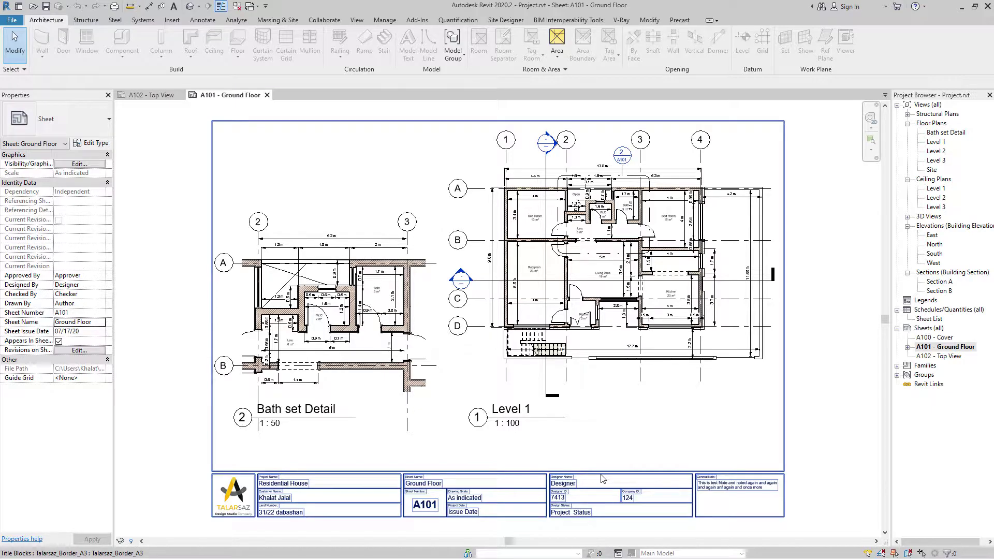
# - Compare the General Note in the title blocks of sheets A101 - Ground Floor and A102 - Top View, returning to A101
pyautogui.moveTo(602, 479); pyautogui.dragTo(632, 390, button='middle')
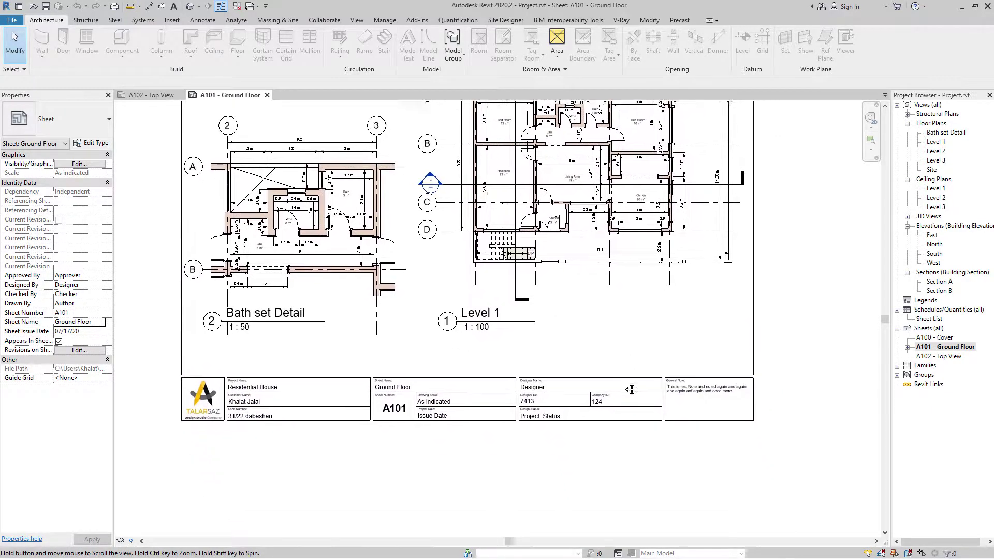
pyautogui.scroll(2, 689, 408)
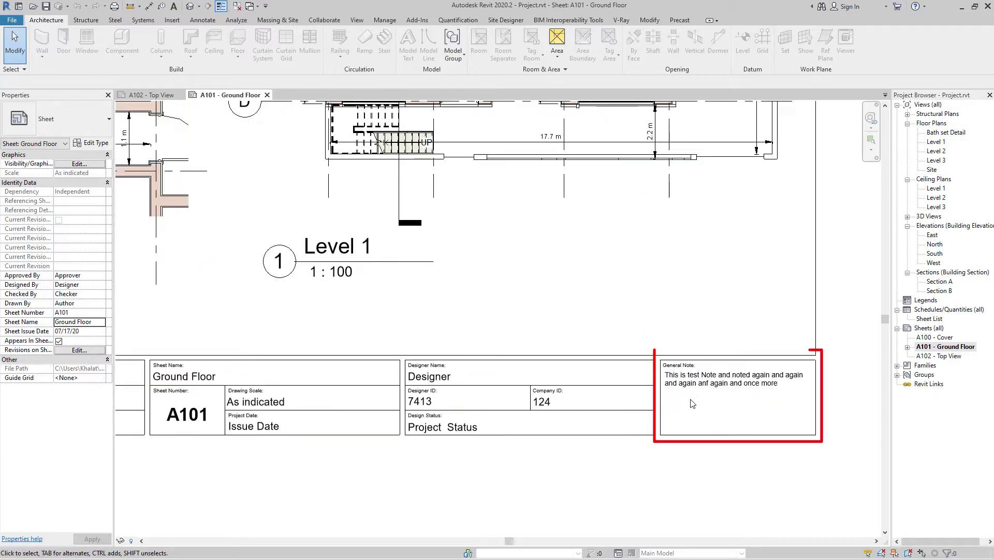
pyautogui.doubleClick(941, 356)
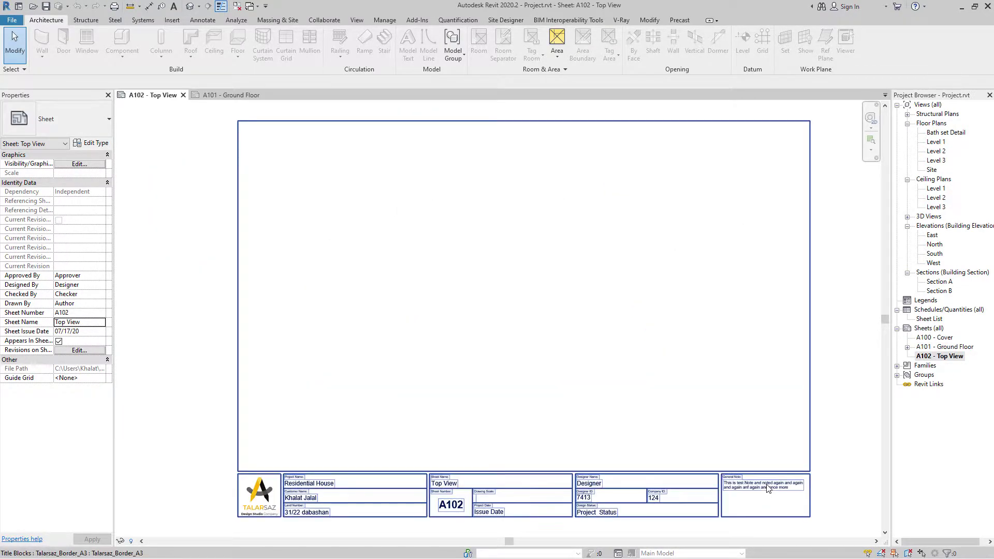
pyautogui.scroll(3, 768, 489)
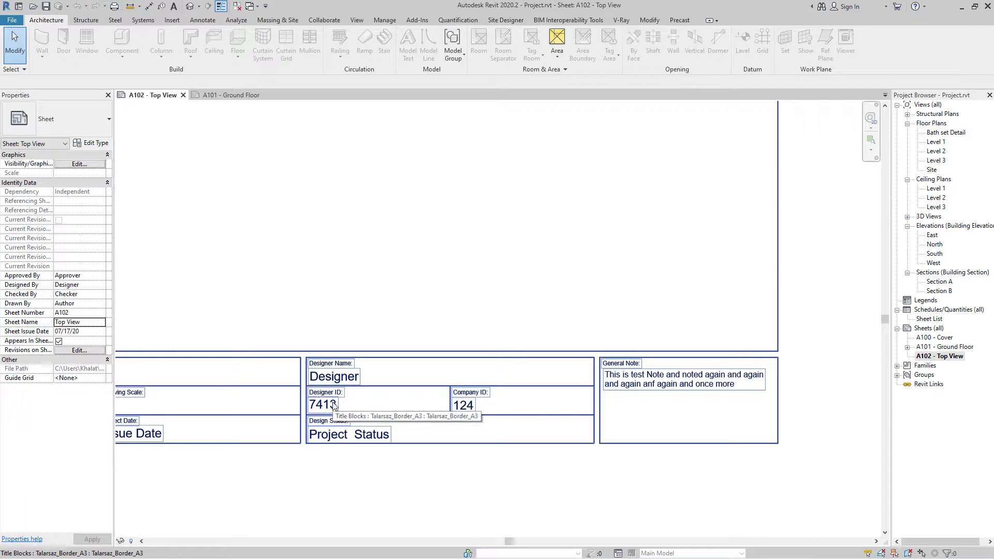
pyautogui.doubleClick(945, 347)
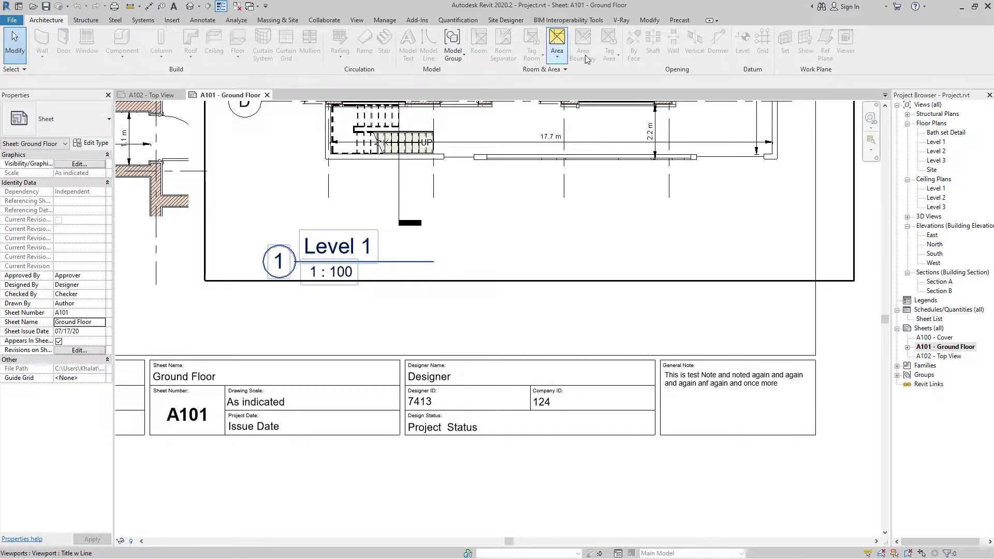
# - Delete the Notes parameter from the project parameters
pyautogui.click(387, 20)
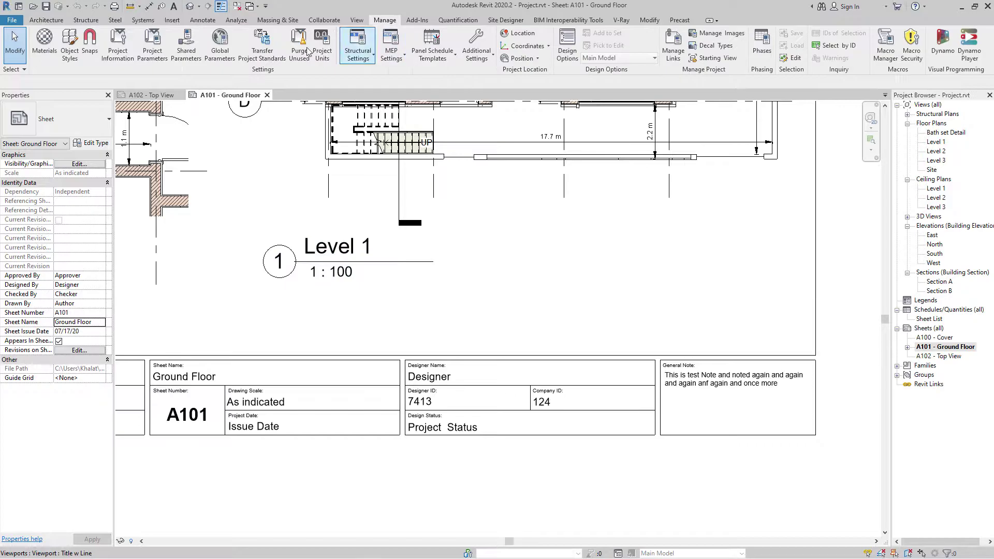
pyautogui.click(153, 47)
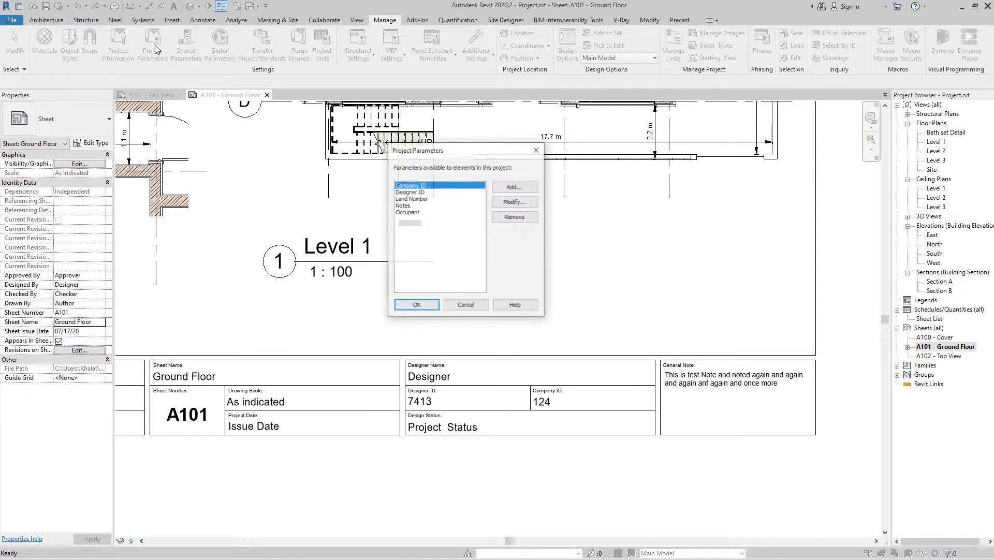
pyautogui.click(405, 206)
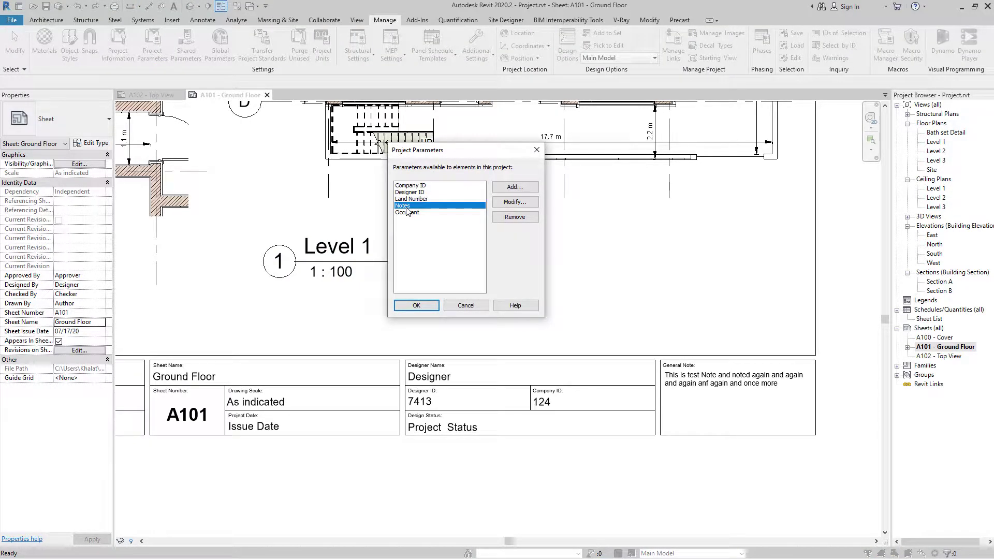
pyautogui.click(515, 217)
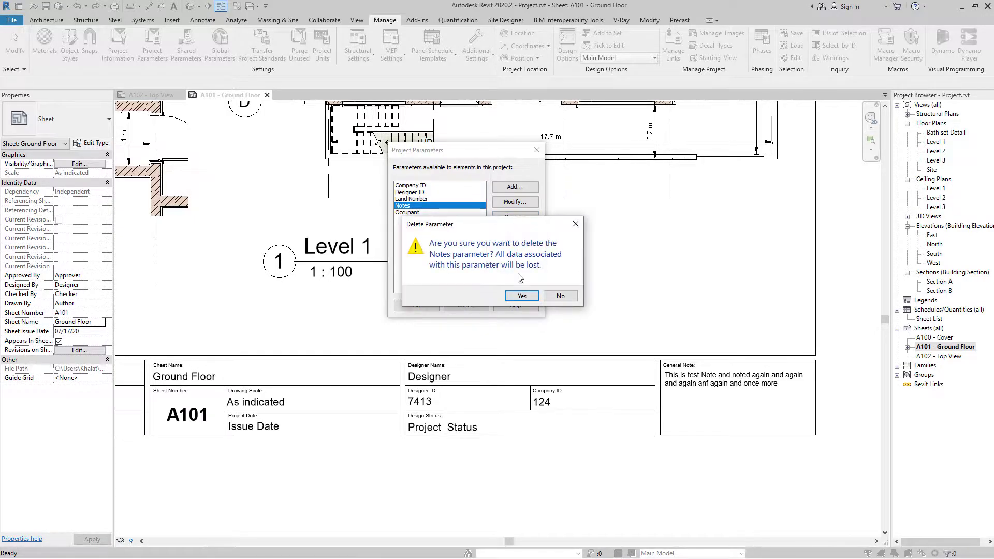
pyautogui.click(523, 296)
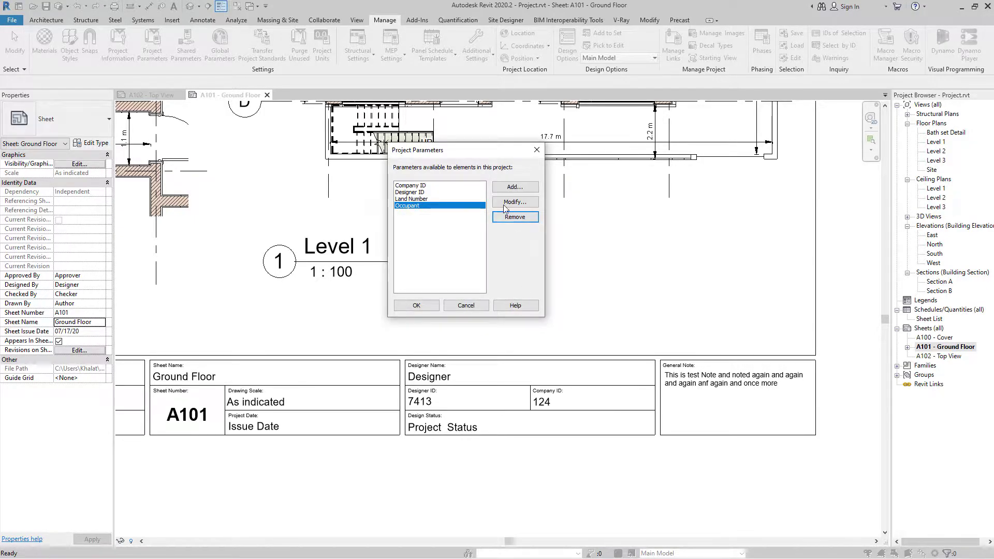
# - Start adding a project parameter of the shared parameter type and browse the Project Info parameter group
pyautogui.click(515, 187)
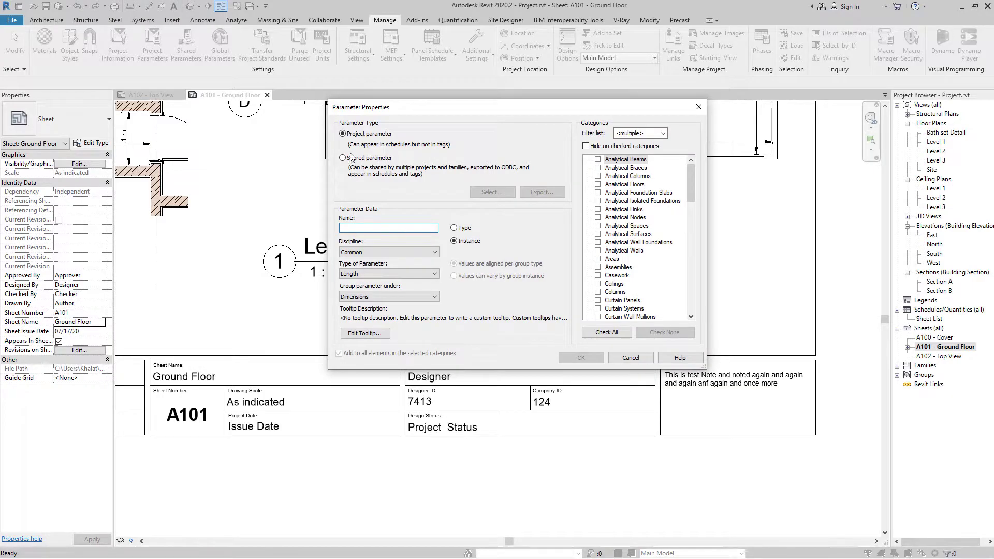
pyautogui.click(369, 158)
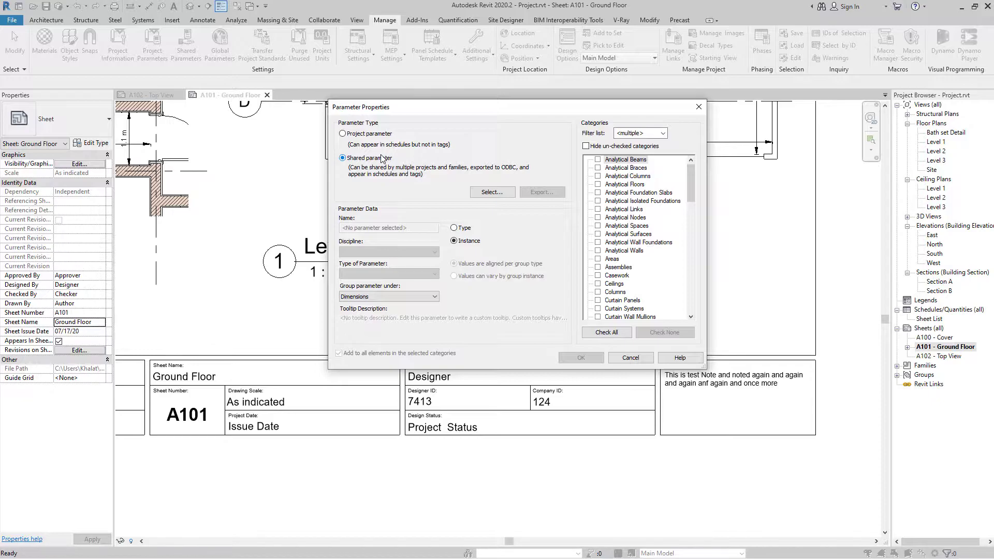
pyautogui.click(489, 194)
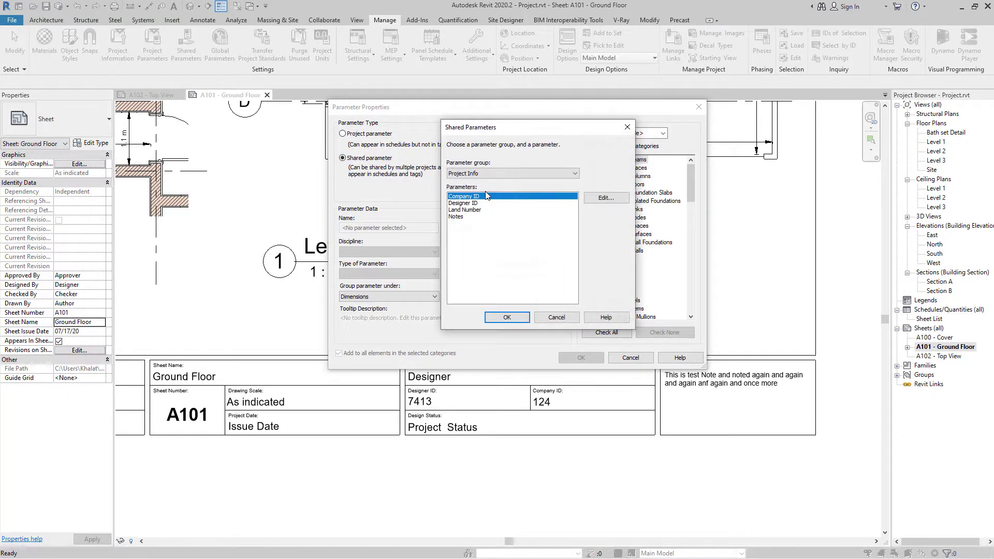
pyautogui.click(491, 173)
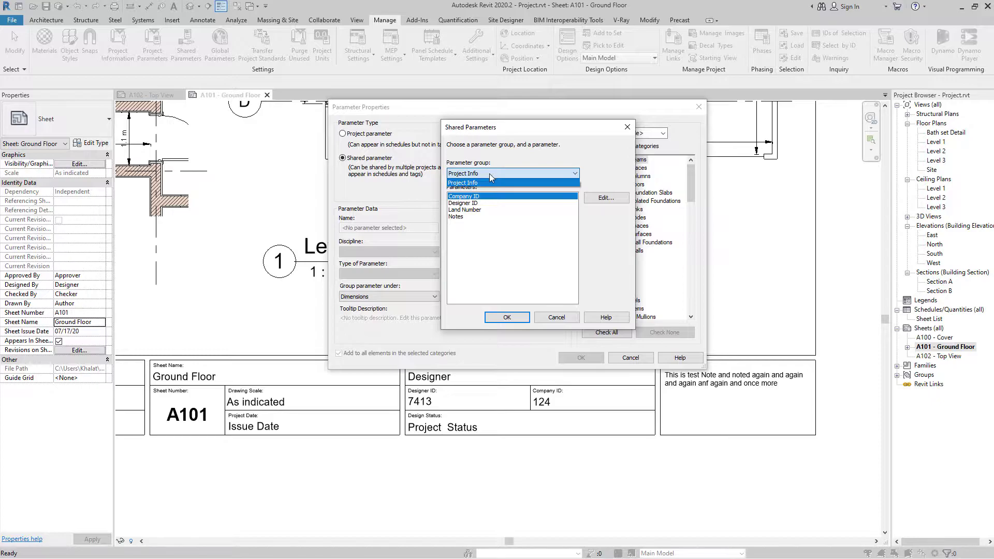
pyautogui.click(489, 173)
# - Open the shared parameters for editing and examine the file path of the shared parameter file
pyautogui.click(616, 199)
pyautogui.moveTo(400, 136); pyautogui.dragTo(463, 138)
pyautogui.click(430, 137)
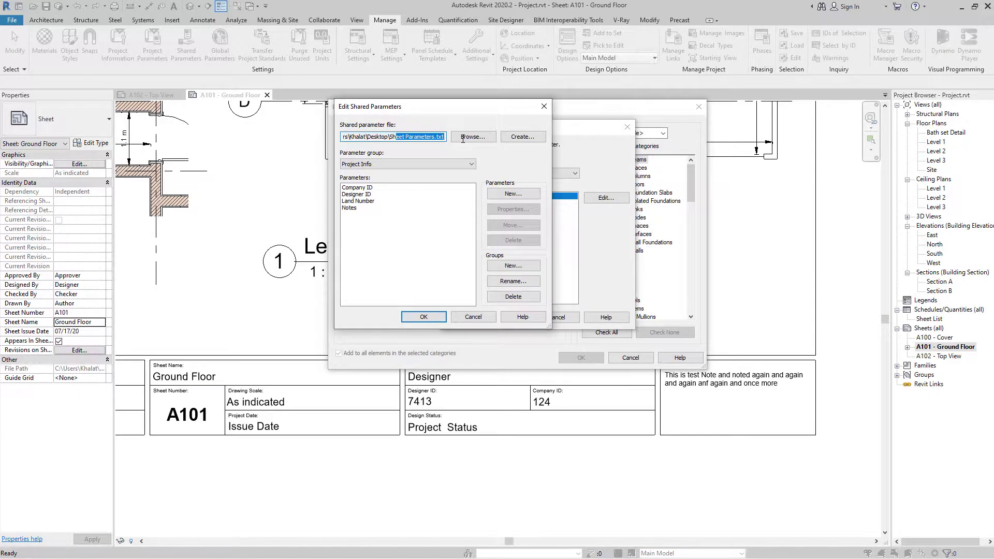
pyautogui.click(444, 137)
pyautogui.moveTo(444, 137); pyautogui.dragTo(390, 138)
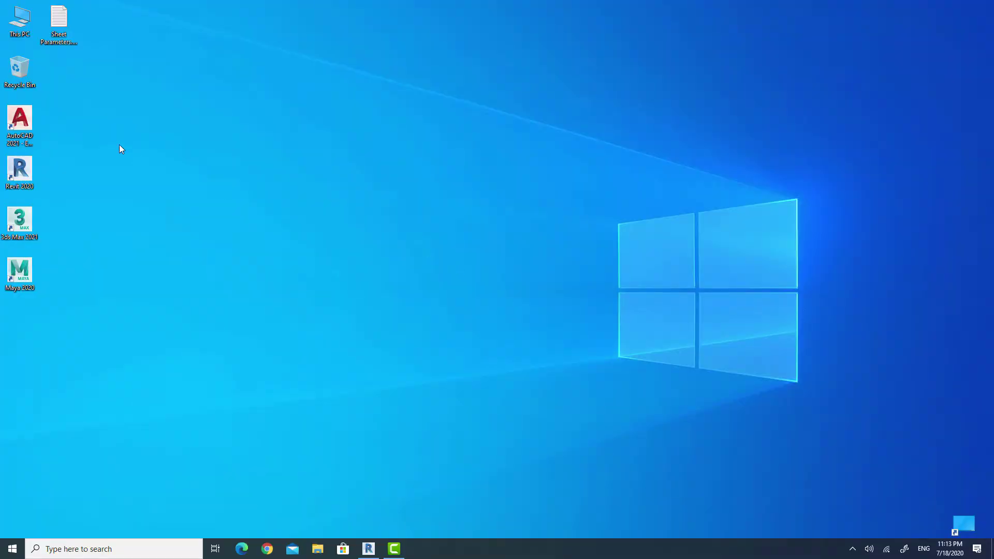
# - Switch to the desktop, move the Sheet Parameters file to the middle and open it in a maximized Notepad window
pyautogui.moveTo(58, 21); pyautogui.dragTo(497, 236)
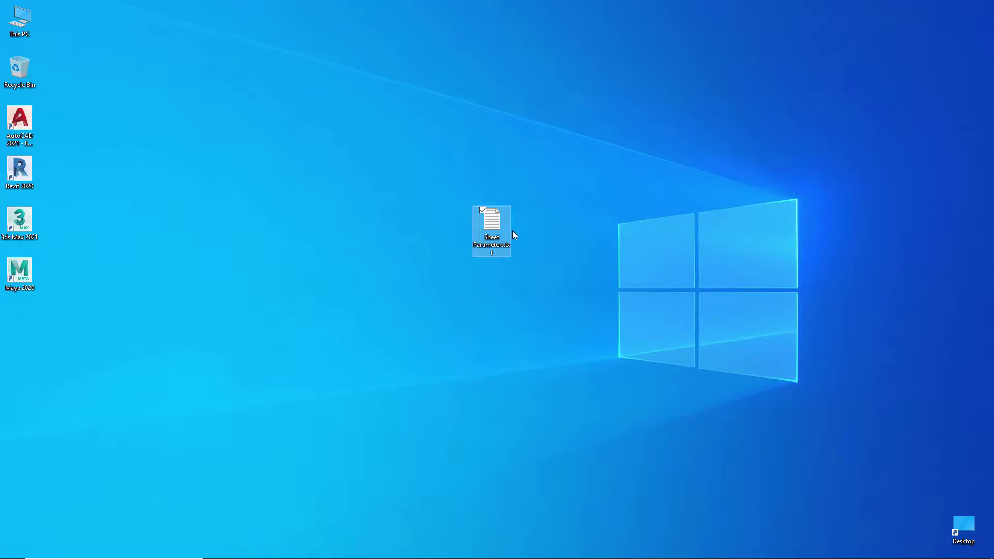
pyautogui.doubleClick(496, 225)
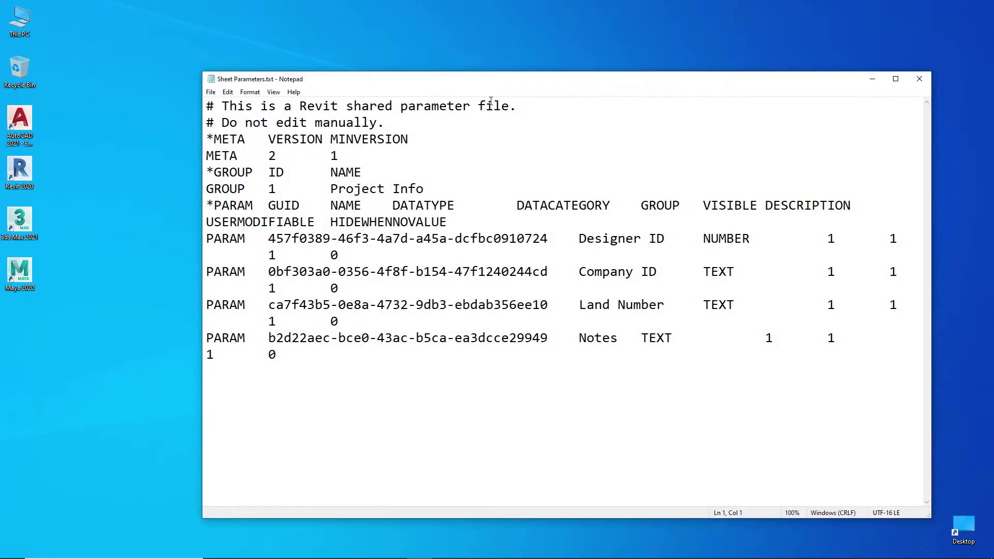
pyautogui.doubleClick(445, 78)
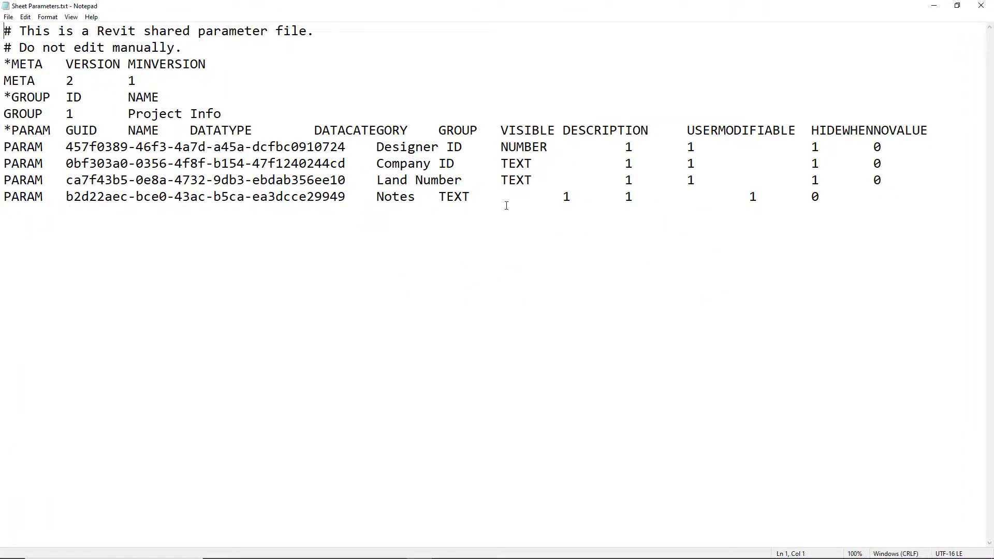
# - Examine the PARAM entries and the Project Info group in the shared parameter file, closing it without editing
pyautogui.doubleClick(41, 149)
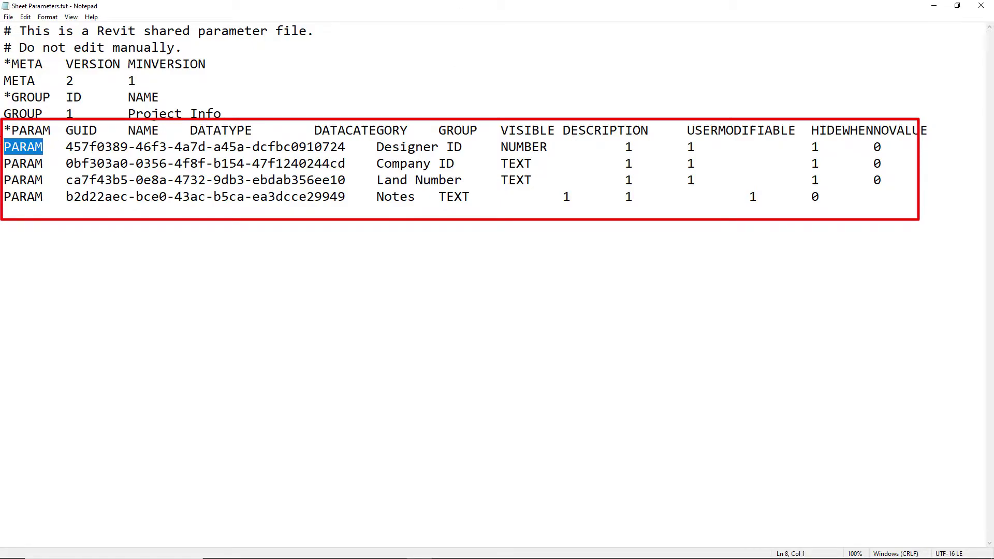
pyautogui.moveTo(356, 148); pyautogui.dragTo(64, 147)
pyautogui.moveTo(385, 148); pyautogui.dragTo(533, 164)
pyautogui.click(501, 164)
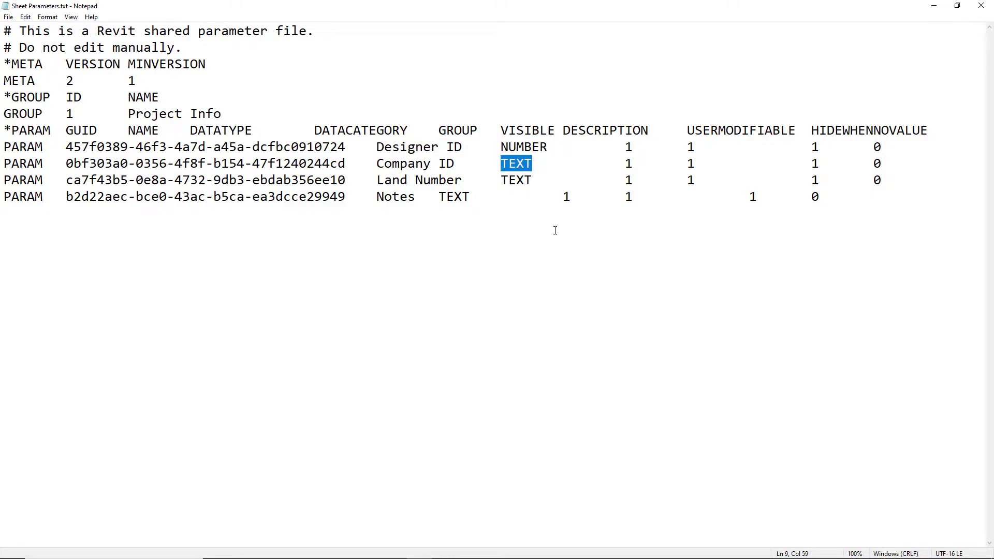
pyautogui.moveTo(840, 201); pyautogui.dragTo(2, 131)
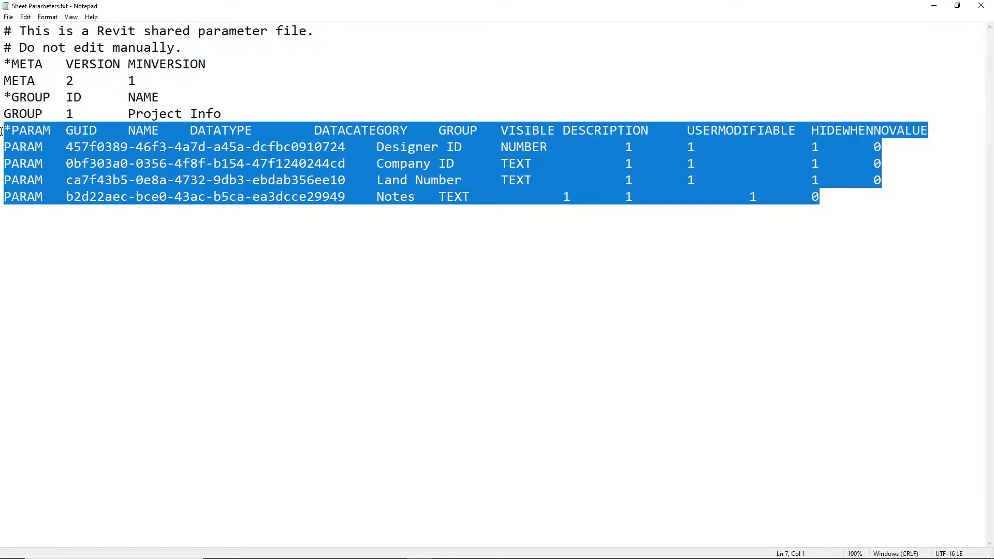
pyautogui.doubleClick(20, 114)
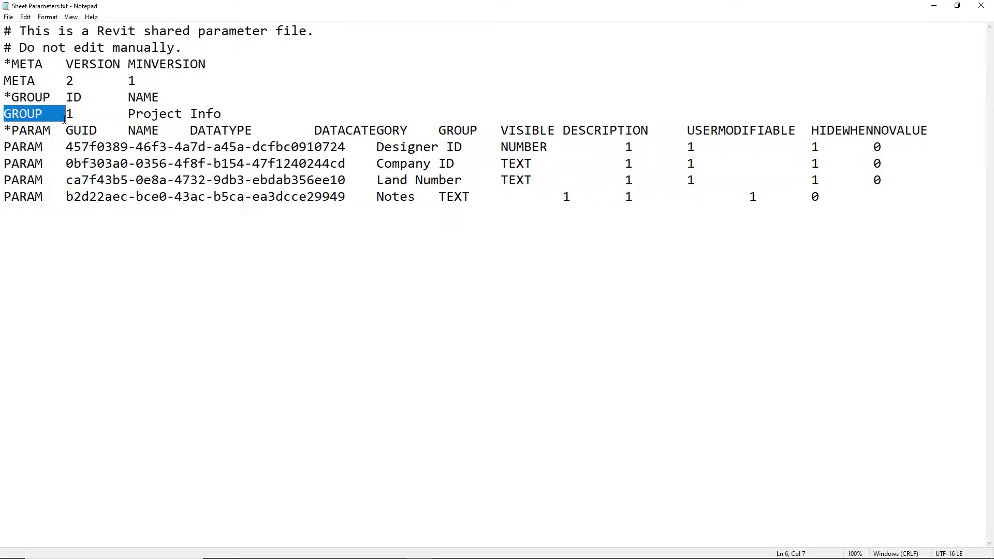
pyautogui.click(165, 114)
pyautogui.moveTo(128, 114); pyautogui.dragTo(312, 116)
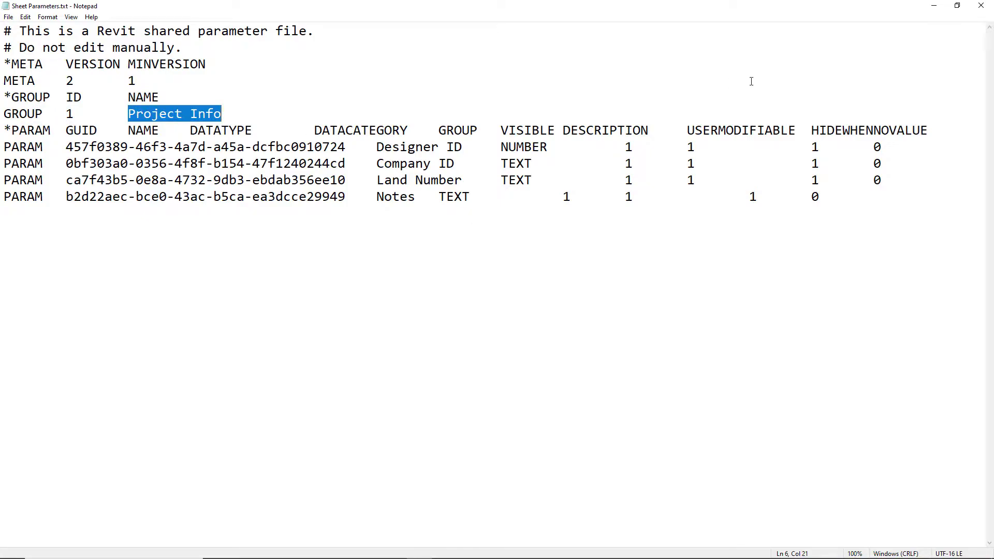
pyautogui.click(981, 5)
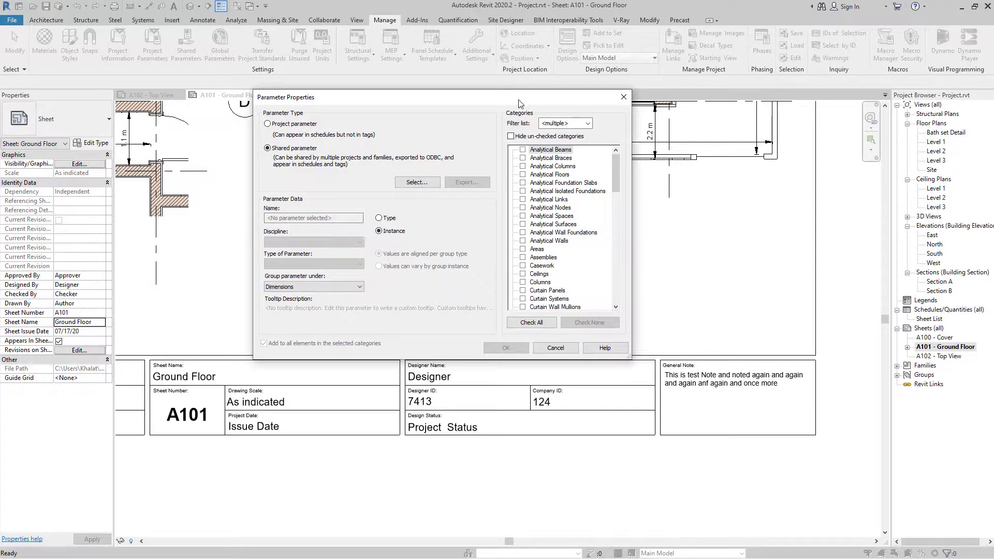
# - Add the shared Notes parameter from the Project Info group to the project, assigned to the Sheets category
pyautogui.click(494, 194)
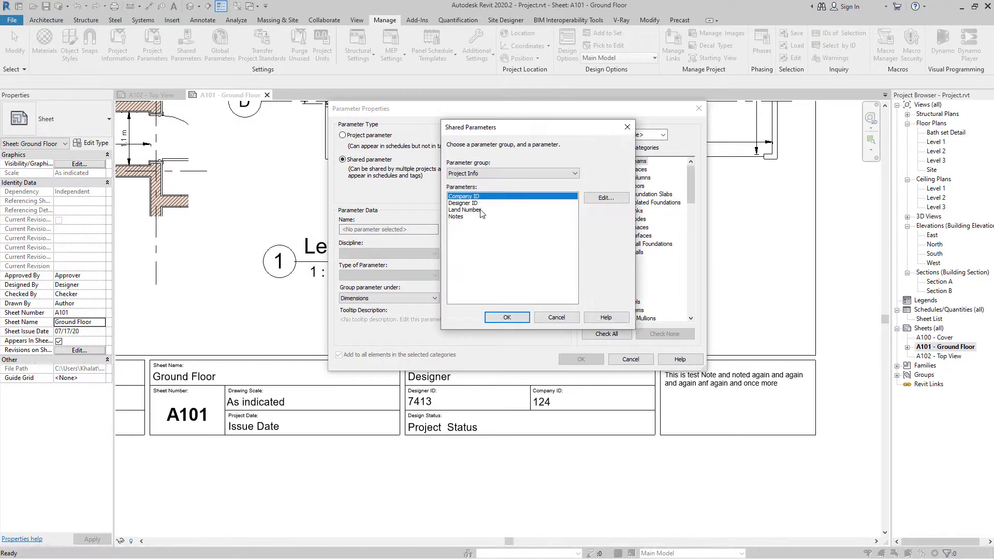
pyautogui.doubleClick(459, 220)
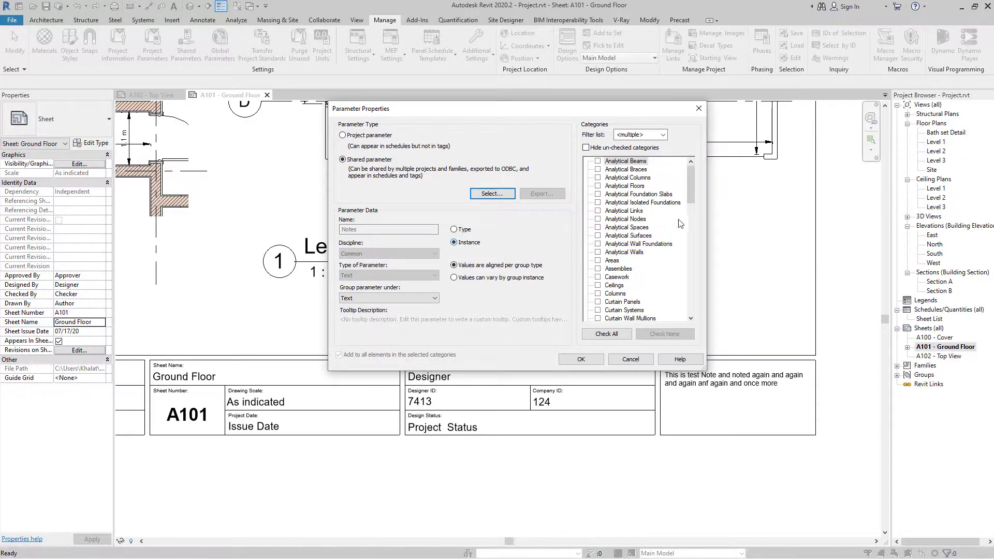
pyautogui.moveTo(693, 180); pyautogui.dragTo(693, 248)
pyautogui.click(640, 220)
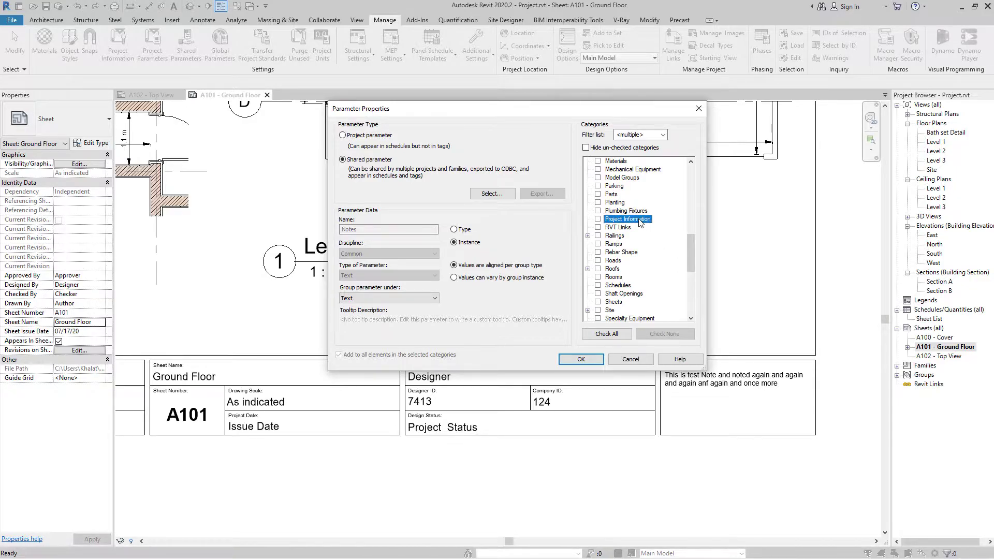
pyautogui.scroll(-2, 691, 250)
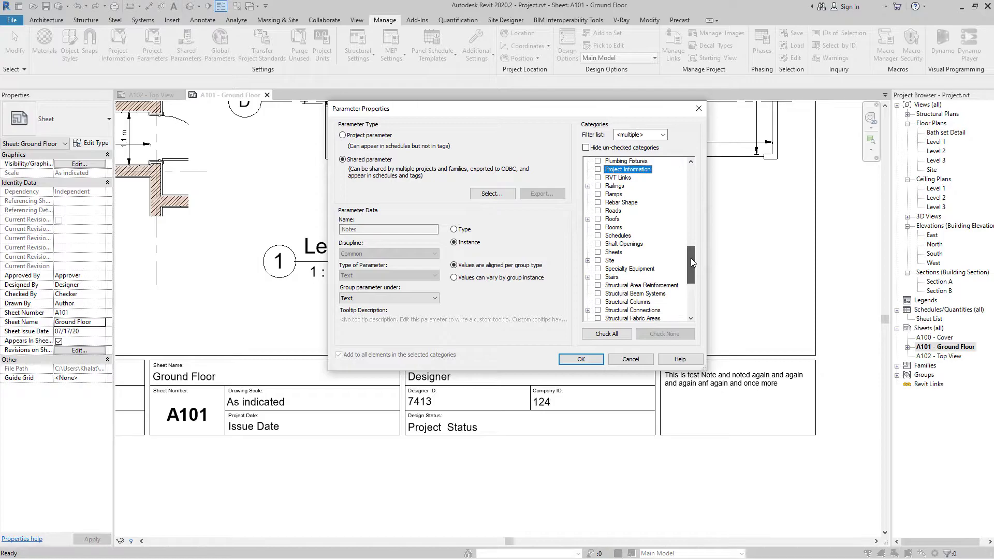
pyautogui.click(614, 253)
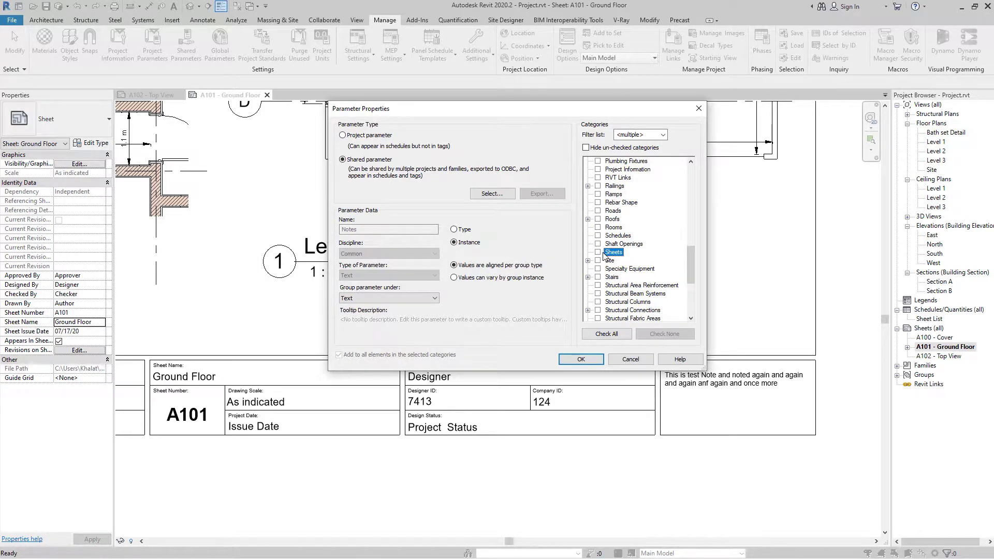
pyautogui.click(598, 252)
pyautogui.click(580, 361)
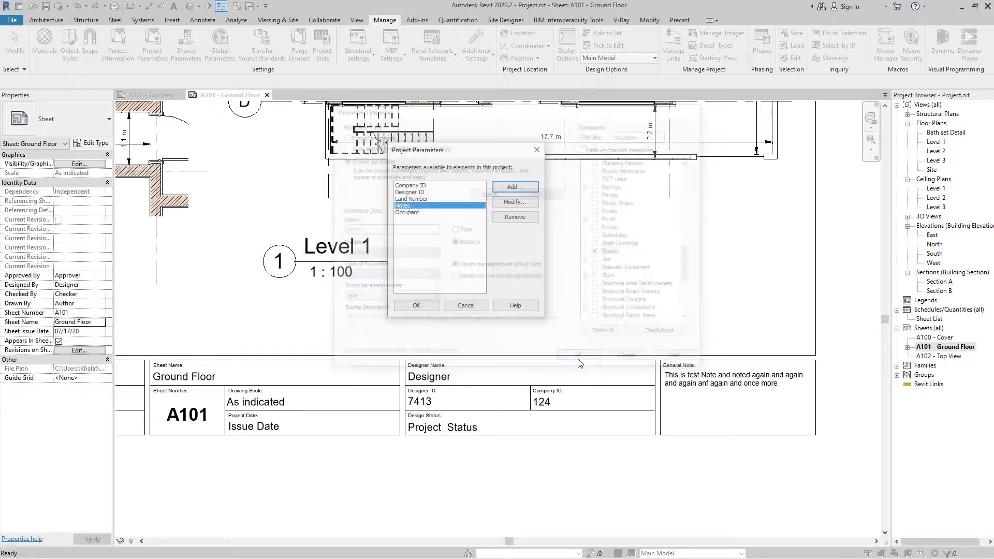
pyautogui.click(425, 307)
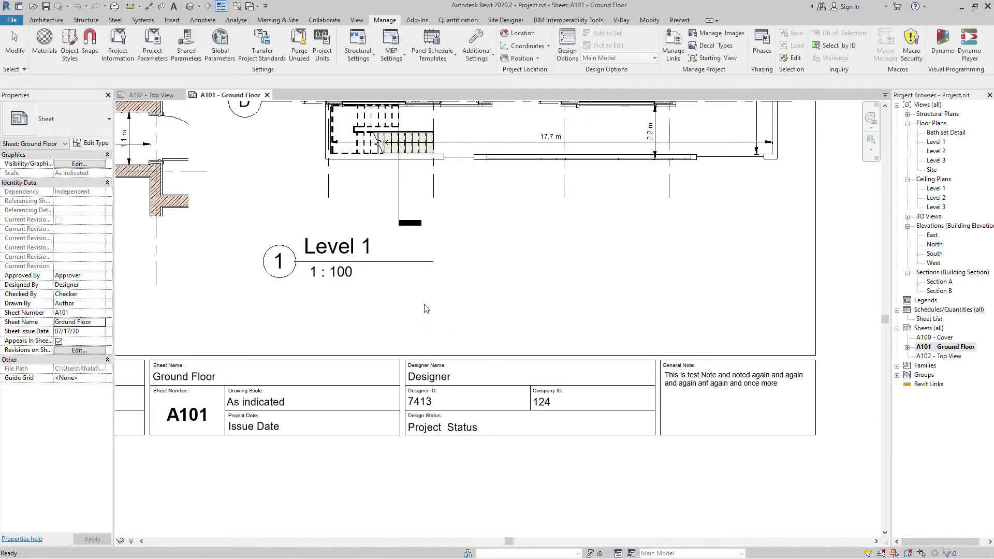
# - Enter "Multiple Details has been added to this sheet" as the General Note in sheet A101's title block
pyautogui.moveTo(727, 392); pyautogui.dragTo(717, 321, button='middle')
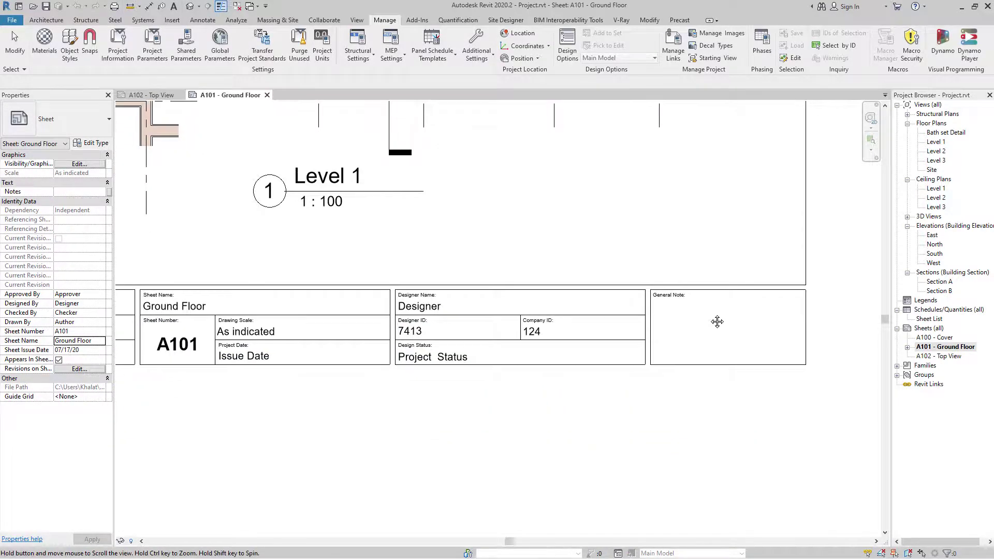
pyautogui.click(663, 311)
pyautogui.click(659, 310)
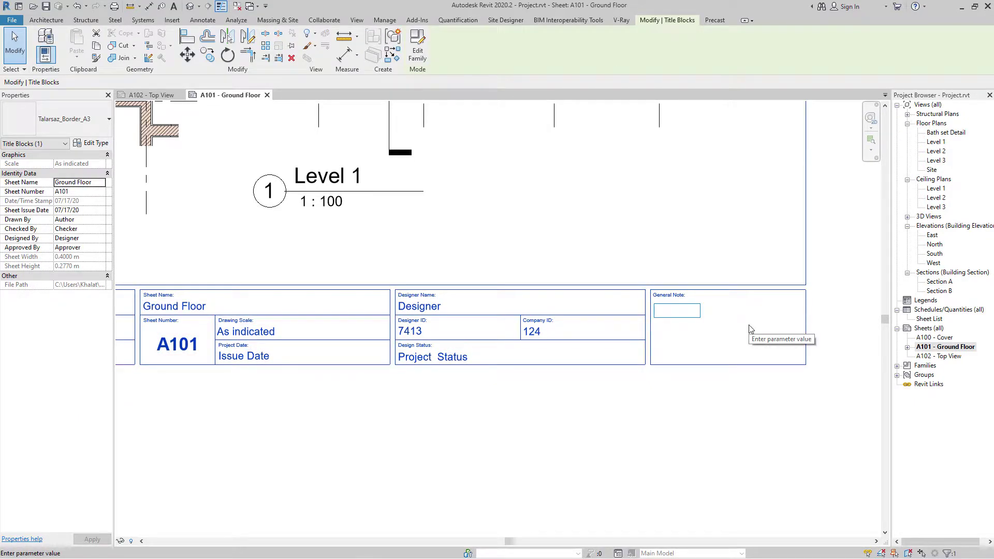
pyautogui.write('Multiple Details has bee')
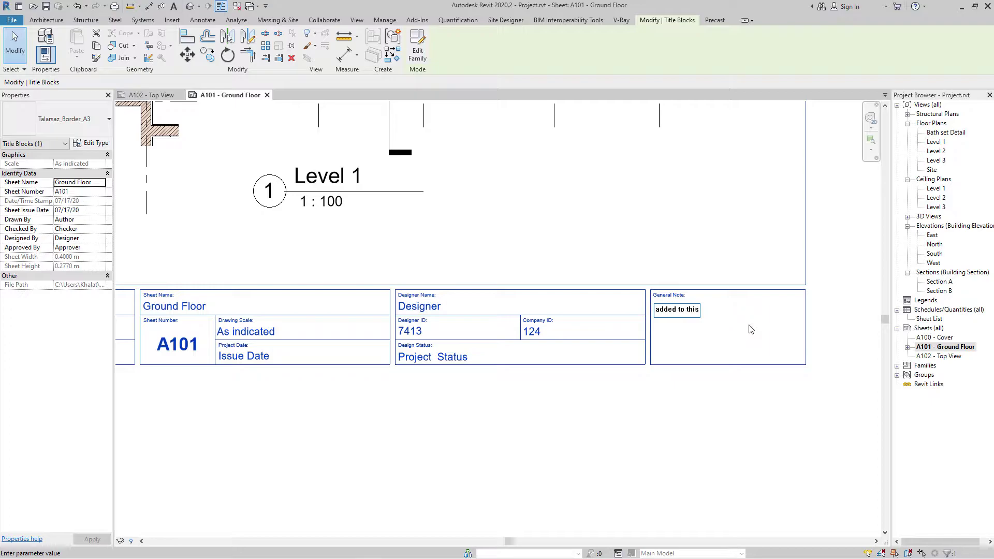
pyautogui.write('n added to this sheet')
pyautogui.press('Return')
pyautogui.click(760, 357)
pyautogui.click(772, 310)
pyautogui.click(773, 332)
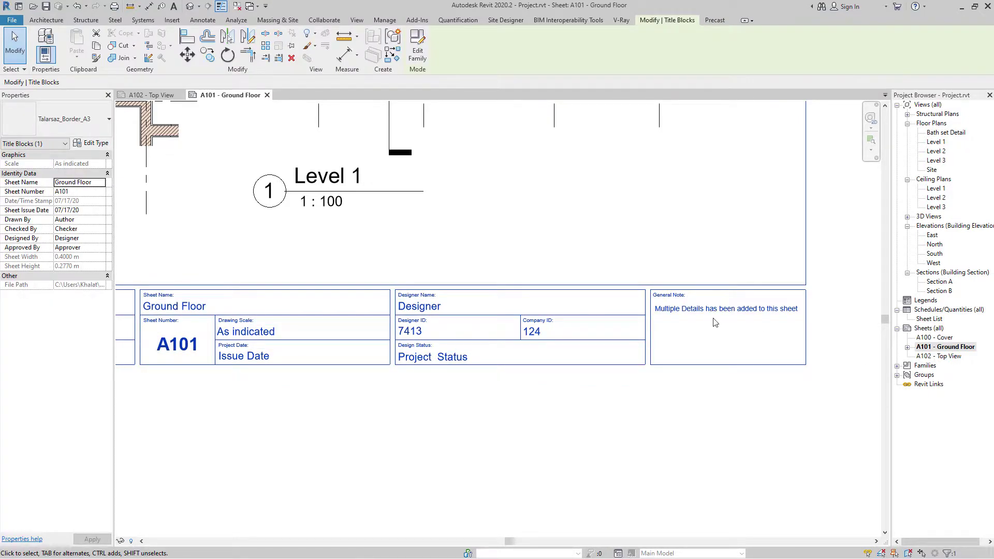
# - Compare the Notes property and General Note box across sheets A100, A101 and A102, ending on A101
pyautogui.doubleClick(938, 338)
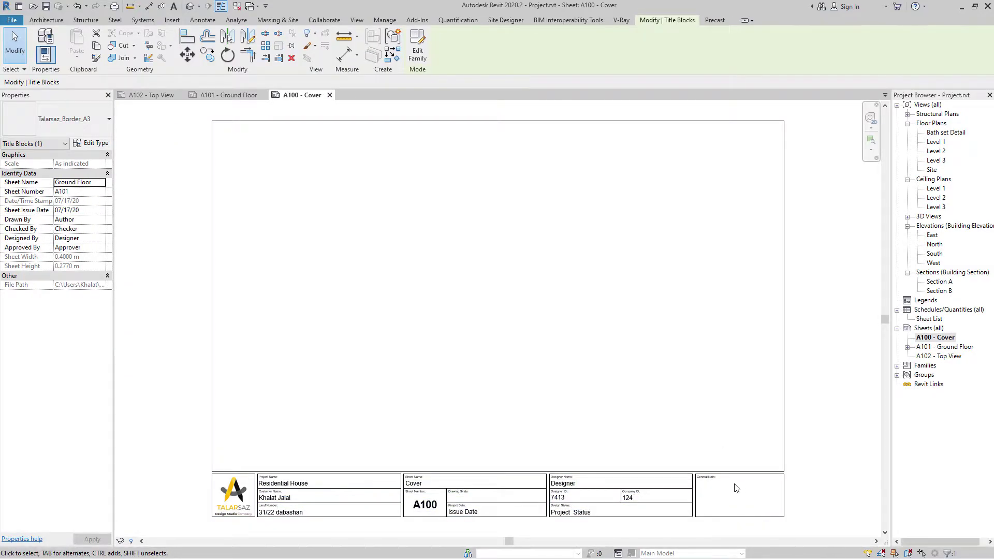
pyautogui.doubleClick(956, 348)
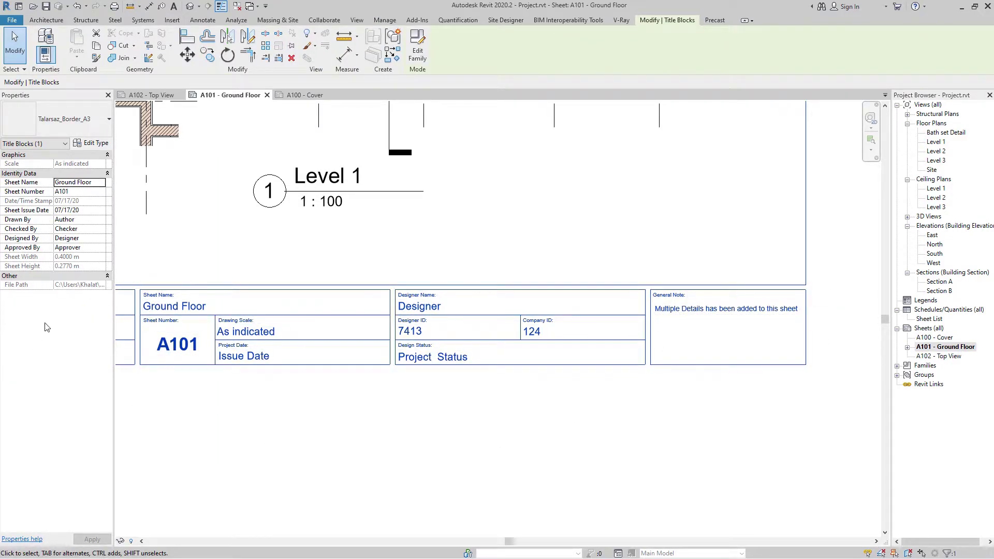
pyautogui.click(629, 511)
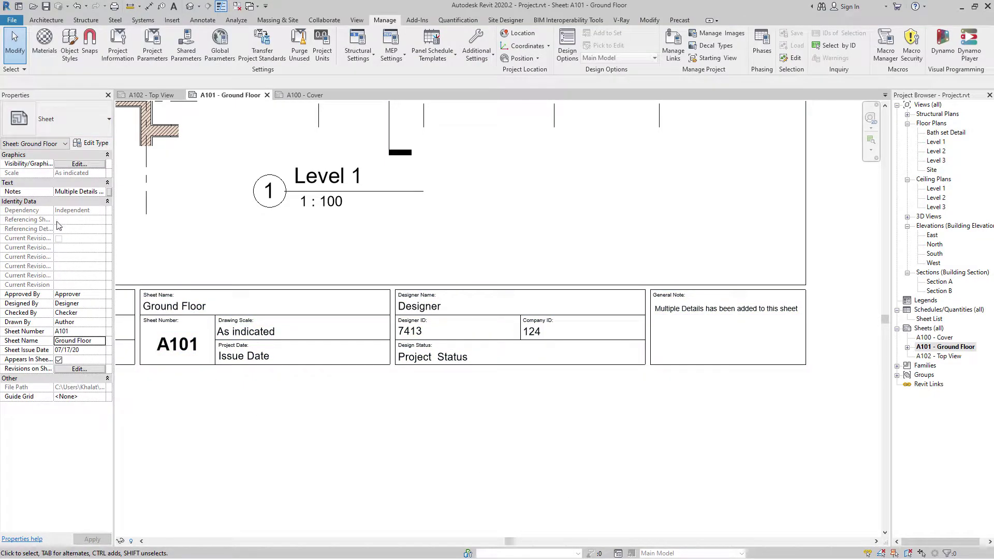
pyautogui.click(79, 192)
pyautogui.click(103, 193)
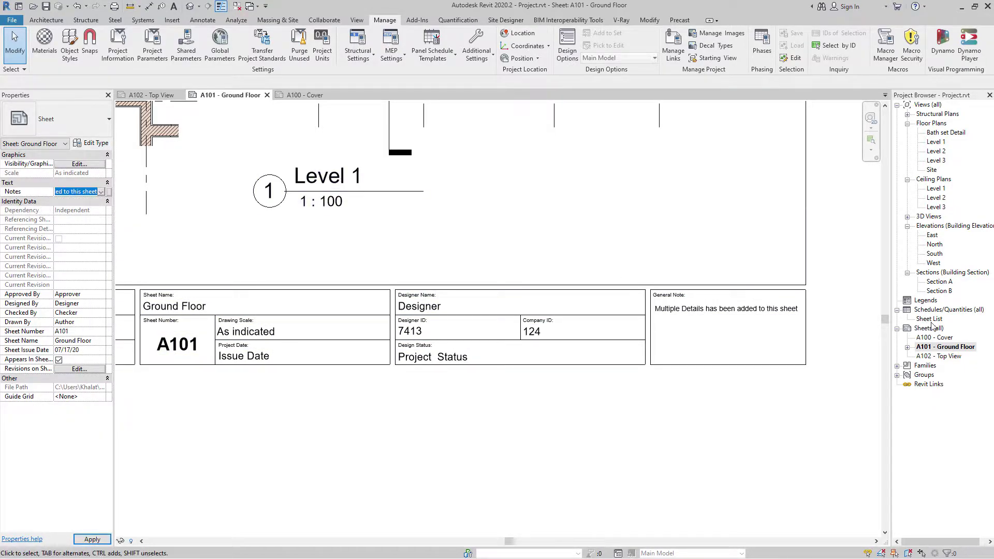
pyautogui.doubleClick(940, 357)
pyautogui.click(72, 193)
pyautogui.doubleClick(935, 337)
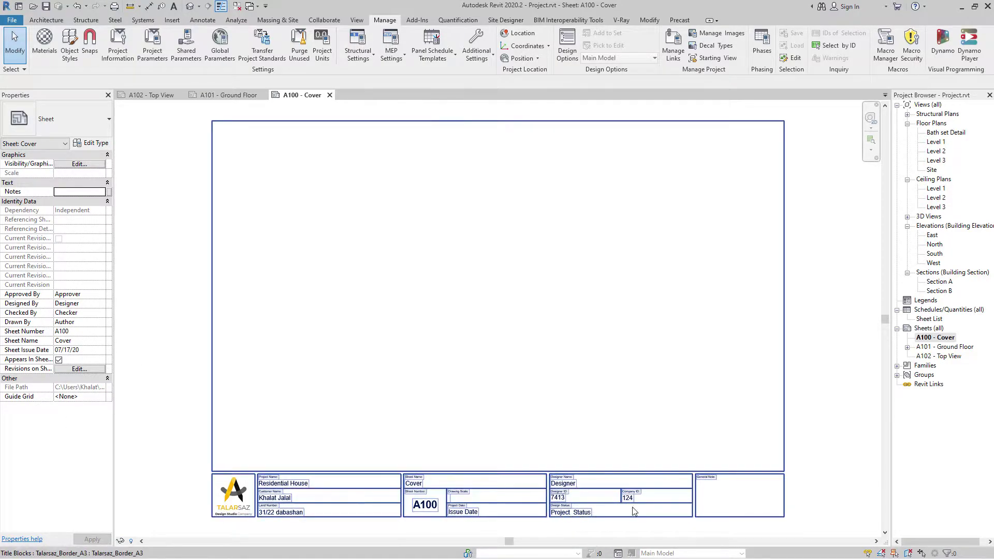
pyautogui.moveTo(785, 506); pyautogui.dragTo(765, 449, button='middle')
pyautogui.doubleClick(948, 347)
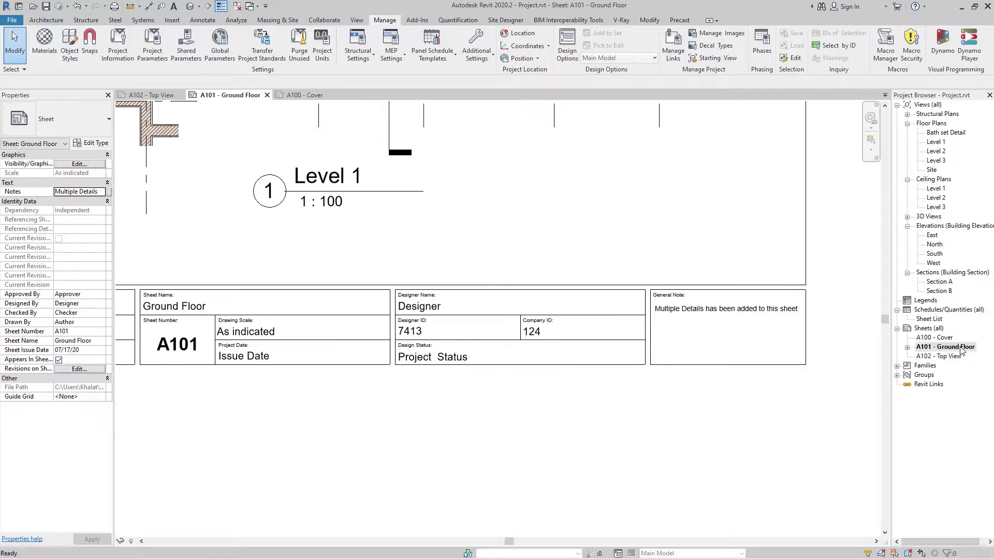
# - Open the Talarsaz_Border_A3 title block family for editing and slightly widen the Notes label under General Note
pyautogui.press('z')
pyautogui.press('f')
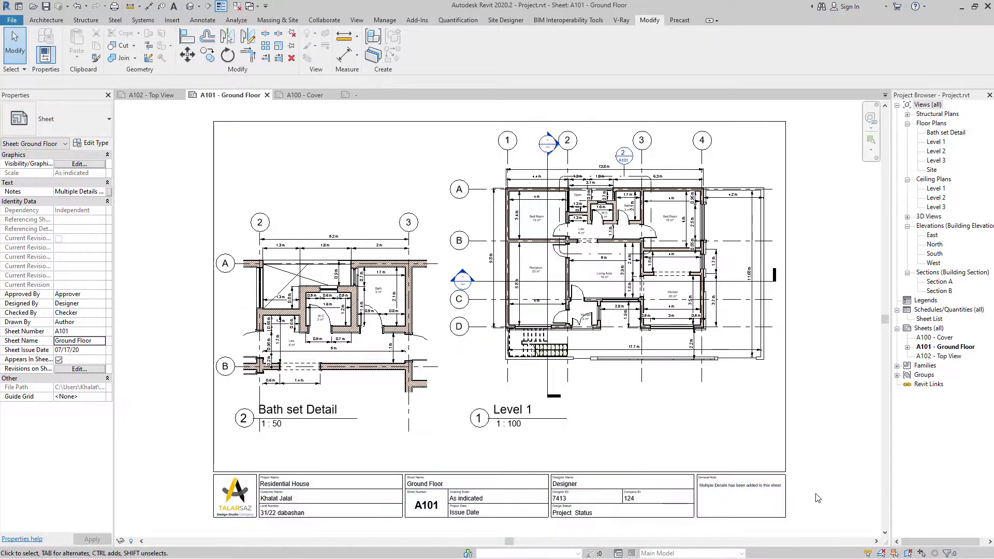
pyautogui.scroll(2, 782, 425)
pyautogui.scroll(2, 715, 427)
pyautogui.click(691, 418)
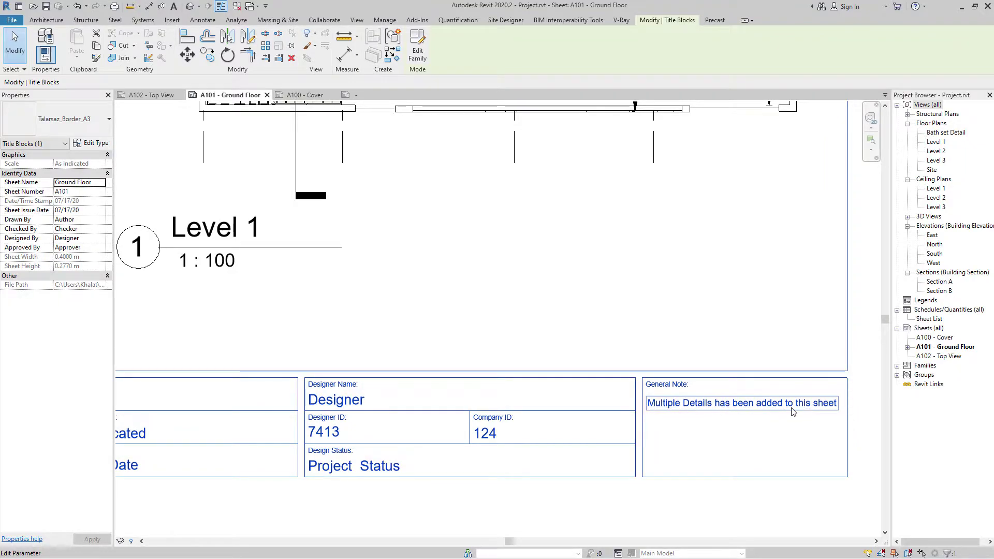
pyautogui.click(418, 50)
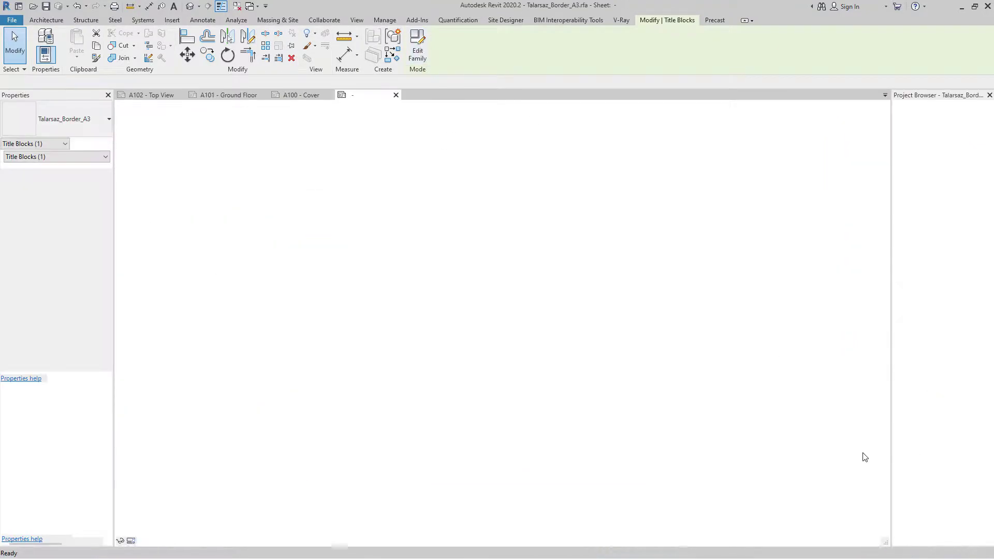
pyautogui.click(541, 369)
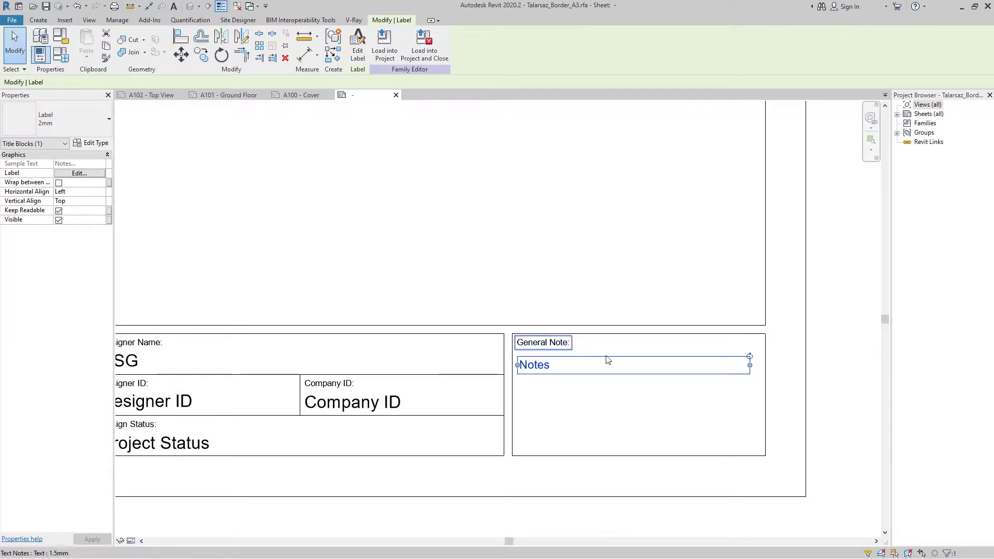
pyautogui.moveTo(751, 366); pyautogui.dragTo(754, 366)
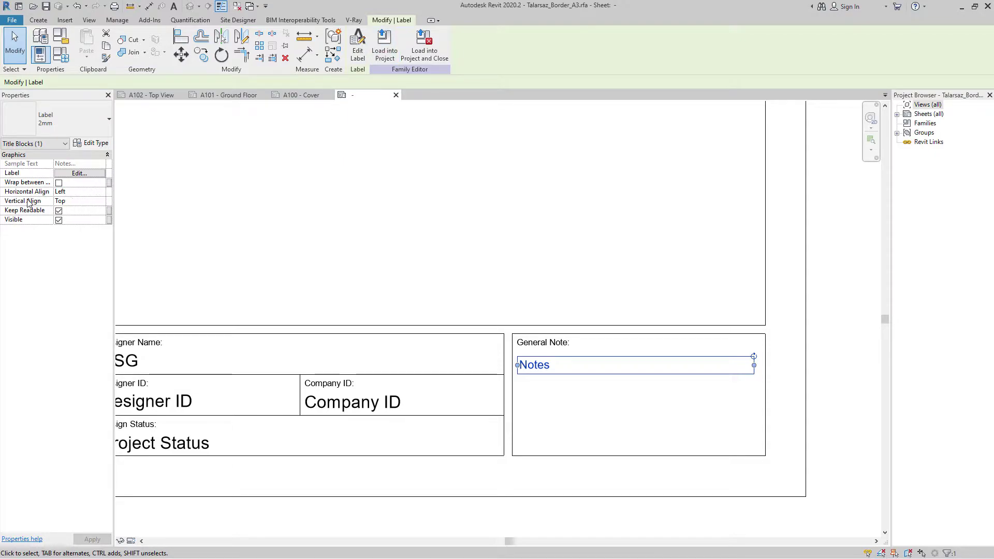
# - Set the Notes label's vertical alignment to Middle and load the family into the project, overwriting the existing version
pyautogui.click(78, 201)
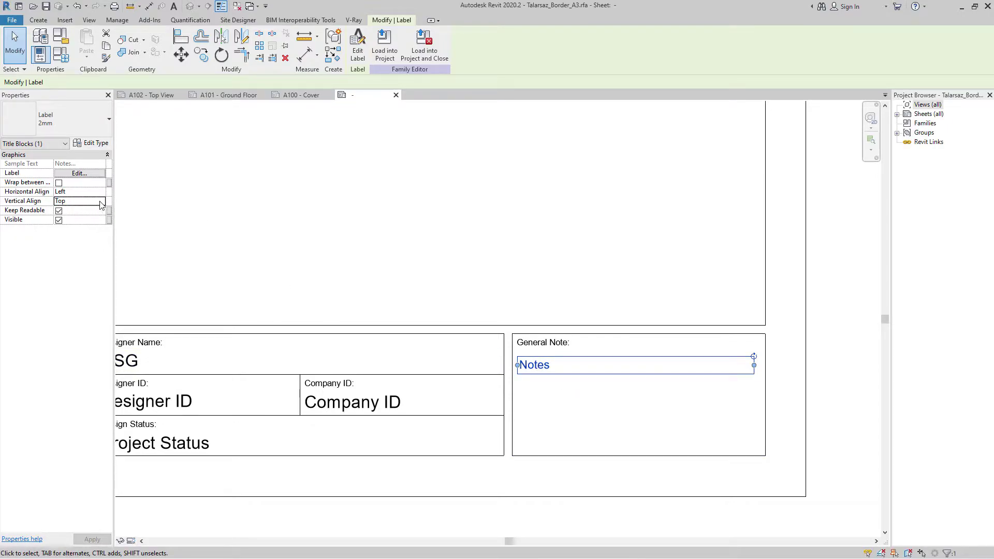
pyautogui.click(100, 206)
pyautogui.click(68, 215)
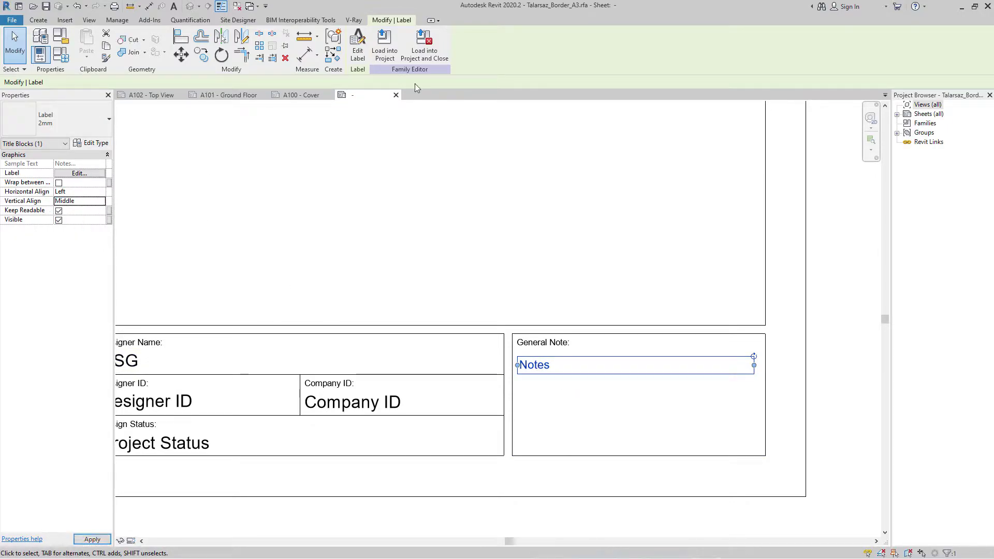
pyautogui.click(384, 44)
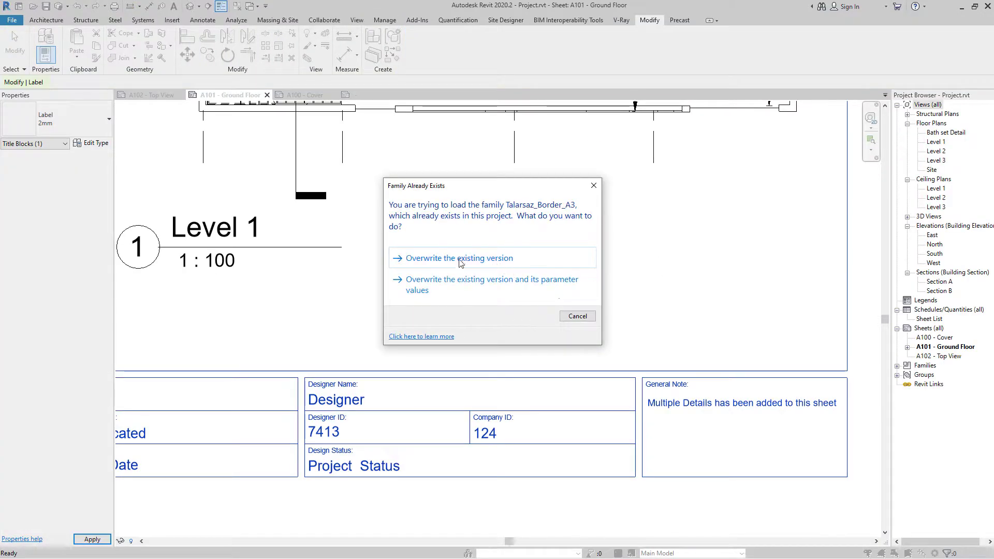
pyautogui.click(460, 261)
# - Lengthen sheet A101's General Note by pasting copies of its text until the sentence appears five times
pyautogui.click(778, 403)
pyautogui.click(778, 404)
pyautogui.hotkey('ctrl', 'a')
pyautogui.hotkey('ctrl', 'c')
pyautogui.press('End')
pyautogui.hotkey('ctrl', 'v')
pyautogui.click(780, 436)
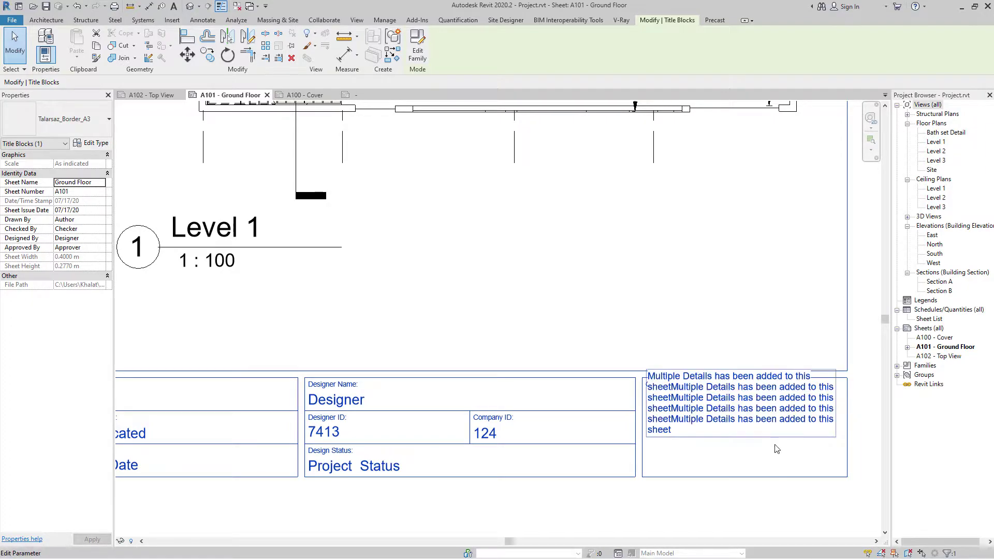
pyautogui.click(710, 497)
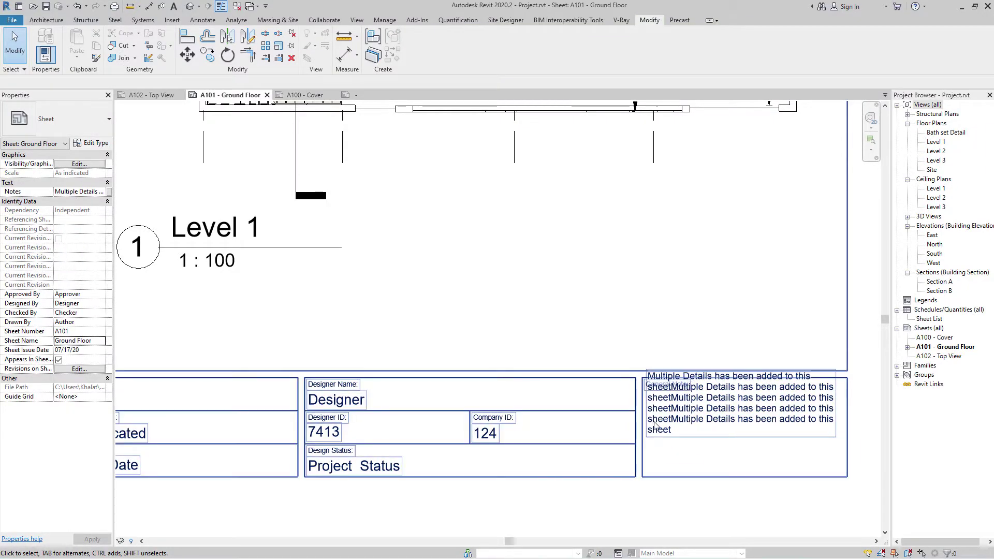
# - Set the Notes label's vertical alignment to Top in the title block family and reload it, overwriting the project's existing version
pyautogui.click(668, 398)
pyautogui.click(417, 50)
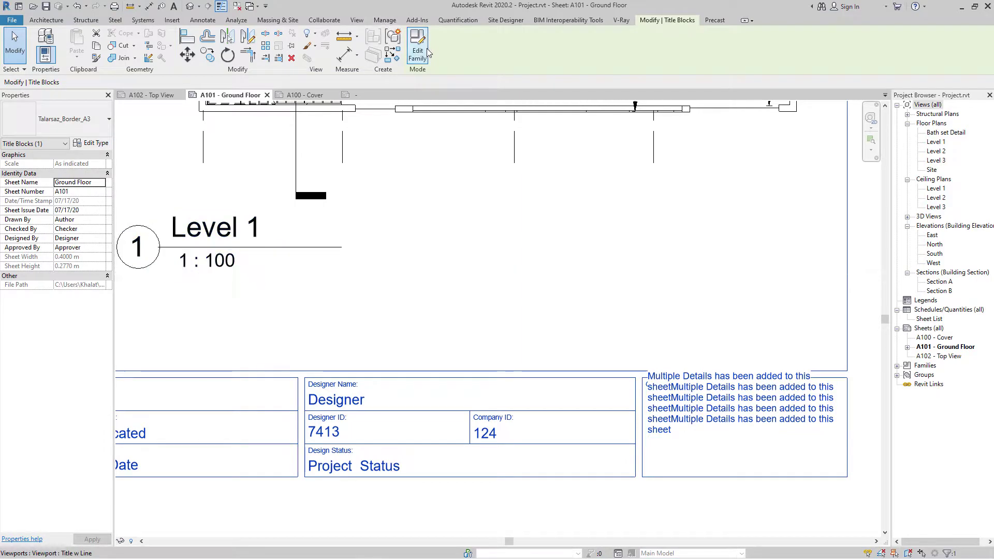
pyautogui.click(550, 369)
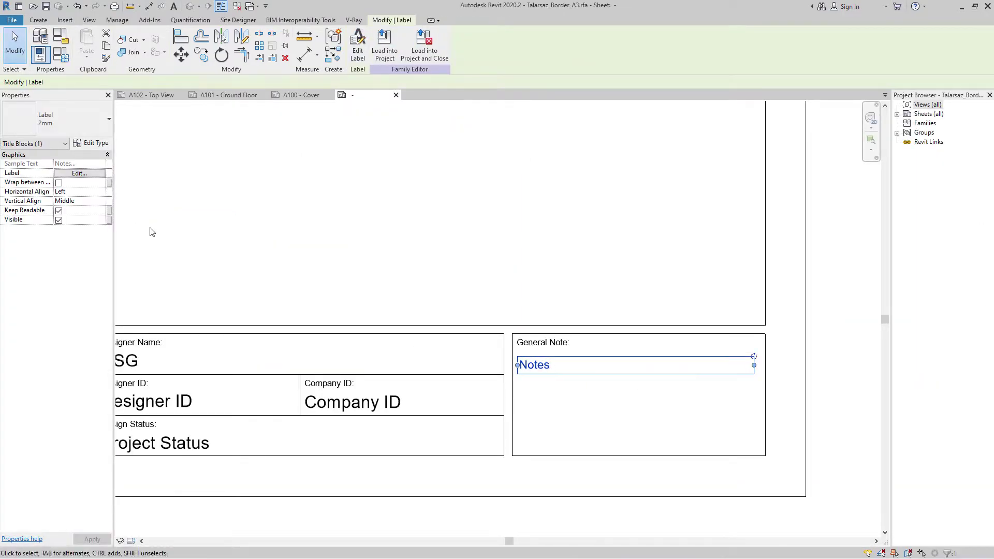
pyautogui.click(104, 205)
pyautogui.click(78, 212)
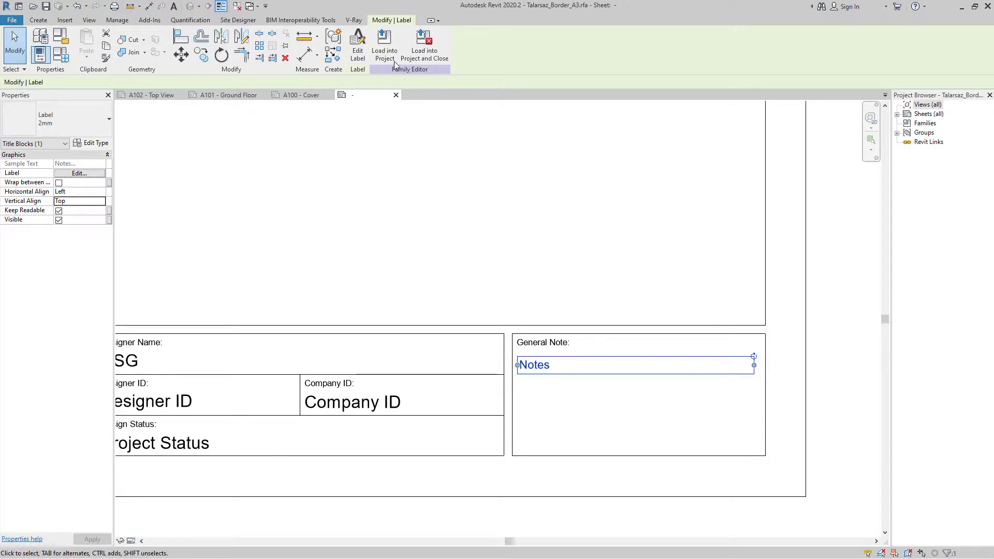
pyautogui.click(384, 46)
pyautogui.click(477, 259)
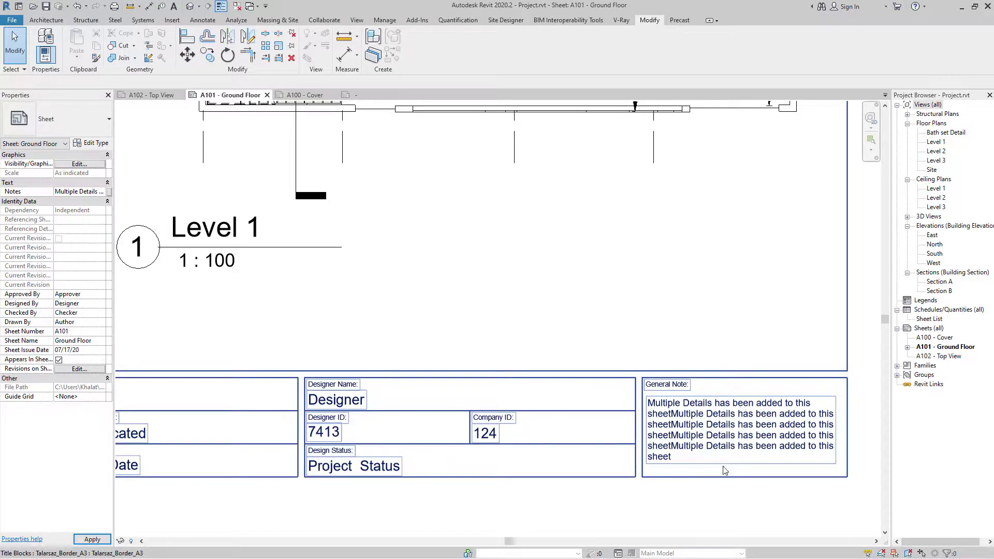
# - Open sheet A100 - Cover and place the Sheet List schedule in the upper-left area of the sheet
pyautogui.scroll(-5, 742, 488)
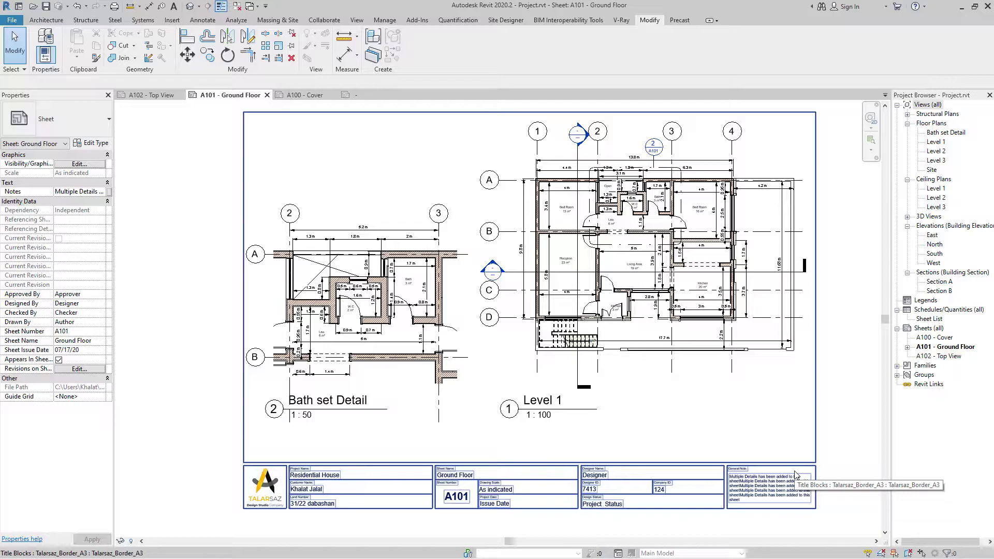
pyautogui.moveTo(850, 291); pyautogui.dragTo(800, 292, button='middle')
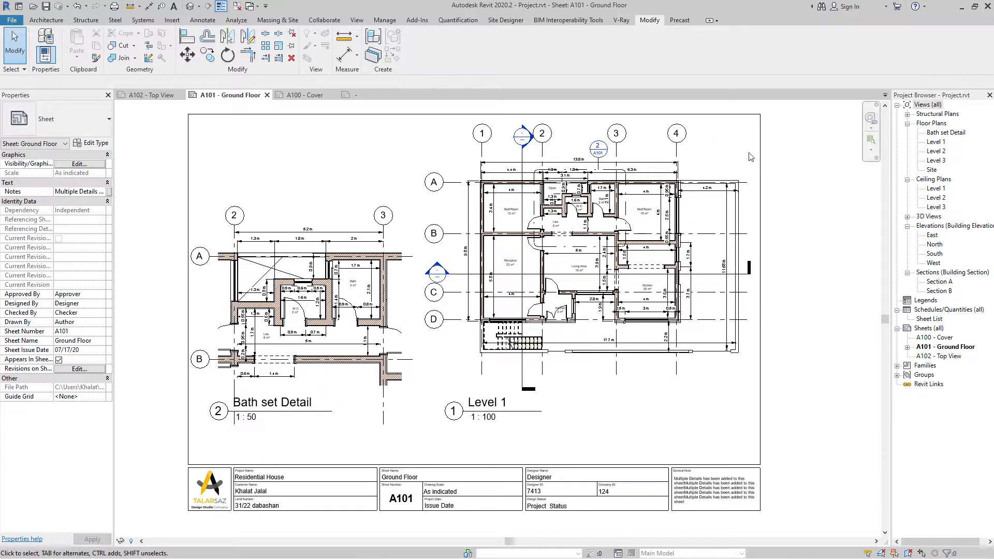
pyautogui.doubleClick(937, 337)
pyautogui.moveTo(790, 289); pyautogui.dragTo(812, 362, button='middle')
pyautogui.moveTo(678, 411); pyautogui.dragTo(685, 407, button='middle')
pyautogui.click(932, 319)
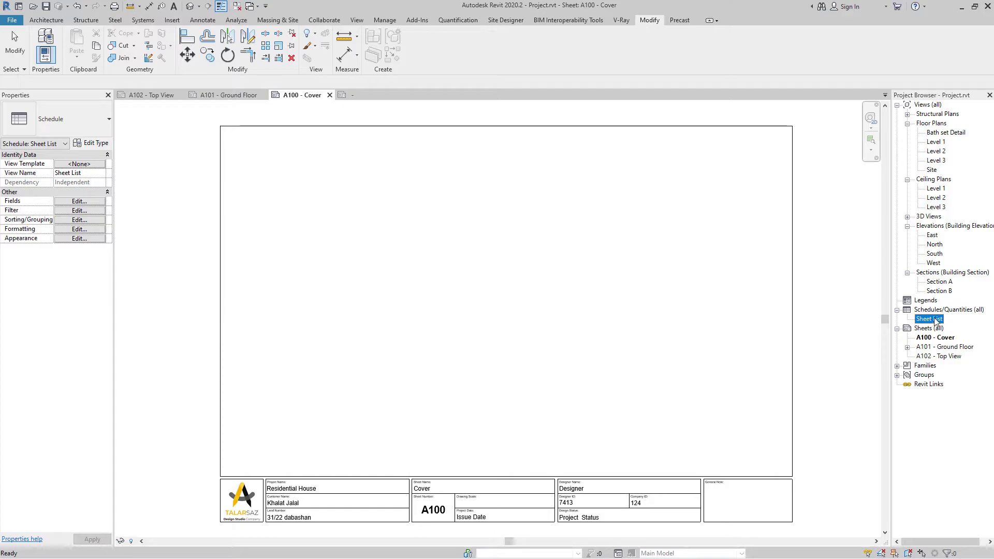
pyautogui.moveTo(343, 250); pyautogui.dragTo(342, 249)
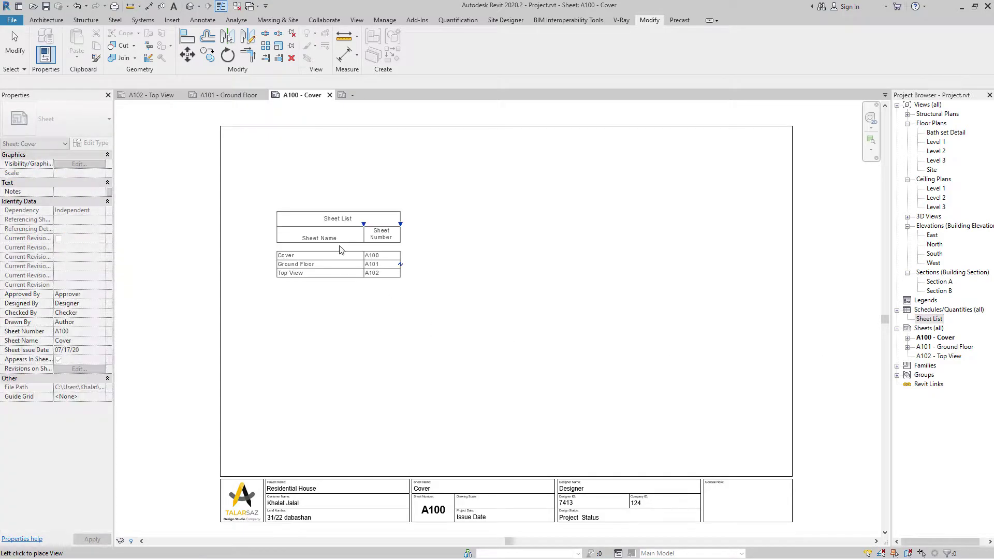
pyautogui.click(313, 193)
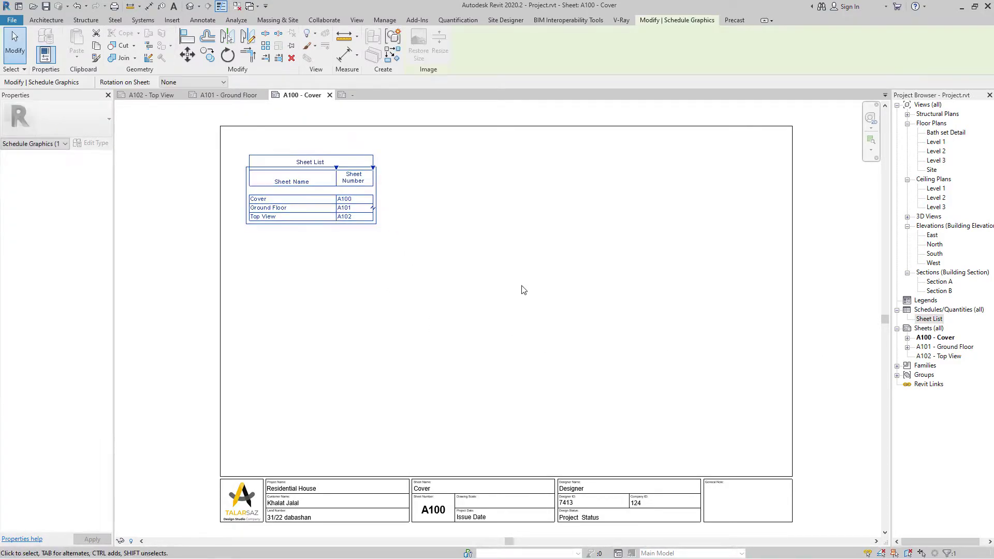
pyautogui.click(523, 278)
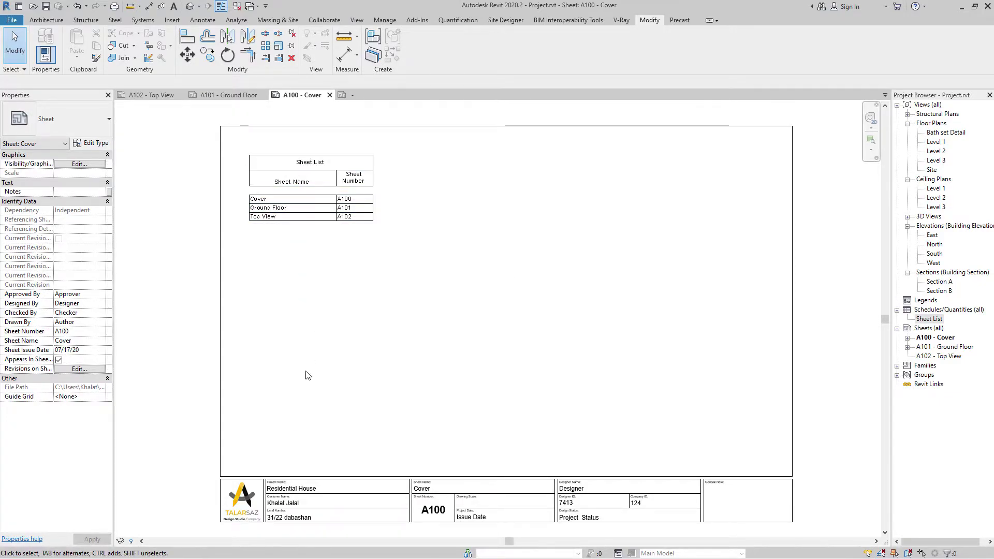
# - Add a text note without leader reading "Residential House" near the top centre of the cover sheet
pyautogui.press('t')
pyautogui.press('x')
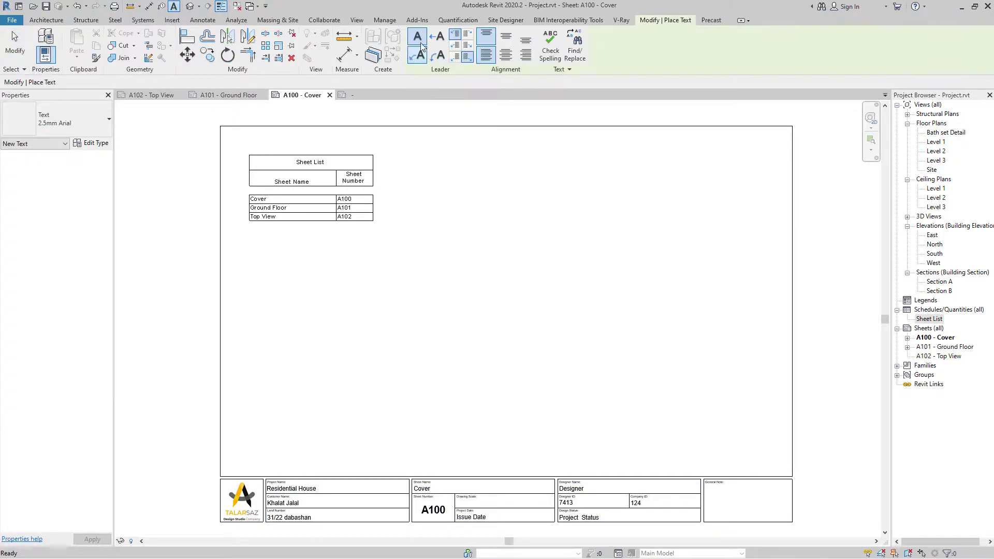
pyautogui.click(474, 175)
pyautogui.write('Residential House')
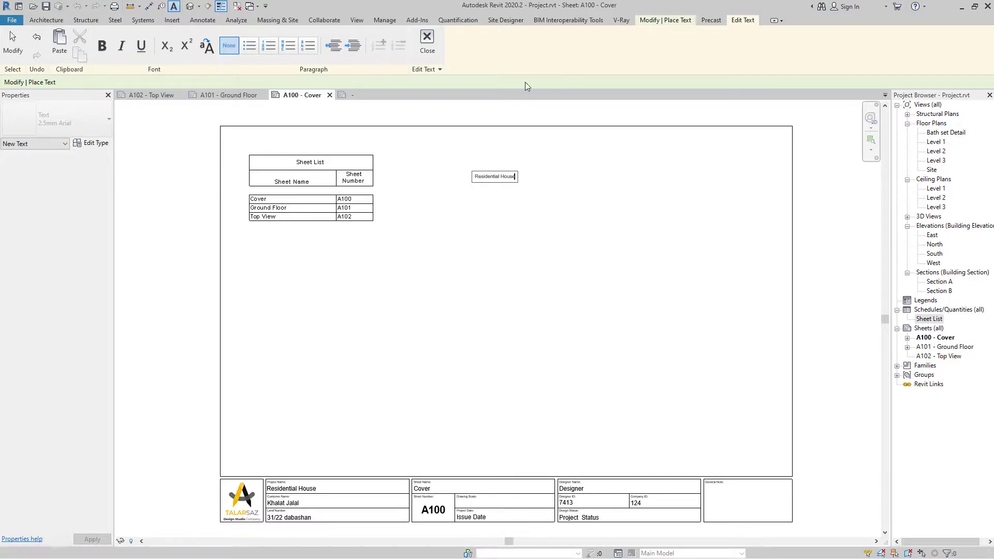
pyautogui.click(549, 267)
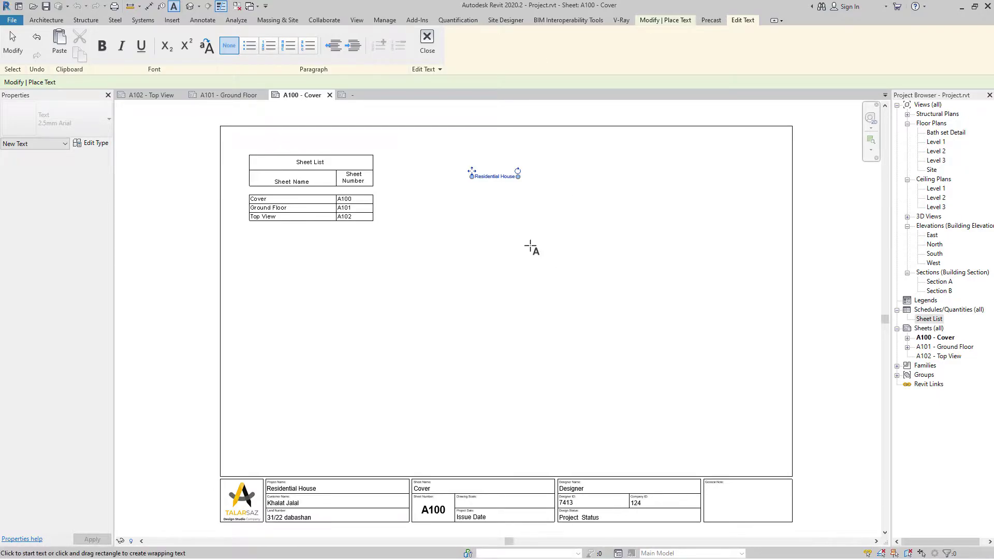
pyautogui.press('Escape')
# - Change the "Residential House" text note's type to 8mm Arial
pyautogui.click(494, 183)
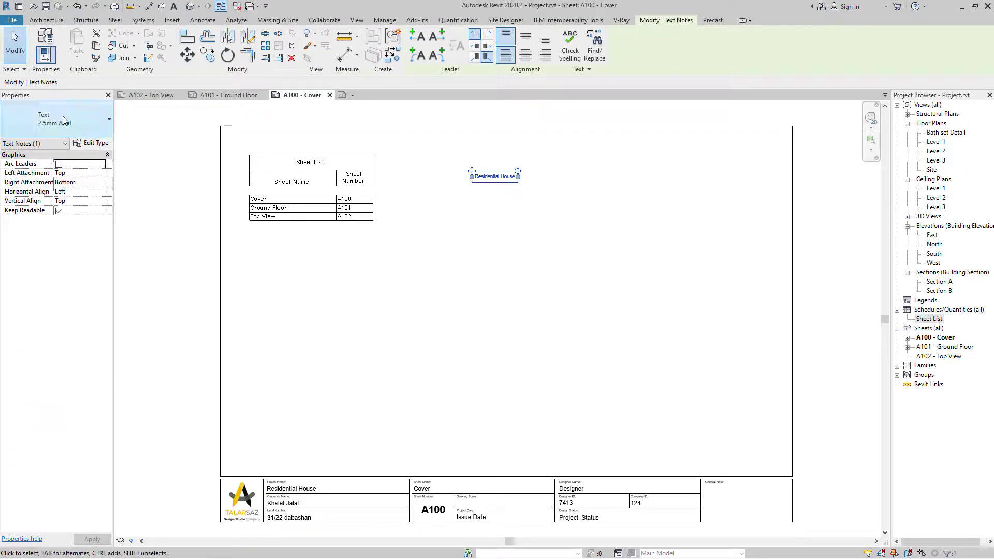
pyautogui.click(84, 127)
pyautogui.click(66, 258)
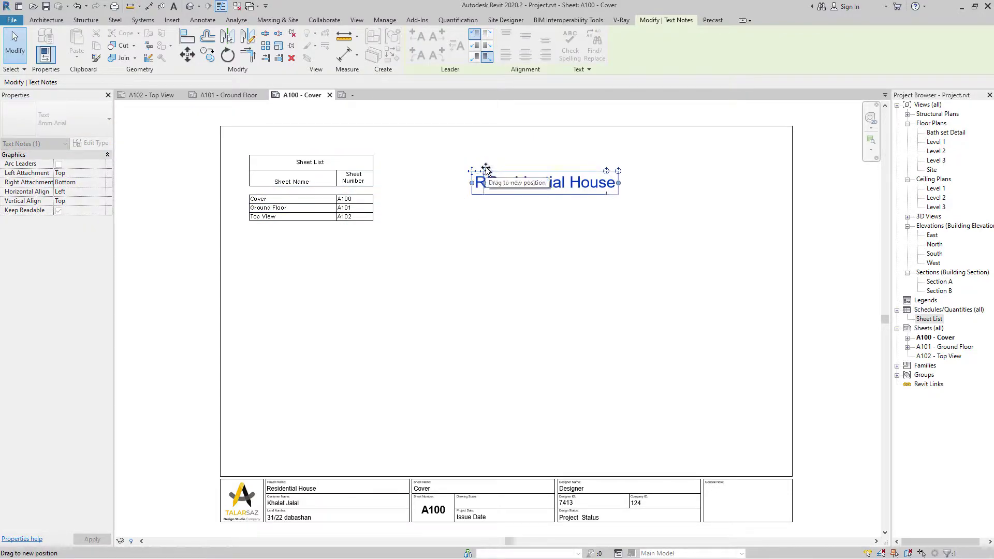
# - Shift the "Residential House" note slightly right and duplicate its text type as "Cover Title"
pyautogui.moveTo(472, 170); pyautogui.dragTo(484, 171)
pyautogui.click(91, 144)
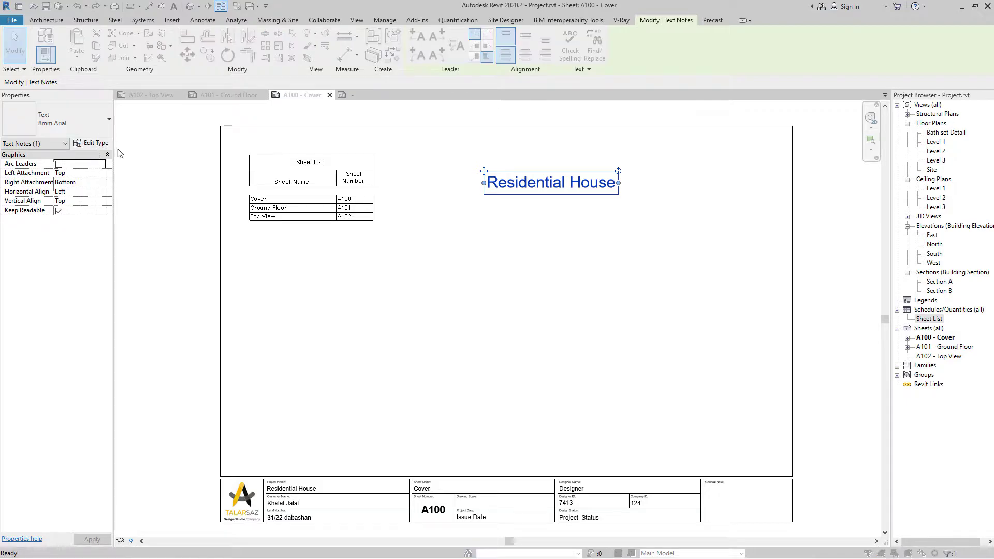
pyautogui.click(691, 158)
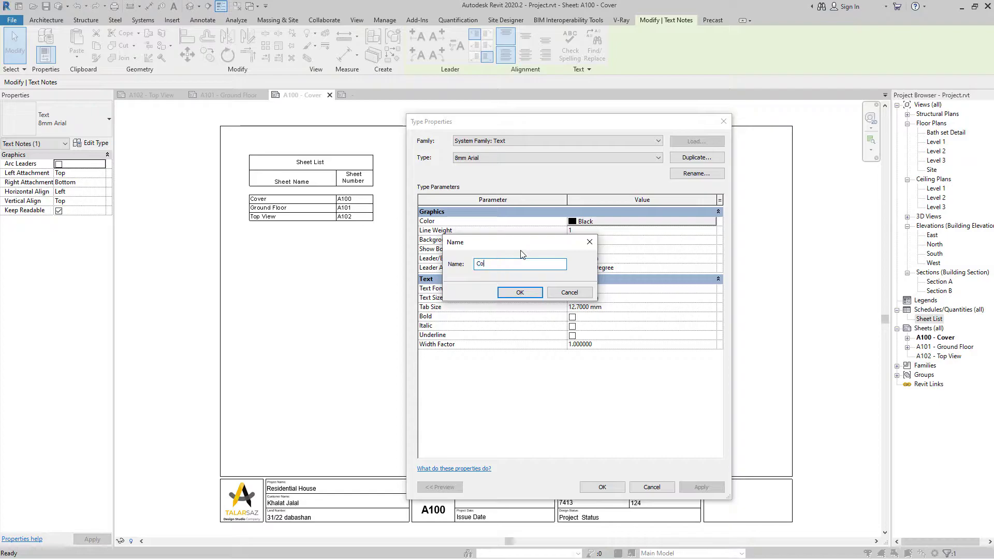
pyautogui.write('Cover Title')
pyautogui.press('Return')
# - Set the Cover Title text type to 10 mm text size, bold, with a leader/border offset of 0.5
pyautogui.click(609, 299)
pyautogui.write('12')
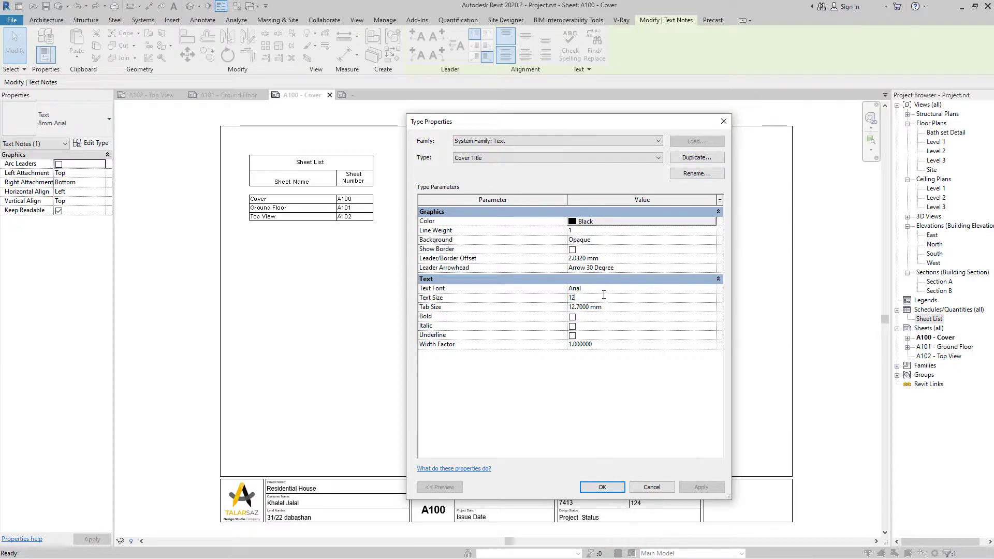
pyautogui.click(573, 318)
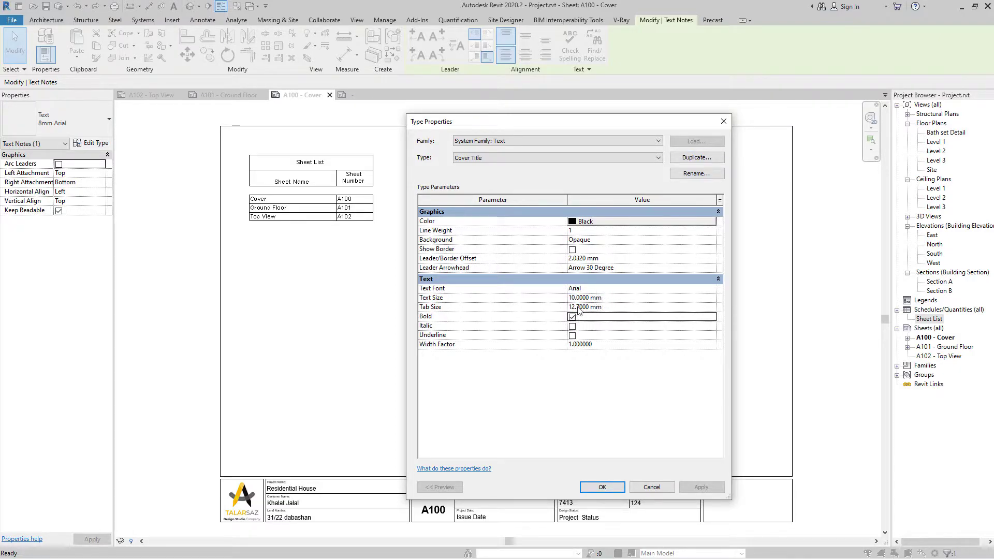
pyautogui.click(620, 261)
pyautogui.write('0.5')
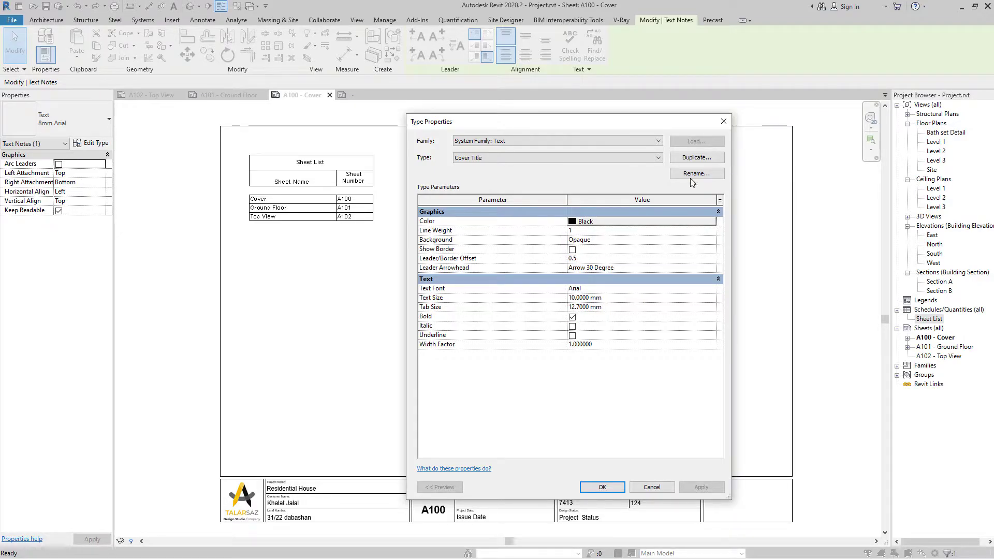
pyautogui.click(600, 487)
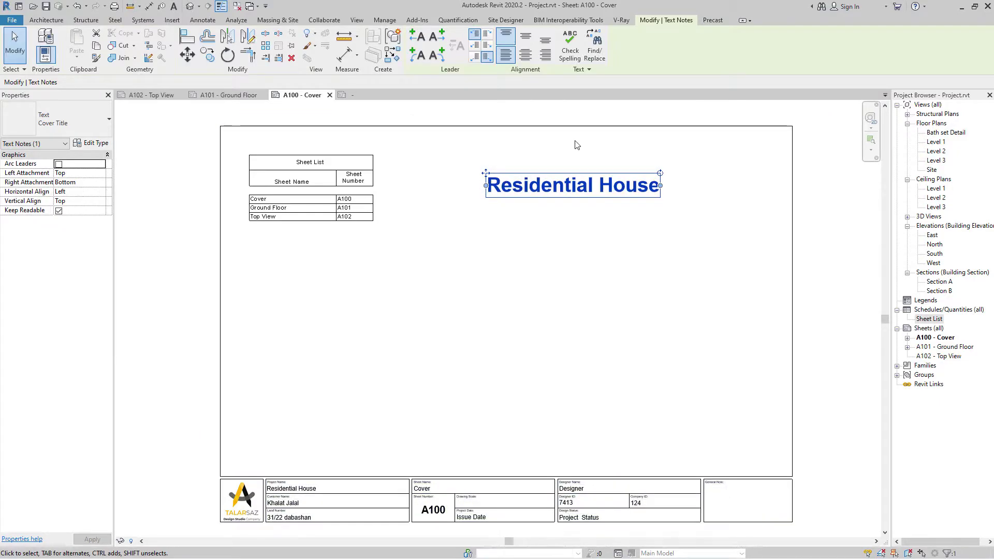
# - Shift the "Residential House" title slightly right and place a copy of it directly below
pyautogui.moveTo(485, 171)
pyautogui.mouseDown()
pyautogui.moveTo(512, 173)
pyautogui.moveTo(500, 172)
pyautogui.mouseUp()
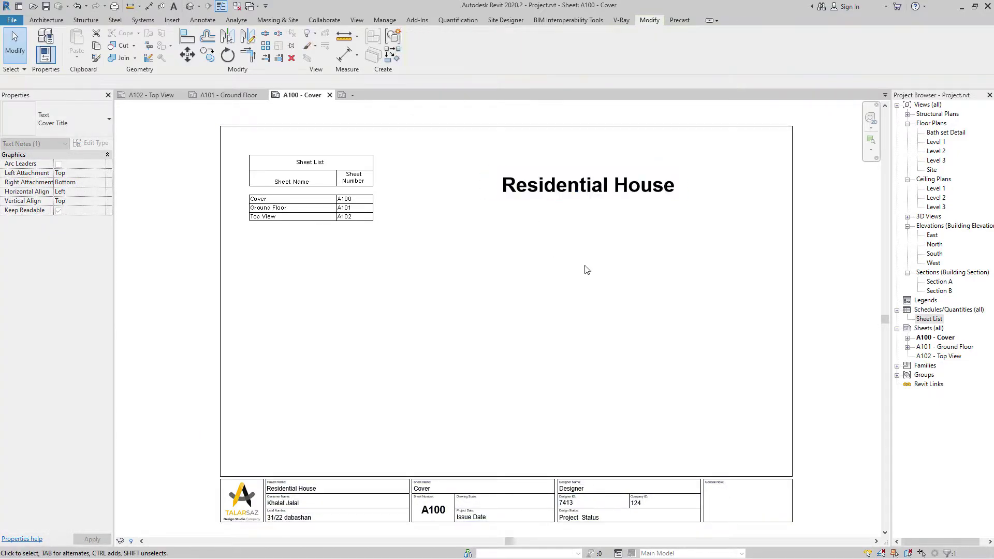
pyautogui.click(586, 269)
pyautogui.click(567, 191)
pyautogui.press('m')
pyautogui.press('v')
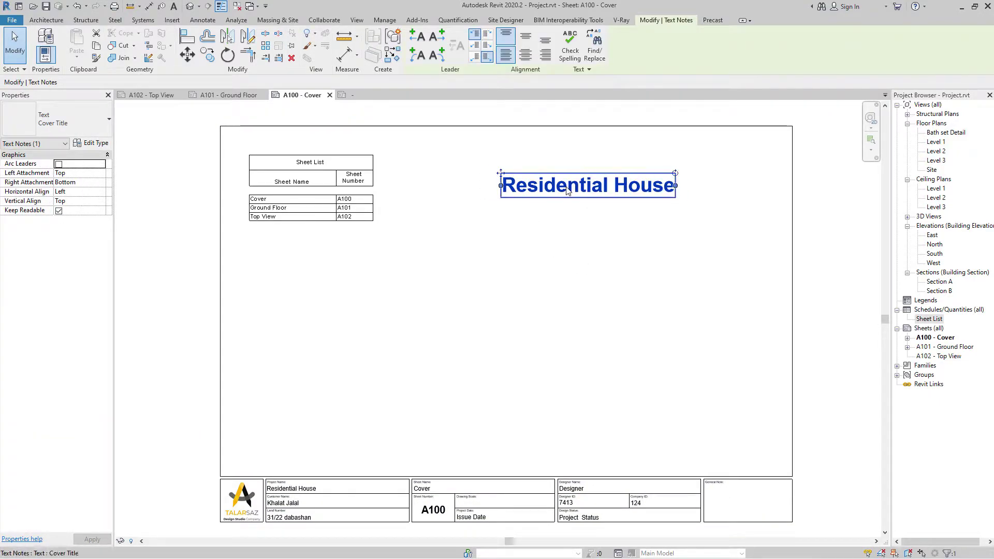
pyautogui.click(501, 197)
pyautogui.hotkey('ctrl', 'c')
pyautogui.hotkey('ctrl', 'v')
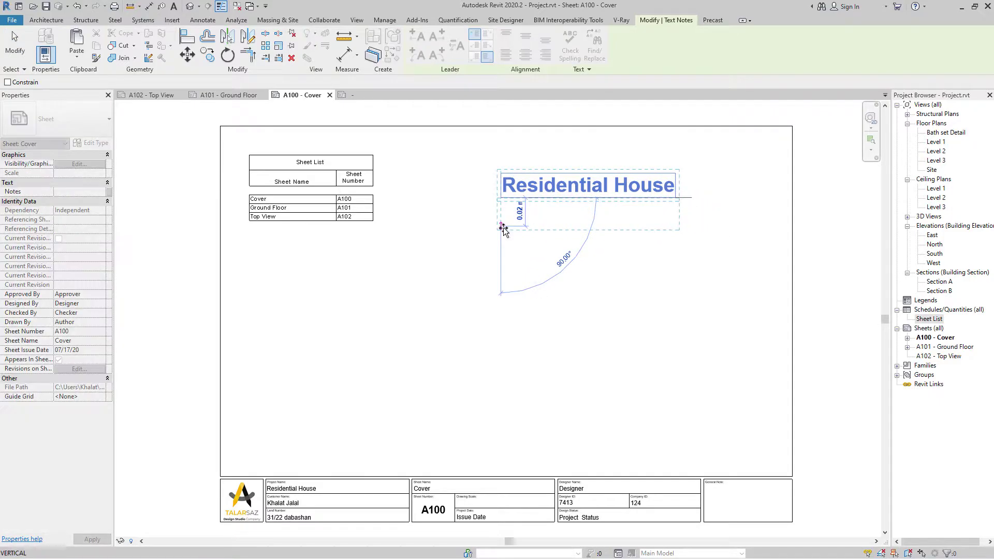
pyautogui.click(504, 231)
# - Change the copied lower note to the 8mm Arial type and widen its text box to match the title's right edge
pyautogui.doubleClick(593, 223)
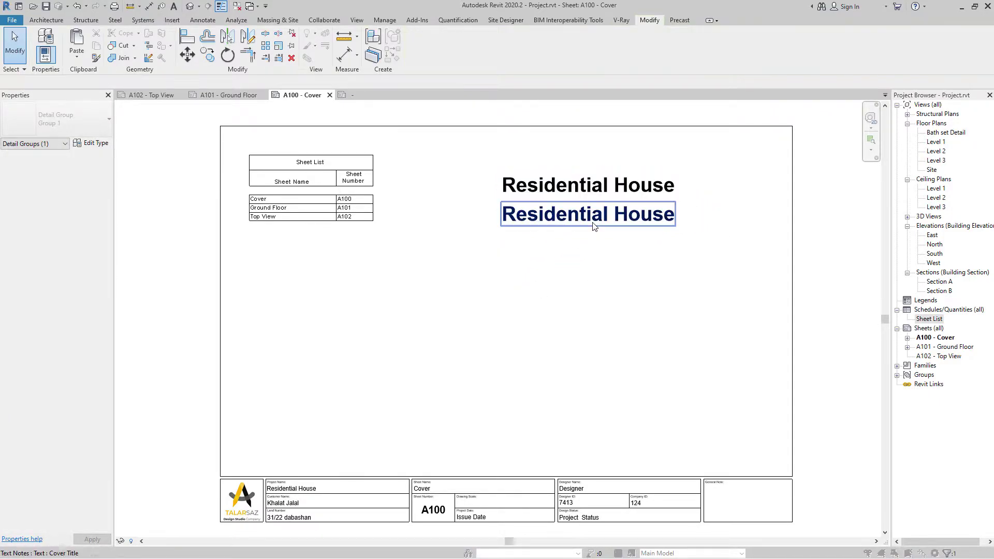
pyautogui.hotkey('ctrl', 'a')
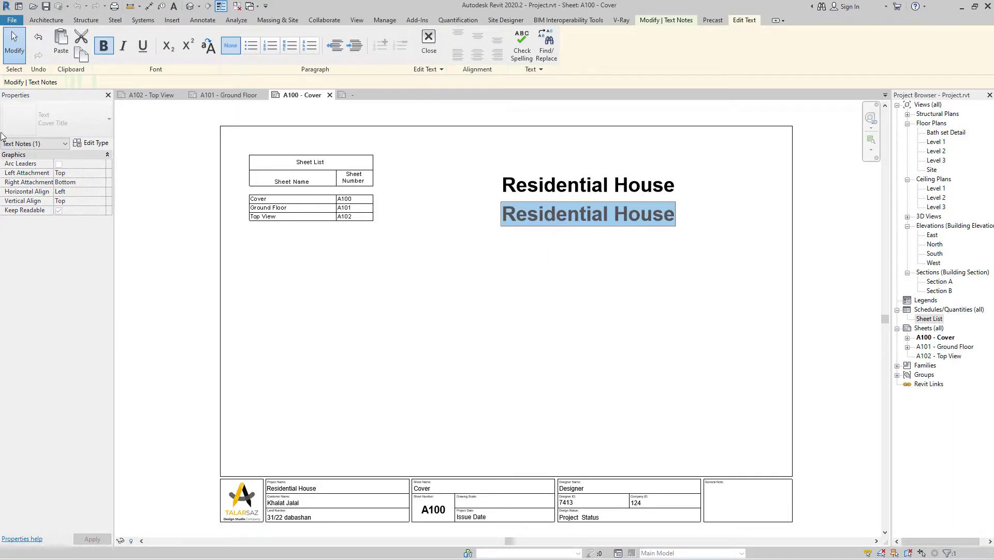
pyautogui.click(353, 260)
pyautogui.click(580, 215)
pyautogui.moveTo(581, 215); pyautogui.dragTo(570, 213)
pyautogui.click(519, 375)
pyautogui.click(519, 375)
pyautogui.click(523, 203)
pyautogui.click(523, 205)
pyautogui.click(73, 116)
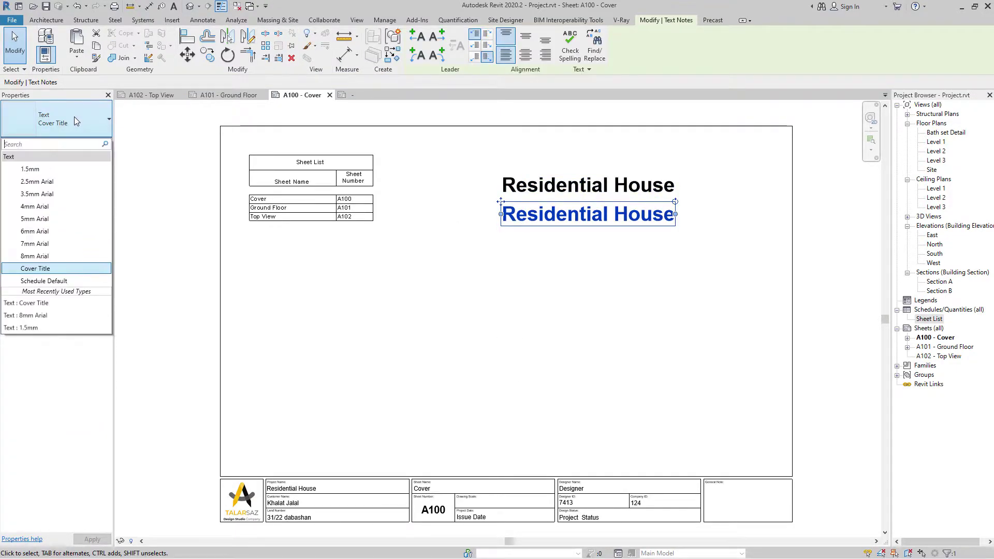
pyautogui.click(41, 256)
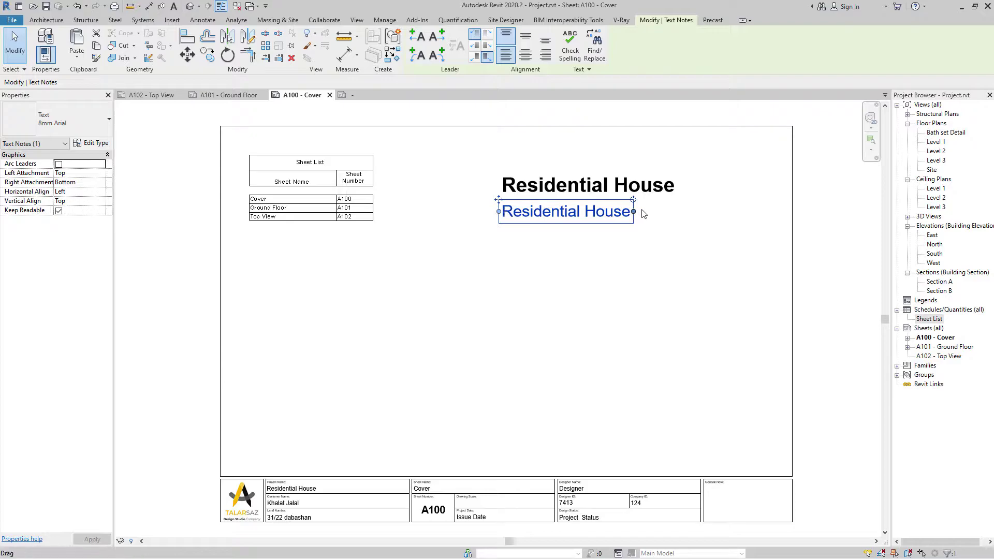
pyautogui.moveTo(635, 214); pyautogui.dragTo(675, 212)
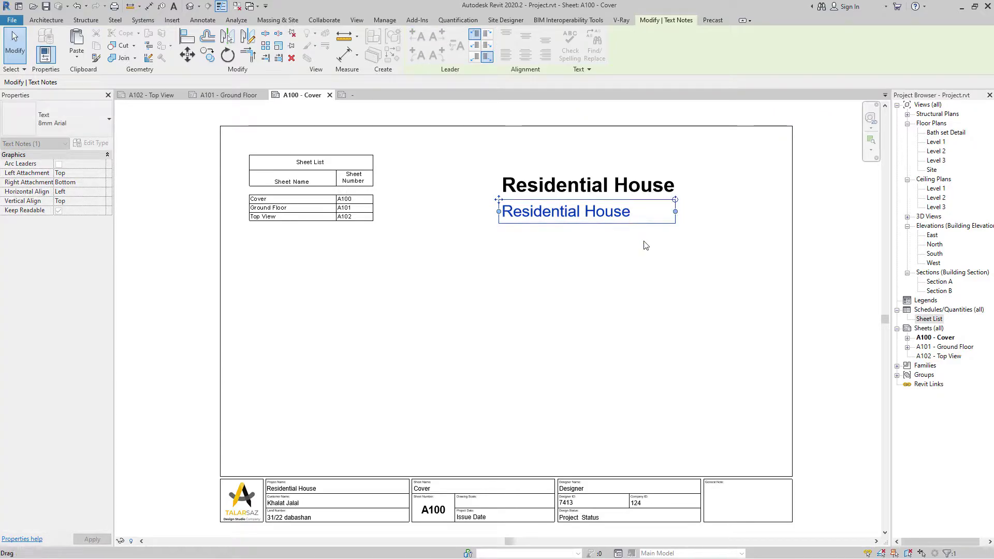
# - Set the lower note's horizontal alignment to Right and nudge it up closer to the title
pyautogui.click(88, 192)
pyautogui.click(101, 192)
pyautogui.click(73, 217)
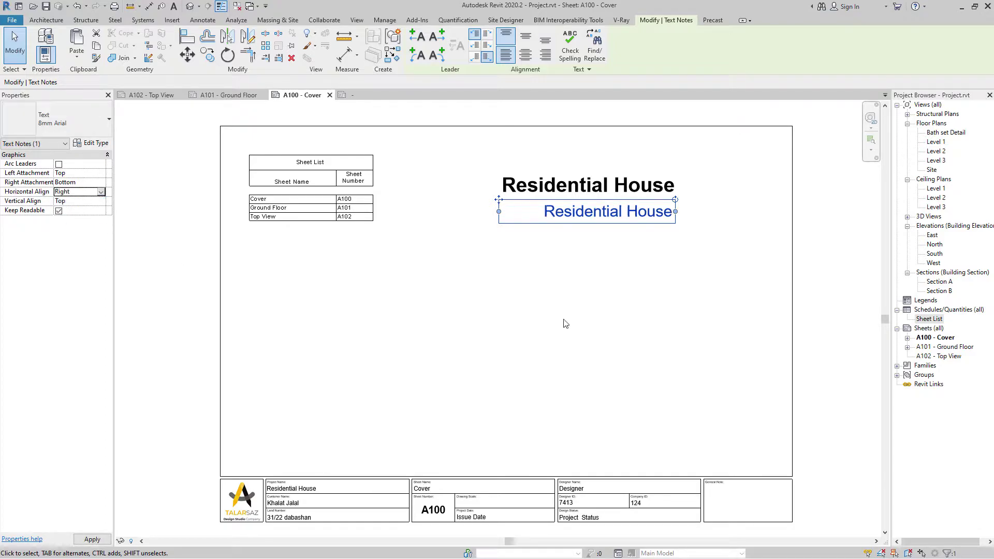
pyautogui.click(642, 290)
pyautogui.click(632, 224)
pyautogui.press('Up')
pyautogui.press('Up')
# - Replace the lower note's text with "in Sulaimaniyah"
pyautogui.click(631, 213)
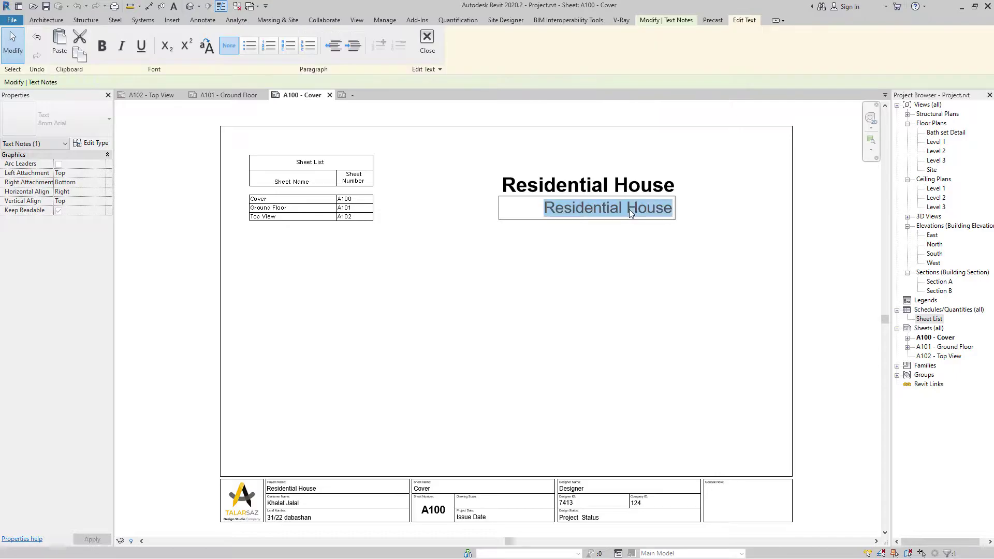
pyautogui.write('in Sulaimani')
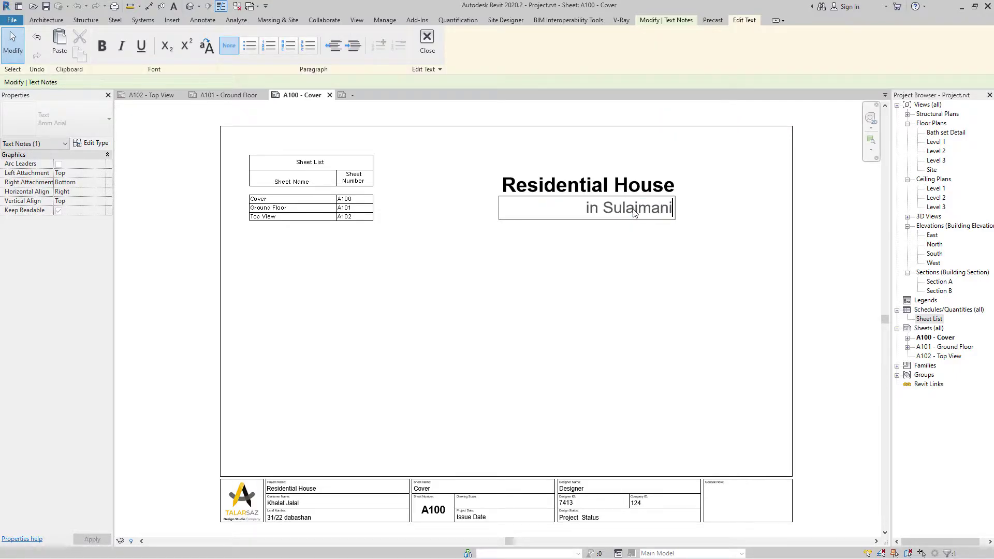
pyautogui.write('yan')
pyautogui.press('BackSpace')
pyautogui.write('h')
pyautogui.click(628, 318)
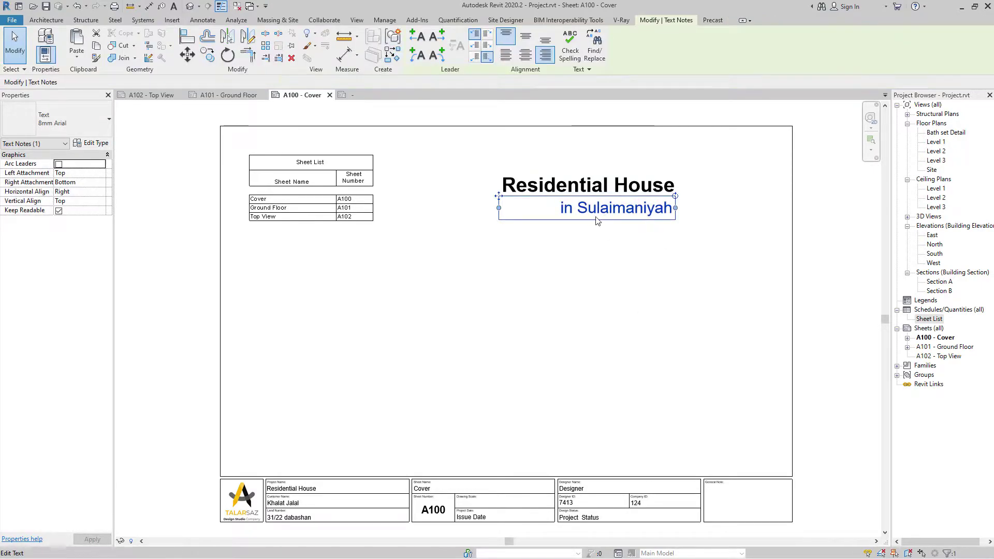
pyautogui.click(93, 149)
pyautogui.click(544, 159)
pyautogui.click(557, 160)
pyautogui.click(723, 121)
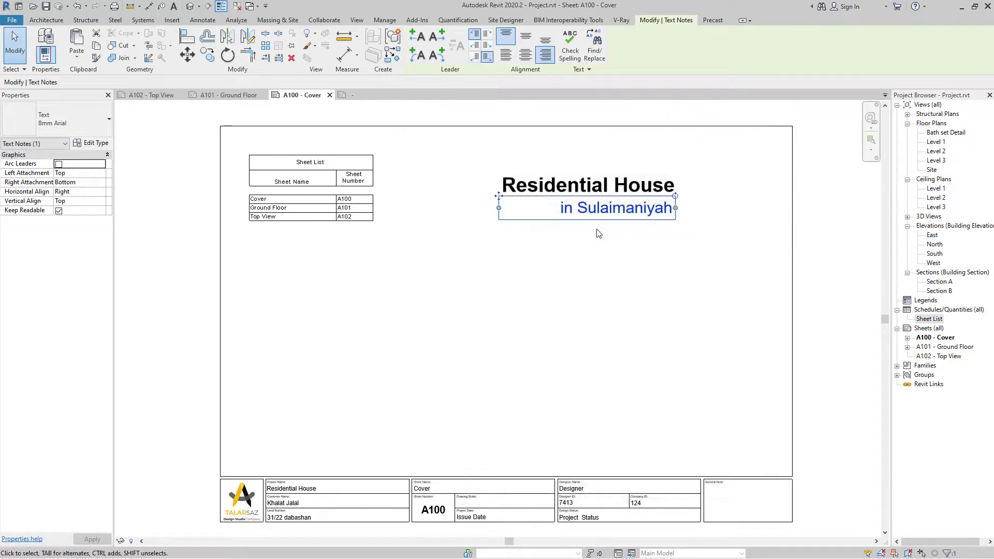
# - Change the "in Sulaimaniyah" note's type to 6mm Arial
pyautogui.click(91, 121)
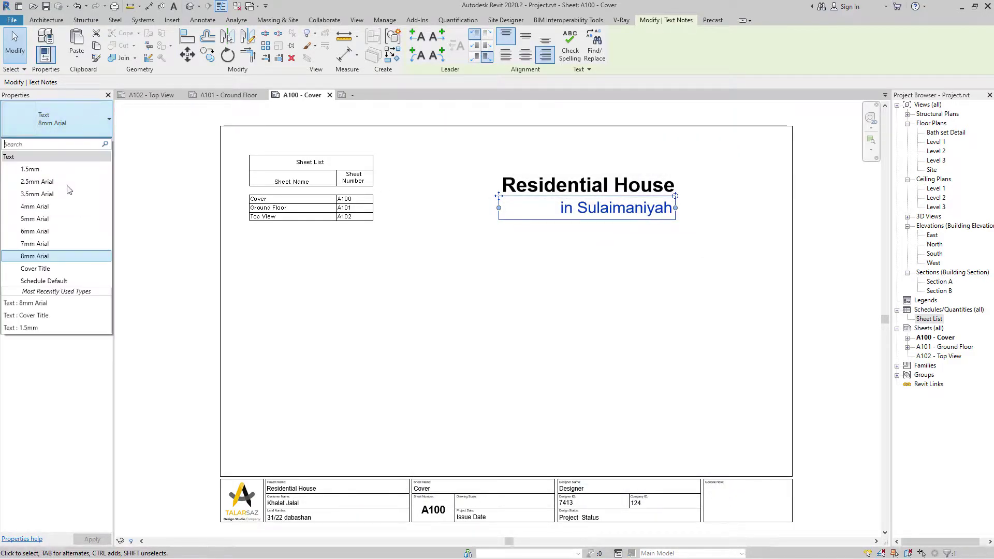
pyautogui.click(54, 233)
pyautogui.click(597, 292)
# - Bring the subtitle closer to the title and move both notes together slightly up and to the right on the sheet
pyautogui.click(638, 218)
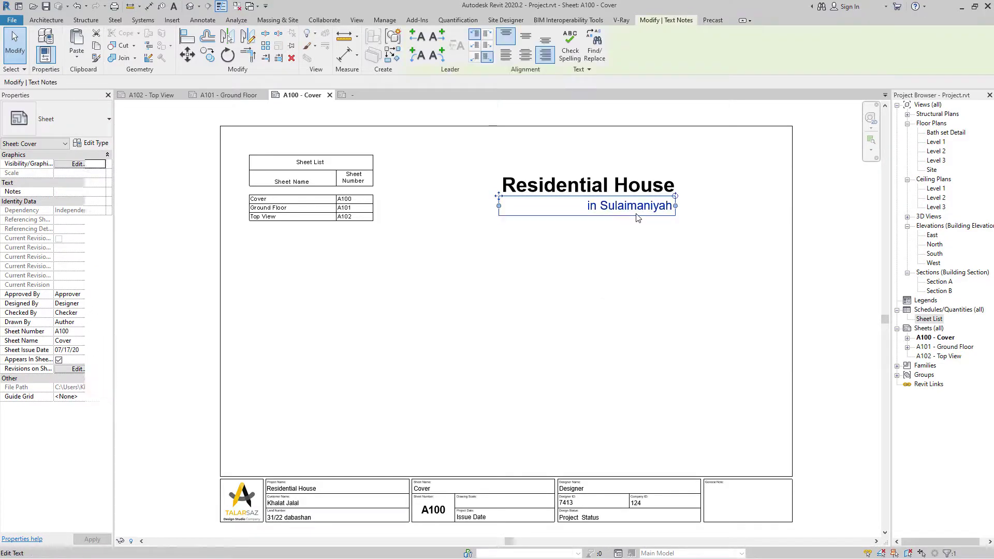
pyautogui.click(659, 267)
pyautogui.moveTo(666, 278); pyautogui.dragTo(502, 165)
pyautogui.moveTo(597, 188); pyautogui.dragTo(641, 182)
pyautogui.click(668, 316)
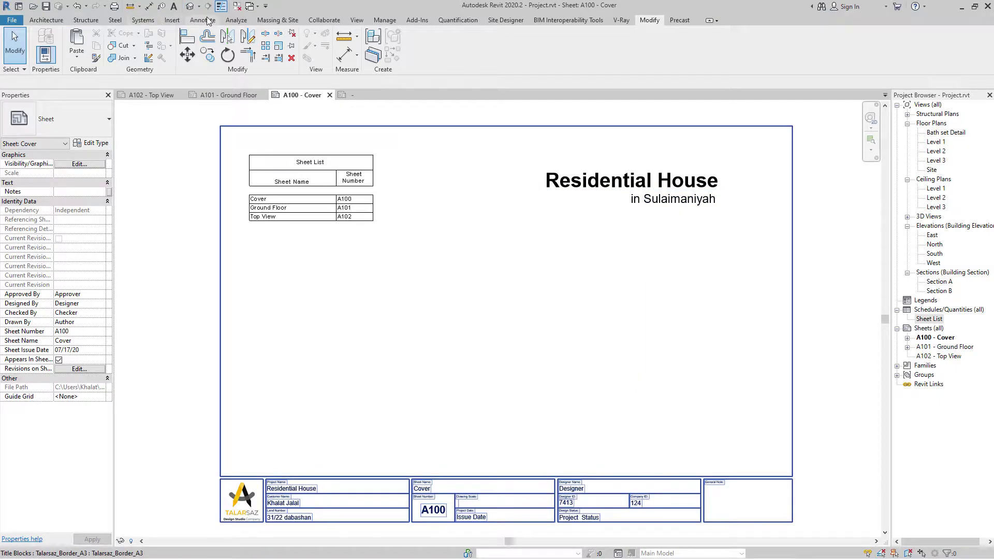
# - Try sketching medium detail lines in the blank area below the cover title, and delete them
pyautogui.click(207, 20)
pyautogui.click(265, 46)
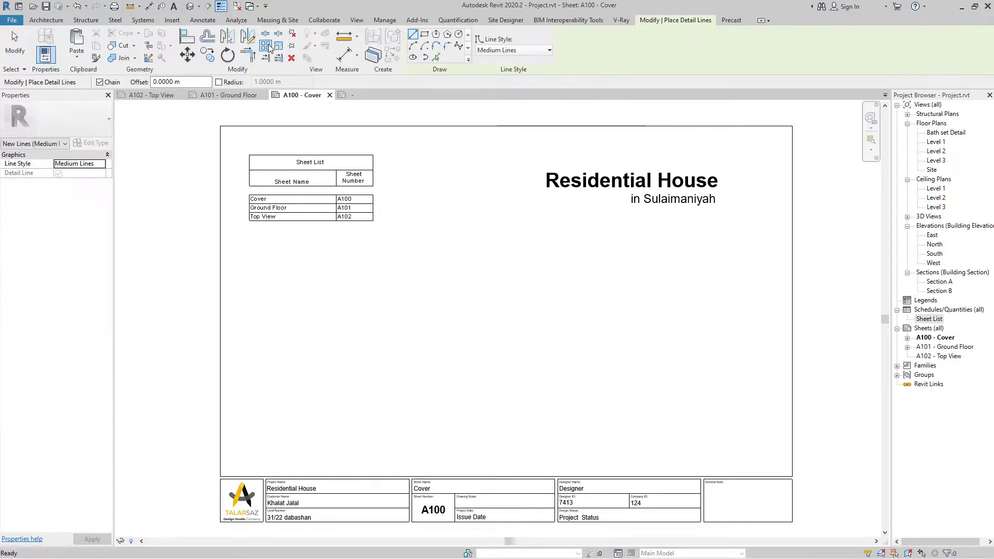
pyautogui.click(504, 386)
pyautogui.click(694, 181)
pyautogui.click(694, 367)
pyautogui.click(528, 243)
pyautogui.press('Escape')
pyautogui.press('Escape')
pyautogui.moveTo(722, 264); pyautogui.dragTo(557, 319)
pyautogui.press('Delete')
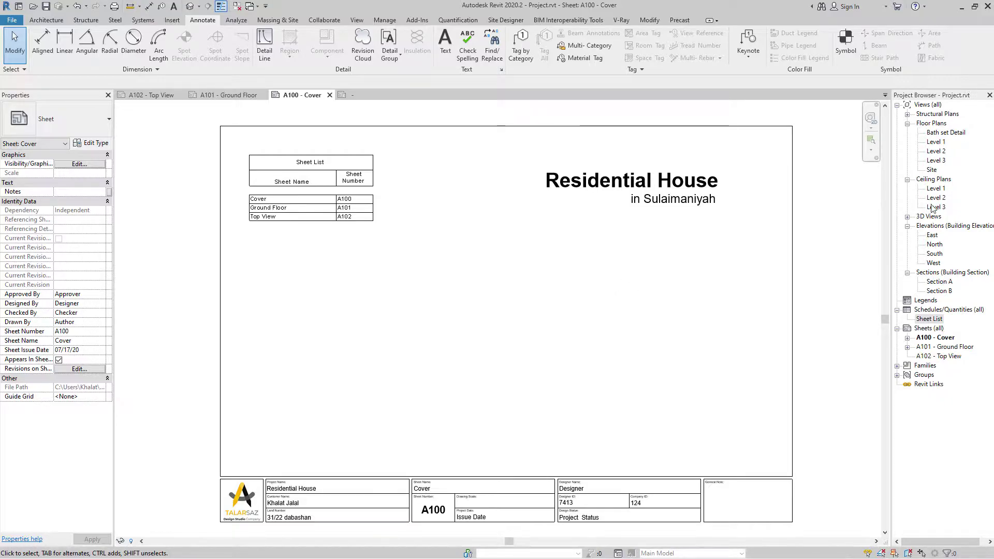
# - Try to place the Level 1 floor plan view on the cover sheet
pyautogui.click(939, 143)
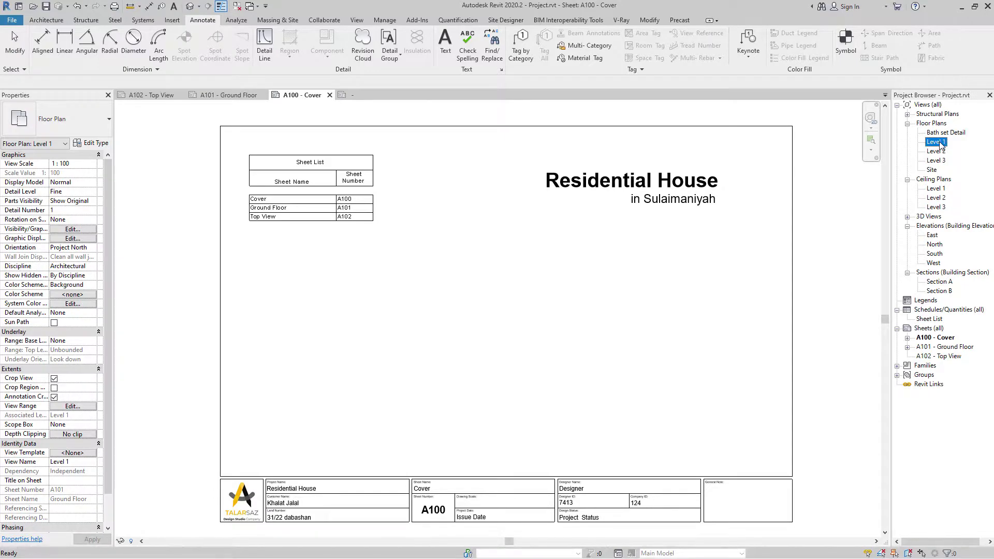
pyautogui.moveTo(936, 142); pyautogui.dragTo(572, 332)
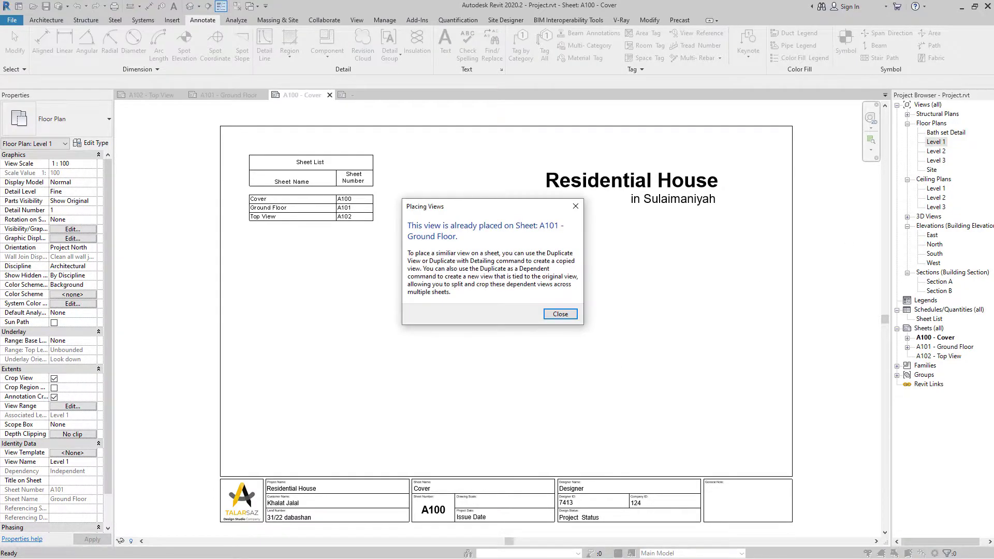
pyautogui.click(560, 315)
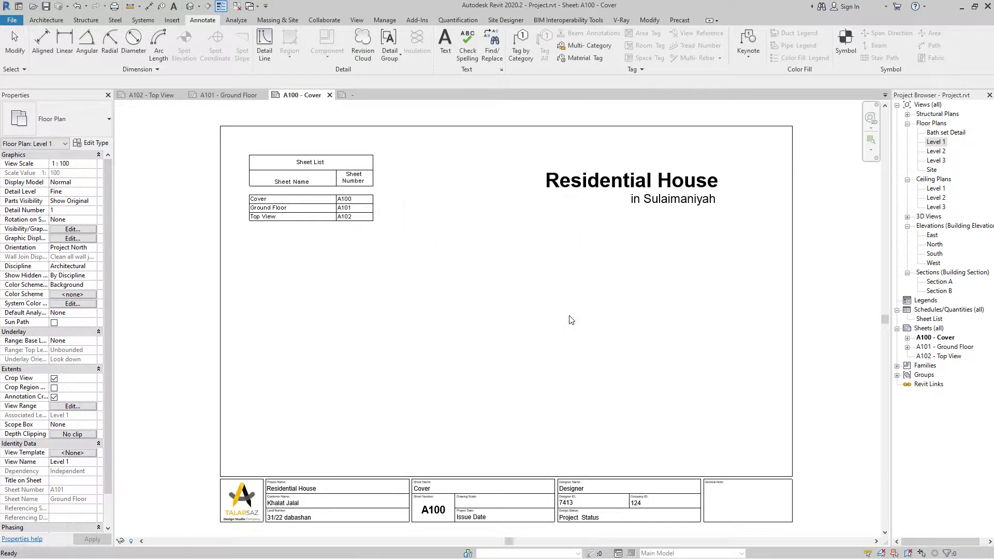
# - Duplicate the Level 1 floor plan with detailing and rename the copy as "Cover Plan"
pyautogui.rightClick(935, 142)
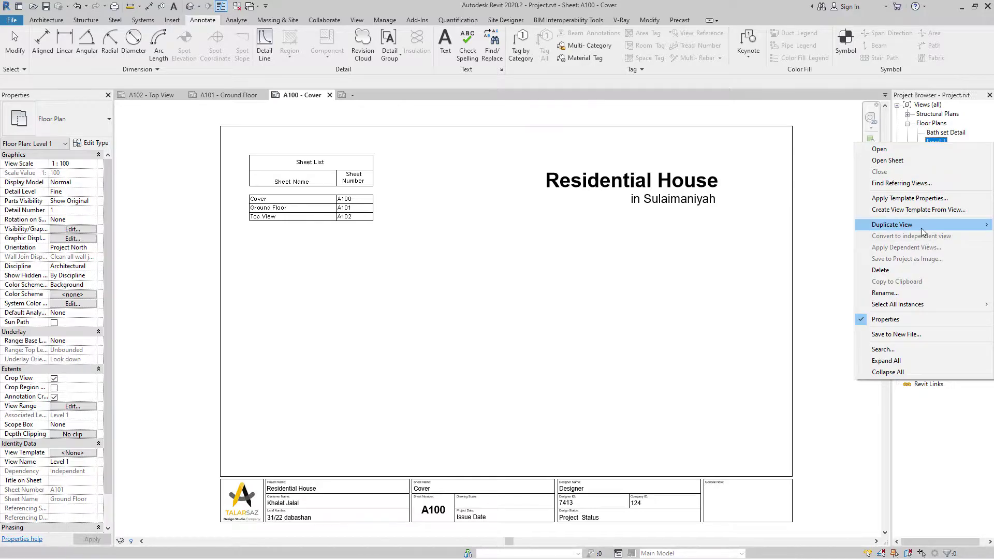
pyautogui.moveTo(921, 228)
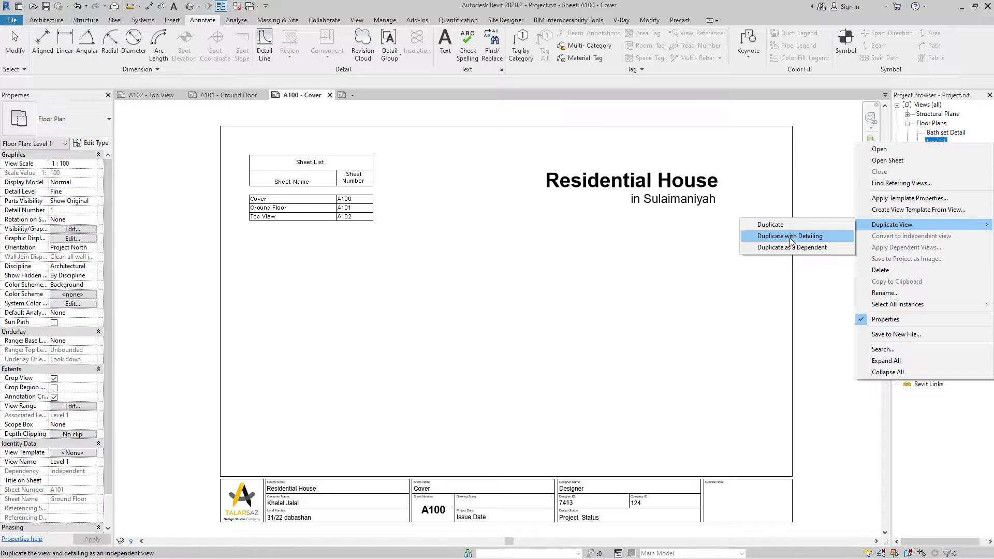
pyautogui.click(789, 236)
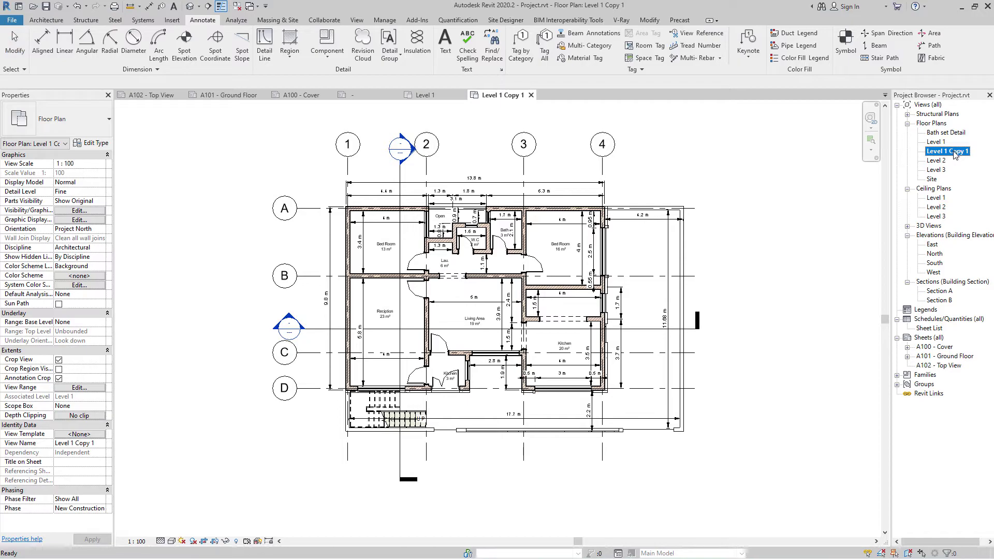
pyautogui.rightClick(953, 155)
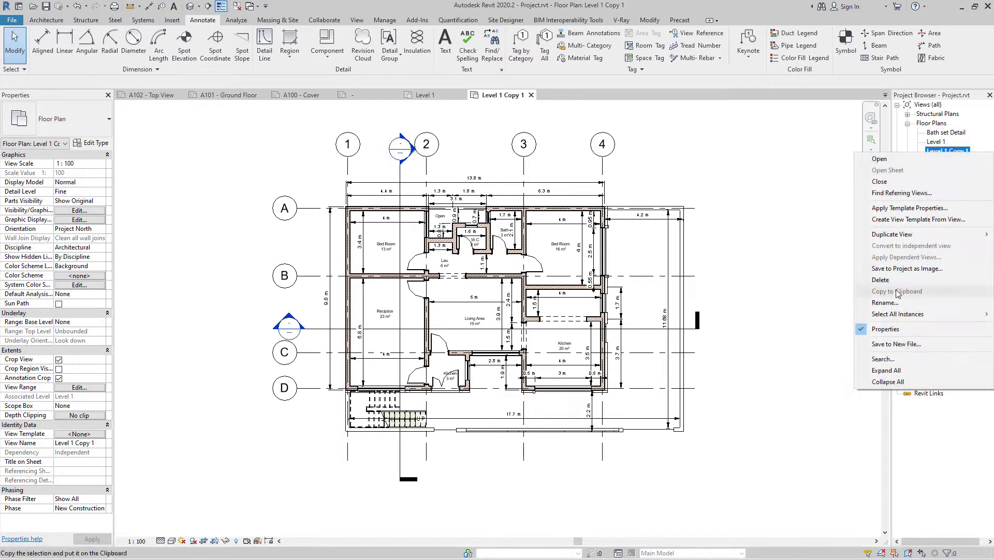
pyautogui.click(924, 301)
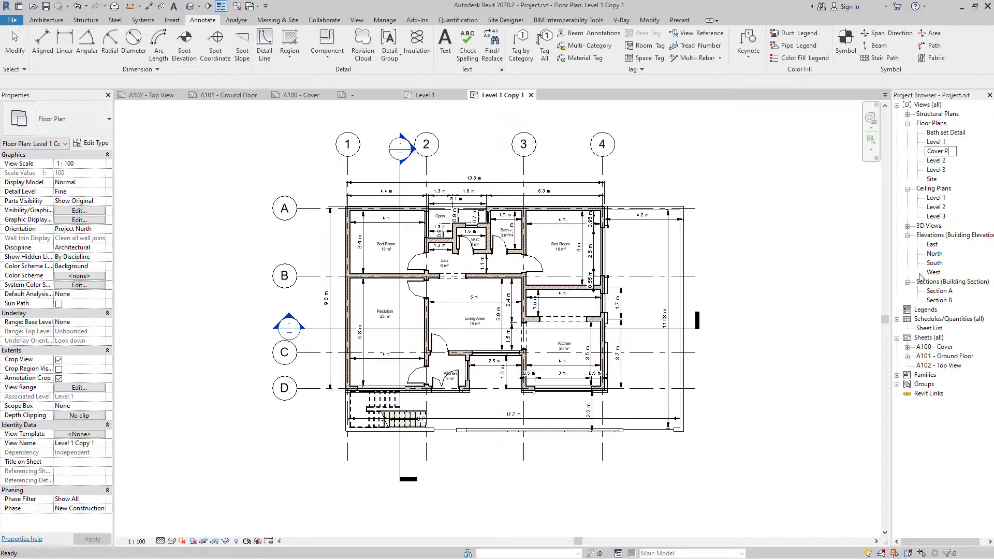
pyautogui.write('Cover Plan')
pyautogui.press('Return')
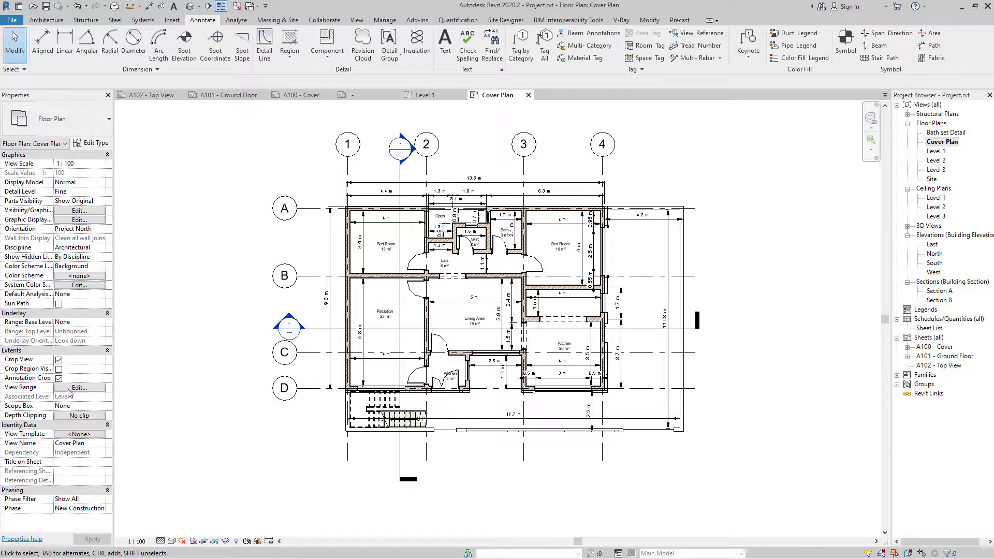
# - Make the Cover Plan view's crop region visible and rotate it so the plan tilts clockwise
pyautogui.click(93, 540)
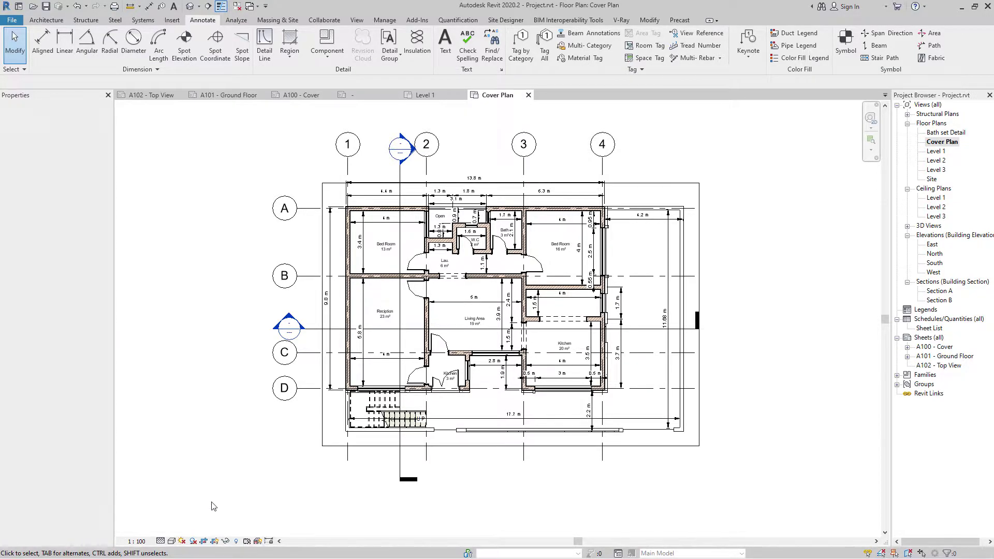
pyautogui.click(322, 439)
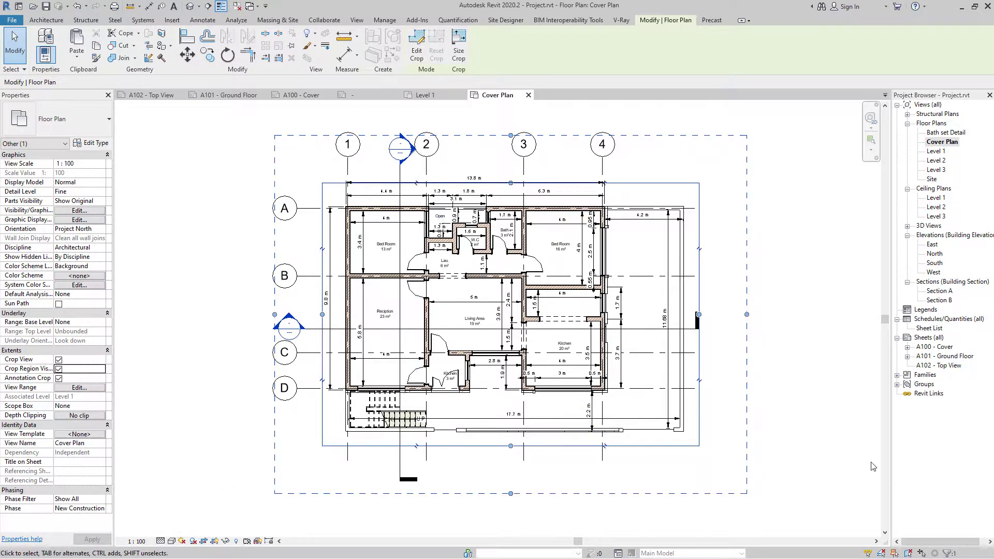
pyautogui.moveTo(818, 449); pyautogui.dragTo(815, 453, button='middle')
pyautogui.click(231, 54)
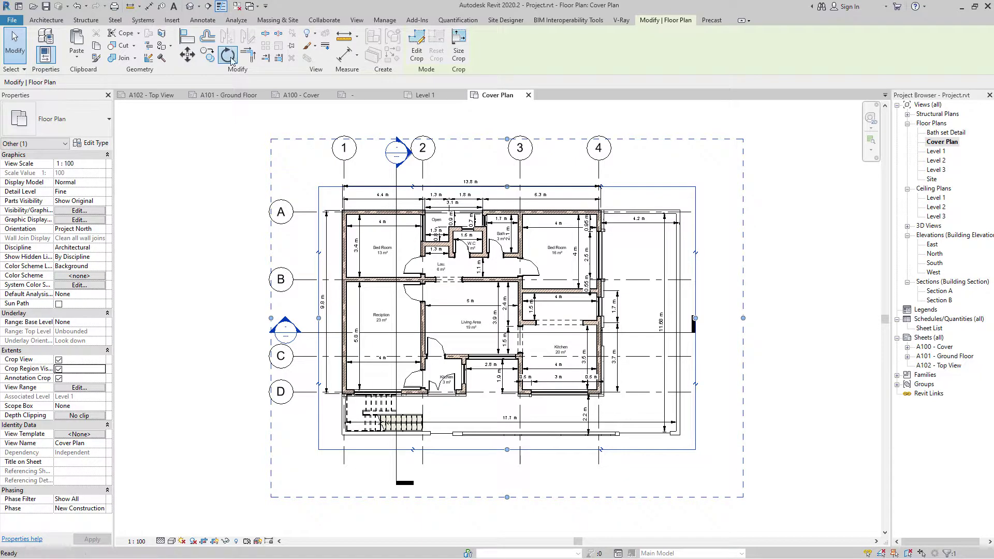
pyautogui.click(813, 204)
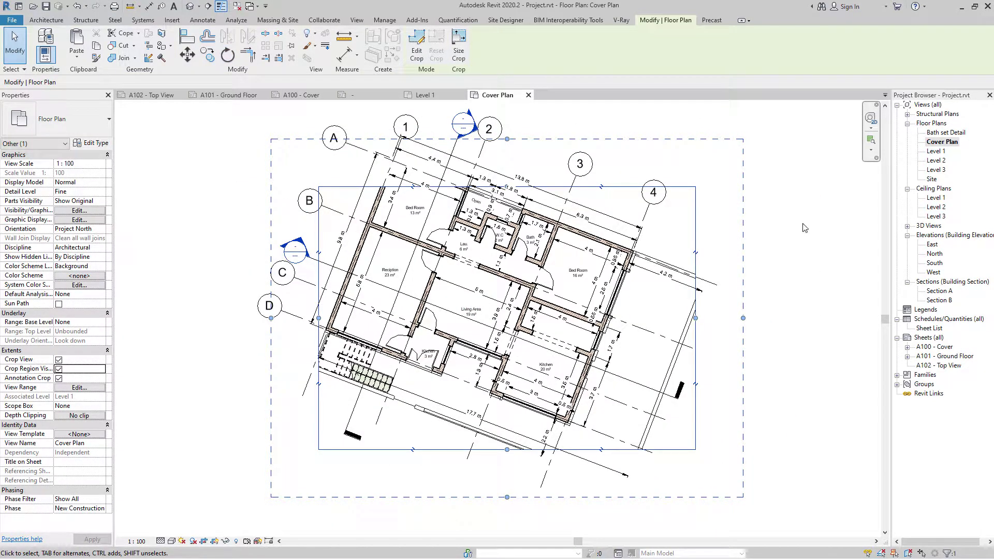
# - Rotate the crop region two more times so the plan tilts counterclockwise, rising toward its right side
pyautogui.click(228, 54)
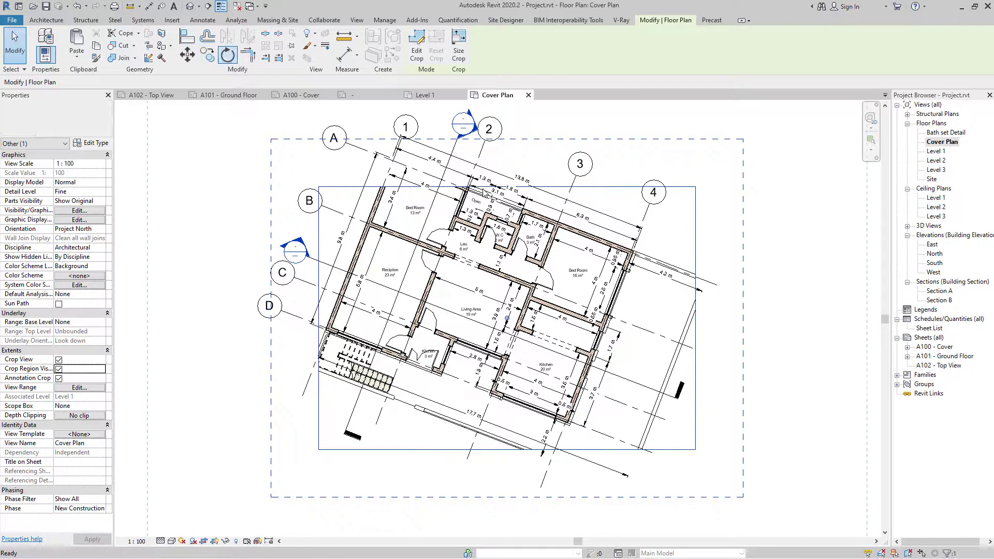
pyautogui.click(809, 276)
pyautogui.click(809, 431)
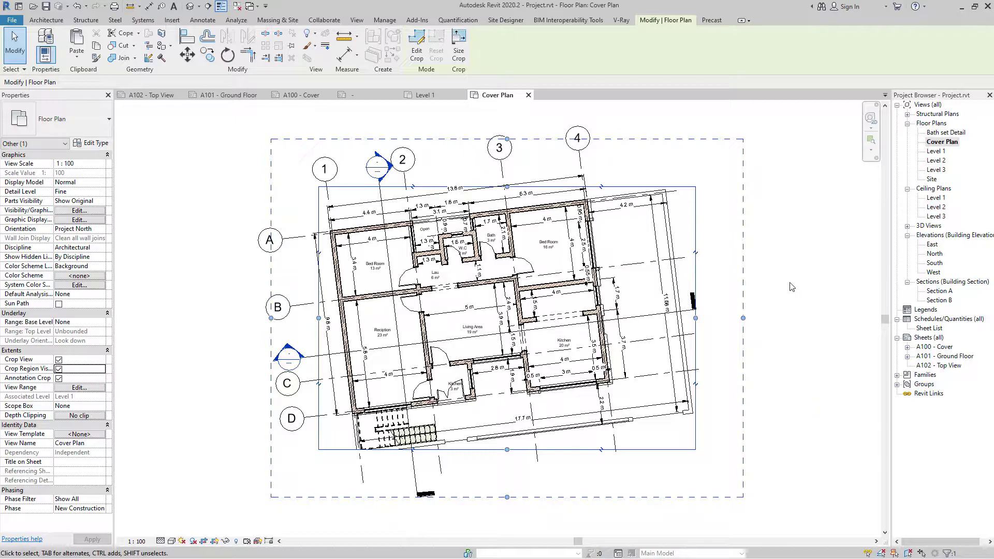
pyautogui.click(228, 54)
pyautogui.click(804, 269)
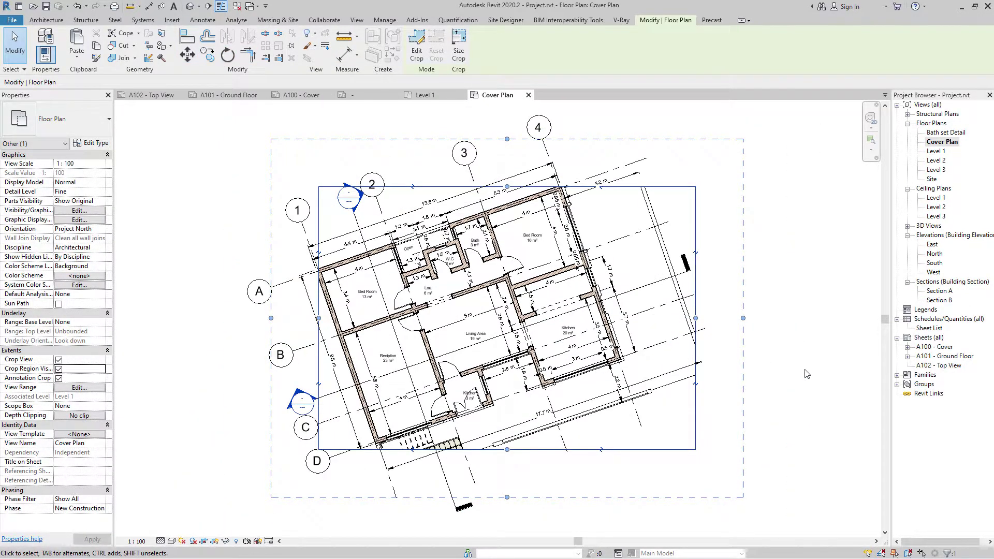
pyautogui.click(809, 376)
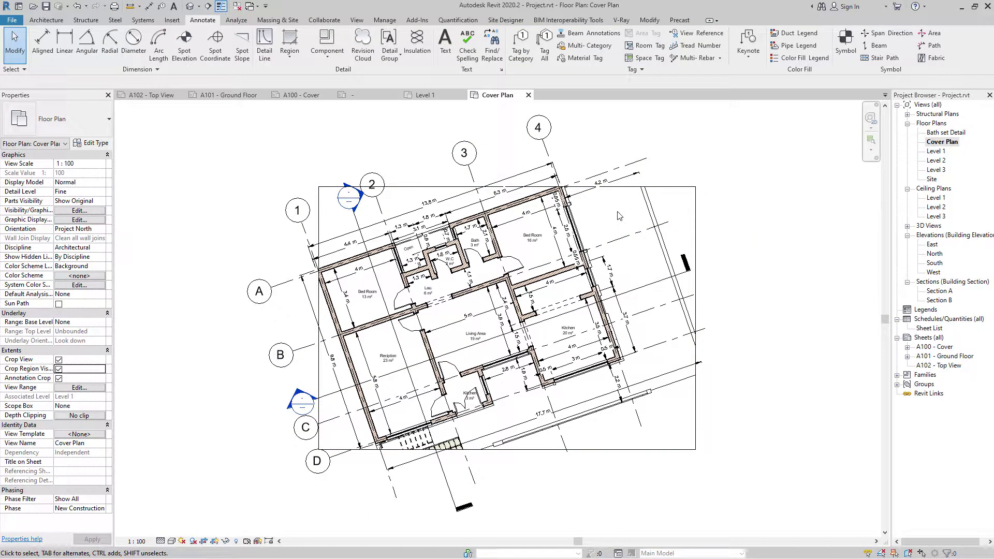
# - Enable sketchy lines in the Cover Plan's graphic display options with Jitter 1 and Extension 1
pyautogui.press('g')
pyautogui.press('d')
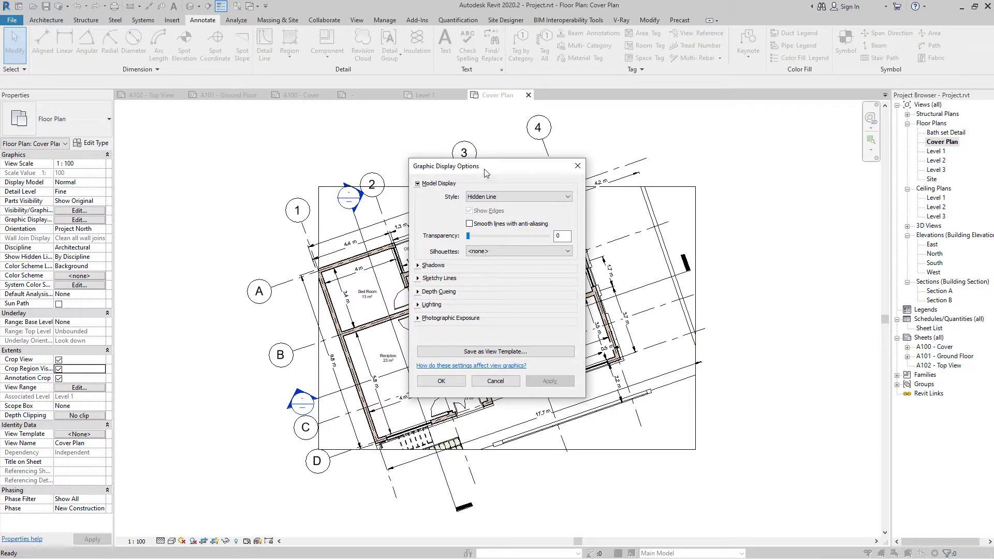
pyautogui.moveTo(485, 172); pyautogui.dragTo(588, 160)
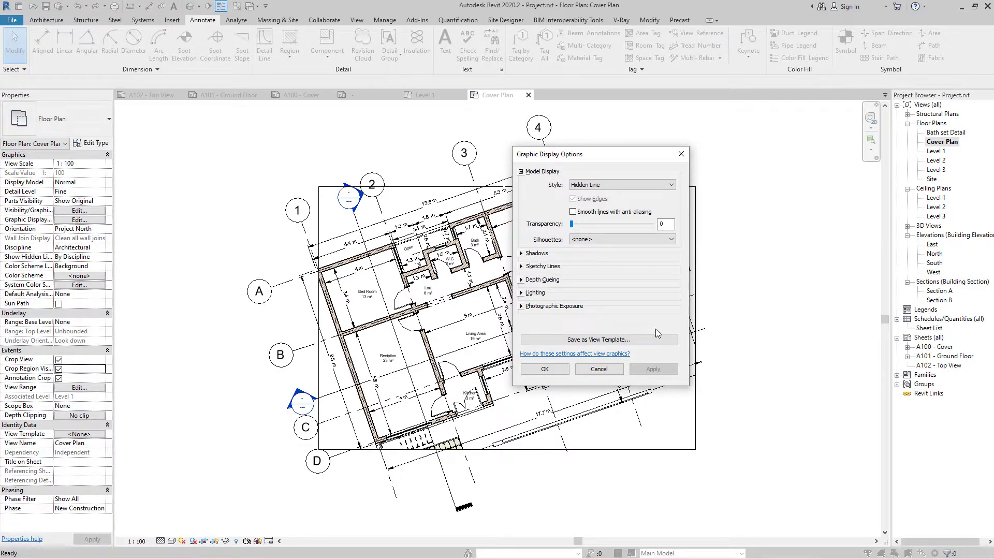
pyautogui.click(522, 266)
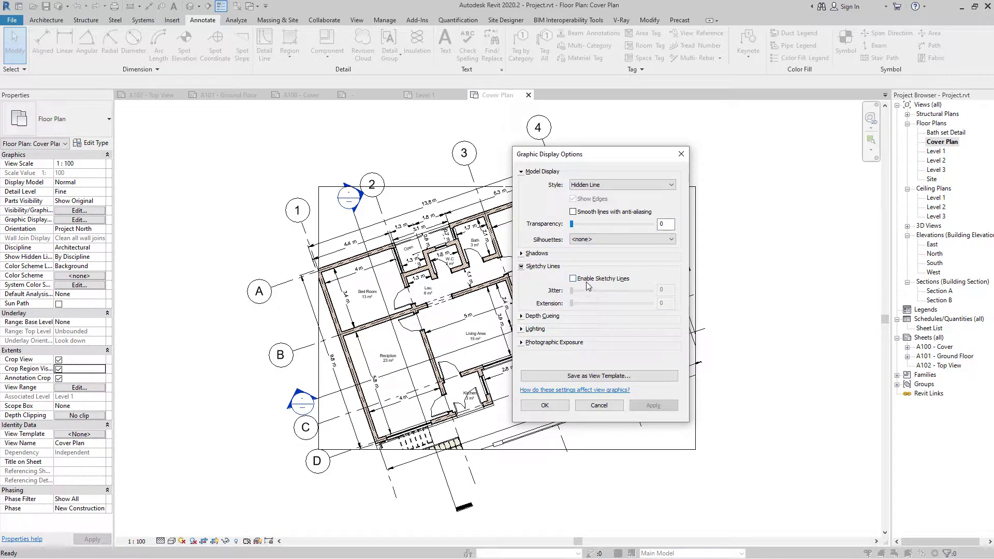
pyautogui.click(573, 278)
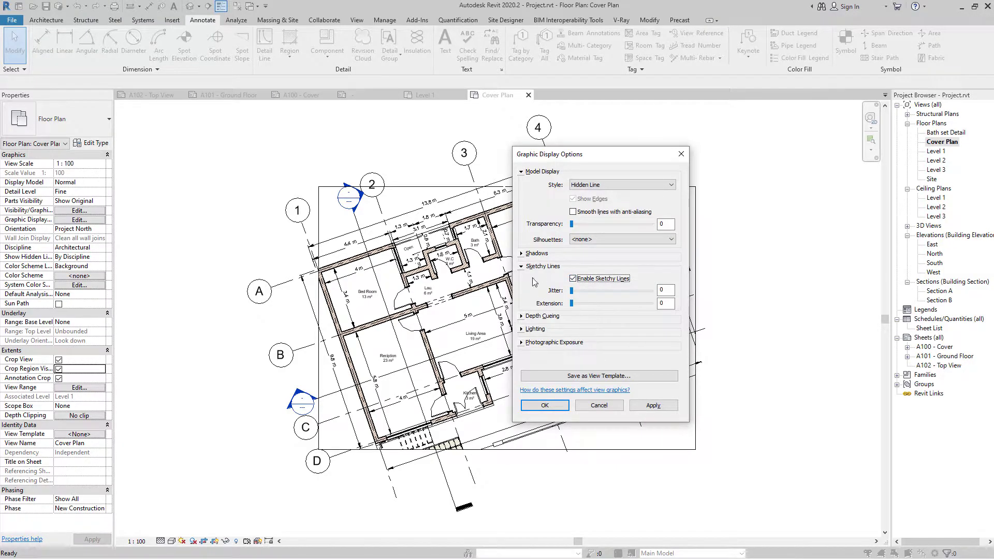
pyautogui.moveTo(627, 153); pyautogui.dragTo(762, 128)
pyautogui.moveTo(708, 265); pyautogui.dragTo(721, 283)
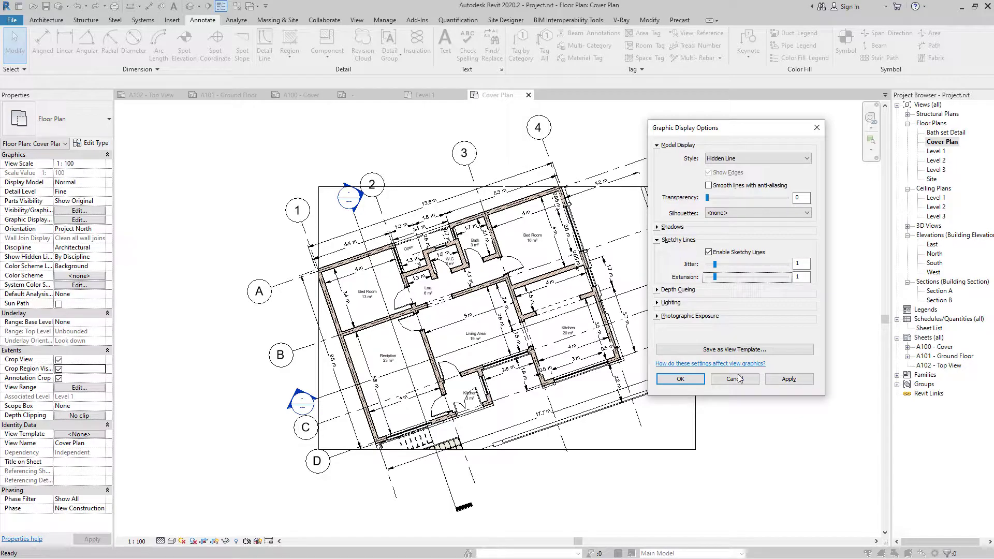
pyautogui.click(783, 381)
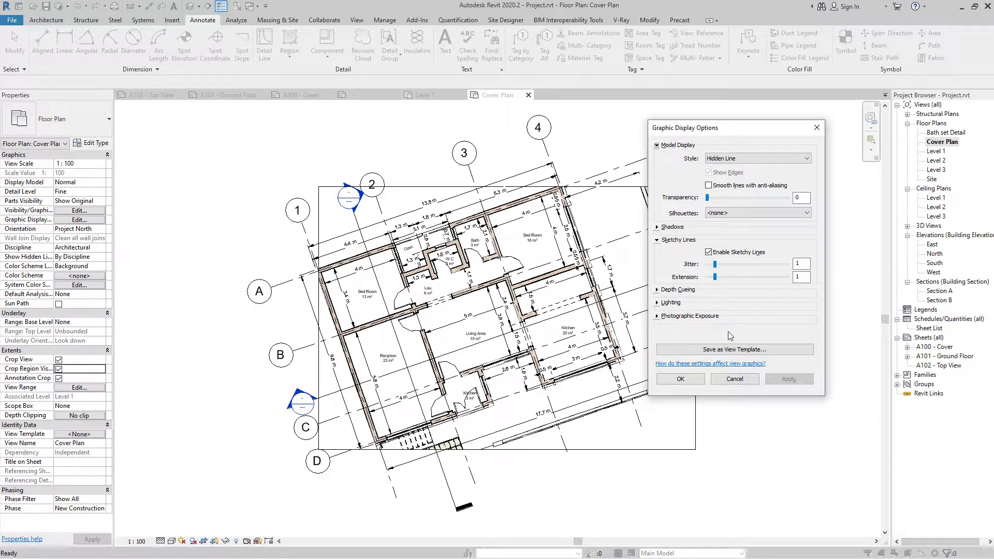
# - Strengthen the sketchy line effect to Jitter 5 and Extension 2
pyautogui.click(728, 265)
pyautogui.click(784, 380)
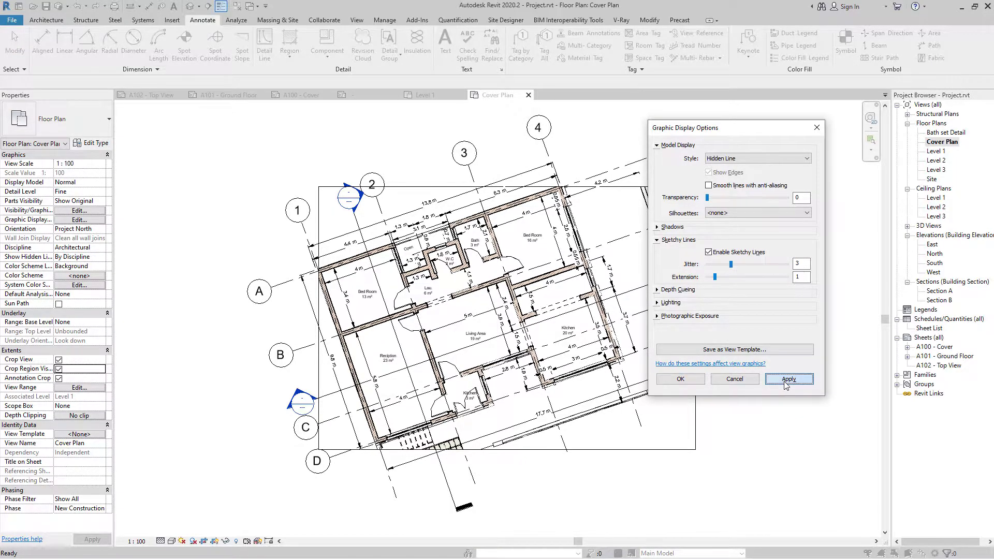
pyautogui.click(740, 265)
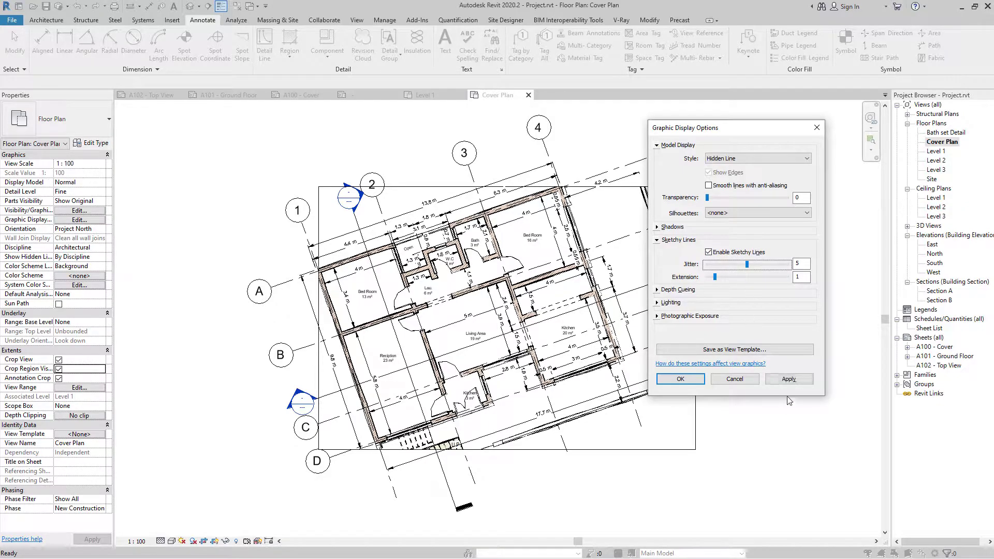
pyautogui.click(788, 380)
pyautogui.click(720, 277)
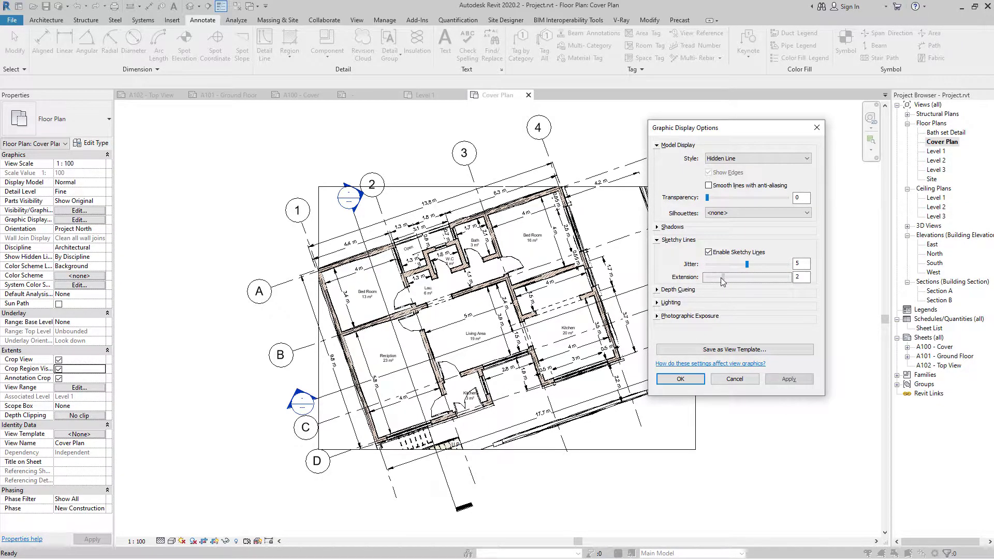
pyautogui.click(789, 379)
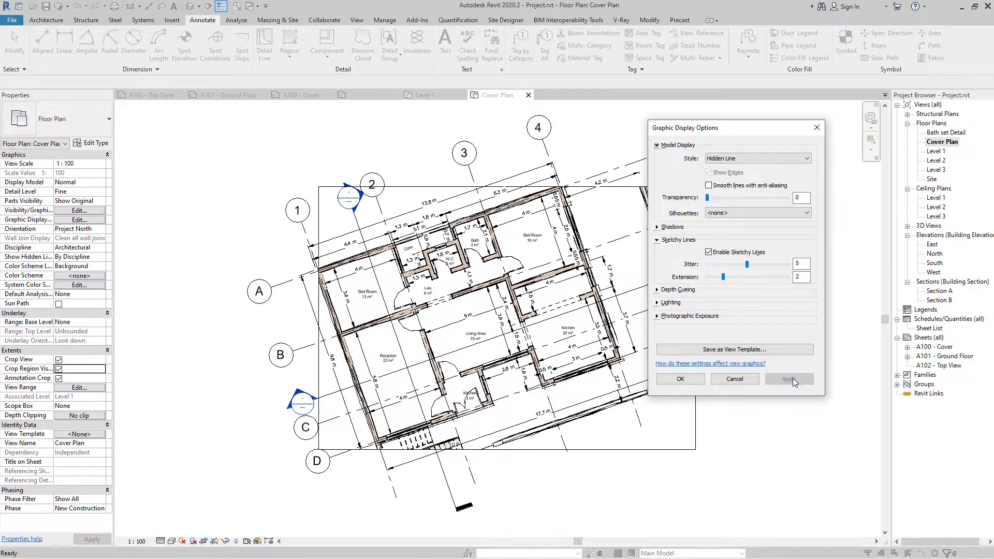
pyautogui.click(681, 379)
# - Try the Medium detail level for the Cover Plan view and settle on Coarse
pyautogui.click(171, 541)
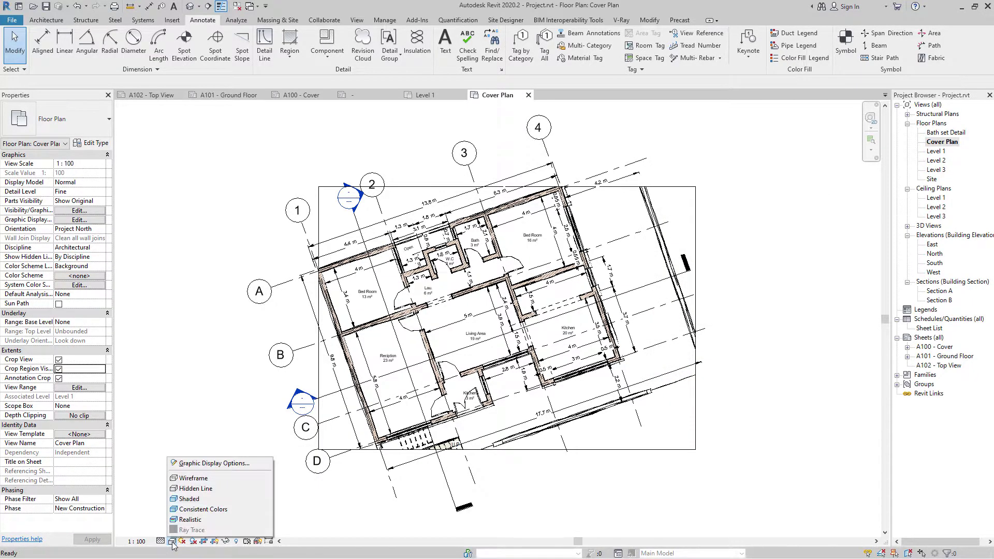
pyautogui.click(161, 542)
pyautogui.click(161, 541)
pyautogui.click(176, 520)
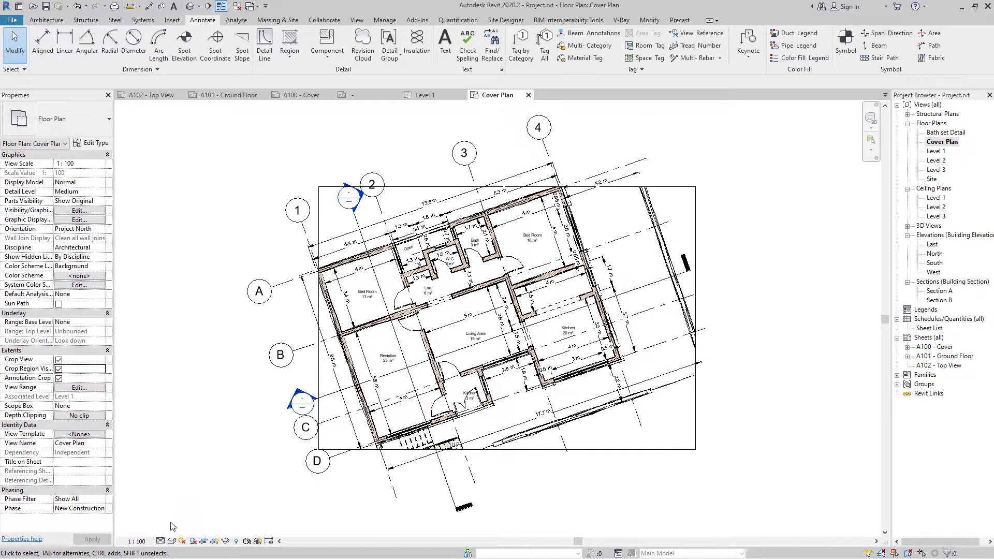
pyautogui.click(160, 541)
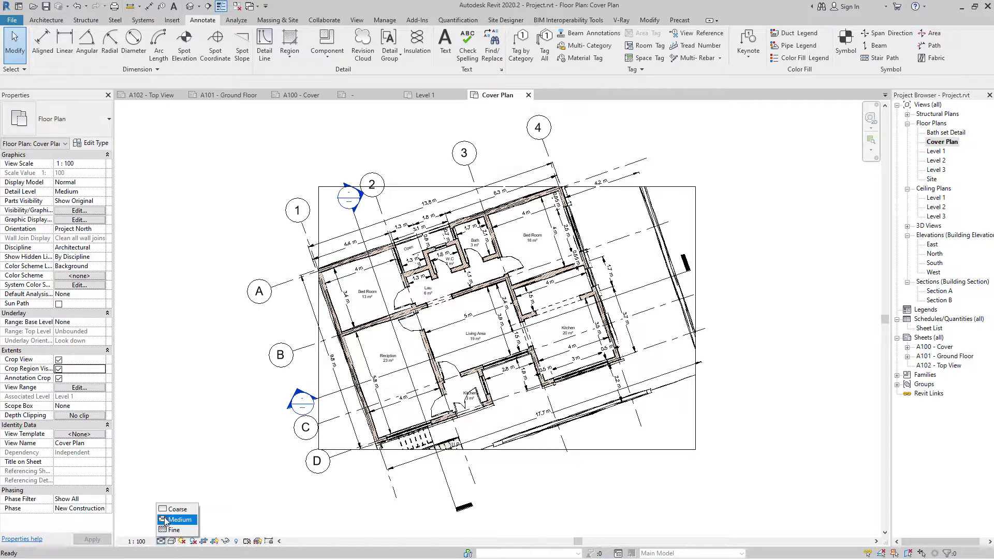
pyautogui.click(174, 508)
# - Pull the right and top edges of the Cover Plan's crop region inward to trim the plan
pyautogui.click(697, 449)
pyautogui.scroll(5, 514, 335)
pyautogui.scroll(-4, 516, 378)
pyautogui.scroll(-1, 517, 378)
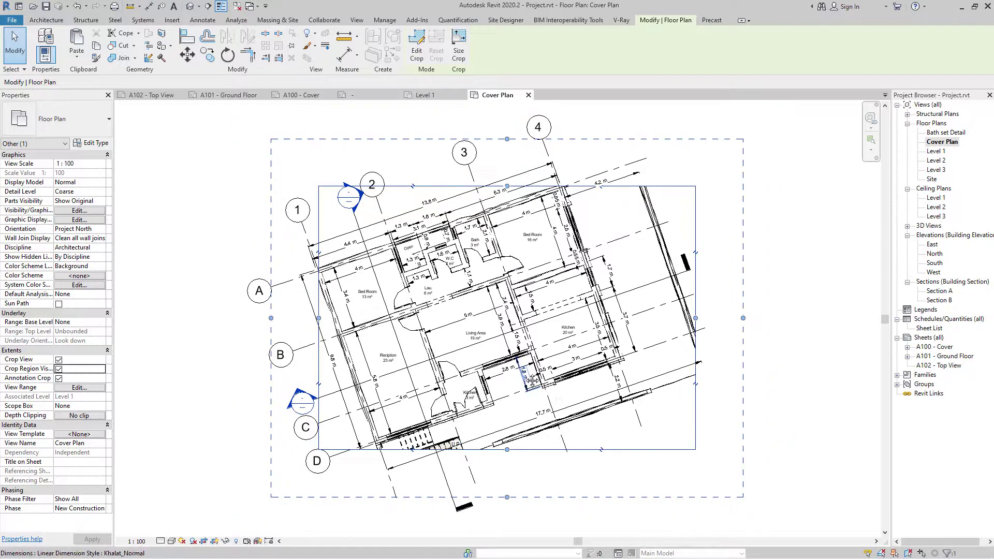
pyautogui.moveTo(517, 378); pyautogui.dragTo(572, 403, button='middle')
pyautogui.moveTo(751, 330); pyautogui.dragTo(715, 331)
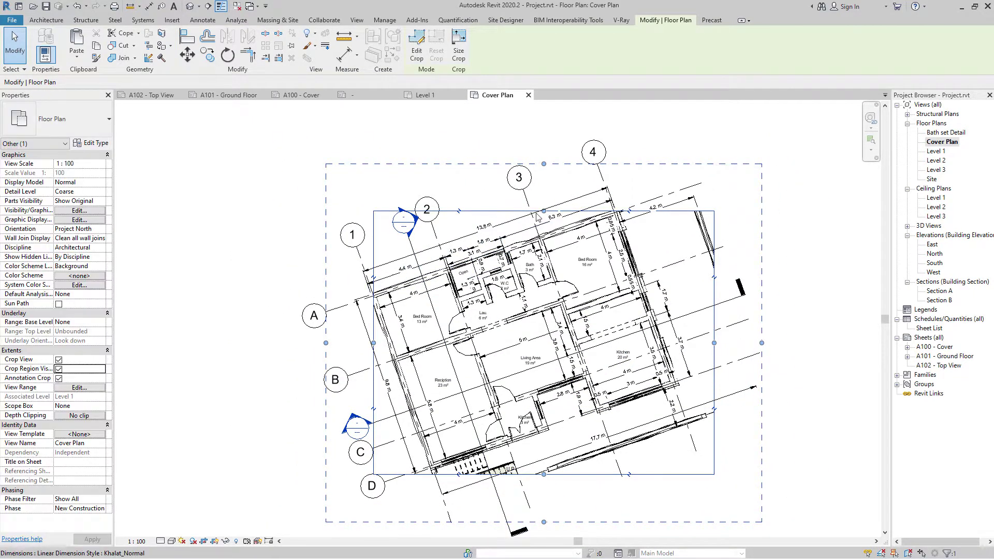
pyautogui.moveTo(543, 211); pyautogui.dragTo(544, 236)
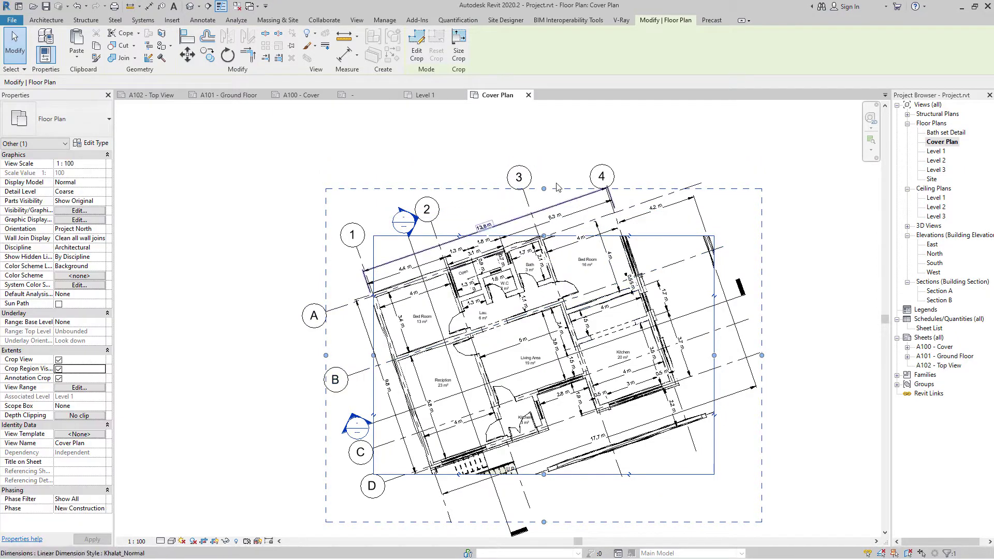
pyautogui.press('Escape')
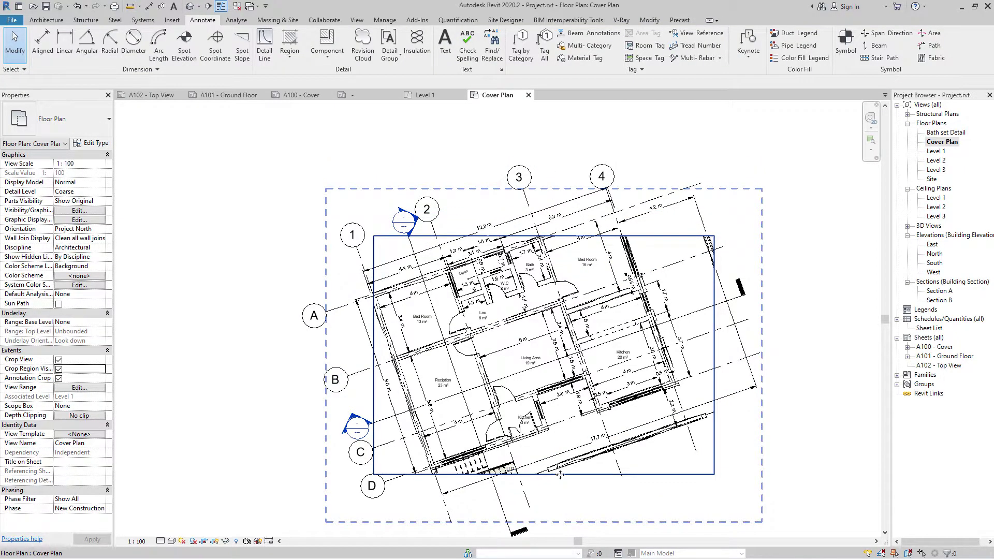
# - Raise the bottom edge of the crop region and extend its left edge slightly outward
pyautogui.click(563, 475)
pyautogui.moveTo(563, 474); pyautogui.dragTo(562, 453)
pyautogui.moveTo(374, 344); pyautogui.dragTo(357, 344)
pyautogui.click(800, 339)
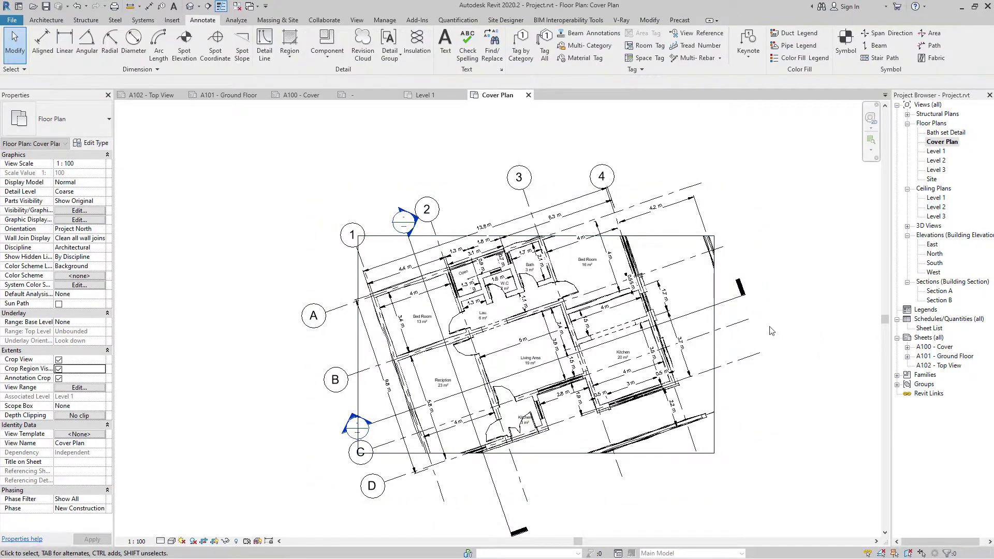
# - Place the Cover Plan view on the A100 - Cover sheet below the title and set its view scale to 1 : 50
pyautogui.doubleClick(938, 348)
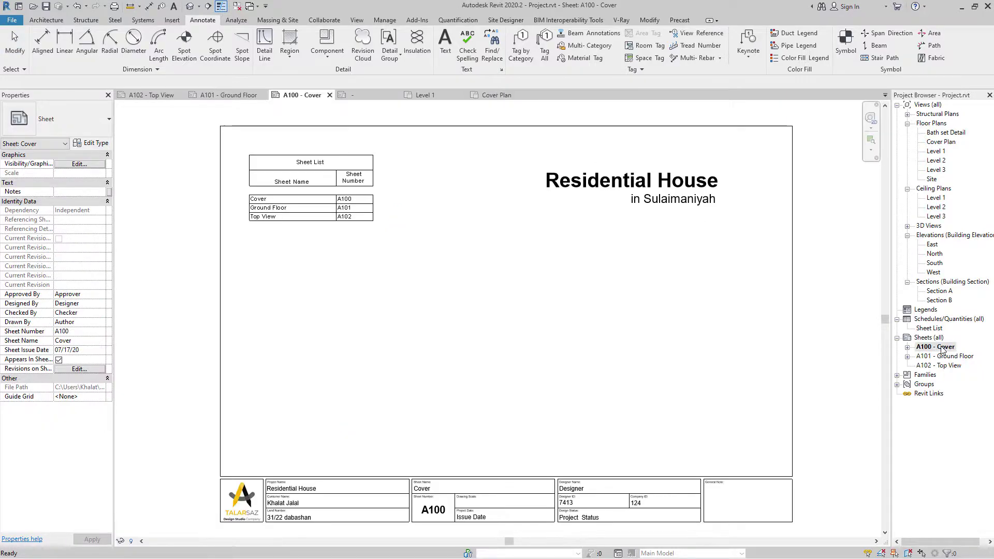
pyautogui.click(941, 143)
pyautogui.moveTo(616, 369); pyautogui.dragTo(624, 332)
pyautogui.moveTo(607, 270); pyautogui.dragTo(596, 307)
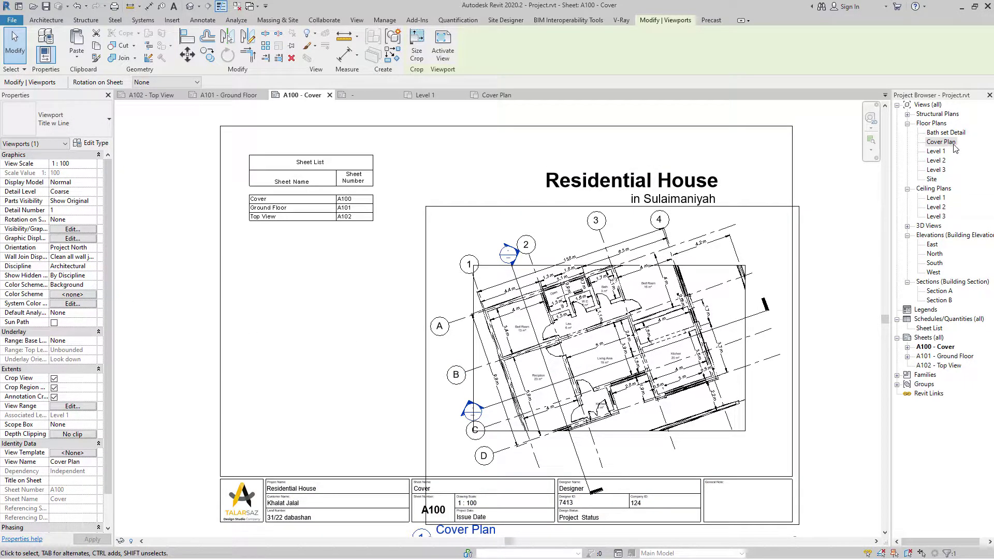
pyautogui.click(92, 164)
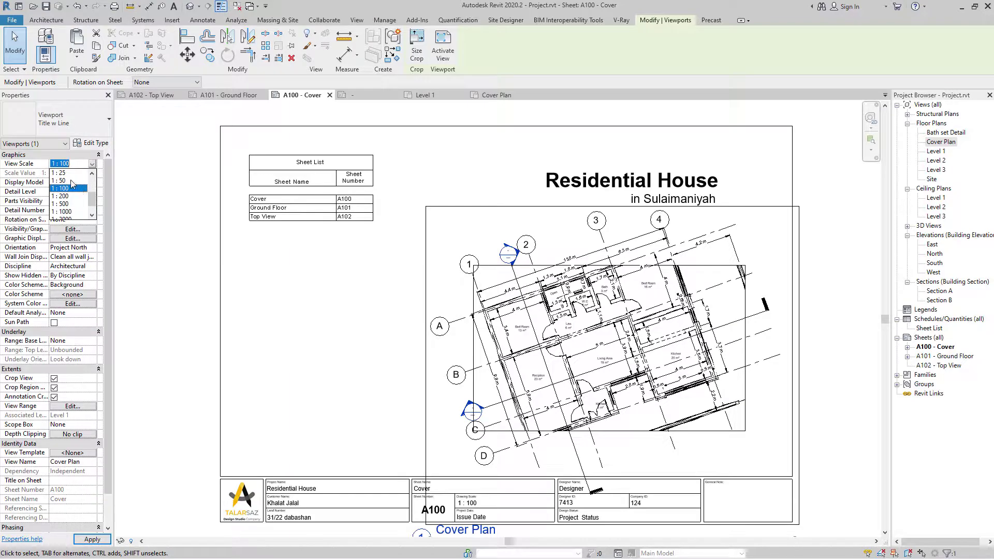
pyautogui.click(71, 181)
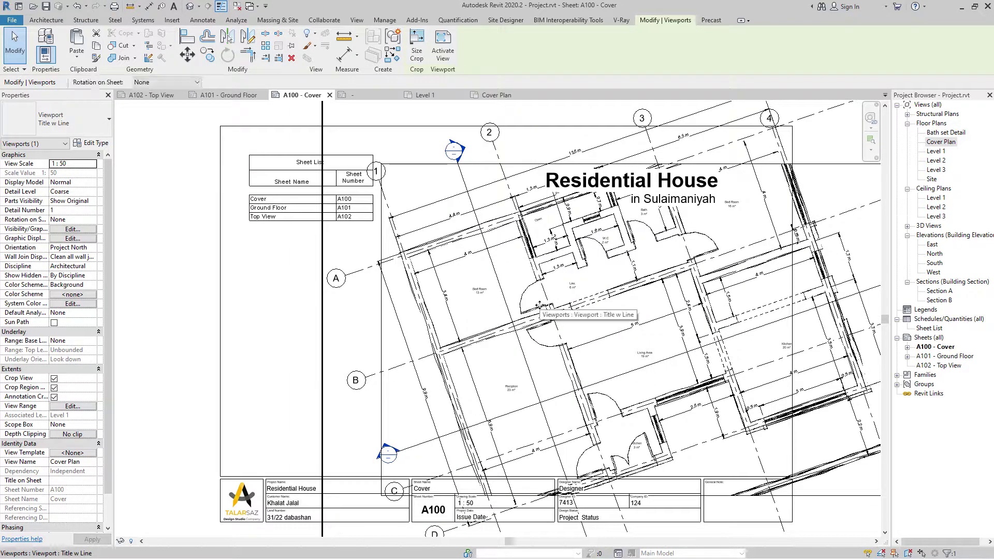
# - Activate the Cover Plan viewport on the sheet and pull all four crop region edges inward to fit the sheet
pyautogui.doubleClick(412, 198)
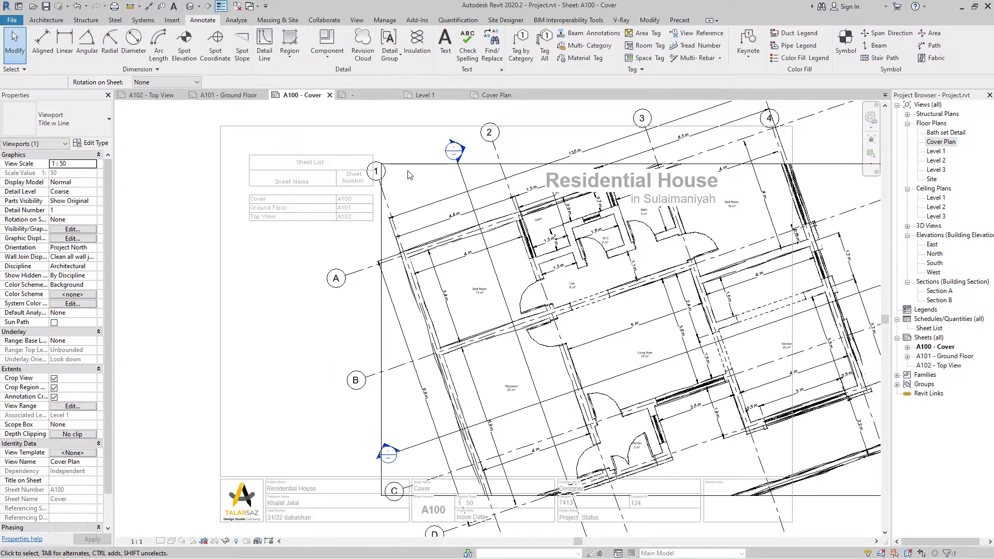
pyautogui.moveTo(656, 187); pyautogui.dragTo(655, 200)
pyautogui.moveTo(656, 498); pyautogui.dragTo(656, 450)
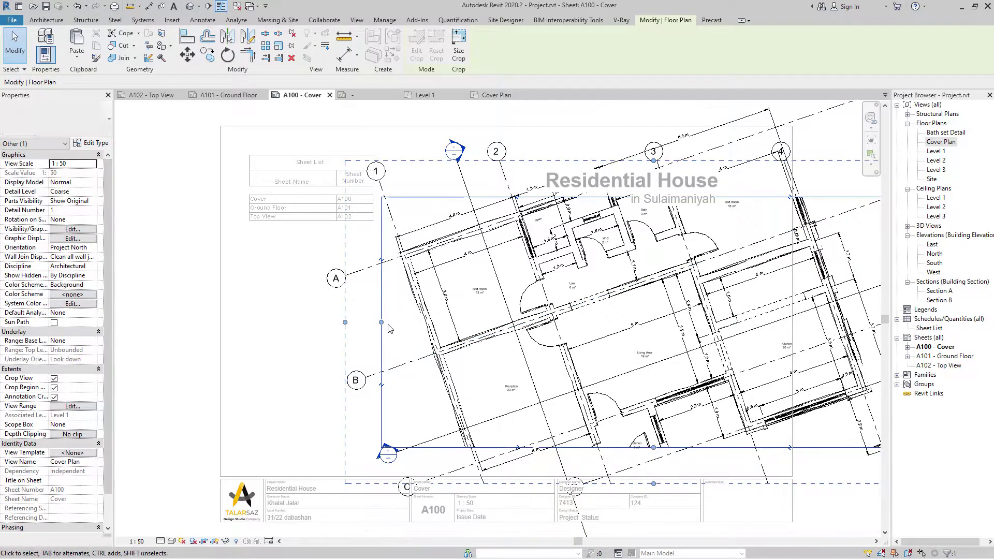
pyautogui.moveTo(382, 322); pyautogui.dragTo(422, 322)
pyautogui.moveTo(860, 363); pyautogui.dragTo(728, 358, button='middle')
pyautogui.moveTo(796, 324)
pyautogui.mouseDown()
pyautogui.moveTo(657, 332)
pyautogui.moveTo(670, 319)
pyautogui.mouseUp()
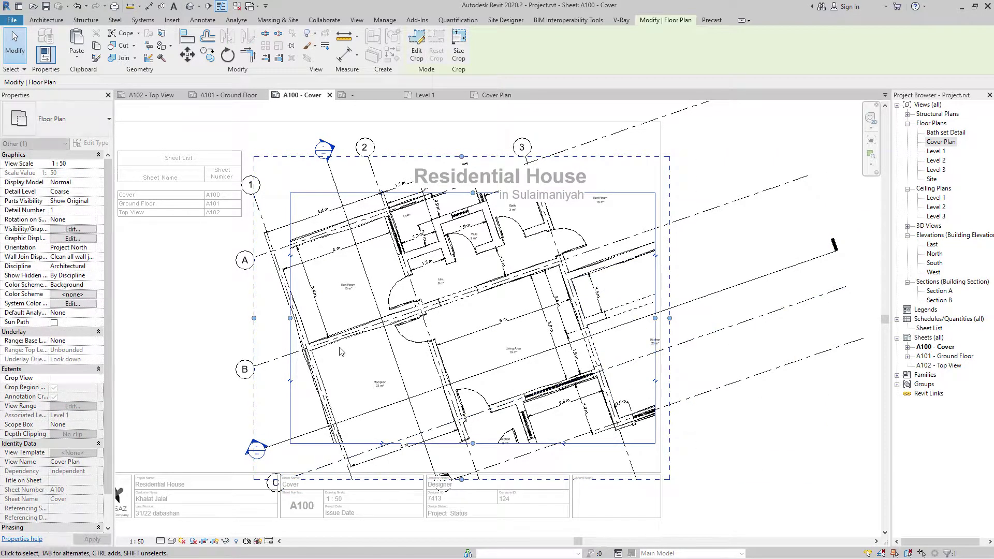
# - Pull the Cover Plan's left annotation crop edge inward and bring the bubble ends of grids 1, 2 and 3 into line
pyautogui.moveTo(254, 311); pyautogui.dragTo(268, 311)
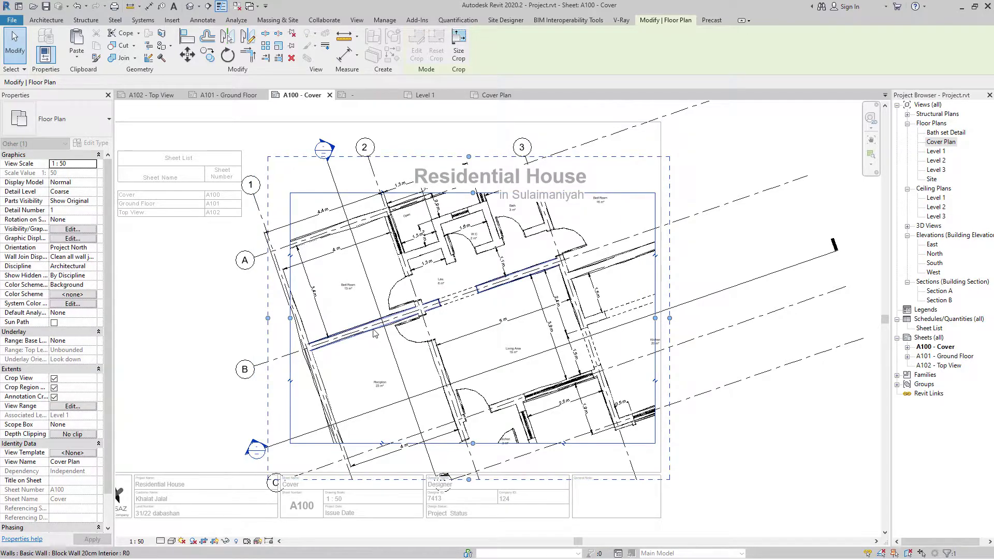
pyautogui.click(259, 207)
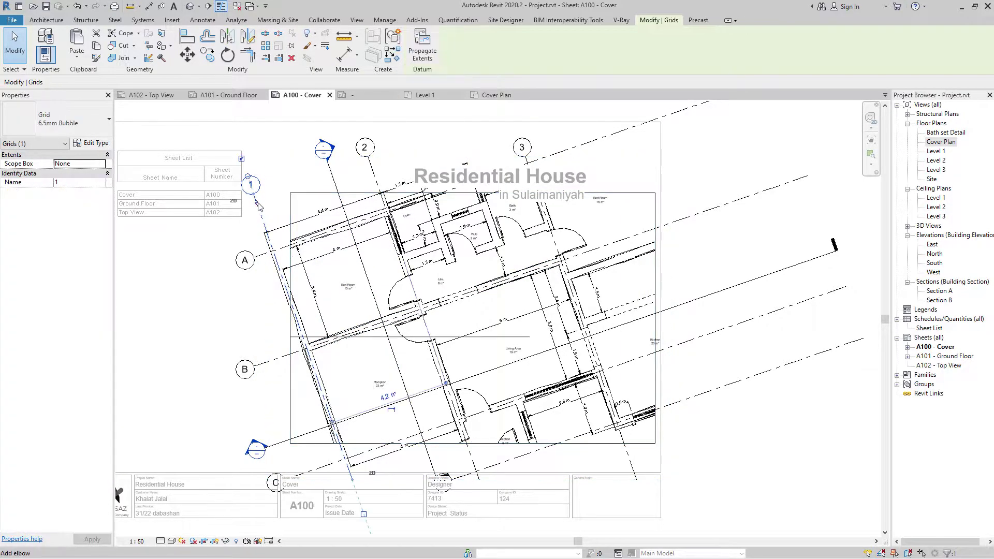
pyautogui.moveTo(254, 196); pyautogui.dragTo(260, 218)
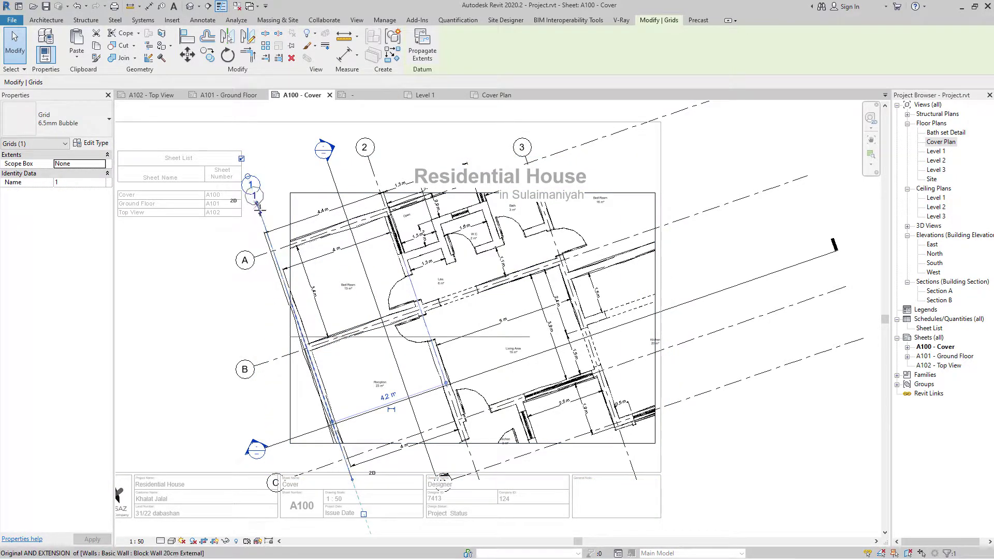
pyautogui.click(370, 170)
pyautogui.moveTo(368, 158); pyautogui.dragTo(375, 178)
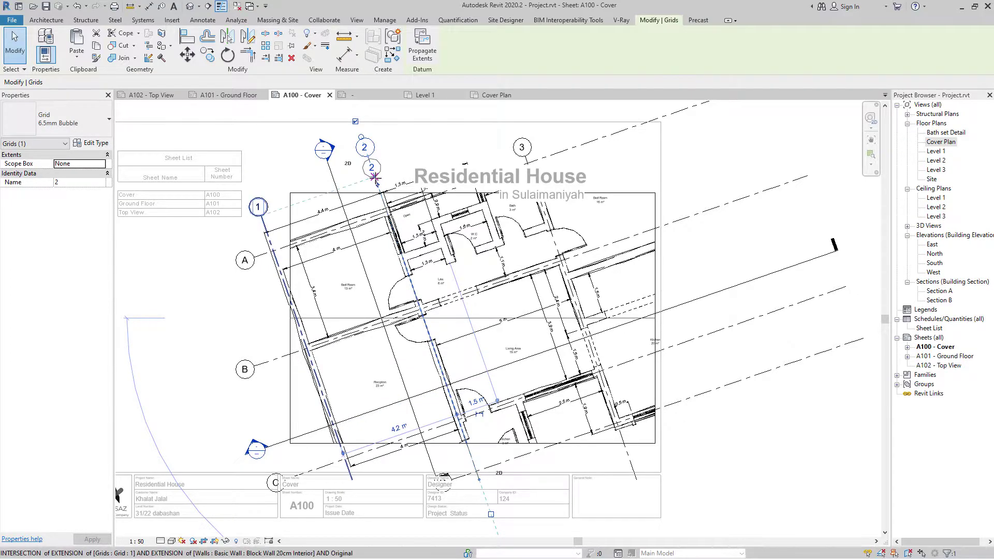
pyautogui.click(528, 162)
pyautogui.moveTo(516, 133); pyautogui.dragTo(476, 157)
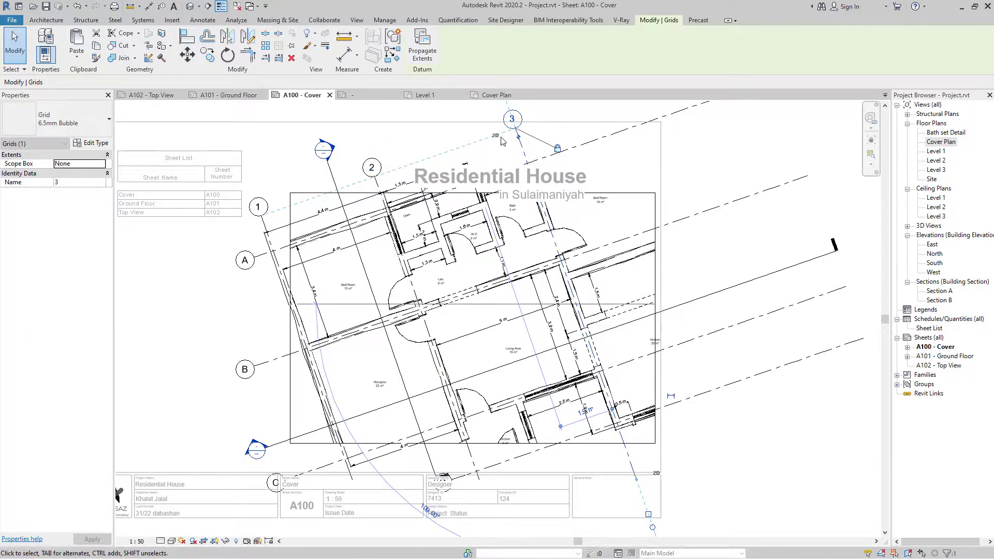
pyautogui.moveTo(516, 128); pyautogui.dragTo(519, 138)
# - Align the bubble ends of grids A, B and C and pull them in closer to the plan
pyautogui.click(253, 261)
pyautogui.moveTo(255, 257); pyautogui.dragTo(220, 268)
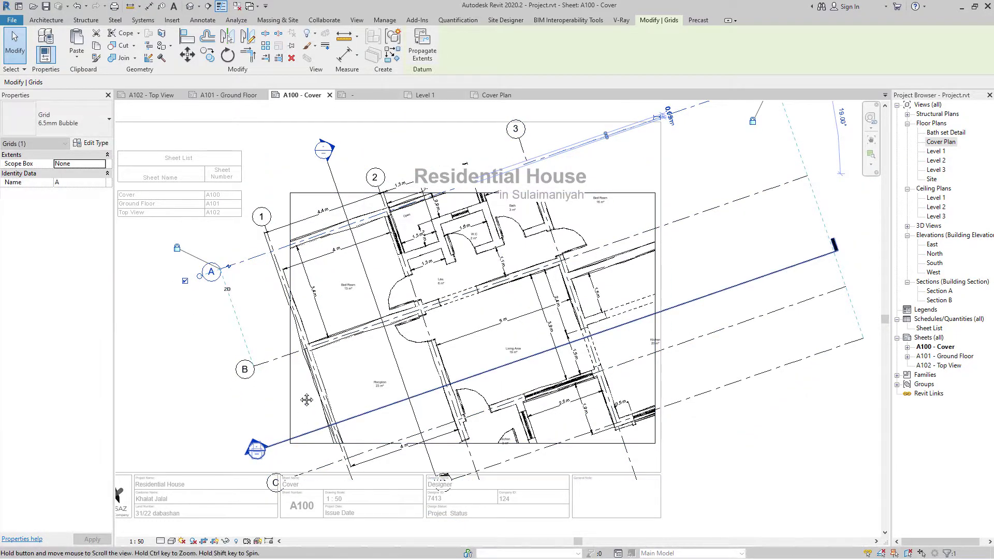
pyautogui.moveTo(256, 398); pyautogui.dragTo(264, 339, button='middle')
pyautogui.click(286, 424)
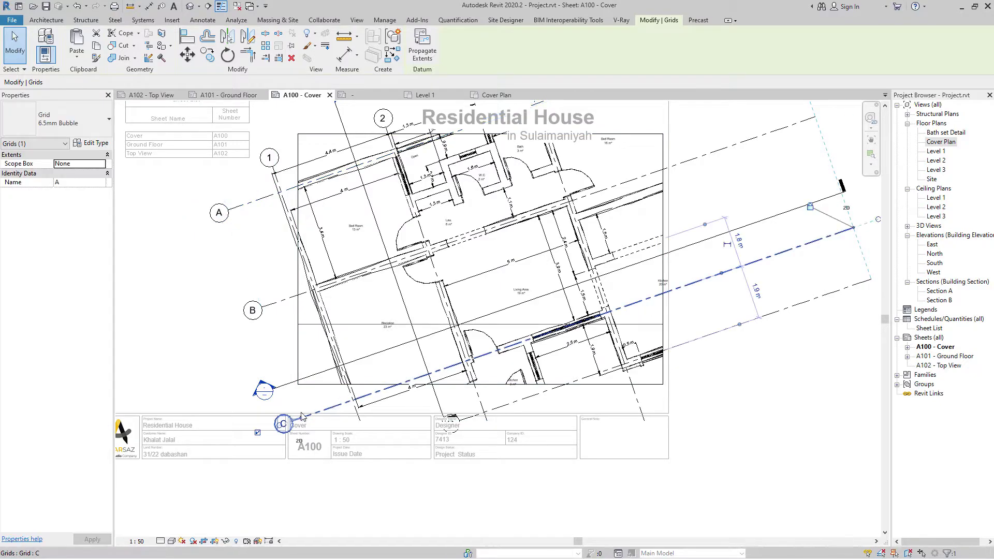
pyautogui.moveTo(292, 421); pyautogui.dragTo(300, 417)
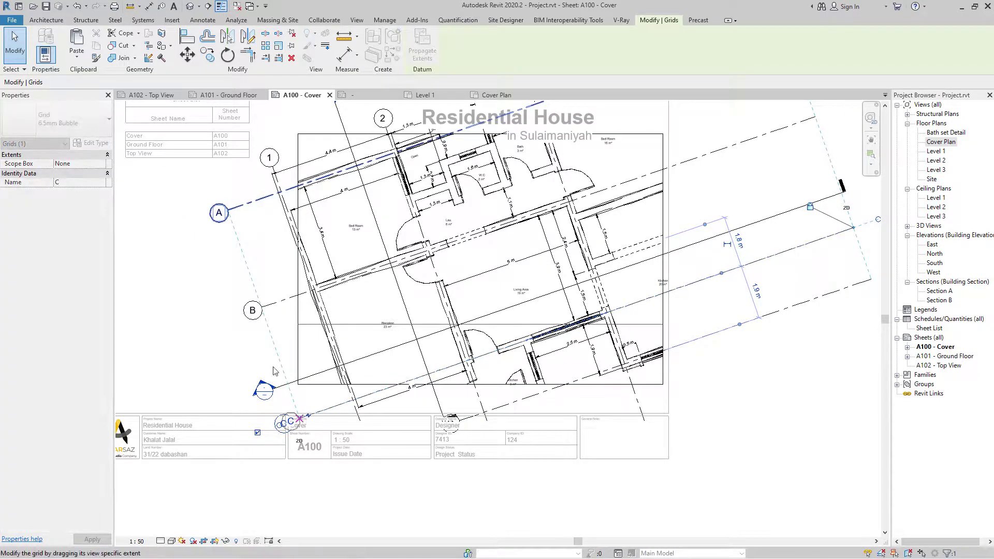
pyautogui.click(239, 207)
pyautogui.moveTo(229, 209); pyautogui.dragTo(258, 200)
pyautogui.press('Escape')
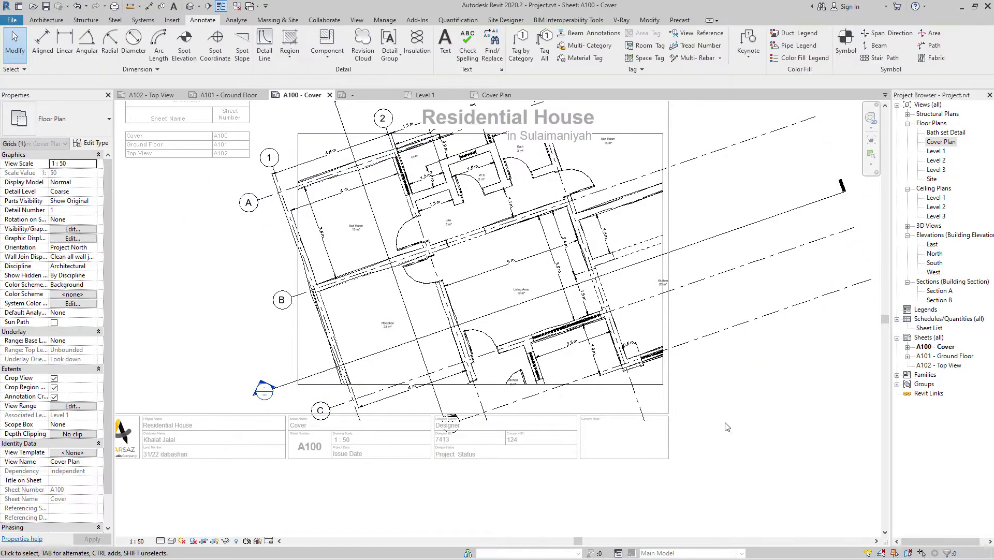
# - Hide the Cover Plan's crop region on the sheet
pyautogui.scroll(-2, 725, 421)
pyautogui.click(440, 210)
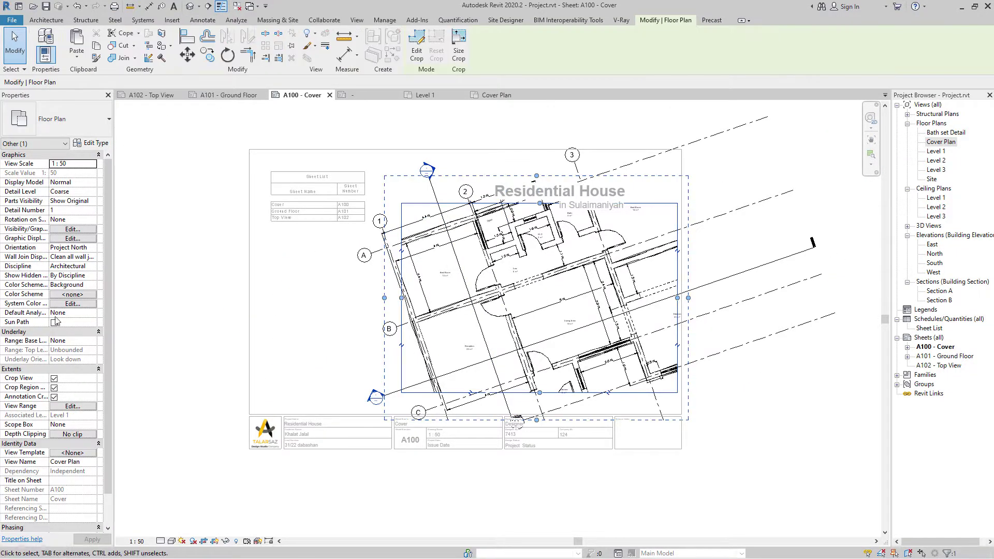
pyautogui.click(54, 388)
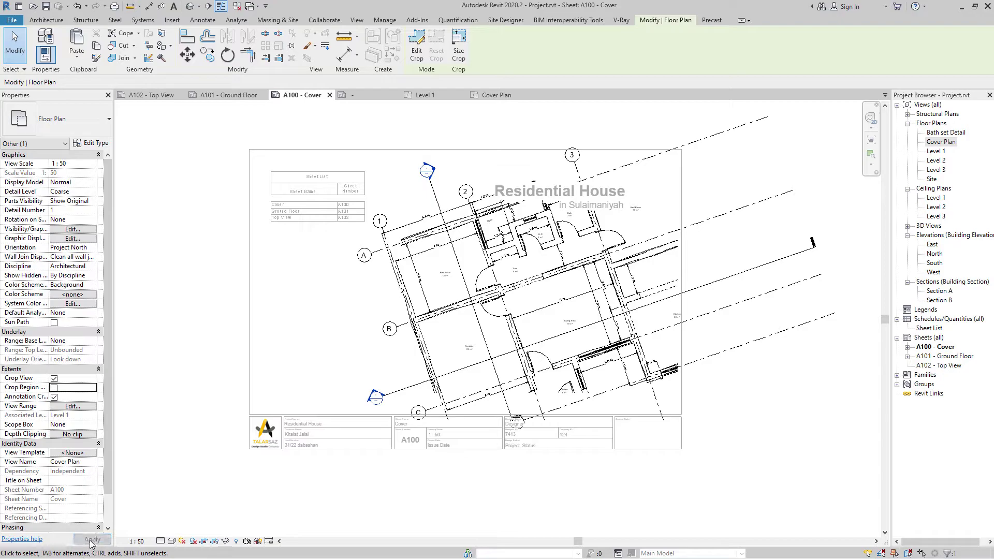
pyautogui.click(496, 518)
pyautogui.moveTo(690, 434); pyautogui.dragTo(626, 434, button='middle')
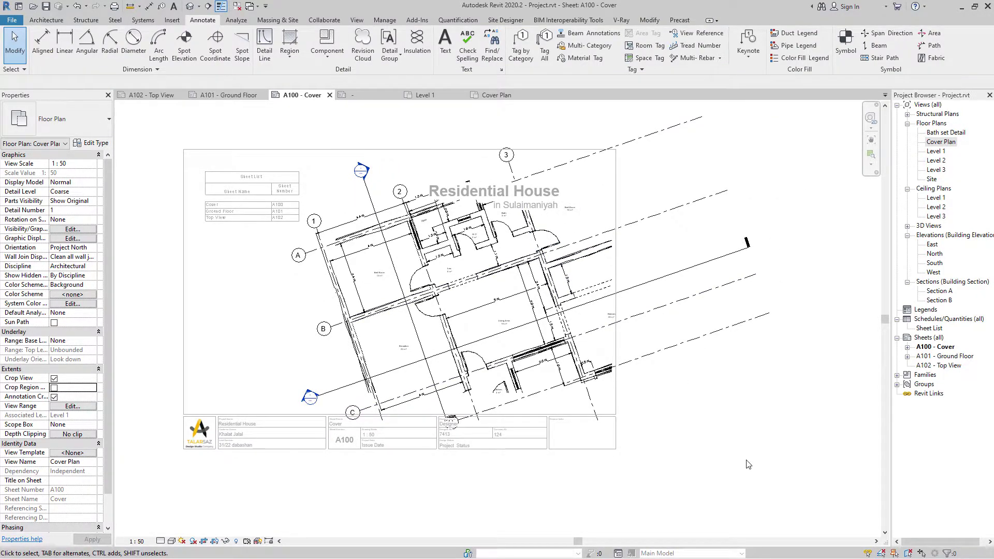
# - Try a custom view scale of 1 : 75 on the Cover Plan viewport and move it on the sheet
pyautogui.click(501, 239)
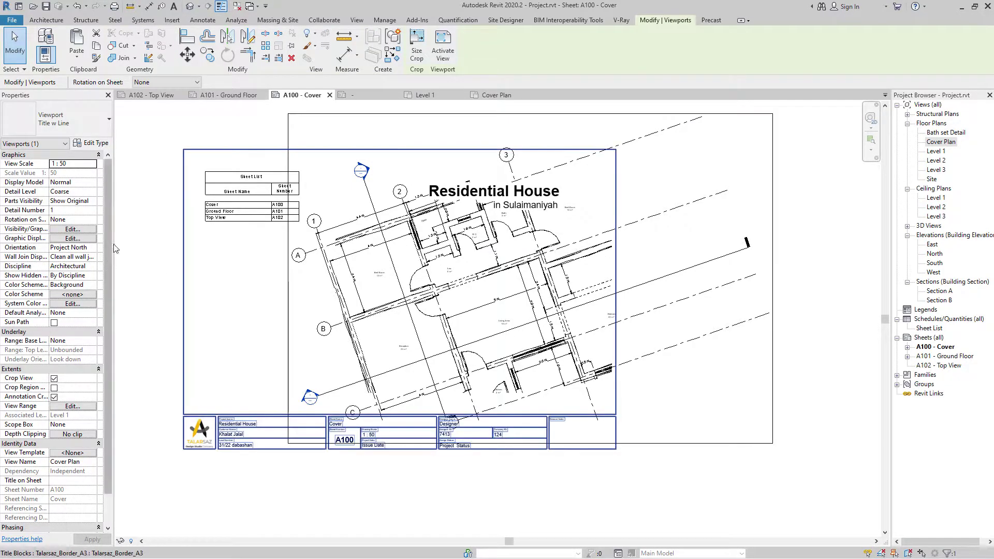
pyautogui.click(94, 165)
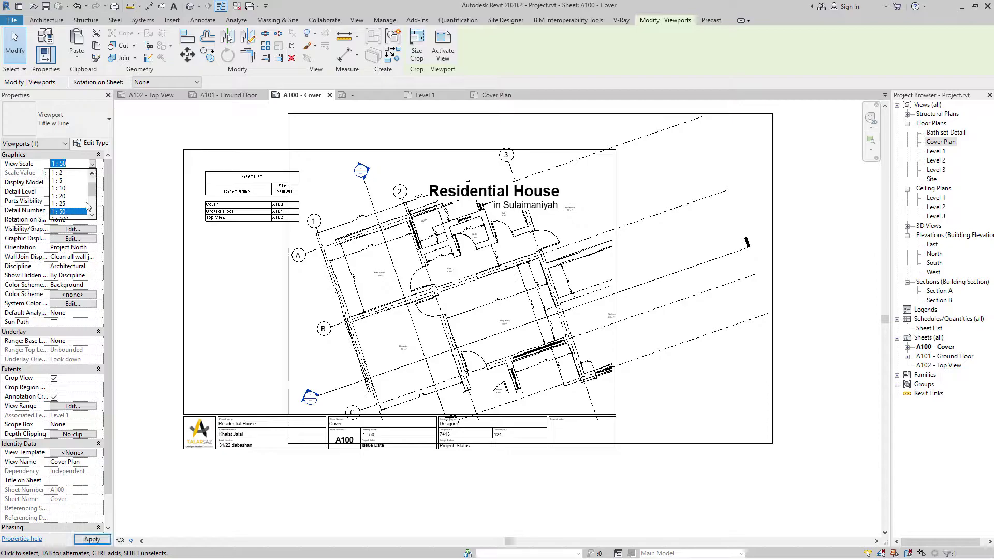
pyautogui.moveTo(93, 192); pyautogui.dragTo(98, 215)
pyautogui.click(73, 173)
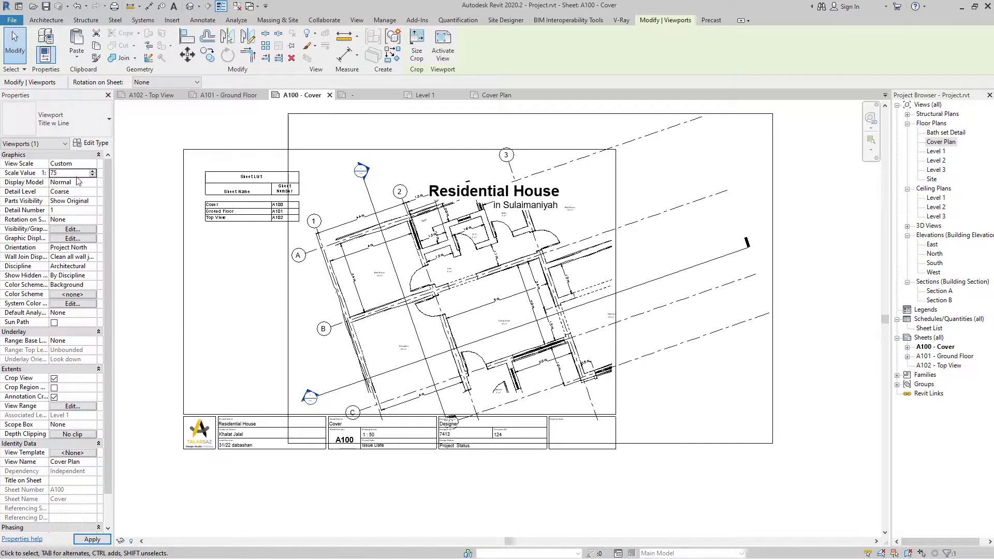
pyautogui.moveTo(422, 356); pyautogui.dragTo(505, 285)
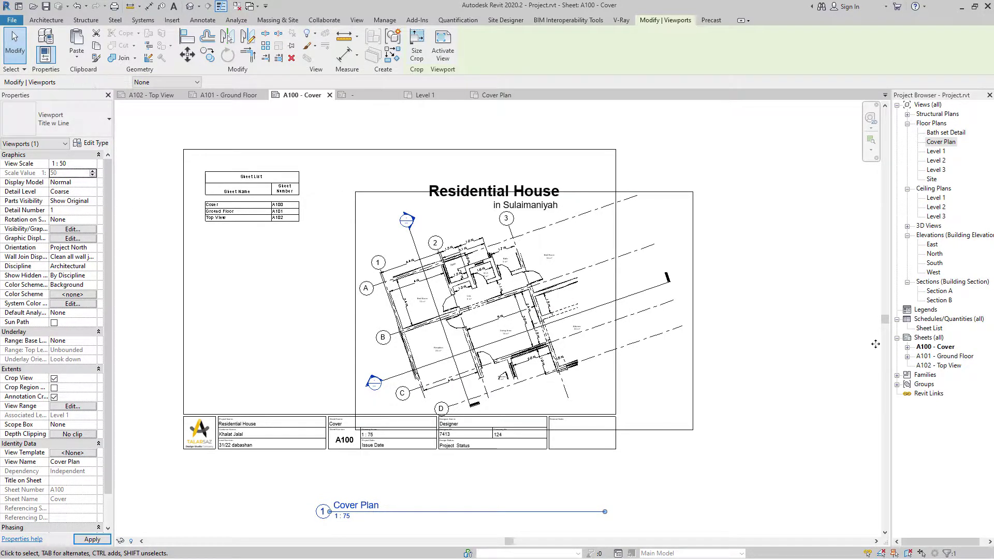
# - Restore the Cover Plan viewport's view scale to 1 : 50 and reposition it beneath the title
pyautogui.moveTo(566, 194)
pyautogui.mouseDown()
pyautogui.moveTo(495, 283)
pyautogui.moveTo(498, 269)
pyautogui.mouseUp()
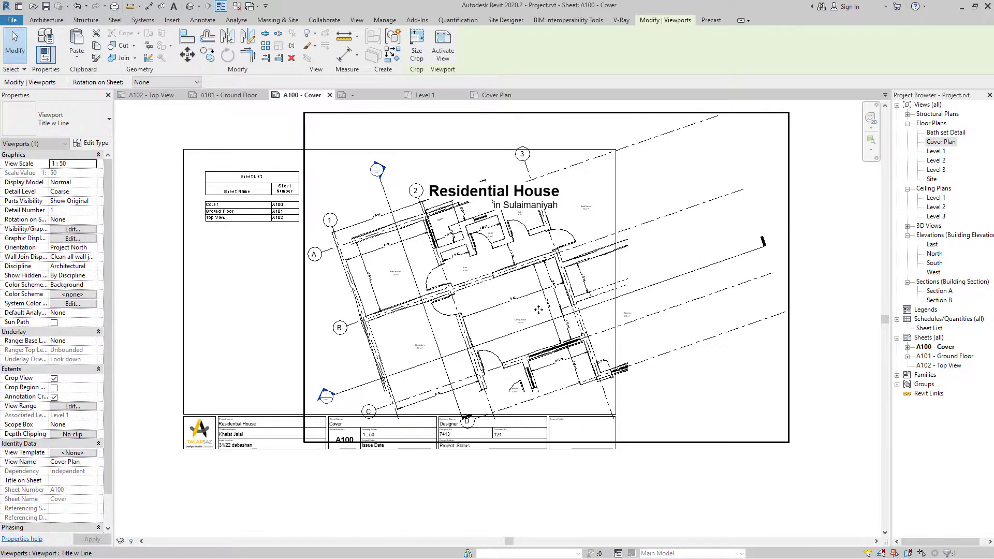
pyautogui.click(695, 487)
# - Activate the Cover Plan viewport and turn off the Sections annotation category in its visibility overrides
pyautogui.doubleClick(539, 337)
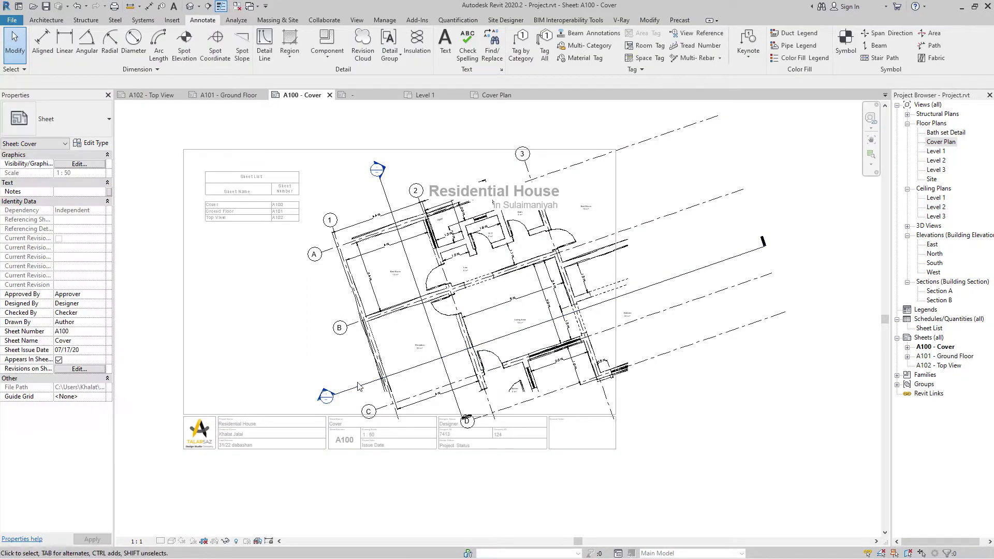
pyautogui.press('v')
pyautogui.press('g')
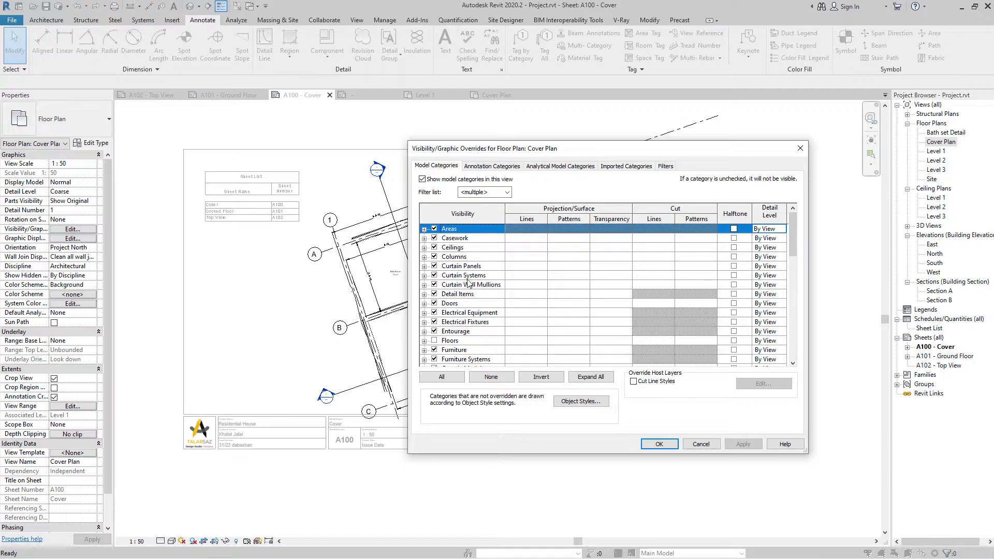
pyautogui.click(501, 164)
pyautogui.click(483, 278)
pyautogui.press('s')
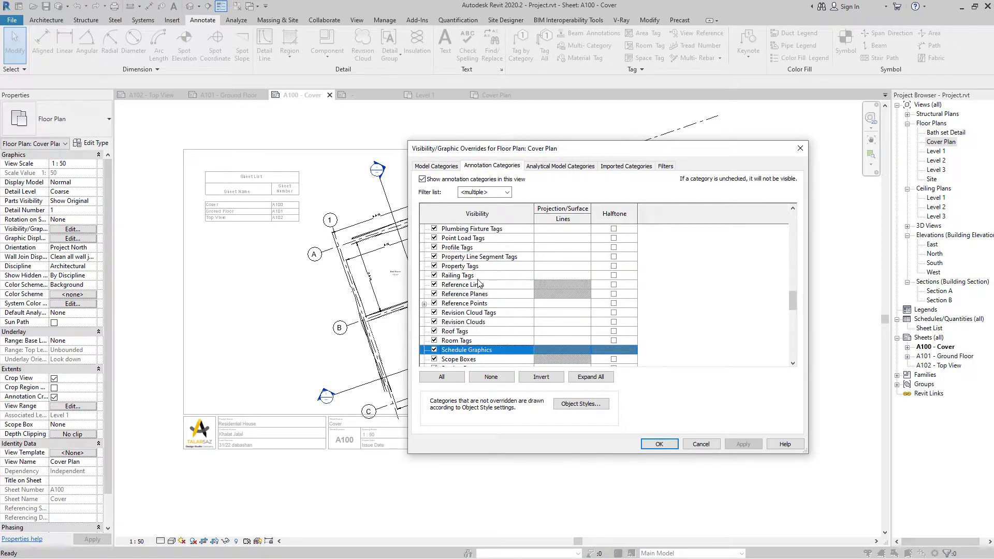
pyautogui.press('s')
pyautogui.press('s')
pyautogui.press('s')
pyautogui.press('space')
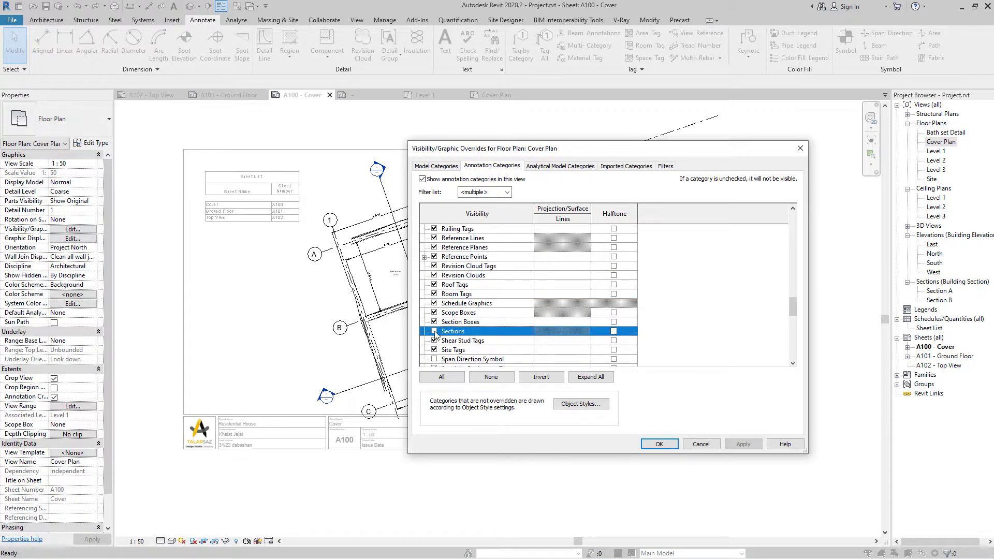
pyautogui.click(659, 444)
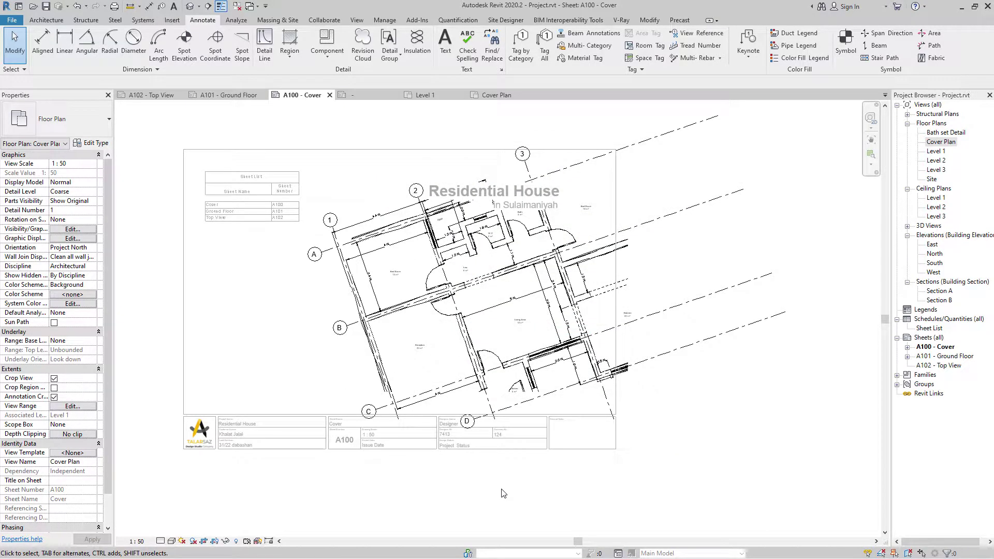
# - Shorten the aligned far ends of the lettered grids toward the sheet border and deactivate the view
pyautogui.click(719, 198)
pyautogui.moveTo(744, 190)
pyautogui.mouseDown()
pyautogui.moveTo(596, 243)
pyautogui.moveTo(654, 265)
pyautogui.mouseUp()
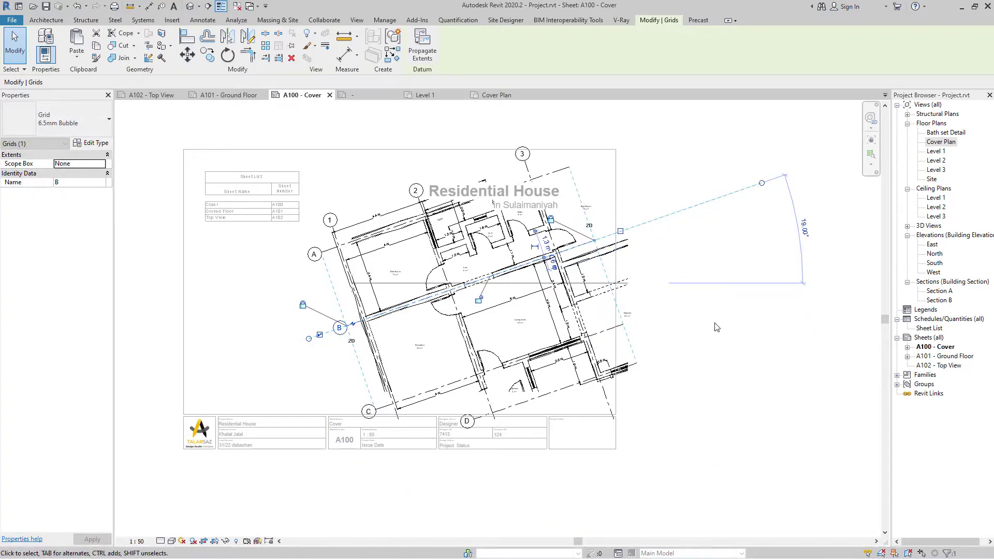
pyautogui.click(716, 337)
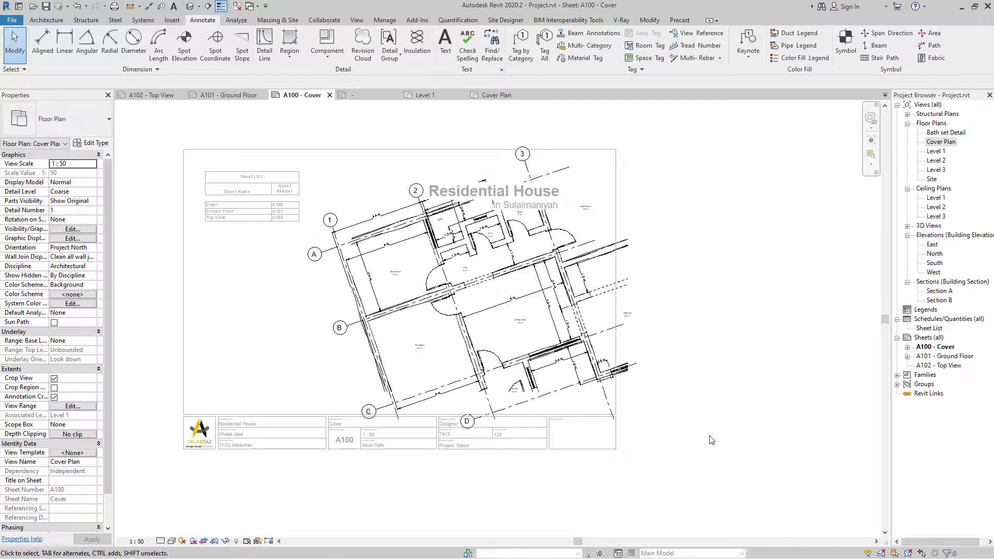
pyautogui.doubleClick(724, 440)
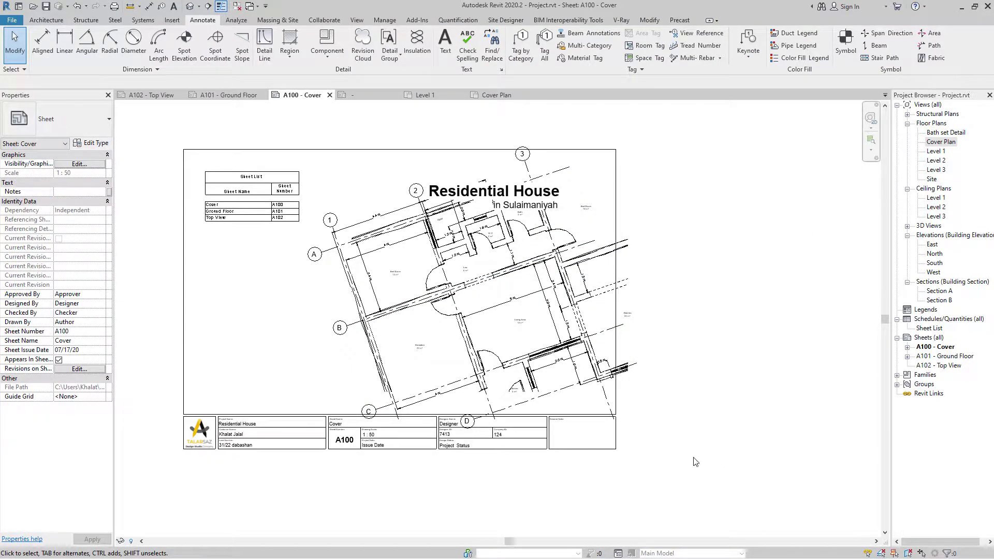
# - Reactivate the Cover Plan viewport and show its crop region
pyautogui.click(527, 383)
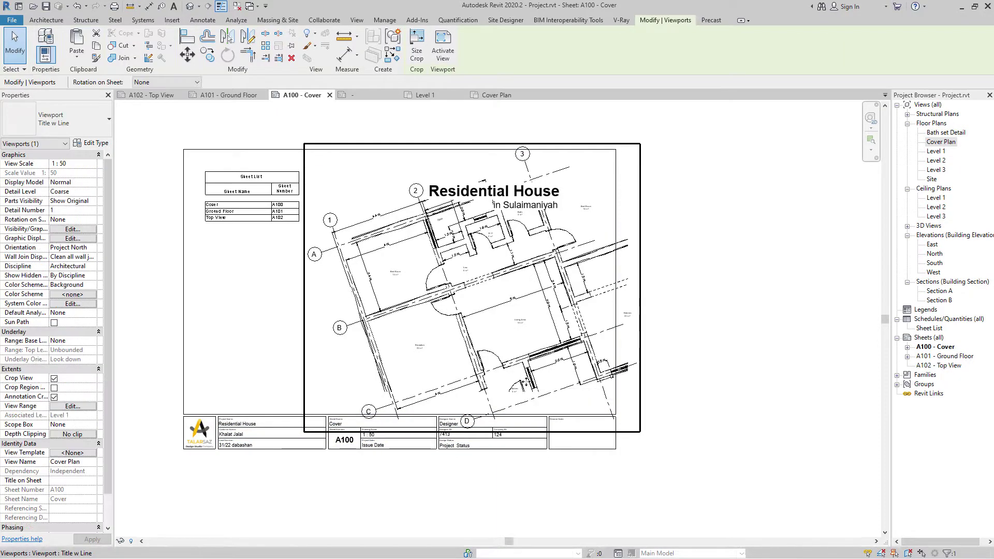
pyautogui.doubleClick(315, 343)
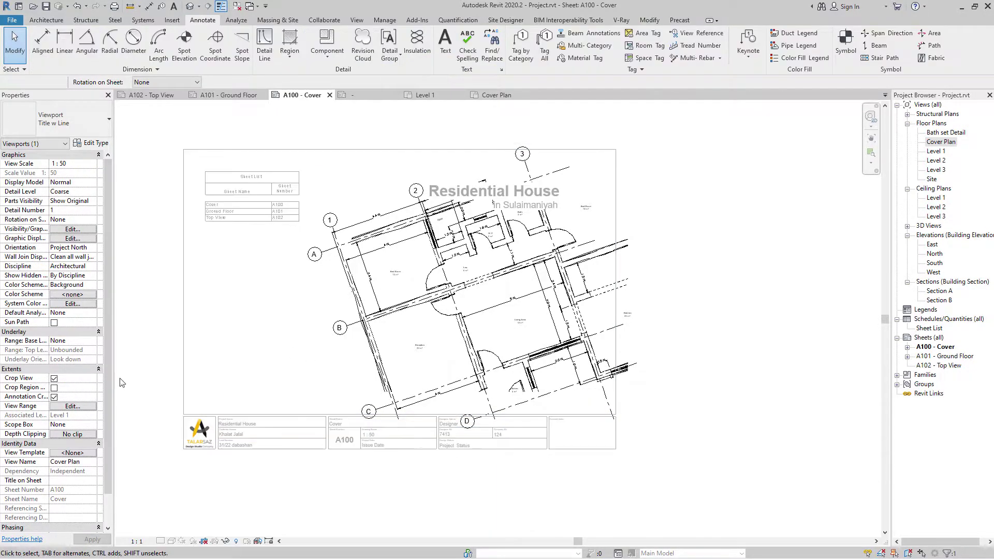
pyautogui.click(54, 388)
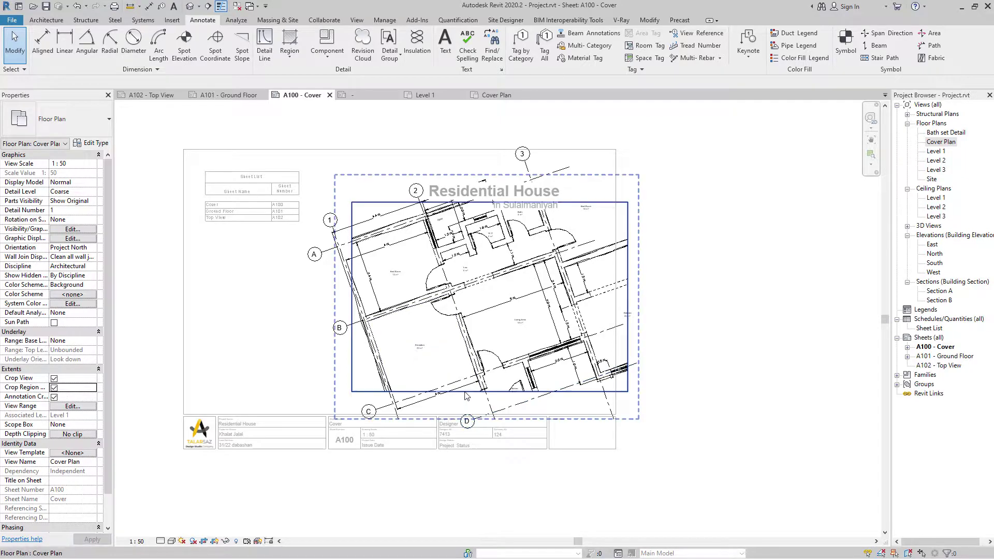
# - Pull the annotation crop's bottom and left edges inward and trim the plan by moving the crop region's right edge inside the sheet border
pyautogui.click(466, 418)
pyautogui.moveTo(486, 419); pyautogui.dragTo(490, 403)
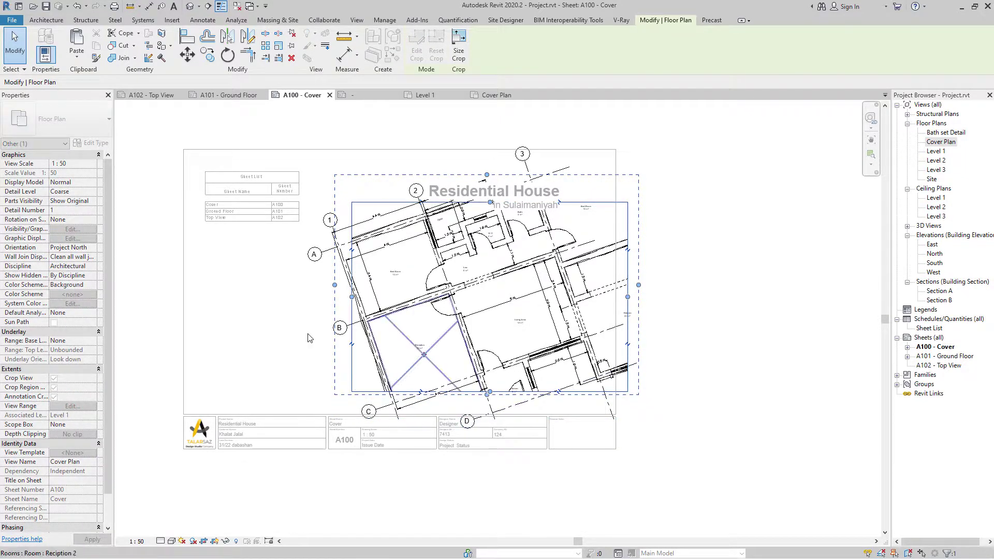
pyautogui.moveTo(335, 286); pyautogui.dragTo(348, 286)
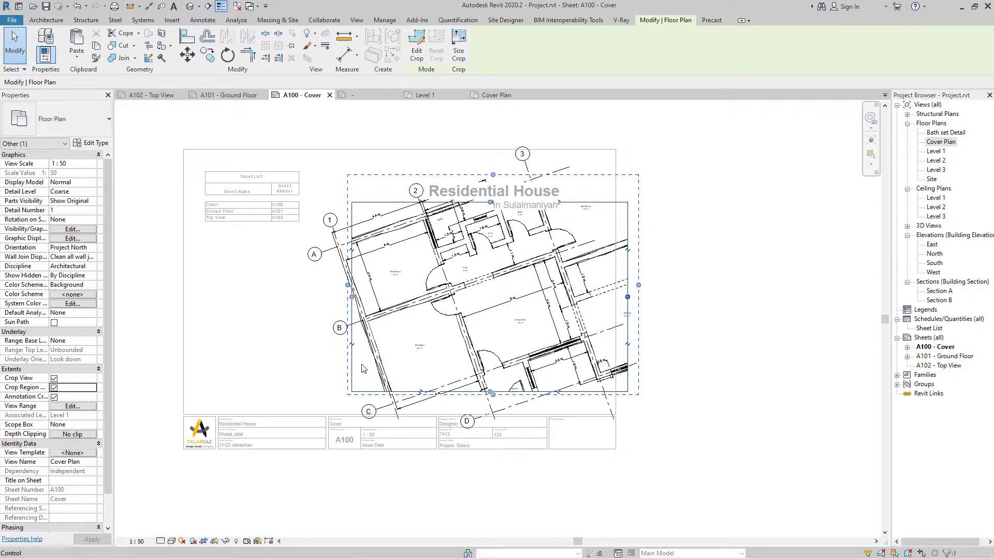
pyautogui.moveTo(627, 297); pyautogui.dragTo(598, 301)
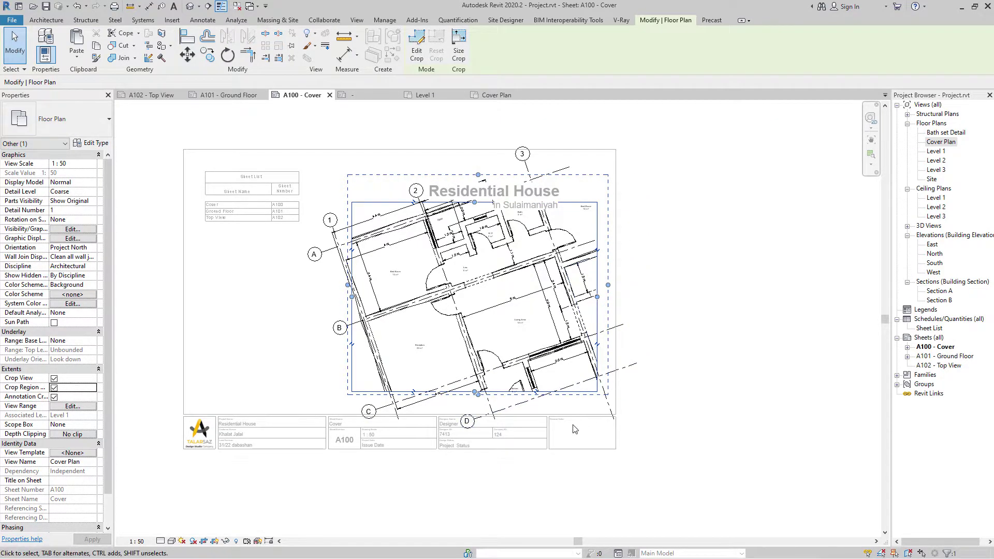
# - Pull grid D's bubble end in above the title block and nudge the aligned bubbles of grids A, B and C toward the plan
pyautogui.click(494, 416)
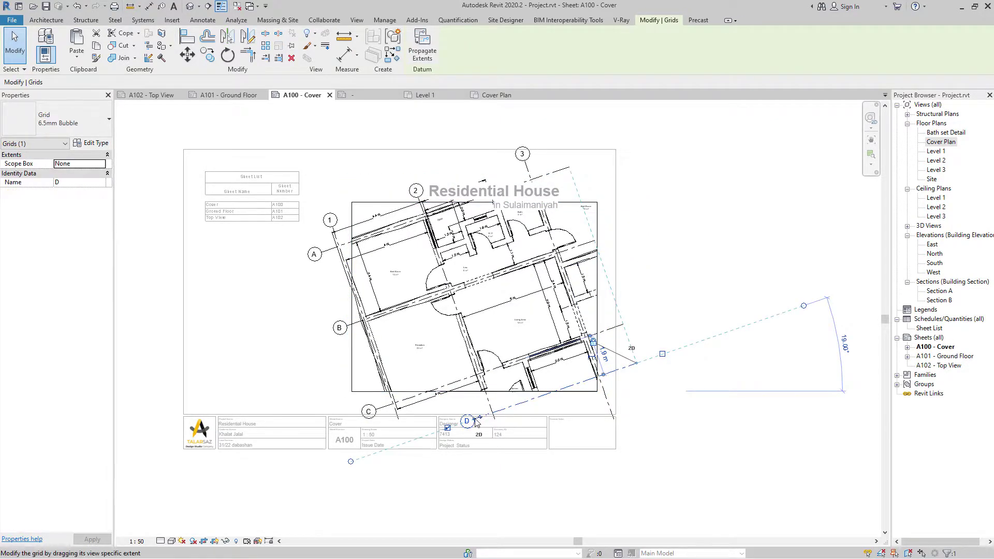
pyautogui.moveTo(495, 412); pyautogui.dragTo(532, 400)
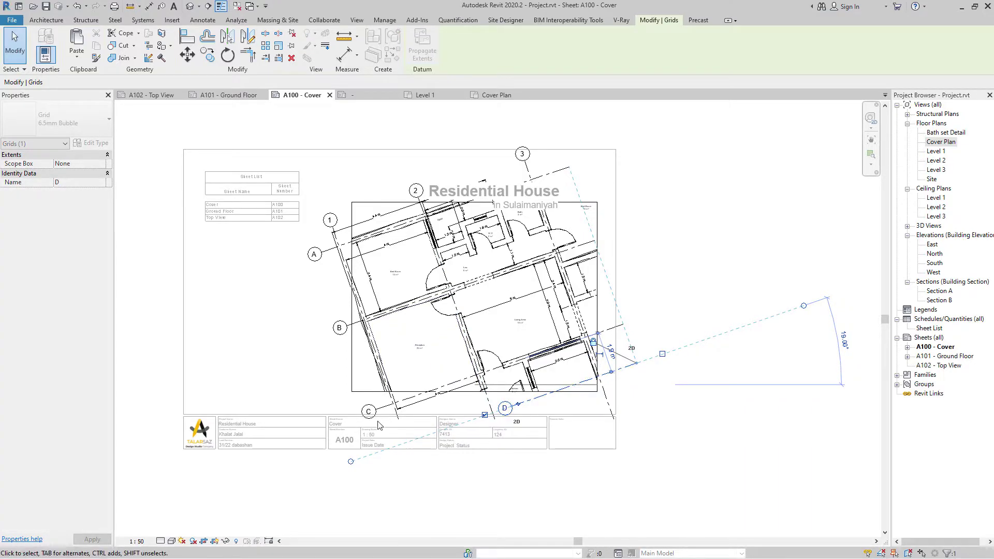
pyautogui.click(379, 410)
pyautogui.moveTo(379, 410)
pyautogui.mouseDown()
pyautogui.moveTo(394, 403)
pyautogui.moveTo(379, 414)
pyautogui.mouseUp()
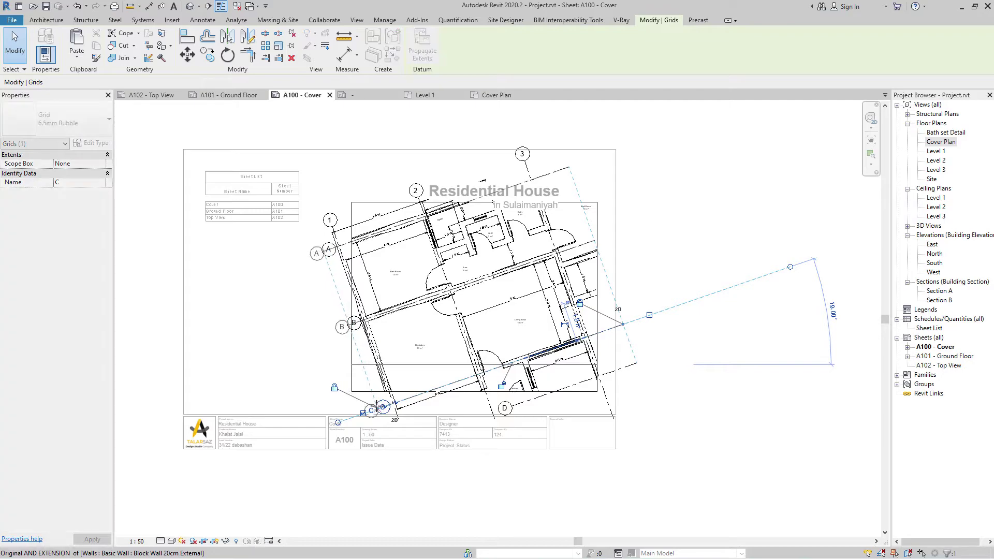
pyautogui.click(470, 485)
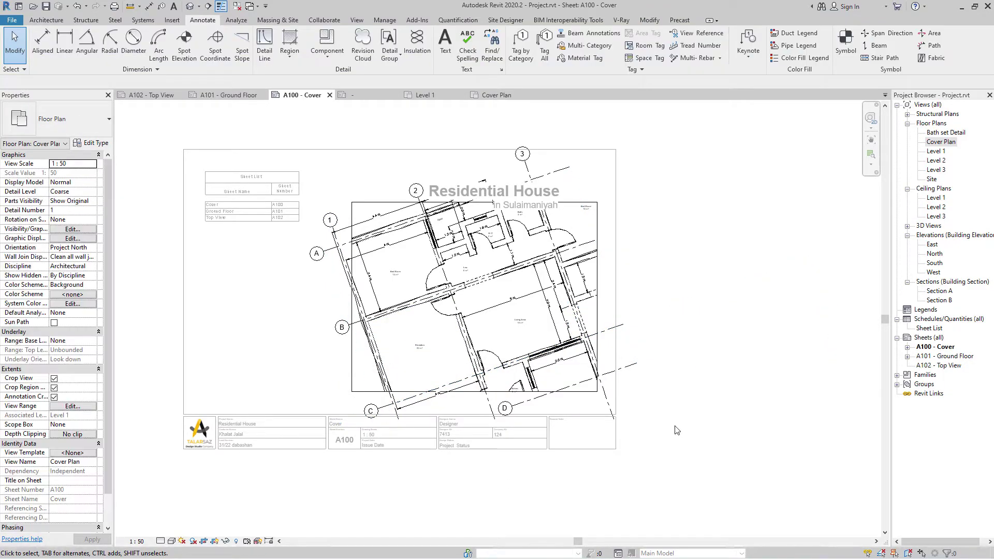
# - Hide the Cover Plan's crop region and deactivate the view to return to the sheet
pyautogui.click(600, 216)
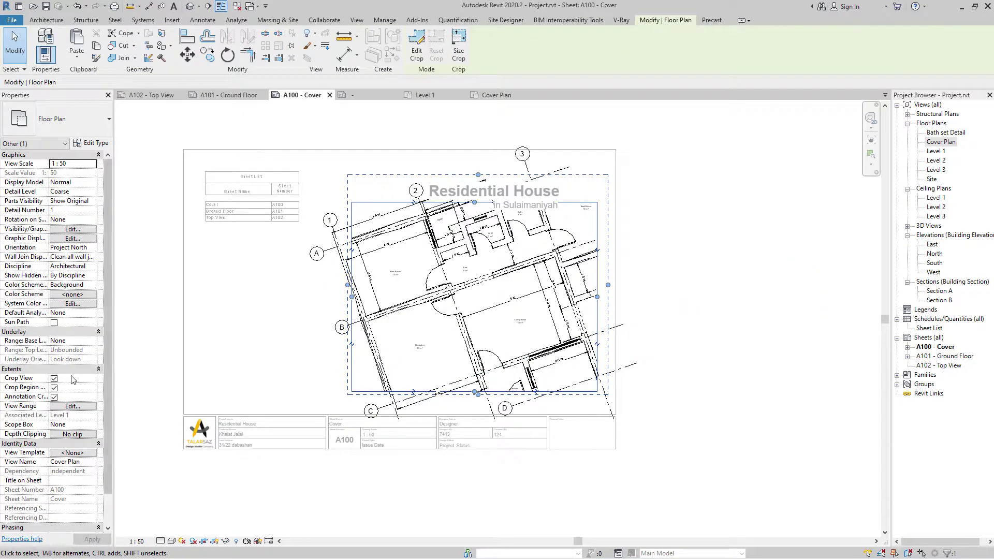
pyautogui.click(91, 540)
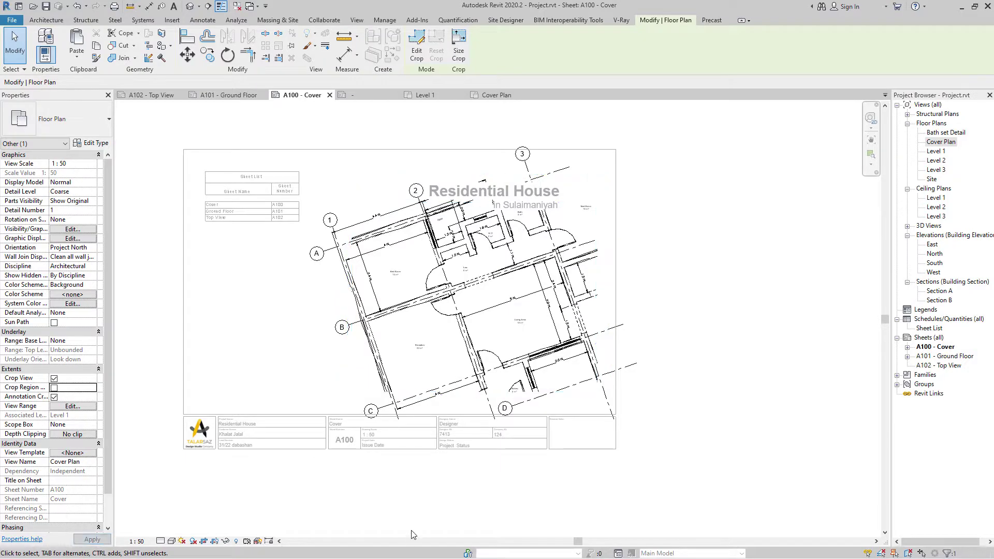
pyautogui.doubleClick(411, 533)
pyautogui.moveTo(746, 337); pyautogui.dragTo(774, 342, button='middle')
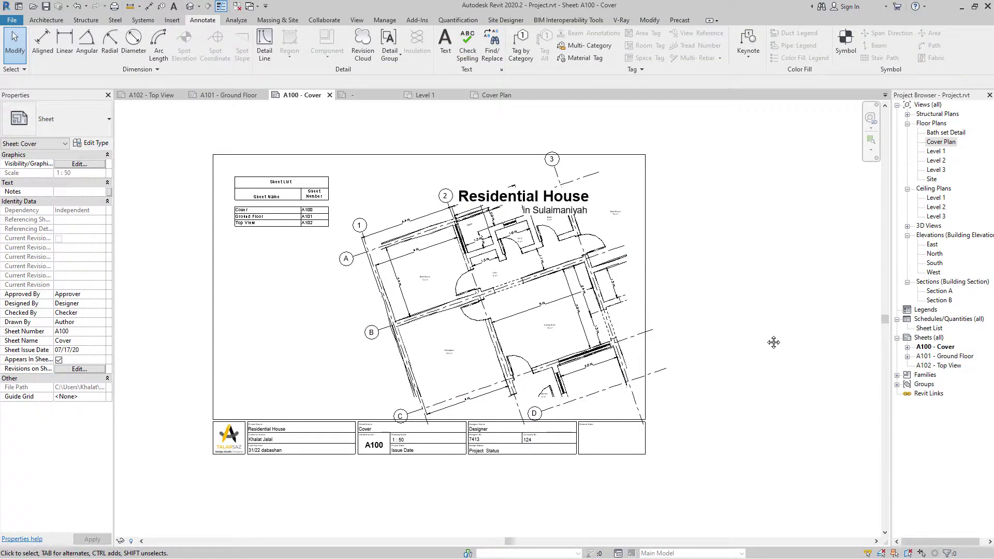
pyautogui.scroll(-3, 773, 342)
# - Nudge the Cover Plan viewport slightly upward on the cover sheet
pyautogui.click(568, 215)
pyautogui.click(409, 222)
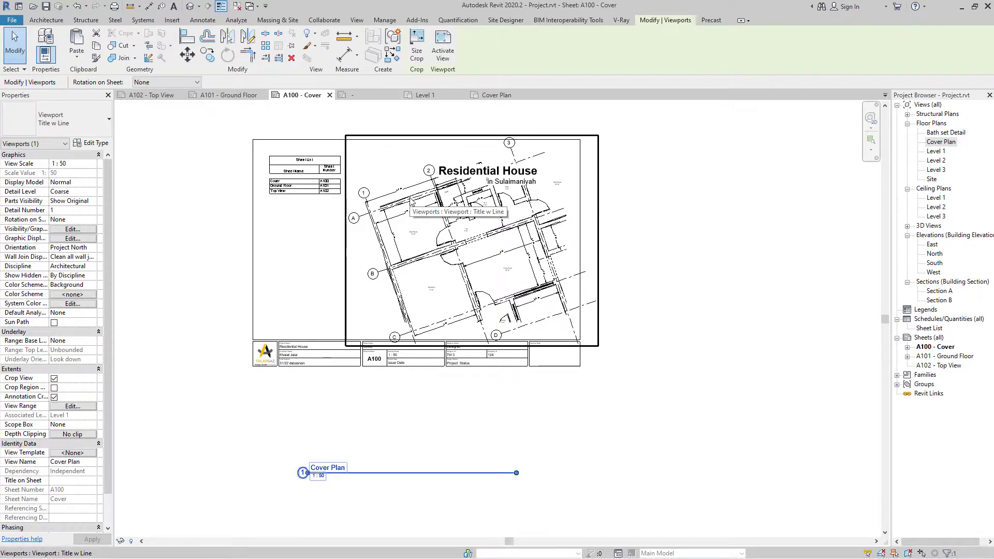
pyautogui.moveTo(411, 206); pyautogui.dragTo(412, 202)
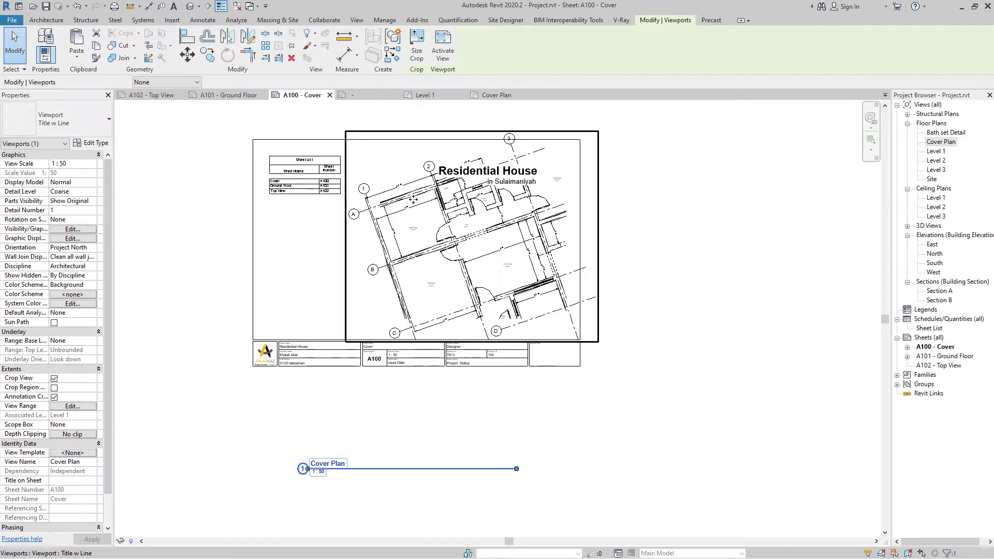
pyautogui.click(705, 271)
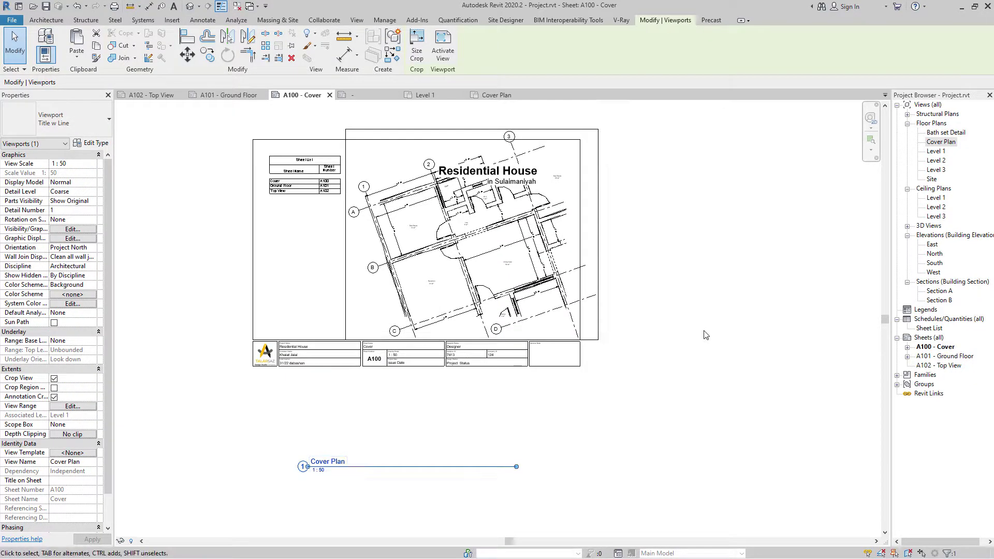
# - Move the Cover Plan view title farther down and right, keeping it outside the sheet border
pyautogui.click(450, 468)
pyautogui.moveTo(450, 469)
pyautogui.mouseDown()
pyautogui.moveTo(535, 379)
pyautogui.moveTo(493, 326)
pyautogui.moveTo(752, 498)
pyautogui.moveTo(582, 496)
pyautogui.mouseUp()
pyautogui.click(610, 430)
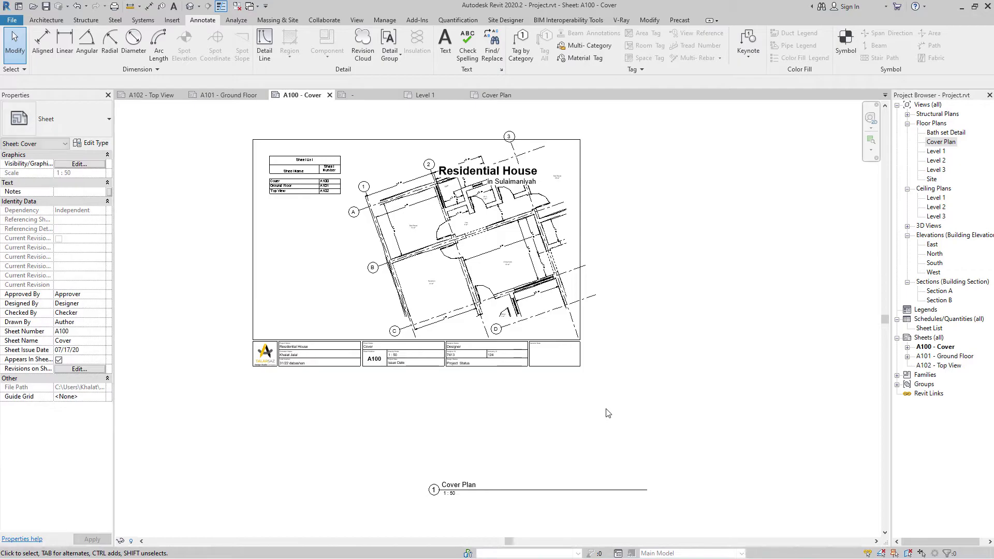
pyautogui.moveTo(615, 305); pyautogui.dragTo(668, 340, button='middle')
pyautogui.scroll(3, 576, 257)
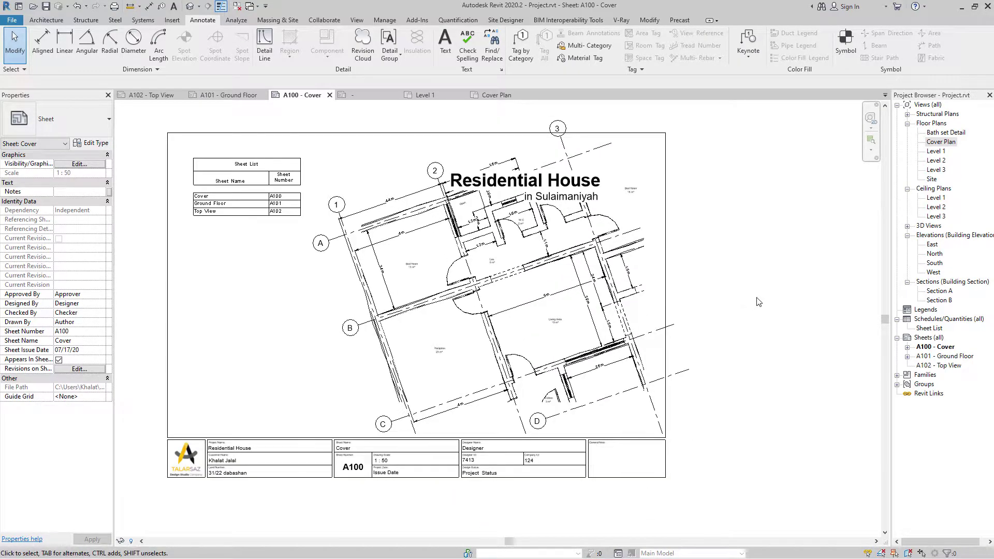
pyautogui.click(535, 182)
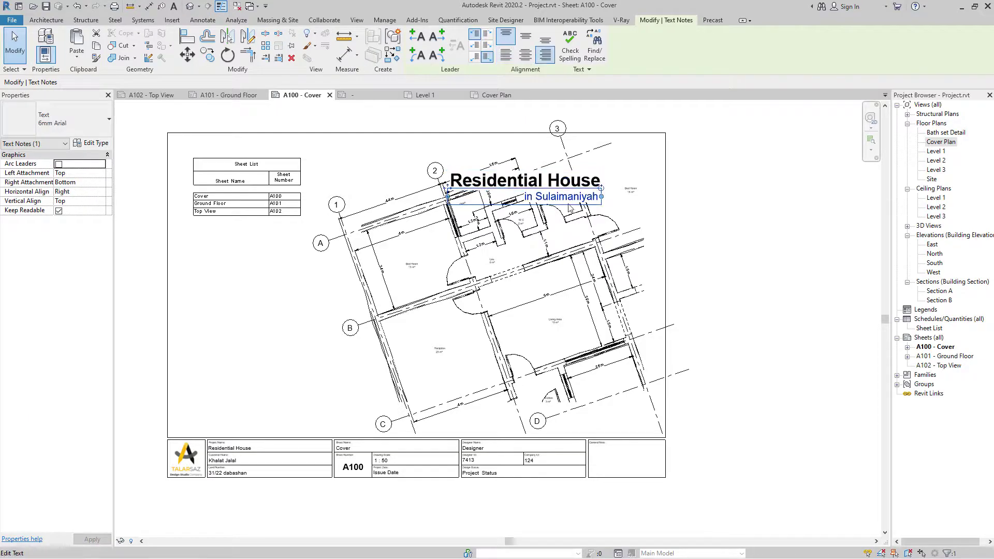
pyautogui.click(688, 301)
pyautogui.press('Escape')
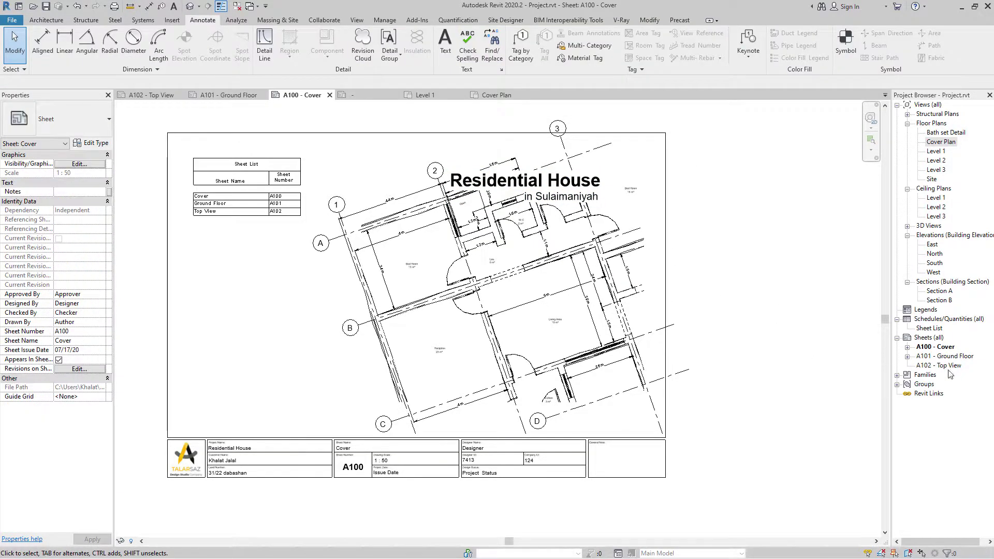
# - Open sheet A101 - Ground Floor and examine the Level 1 plan's view title, grid bubbles, section marks and dimensions
pyautogui.doubleClick(945, 357)
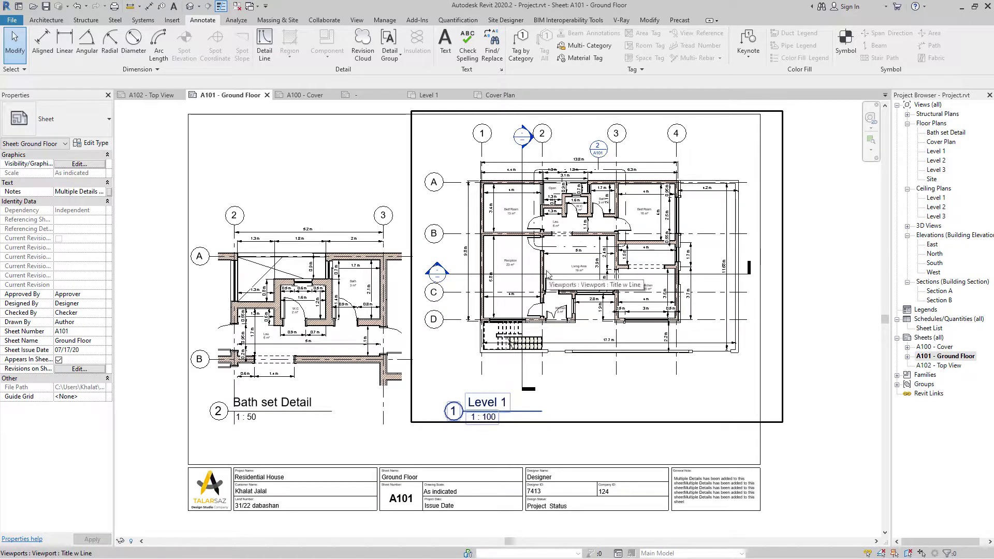
pyautogui.click(951, 366)
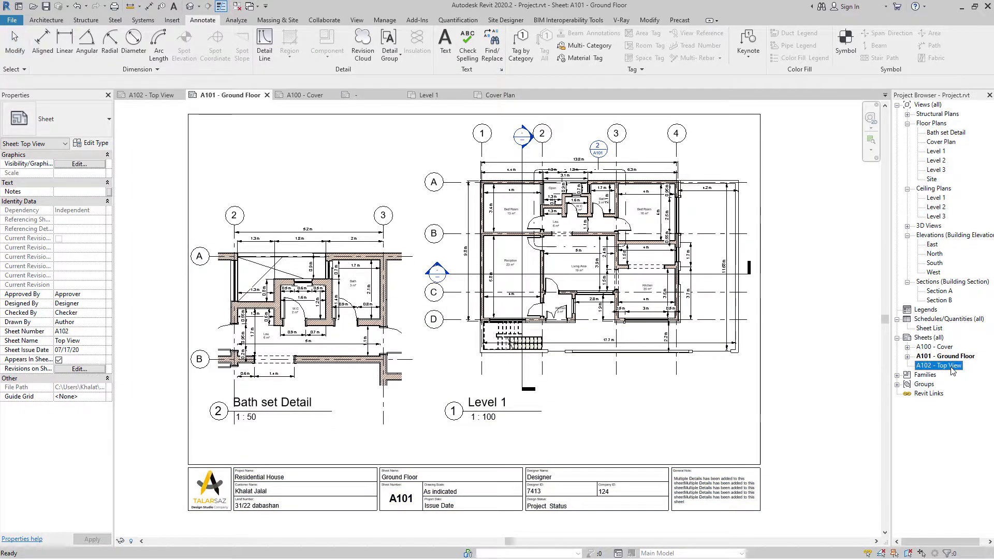
pyautogui.click(827, 325)
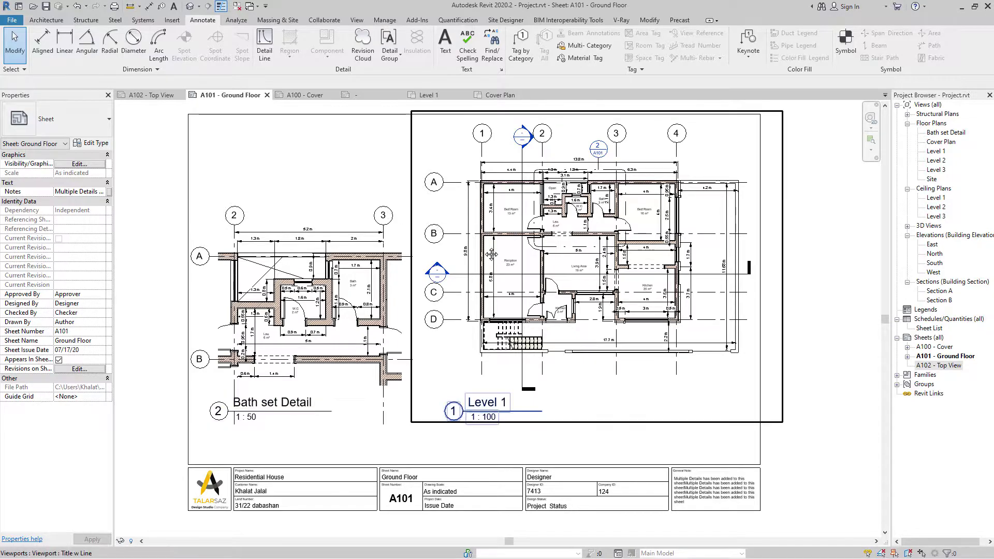
pyautogui.moveTo(485, 251); pyautogui.dragTo(450, 245, button='middle')
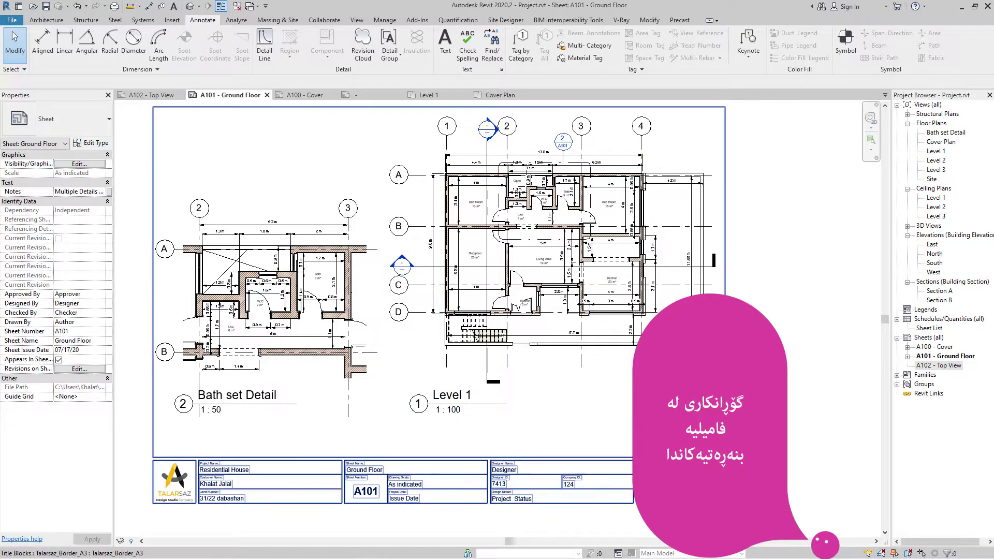
pyautogui.click(404, 295)
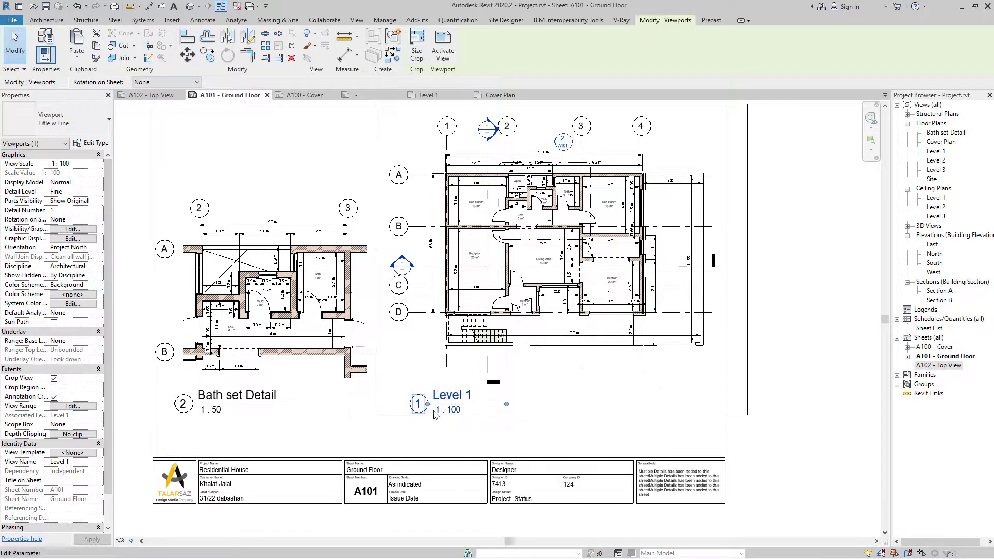
pyautogui.scroll(3, 434, 414)
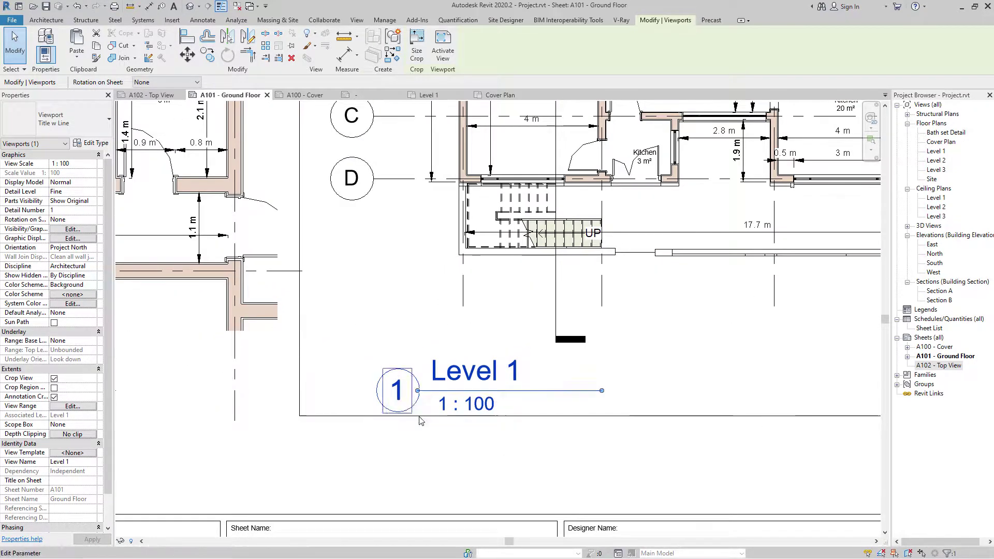
pyautogui.scroll(-5, 462, 380)
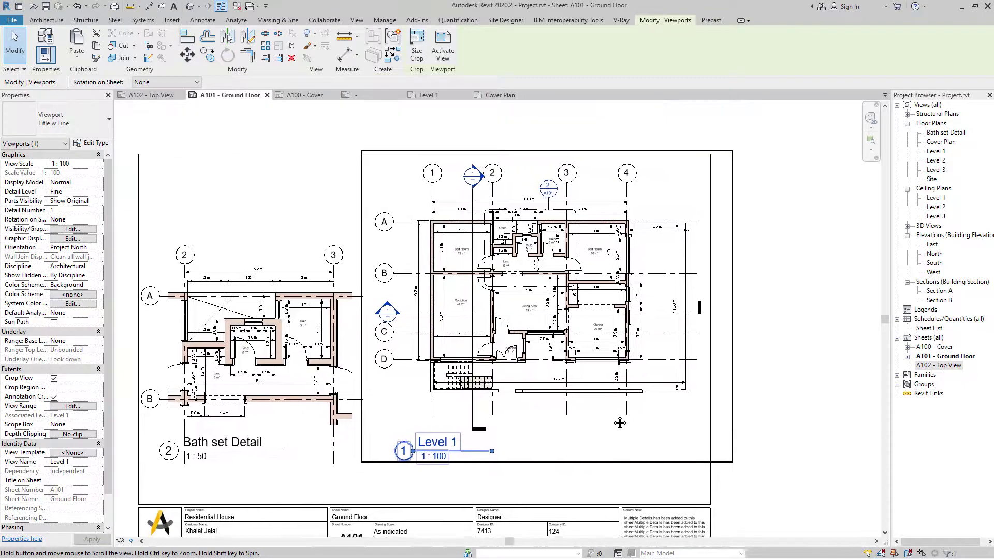
pyautogui.click(829, 337)
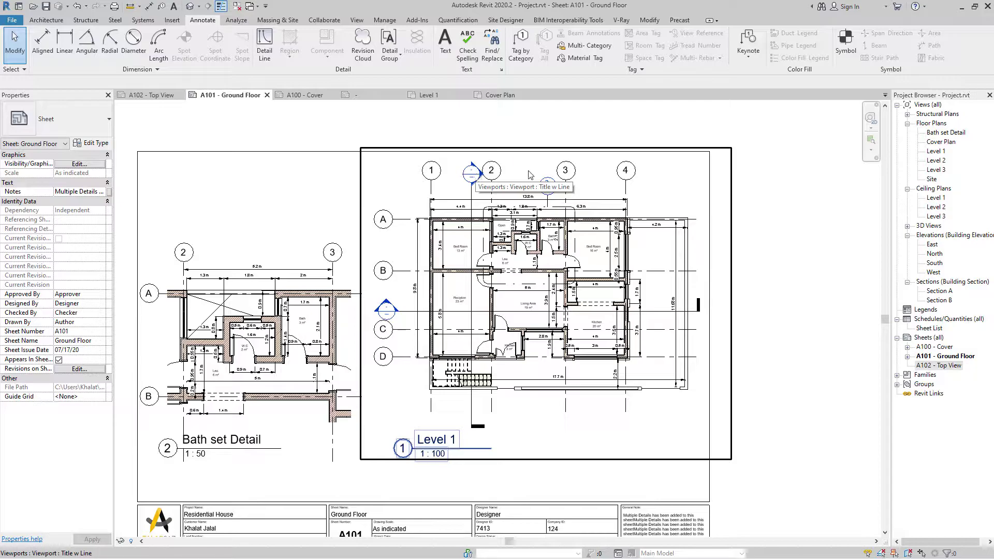
pyautogui.scroll(5, 523, 253)
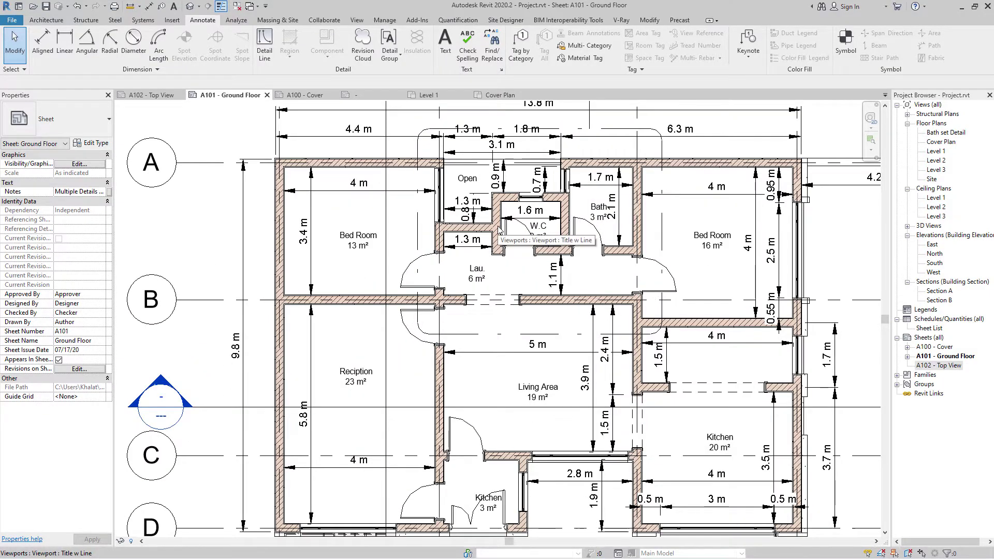
pyautogui.scroll(-5, 497, 231)
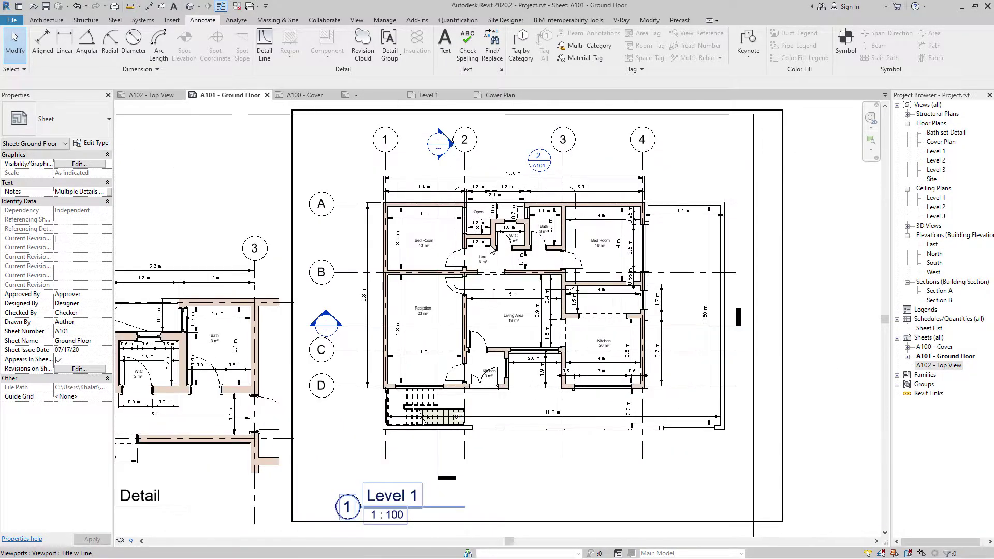
pyautogui.scroll(-2, 513, 264)
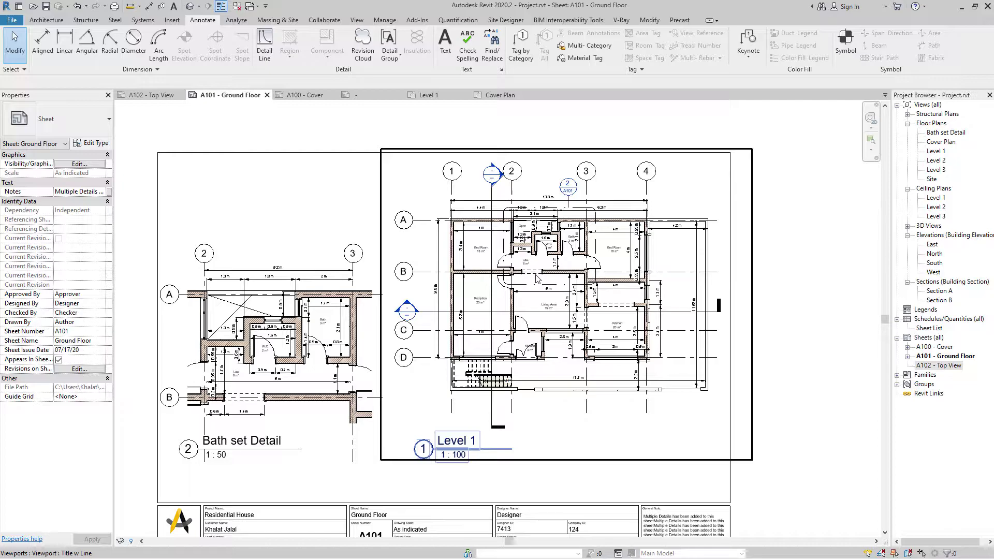
# - Activate the Level 1 viewport on the Ground Floor sheet and select grid 1
pyautogui.doubleClick(426, 191)
pyautogui.click(458, 183)
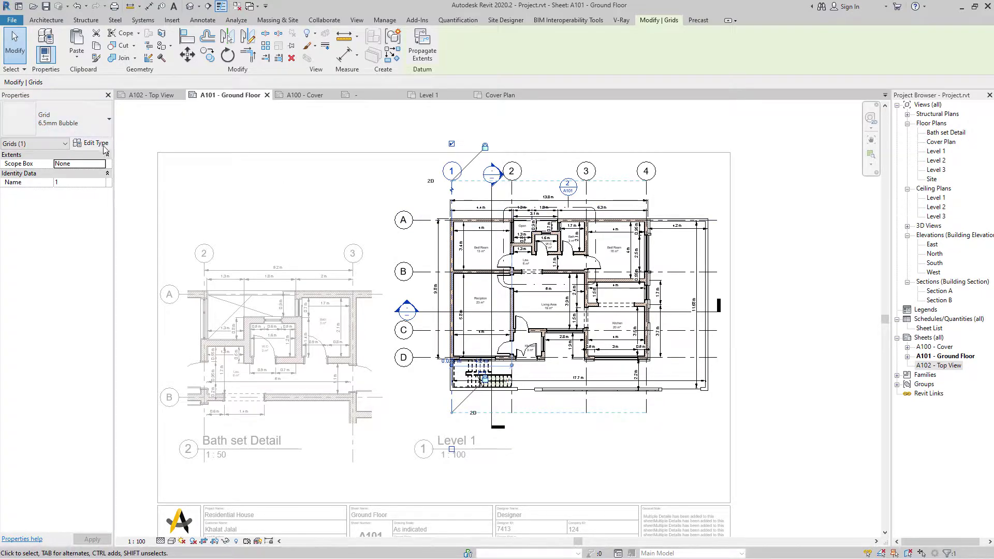
# - Try the 6.5mm Bubble Gap and 6.5mm Bubble Custom Gap types on grid 1, and return it to 6.5mm Bubble
pyautogui.click(73, 124)
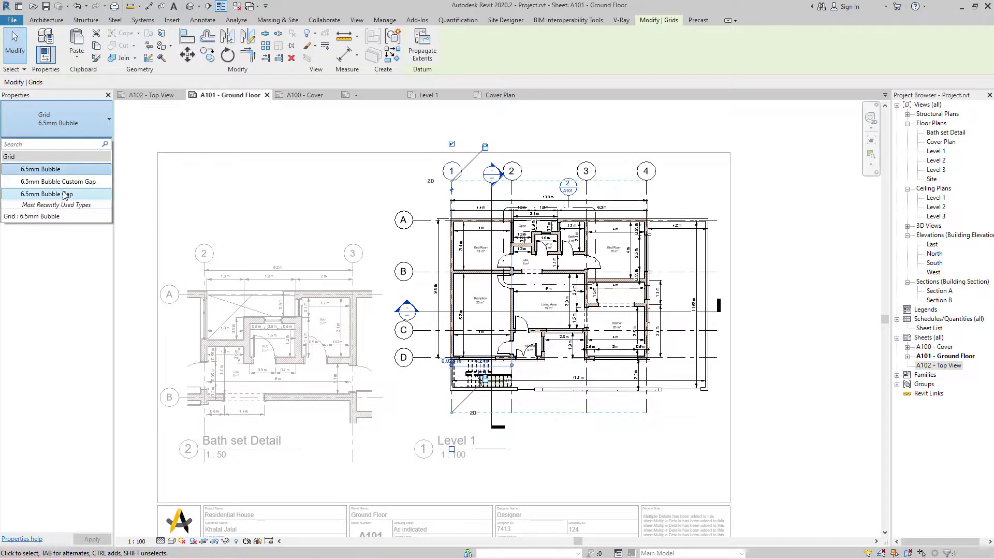
pyautogui.click(47, 194)
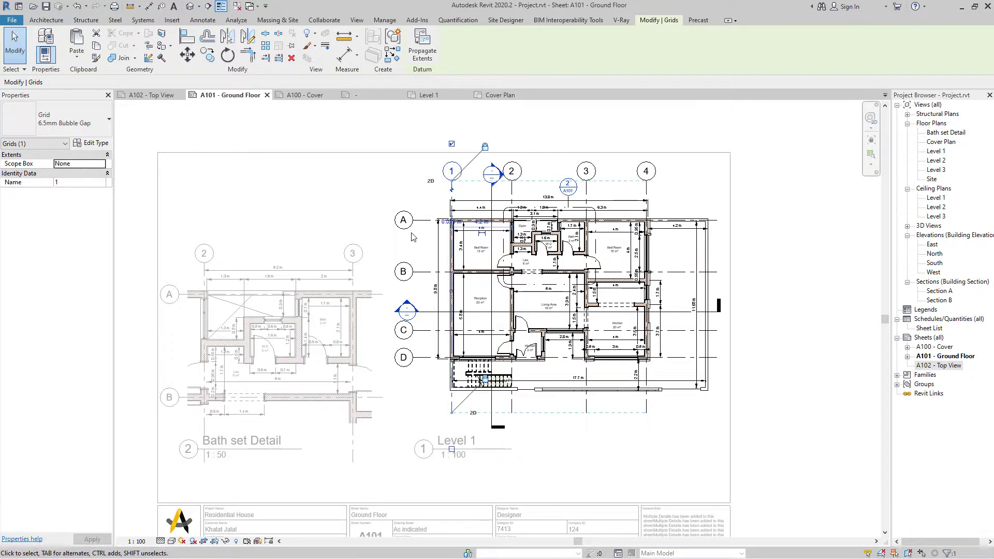
pyautogui.click(95, 133)
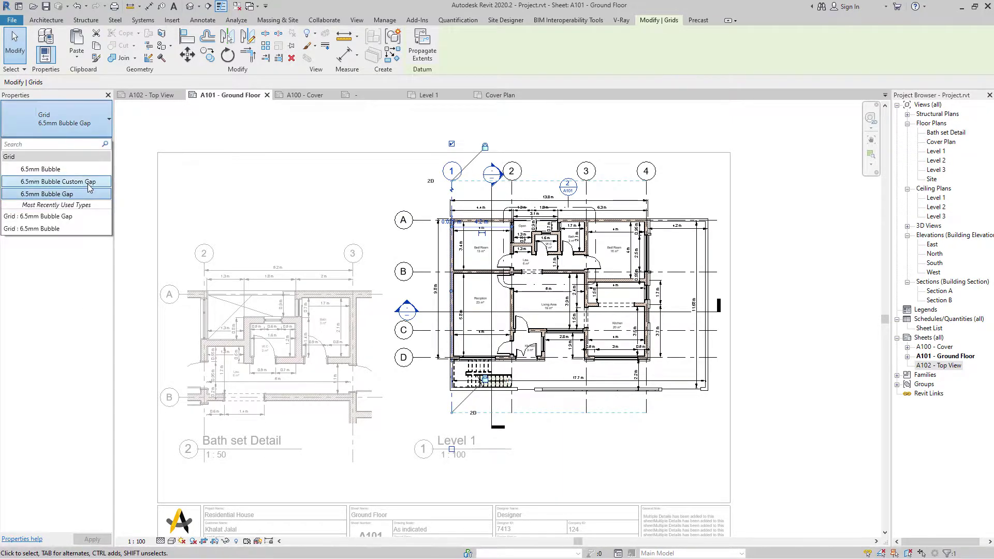
pyautogui.click(58, 181)
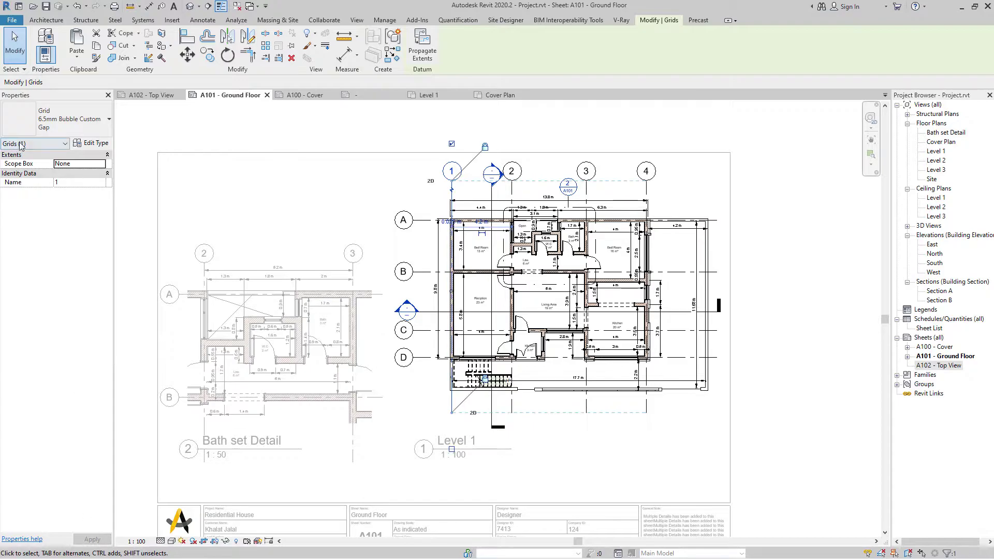
pyautogui.click(70, 130)
pyautogui.click(58, 169)
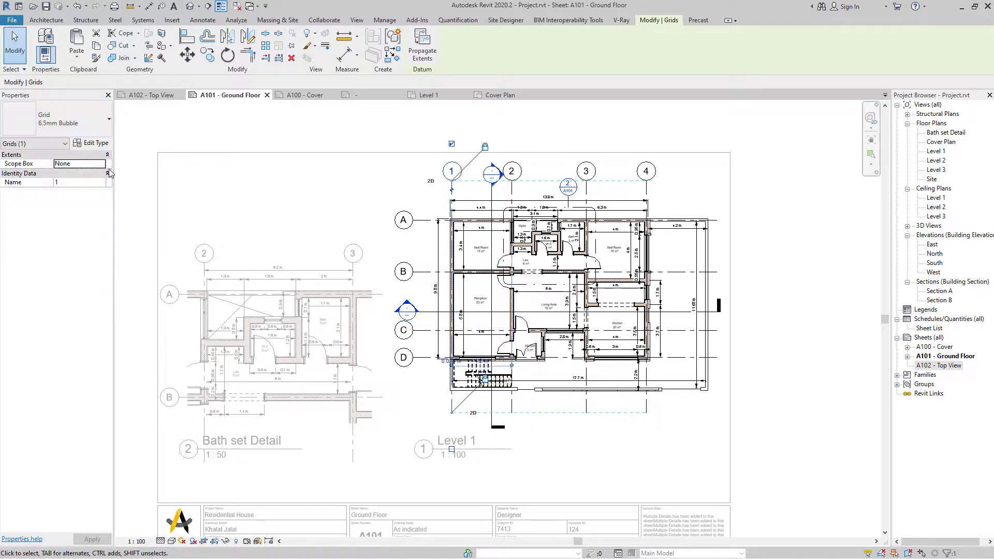
# - Set the Symbol of the 6.5mm Bubble grid type to M_Grid Head - No Bubble and apply it
pyautogui.click(94, 145)
pyautogui.moveTo(506, 129); pyautogui.dragTo(302, 141)
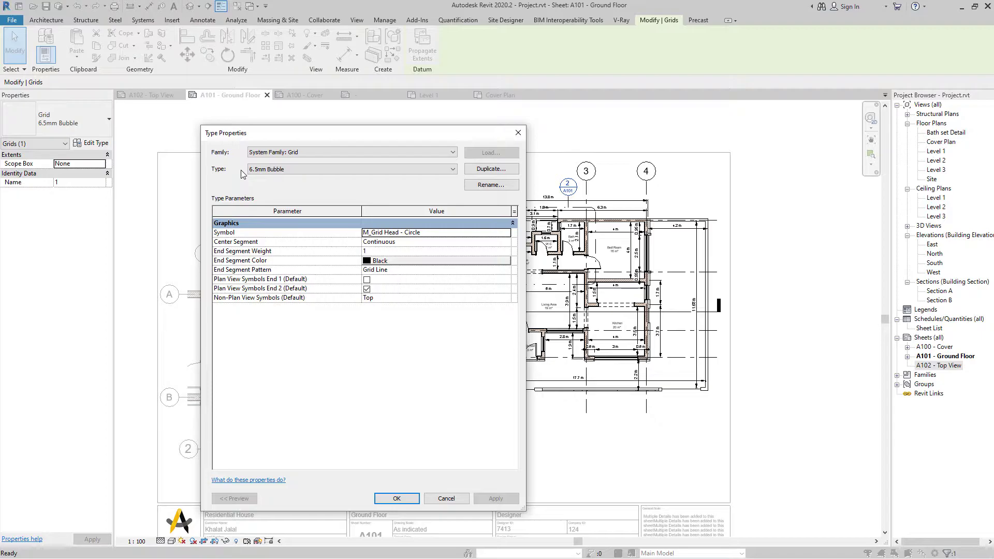
pyautogui.click(329, 169)
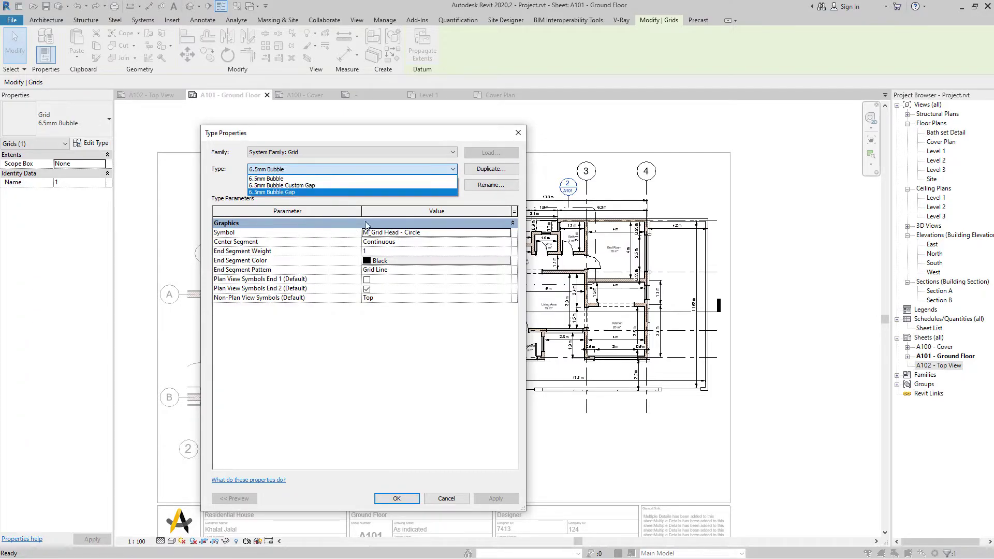
pyautogui.click(222, 184)
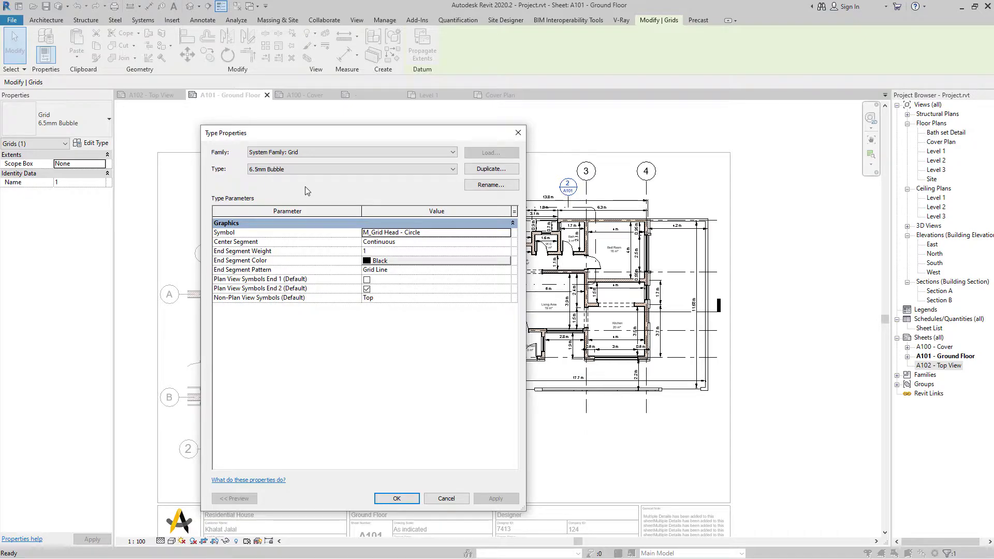
pyautogui.click(505, 233)
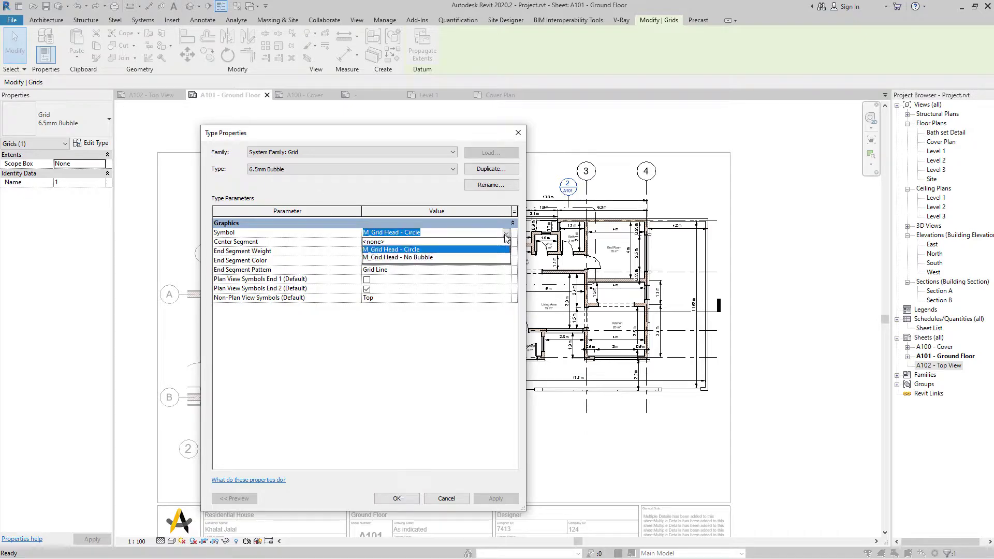
pyautogui.click(408, 257)
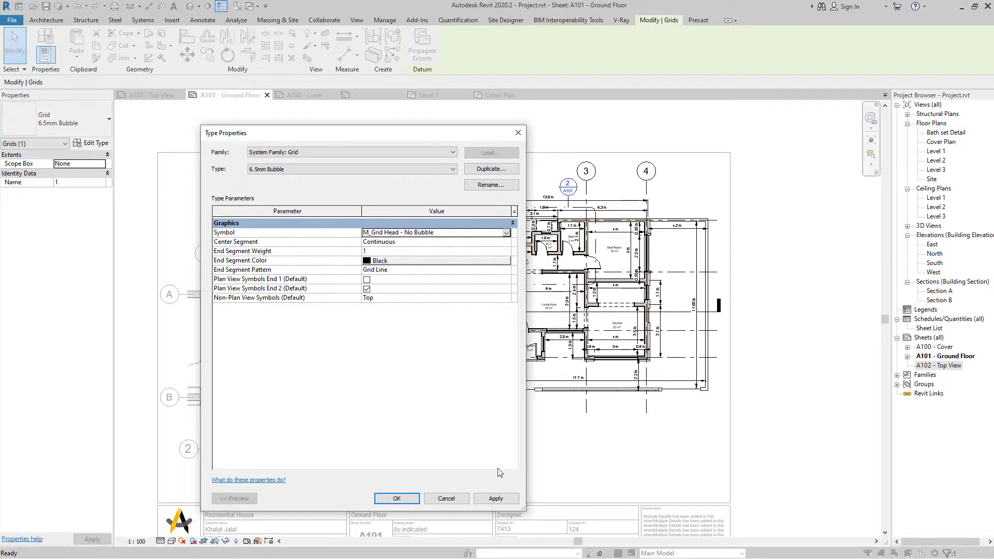
pyautogui.click(496, 499)
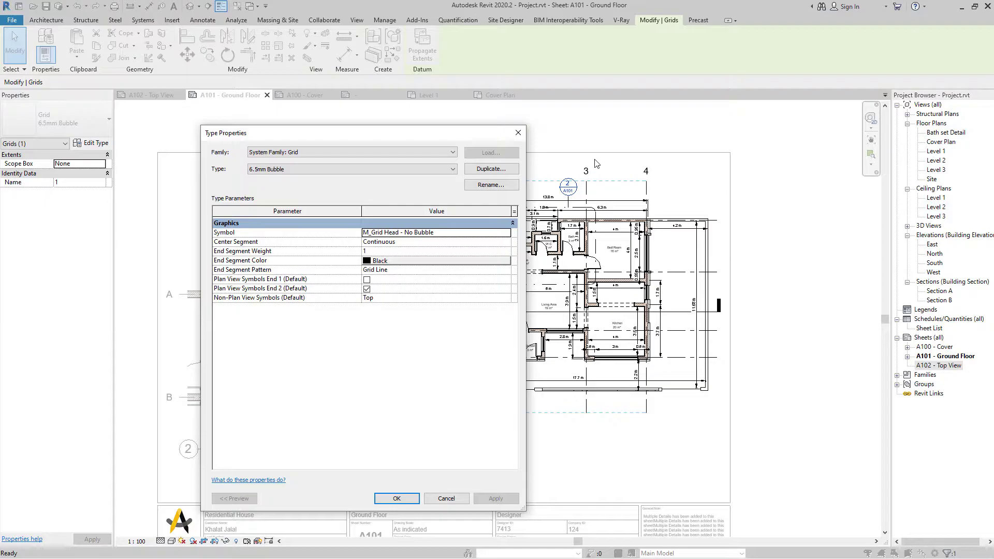
# - Restore the 6.5mm Bubble grid type's Symbol to M_Grid Head - Circle and accept the type properties
pyautogui.click(510, 233)
pyautogui.click(507, 233)
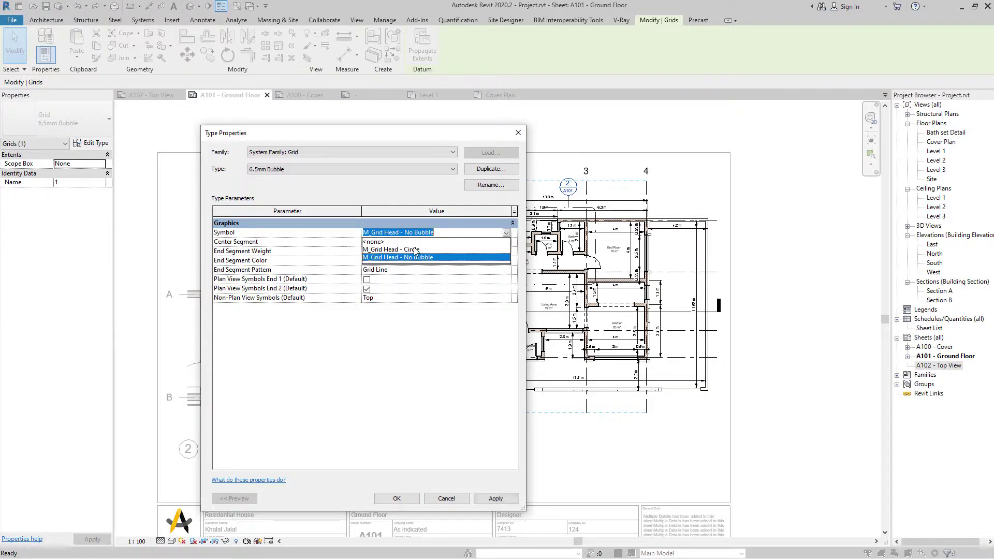
pyautogui.click(416, 251)
pyautogui.click(496, 499)
pyautogui.click(397, 499)
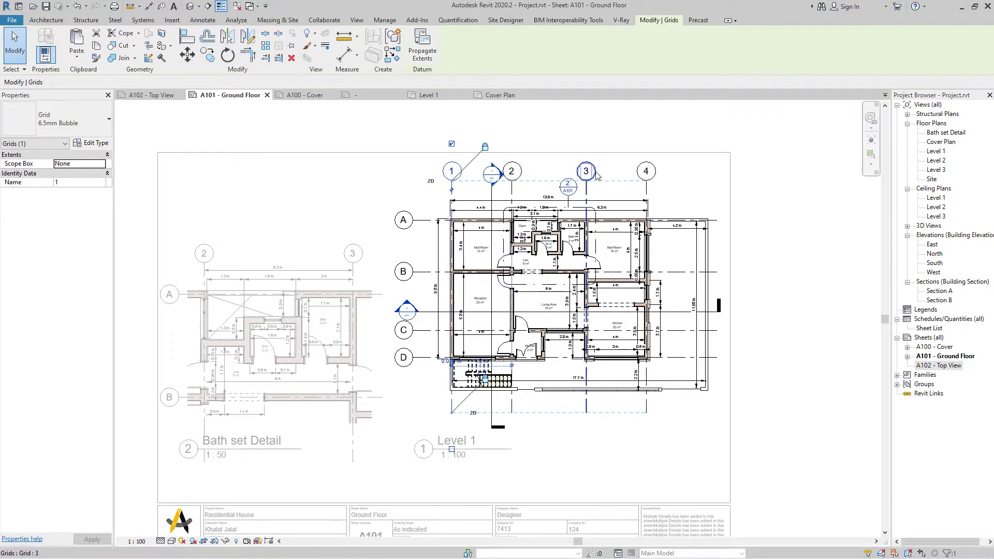
# - Expand the project's Annotation Symbols families, select M_Grid Head - Circle, and widen the Project Browser so full family names are readable
pyautogui.scroll(2, 595, 180)
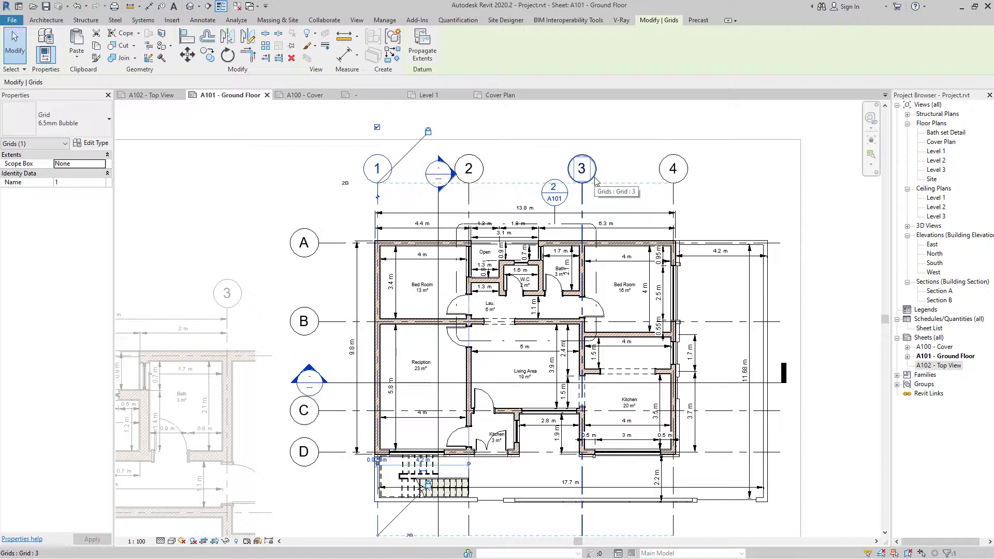
pyautogui.click(897, 375)
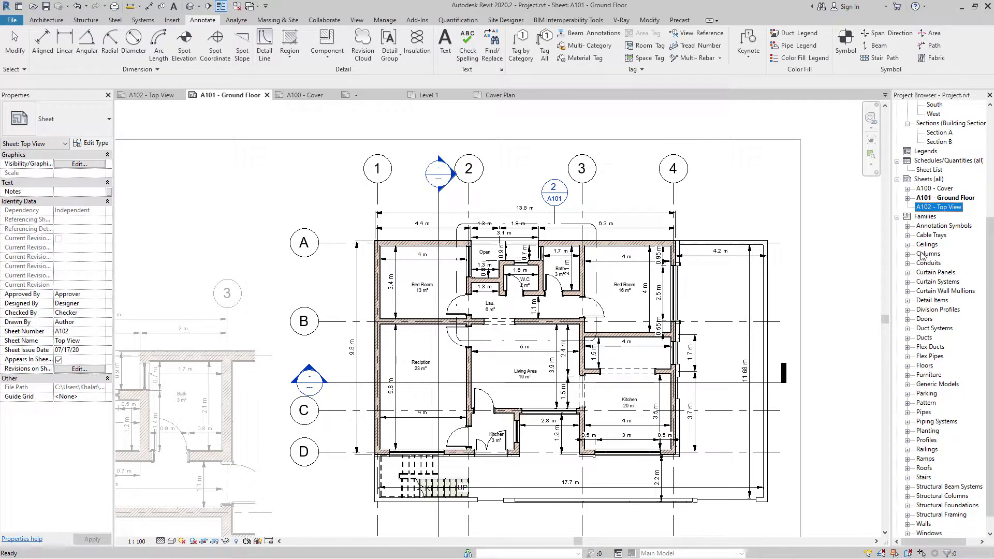
pyautogui.click(907, 226)
pyautogui.scroll(-3, 942, 229)
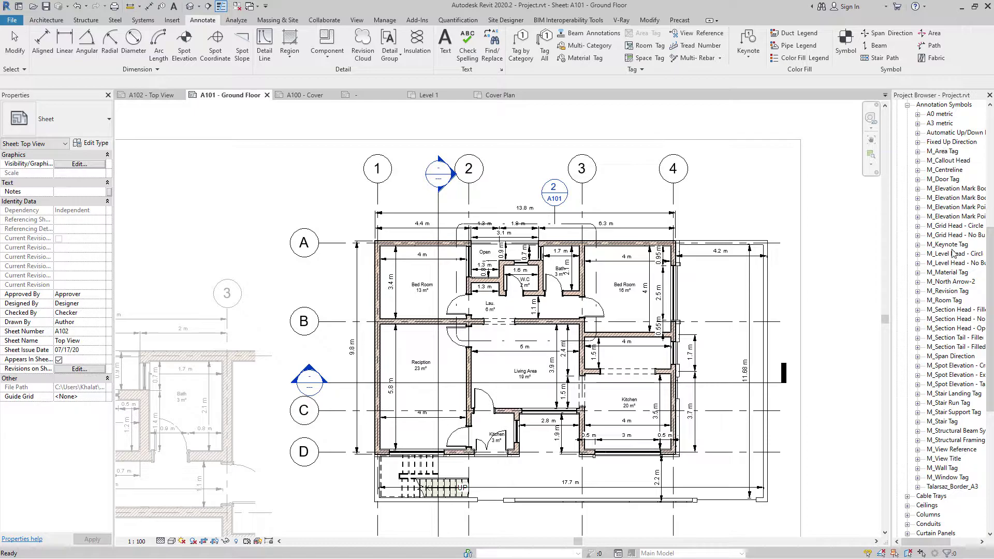
pyautogui.scroll(1, 962, 267)
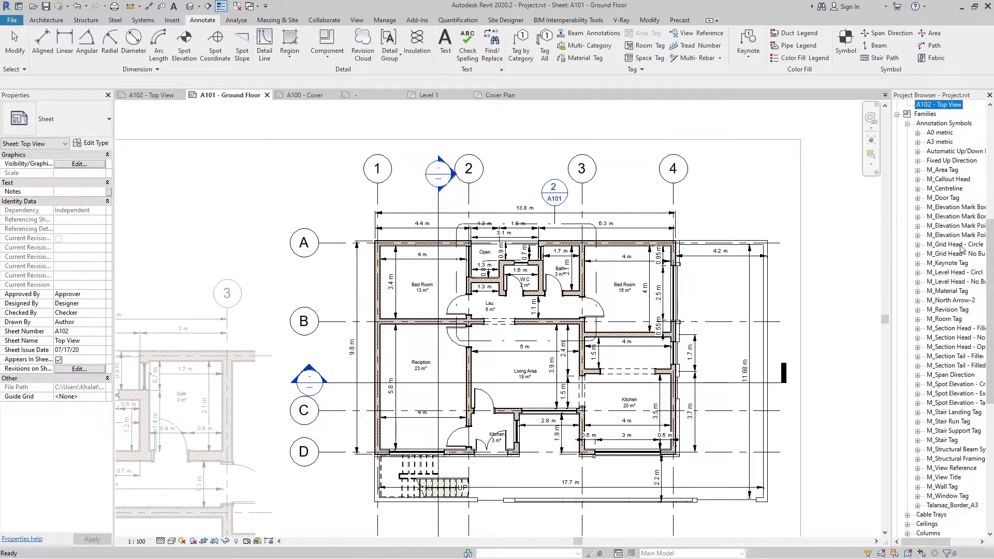
pyautogui.click(954, 244)
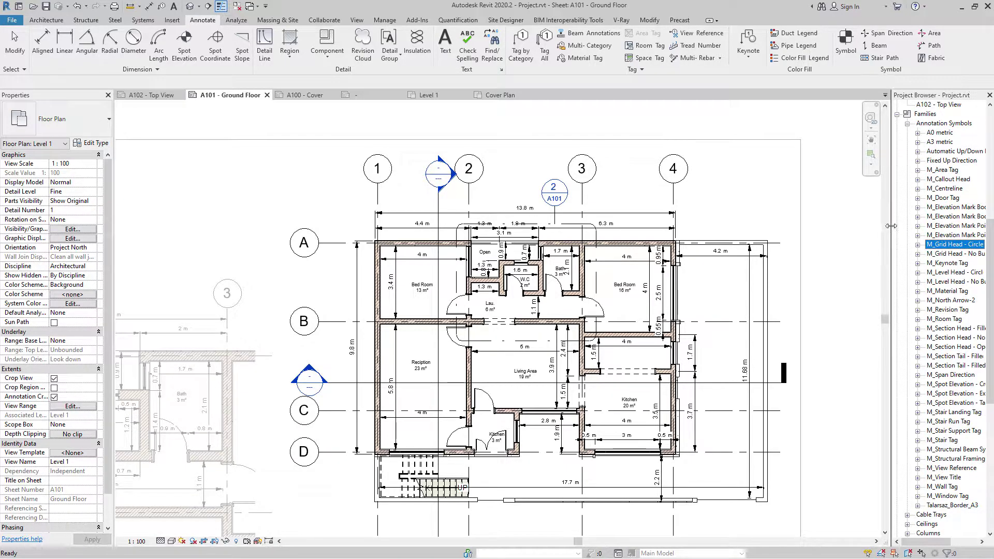
pyautogui.moveTo(892, 230); pyautogui.dragTo(862, 230)
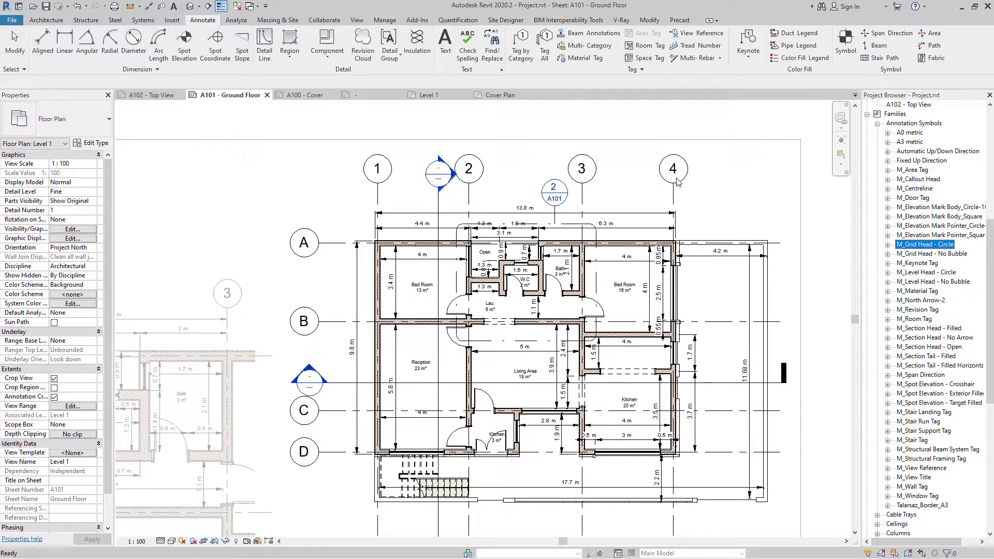
# - Examine the type properties of the M_Grid Head - Circle type within its family, and close them without changes
pyautogui.click(888, 245)
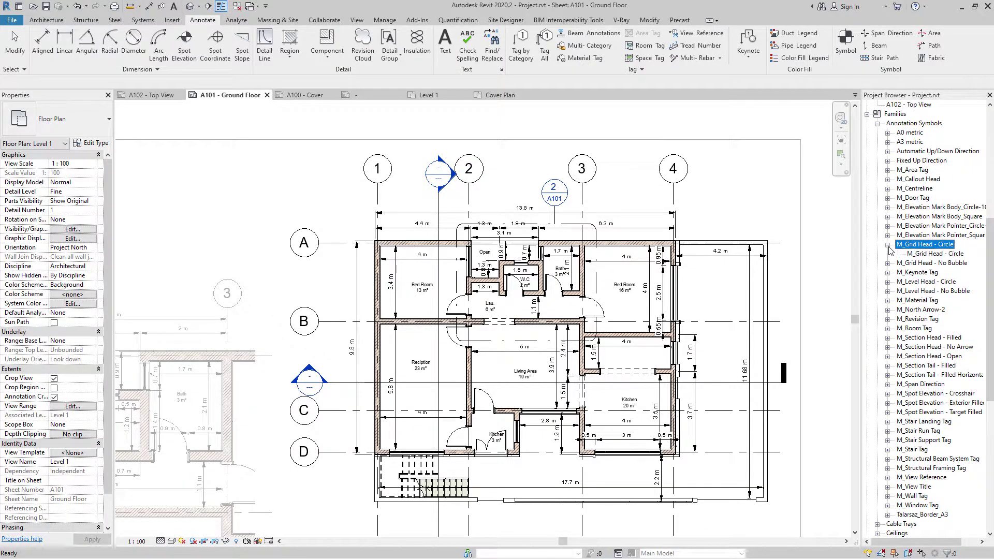
pyautogui.click(945, 254)
pyautogui.click(916, 247)
pyautogui.click(924, 255)
pyautogui.rightClick(924, 257)
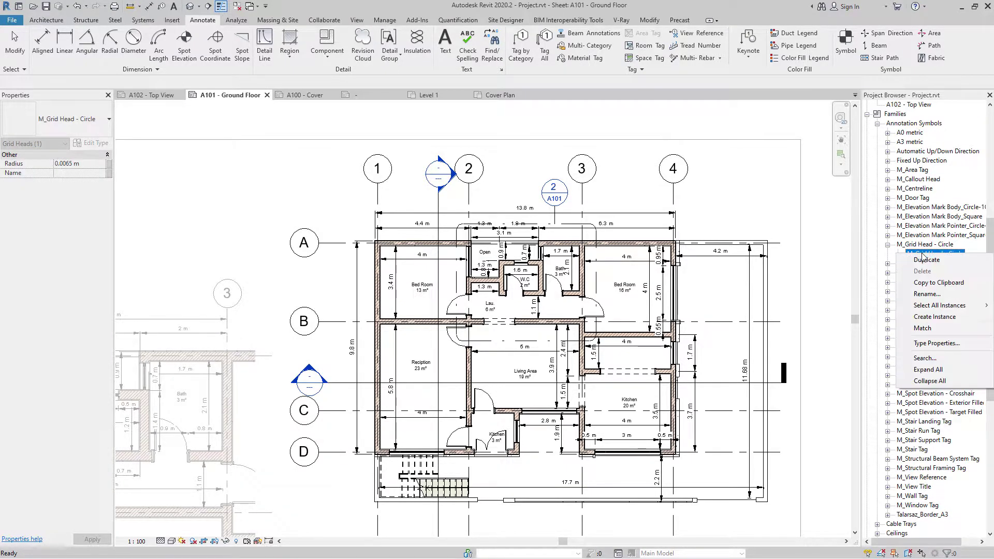
pyautogui.click(935, 345)
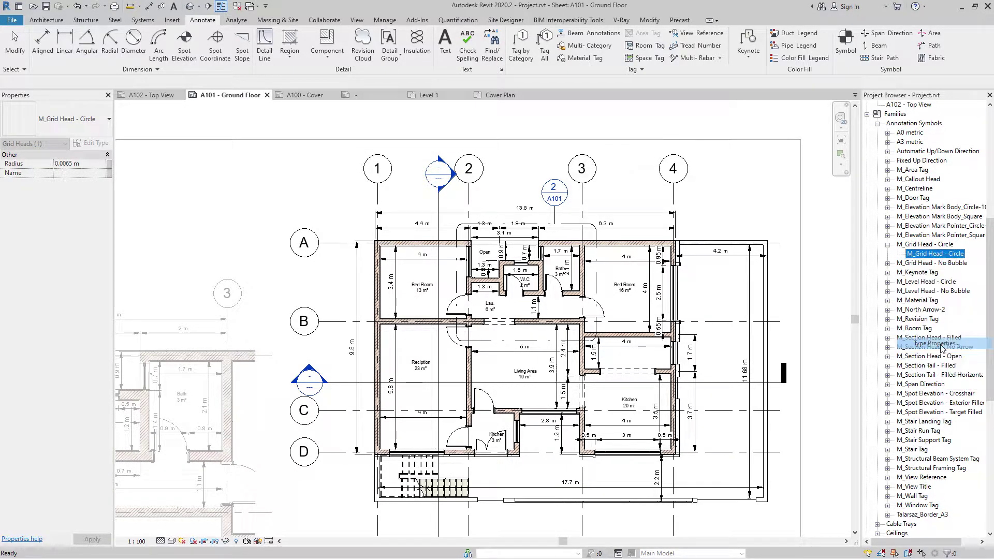
pyautogui.moveTo(406, 135); pyautogui.dragTo(498, 123)
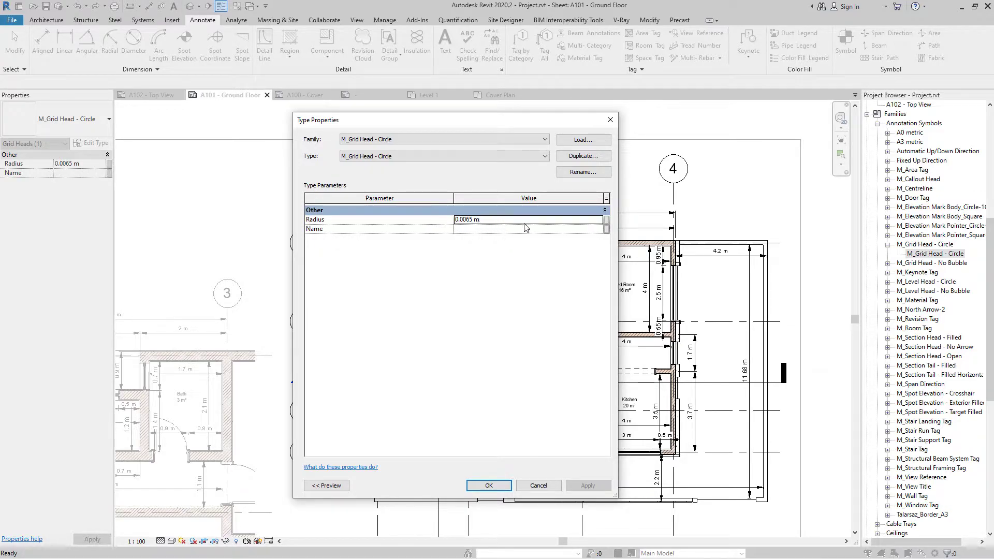
pyautogui.click(611, 119)
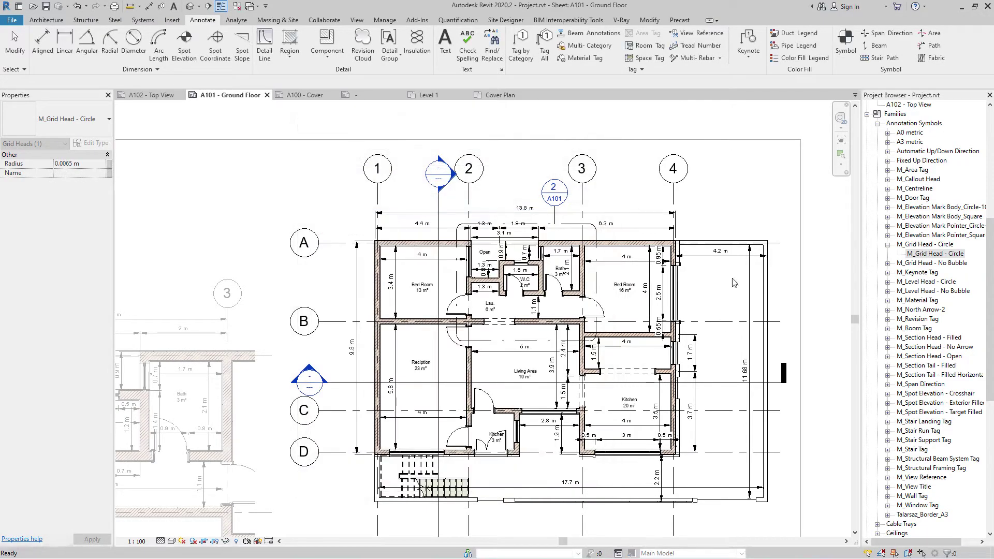
# - Open the M_Grid Head - Circle family for editing, review its family type parameters, and close it without changes
pyautogui.click(925, 246)
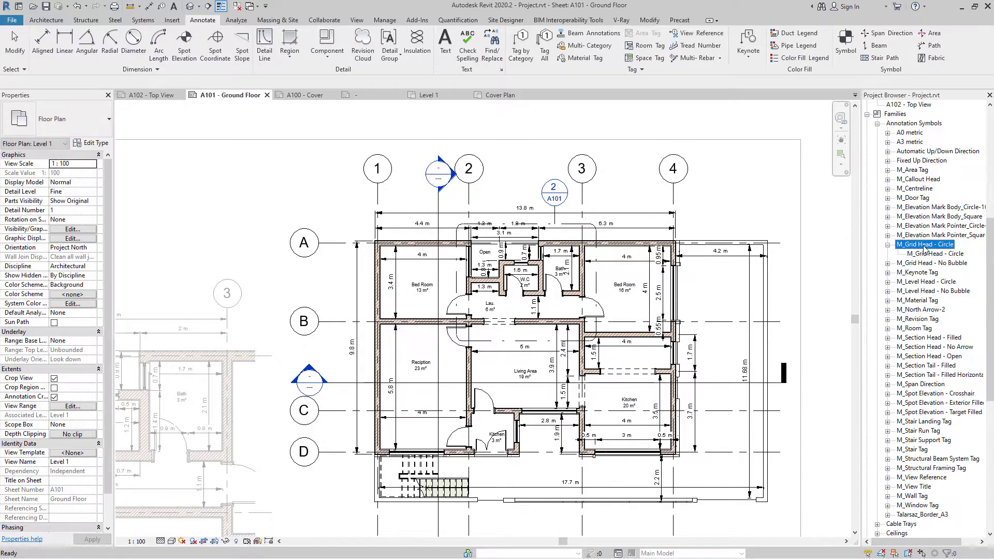
pyautogui.rightClick(925, 246)
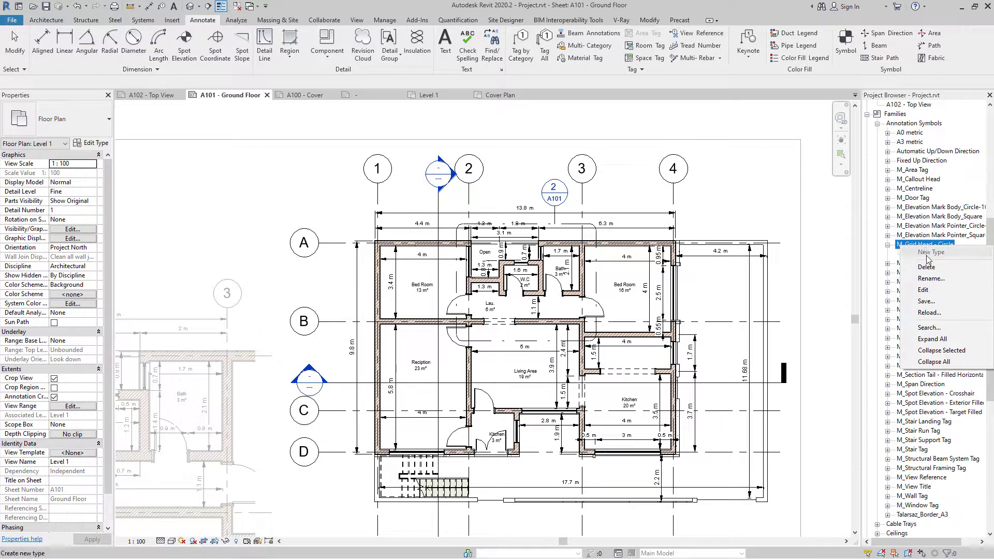
pyautogui.click(930, 291)
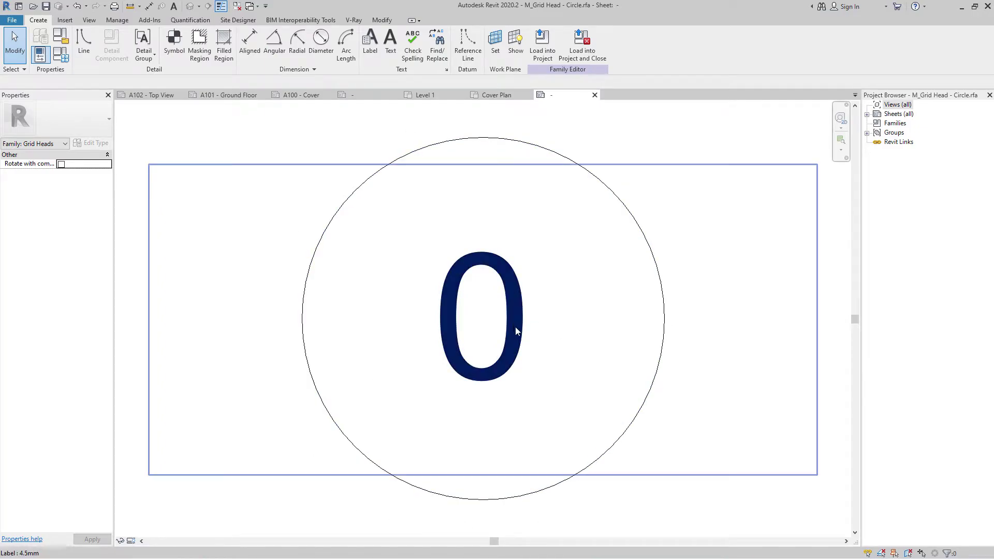
pyautogui.scroll(-3, 515, 327)
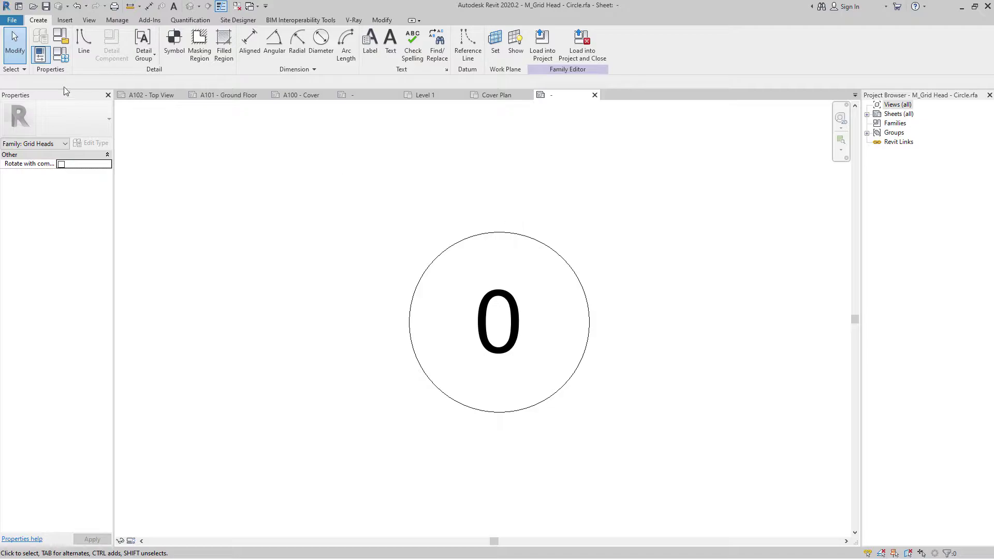
pyautogui.click(62, 57)
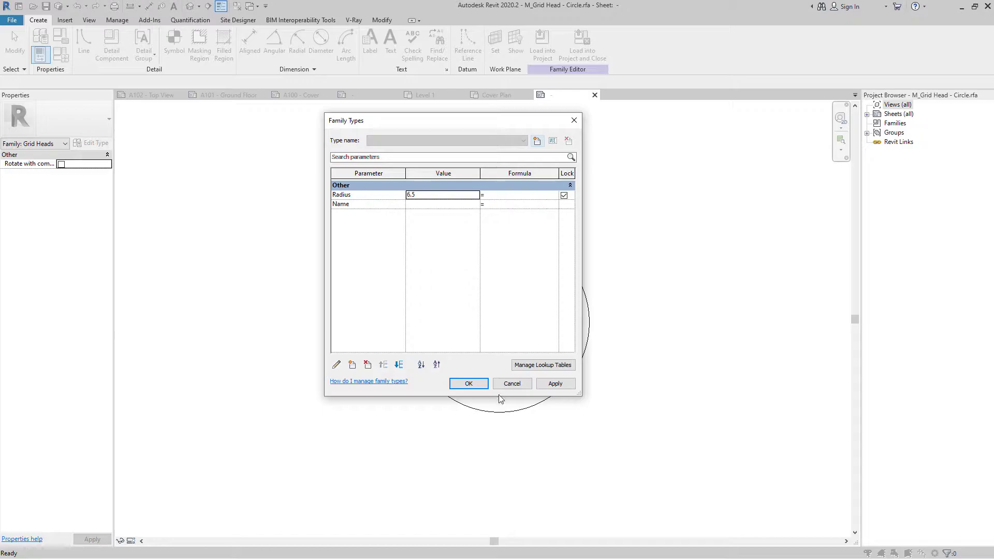
pyautogui.click(511, 384)
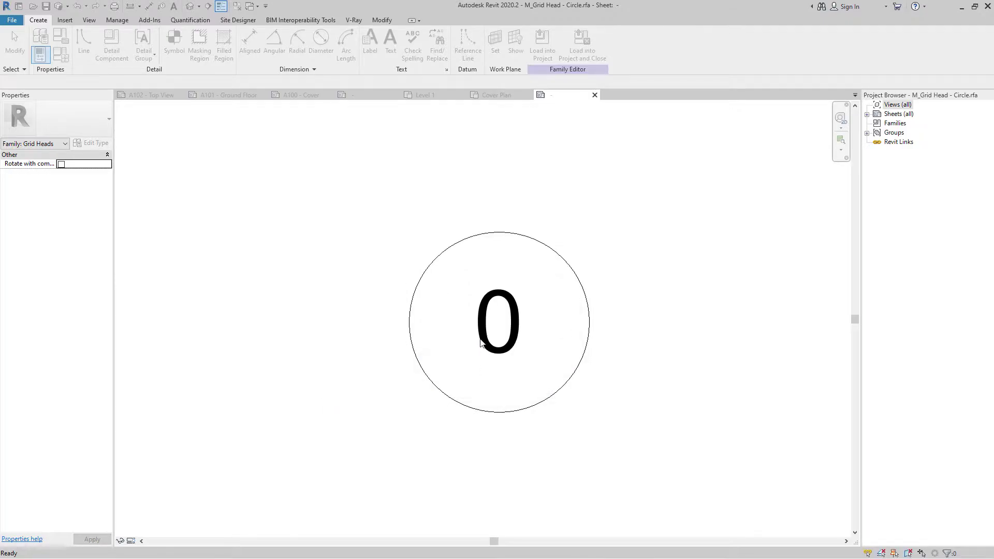
pyautogui.click(594, 94)
pyautogui.click(519, 290)
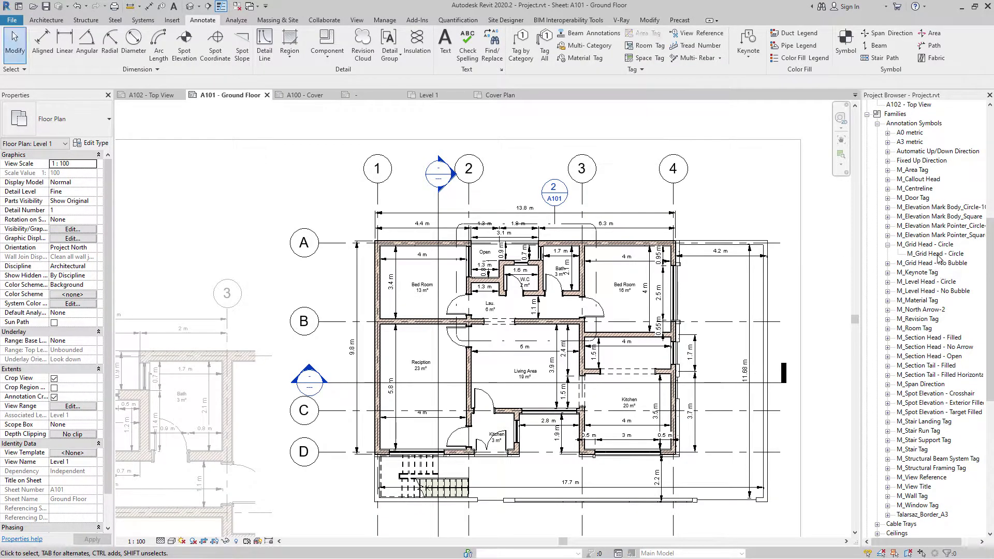
# - Duplicate the M_Grid Head - Circle type within its family and name the copy 4.5mm
pyautogui.click(941, 254)
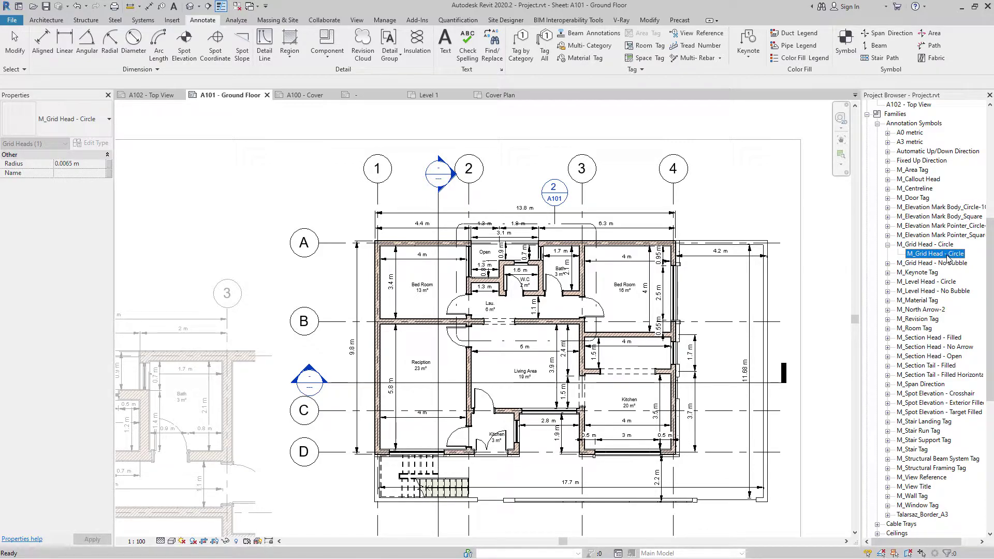
pyautogui.rightClick(948, 257)
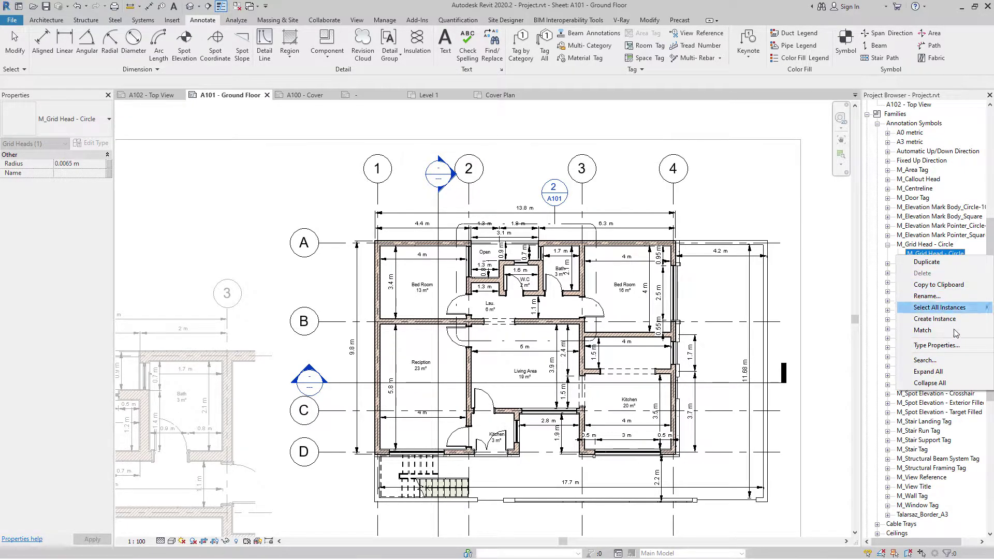
pyautogui.click(935, 267)
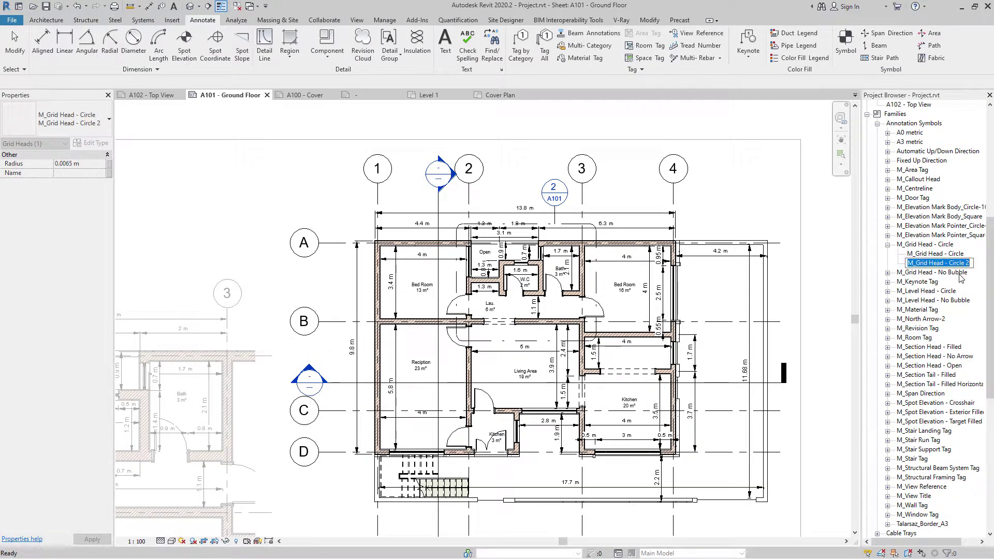
pyautogui.write('4.5mm')
pyautogui.press('Return')
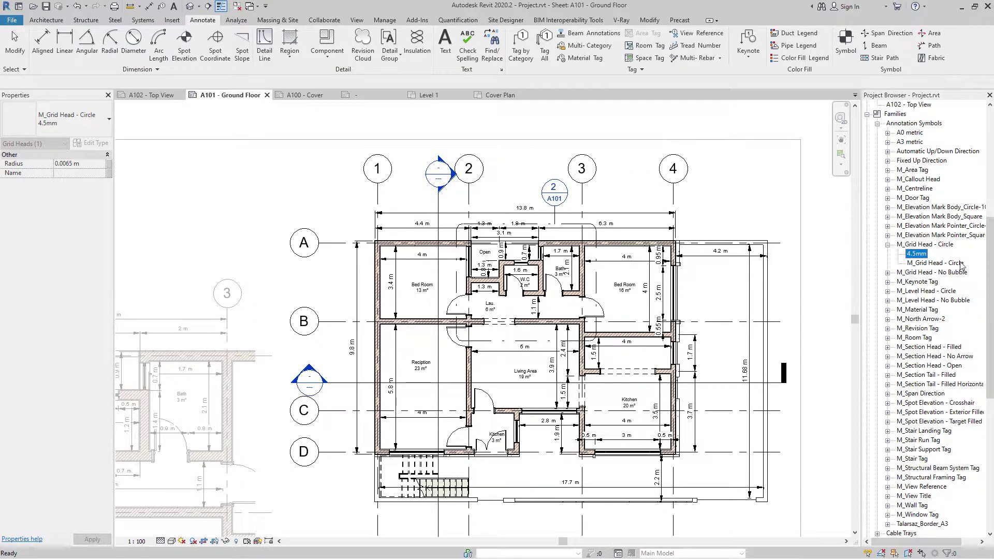
# - Set the Radius of the 4.5mm grid head type to 0.0045 m and accept its type properties
pyautogui.rightClick(919, 258)
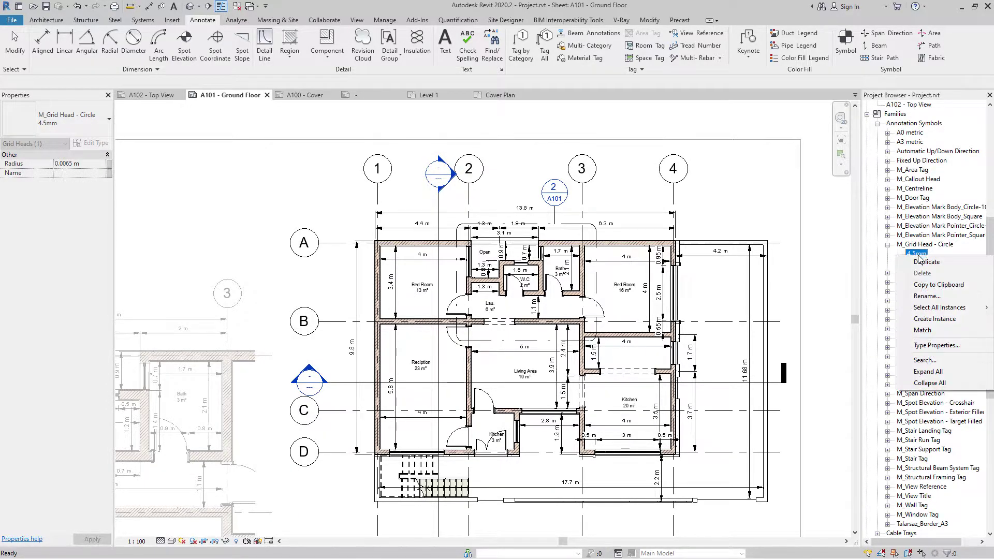
pyautogui.click(932, 344)
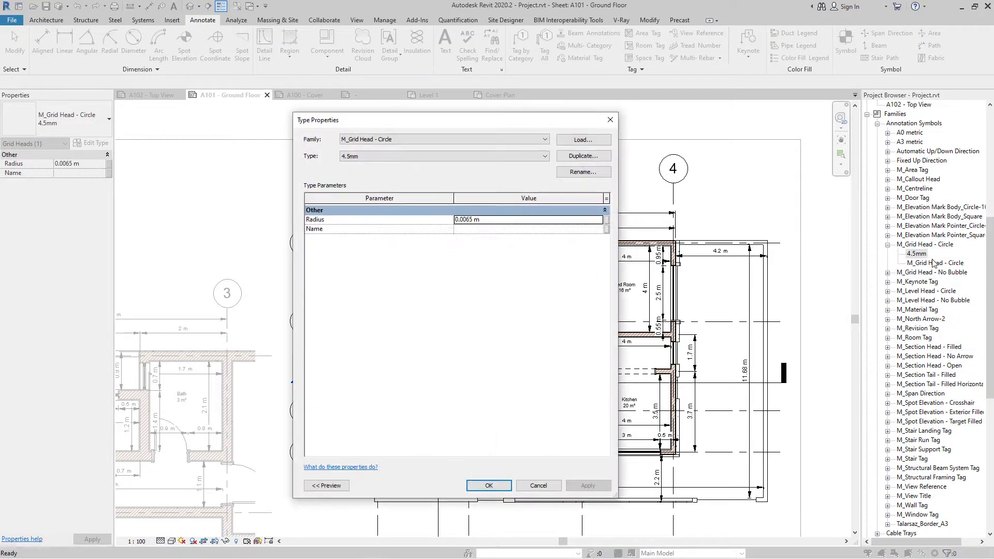
pyautogui.click(469, 219)
pyautogui.click(469, 219)
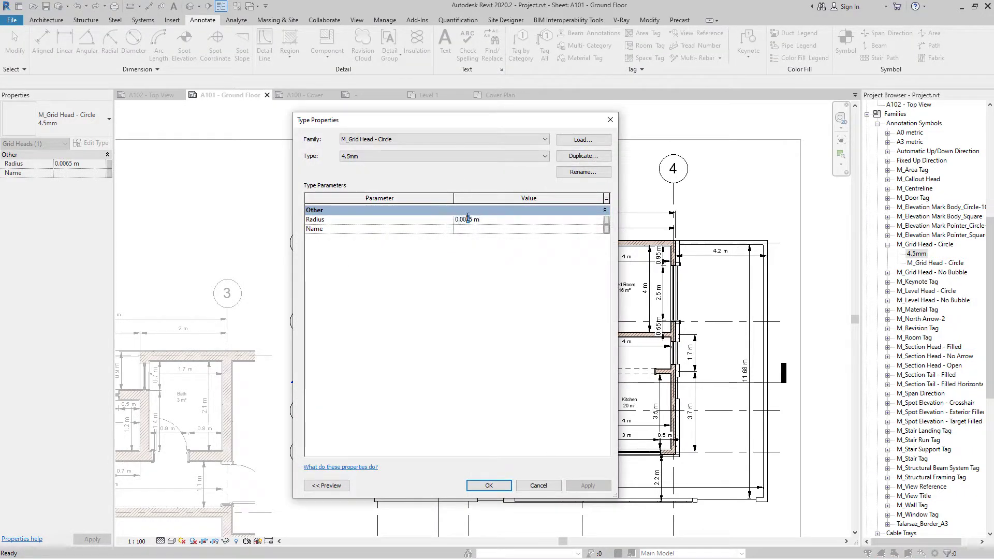
pyautogui.write('4')
pyautogui.click(493, 486)
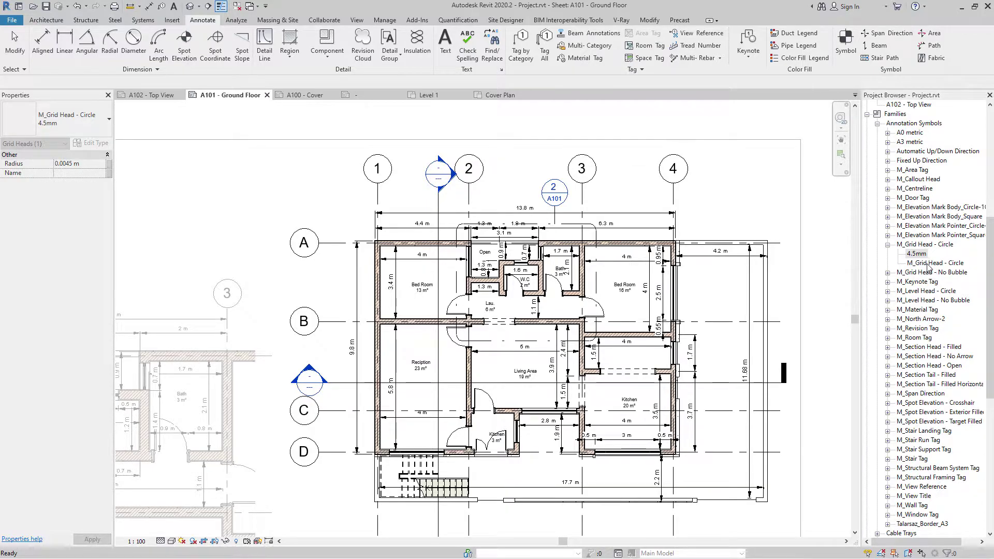
# - Using grid 4, set the Symbol of the 6.5mm Bubble grid type to M_Grid Head - Circle : 4.5mm and accept the type properties
pyautogui.click(674, 196)
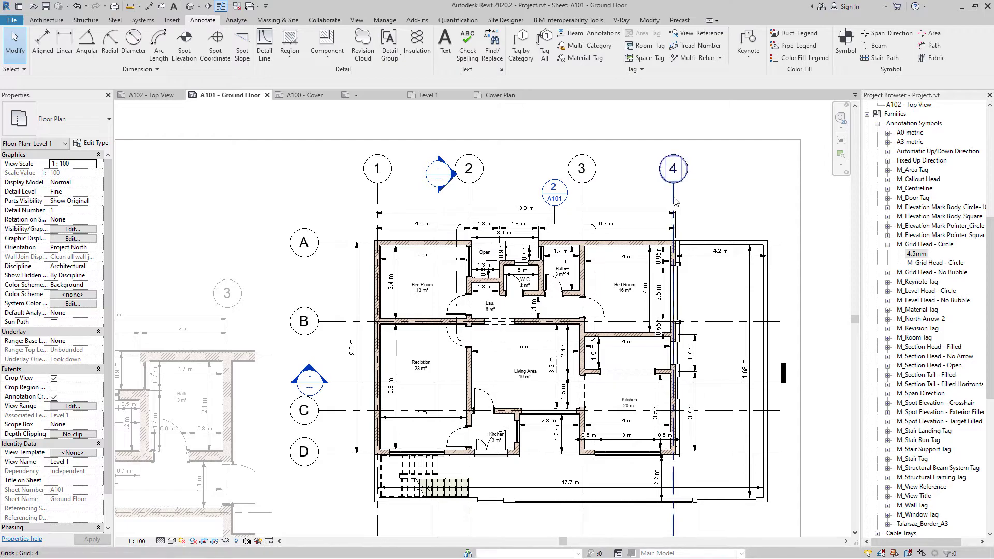
pyautogui.click(673, 201)
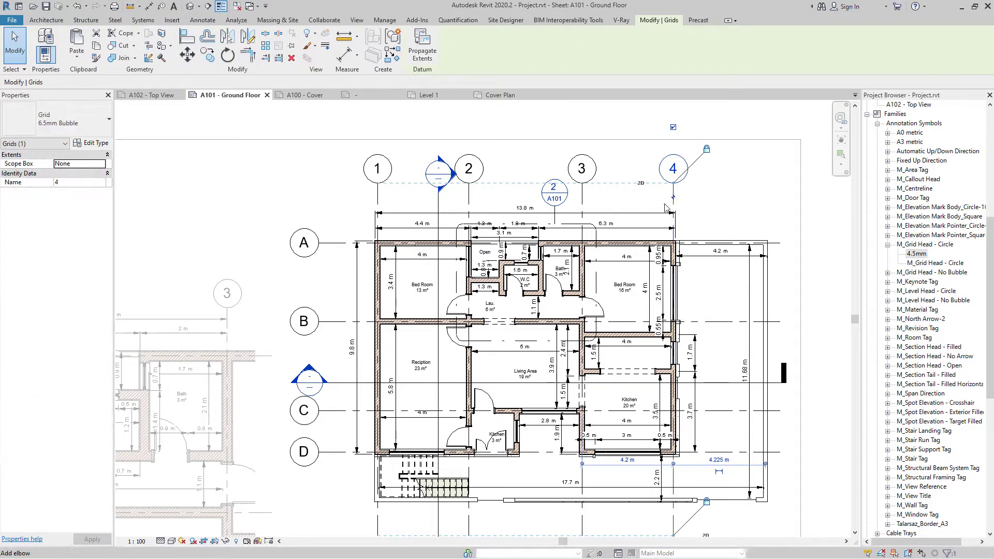
pyautogui.click(93, 144)
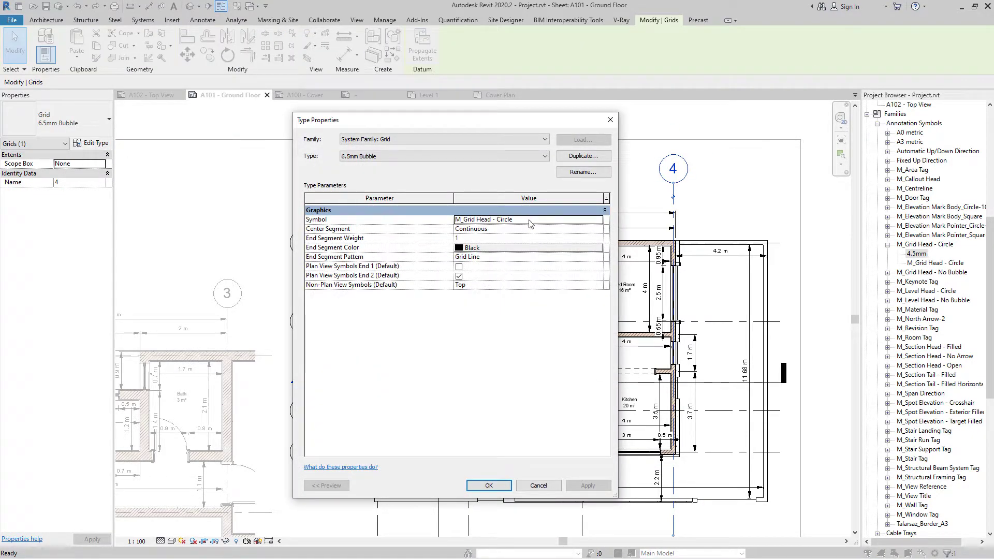
pyautogui.click(597, 220)
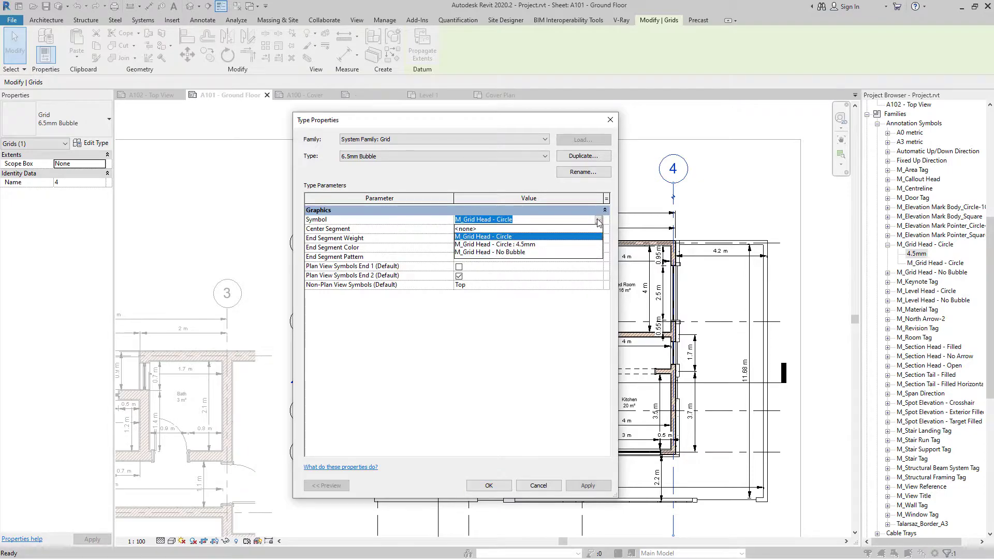
pyautogui.click(520, 245)
pyautogui.moveTo(518, 119); pyautogui.dragTo(323, 92)
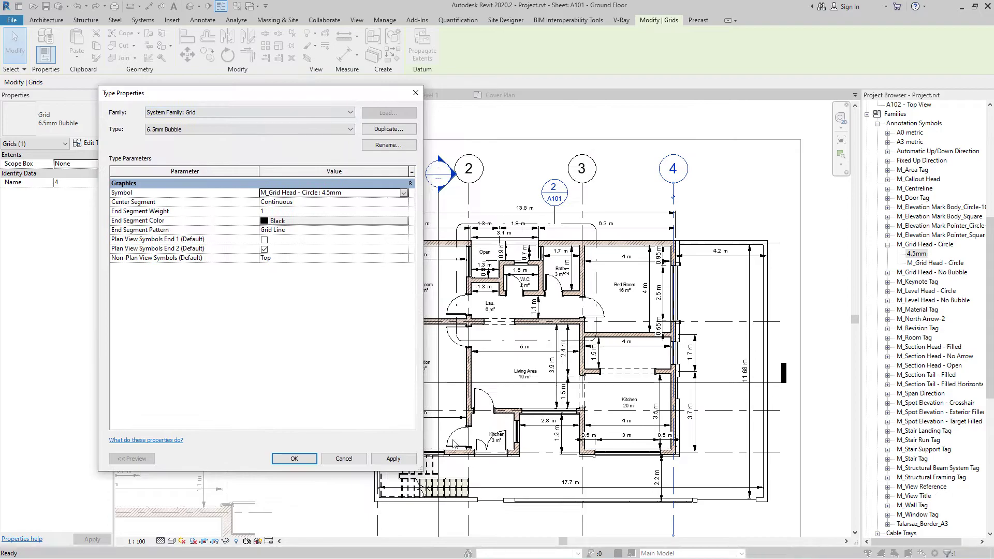
pyautogui.click(408, 458)
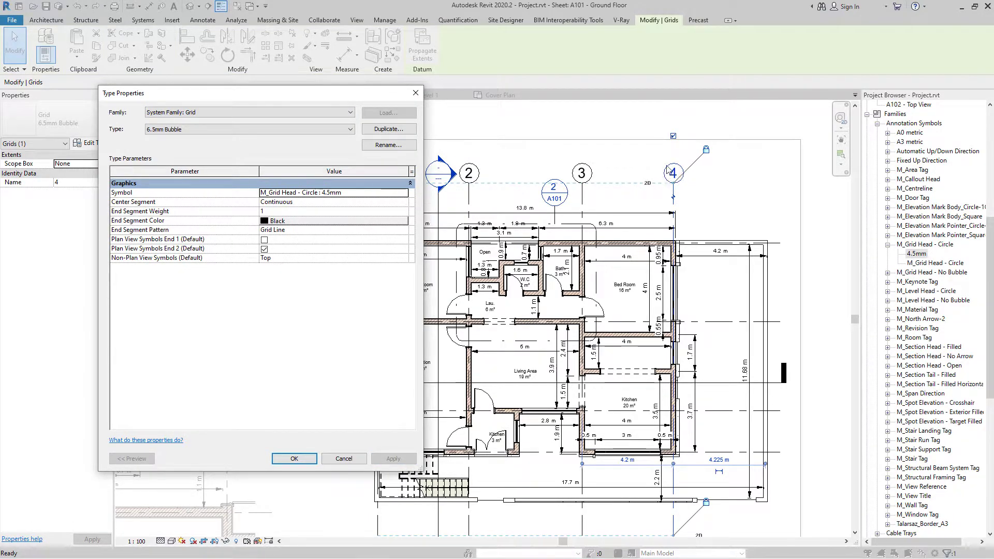
pyautogui.press('Return')
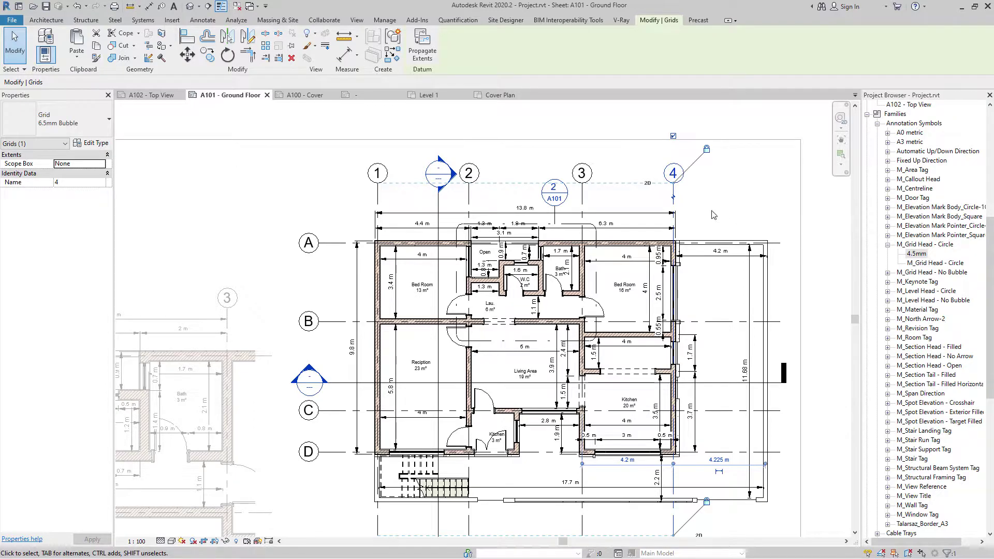
# - Open the M_Grid Head - Circle family for editing and duplicate its label's type under the name 3.5mm
pyautogui.rightClick(902, 246)
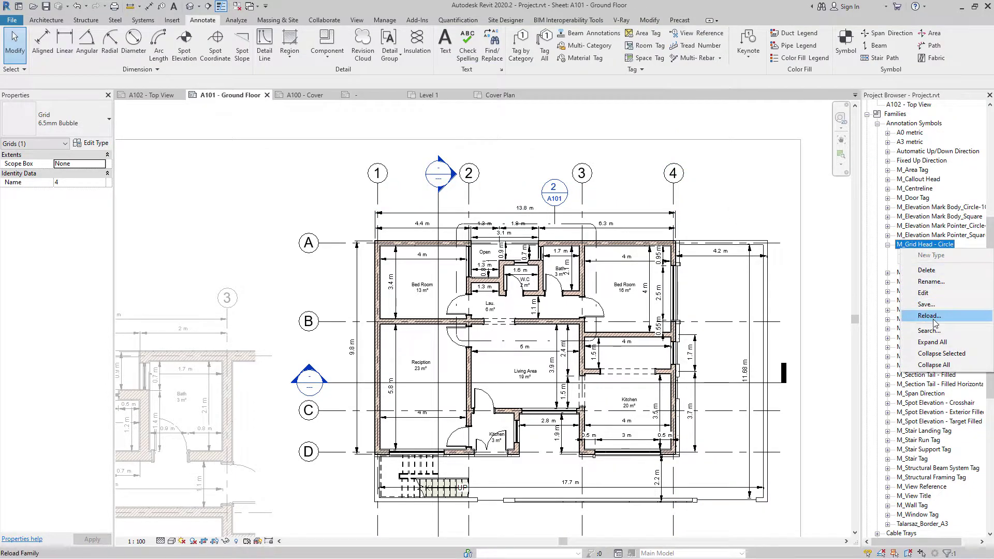
pyautogui.click(924, 293)
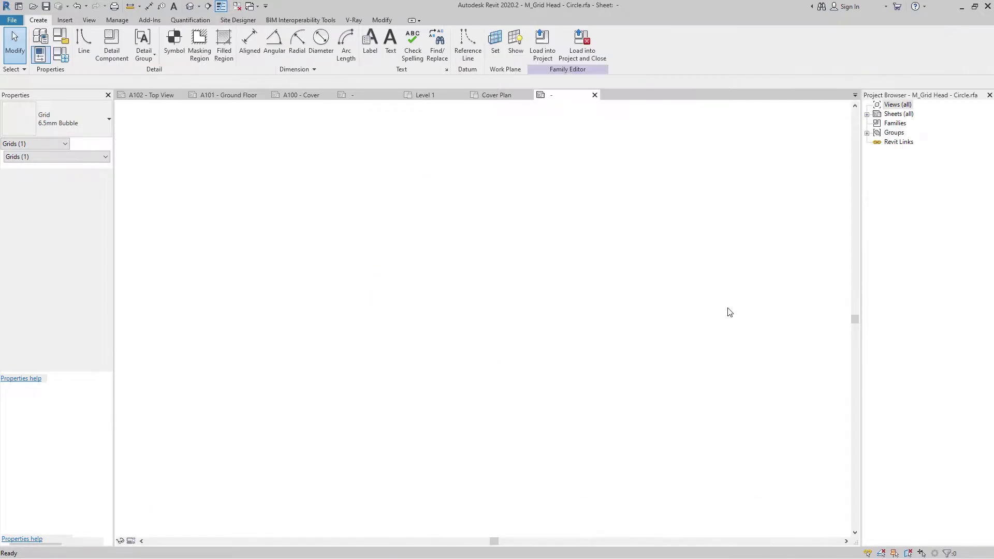
pyautogui.click(521, 293)
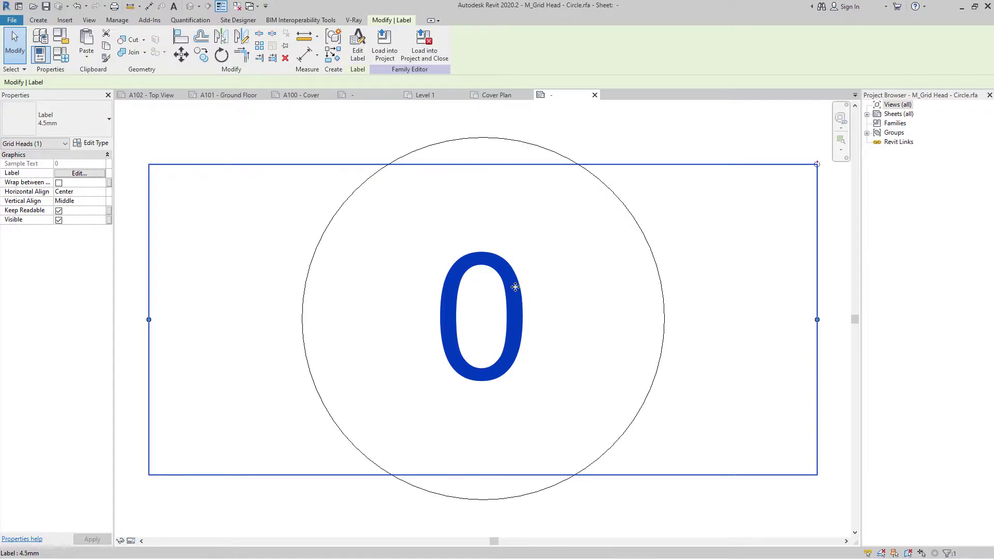
pyautogui.click(88, 119)
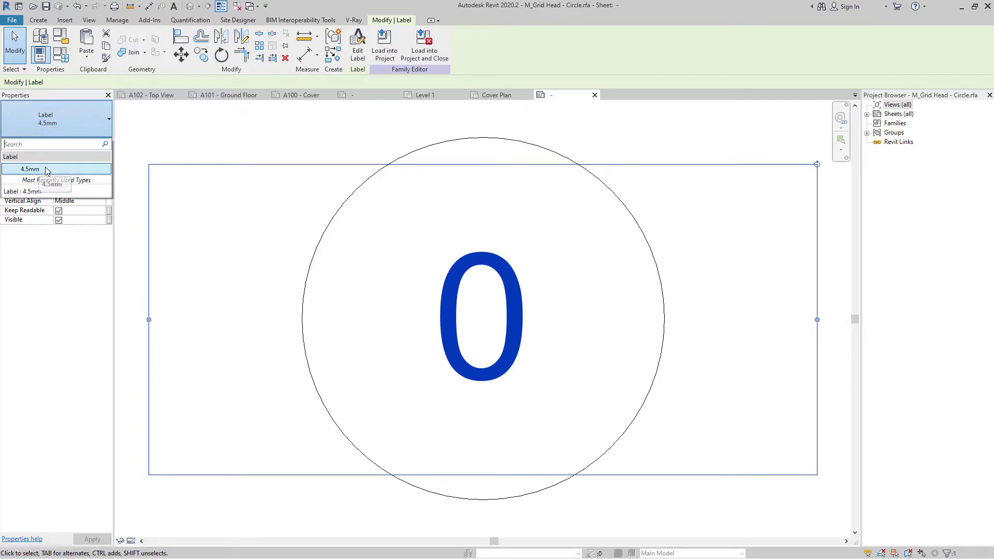
pyautogui.click(73, 130)
pyautogui.click(87, 144)
pyautogui.click(402, 130)
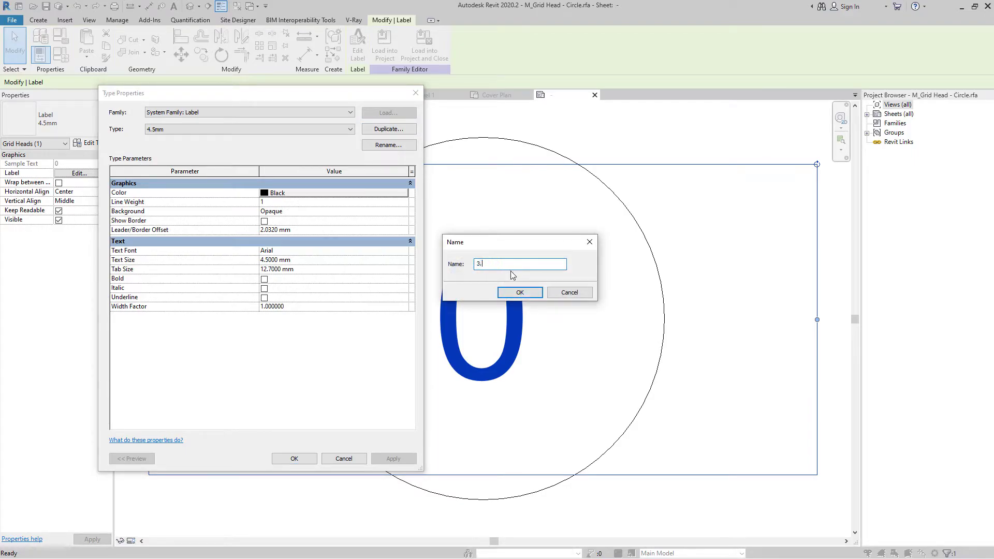
pyautogui.write('3.5mm')
pyautogui.click(520, 293)
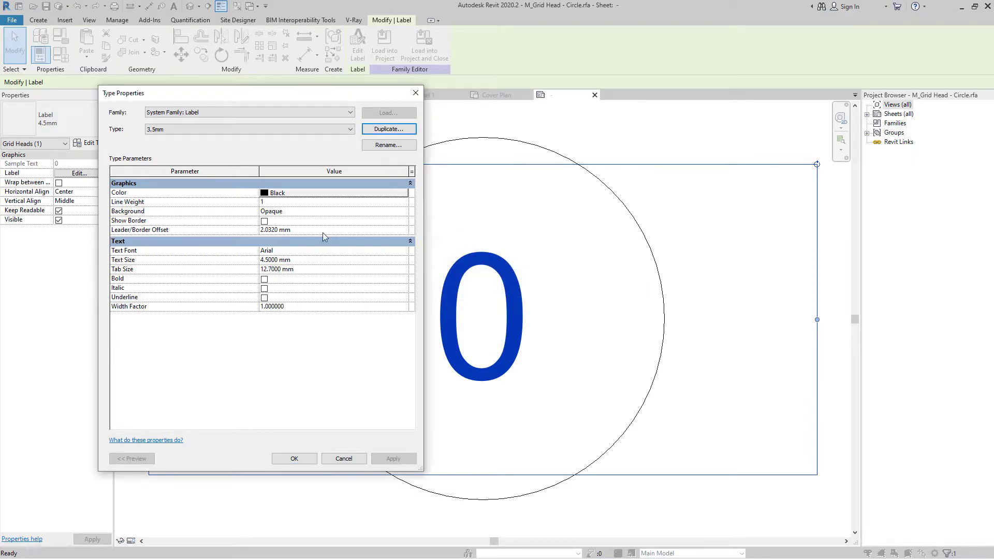
# - Set the 3.5mm label type's Text Size to 3.5 mm and its Leader/Border Offset to 0.3 mm, and accept the type properties
pyautogui.click(305, 260)
pyautogui.write('3.5')
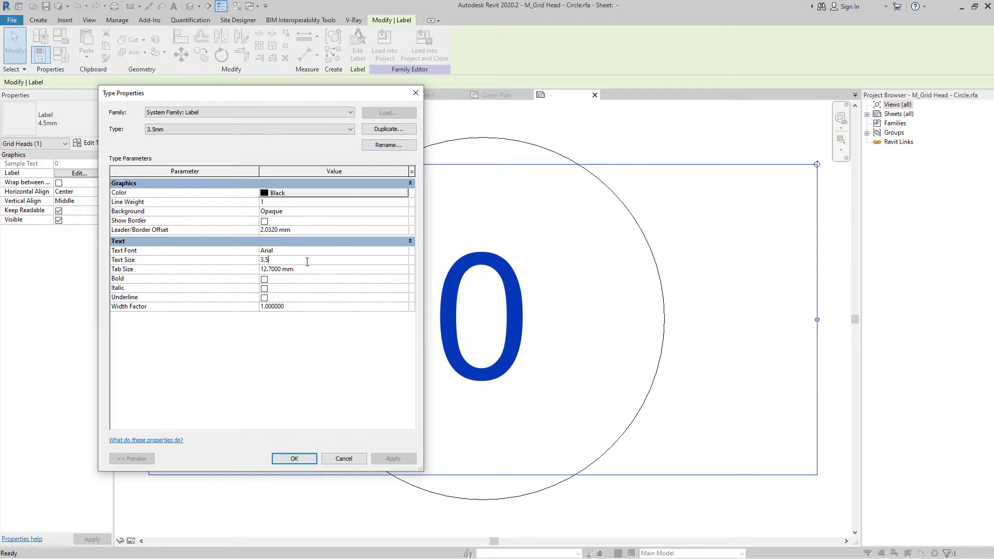
pyautogui.write('0.3')
pyautogui.click(295, 460)
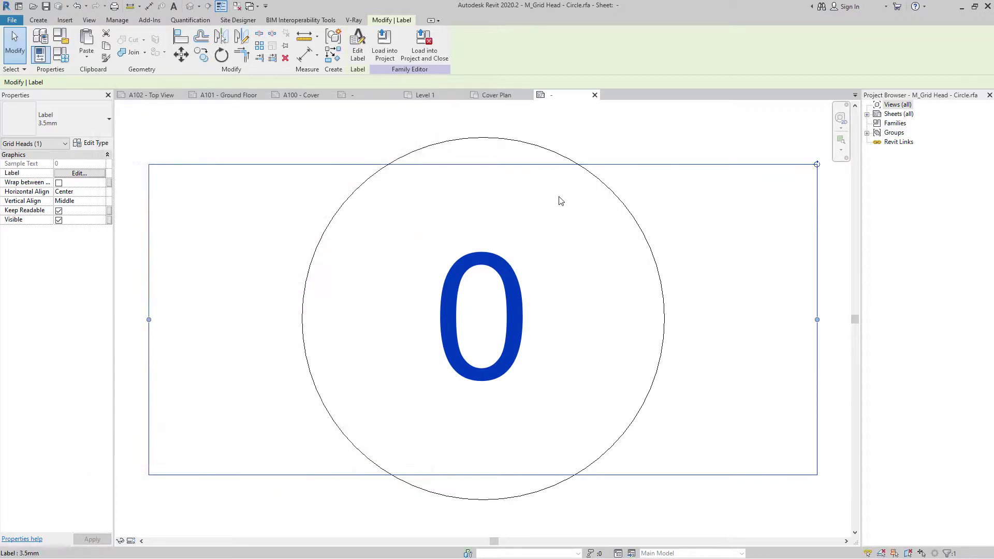
# - Narrow the grid number label's box to fit inside the circle and load the edited family into Project.rvt
pyautogui.moveTo(769, 319); pyautogui.dragTo(652, 320)
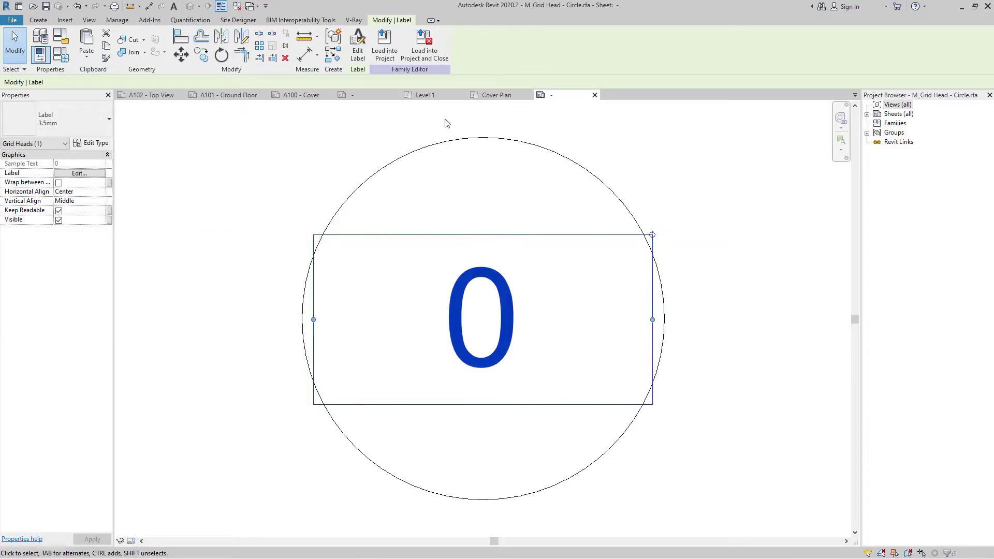
pyautogui.click(393, 47)
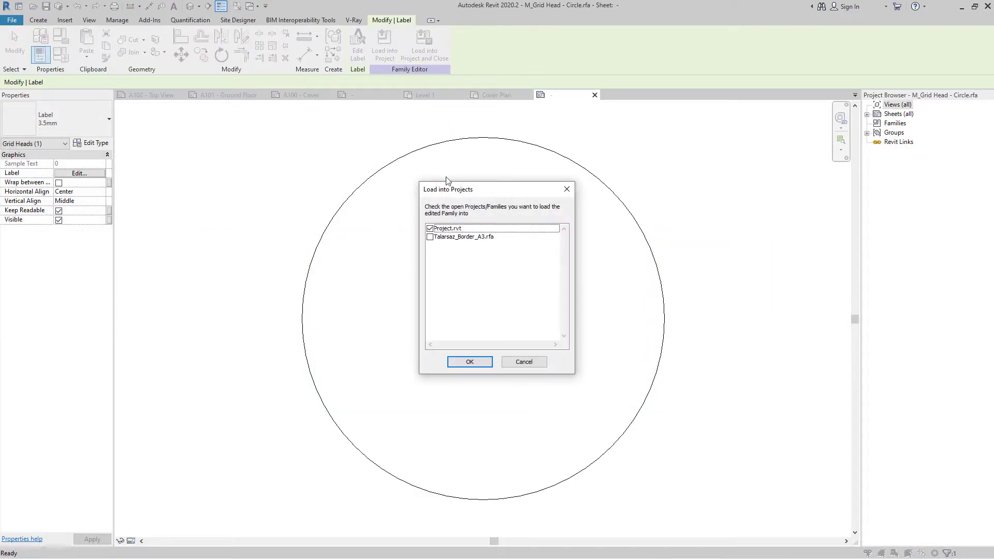
pyautogui.click(468, 362)
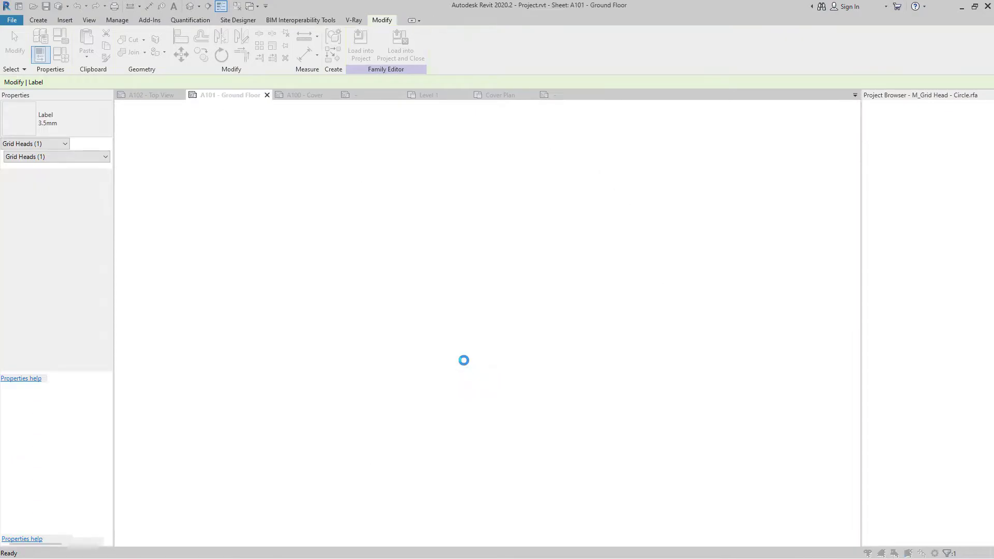
pyautogui.click(504, 258)
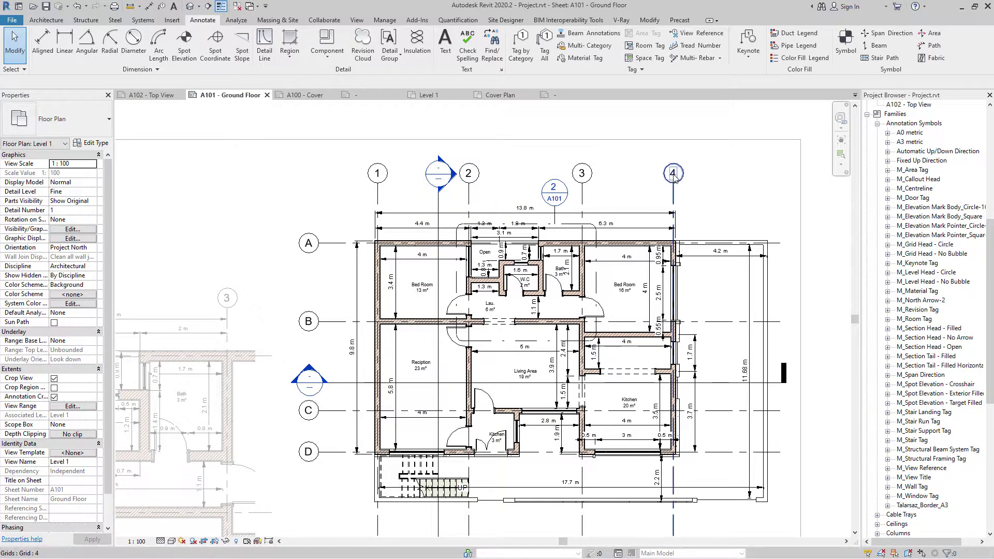
# - Pull the heads of grids A to D and 1 to 4 in the Level 1 view closer to the floor plan
pyautogui.moveTo(334, 245); pyautogui.dragTo(412, 199, button='middle')
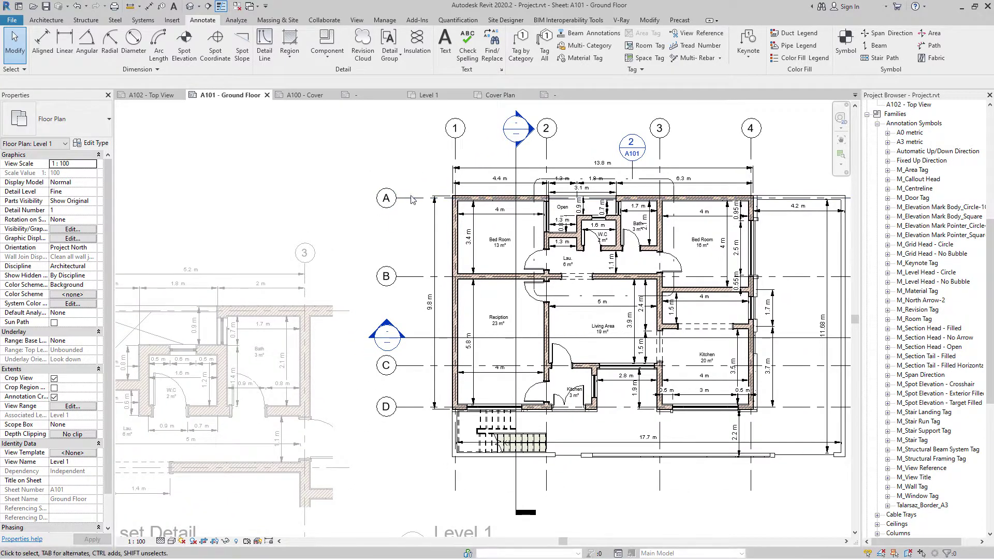
pyautogui.click(413, 200)
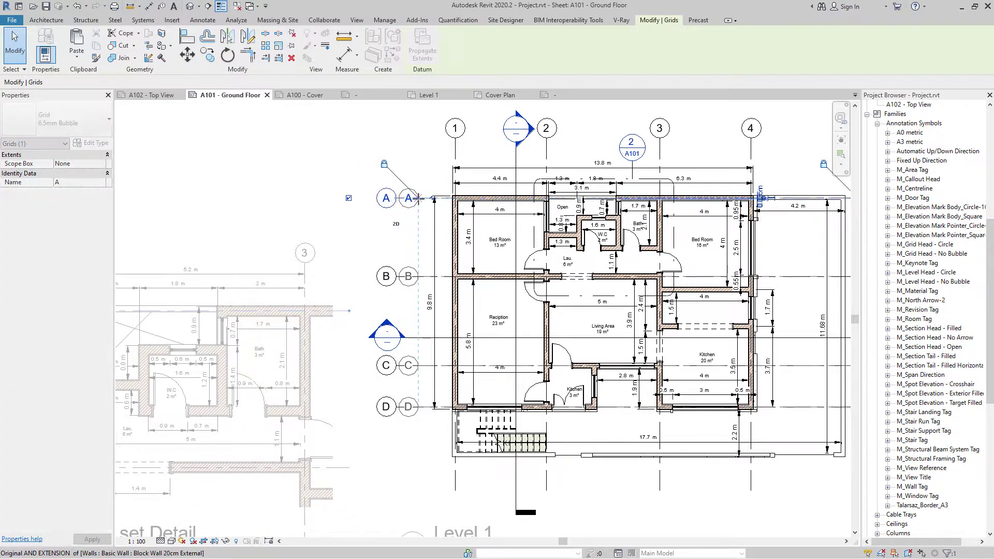
pyautogui.click(455, 147)
pyautogui.moveTo(456, 149); pyautogui.dragTo(455, 152)
pyautogui.click(781, 159)
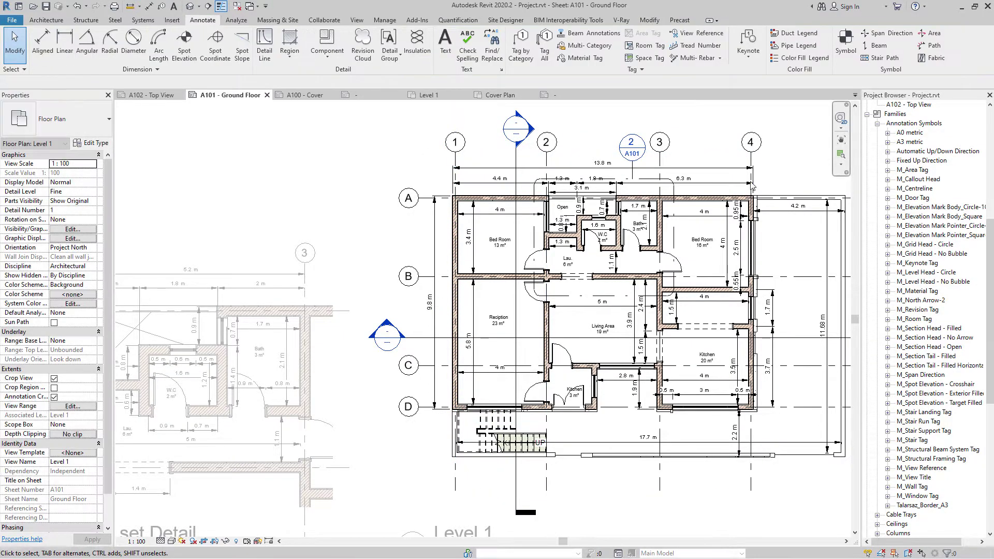
# - Deactivate the Level 1 view and return to the full Ground Floor sheet
pyautogui.scroll(-2, 754, 185)
pyautogui.scroll(2, 758, 279)
pyautogui.moveTo(758, 279); pyautogui.dragTo(706, 288, button='middle')
pyautogui.moveTo(454, 316); pyautogui.dragTo(632, 335, button='middle')
pyautogui.doubleClick(343, 176)
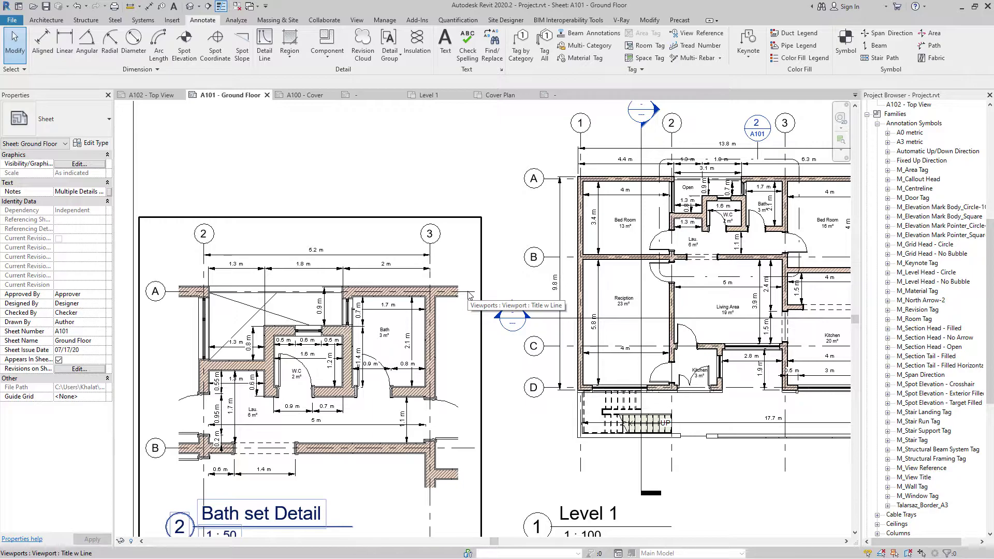
pyautogui.press('z')
pyautogui.press('f')
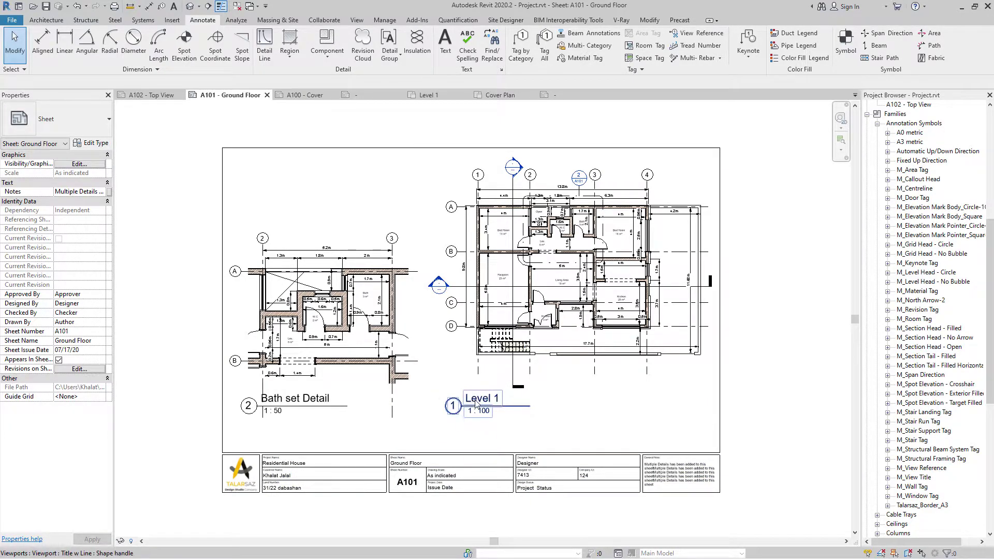
# - Review the type properties of the M_View Title annotation type and close them without changes
pyautogui.scroll(3, 472, 413)
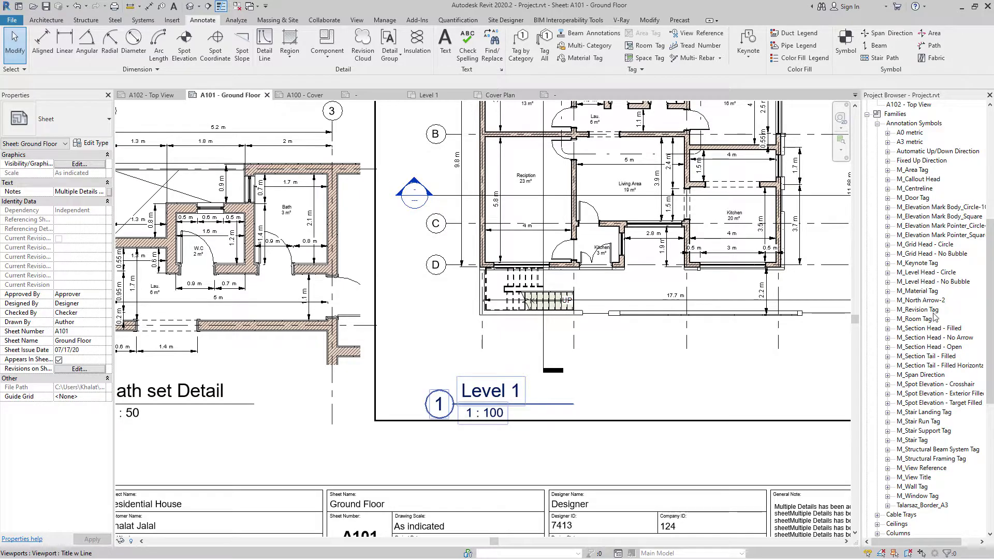
pyautogui.doubleClick(923, 477)
pyautogui.scroll(-1, 942, 477)
pyautogui.rightClick(927, 460)
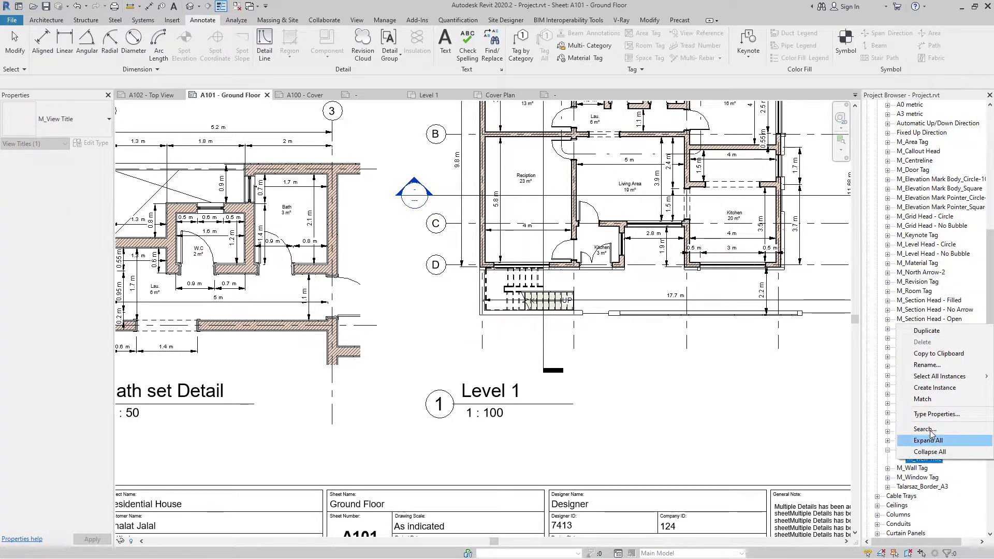
pyautogui.click(936, 414)
pyautogui.moveTo(276, 93); pyautogui.dragTo(435, 74)
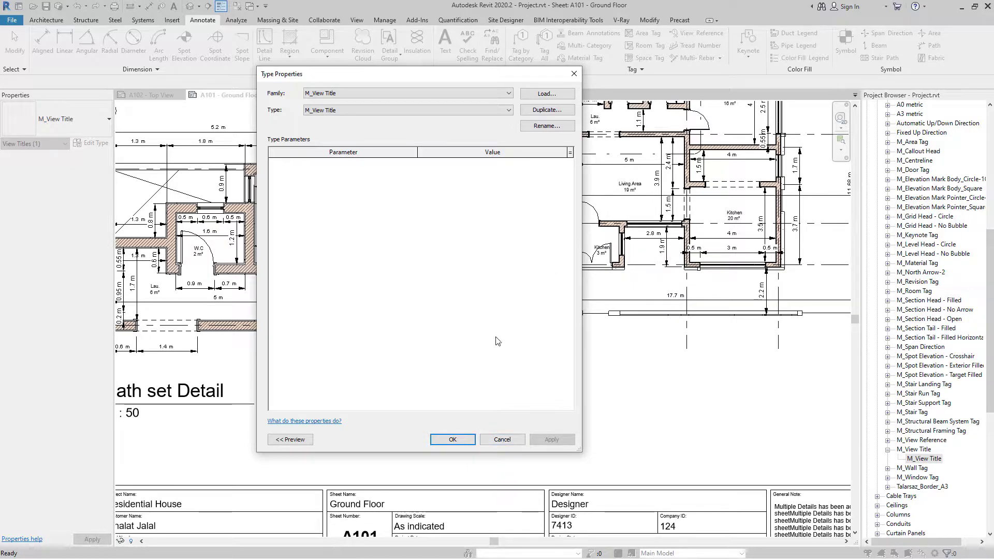
pyautogui.click(502, 439)
# - Open the M_View Title family for editing and compare its layout with the Level 1 view title on the Ground Floor sheet
pyautogui.rightClick(918, 450)
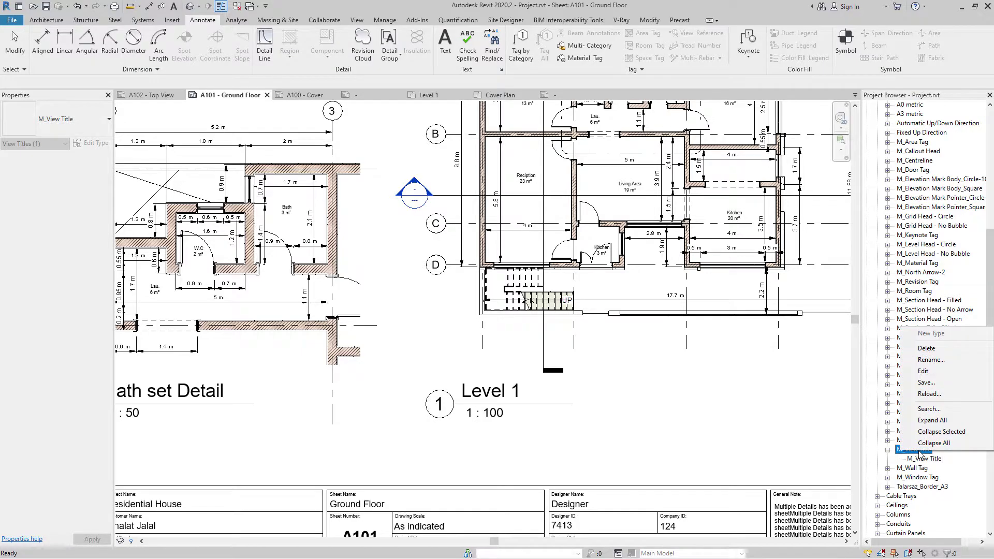
pyautogui.click(930, 374)
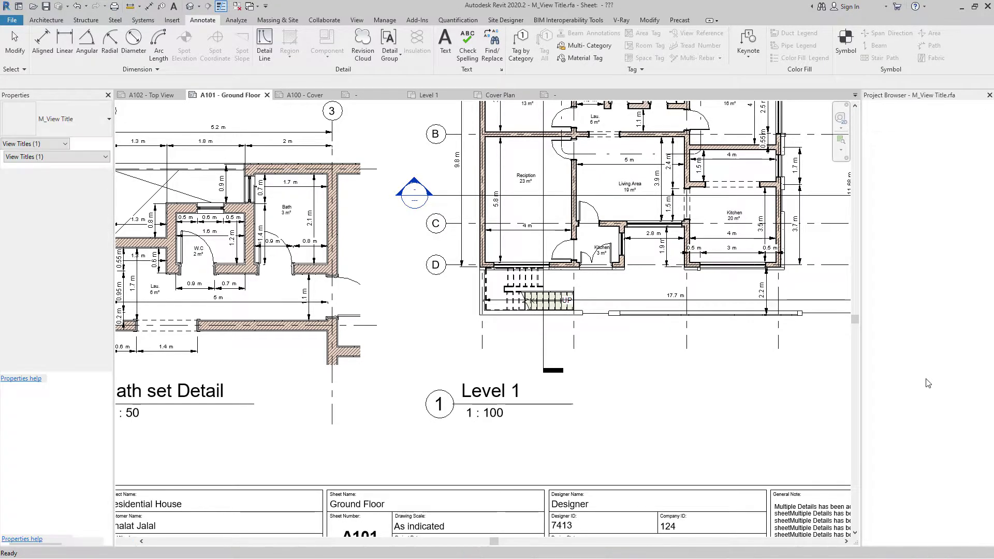
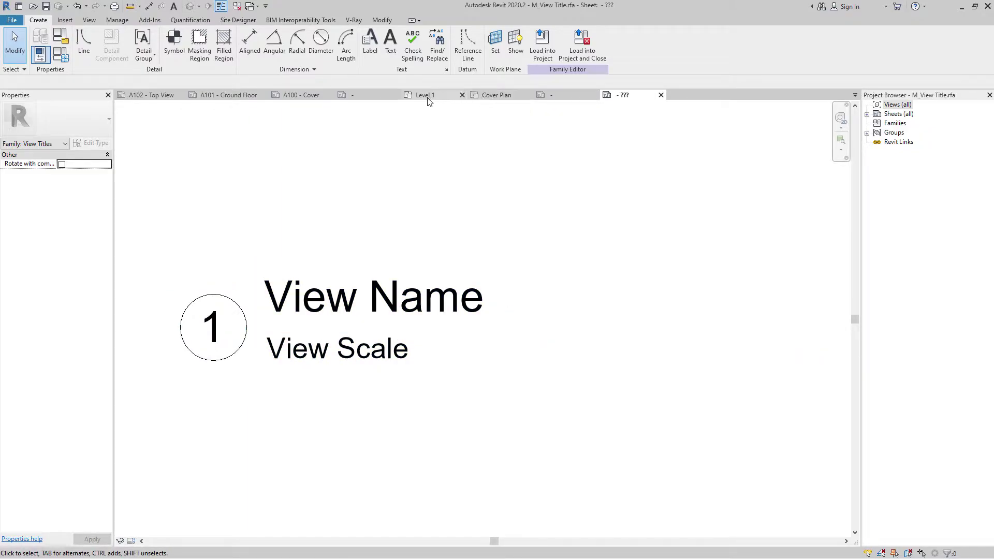
pyautogui.click(240, 93)
pyautogui.scroll(5, 450, 375)
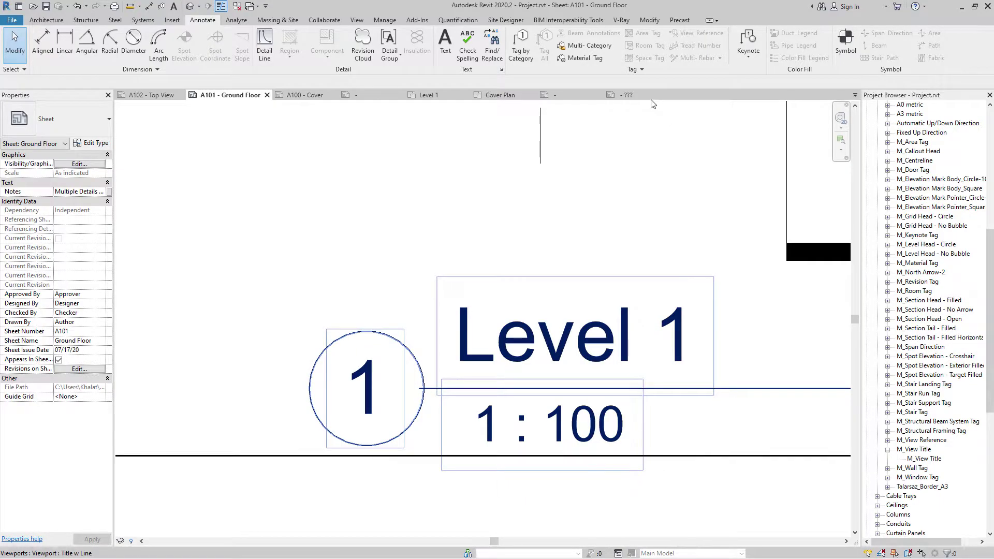
pyautogui.click(634, 95)
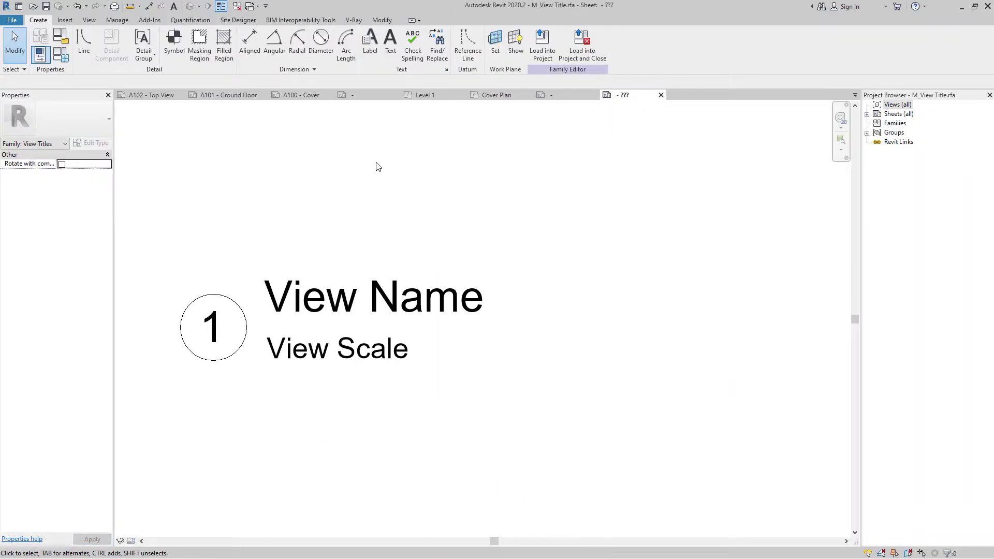
# - Turn on the visibility of the Reference Planes annotation category in the M_View Title family view
pyautogui.press('v')
pyautogui.press('g')
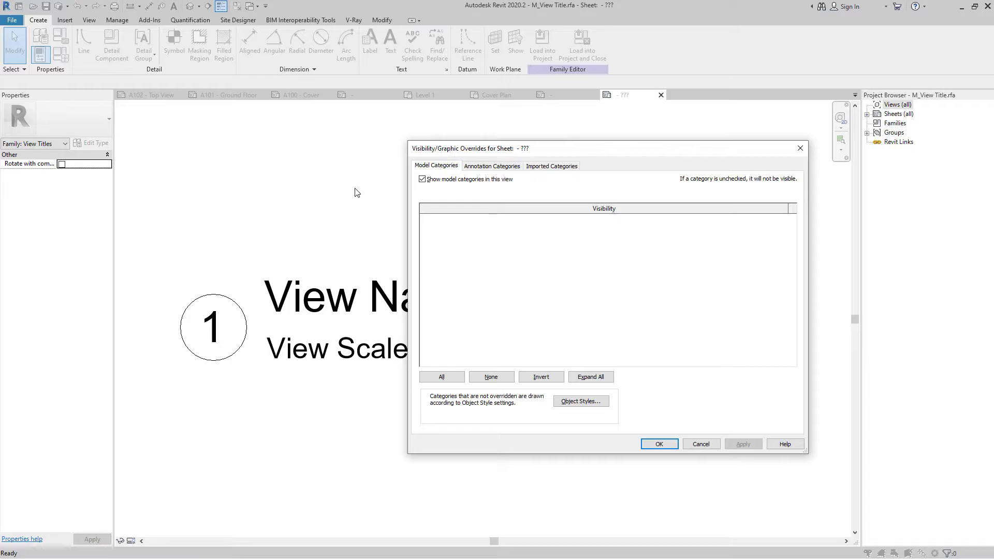
pyautogui.press('Escape')
pyautogui.press('v')
pyautogui.press('g')
pyautogui.click(493, 166)
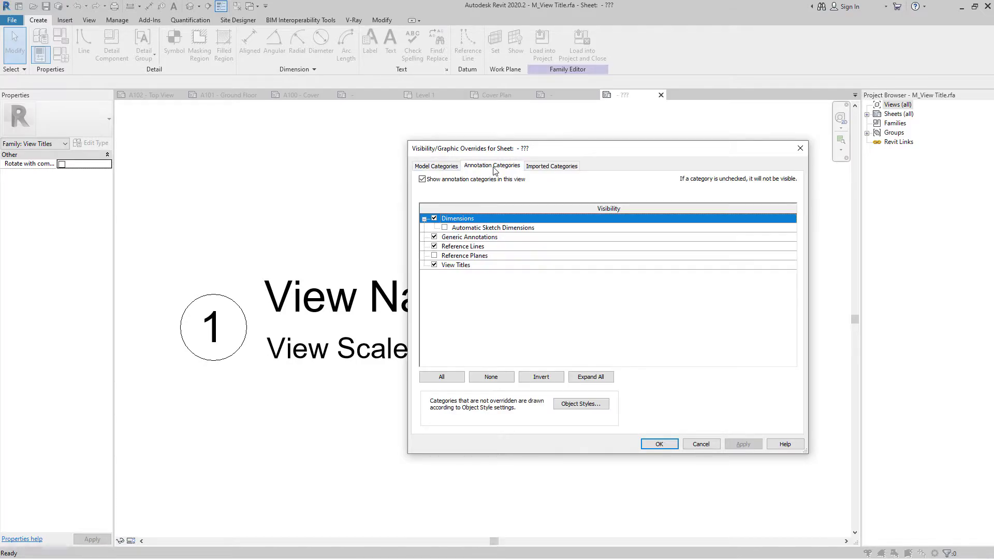
pyautogui.click(434, 256)
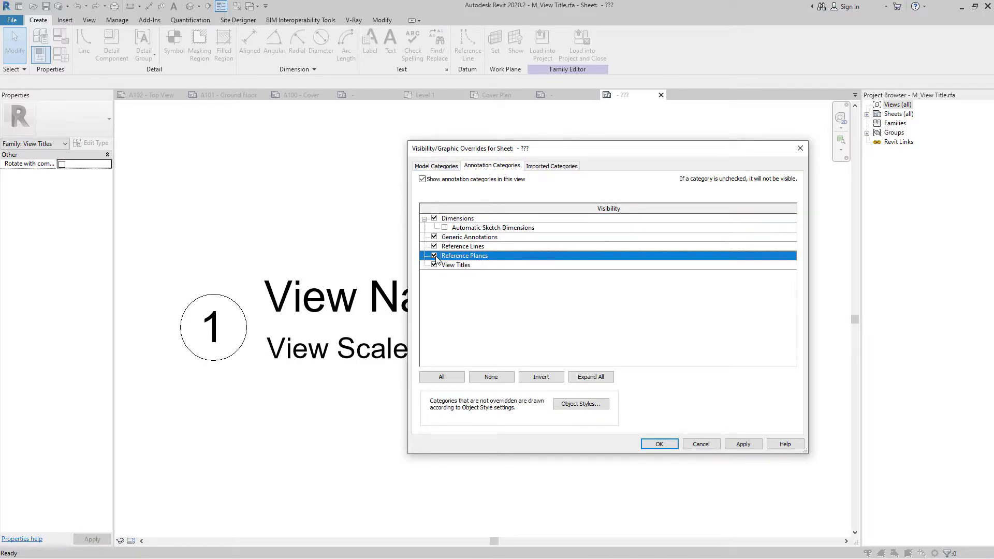
pyautogui.click(658, 443)
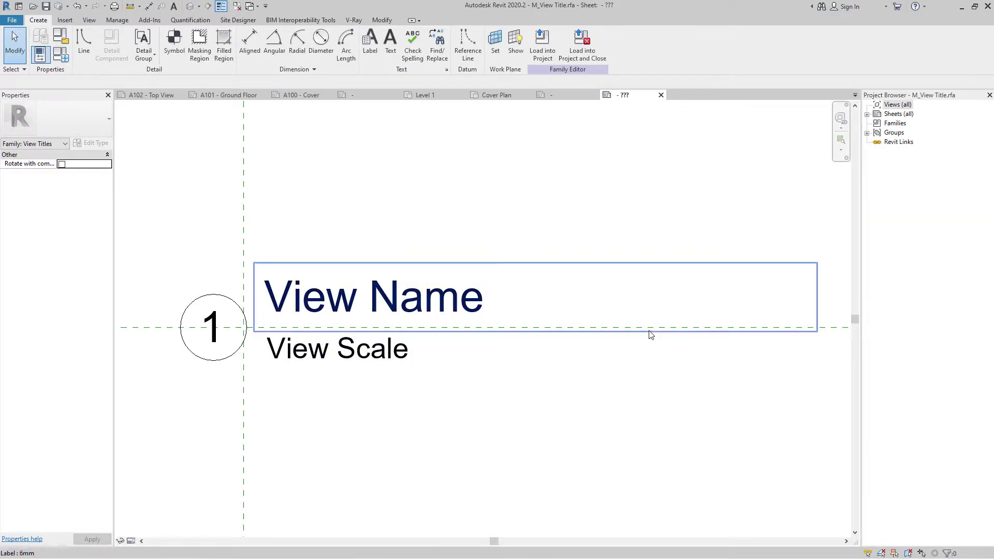
# - Examine the reference planes around the view title's number circle and compare them with the start of the Level 1 title line on the sheet
pyautogui.click(810, 330)
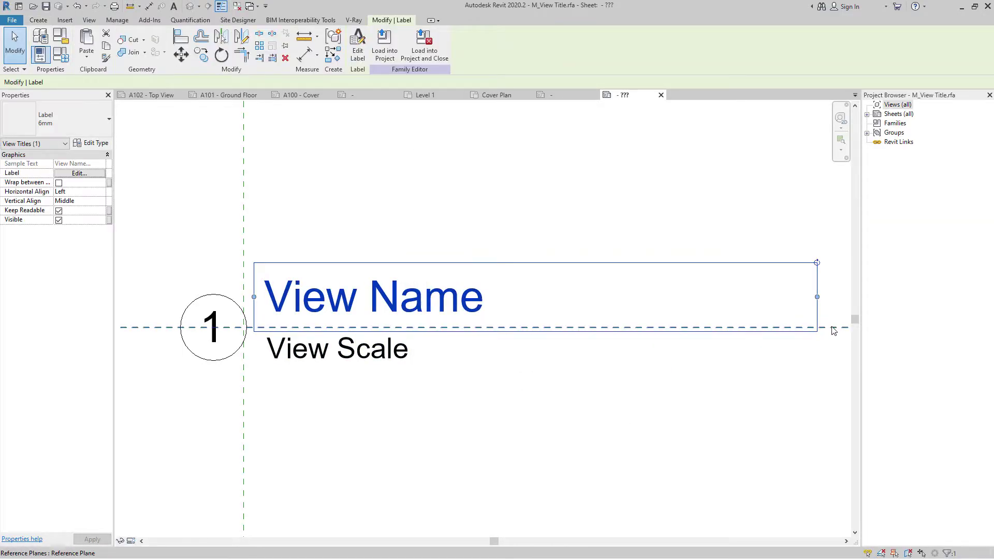
pyautogui.click(833, 328)
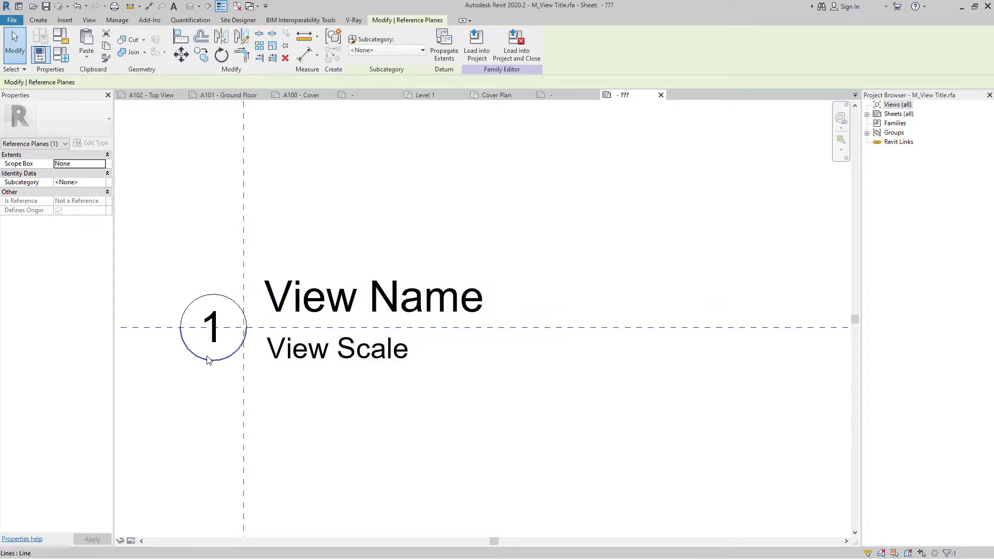
pyautogui.scroll(2, 208, 356)
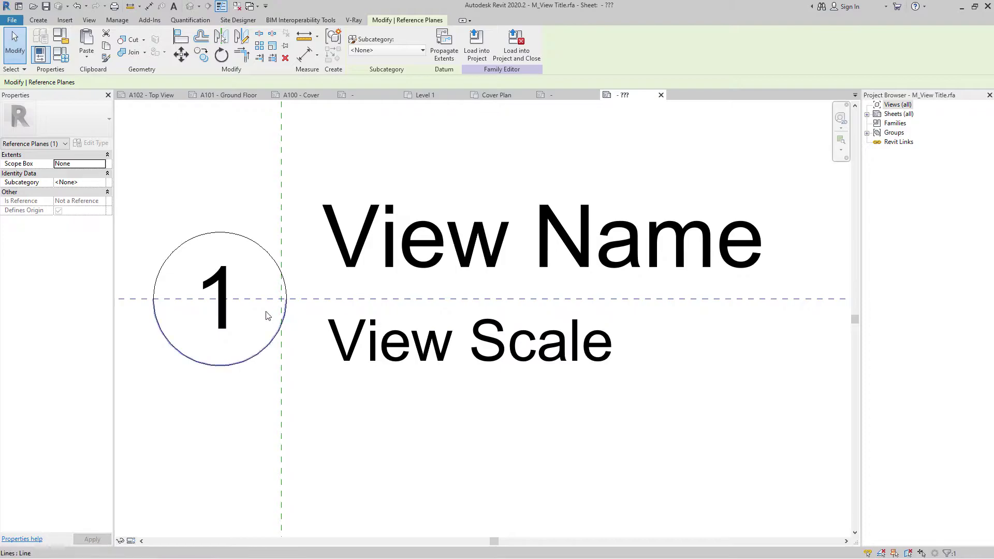
pyautogui.scroll(2, 275, 311)
pyautogui.scroll(1, 316, 291)
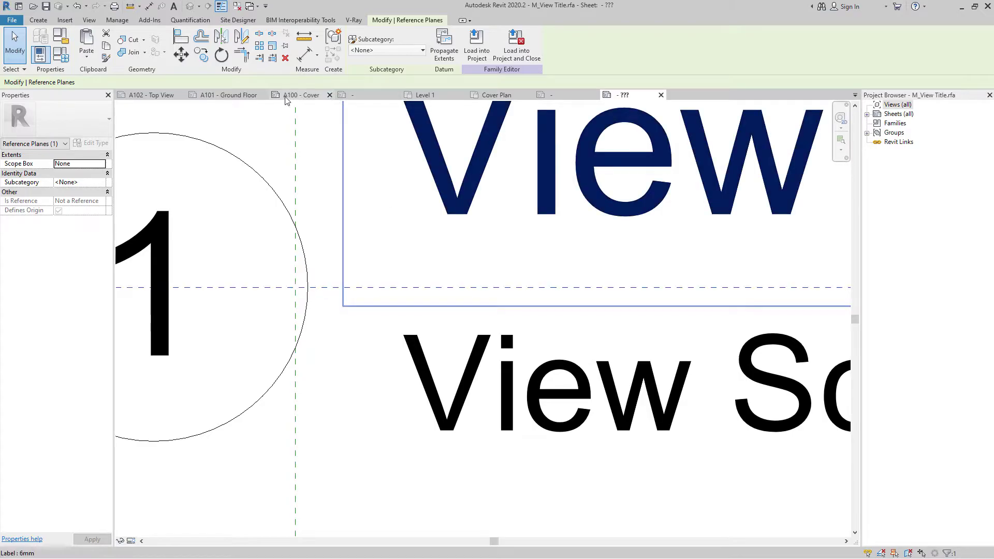
pyautogui.click(236, 96)
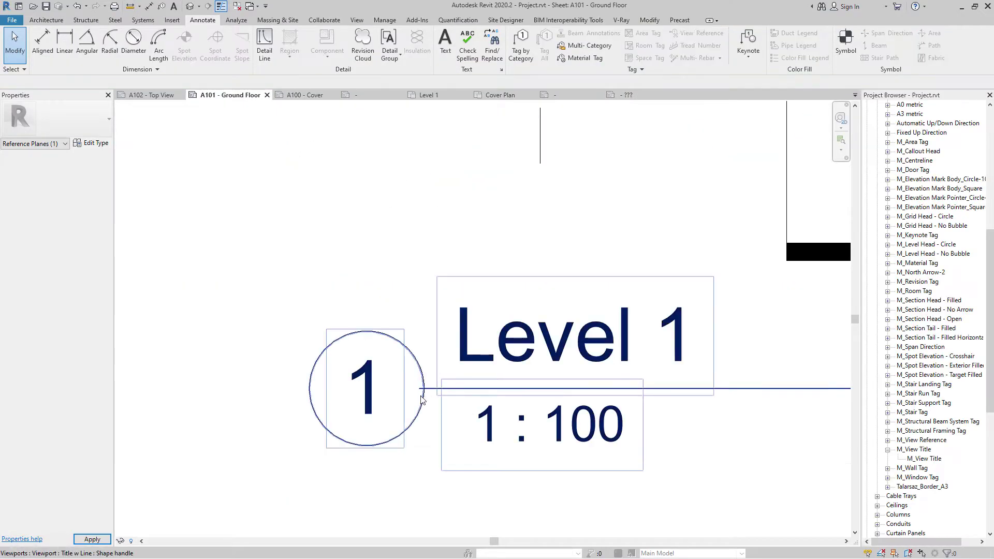
pyautogui.scroll(4, 402, 387)
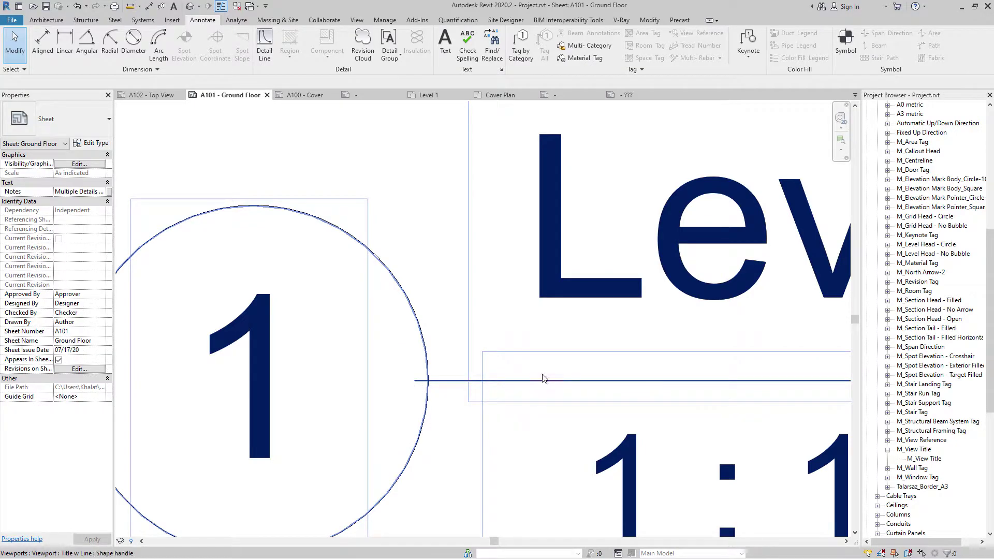
# - Return to the M_View Title family and change the View Name label to the 4mm type
pyautogui.click(628, 97)
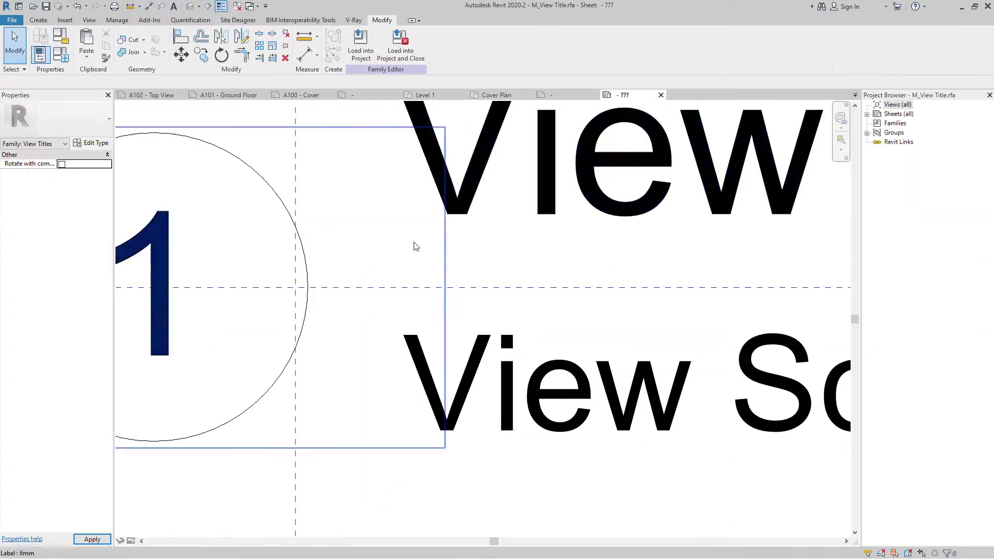
pyautogui.scroll(-4, 393, 277)
pyautogui.scroll(1, 506, 373)
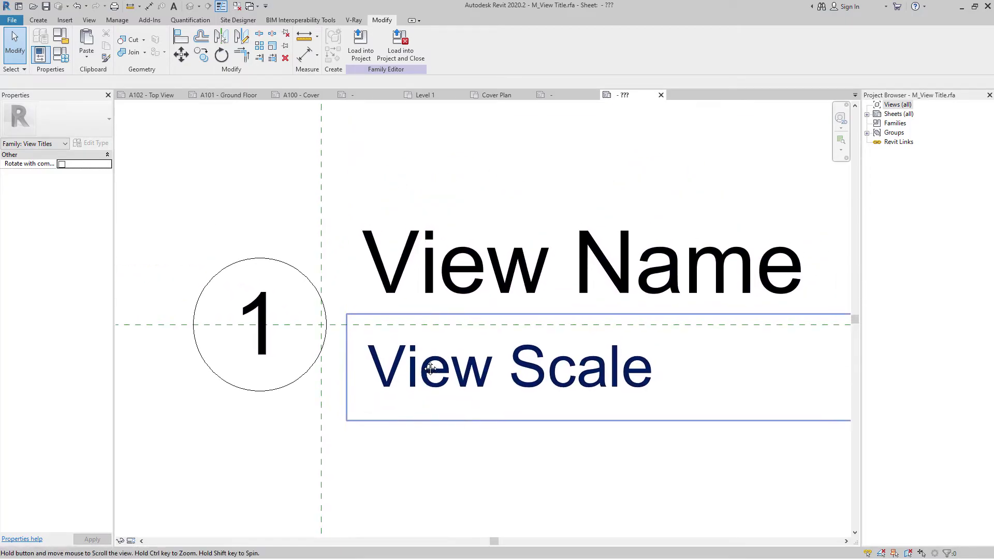
pyautogui.click(471, 262)
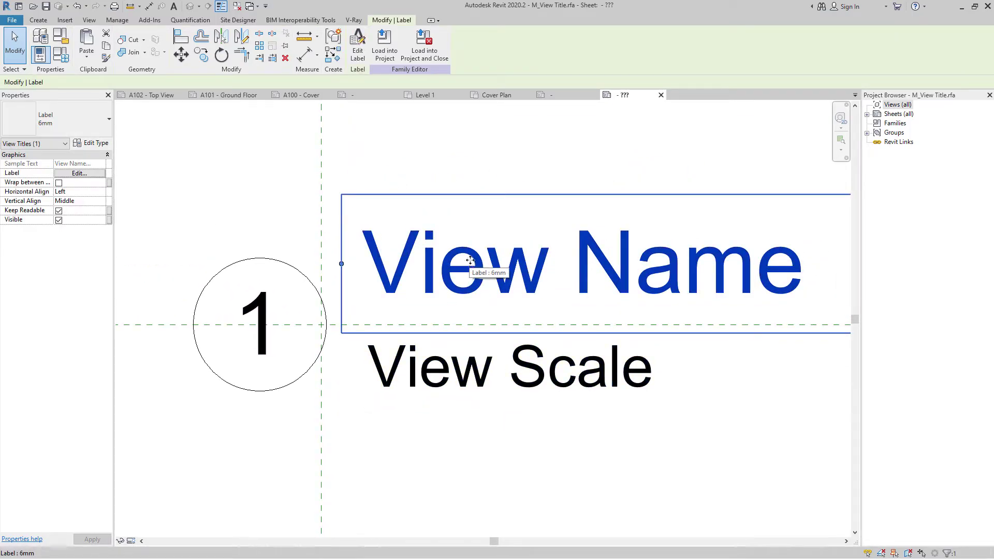
pyautogui.click(107, 122)
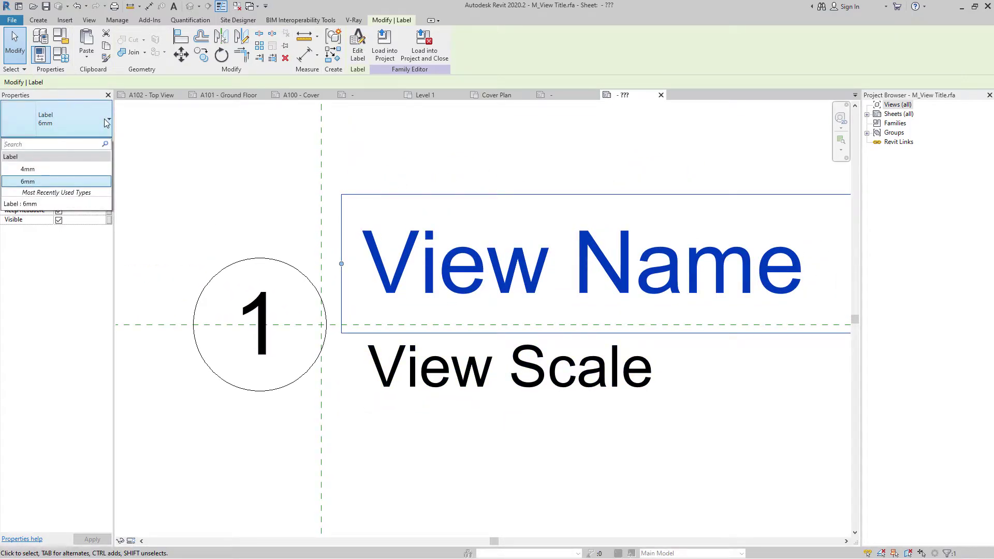
pyautogui.click(27, 171)
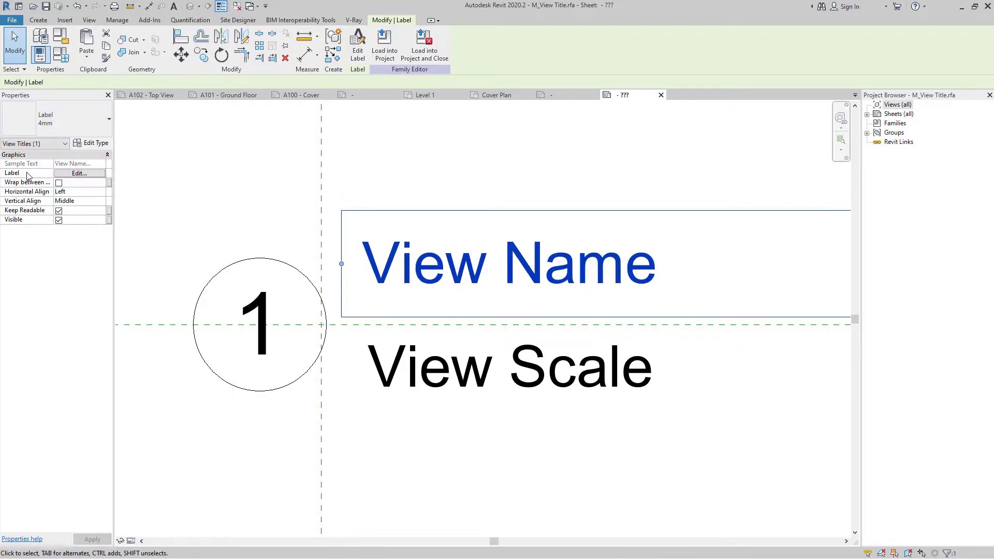
# - Set the Leader/Border Offset of the 4mm label type to 0.3 mm
pyautogui.click(92, 142)
pyautogui.click(467, 212)
pyautogui.write('0.3')
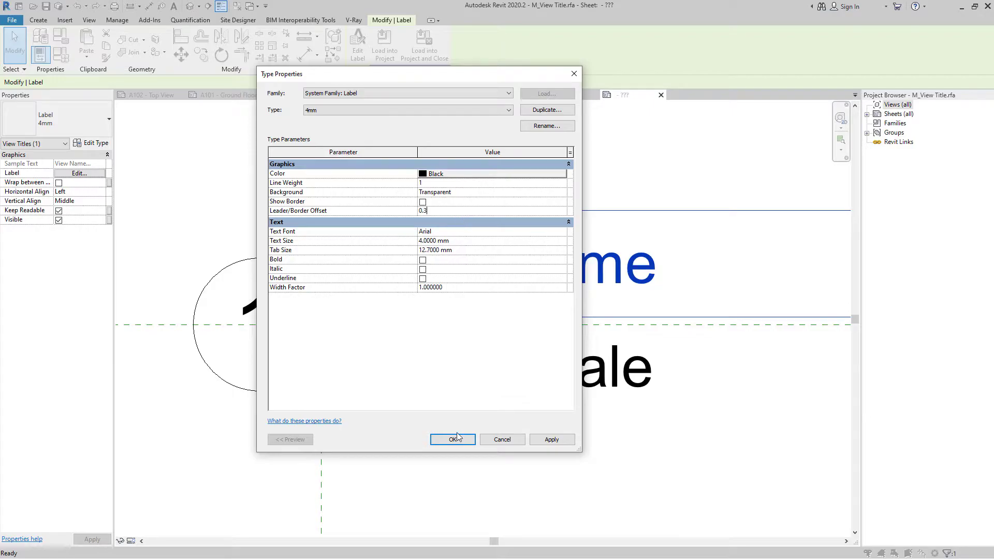
pyautogui.click(453, 439)
# - Move the View Name label down to just above the horizontal reference plane and left-align the View Scale label beneath it
pyautogui.moveTo(440, 266); pyautogui.dragTo(433, 283)
pyautogui.moveTo(470, 306); pyautogui.dragTo(465, 321)
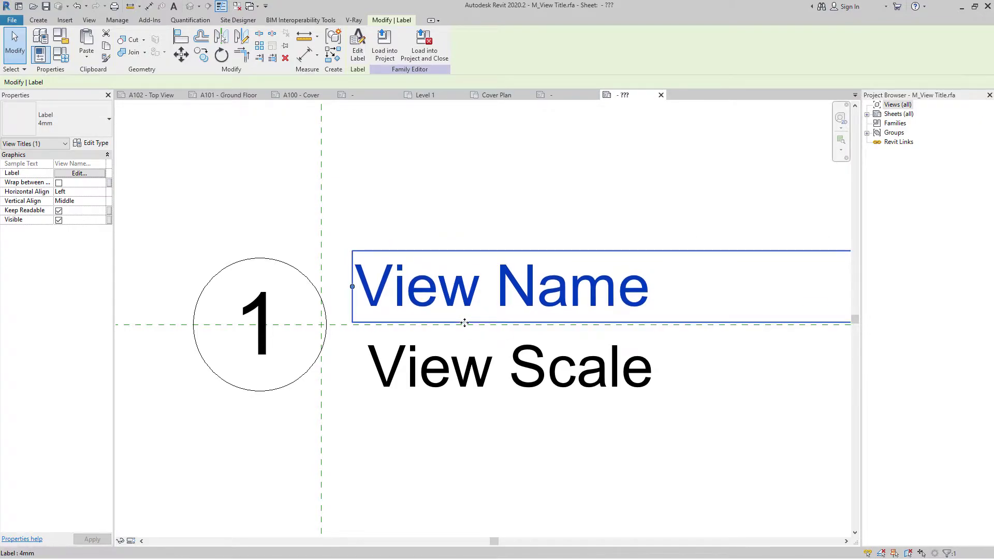
pyautogui.click(517, 461)
pyautogui.moveTo(411, 368); pyautogui.dragTo(406, 367)
pyautogui.click(463, 444)
# - Duplicate the View Scale label's type as 2.5mm and set its text size to 2.5 mm
pyautogui.click(471, 381)
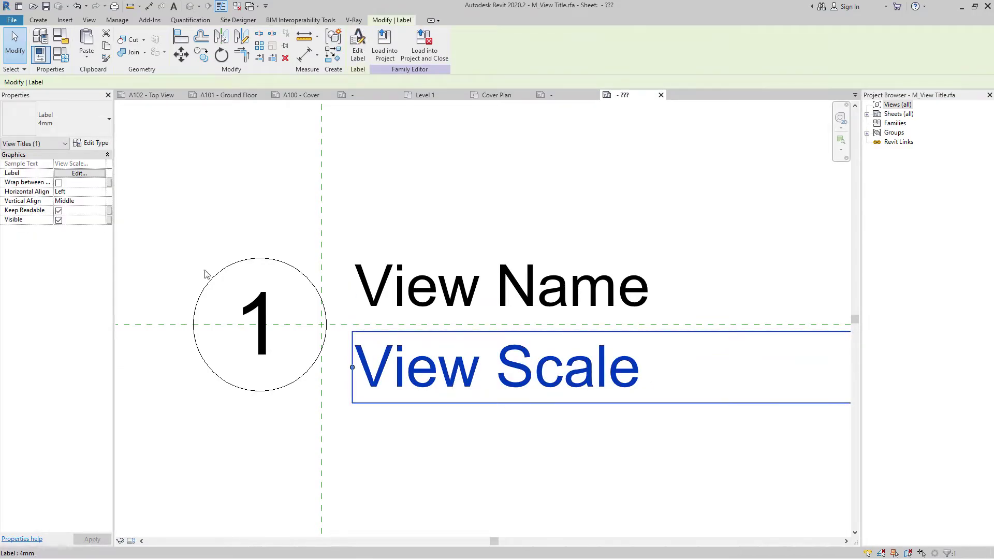
pyautogui.click(88, 145)
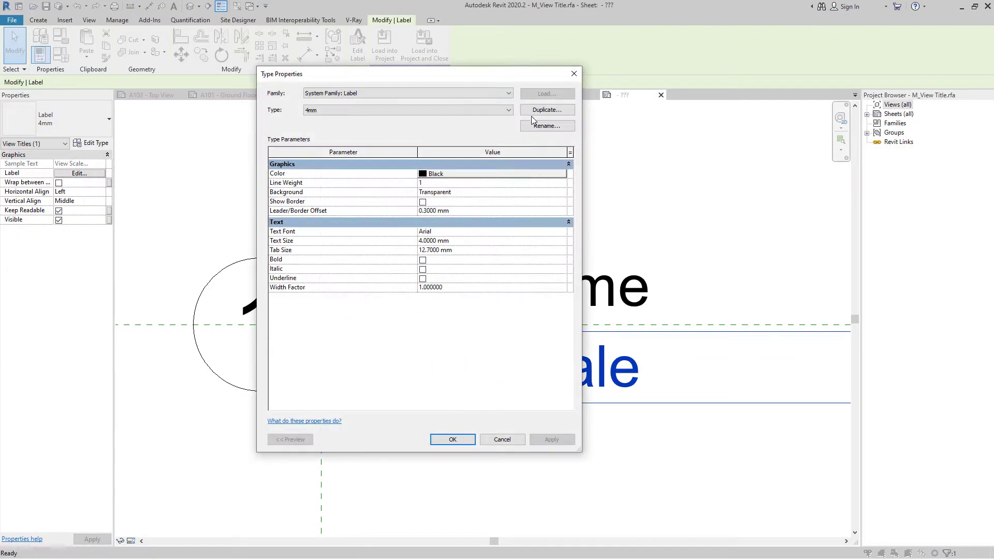
pyautogui.click(548, 110)
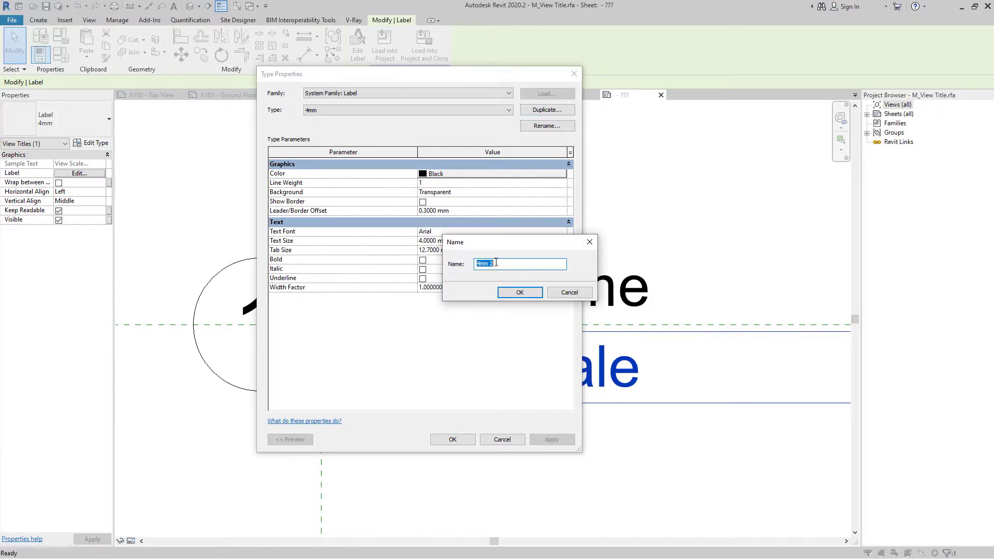
pyautogui.click(520, 293)
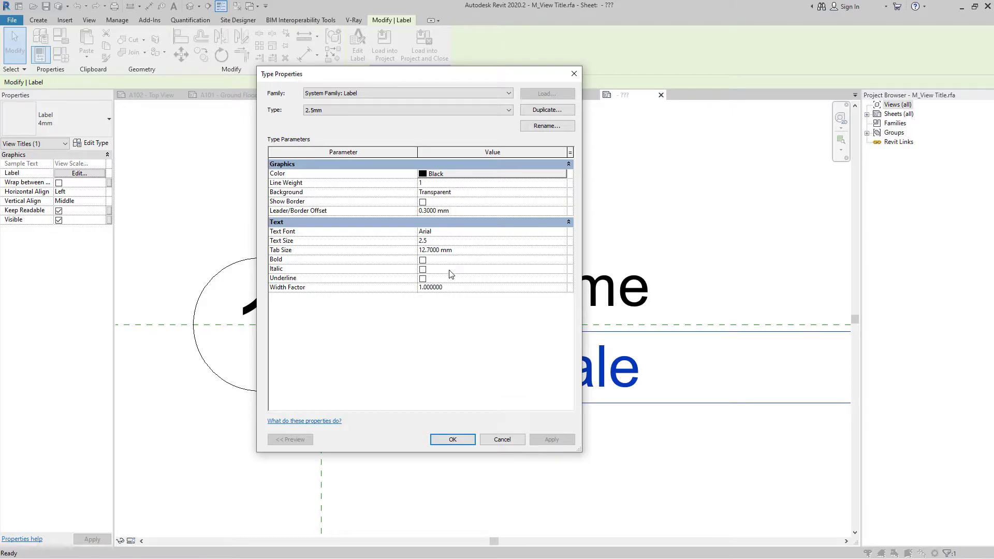
pyautogui.click(452, 440)
# - Bring the View Scale and View Name labels closer to the horizontal reference plane between them
pyautogui.moveTo(416, 368); pyautogui.dragTo(416, 359)
pyautogui.click(397, 287)
pyautogui.click(397, 286)
pyautogui.click(405, 359)
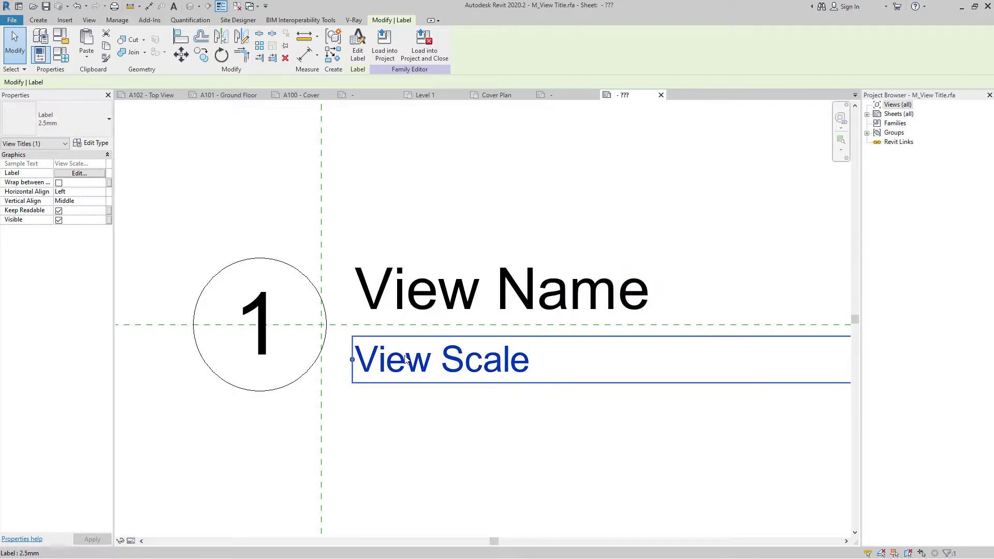
pyautogui.click(414, 398)
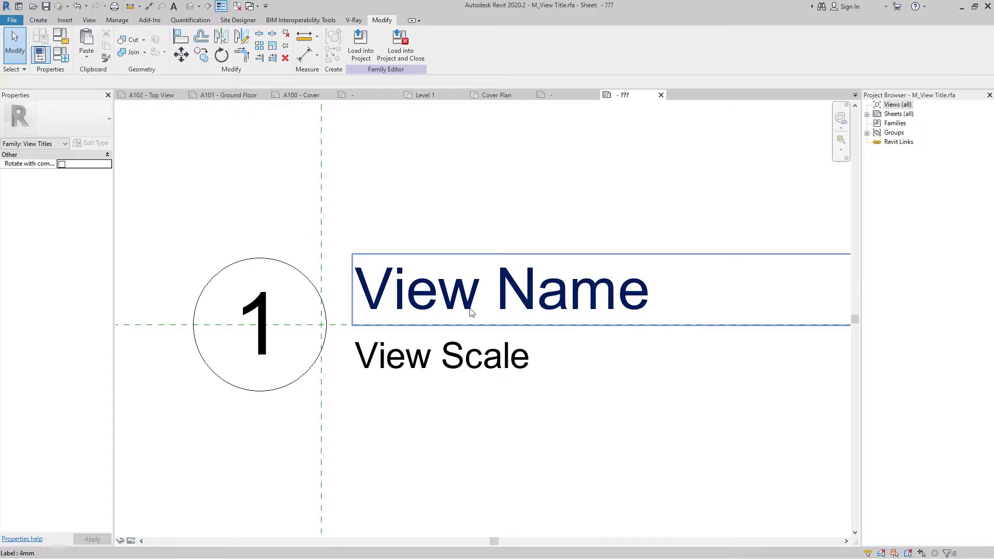
# - Change the number label in the circle to the 4mm type and narrow its text box
pyautogui.click(261, 303)
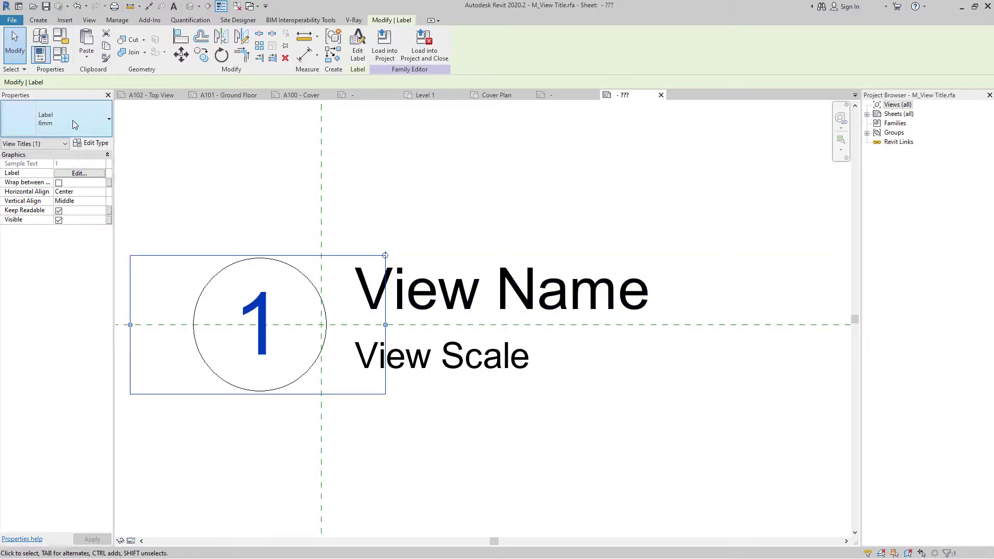
pyautogui.click(72, 121)
pyautogui.click(62, 196)
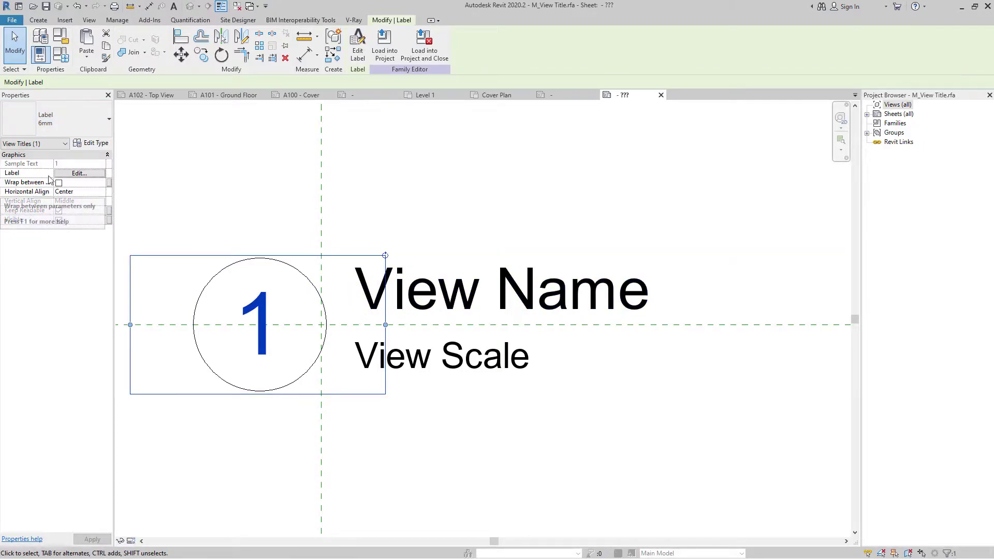
pyautogui.click(77, 124)
pyautogui.click(60, 184)
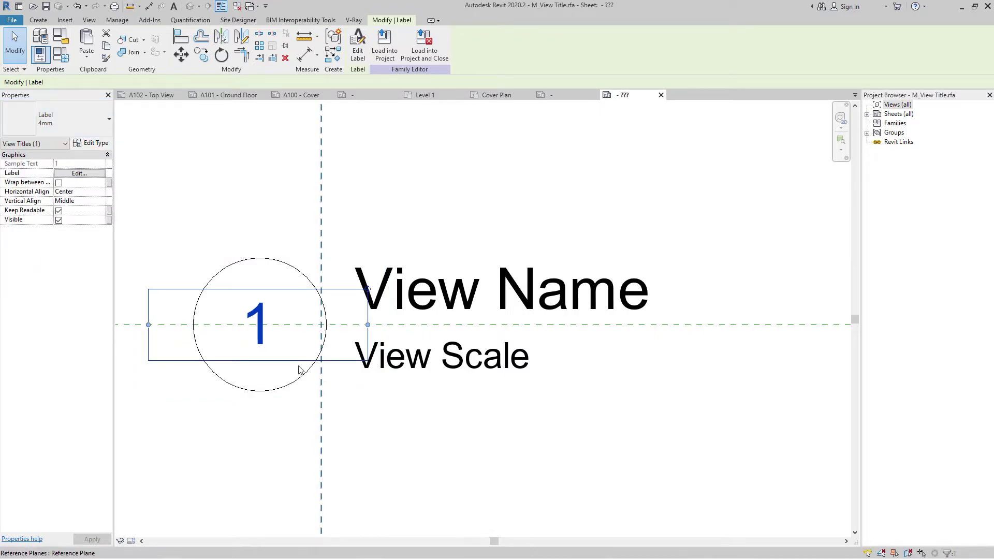
pyautogui.moveTo(368, 325); pyautogui.dragTo(297, 325)
# - Set the radius of the arcs forming the number circle to 4.5 mm
pyautogui.click(310, 284)
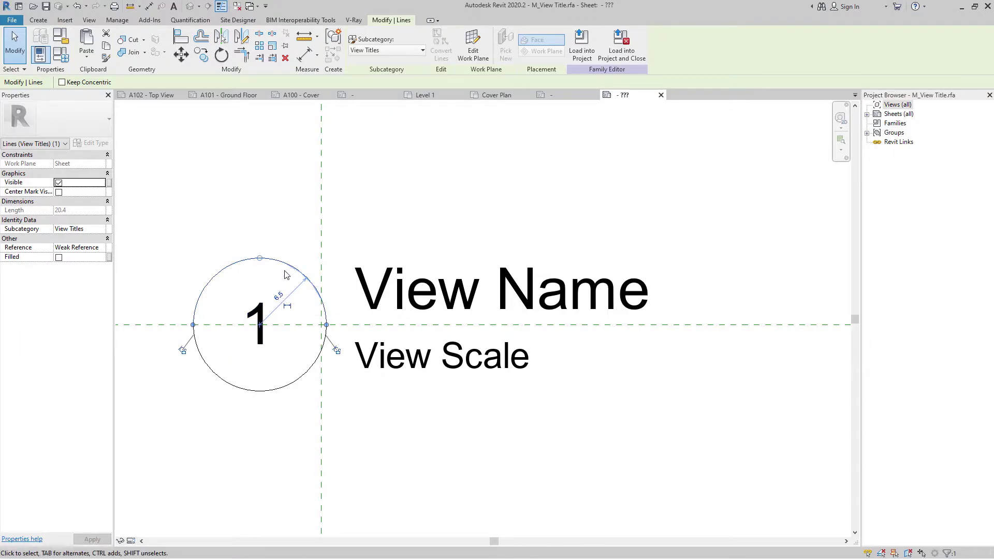
pyautogui.click(279, 298)
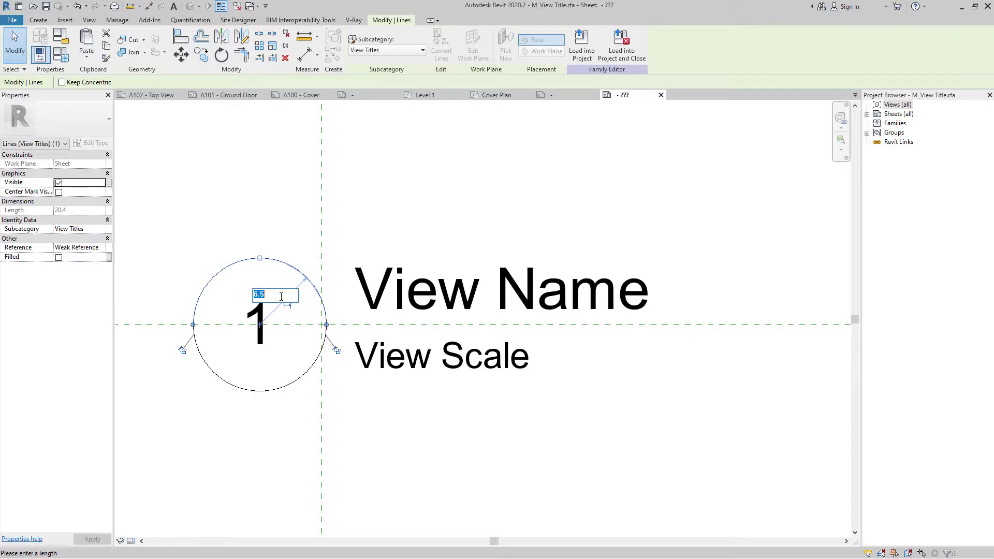
pyautogui.press('Return')
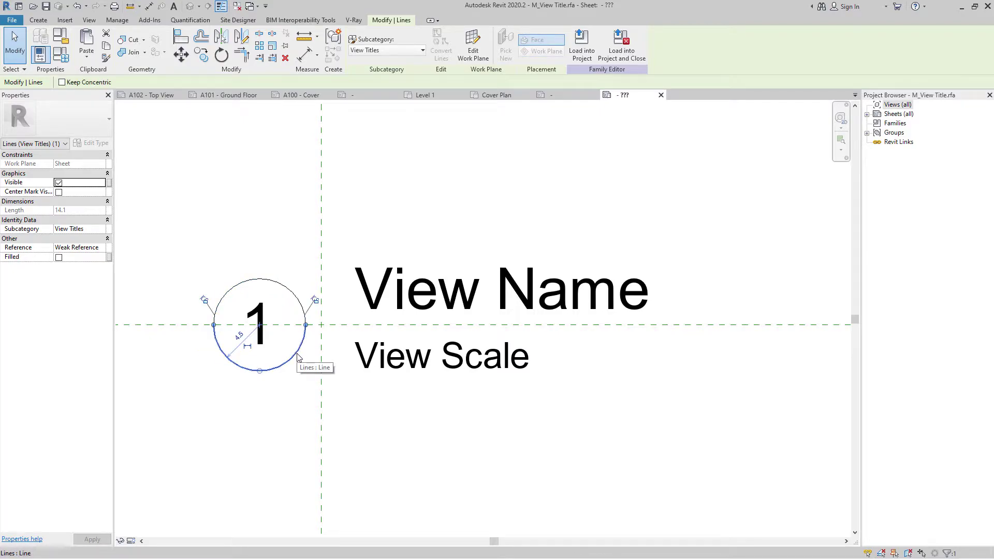
# - Nudge the number circle right until its edge meets the vertical reference plane
pyautogui.press('Right')
pyautogui.press('Right')
pyautogui.press('Right')
pyautogui.press('Right')
pyautogui.press('Right')
pyautogui.press('Right')
pyautogui.press('Right')
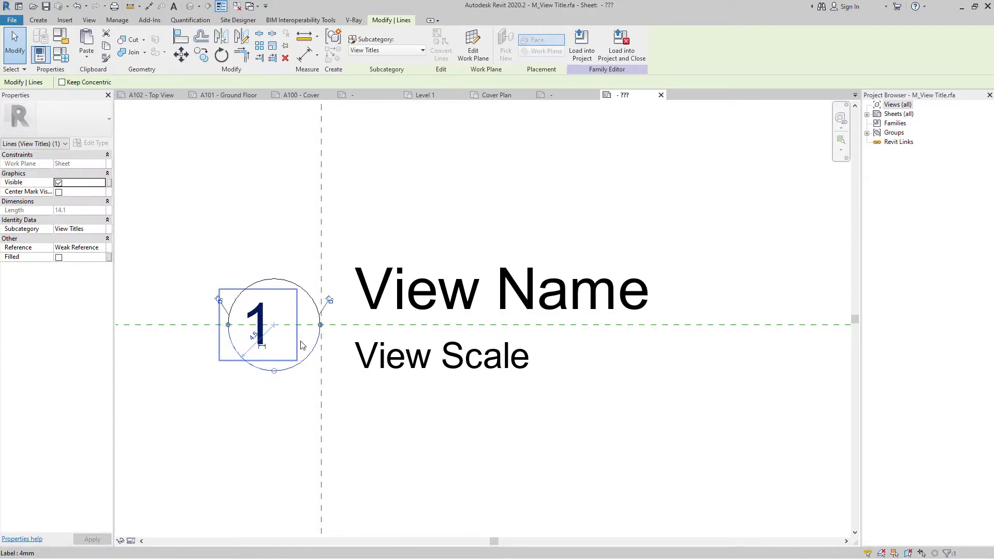
pyautogui.scroll(5, 311, 325)
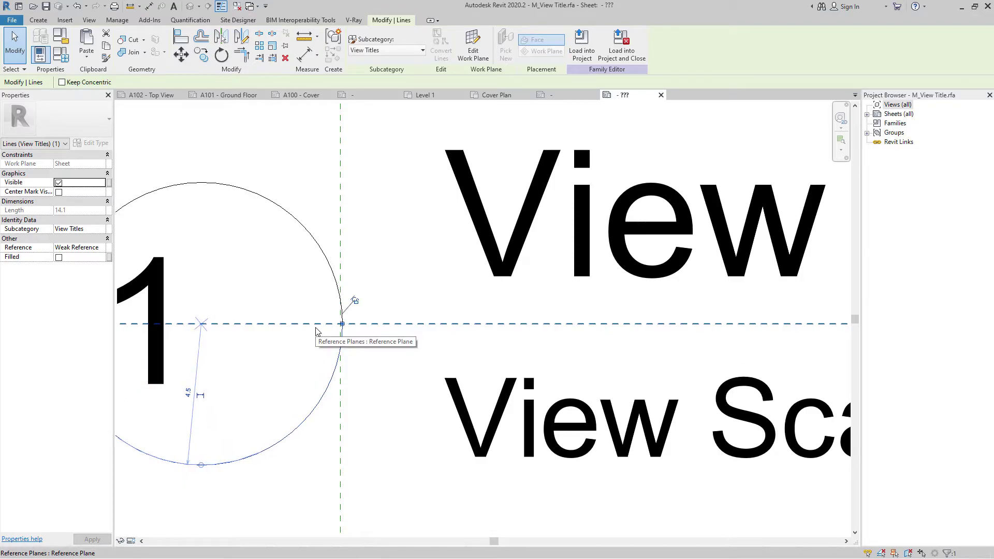
pyautogui.scroll(-3, 318, 331)
# - Nudge the number label right until it sits centred inside the circle
pyautogui.click(249, 312)
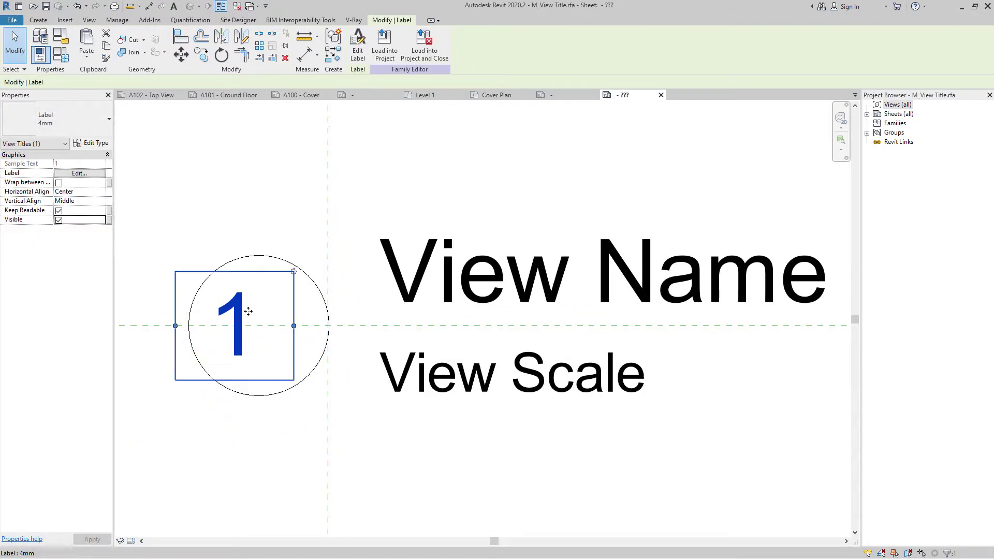
pyautogui.press('Right')
pyautogui.press('Right')
pyautogui.press('Right')
pyautogui.press('Right')
pyautogui.press('Right')
pyautogui.press('Right')
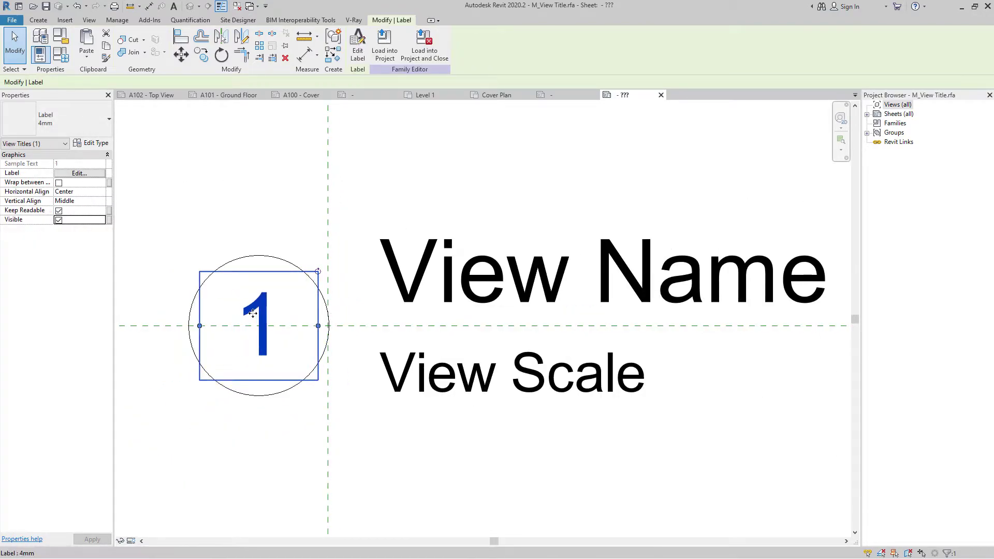
pyautogui.click(421, 486)
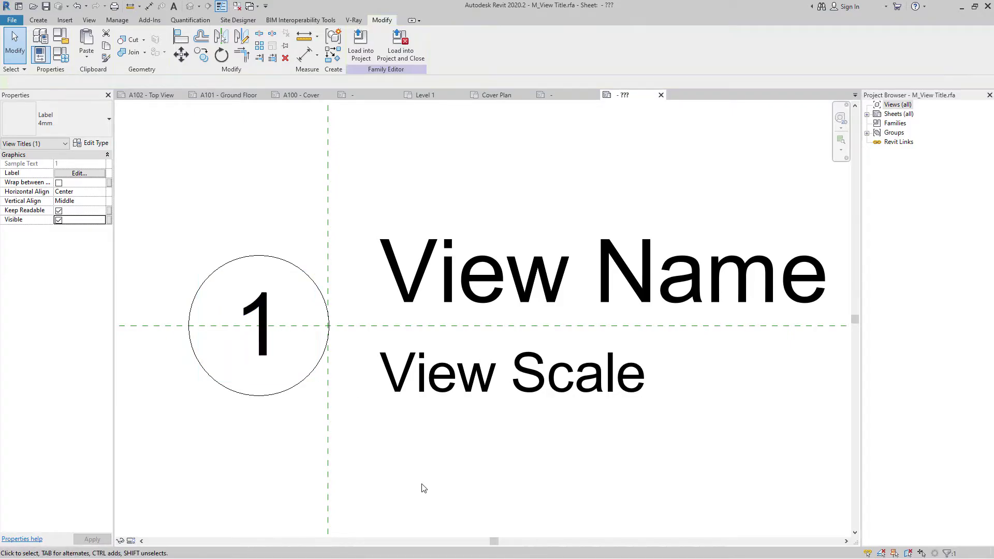
pyautogui.scroll(-2, 382, 402)
pyautogui.scroll(3, 498, 472)
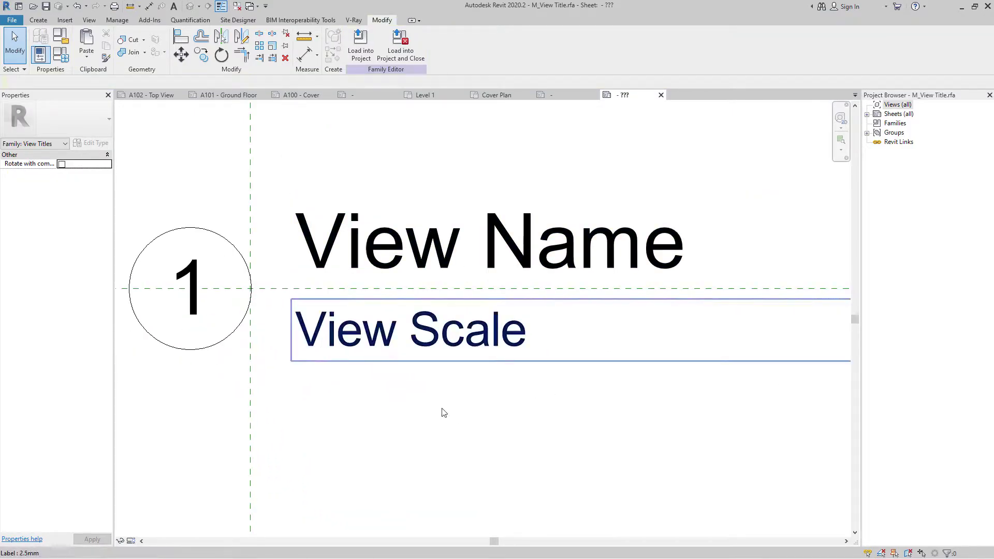
pyautogui.scroll(-2, 406, 368)
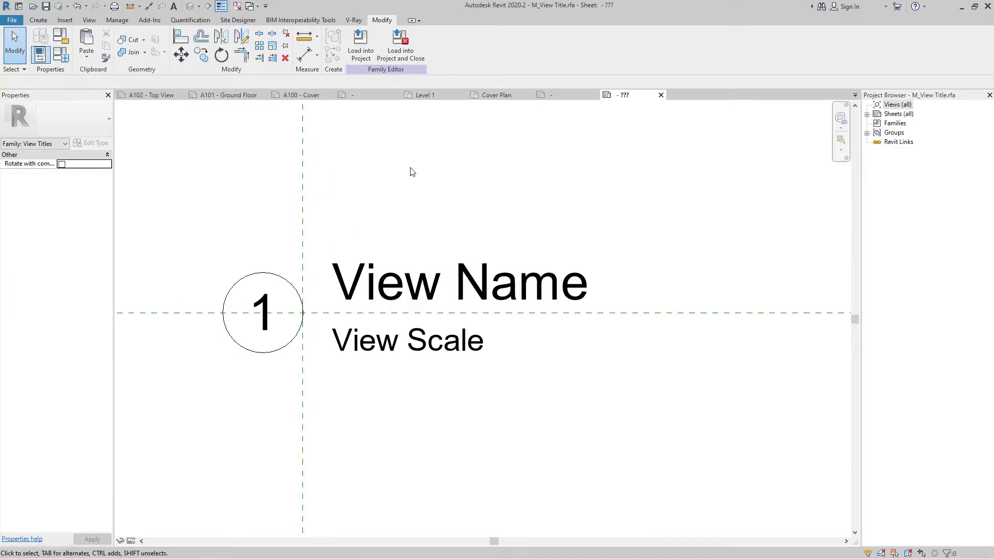
# - Turn off the visibility of the Reference Planes annotation category in the family view
pyautogui.press('g')
pyautogui.click(492, 165)
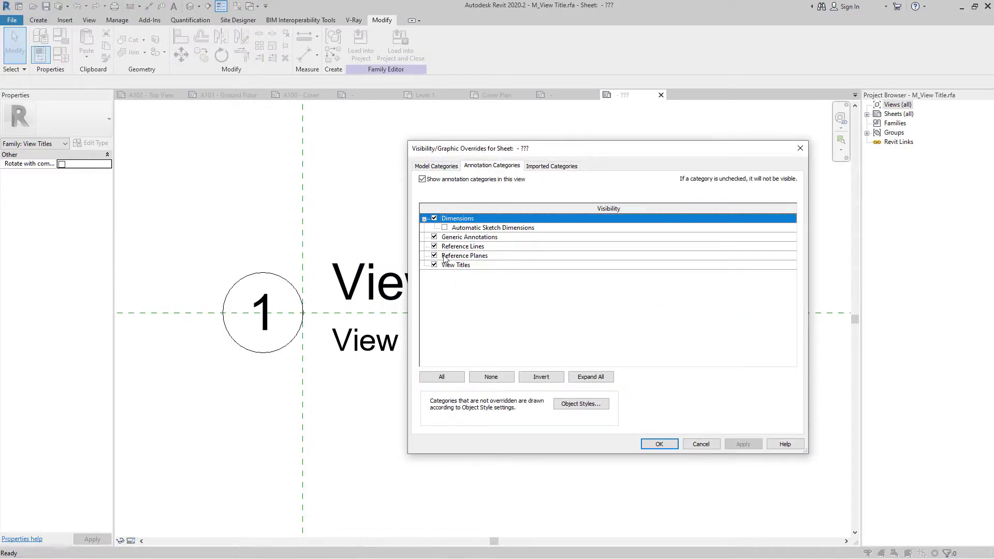
pyautogui.click(435, 256)
pyautogui.click(660, 444)
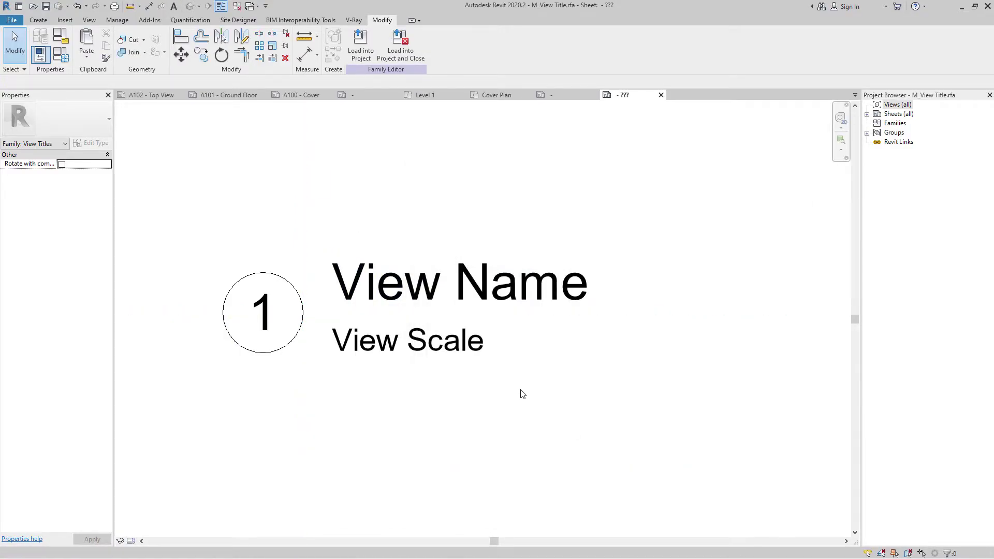
# - Load the M_View Title family into the project, overwriting the existing version, and check the titles on the Ground Floor sheet
pyautogui.click(361, 47)
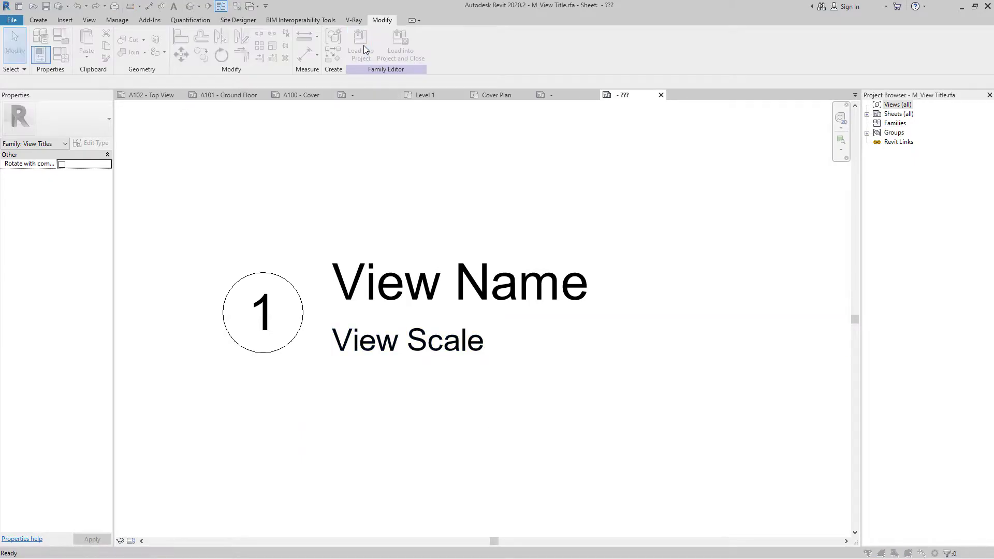
pyautogui.click(471, 362)
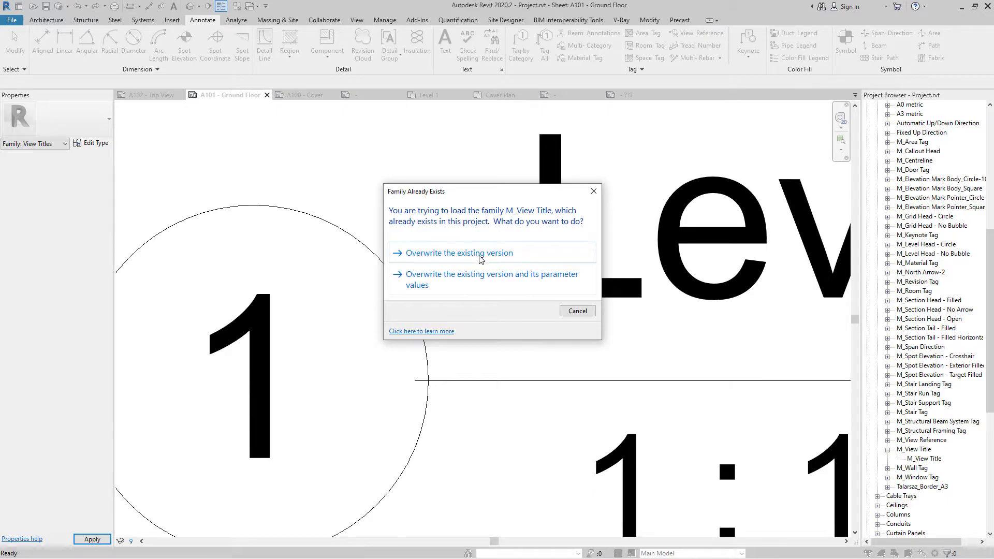
pyautogui.click(480, 254)
pyautogui.scroll(-10, 377, 425)
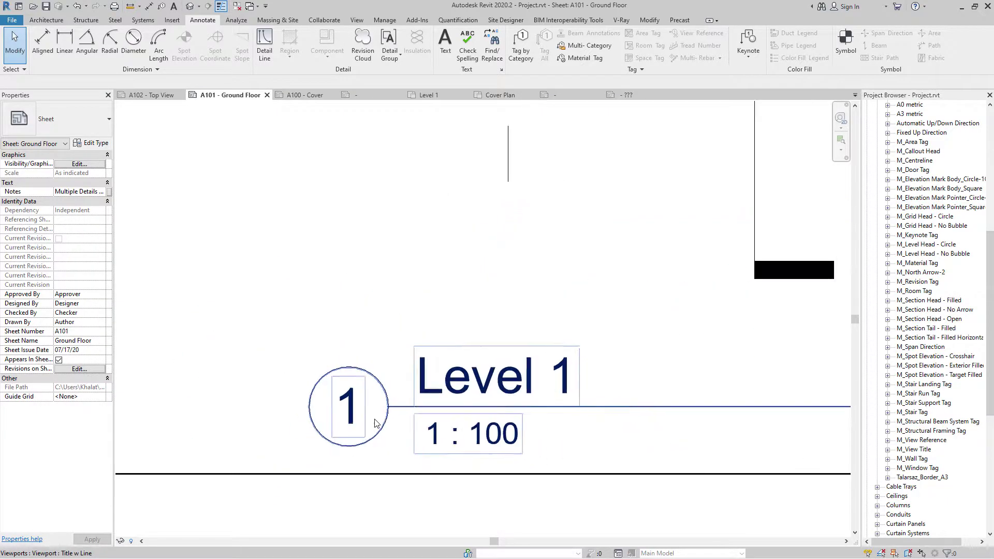
pyautogui.scroll(-4, 424, 460)
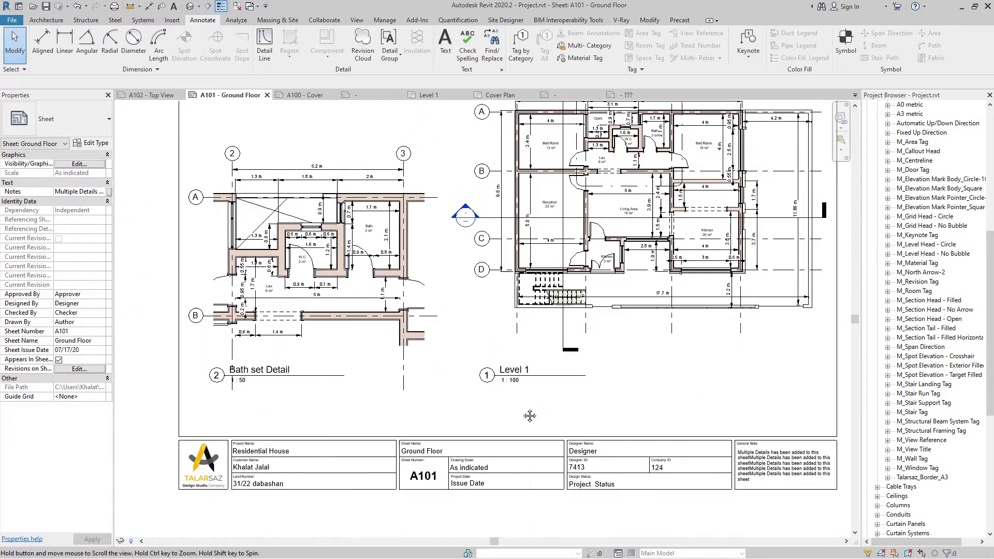
# - Move the Level 1 view title up closer to its plan and shorten its title line
pyautogui.moveTo(561, 371); pyautogui.dragTo(566, 351)
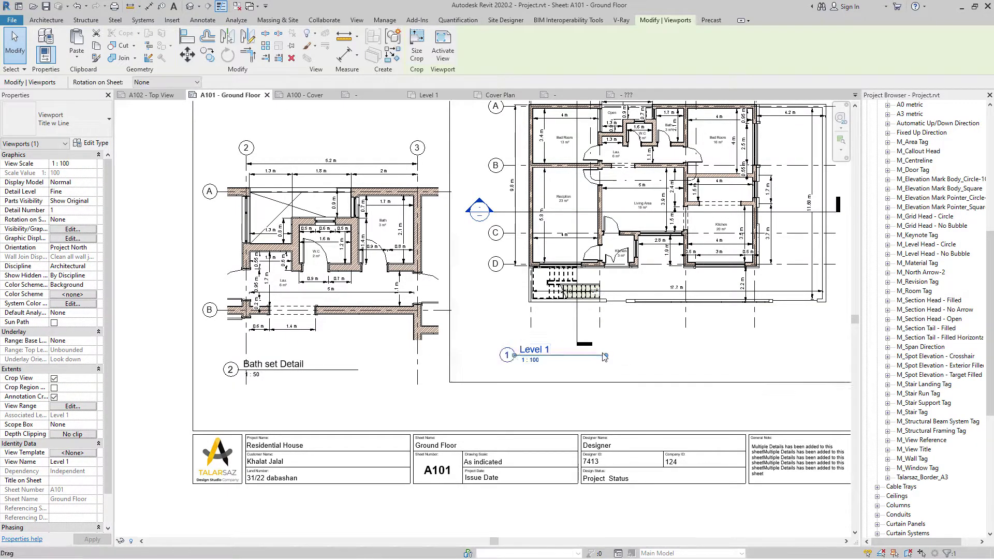
pyautogui.moveTo(567, 358)
pyautogui.mouseDown()
pyautogui.moveTo(578, 341)
pyautogui.moveTo(605, 357)
pyautogui.moveTo(561, 356)
pyautogui.mouseUp()
pyautogui.press('Escape')
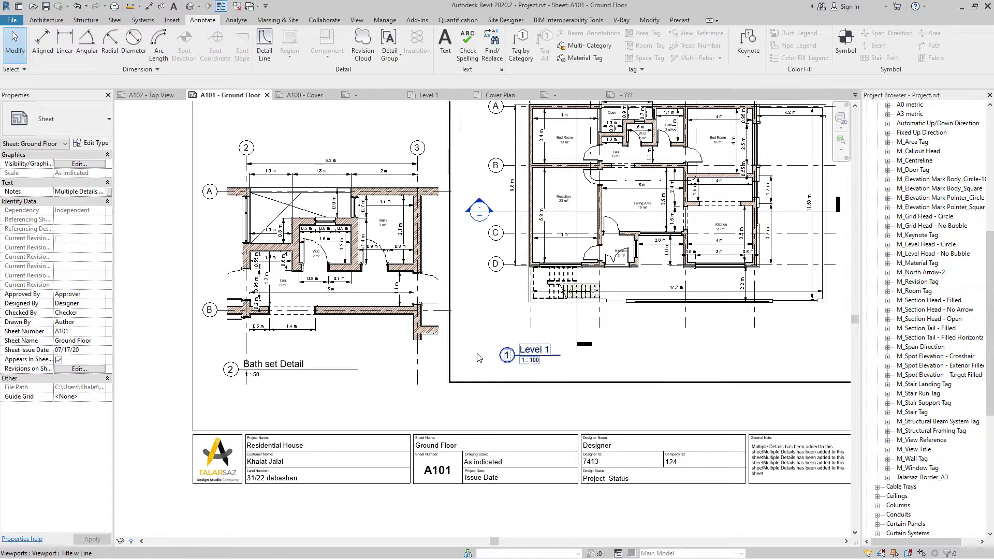
# - Shorten the Bath set Detail view title's line and move the title right and slightly down beneath its plan
pyautogui.click(342, 371)
pyautogui.click(299, 370)
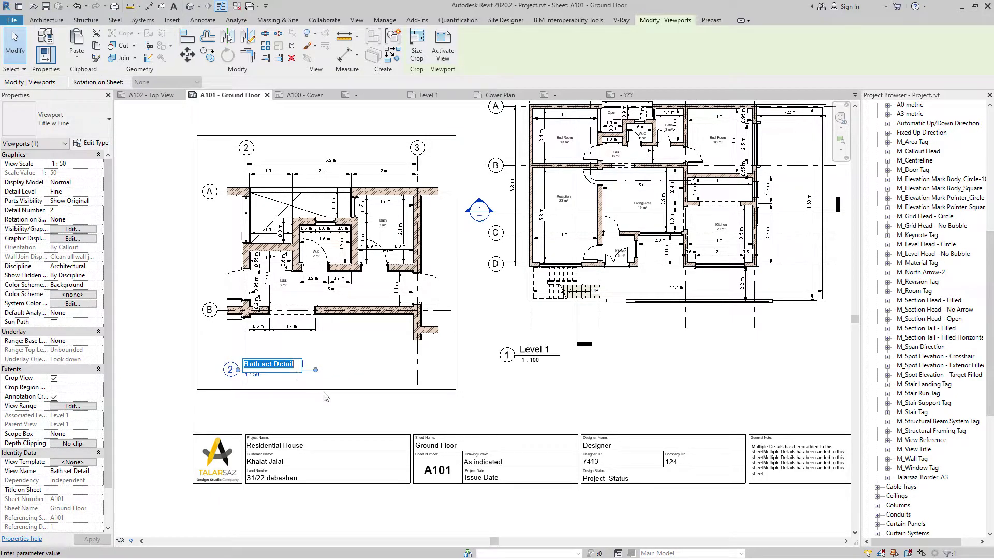
pyautogui.click(332, 421)
pyautogui.moveTo(233, 369); pyautogui.dragTo(273, 384)
# - Move the Level 1 view title slightly right and down beneath its plan
pyautogui.moveTo(560, 363); pyautogui.dragTo(581, 376)
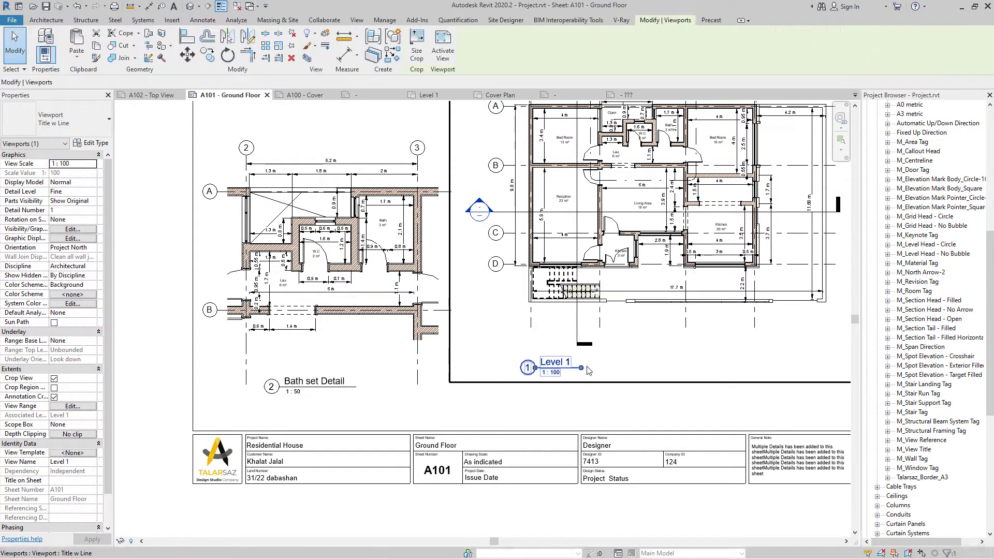
pyautogui.click(593, 394)
pyautogui.scroll(-2, 592, 393)
pyautogui.moveTo(556, 405); pyautogui.dragTo(500, 414, button='middle')
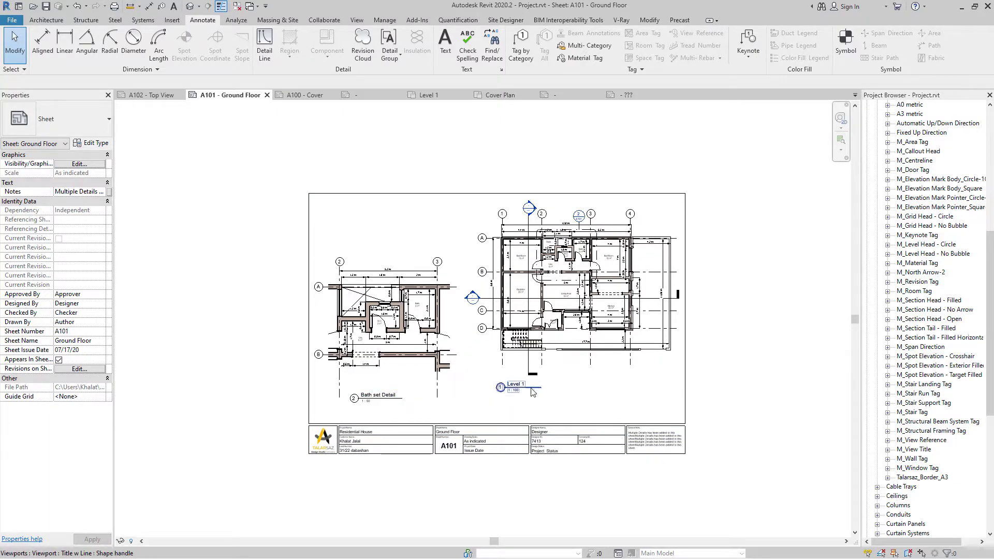
# - Find the section mark on the Level 1 plan and select the M_Section Head - Filled annotation family
pyautogui.scroll(4, 539, 215)
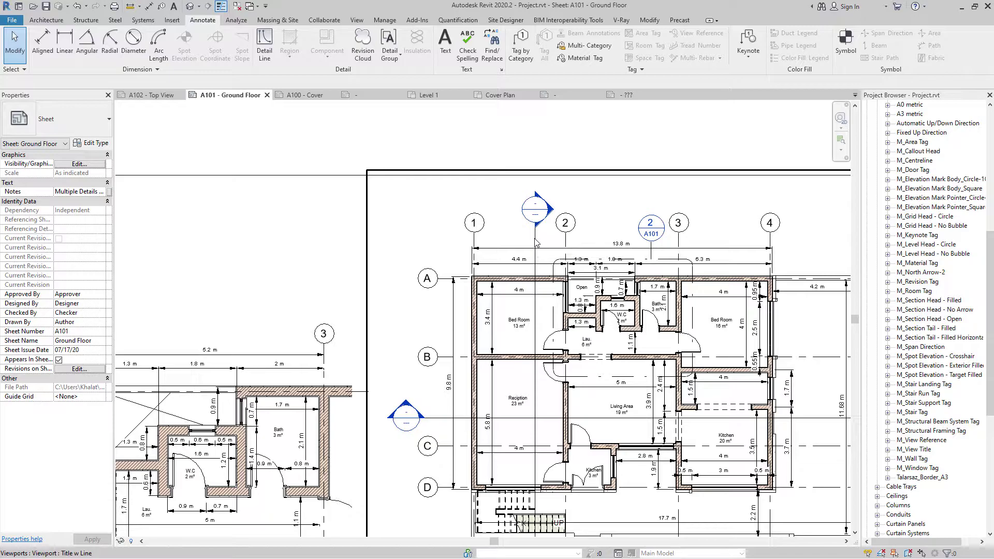
pyautogui.click(537, 241)
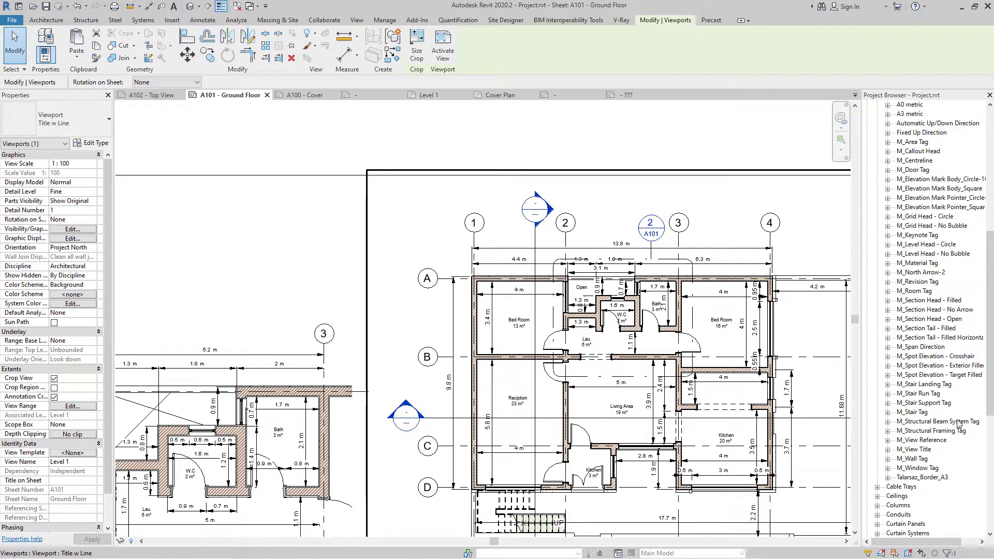
pyautogui.click(929, 301)
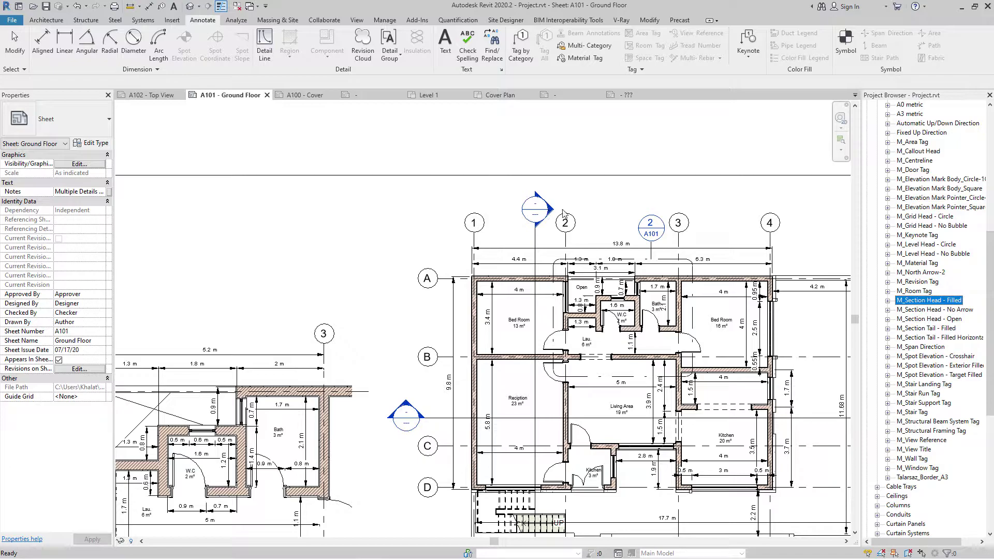
pyautogui.doubleClick(944, 302)
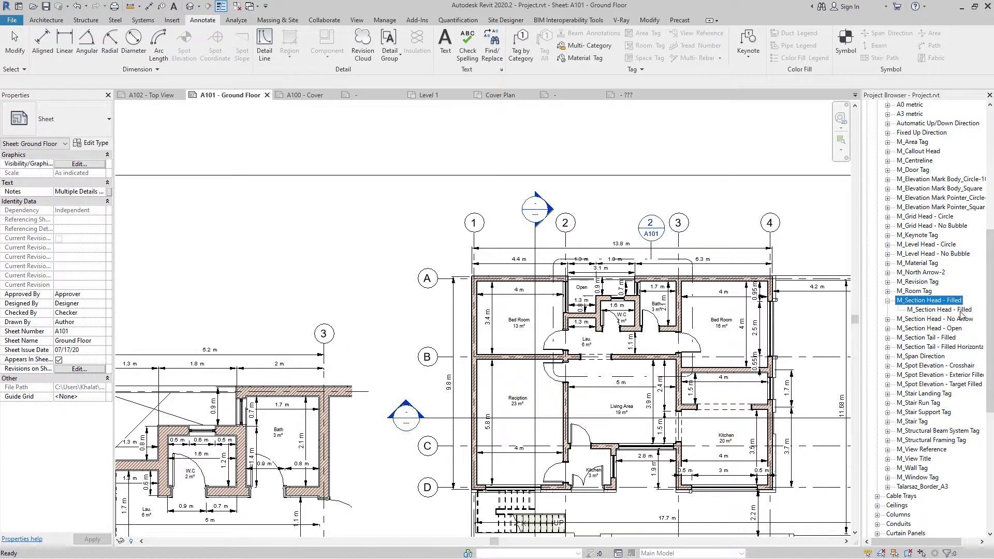
pyautogui.rightClick(963, 311)
pyautogui.click(932, 403)
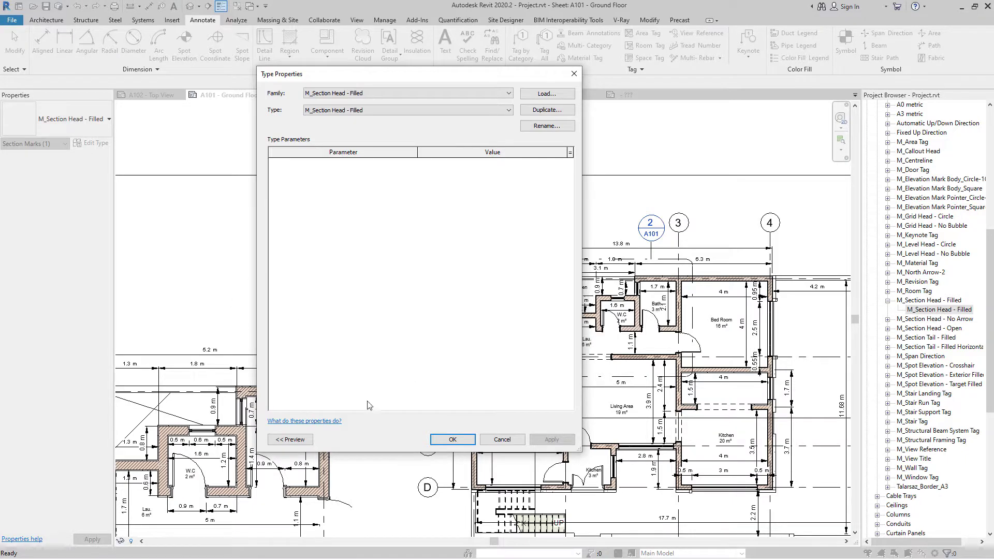
pyautogui.click(495, 440)
# - Open the M_Section Head - Filled family for editing
pyautogui.rightClick(904, 301)
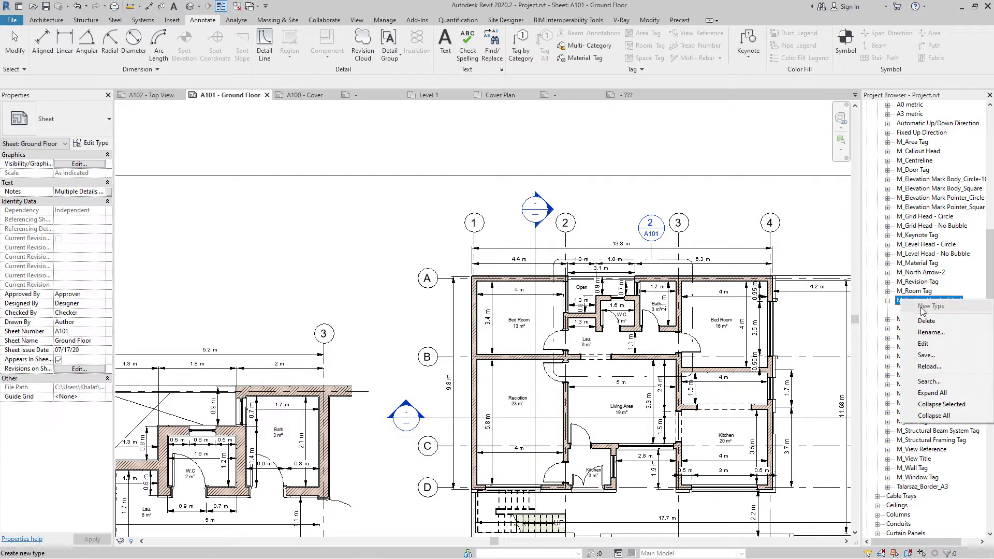
pyautogui.click(929, 344)
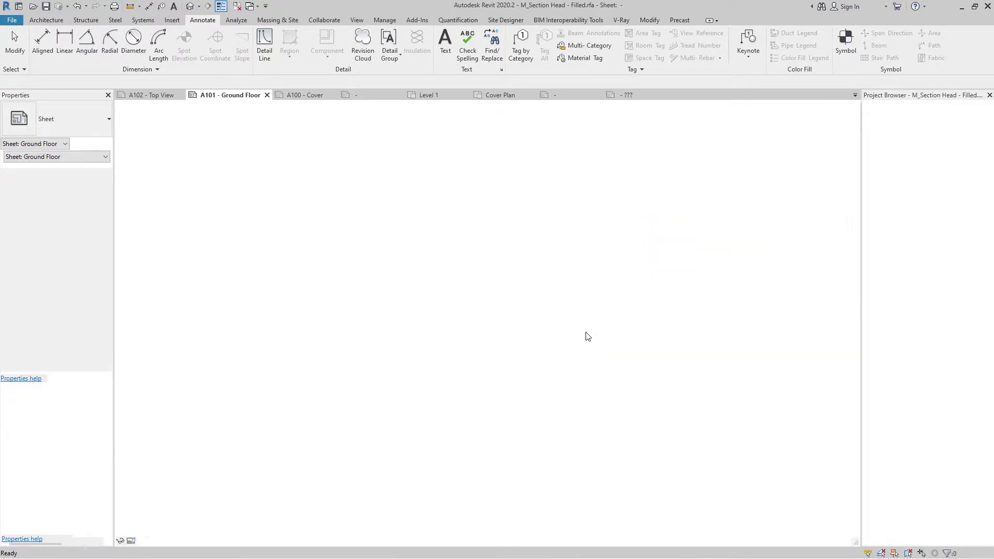
pyautogui.moveTo(351, 348); pyautogui.dragTo(633, 312, button='middle')
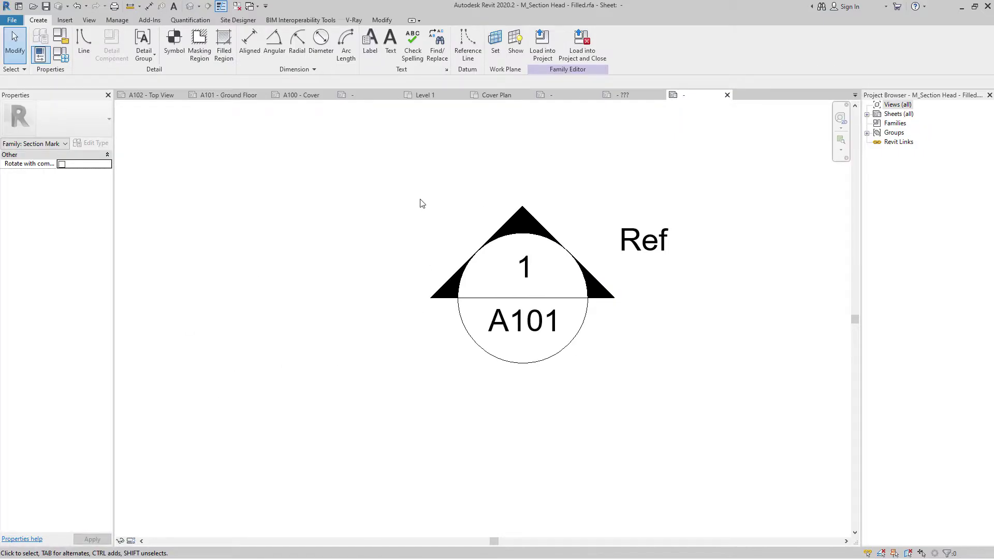
# - Turn on the visibility of the Reference Planes annotation category in the section head family view
pyautogui.press('g')
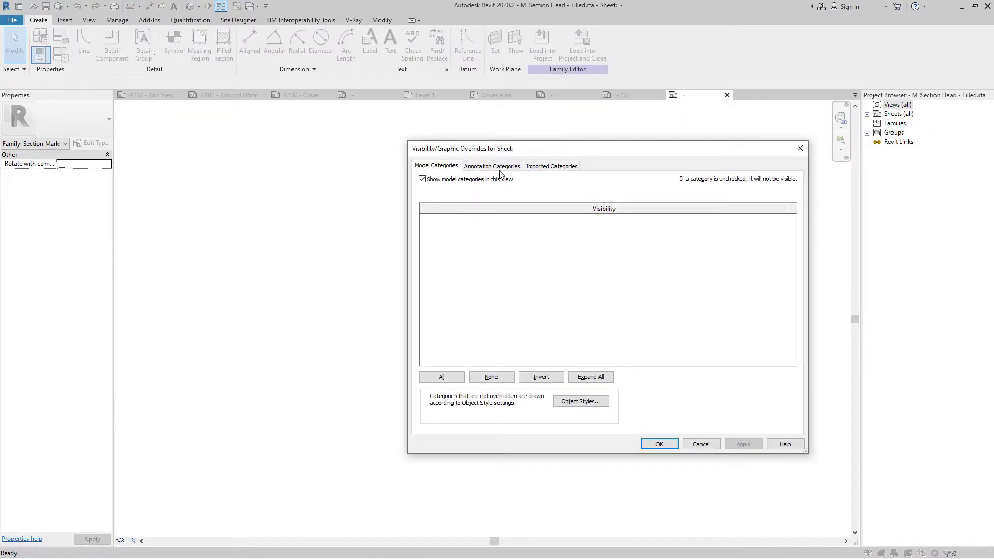
pyautogui.click(493, 166)
pyautogui.click(435, 256)
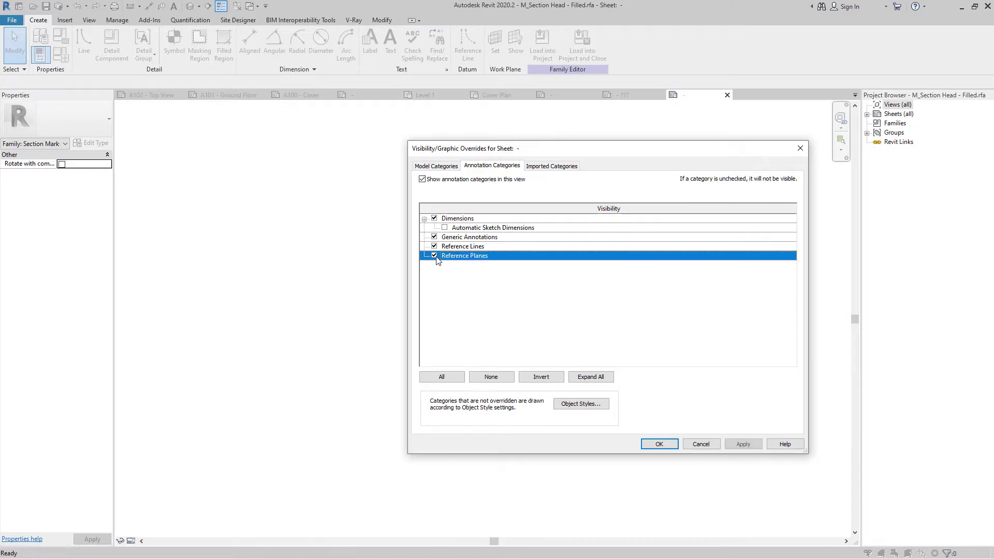
pyautogui.click(659, 445)
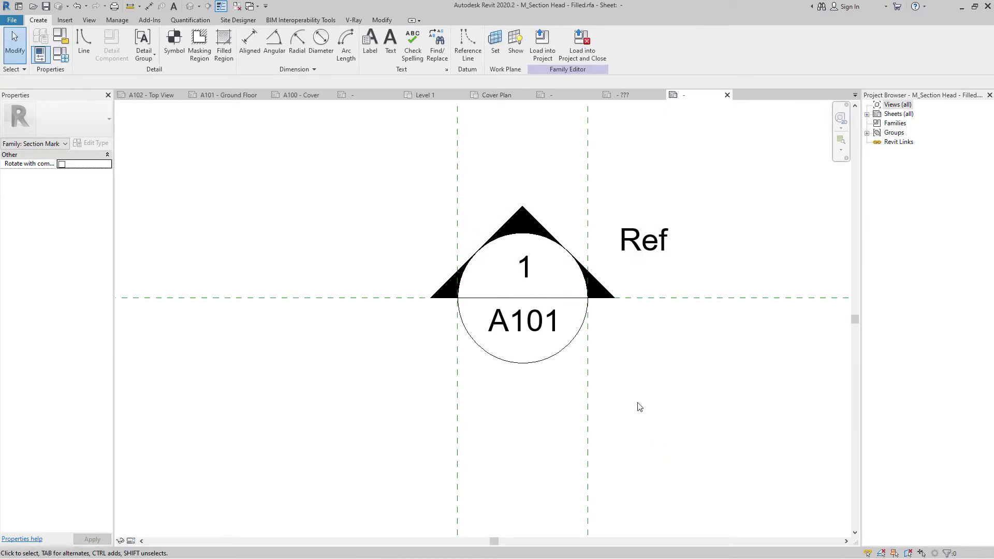
# - Reduce the section head's circle to a radius of 5 and resize the surrounding triangle to match
pyautogui.scroll(-2, 590, 324)
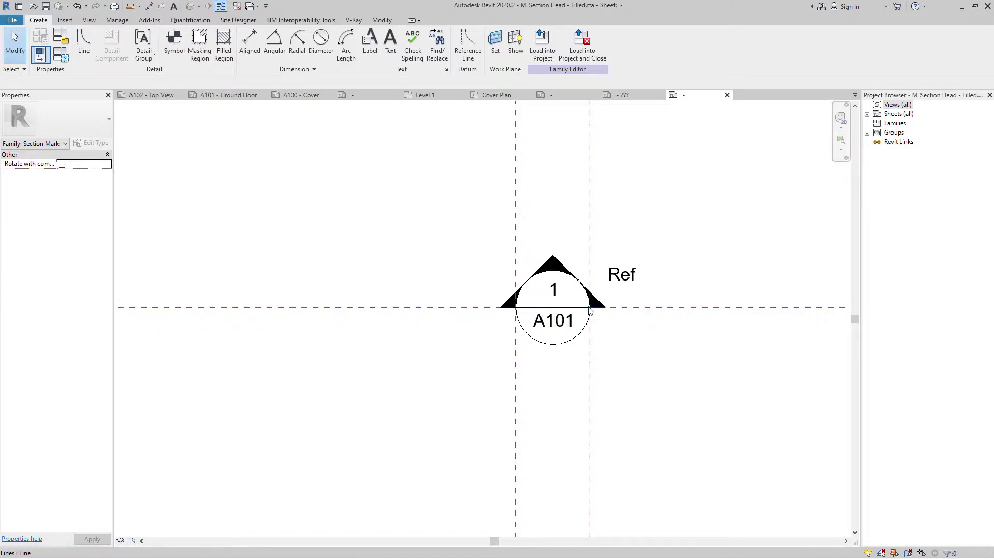
pyautogui.moveTo(600, 405); pyautogui.dragTo(448, 364, button='middle')
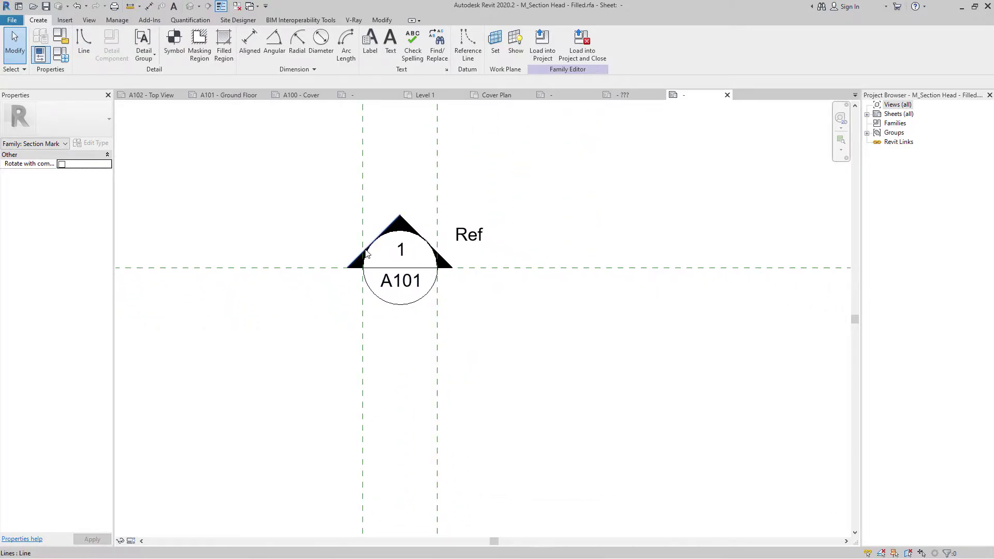
pyautogui.scroll(5, 367, 254)
pyautogui.click(529, 386)
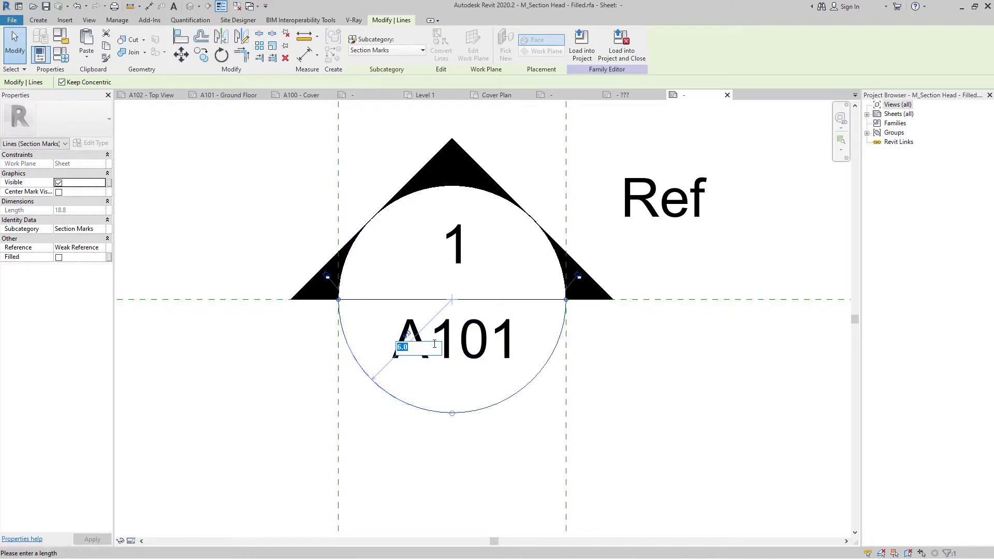
pyautogui.write('5')
pyautogui.press('Return')
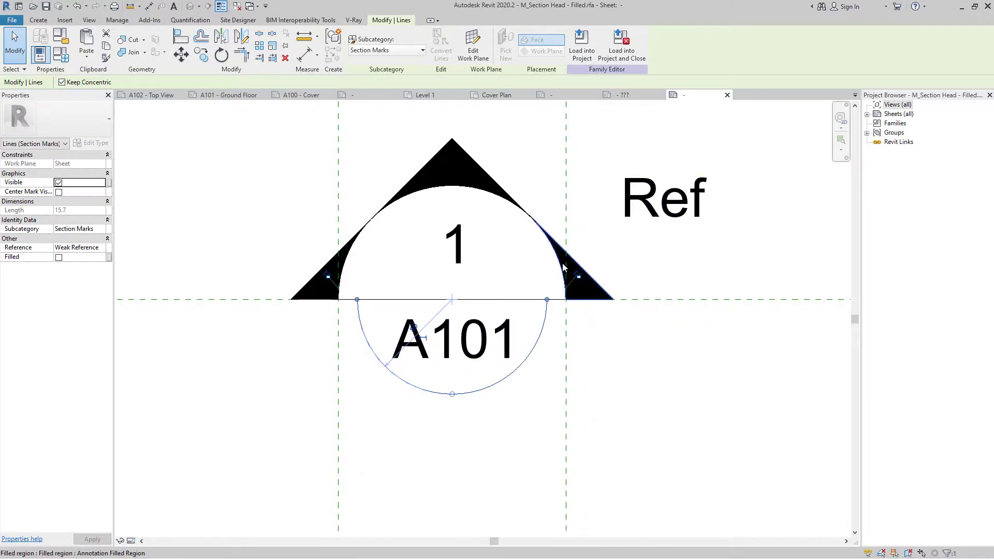
pyautogui.hotkey('ctrl', 'z')
pyautogui.press('Return')
pyautogui.scroll(-2, 326, 359)
# - Delete the old solid filled regions from the section head's arrow, leaving only the outlines
pyautogui.click(400, 248)
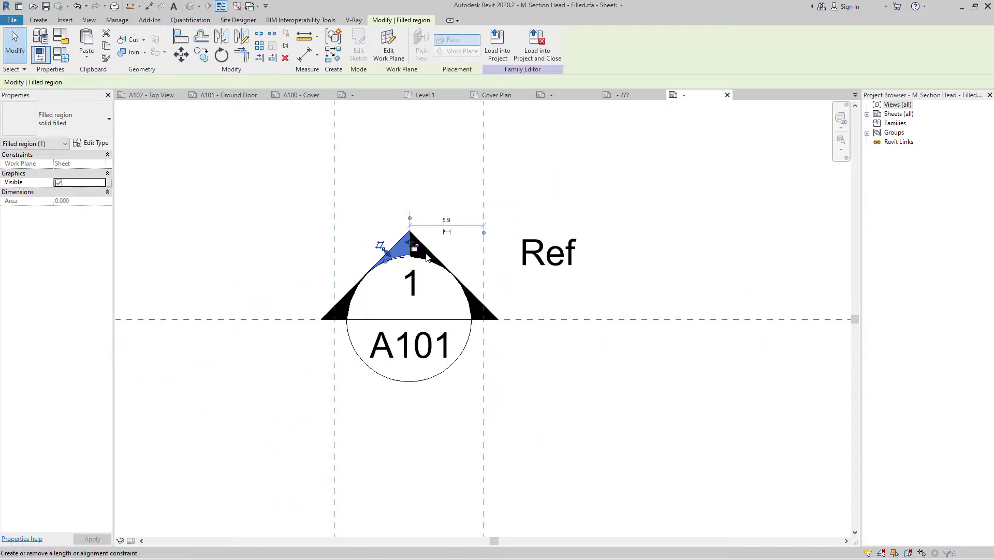
pyautogui.press('Escape')
pyautogui.click(406, 255)
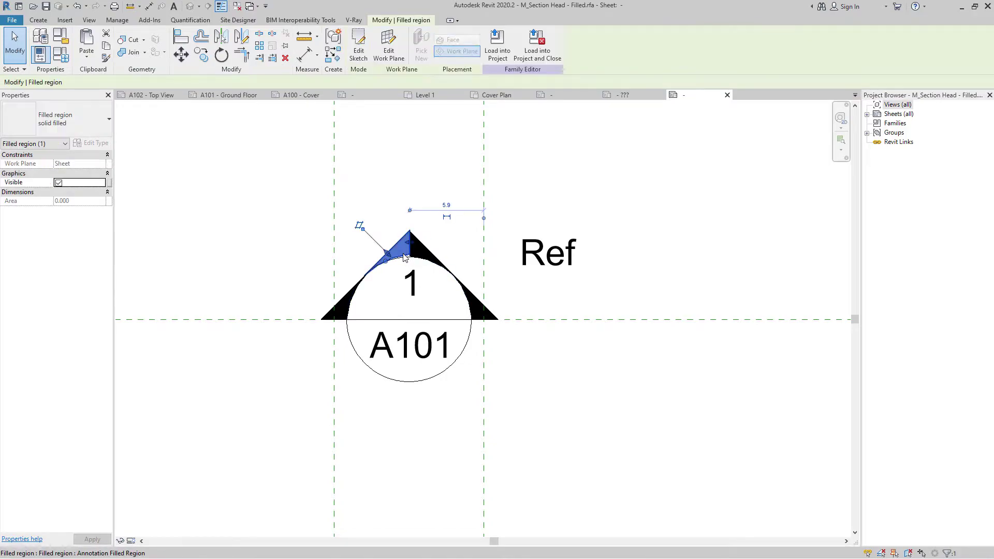
pyautogui.press('Escape')
pyautogui.click(411, 250)
pyautogui.press('Escape')
pyautogui.click(476, 321)
pyautogui.press('Delete')
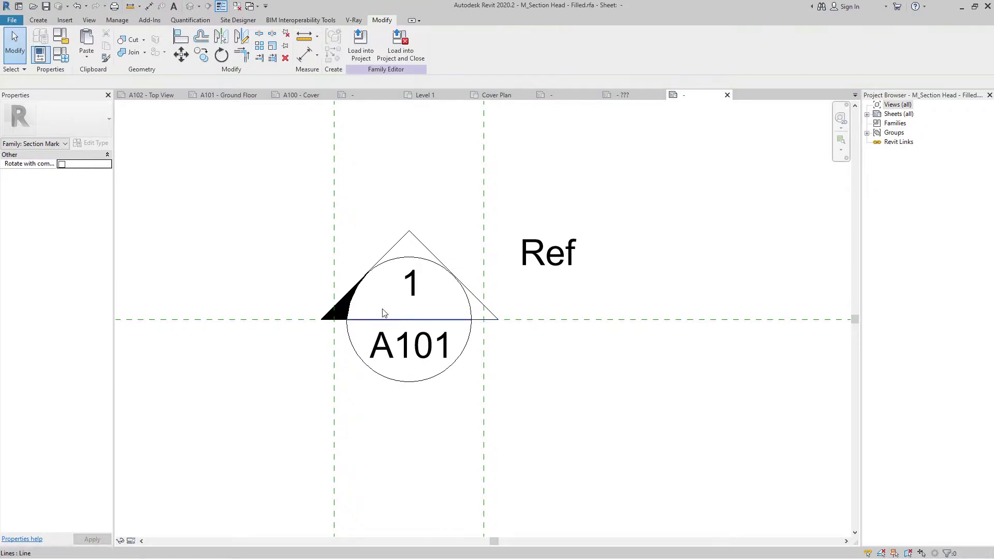
pyautogui.click(323, 317)
pyautogui.press('Delete')
# - Adjust the arrow and circle outlines on both sides where the triangle's sloped lines touch the circle
pyautogui.scroll(3, 371, 310)
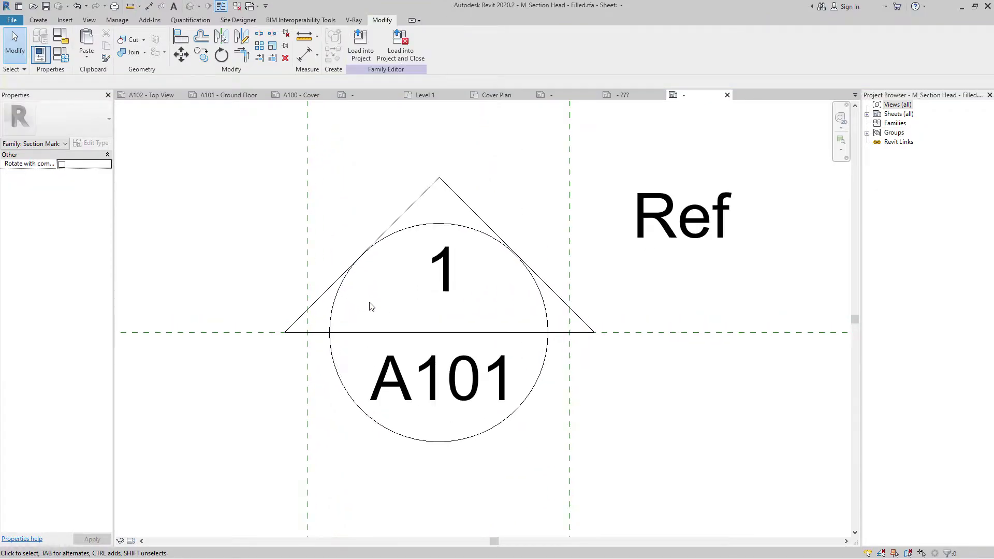
pyautogui.scroll(2, 471, 275)
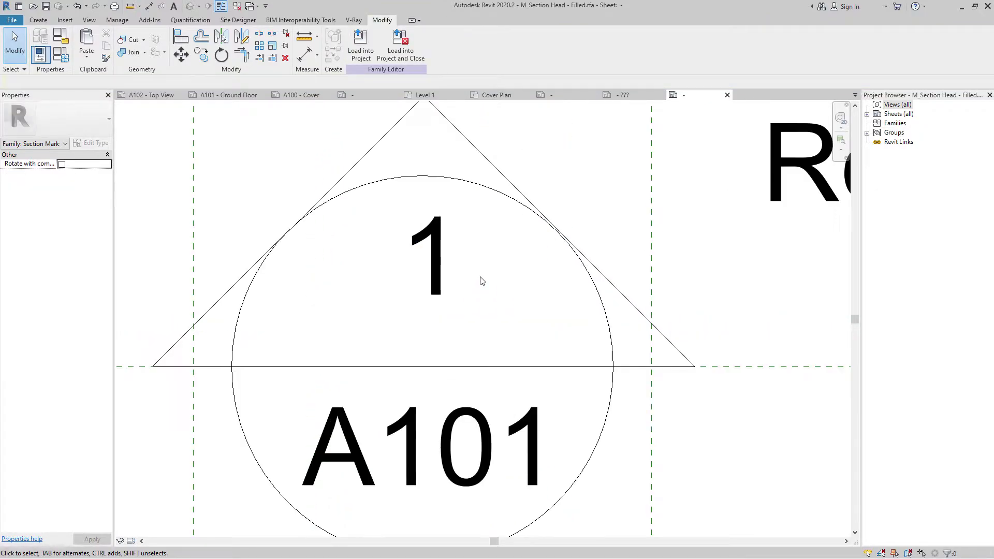
pyautogui.click(601, 270)
pyautogui.moveTo(601, 269)
pyautogui.mouseDown()
pyautogui.moveTo(663, 269)
pyautogui.moveTo(600, 271)
pyautogui.mouseUp()
pyautogui.click(334, 198)
pyautogui.click(322, 190)
pyautogui.moveTo(322, 190); pyautogui.dragTo(324, 192)
pyautogui.click(595, 269)
pyautogui.moveTo(596, 269); pyautogui.dragTo(580, 253)
pyautogui.click(735, 446)
pyautogui.scroll(-2, 652, 370)
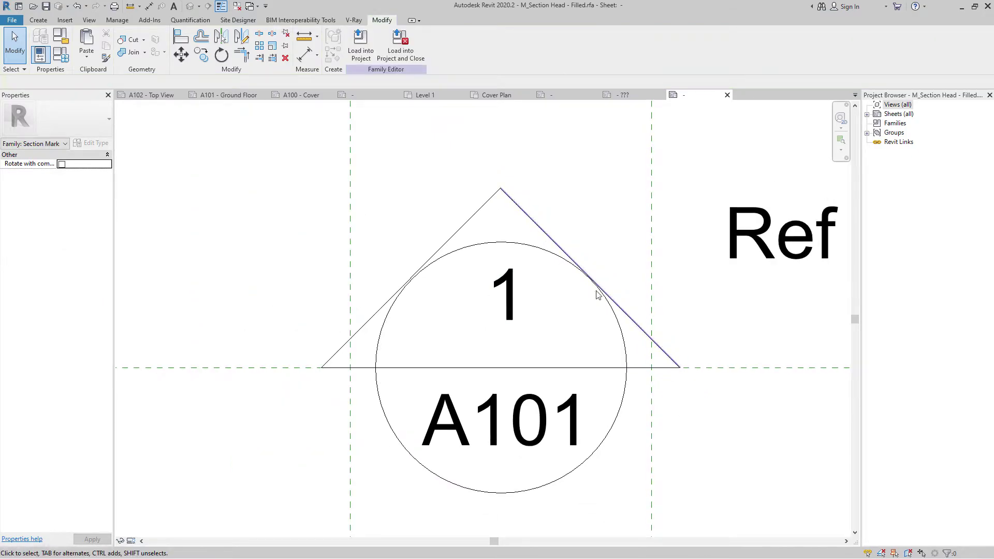
# - Create a solid filled region between the triangle and the circle's upper half by picking the existing outlines as its boundary
pyautogui.click(197, 21)
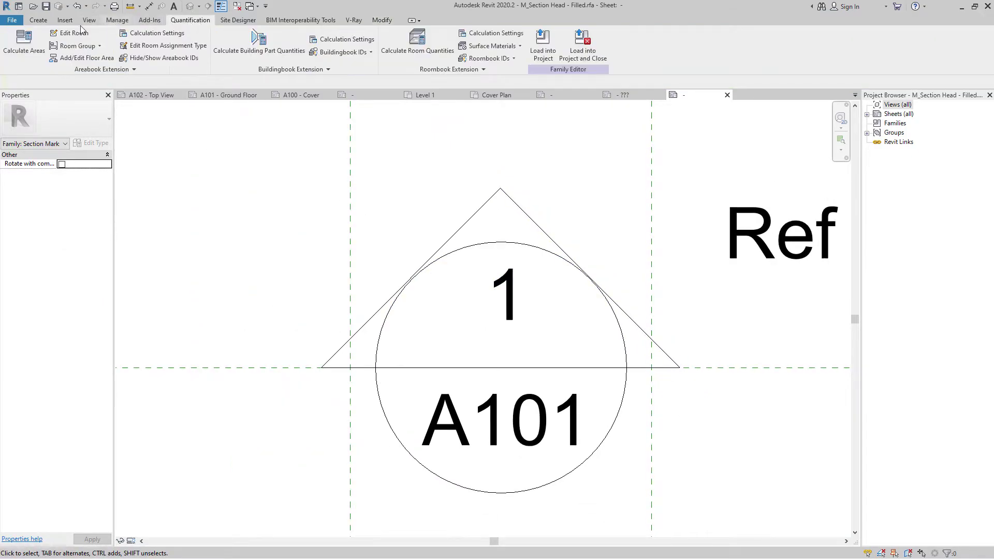
pyautogui.click(39, 22)
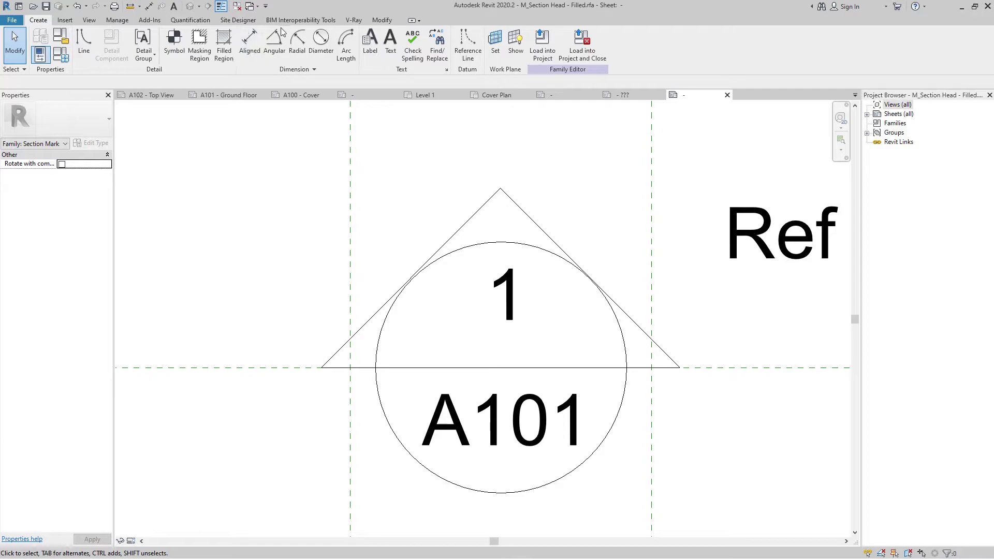
pyautogui.click(220, 37)
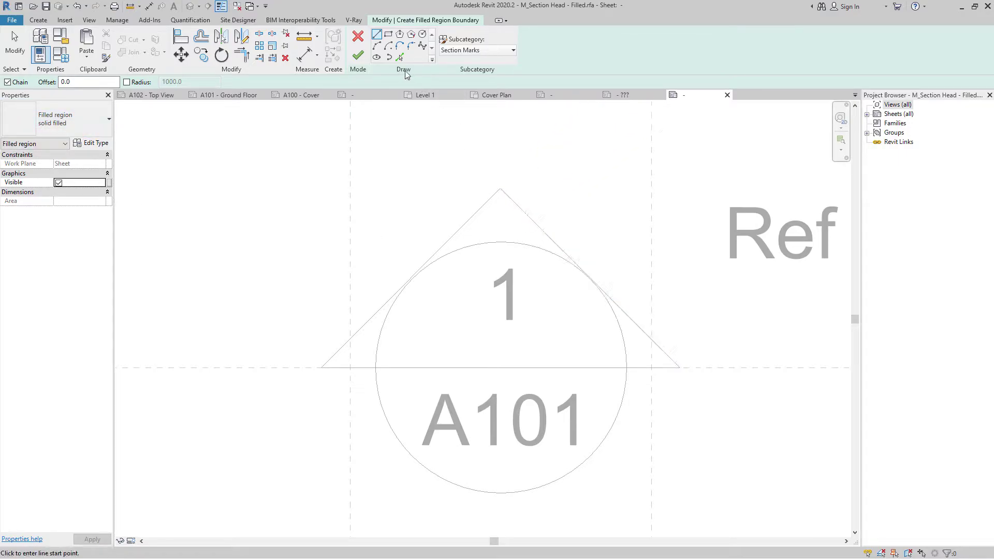
pyautogui.click(403, 58)
pyautogui.click(522, 210)
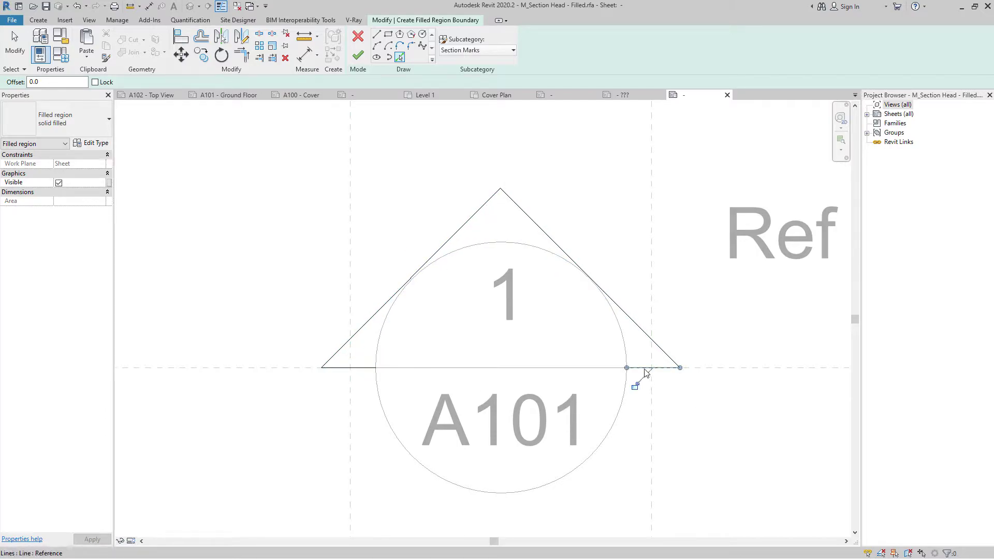
pyautogui.click(626, 351)
pyautogui.click(358, 56)
pyautogui.press('Escape')
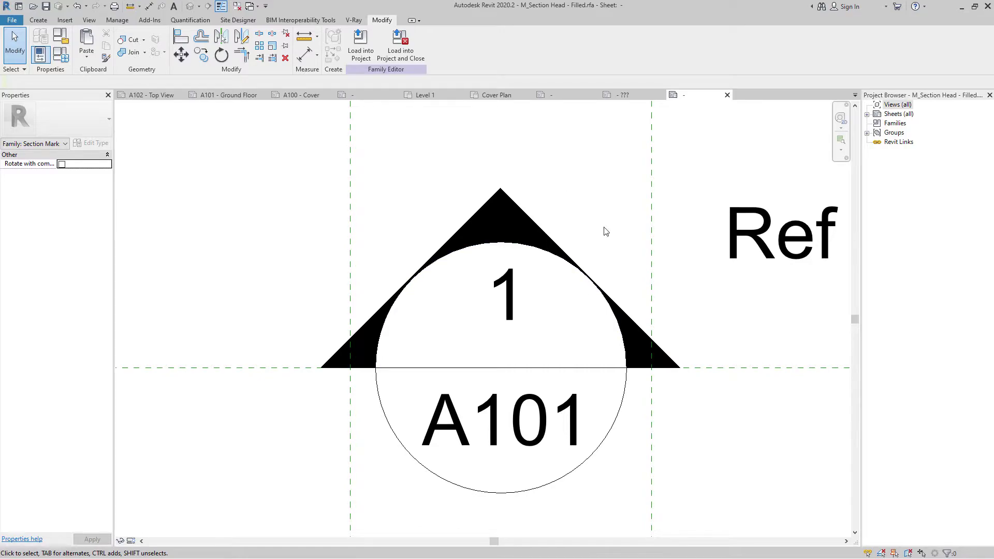
# - Move the detail number 1 and the A101 sheet number labels closer to the dividing line inside the section head circle
pyautogui.click(505, 293)
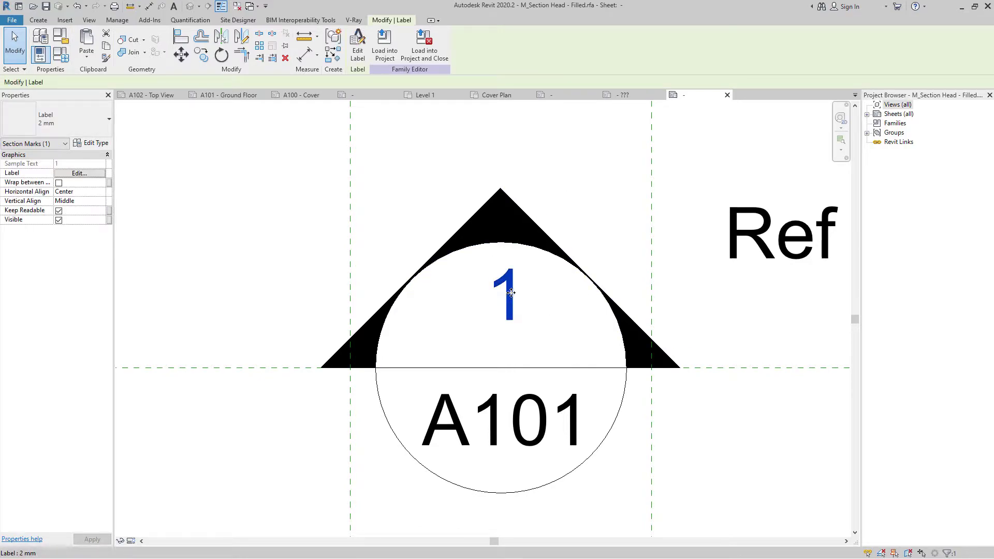
pyautogui.moveTo(495, 316); pyautogui.dragTo(499, 316)
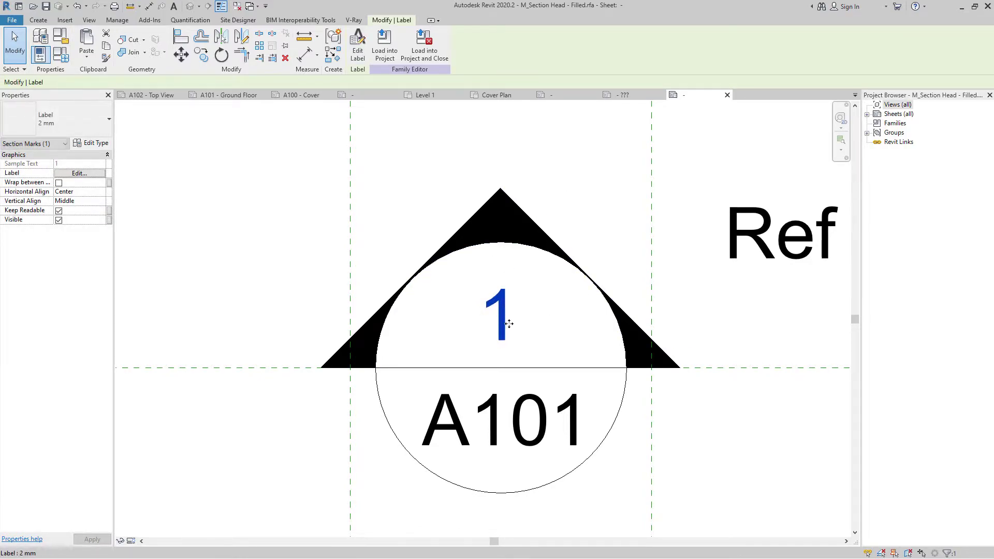
pyautogui.click(519, 410)
pyautogui.press('Up')
pyautogui.press('Up')
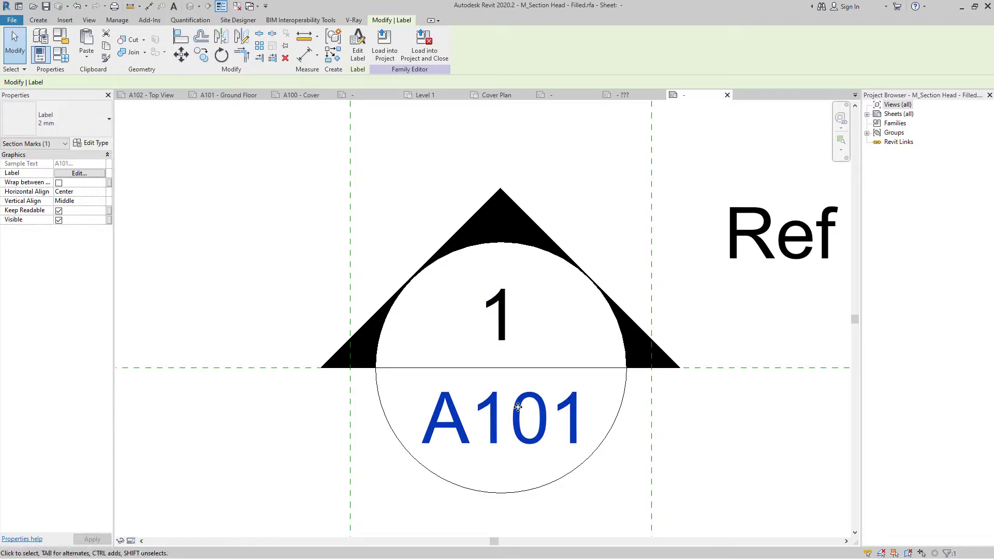
pyautogui.press('Left')
pyautogui.press('Up')
pyautogui.press('Up')
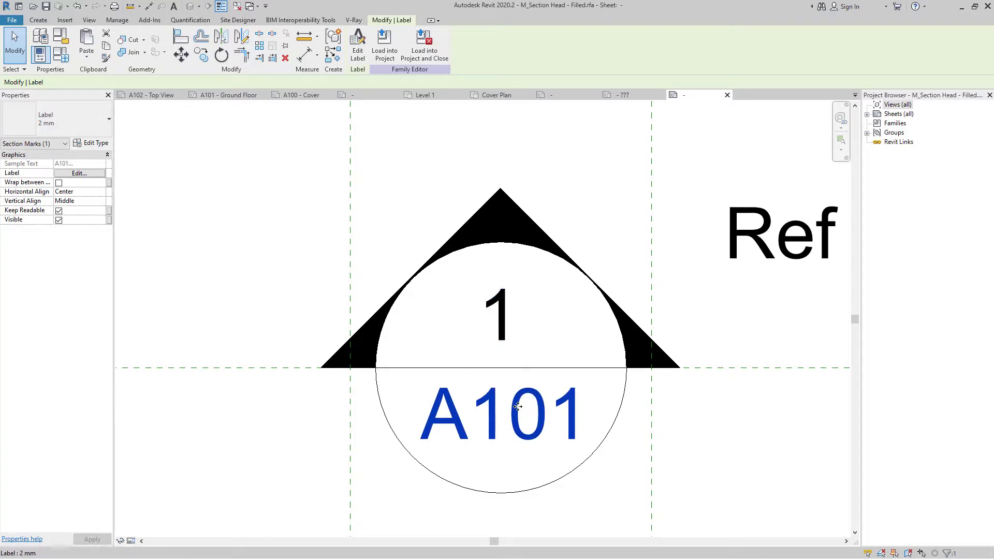
pyautogui.click(502, 333)
pyautogui.press('Down')
pyautogui.press('Down')
pyautogui.press('Down')
pyautogui.click(579, 195)
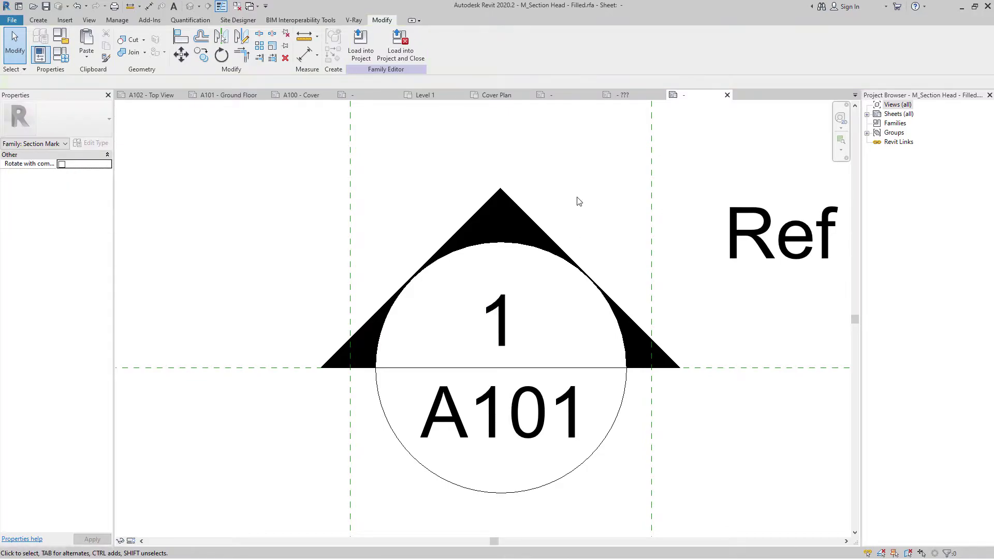
# - Lower the Ref label beside the section head so it sits just above the horizontal reference plane
pyautogui.scroll(-6, 579, 196)
pyautogui.moveTo(662, 269); pyautogui.dragTo(547, 319, button='middle')
pyautogui.click(505, 254)
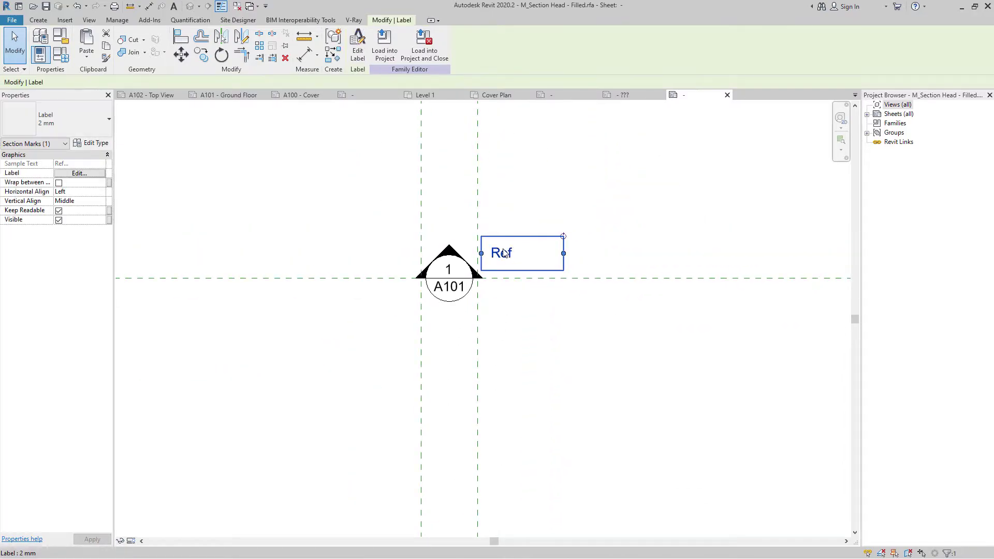
pyautogui.press('Down')
pyautogui.press('Down')
pyautogui.press('Down')
pyautogui.press('Down')
pyautogui.press('Down')
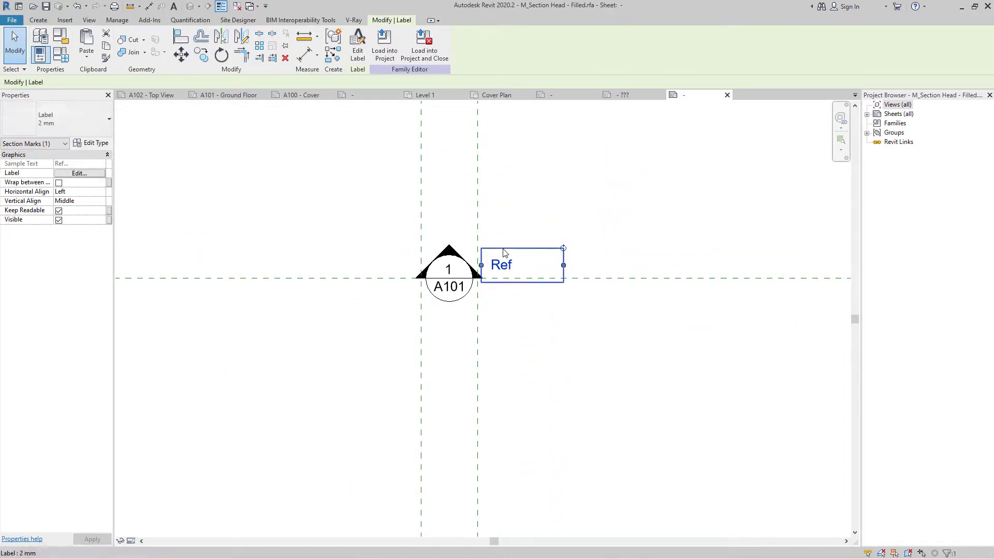
pyautogui.press('Down')
pyautogui.click(539, 202)
# - Load the section head family into Project.rvt, overwriting the existing version without its parameter values
pyautogui.click(361, 47)
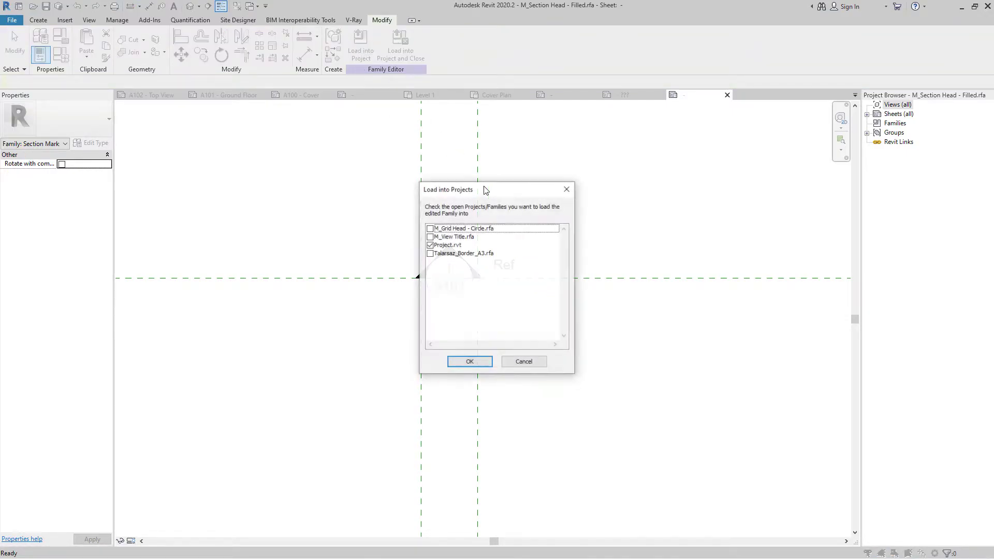
pyautogui.click(470, 363)
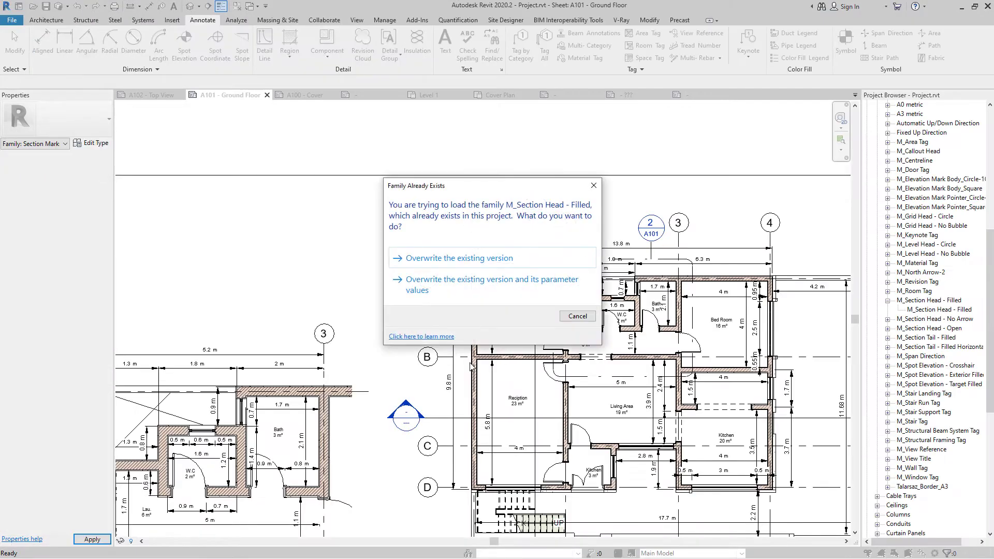
pyautogui.click(476, 257)
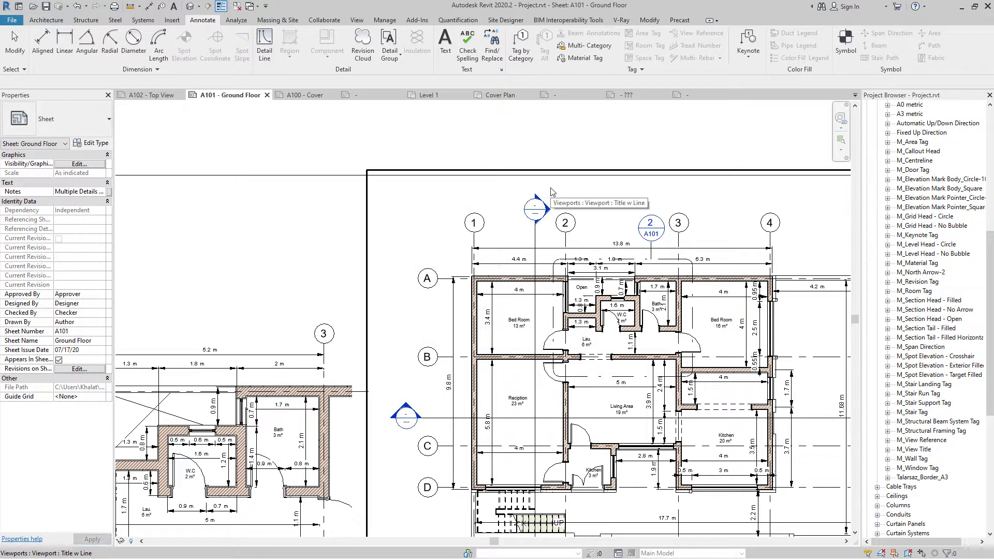
# - Examine the reloaded section heads around the Level 1 plan on the A101 - Ground Floor sheet
pyautogui.scroll(-5, 495, 343)
pyautogui.click(668, 374)
pyautogui.scroll(4, 673, 374)
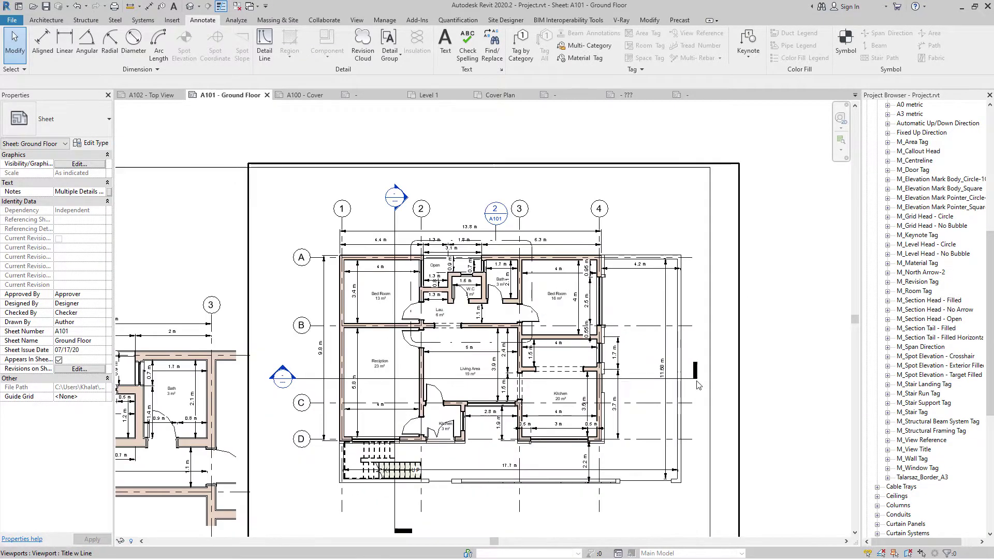
pyautogui.moveTo(474, 429); pyautogui.dragTo(528, 267, button='middle')
pyautogui.scroll(-3, 395, 299)
pyautogui.click(420, 389)
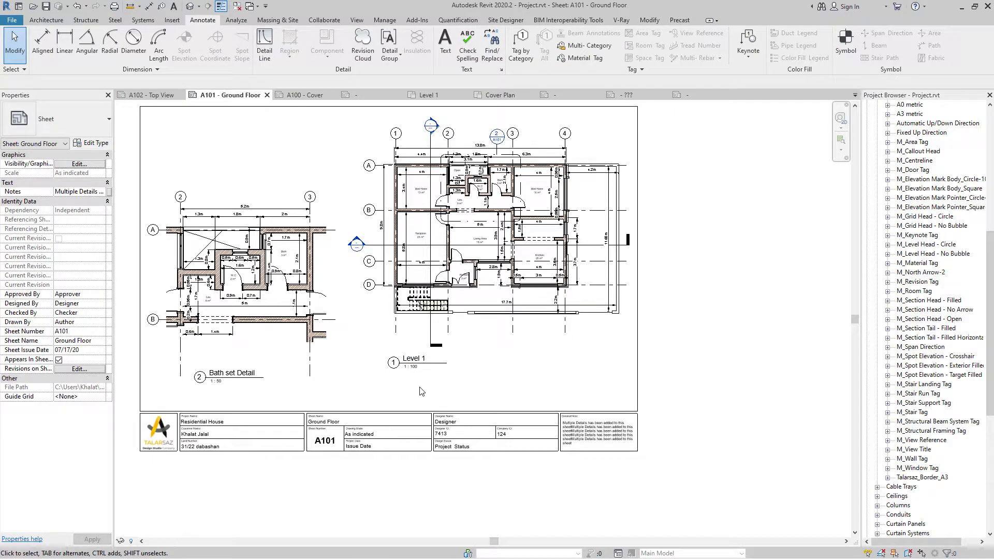
# - Collapse the Annotation Symbols and Families branches in the project browser
pyautogui.scroll(4, 932, 172)
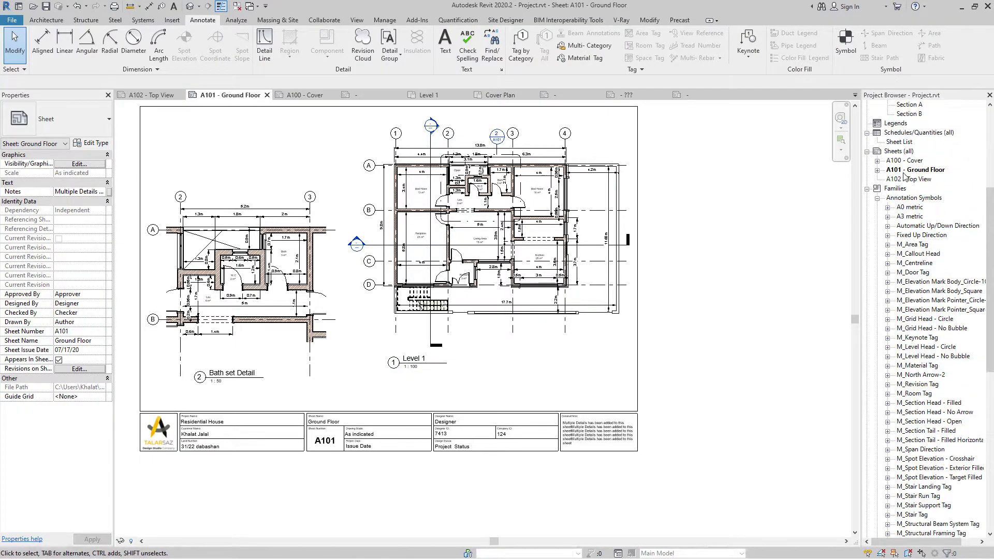
pyautogui.click(877, 198)
pyautogui.click(867, 188)
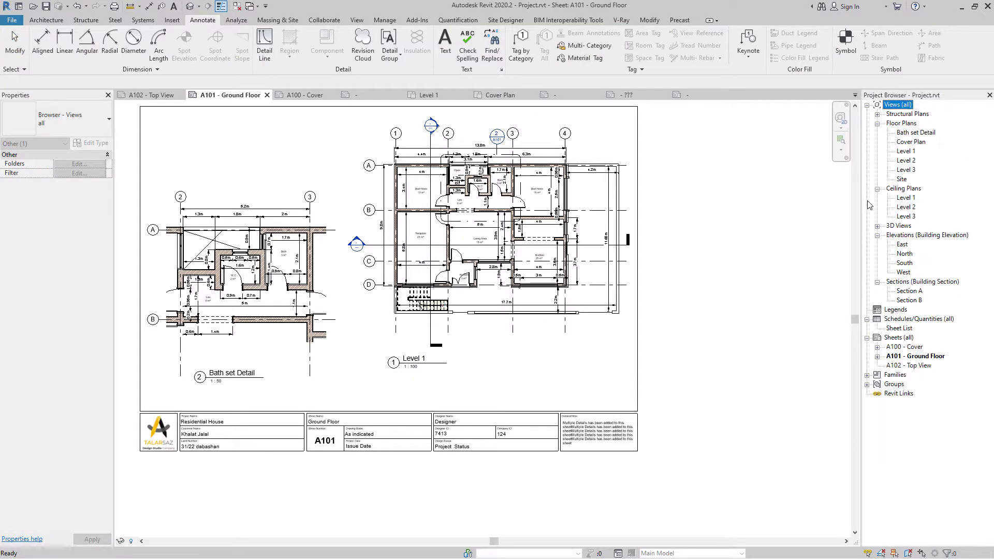
pyautogui.click(378, 326)
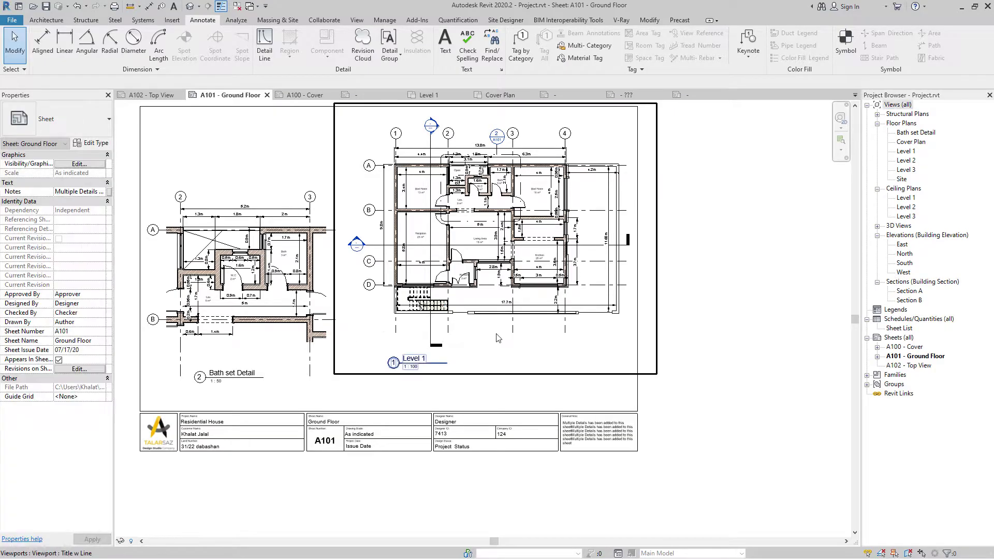
# - Look through the existing sheet entries, then view the Sheet List schedule and close it
pyautogui.click(917, 366)
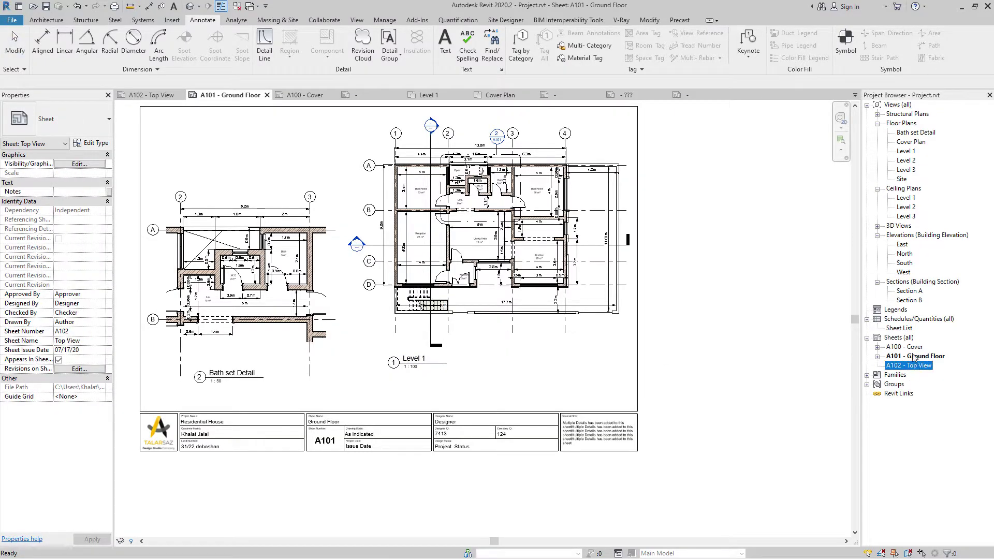
pyautogui.click(914, 357)
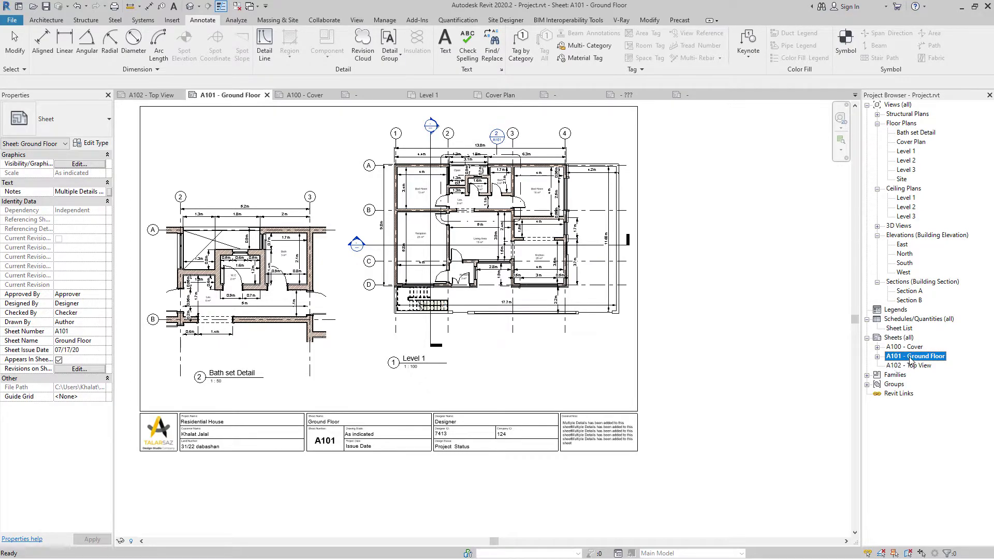
pyautogui.rightClick(909, 358)
pyautogui.click(916, 396)
pyautogui.rightClick(901, 337)
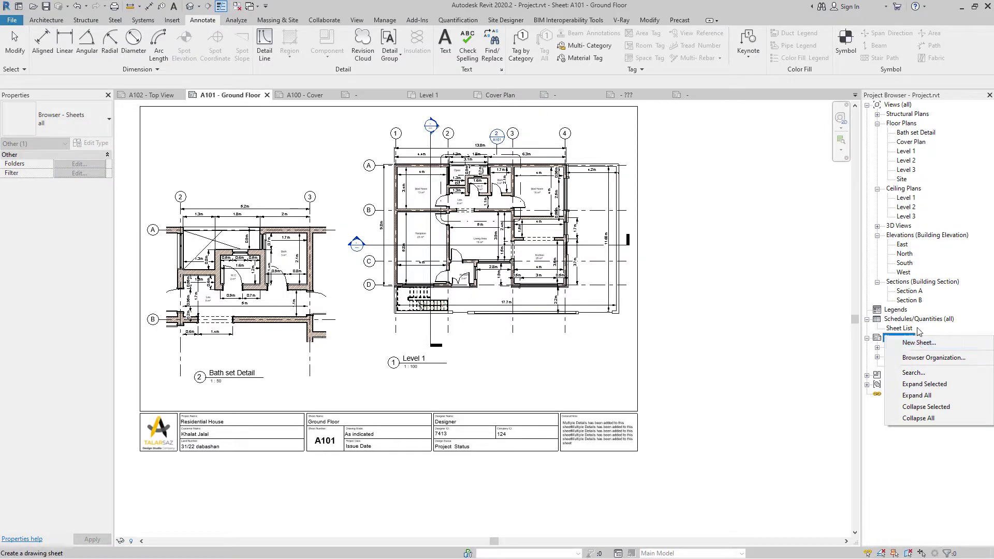
pyautogui.click(901, 329)
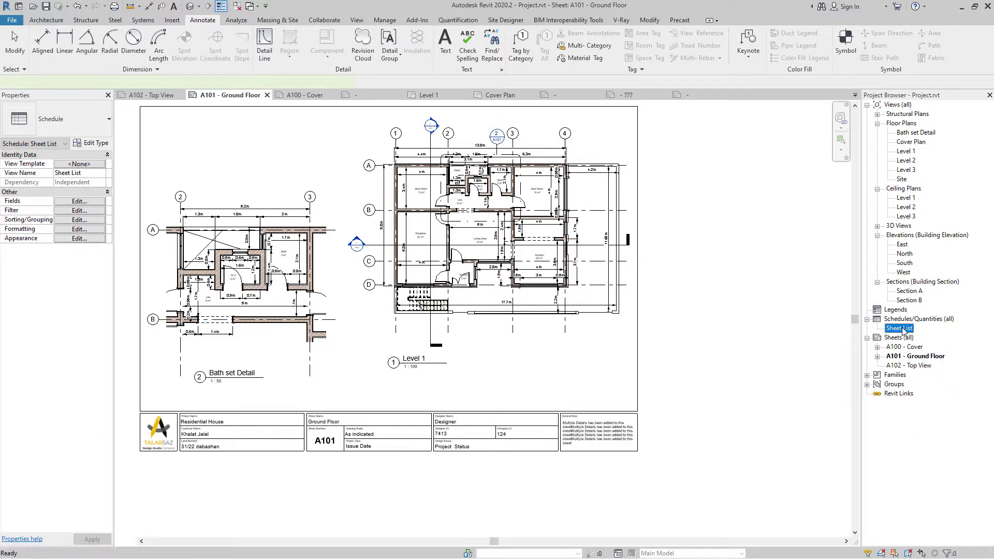
pyautogui.doubleClick(901, 328)
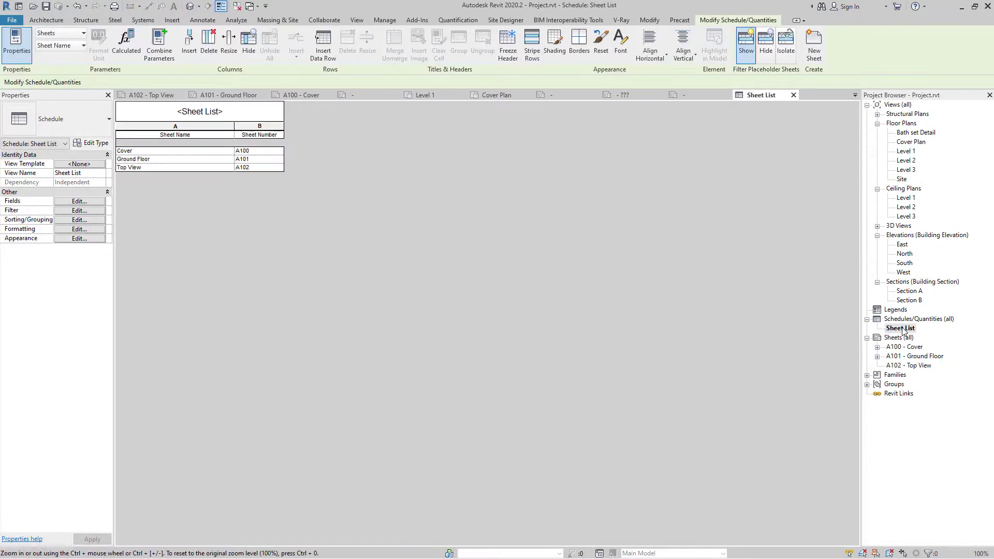
pyautogui.click(794, 94)
# - Create a new sheet with the Talarsaz_Border_A3 title block
pyautogui.rightClick(899, 337)
pyautogui.click(907, 346)
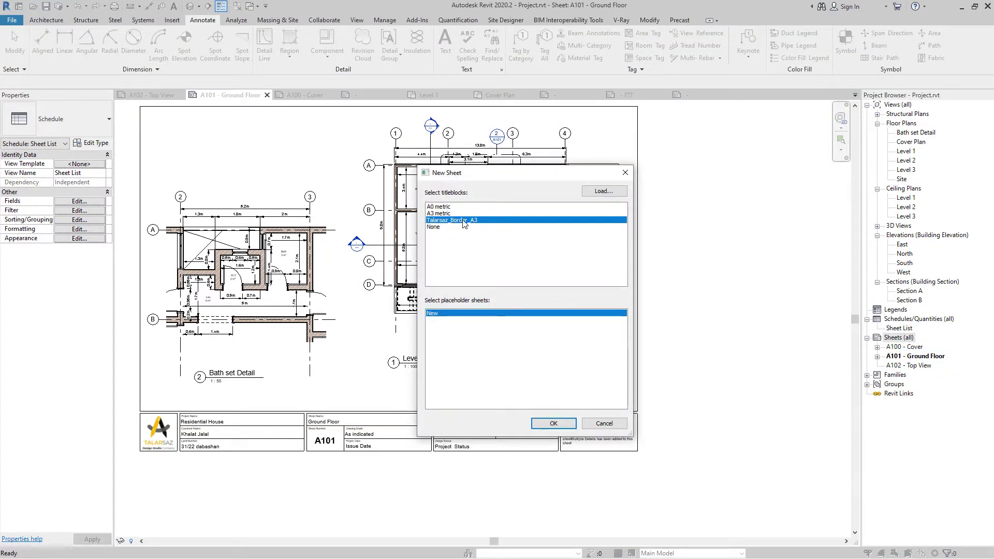
pyautogui.click(553, 423)
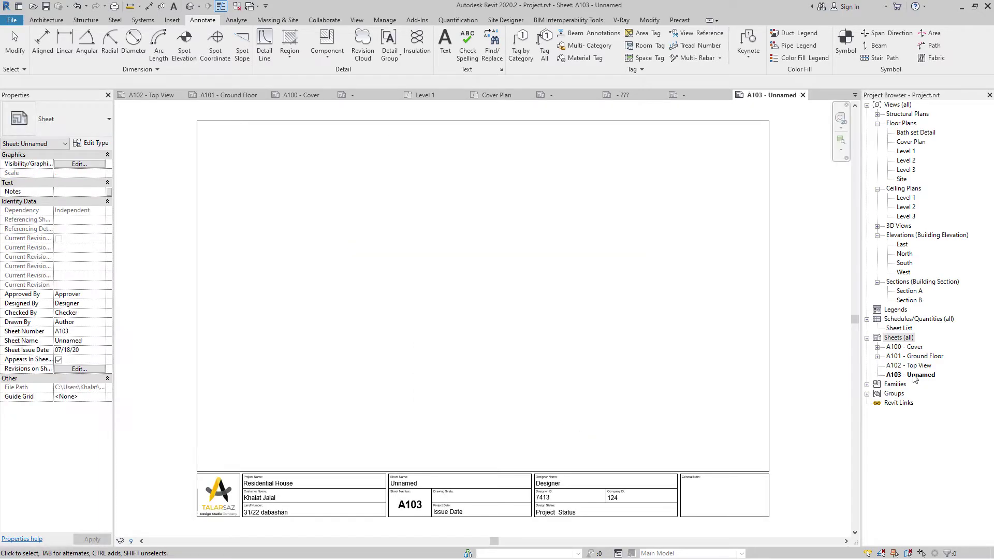
# - Rename sheet A103 to Sections, keeping its sheet number
pyautogui.click(917, 376)
pyautogui.rightClick(918, 377)
pyautogui.click(901, 288)
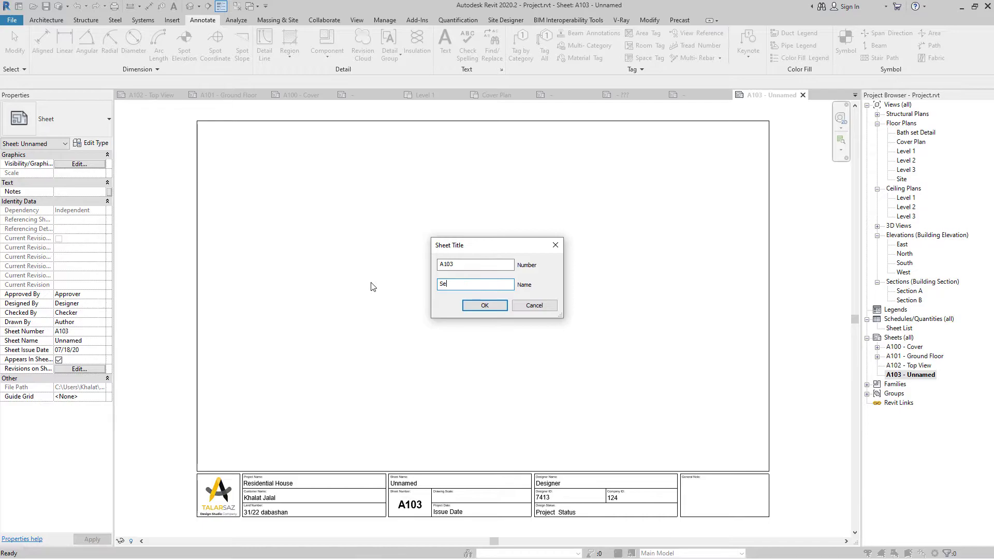
pyautogui.press('Return')
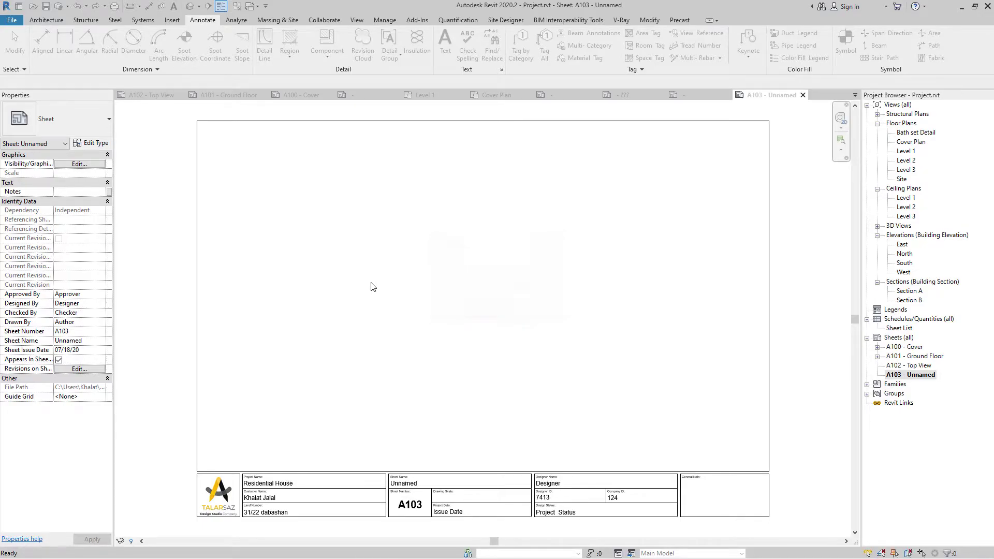
pyautogui.rightClick(919, 382)
pyautogui.click(901, 291)
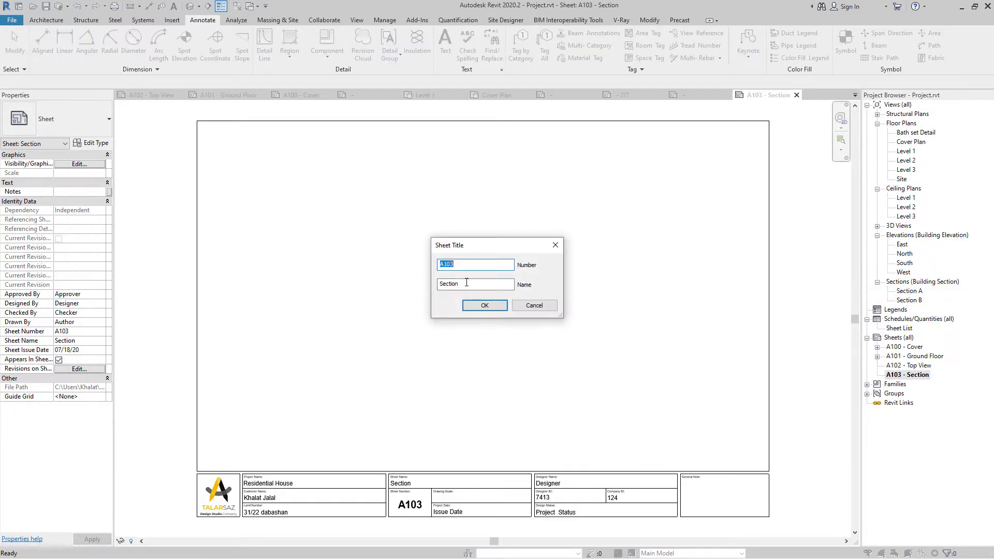
pyautogui.click(480, 305)
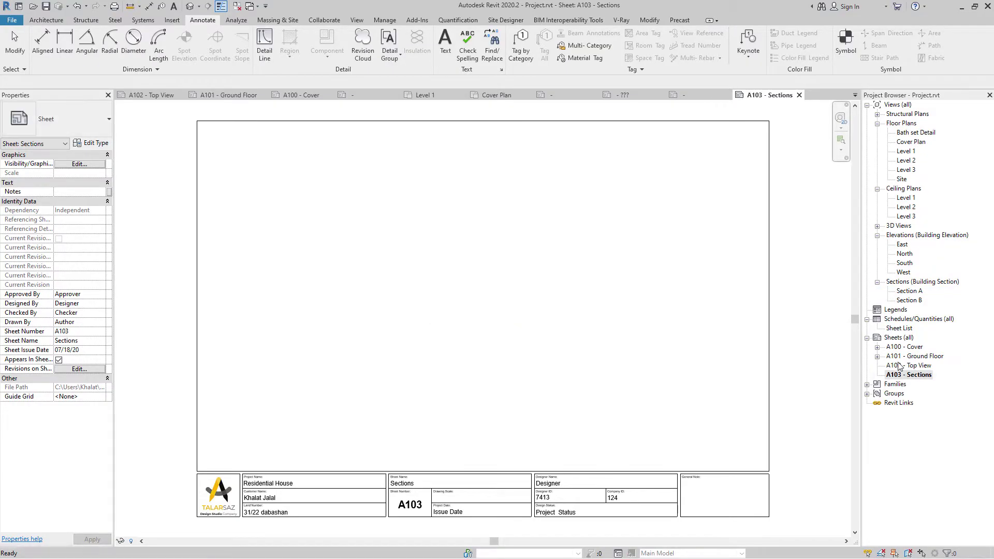
# - Place the Section A view in the upper half of the A103 sheet
pyautogui.click(907, 292)
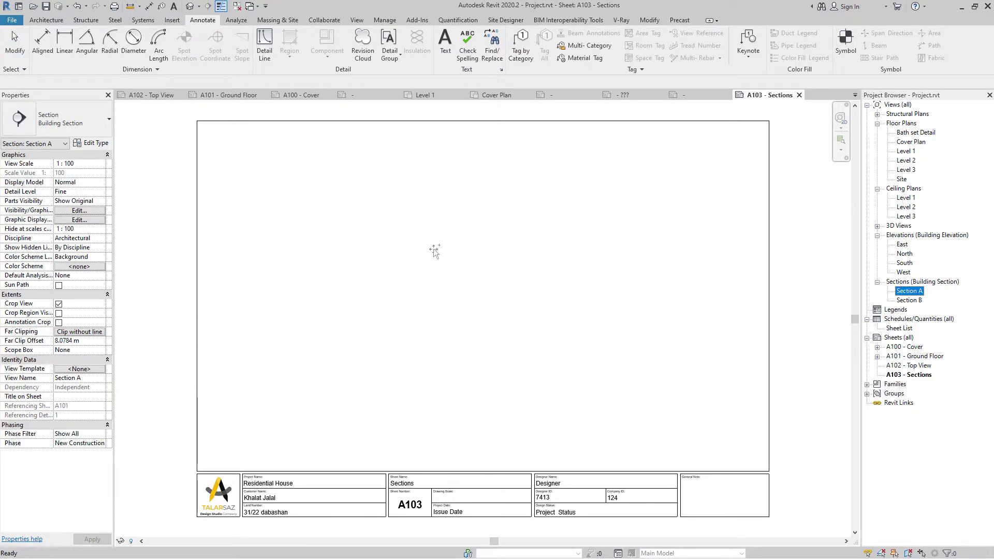
pyautogui.moveTo(418, 256); pyautogui.dragTo(428, 246)
pyautogui.click(472, 213)
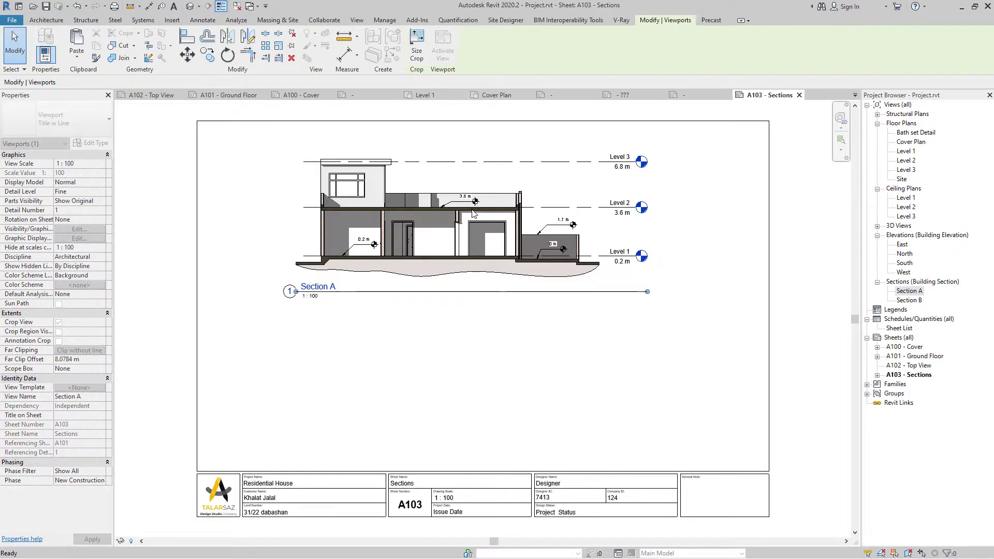
pyautogui.press('Escape')
# - Place the Section B view on the A103 sheet below Section A
pyautogui.click(910, 301)
pyautogui.moveTo(912, 303); pyautogui.dragTo(422, 351)
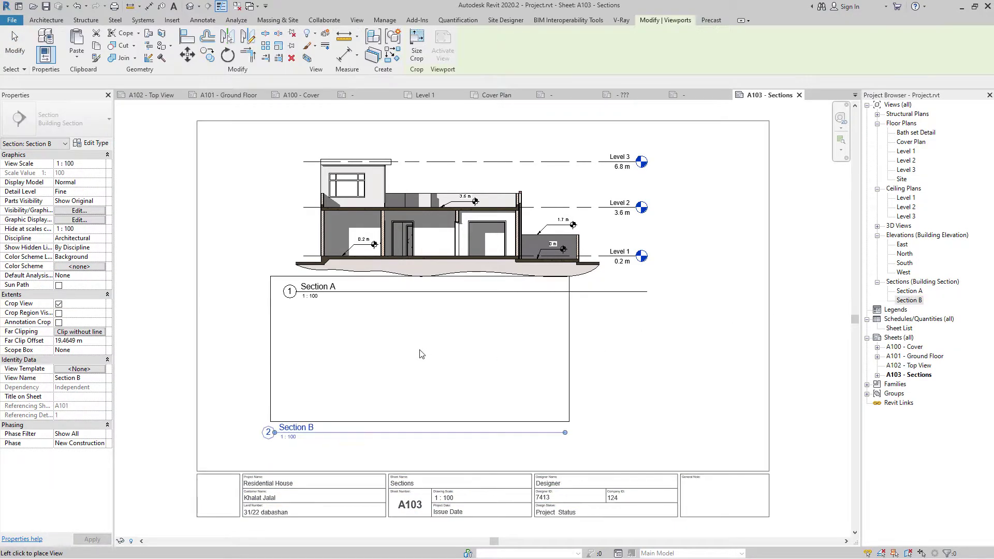
pyautogui.click(462, 381)
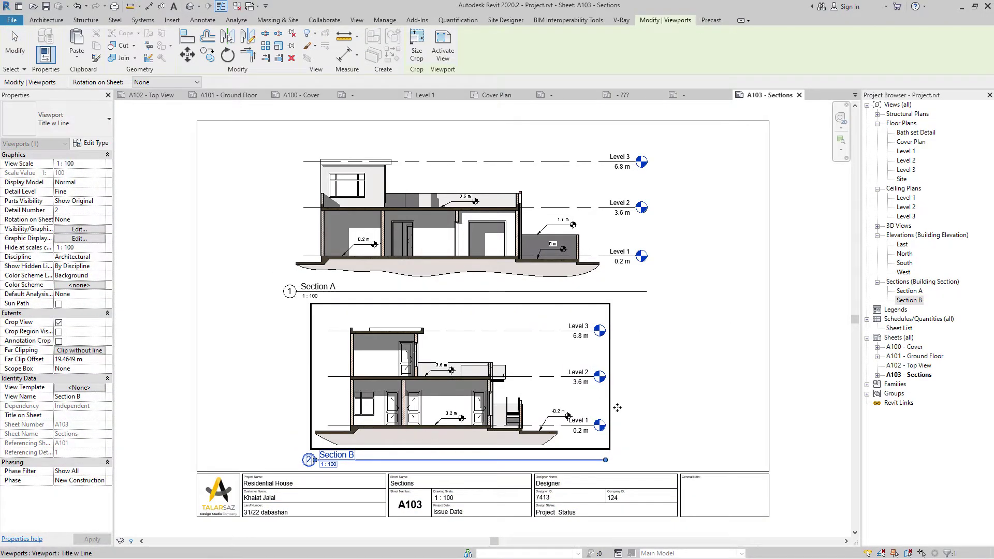
# - Shift the Section A and Section B viewports slightly upward on the sheet
pyautogui.click(496, 222)
pyautogui.moveTo(496, 222); pyautogui.dragTo(496, 209)
pyautogui.click(439, 341)
pyautogui.moveTo(439, 341); pyautogui.dragTo(440, 329)
pyautogui.press('Escape')
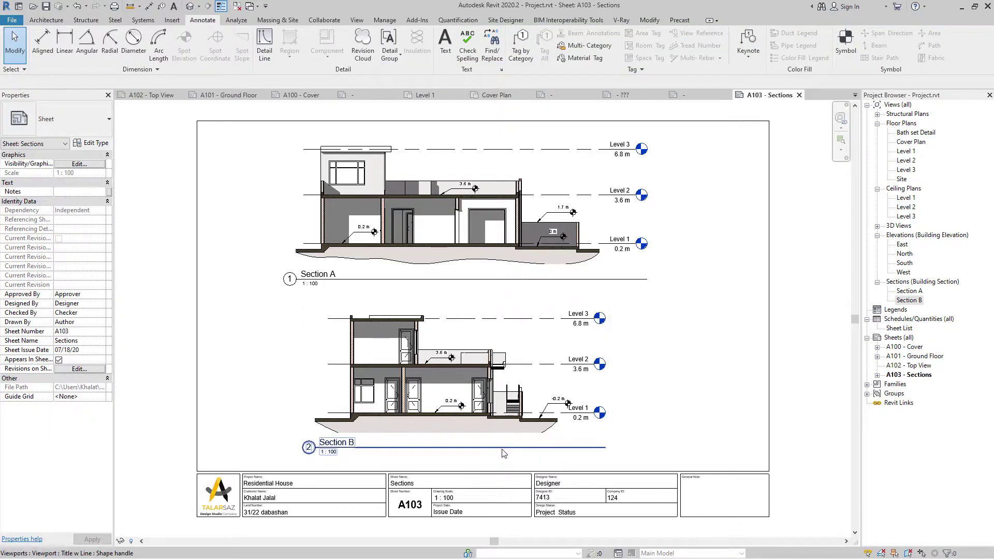
# - Lower both view titles slightly beneath their sections and align the Section B title's left end with the Section A title
pyautogui.click(505, 444)
pyautogui.moveTo(505, 444); pyautogui.dragTo(505, 451)
pyautogui.moveTo(330, 283); pyautogui.dragTo(330, 284)
pyautogui.click(372, 458)
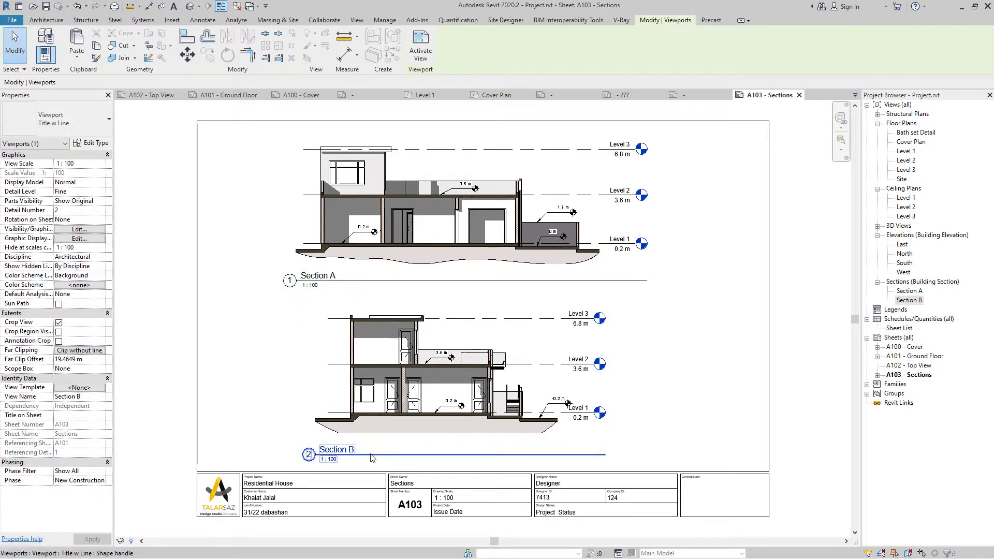
pyautogui.moveTo(369, 458); pyautogui.dragTo(353, 461)
pyautogui.press('Escape')
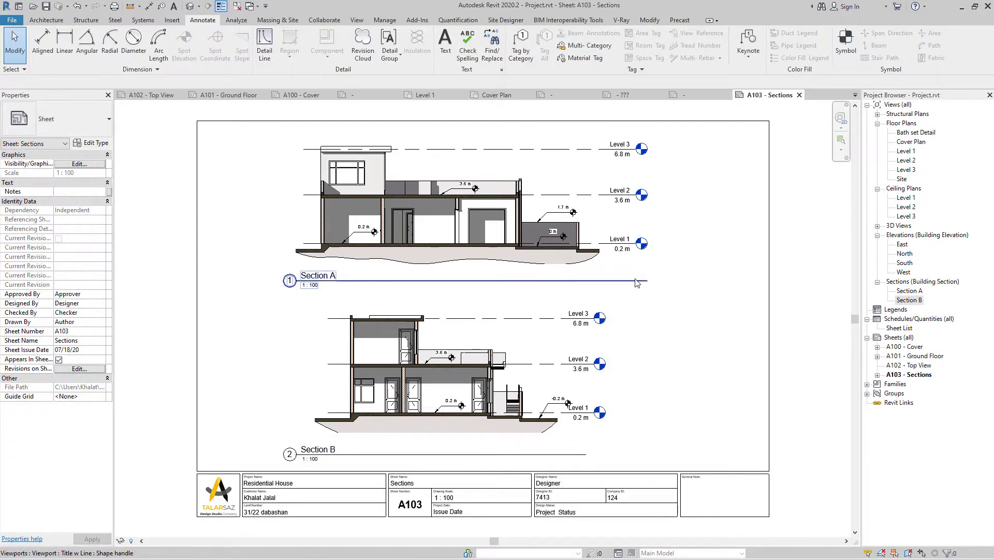
# - Shorten the Section A title line to Section B's right edge and extend the Section B title line to match
pyautogui.click(637, 283)
pyautogui.moveTo(648, 284); pyautogui.dragTo(610, 283)
pyautogui.click(580, 417)
pyautogui.moveTo(587, 457); pyautogui.dragTo(609, 456)
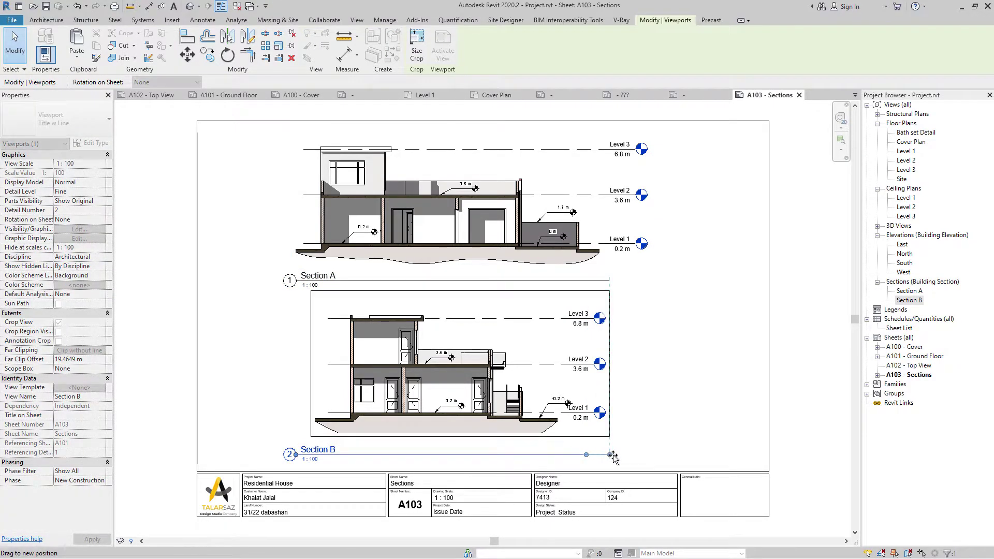
pyautogui.click(668, 408)
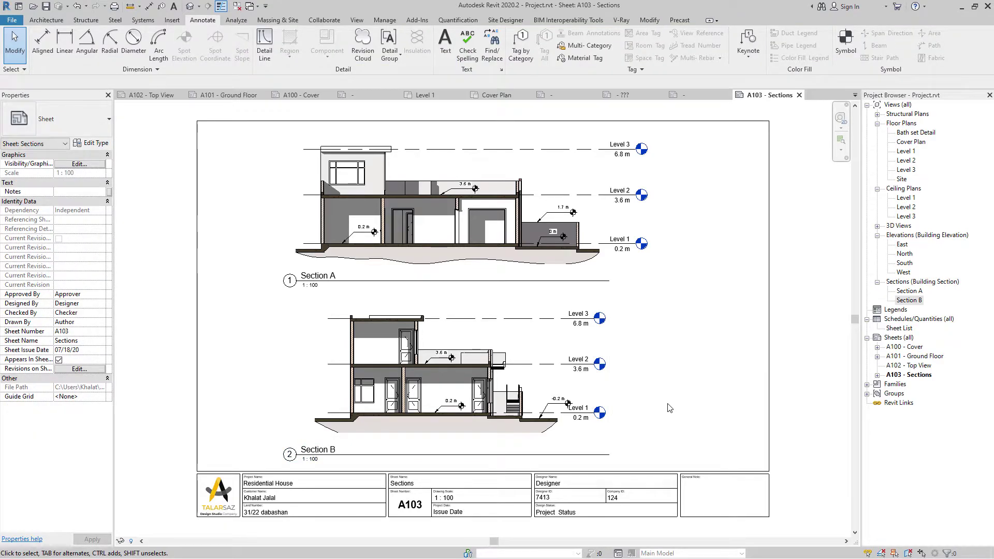
# - Create a new sheet with the Talarsaz_Border_A3 titleblock and rename it Elevations
pyautogui.rightClick(900, 337)
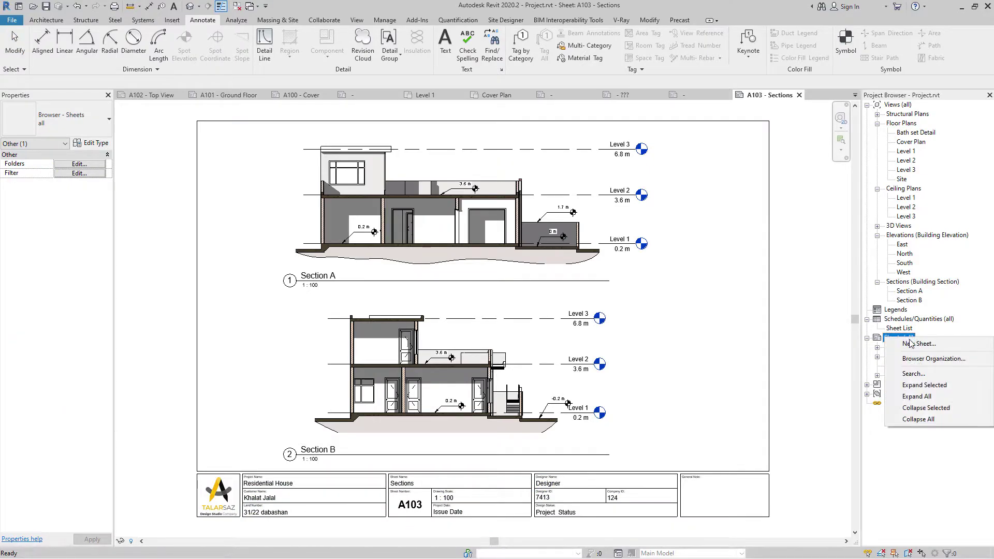
pyautogui.click(922, 345)
pyautogui.click(480, 265)
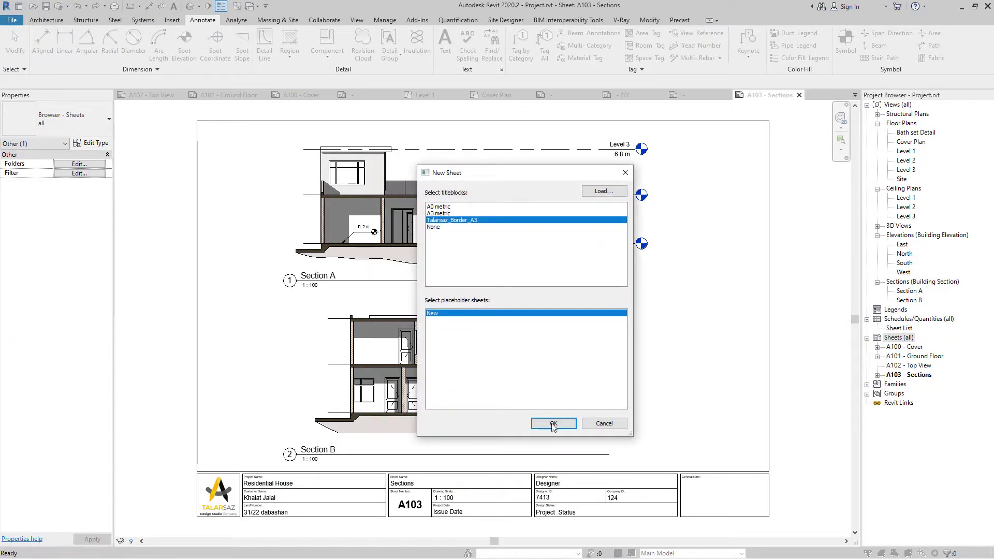
pyautogui.click(553, 423)
pyautogui.click(924, 385)
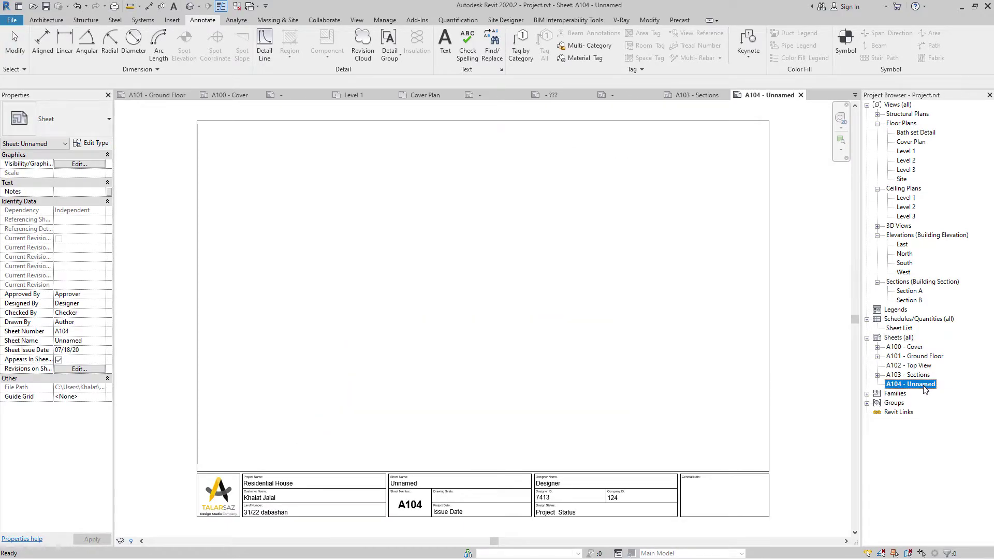
pyautogui.rightClick(925, 389)
pyautogui.click(891, 292)
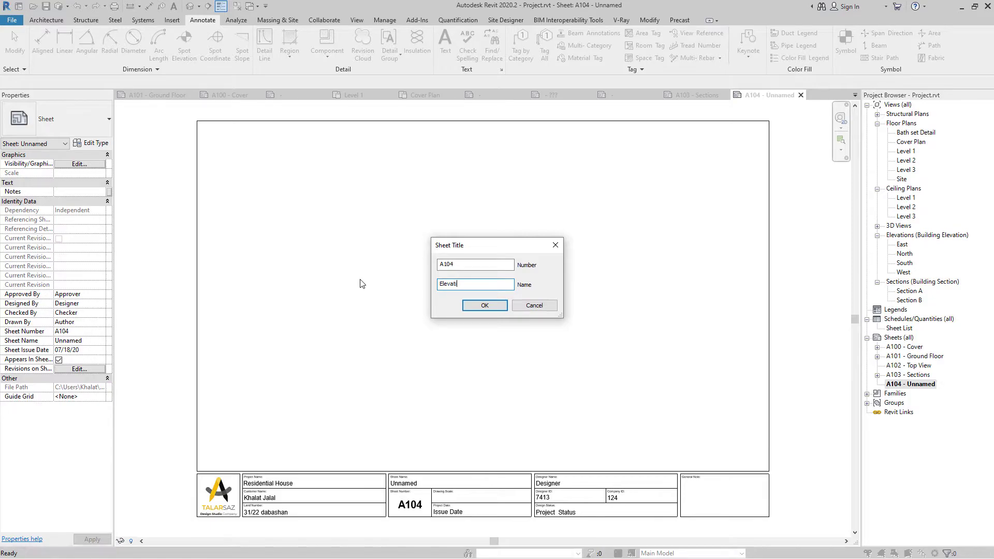
pyautogui.press('Return')
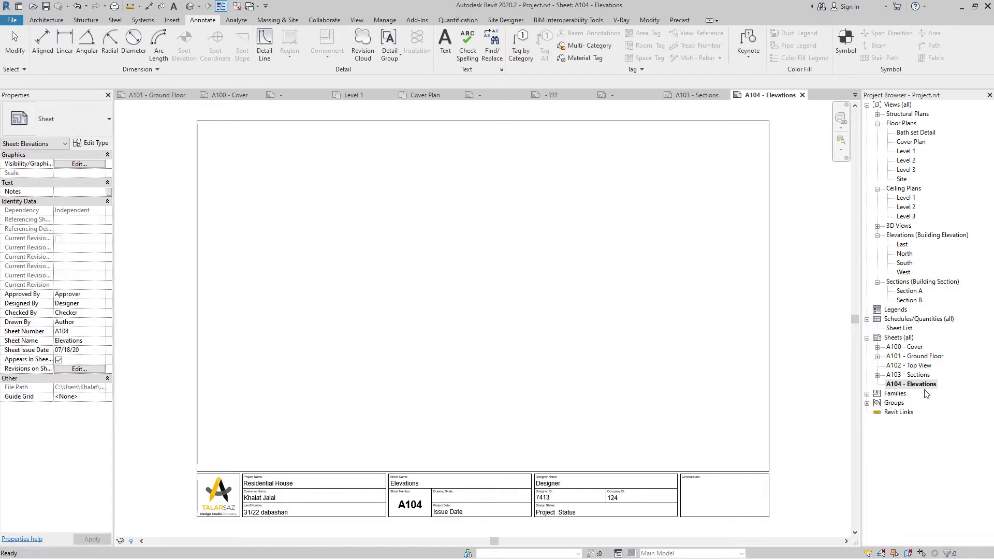
# - Check the East and South elevations and place the East view in the upper part of the A104 sheet
pyautogui.doubleClick(903, 246)
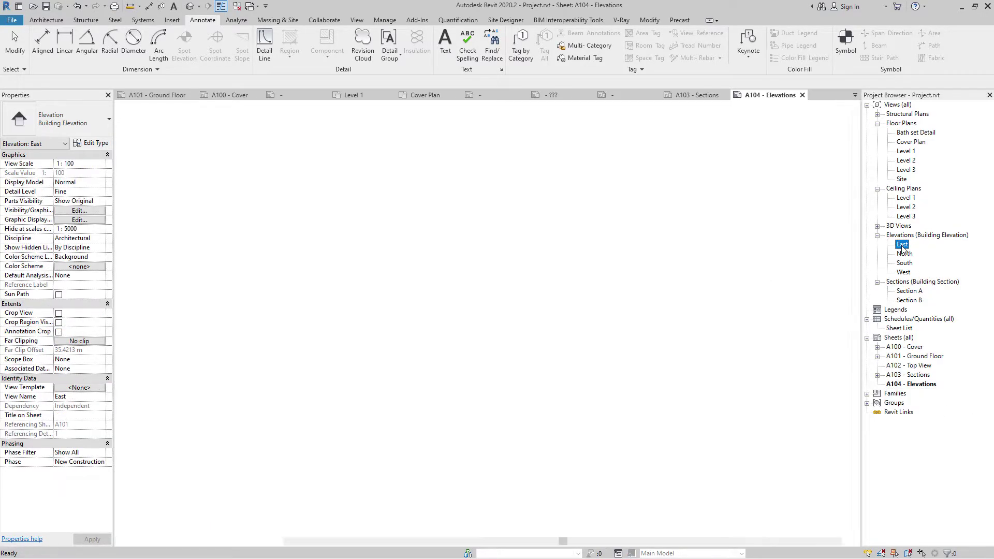
pyautogui.doubleClick(905, 264)
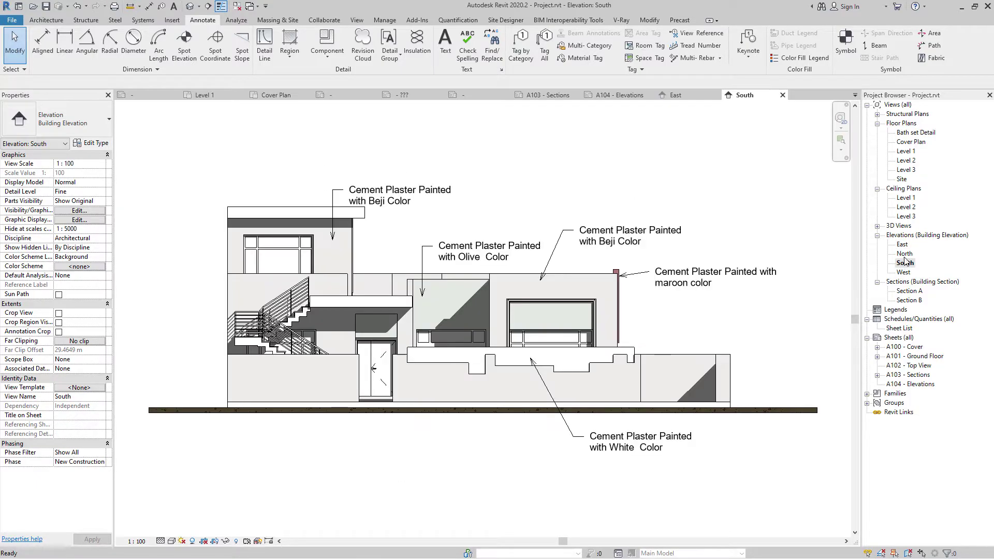
pyautogui.doubleClick(925, 385)
pyautogui.click(903, 245)
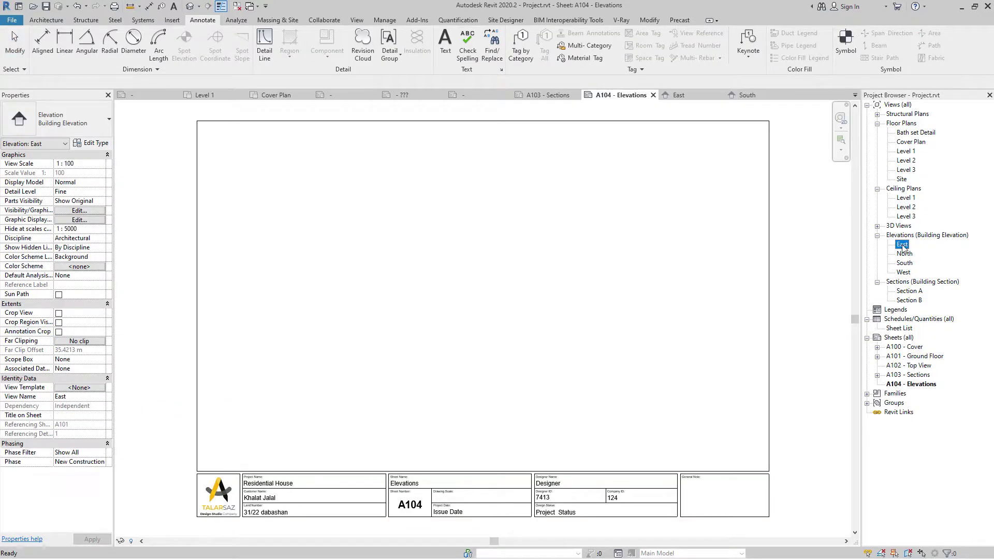
pyautogui.moveTo(470, 266); pyautogui.dragTo(485, 242)
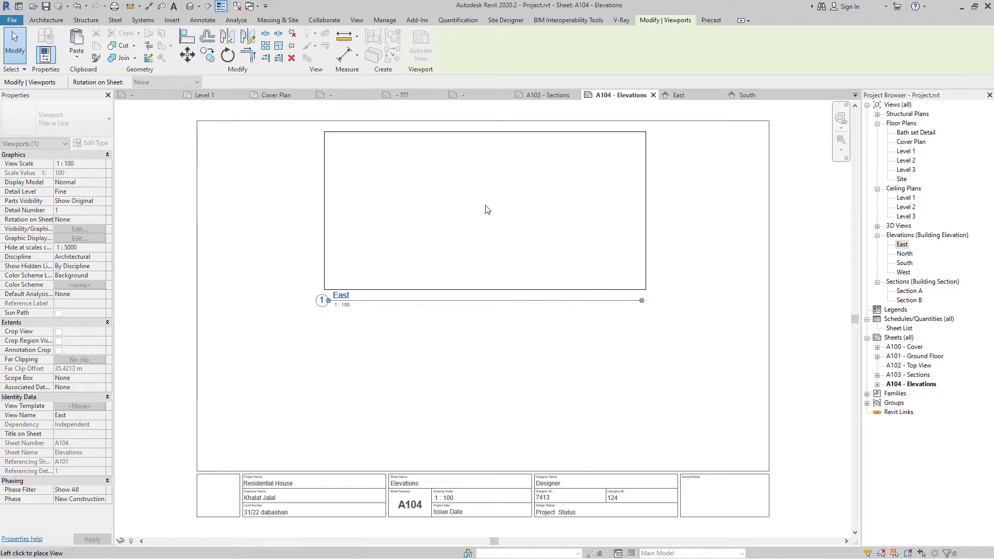
pyautogui.click(548, 211)
# - Place the South elevation on the A104 sheet below the East elevation
pyautogui.moveTo(905, 263); pyautogui.dragTo(875, 299)
pyautogui.moveTo(504, 377); pyautogui.dragTo(502, 379)
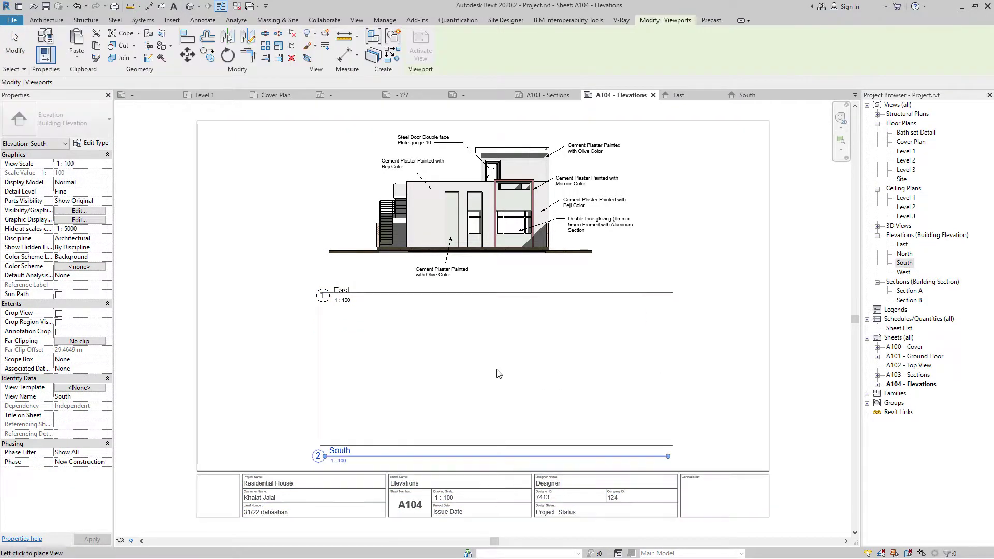
pyautogui.click(497, 383)
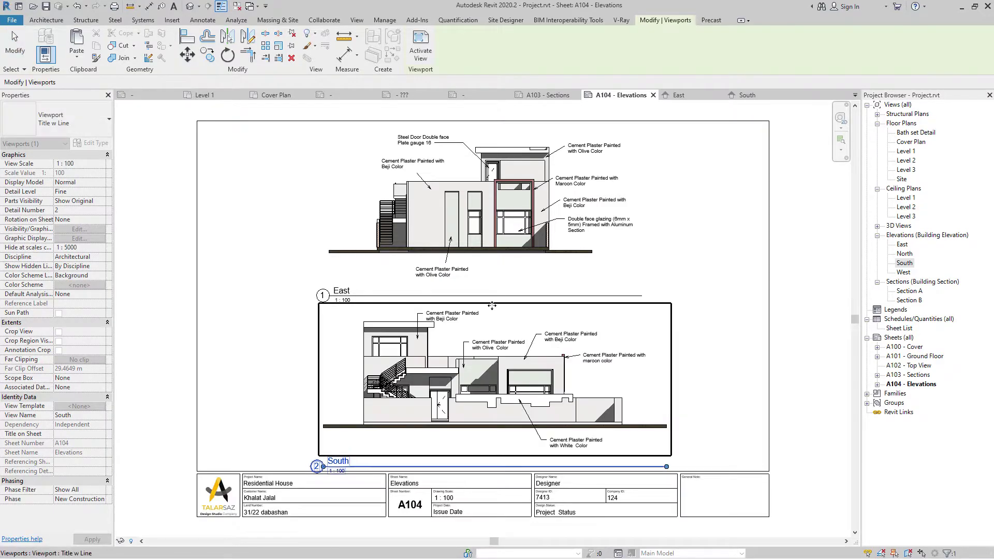
# - Raise the East view title closer to its elevation and shift the South elevation and its title slightly upward
pyautogui.click(496, 296)
pyautogui.moveTo(496, 299); pyautogui.dragTo(496, 288)
pyautogui.click(448, 354)
pyautogui.moveTo(448, 354); pyautogui.dragTo(448, 346)
pyautogui.click(474, 462)
pyautogui.click(472, 456)
pyautogui.moveTo(471, 456); pyautogui.dragTo(472, 457)
pyautogui.click(721, 348)
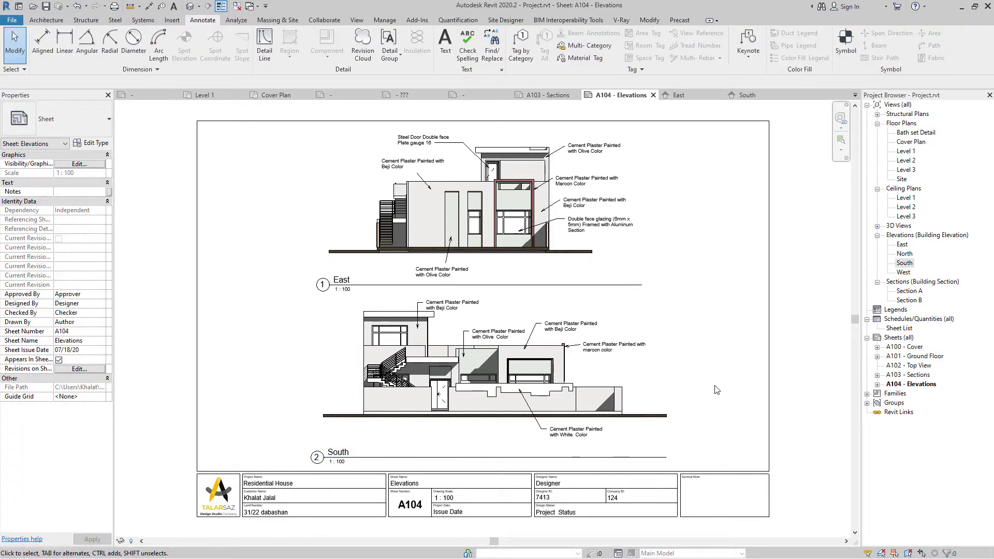
# - Review the existing sheets, including Ground Floor and Top View, and examine the Level 2 floor plan
pyautogui.doubleClick(919, 376)
pyautogui.doubleClick(921, 385)
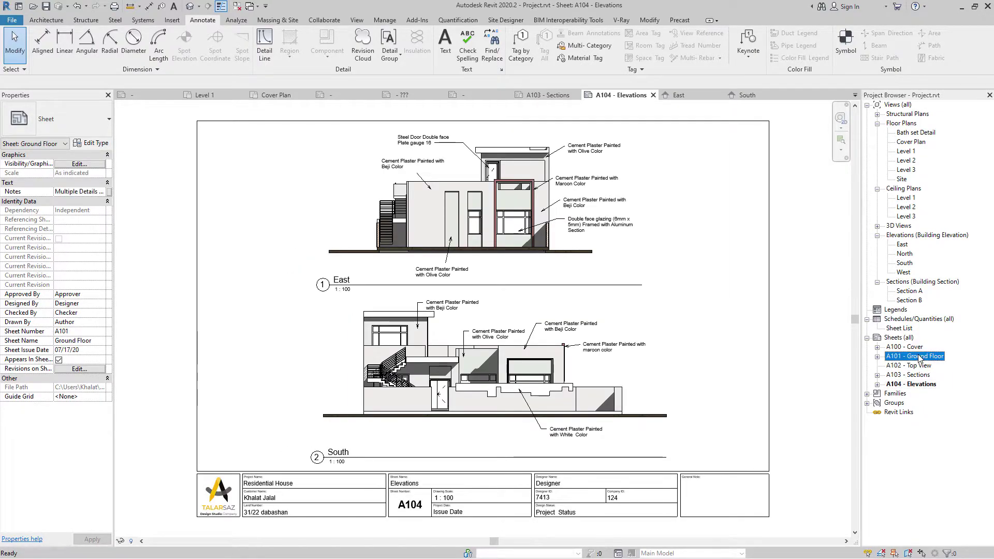
pyautogui.doubleClick(920, 357)
pyautogui.doubleClick(920, 366)
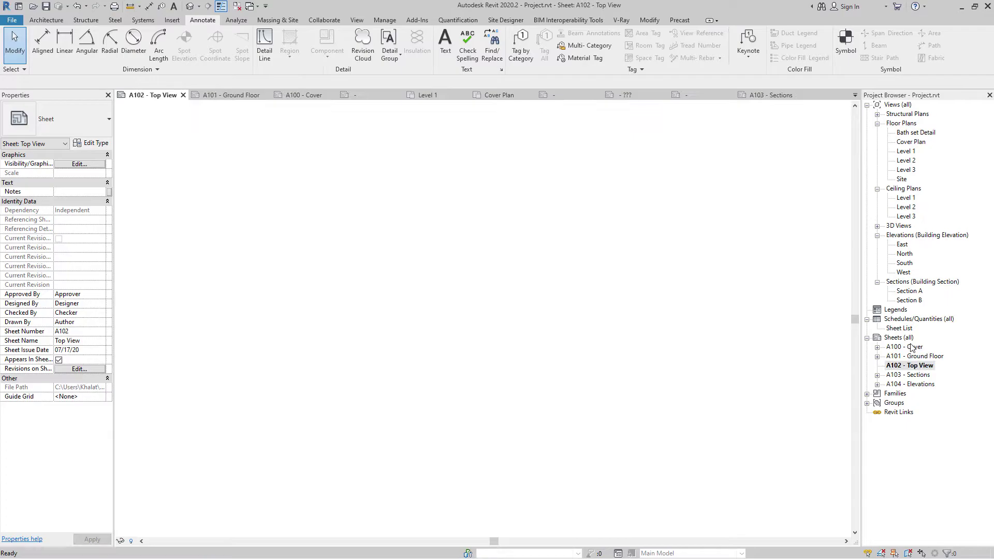
pyautogui.doubleClick(914, 161)
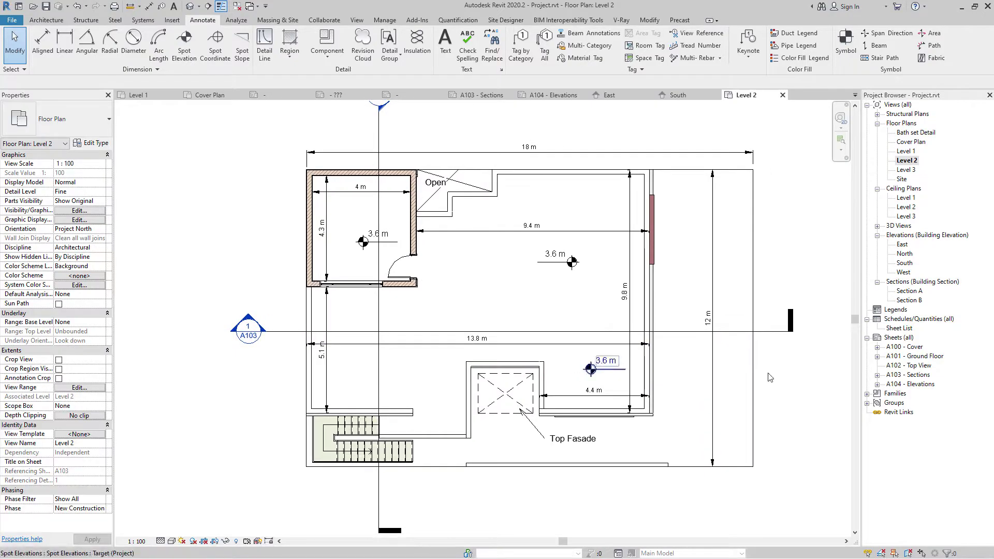
# - Rename the A102 sheet as Plan at Level 2
pyautogui.click(918, 367)
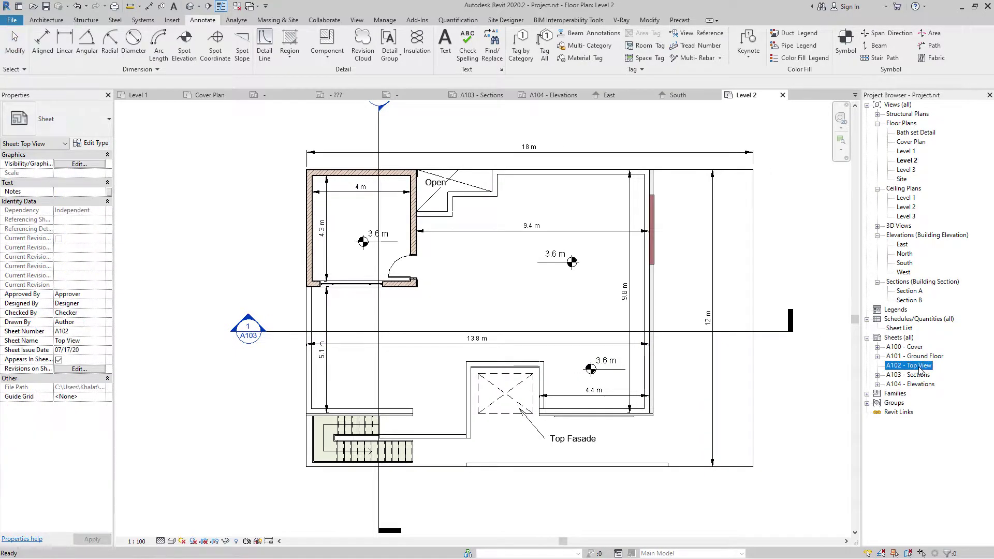
pyautogui.rightClick(918, 367)
pyautogui.click(889, 280)
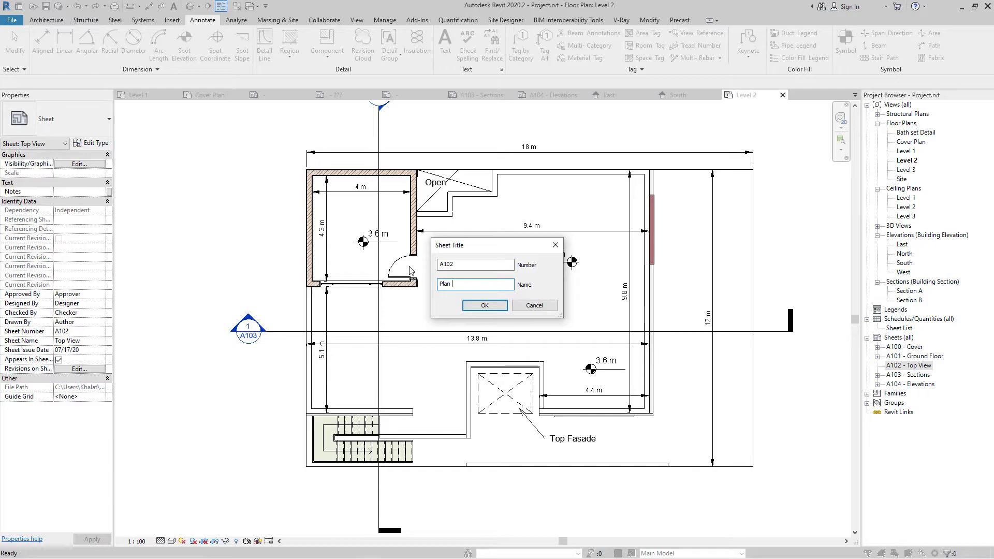
pyautogui.write('Plan at Level 2')
pyautogui.press('Return')
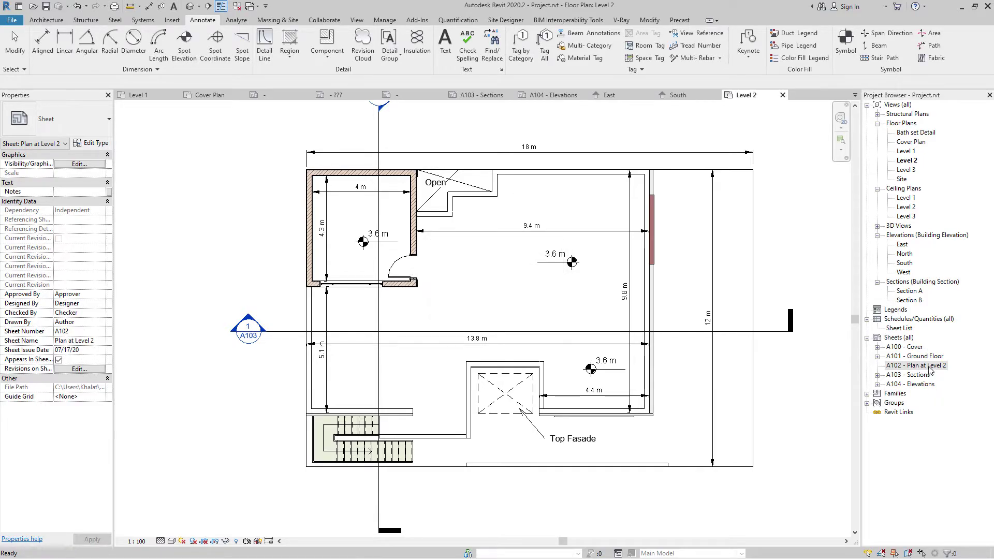
# - Place the Level 2 floor plan on the right half of the A102 sheet
pyautogui.click(906, 162)
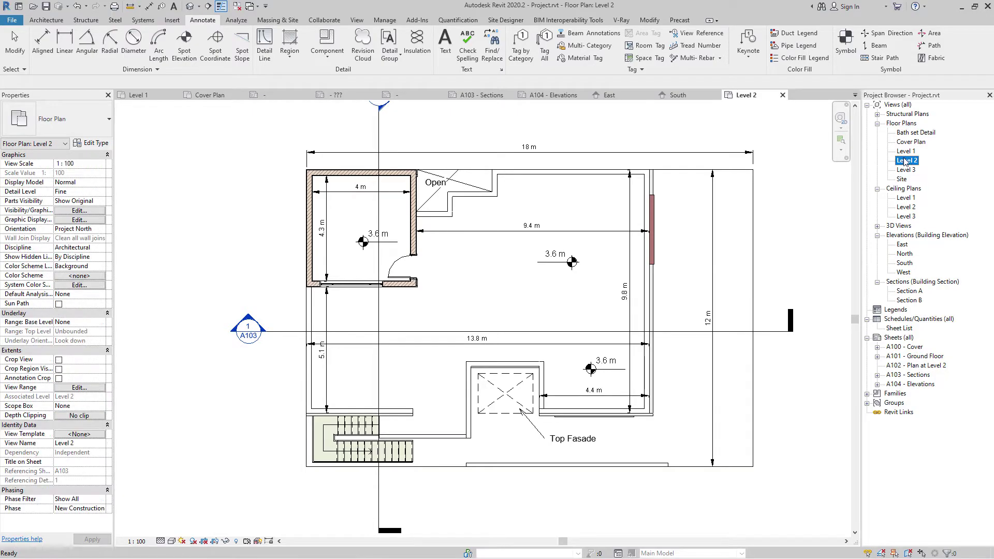
pyautogui.doubleClick(929, 365)
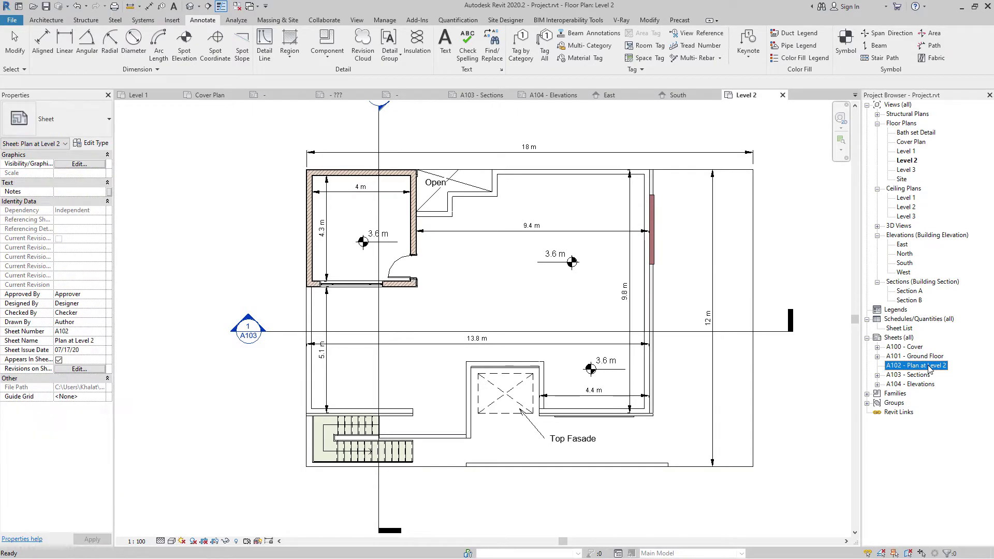
pyautogui.click(914, 163)
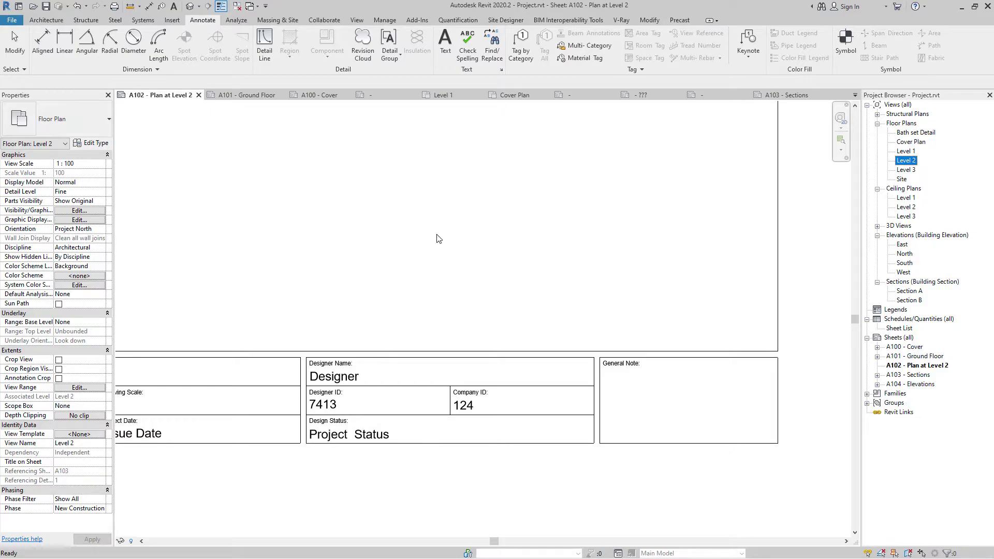
pyautogui.click(433, 201)
pyautogui.scroll(-2, 466, 233)
pyautogui.moveTo(484, 233); pyautogui.dragTo(537, 293, button='middle')
pyautogui.scroll(-5, 501, 392)
pyautogui.moveTo(506, 275); pyautogui.dragTo(525, 275)
pyautogui.click(739, 347)
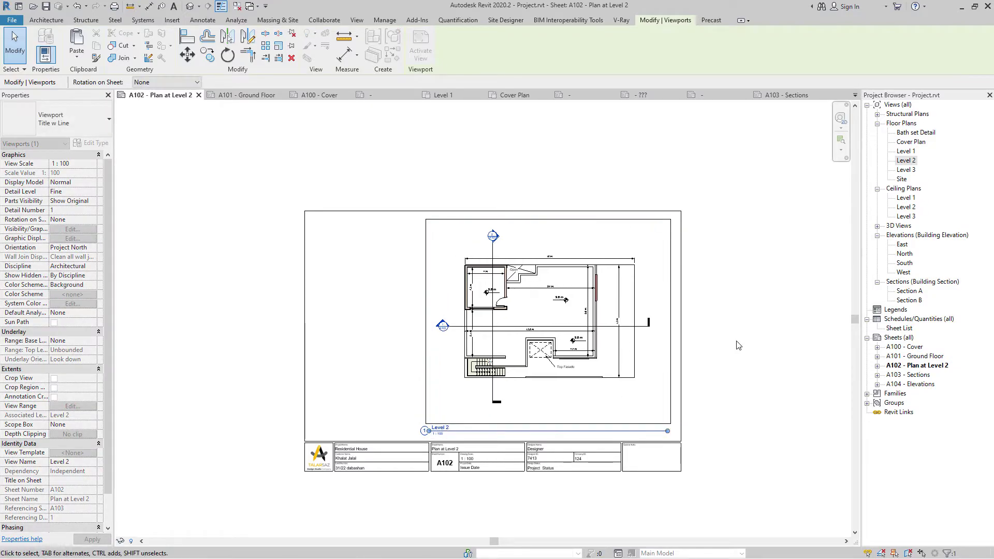
# - Activate the Level 2 viewport and turn on its annotation crop and visible crop region
pyautogui.click(465, 369)
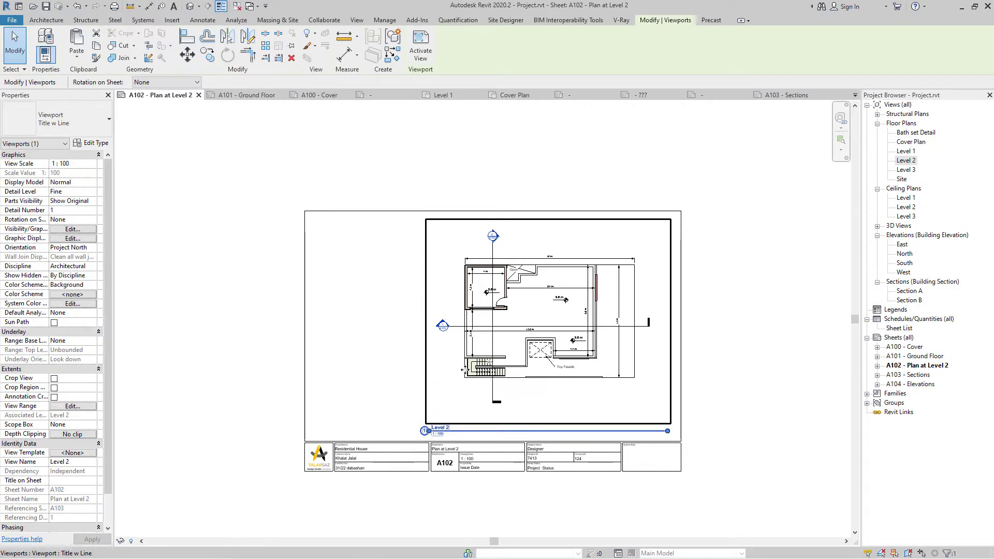
pyautogui.doubleClick(465, 370)
pyautogui.click(54, 397)
pyautogui.click(54, 388)
# - Tighten the annotation crop on all four sides of the Level 2 plan and move the viewport up and to the right
pyautogui.click(557, 394)
pyautogui.moveTo(550, 390); pyautogui.dragTo(551, 391)
pyautogui.moveTo(652, 317)
pyautogui.mouseDown()
pyautogui.moveTo(641, 320)
pyautogui.moveTo(651, 313)
pyautogui.mouseUp()
pyautogui.moveTo(538, 229); pyautogui.dragTo(538, 243)
pyautogui.moveTo(424, 317); pyautogui.dragTo(439, 317)
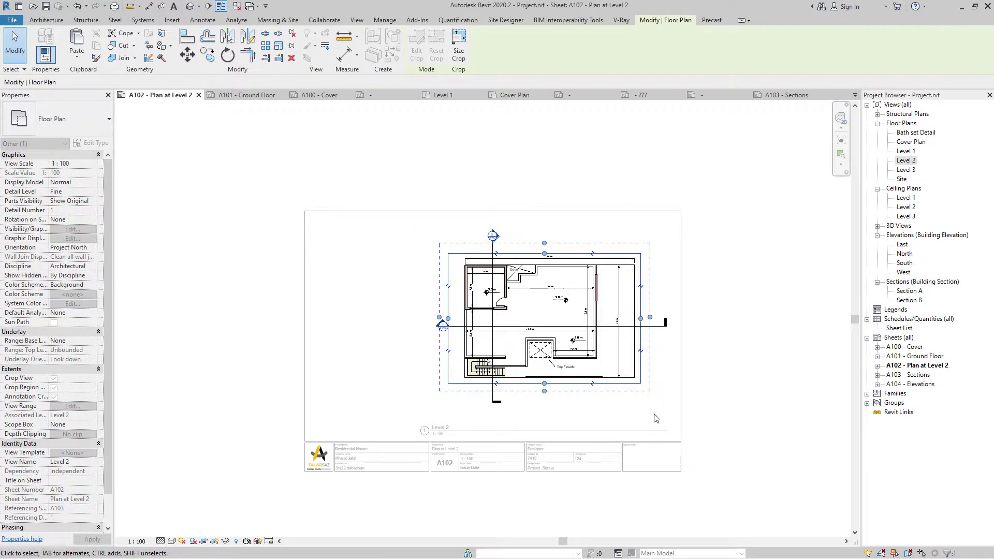
pyautogui.doubleClick(723, 403)
pyautogui.moveTo(638, 383); pyautogui.dragTo(664, 366)
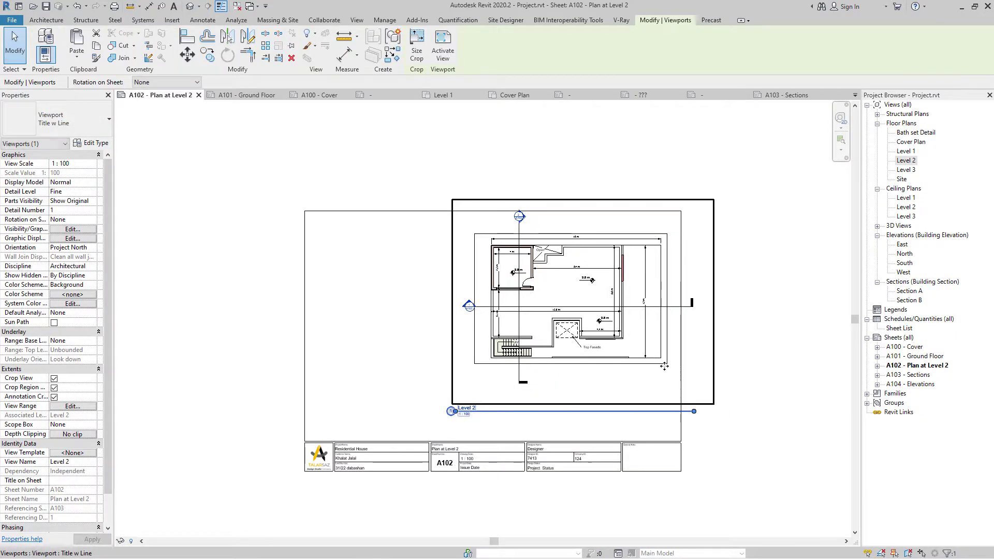
# - Within the Level 2 viewport, shorten the Section A line at both ends and the Section B line at its lower end
pyautogui.doubleClick(665, 367)
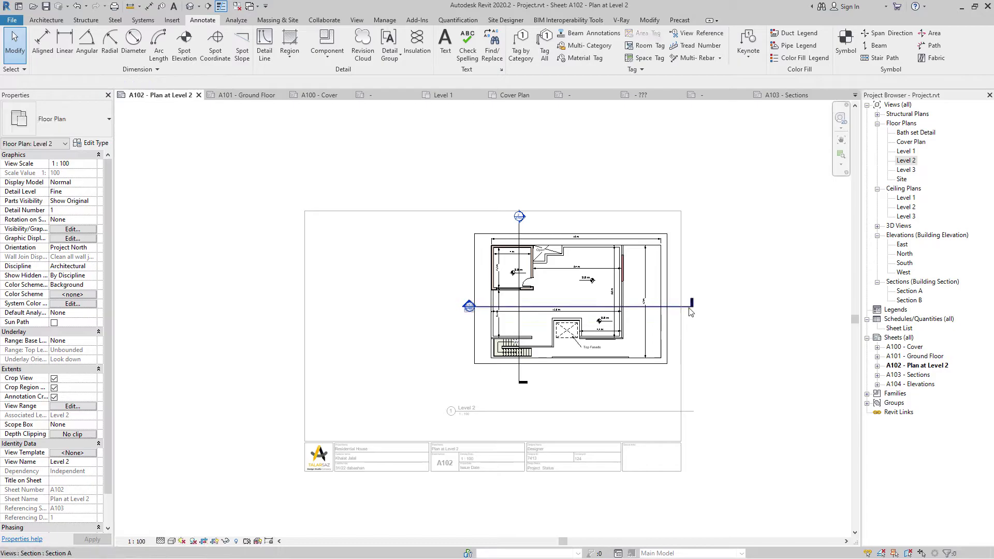
pyautogui.click(692, 308)
pyautogui.moveTo(693, 308); pyautogui.dragTo(675, 308)
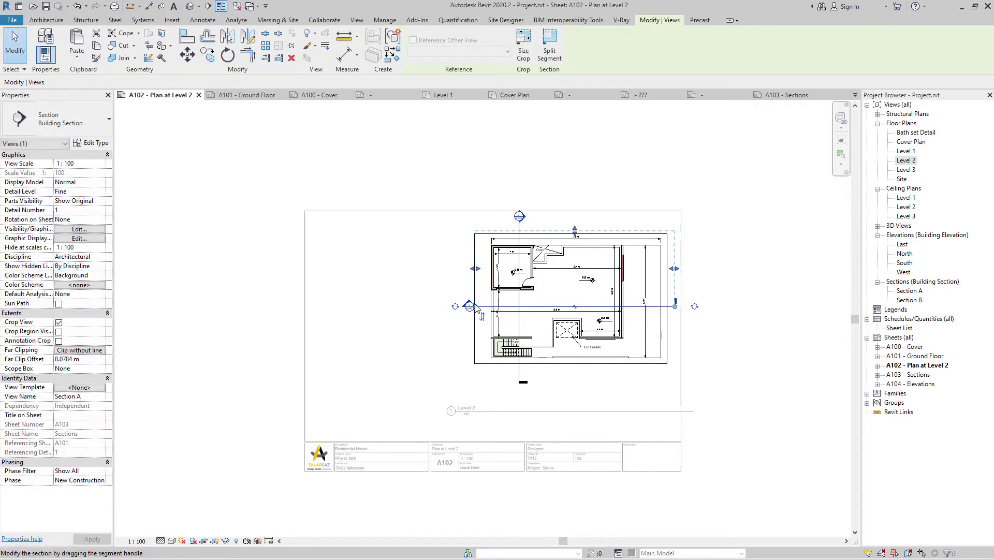
pyautogui.moveTo(481, 305); pyautogui.dragTo(481, 306)
pyautogui.click(519, 382)
pyautogui.moveTo(520, 382); pyautogui.dragTo(519, 372)
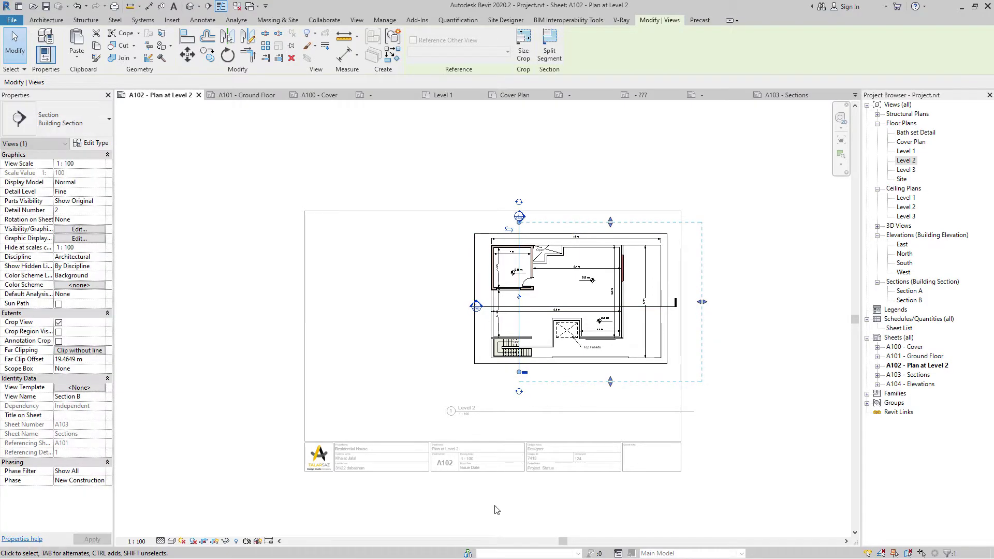
# - Turn on the annotation crop for Section B and hide the crop region of the Level 2 view
pyautogui.click(59, 323)
pyautogui.click(59, 342)
pyautogui.click(92, 539)
pyautogui.click(788, 441)
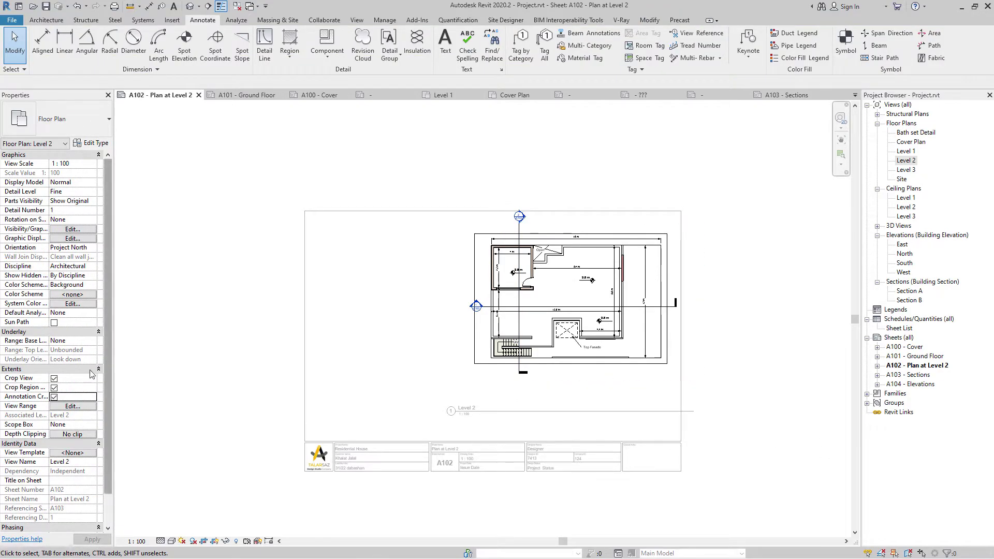
pyautogui.click(54, 388)
pyautogui.click(92, 539)
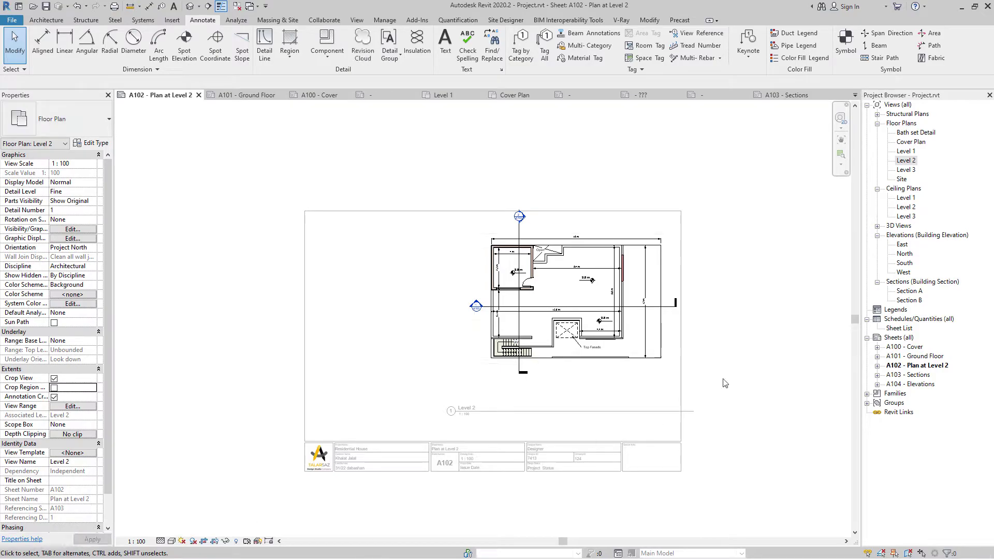
# - Lower the Section B head closer to the upper edge of the Level 2 plan
pyautogui.click(637, 248)
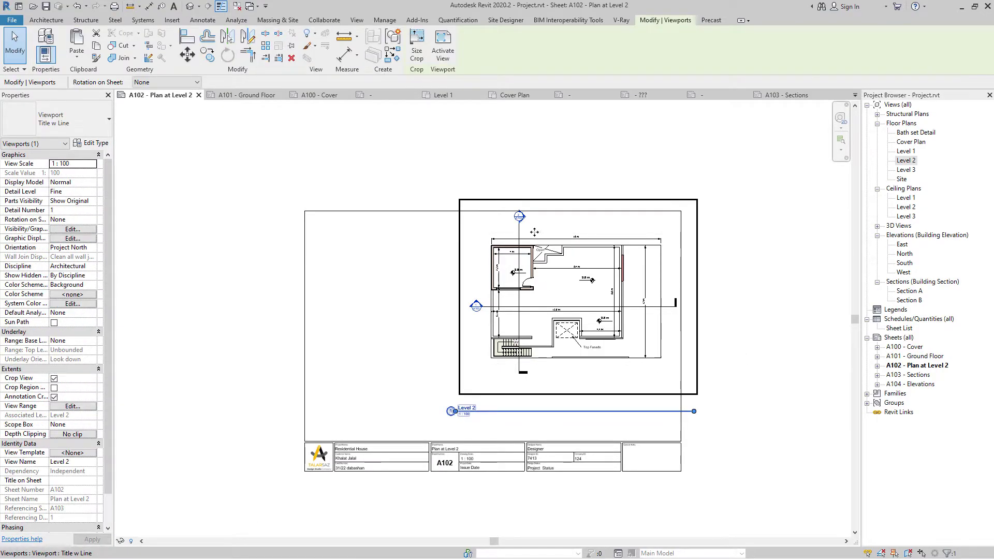
pyautogui.press('Escape')
pyautogui.click(519, 230)
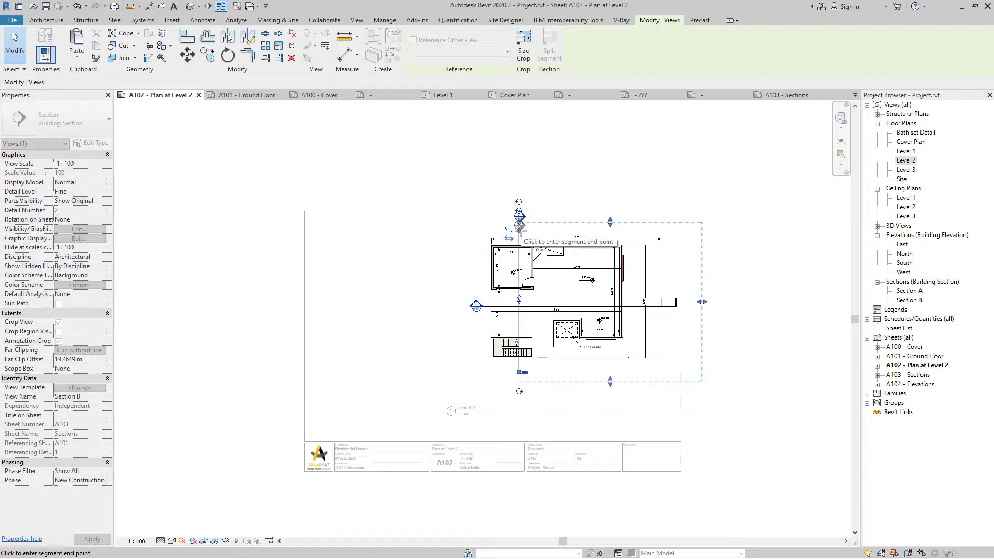
# - Return to the sheet and nudge the Level 2 viewport slightly up and to the right
pyautogui.click(593, 360)
pyautogui.press('Up')
pyautogui.press('Up')
pyautogui.press('Right')
pyautogui.press('Right')
pyautogui.press('Left')
pyautogui.click(794, 384)
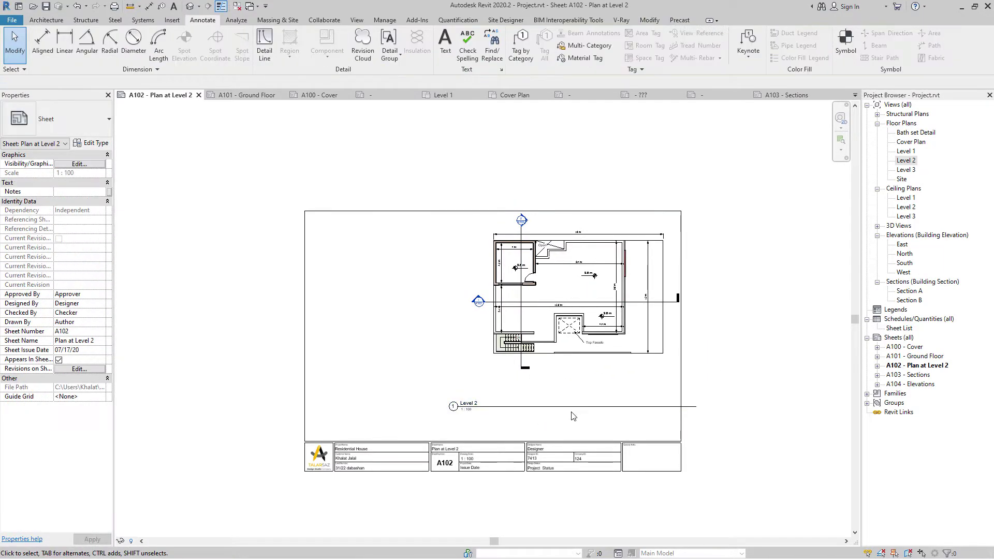
# - Move the Level 2 view title up beneath the plan and shorten its line to the building's right wall
pyautogui.moveTo(574, 406); pyautogui.dragTo(610, 383)
pyautogui.moveTo(732, 382); pyautogui.dragTo(637, 387)
pyautogui.click(757, 419)
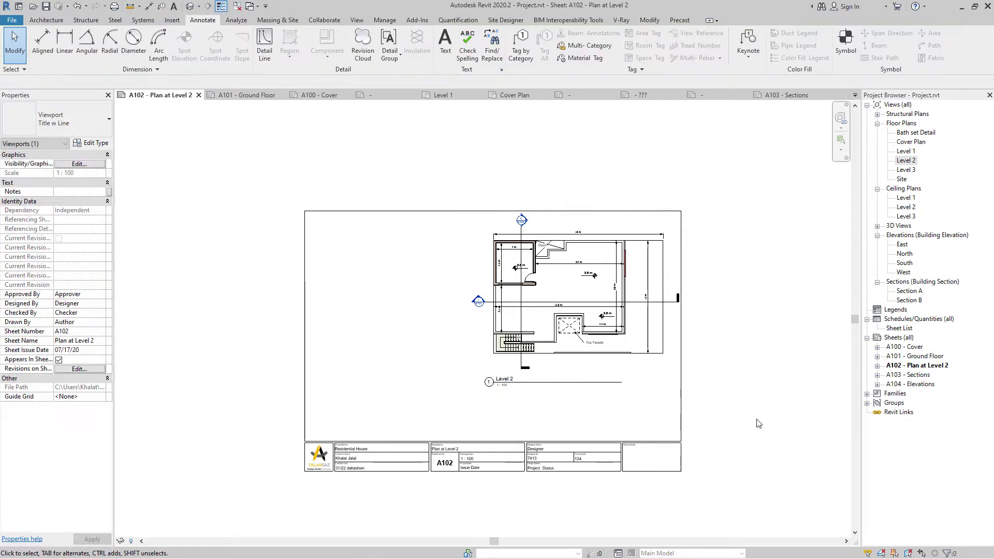
# - Shift the Level 2 viewport slightly down and to the left on the A102 sheet
pyautogui.click(549, 316)
pyautogui.moveTo(549, 316); pyautogui.dragTo(550, 318)
pyautogui.press('Left')
pyautogui.press('Escape')
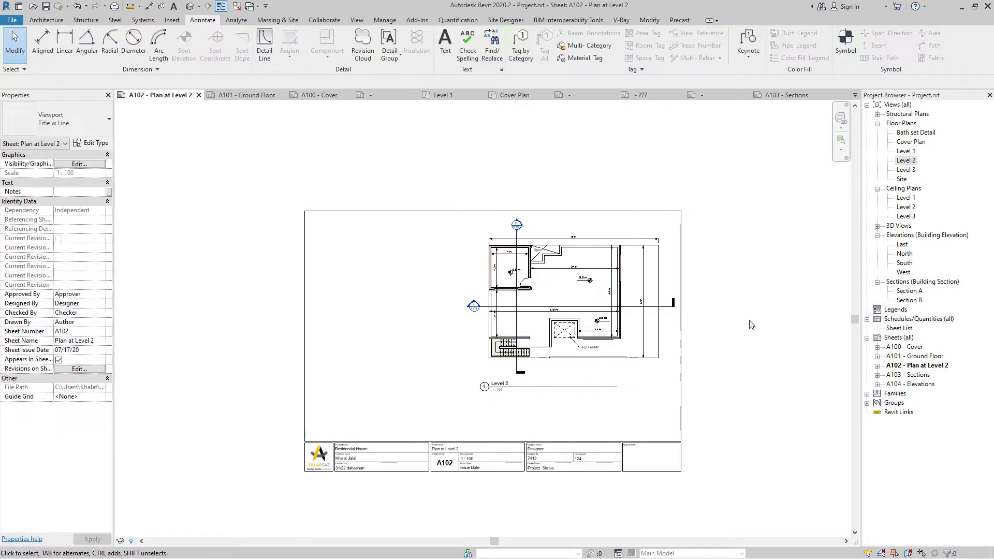
# - Open the Level 1 floor plan at the front yard between the kitchens and the front boundary wall
pyautogui.scroll(3, 582, 379)
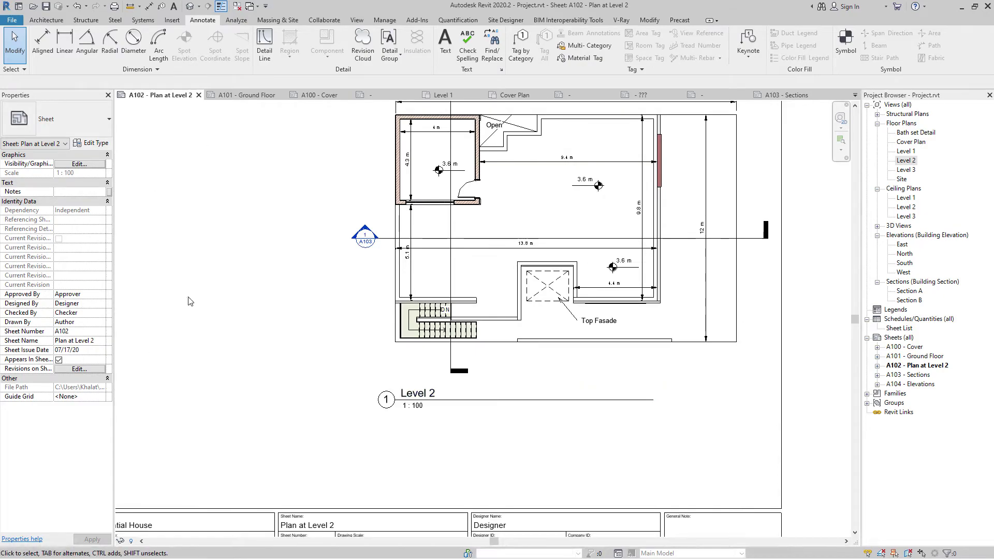
pyautogui.scroll(-3, 288, 293)
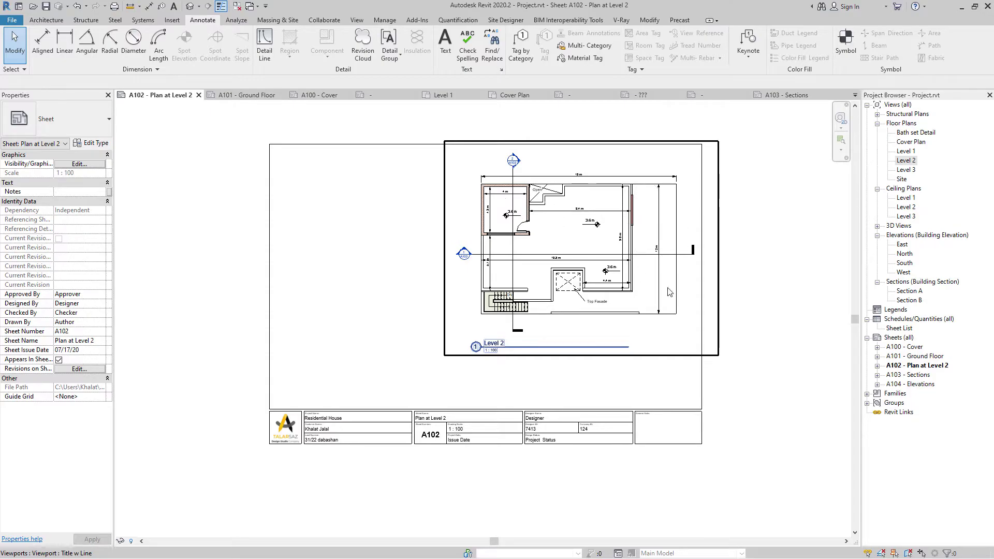
pyautogui.doubleClick(907, 151)
pyautogui.moveTo(597, 292); pyautogui.dragTo(444, 261, button='middle')
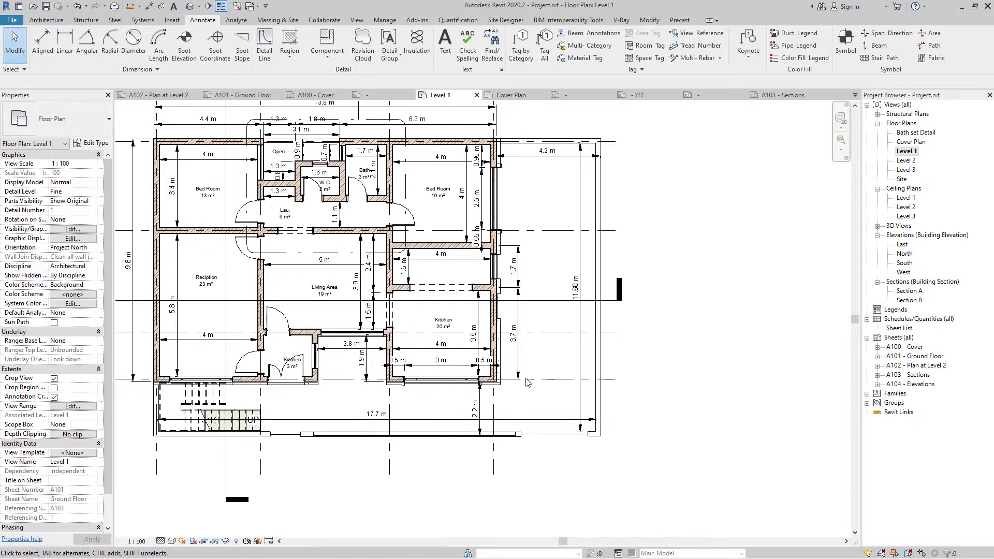
pyautogui.scroll(4, 534, 379)
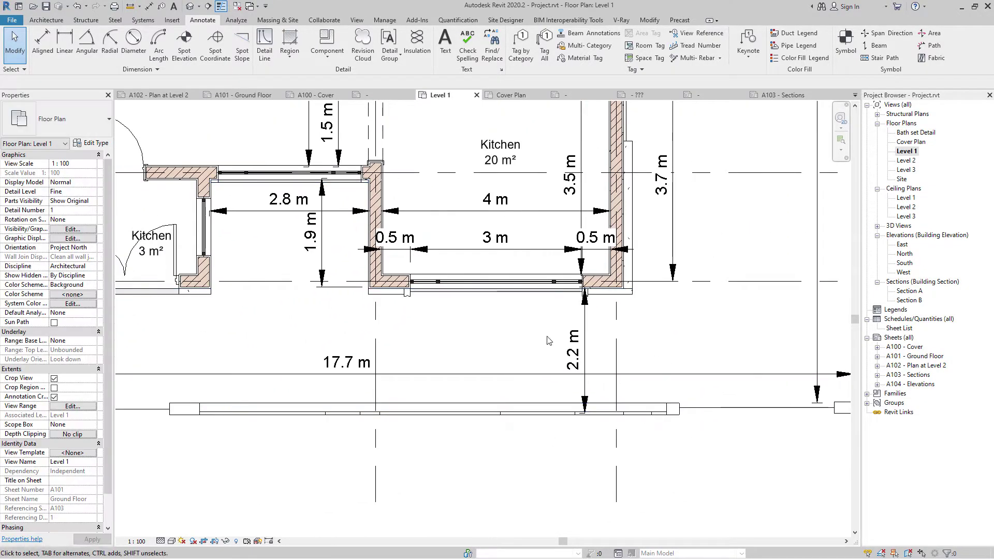
pyautogui.moveTo(236, 397); pyautogui.dragTo(288, 430, button='middle')
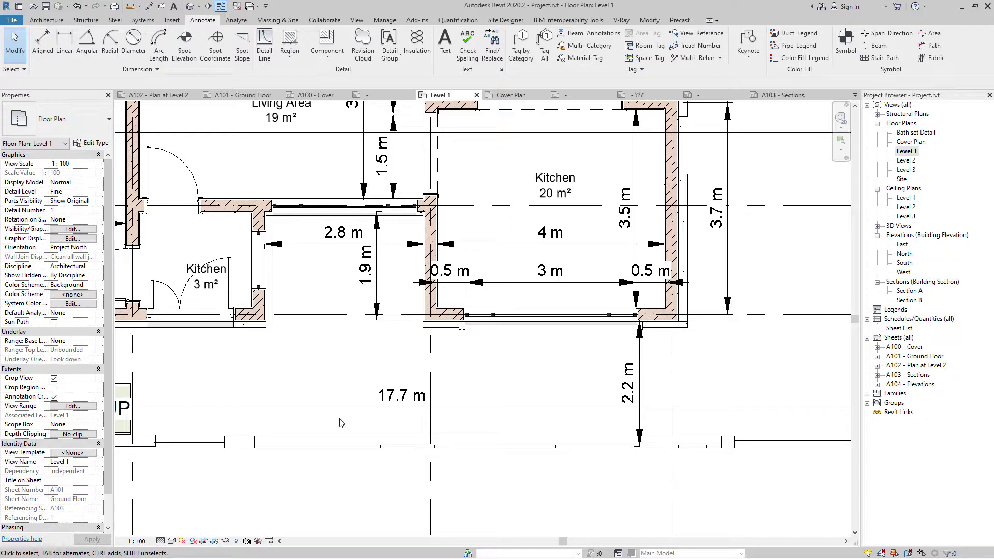
# - Start a filled region and sketch a rectangular boundary about 8.4 m by 1 m along the inside of the front boundary wall
pyautogui.click(289, 42)
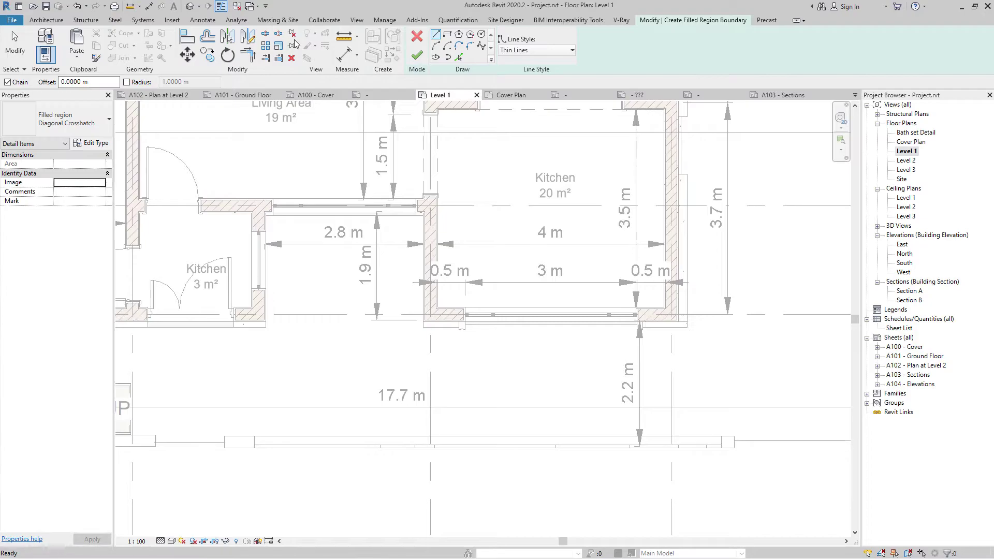
pyautogui.click(234, 435)
pyautogui.click(236, 379)
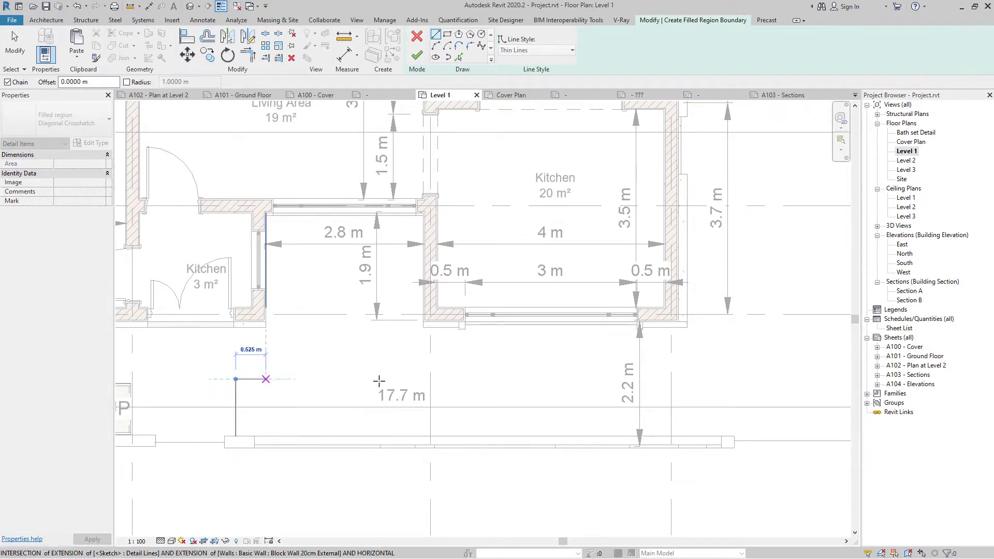
pyautogui.click(717, 379)
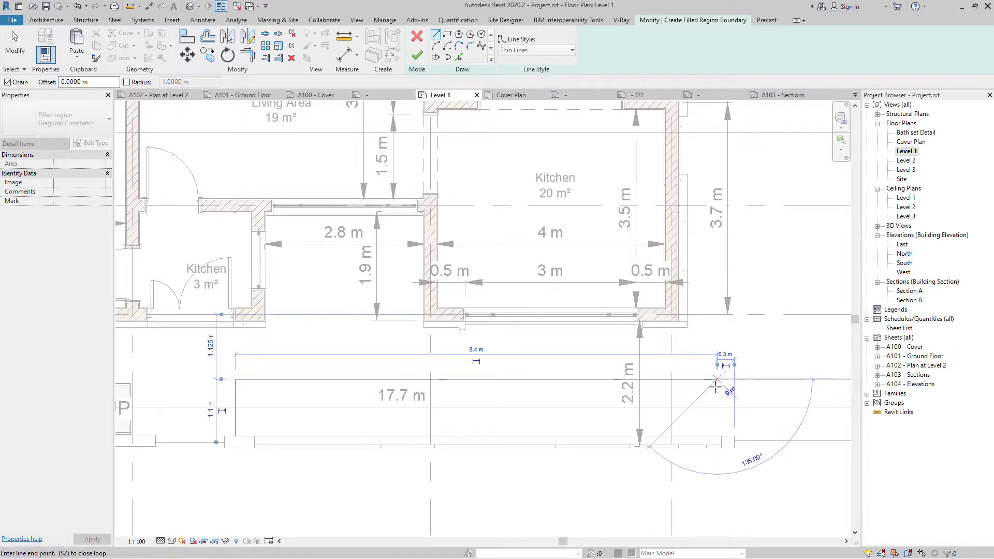
pyautogui.click(717, 437)
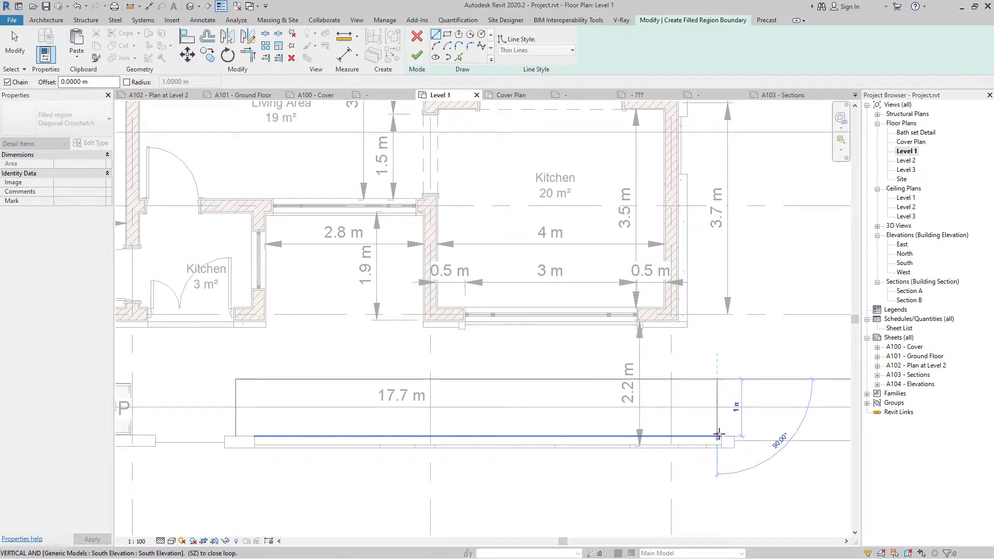
pyautogui.click(236, 436)
pyautogui.press('Escape')
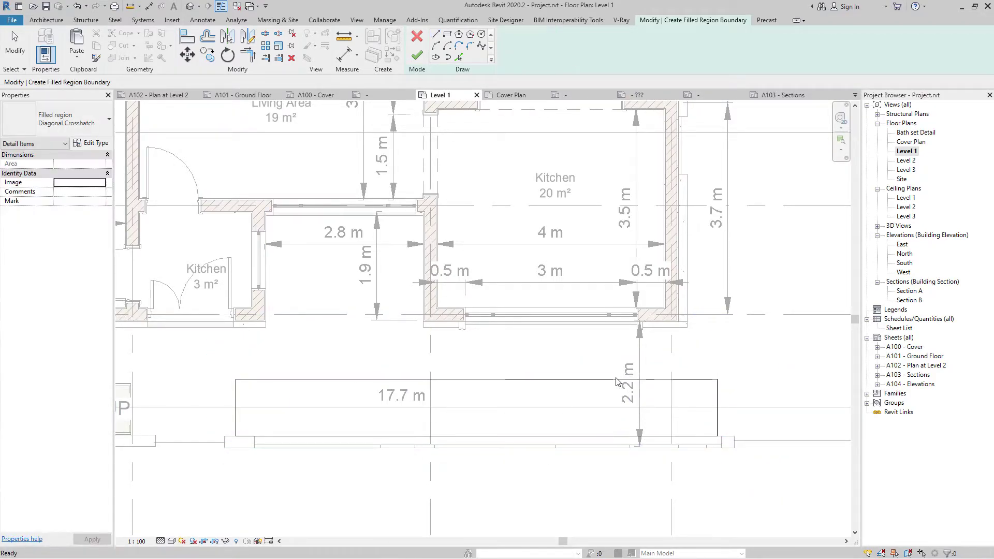
pyautogui.click(553, 379)
pyautogui.press('Escape')
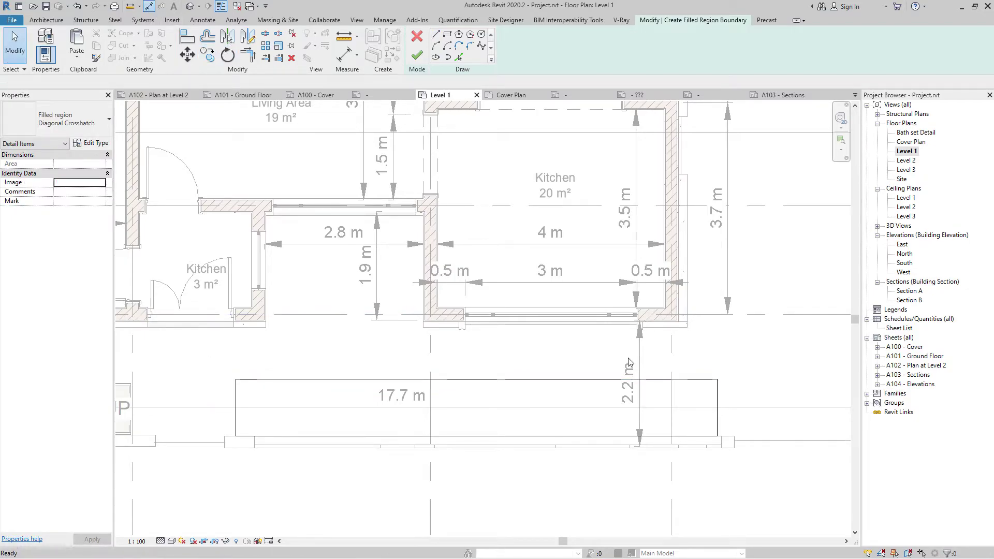
# - Dimension the boundary's upper edge to the kitchen's outer wall face and set the distance to 1 m
pyautogui.press('d')
pyautogui.press('i')
pyautogui.scroll(2, 642, 364)
pyautogui.click(665, 387)
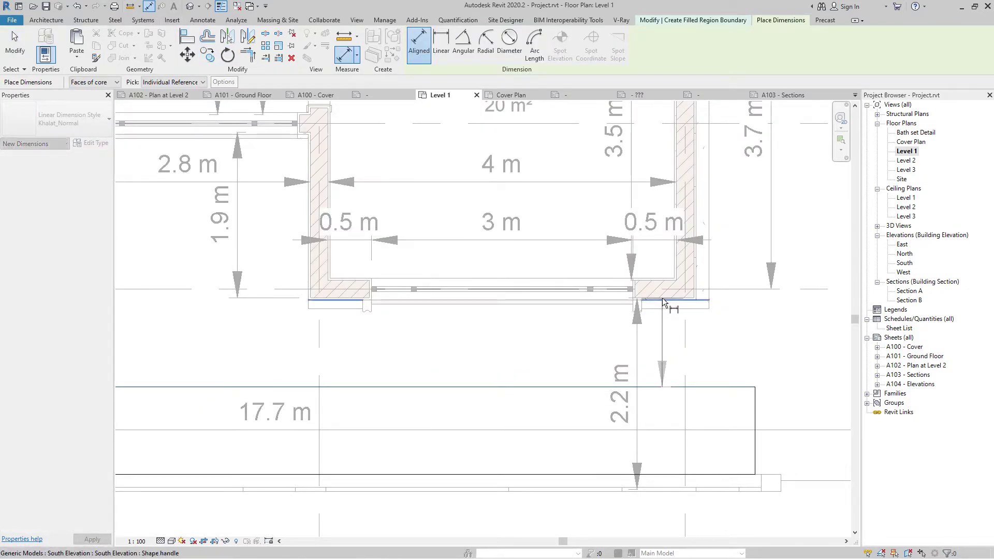
pyautogui.scroll(3, 664, 300)
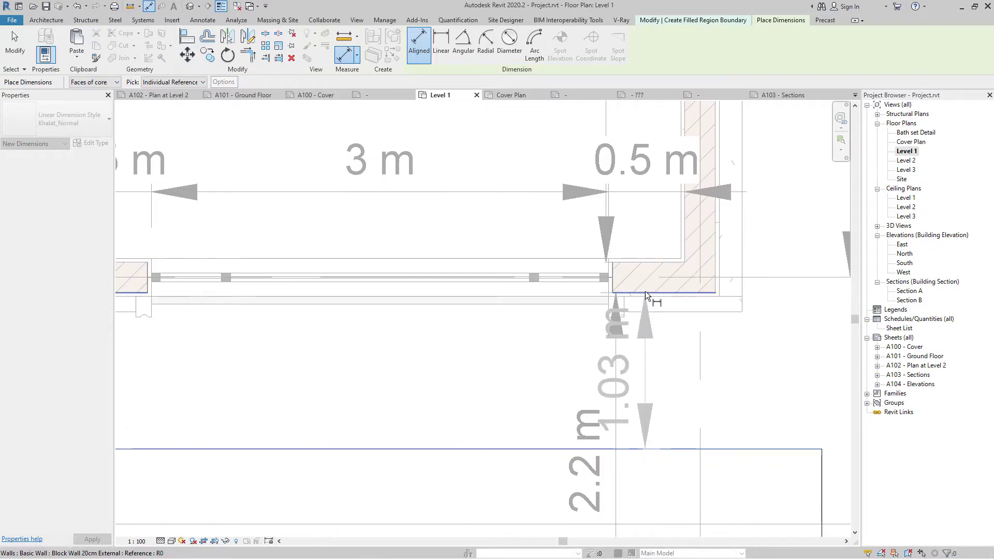
pyautogui.click(662, 390)
pyautogui.press('Escape')
pyautogui.click(756, 449)
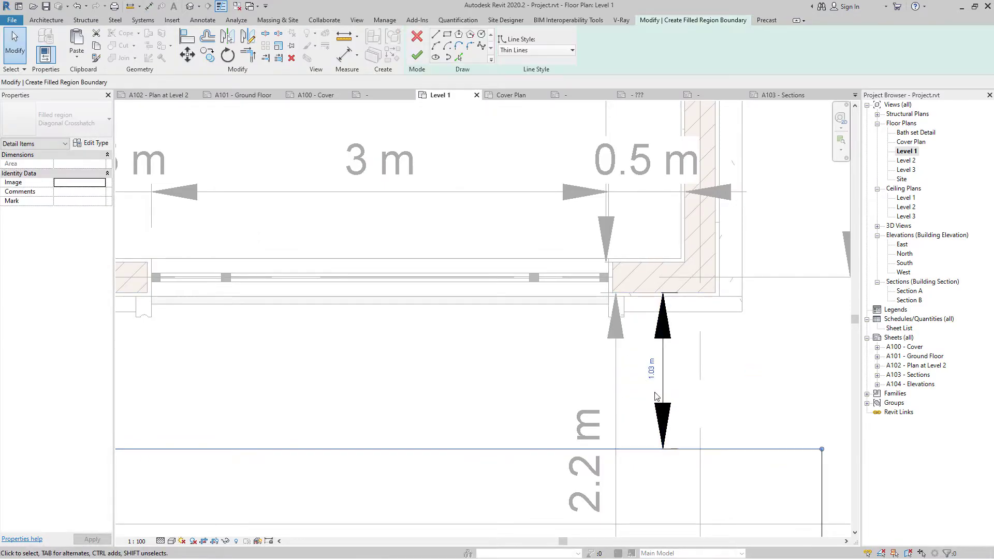
pyautogui.click(652, 372)
pyautogui.write('1')
pyautogui.press('Return')
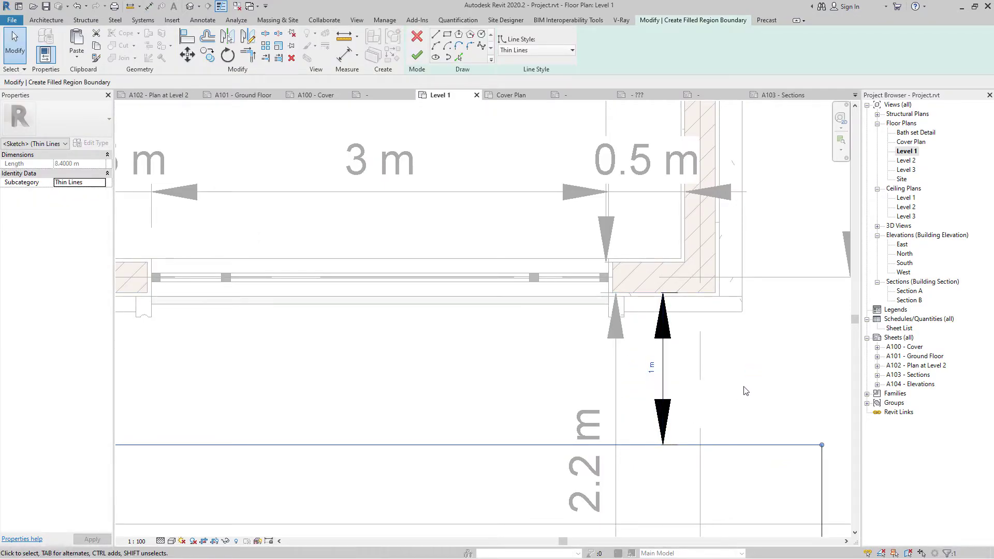
# - Delete the 1 m helper dimension and finish the filled region in the front yard
pyautogui.scroll(-4, 673, 396)
pyautogui.moveTo(682, 400); pyautogui.dragTo(644, 334, button='middle')
pyautogui.click(629, 317)
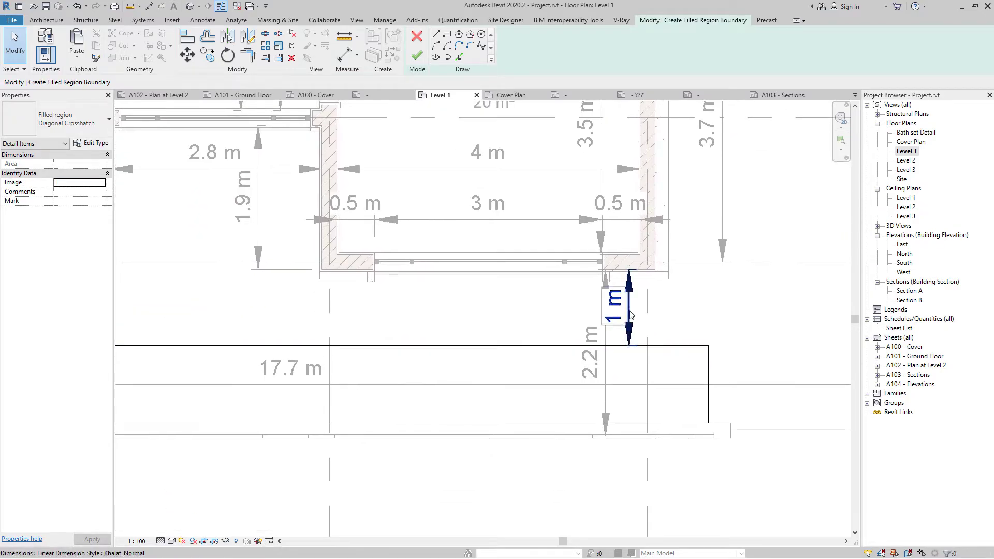
pyautogui.press('Delete')
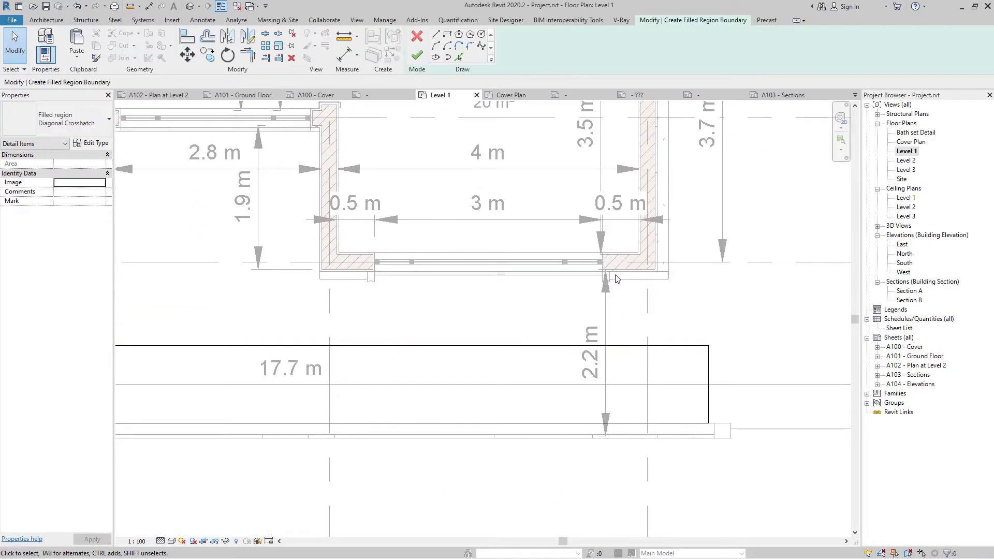
pyautogui.click(416, 56)
pyautogui.press('Escape')
pyautogui.scroll(-3, 734, 345)
pyautogui.scroll(-2, 735, 345)
pyautogui.scroll(5, 730, 344)
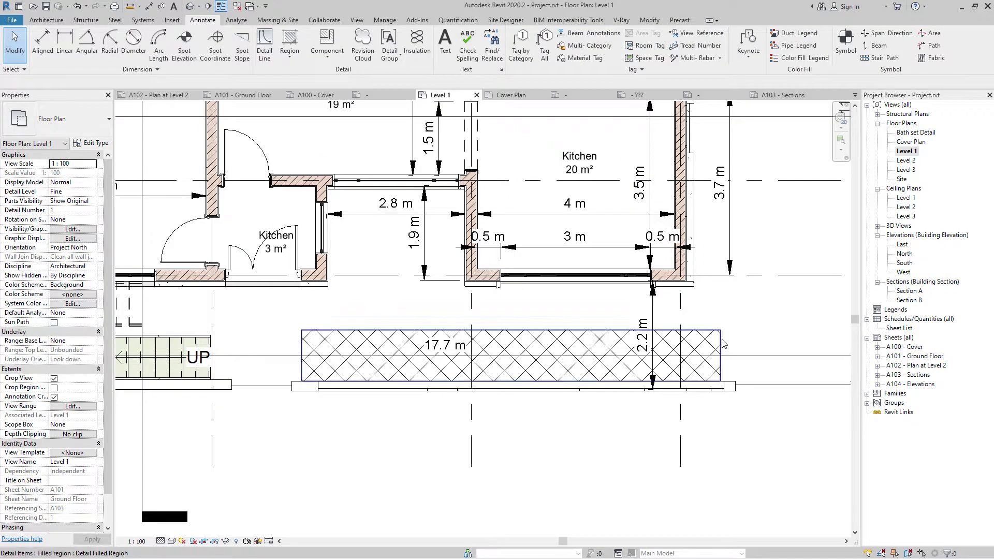
# - Duplicate the front-yard filled region's Diagonal Crosshatch type as a new type named Grass
pyautogui.click(723, 344)
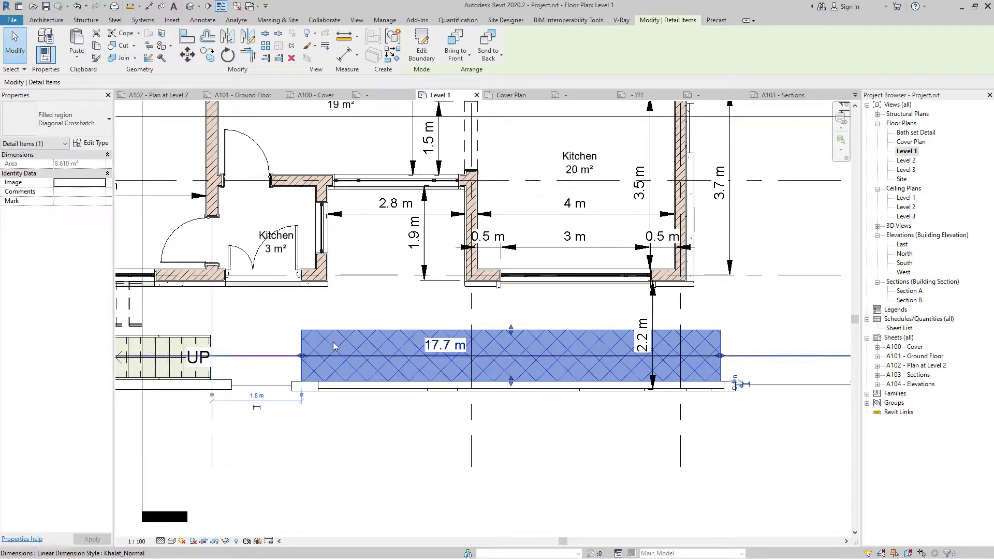
pyautogui.click(62, 120)
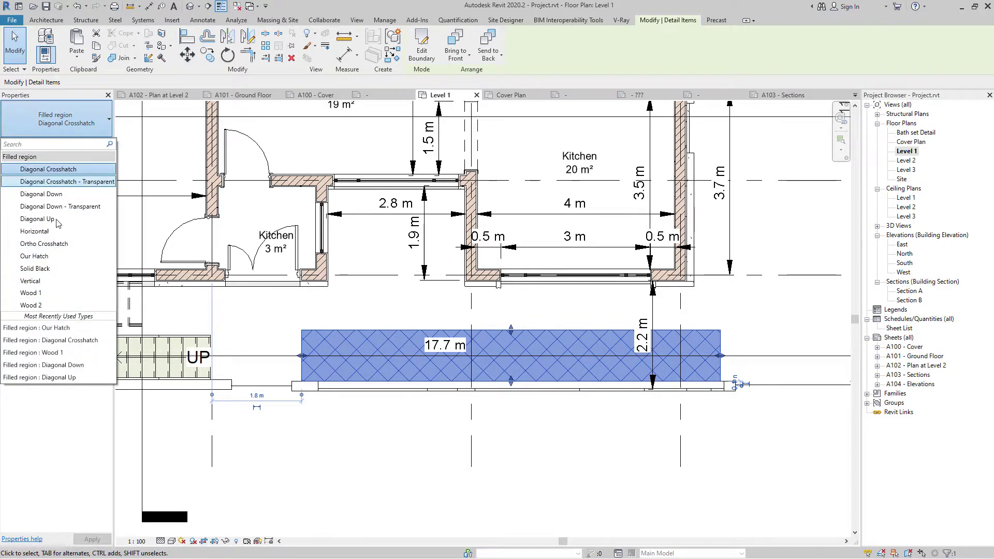
pyautogui.click(66, 114)
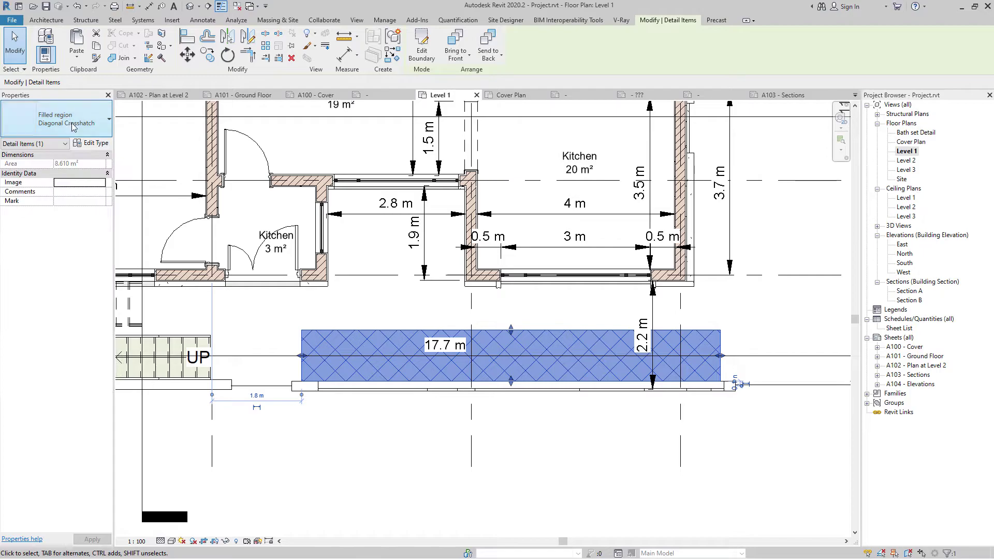
pyautogui.click(92, 143)
pyautogui.click(546, 110)
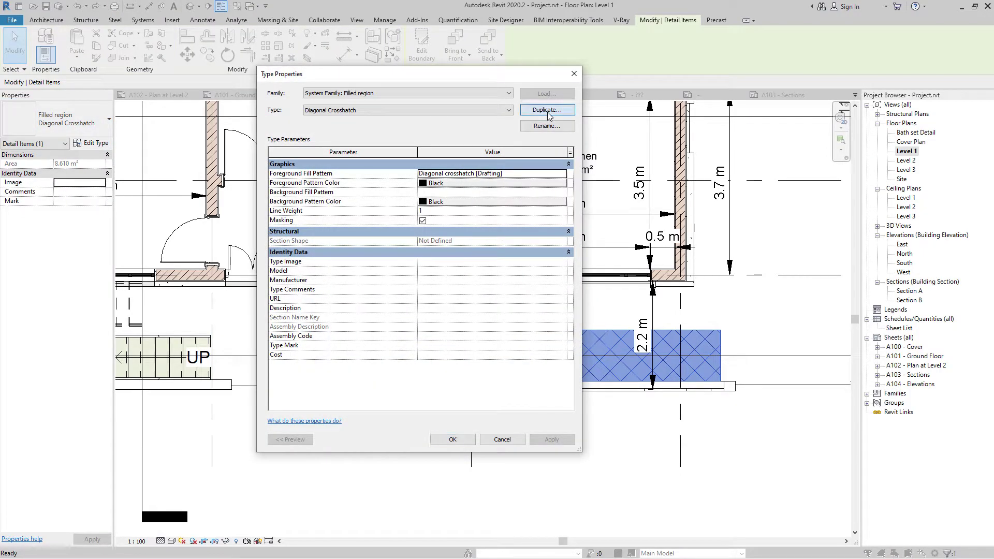
pyautogui.write('Gra')
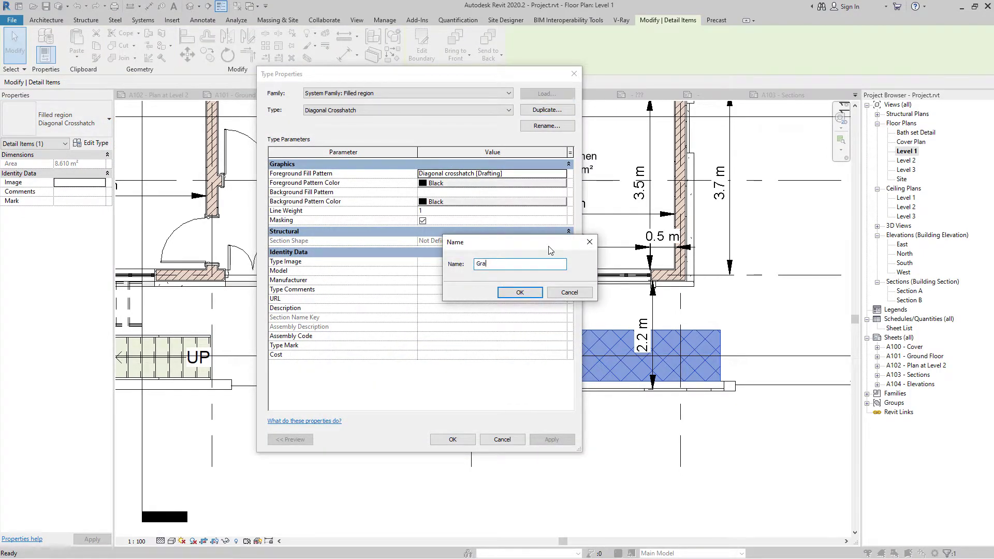
pyautogui.press('Return')
# - Set the Grass type's foreground fill pattern to <Solid fill>
pyautogui.click(560, 173)
pyautogui.click(562, 176)
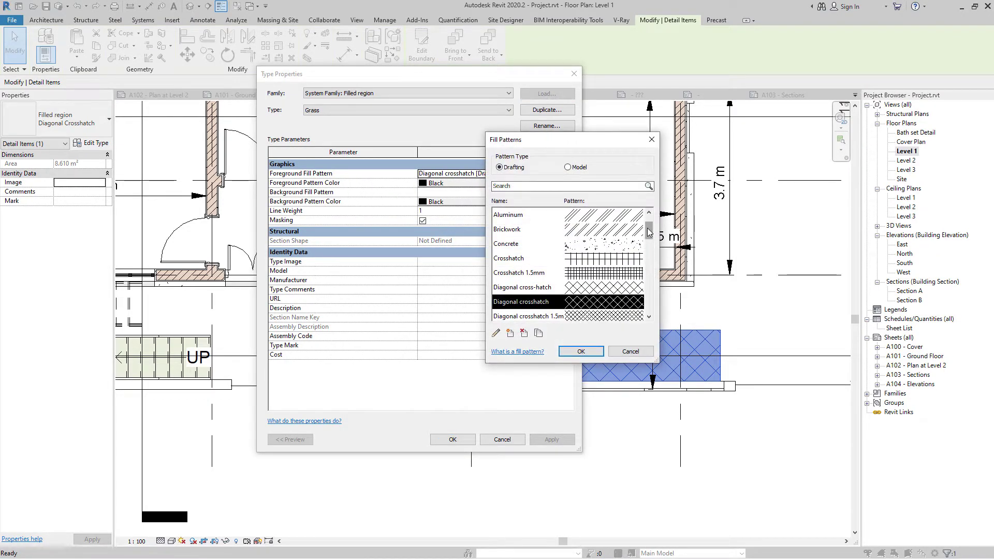
pyautogui.scroll(1, 649, 232)
pyautogui.click(595, 229)
pyautogui.click(581, 353)
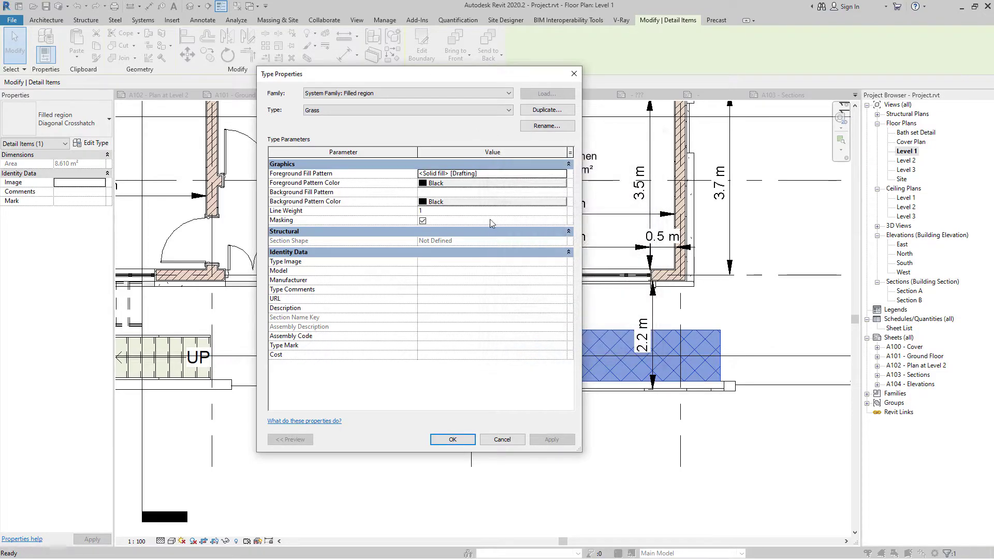
# - Set the Grass type's background pattern color to RGB 200-217-168 and apply the type to the region
pyautogui.click(436, 206)
pyautogui.click(456, 243)
pyautogui.moveTo(530, 214); pyautogui.dragTo(530, 207)
pyautogui.click(462, 352)
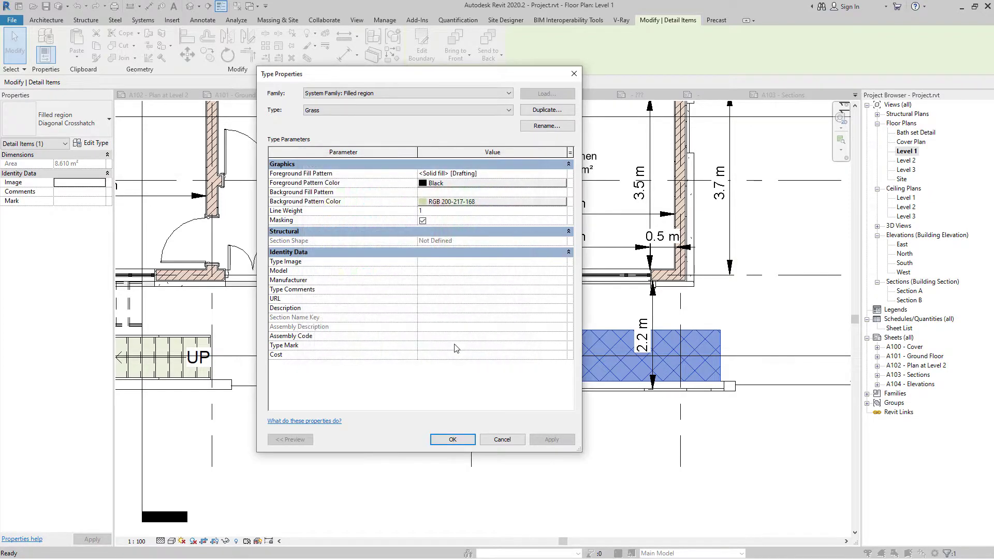
pyautogui.click(451, 440)
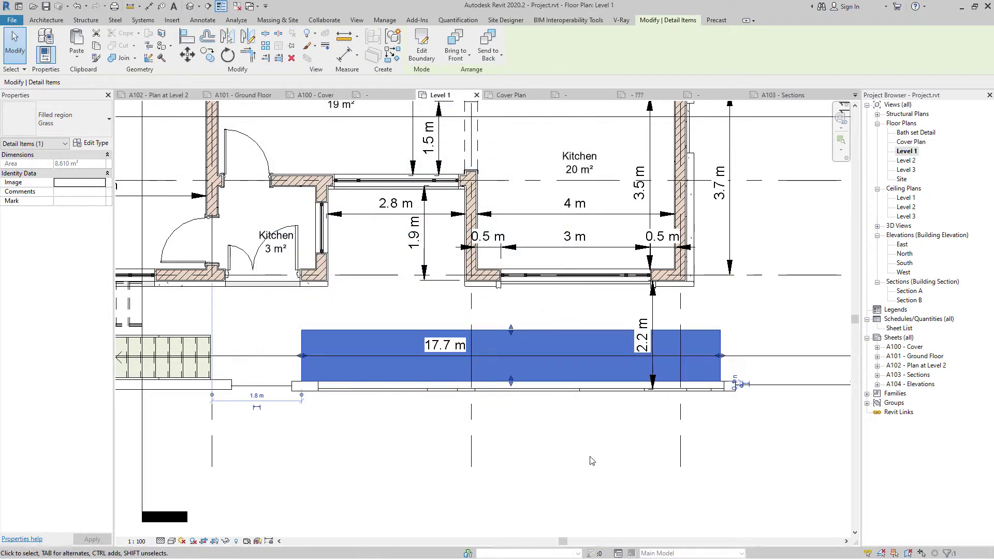
pyautogui.click(588, 455)
# - Change the Grass type's foreground pattern color from black to a light green and apply it
pyautogui.click(563, 340)
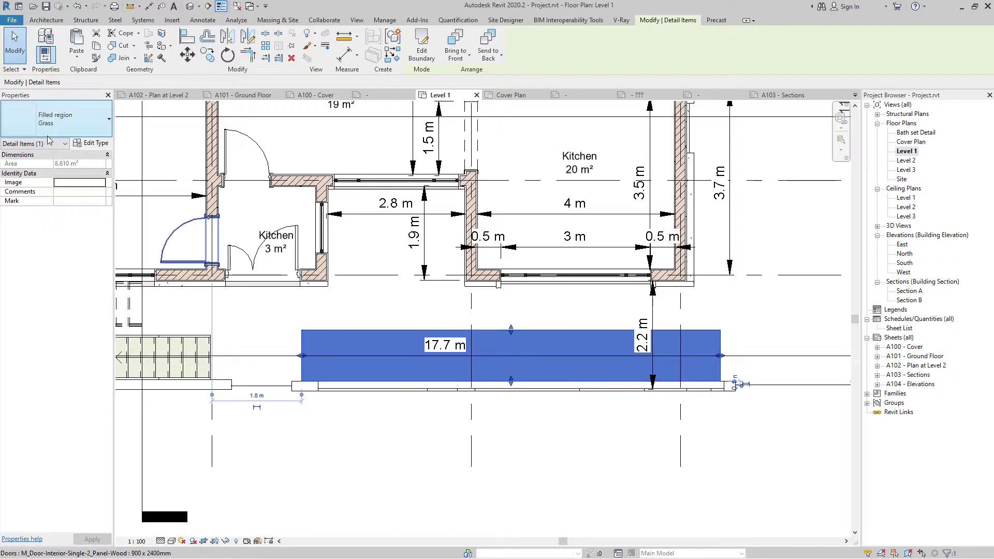
pyautogui.click(92, 143)
pyautogui.click(452, 185)
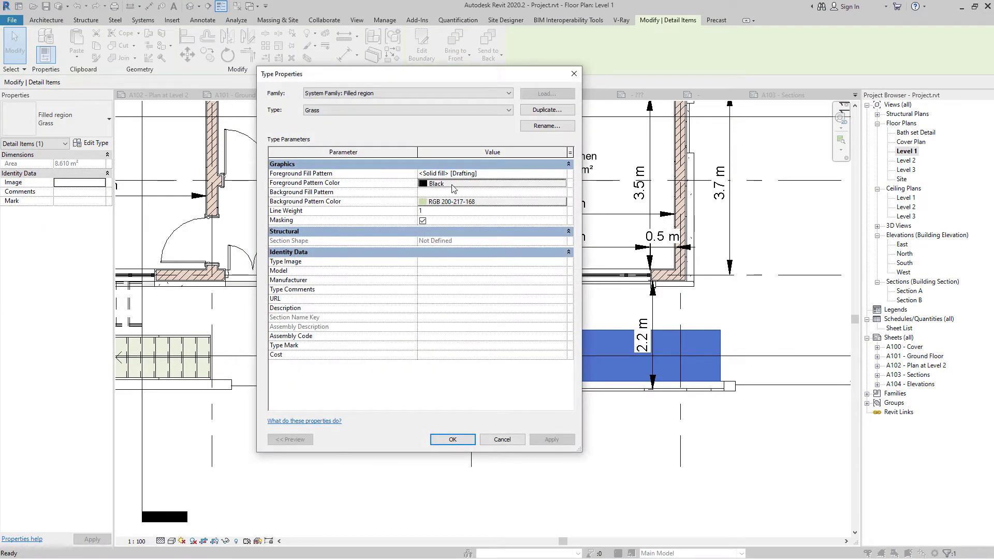
pyautogui.click(455, 250)
pyautogui.moveTo(533, 216); pyautogui.dragTo(534, 216)
pyautogui.click(451, 354)
pyautogui.click(452, 439)
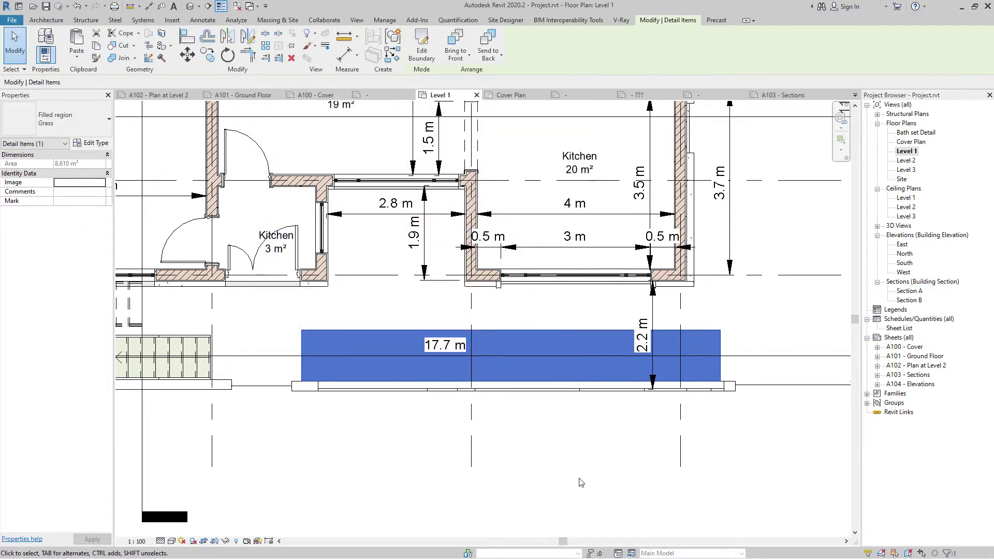
pyautogui.click(570, 477)
pyautogui.scroll(-3, 584, 359)
pyautogui.scroll(4, 621, 347)
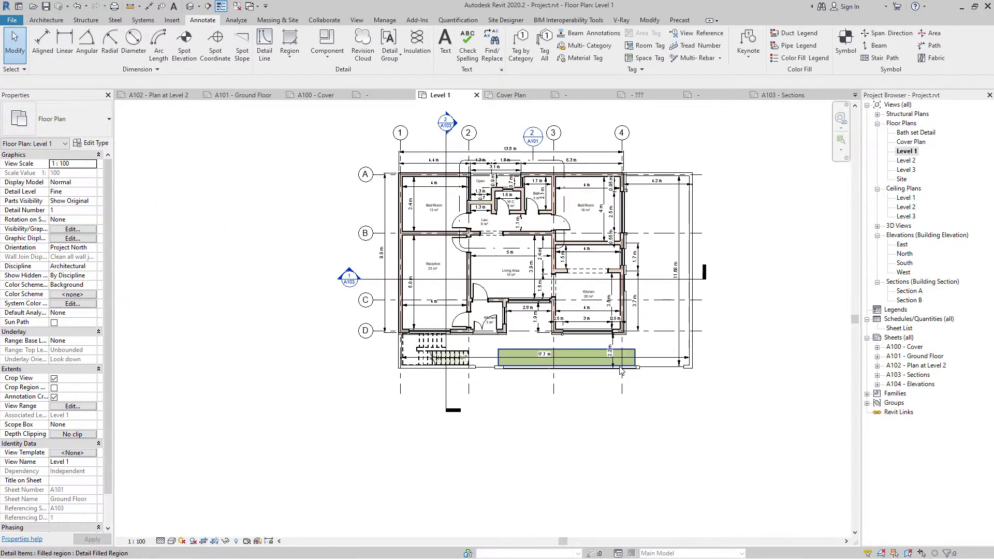
pyautogui.click(637, 340)
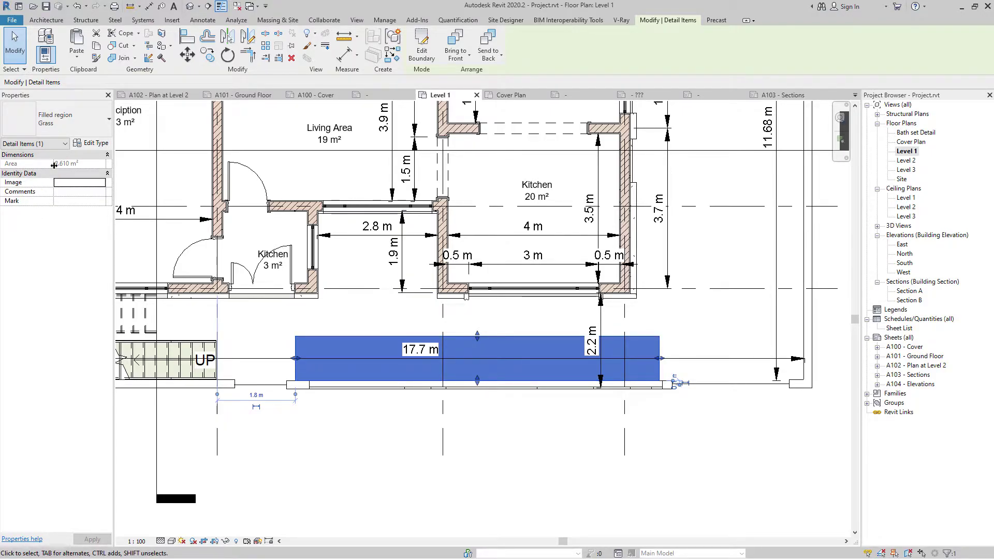
pyautogui.scroll(-2, 672, 441)
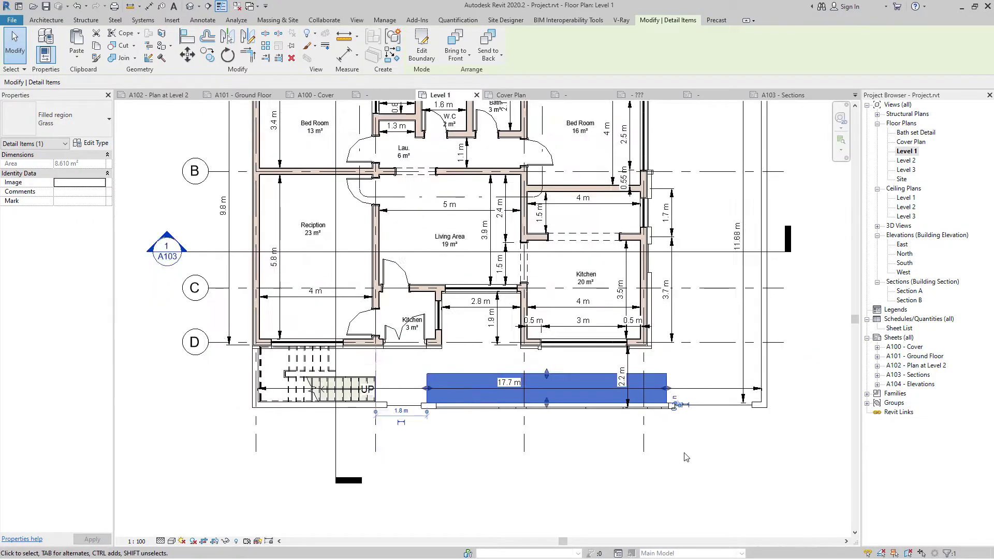
pyautogui.click(687, 471)
pyautogui.moveTo(680, 459); pyautogui.dragTo(609, 498, button='middle')
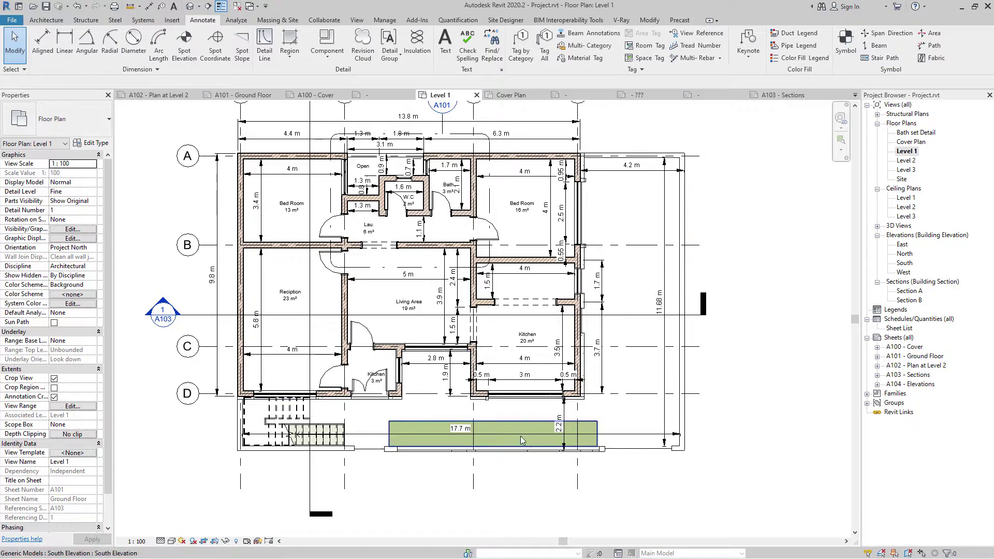
# - Add a rectangle filling the 2.8 m wide recess between the two kitchens to the Grass region's boundary, and finish the sketch
pyautogui.click(518, 421)
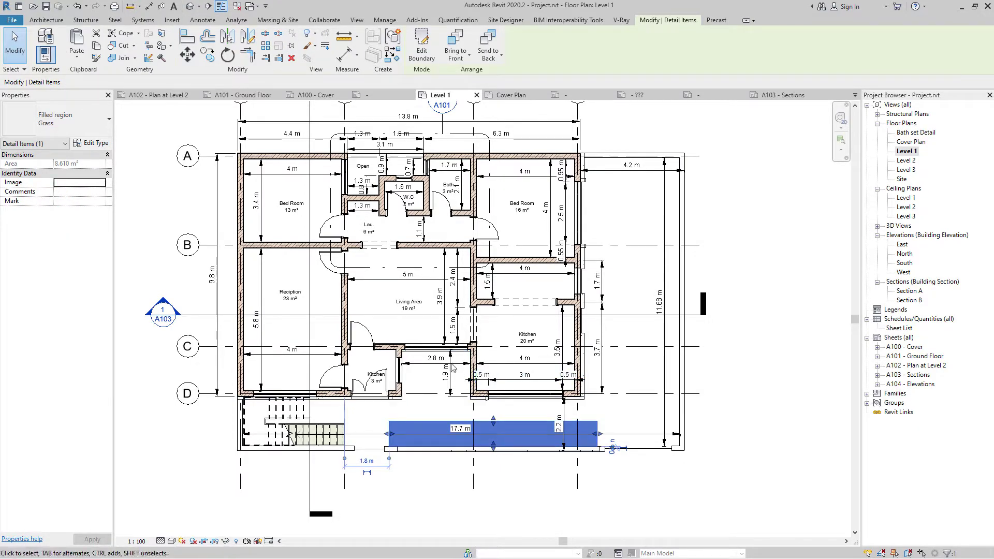
pyautogui.scroll(3, 427, 419)
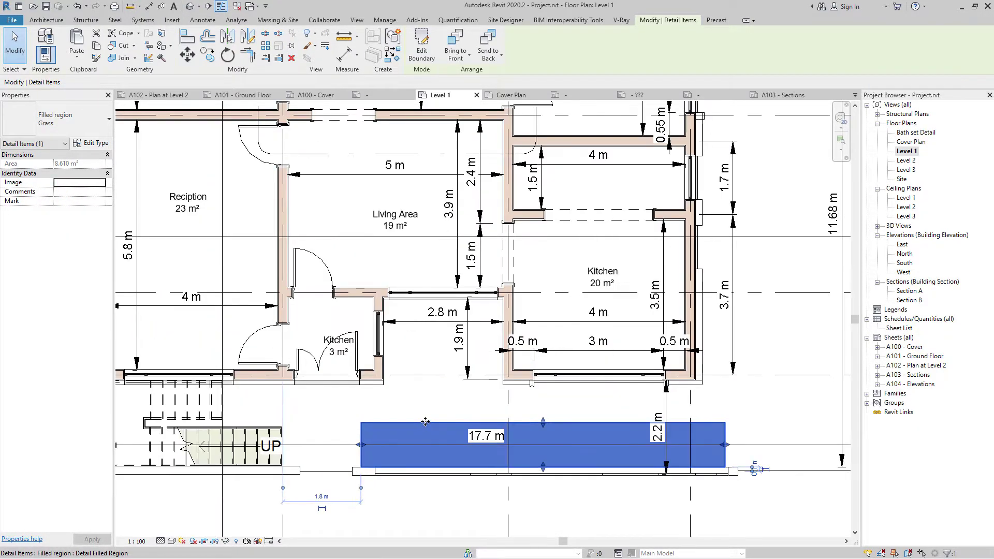
pyautogui.doubleClick(428, 420)
pyautogui.scroll(2, 440, 403)
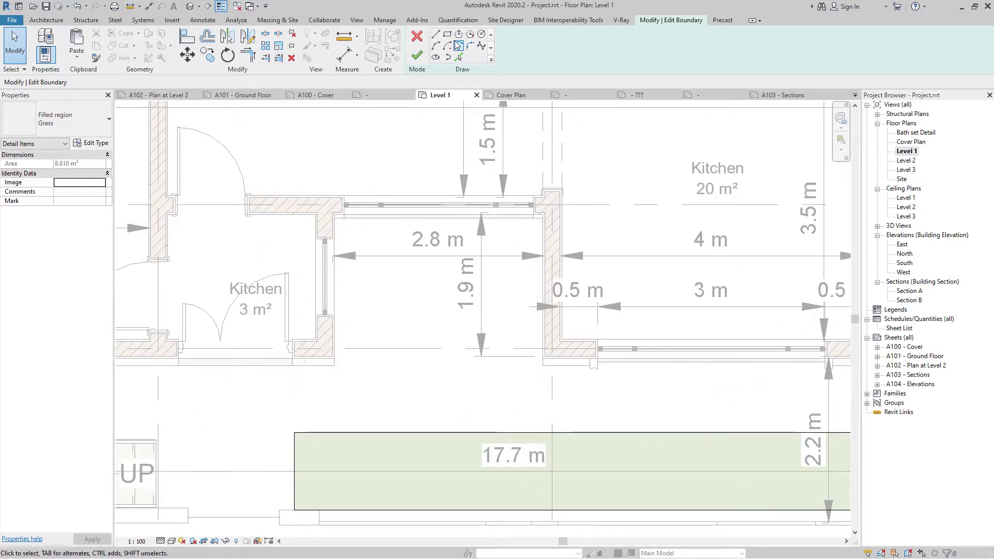
pyautogui.click(447, 34)
pyautogui.scroll(1, 383, 326)
pyautogui.click(326, 382)
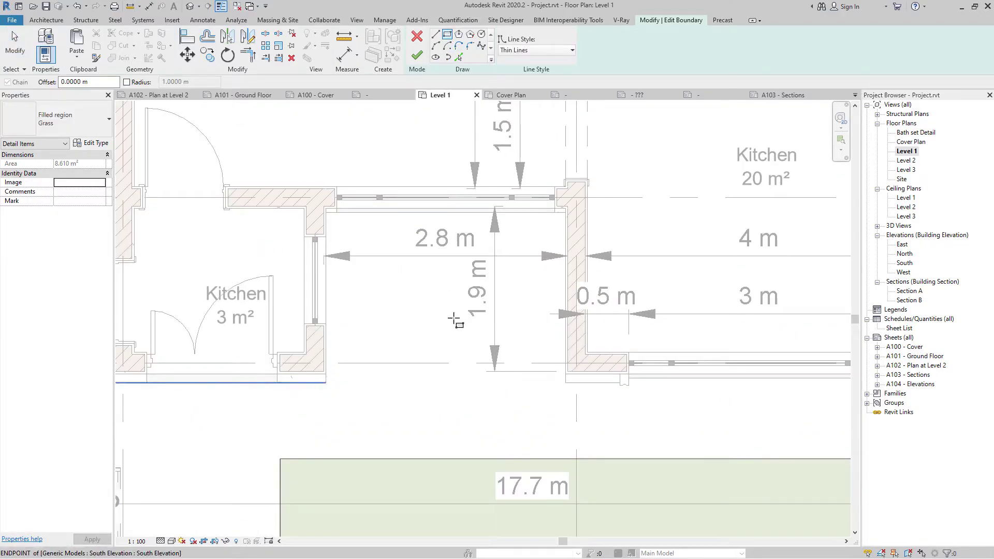
pyautogui.click(566, 210)
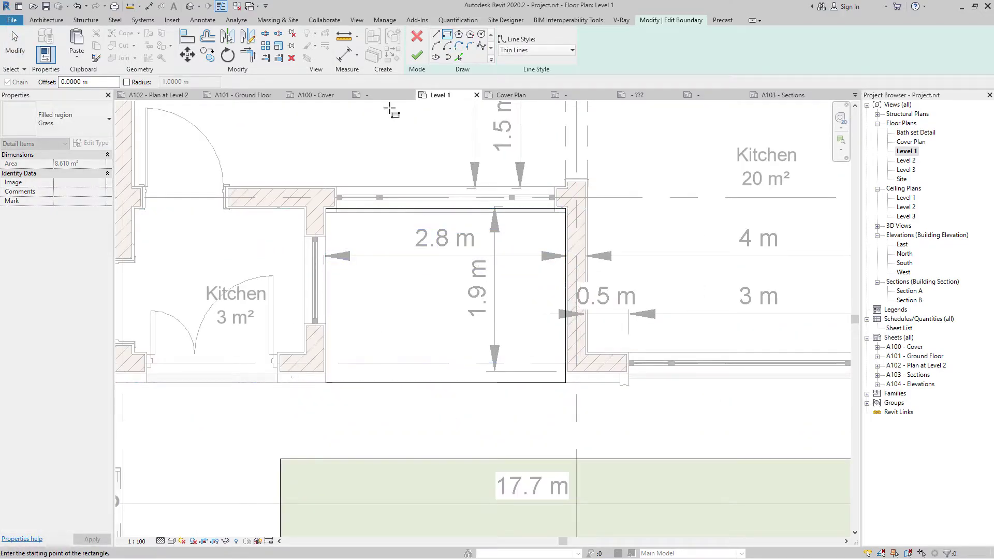
pyautogui.press('Escape')
pyautogui.click(417, 55)
pyautogui.click(507, 430)
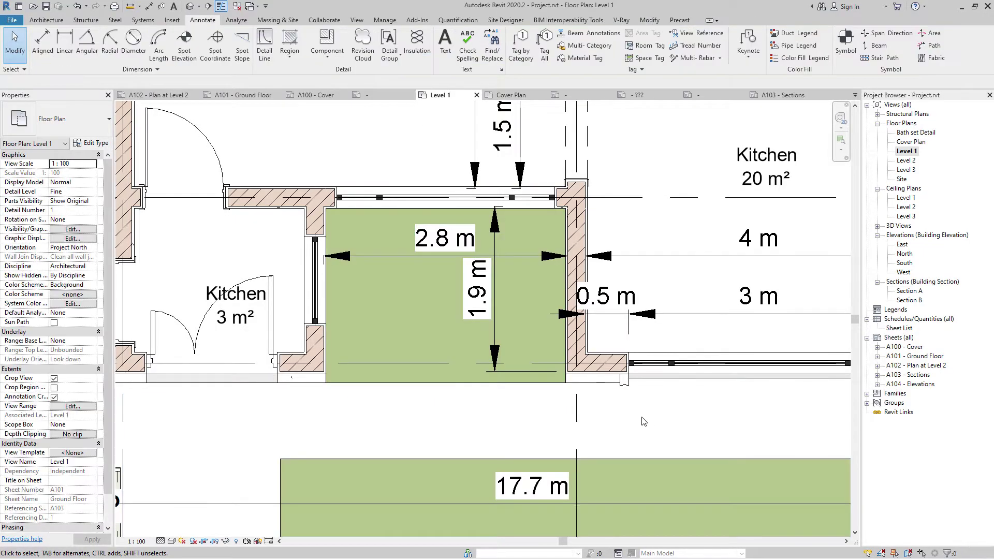
pyautogui.scroll(-3, 518, 394)
pyautogui.scroll(2, 564, 337)
pyautogui.scroll(-2, 531, 365)
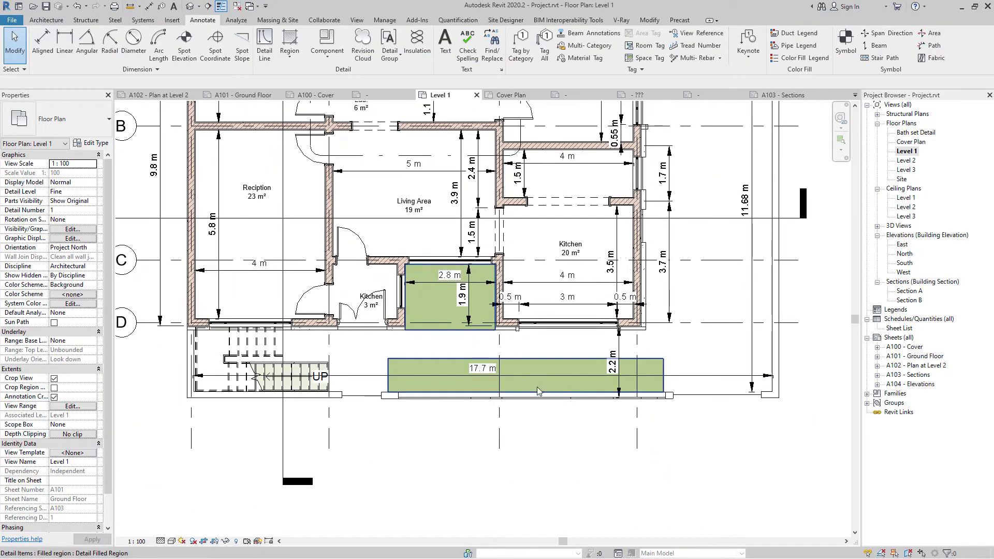
pyautogui.scroll(4, 482, 280)
pyautogui.click(479, 328)
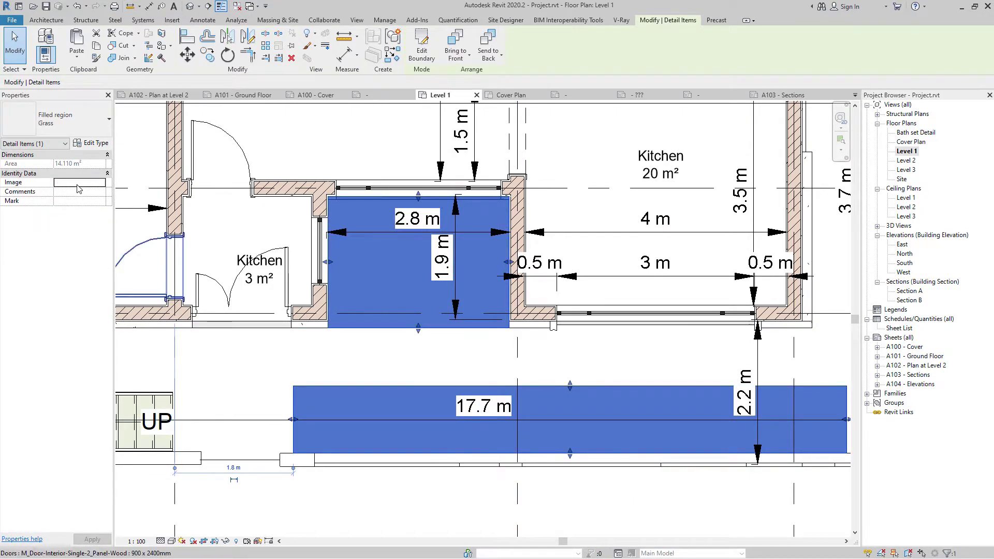
pyautogui.moveTo(509, 334); pyautogui.dragTo(500, 333, button='middle')
pyautogui.scroll(-1, 500, 334)
pyautogui.click(638, 324)
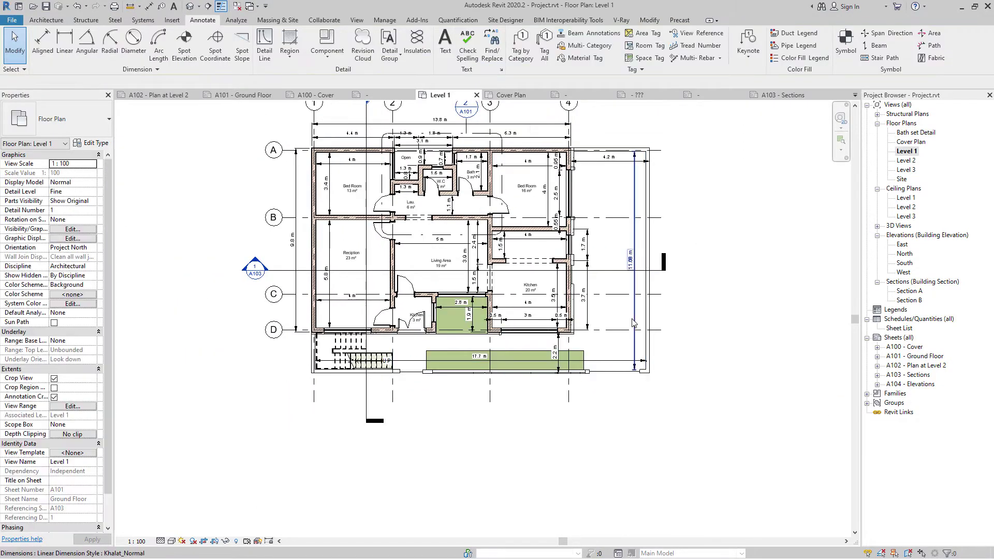
pyautogui.moveTo(632, 339); pyautogui.dragTo(627, 339, button='middle')
# - Lighten the Grass filled region type's foreground pattern color to RGB 211-222-190 and apply the change
pyautogui.click(524, 358)
pyautogui.click(524, 360)
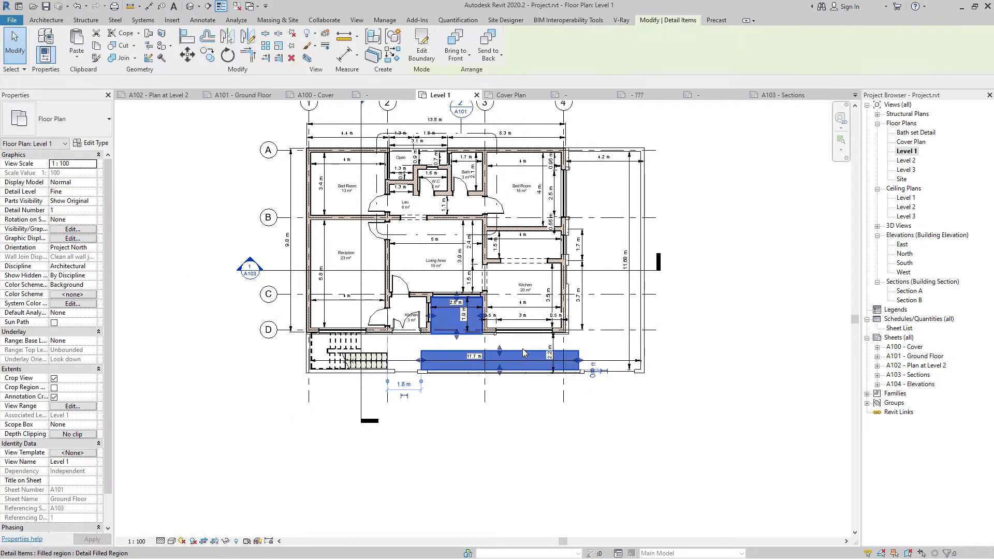
pyautogui.click(90, 143)
pyautogui.click(485, 183)
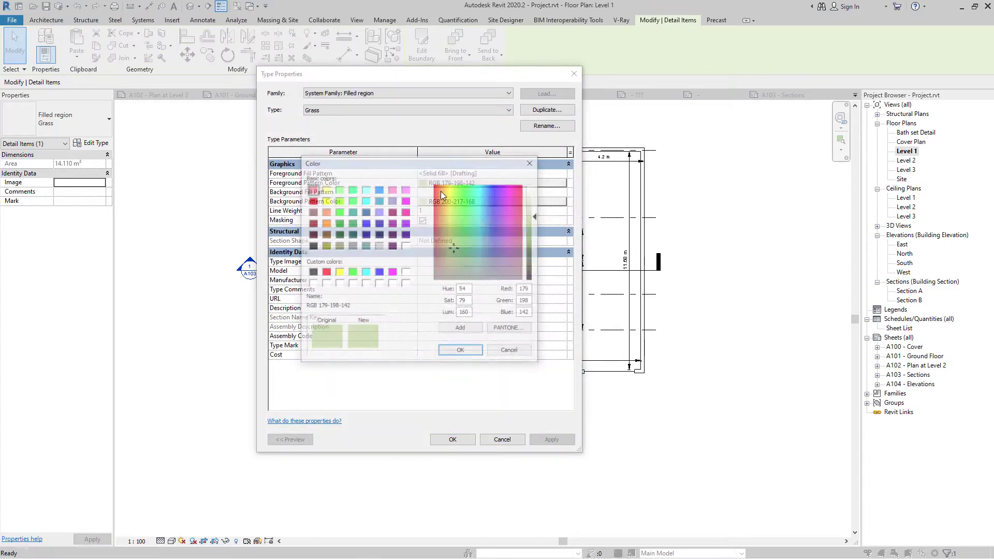
pyautogui.click(531, 198)
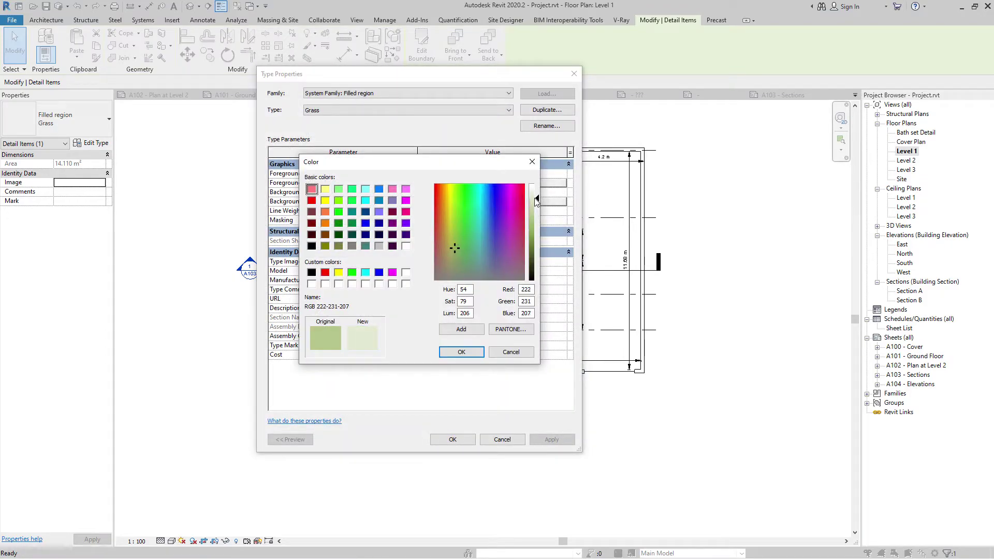
pyautogui.click(461, 353)
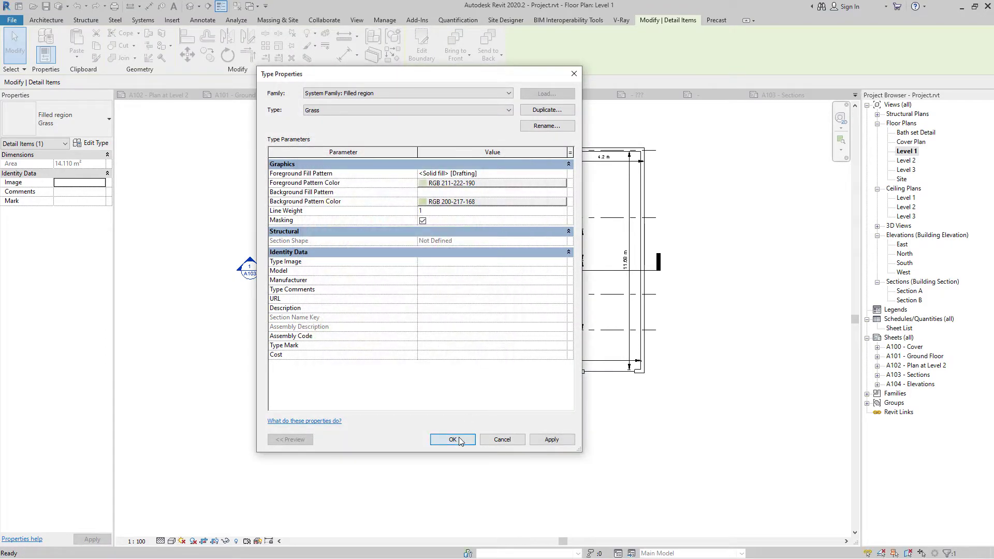
pyautogui.click(452, 438)
pyautogui.click(699, 436)
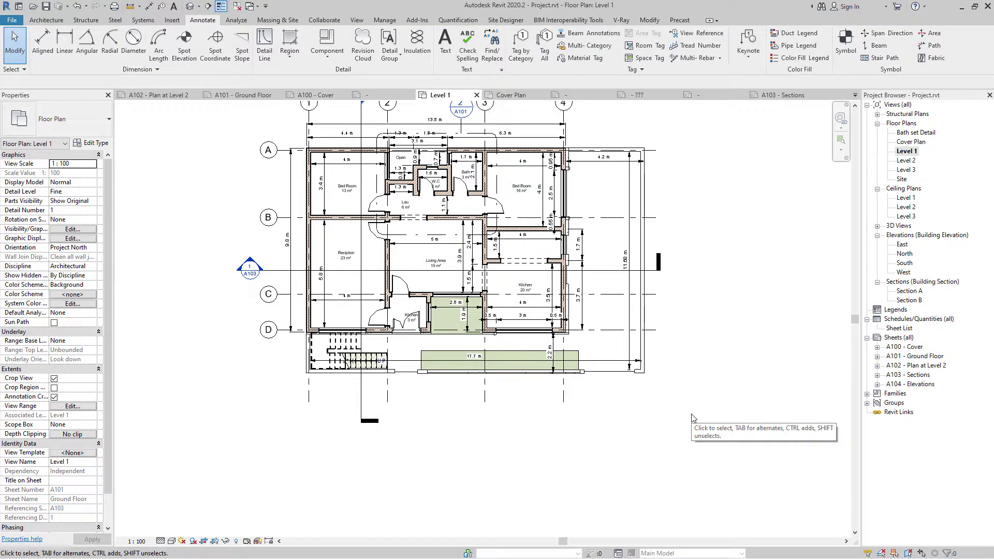
# - Set the Grass type's background fill pattern to Gypsum-Plaster
pyautogui.click(498, 362)
pyautogui.click(92, 143)
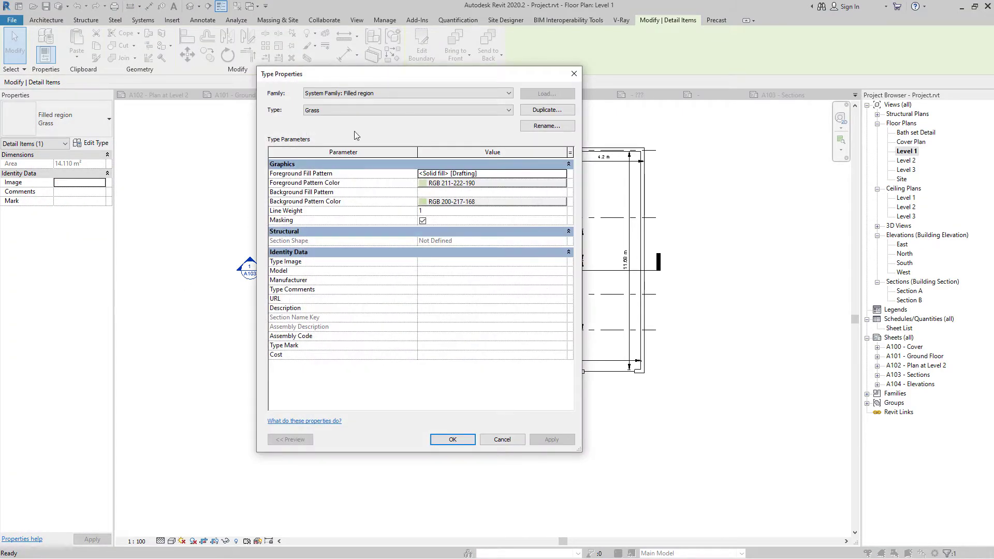
pyautogui.click(540, 191)
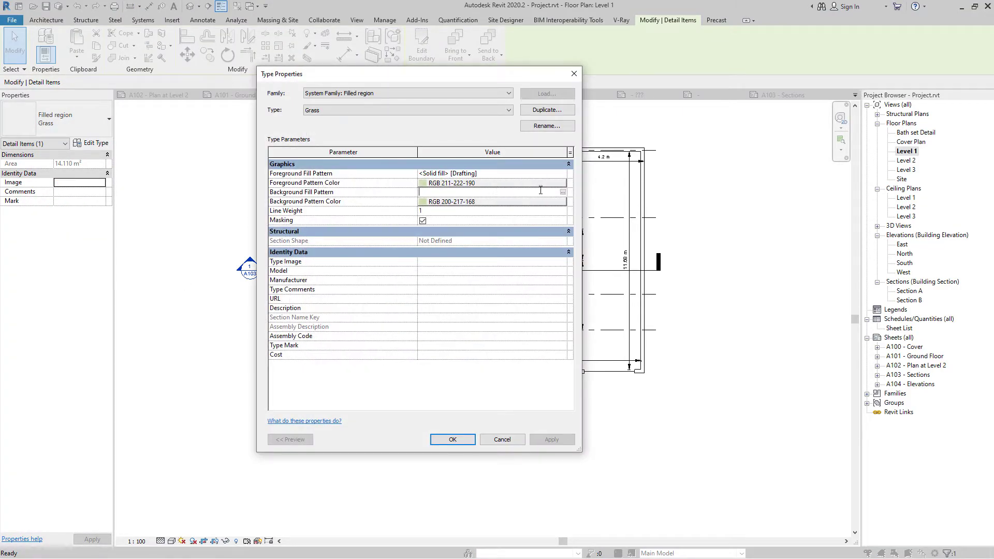
pyautogui.click(564, 193)
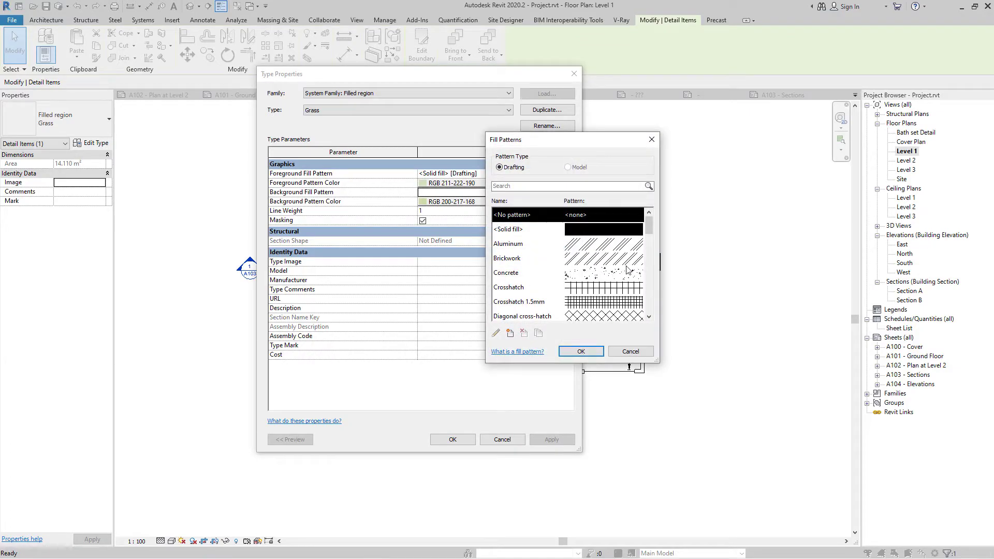
pyautogui.moveTo(649, 232); pyautogui.dragTo(647, 261)
pyautogui.click(518, 271)
pyautogui.click(581, 351)
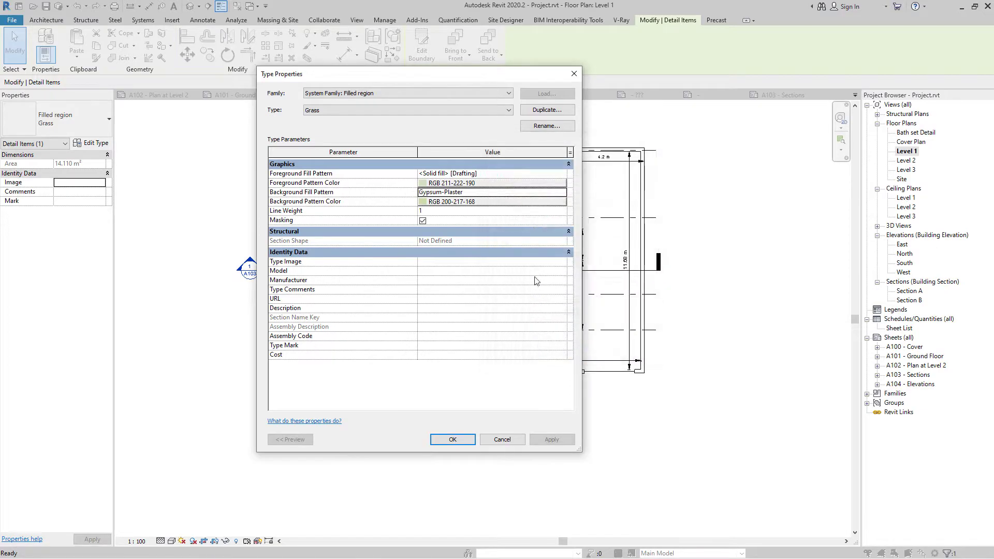
# - Set the Grass type's background pattern color to RGB 183-206-179 and apply the type changes
pyautogui.click(512, 203)
pyautogui.click(463, 261)
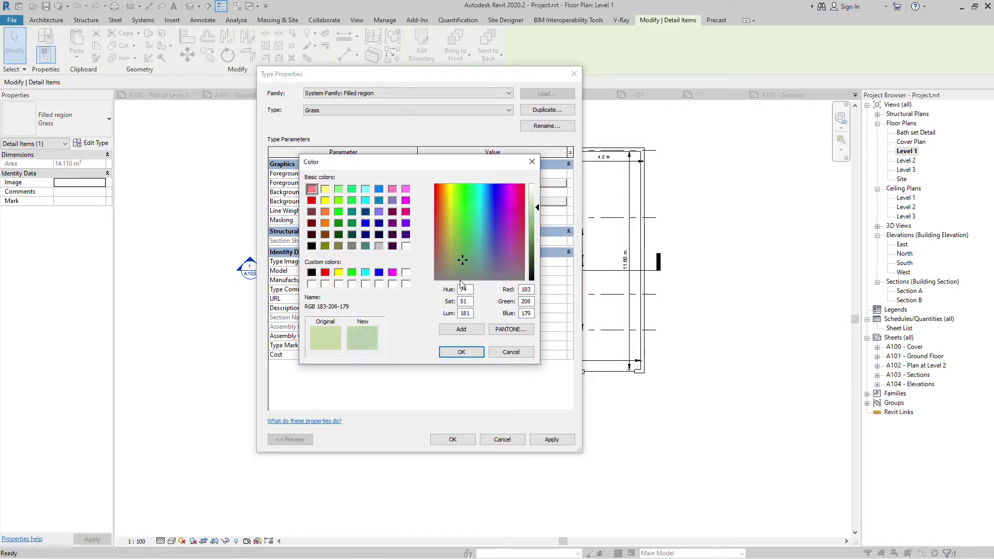
pyautogui.click(460, 352)
pyautogui.click(452, 439)
pyautogui.click(567, 462)
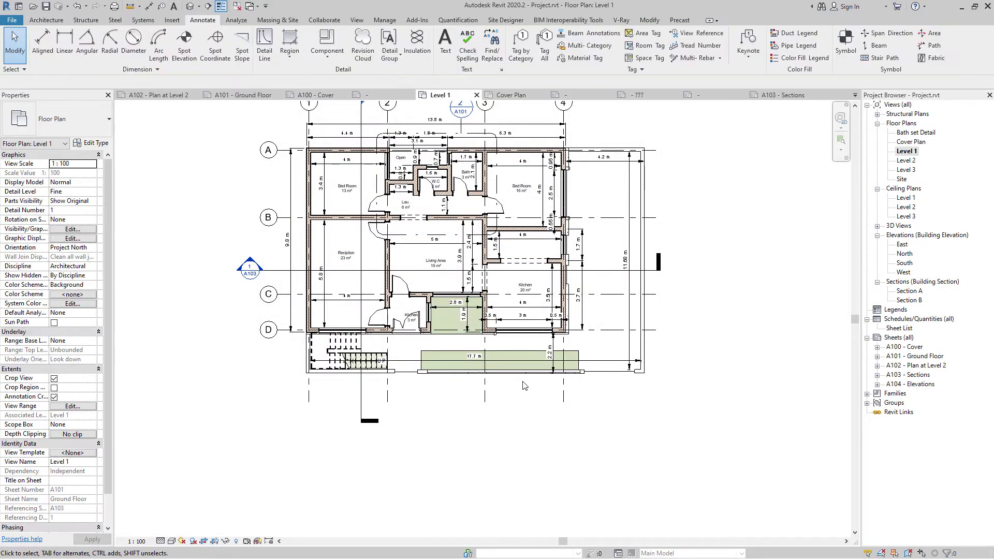
# - Reopen the Grass region's type properties and set the foreground fill pattern to Gypsum-Plaster
pyautogui.scroll(5, 520, 366)
pyautogui.scroll(3, 520, 365)
pyautogui.click(522, 297)
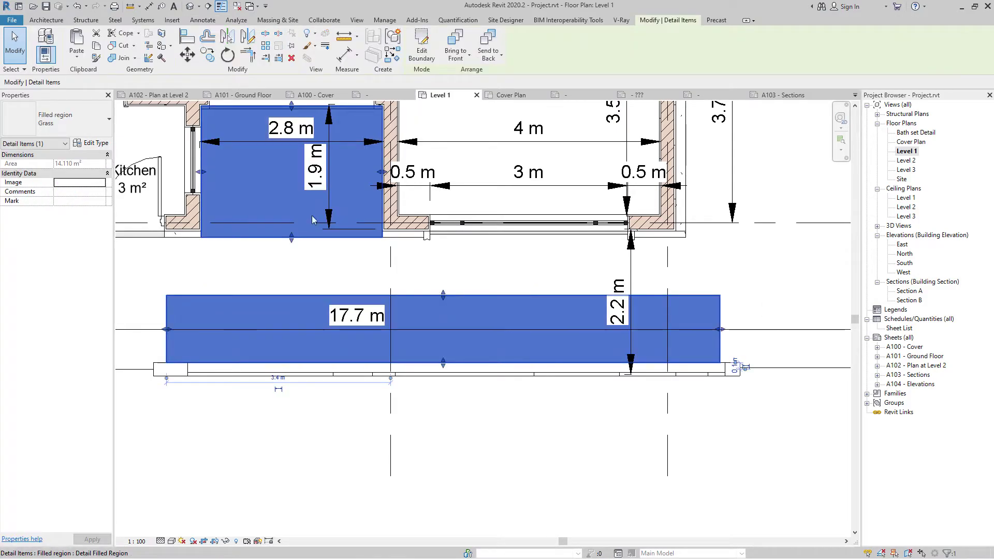
pyautogui.click(91, 143)
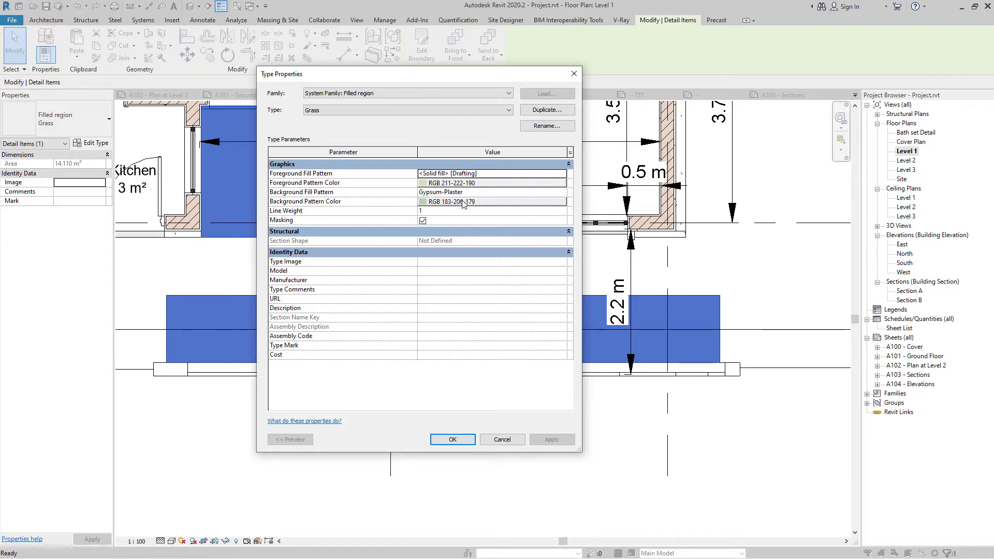
pyautogui.click(547, 175)
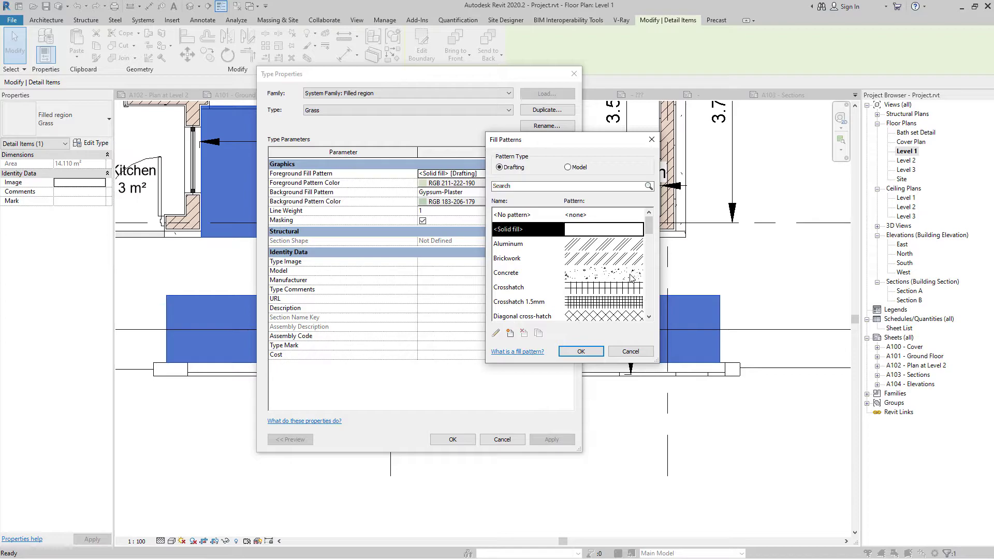
pyautogui.scroll(-4, 630, 278)
pyautogui.click(616, 249)
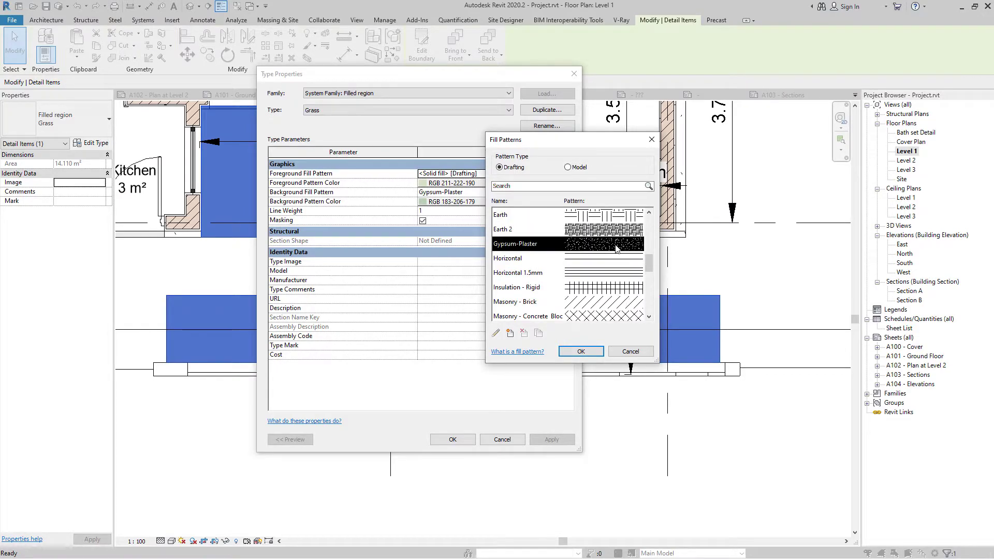
pyautogui.click(561, 352)
# - Set the Grass type's background fill pattern to <Solid fill> and apply the type changes
pyautogui.click(563, 191)
pyautogui.click(564, 192)
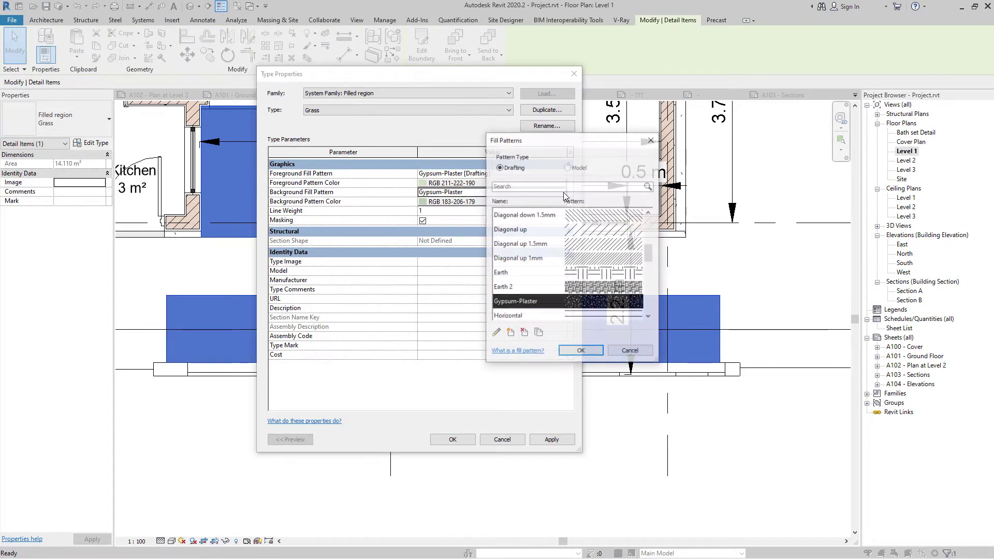
pyautogui.scroll(4, 609, 249)
pyautogui.click(610, 232)
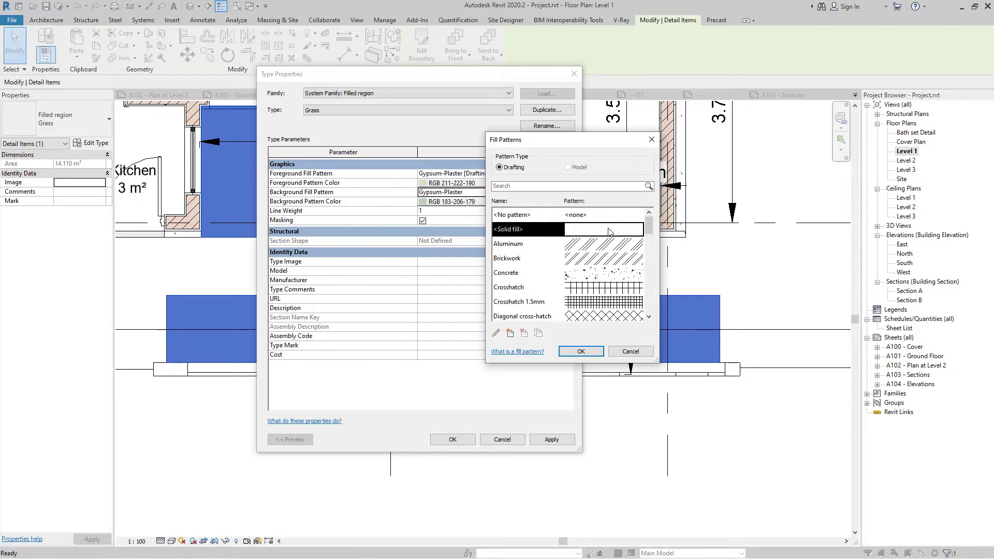
pyautogui.click(574, 352)
pyautogui.click(450, 440)
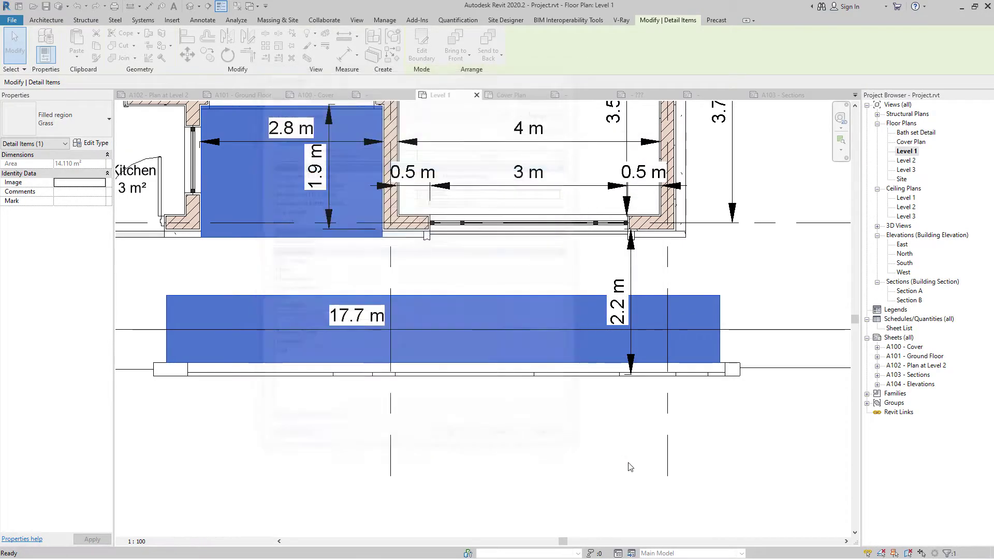
pyautogui.click(601, 515)
# - Change the Grass type's background pattern color to a lighter, more saturated green
pyautogui.scroll(3, 583, 358)
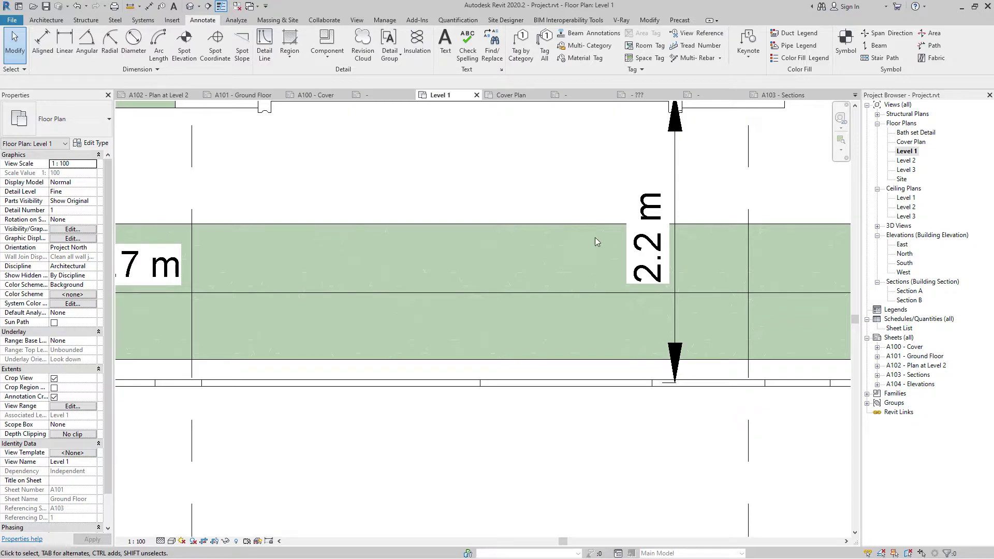
pyautogui.click(549, 223)
pyautogui.click(91, 143)
pyautogui.click(487, 201)
pyautogui.moveTo(460, 234)
pyautogui.mouseDown()
pyautogui.moveTo(451, 250)
pyautogui.moveTo(460, 241)
pyautogui.mouseUp()
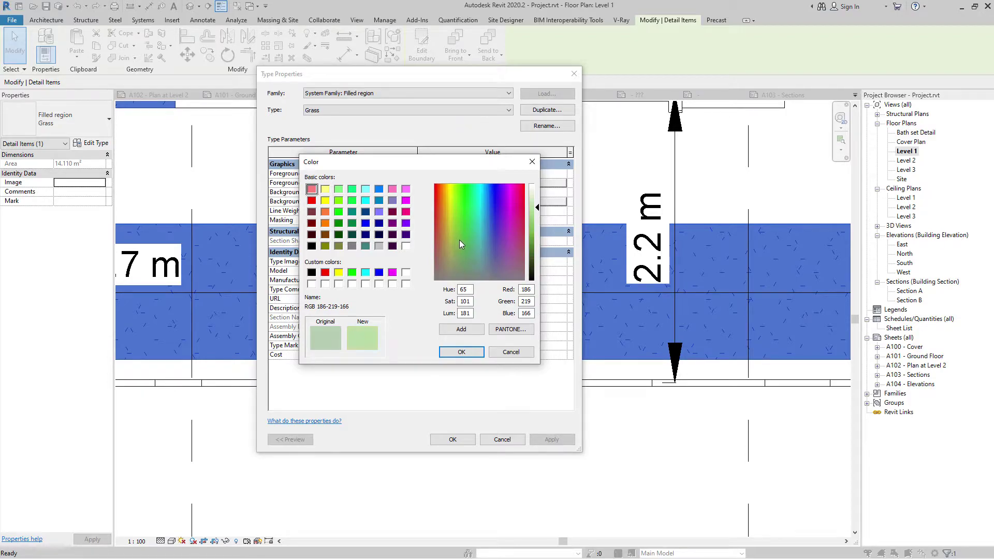
pyautogui.moveTo(536, 207); pyautogui.dragTo(535, 202)
pyautogui.click(462, 352)
# - Darken the Grass type's foreground pattern color and apply the color changes to the region
pyautogui.click(502, 202)
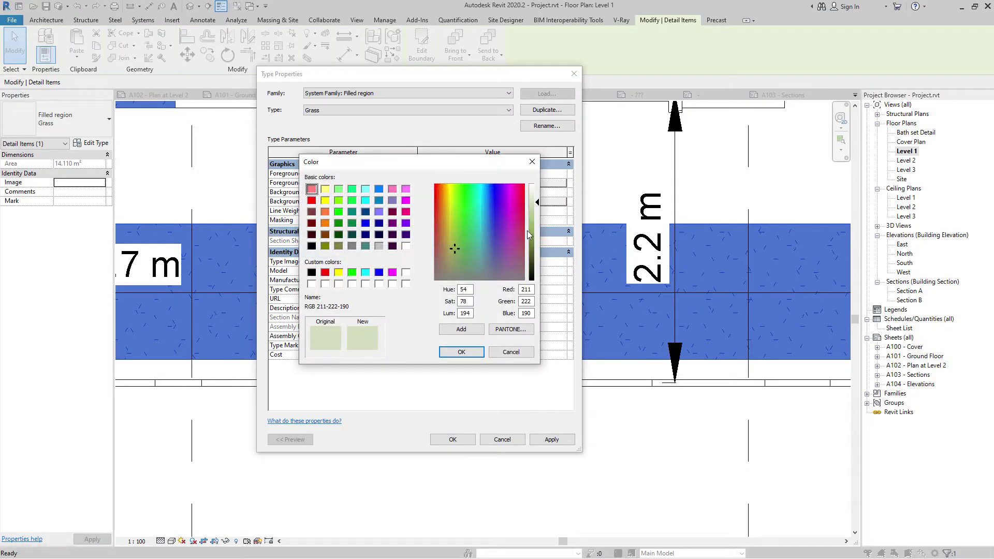
pyautogui.click(461, 352)
pyautogui.click(452, 439)
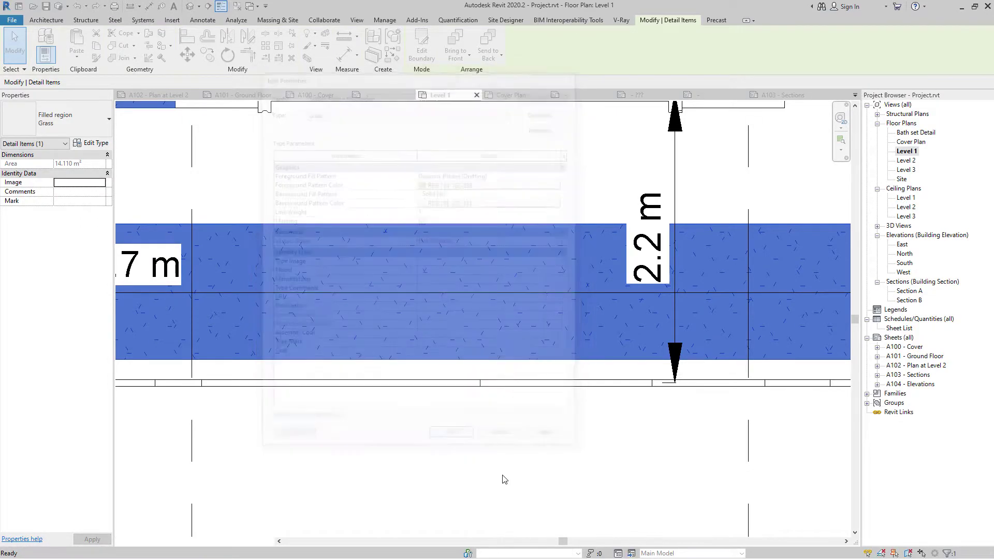
pyautogui.click(457, 443)
pyautogui.scroll(-5, 457, 441)
pyautogui.scroll(-1, 452, 465)
pyautogui.scroll(-1, 452, 468)
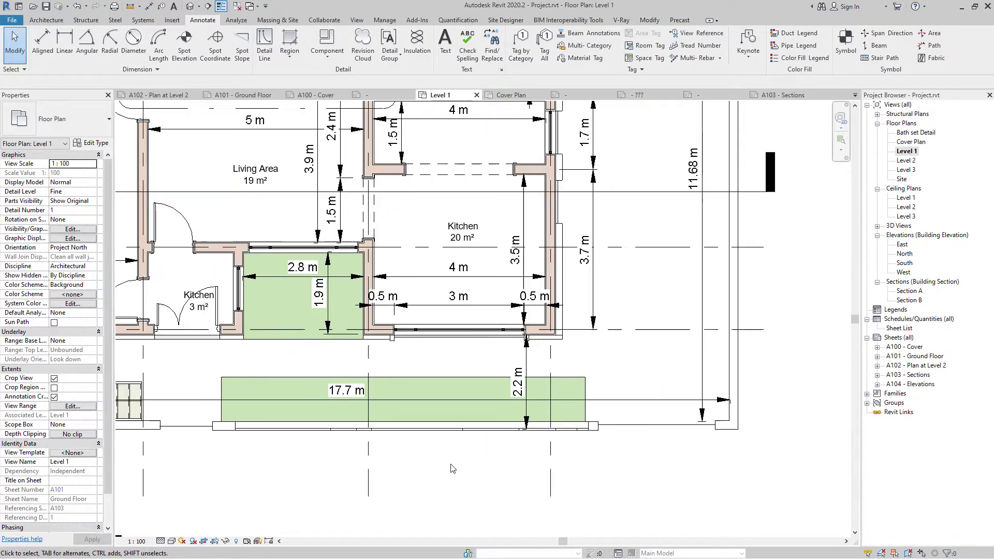
# - Browse the drafting fill patterns available for the Grass region type's foreground and leave its type properties as they are
pyautogui.moveTo(436, 481); pyautogui.dragTo(537, 432, button='middle')
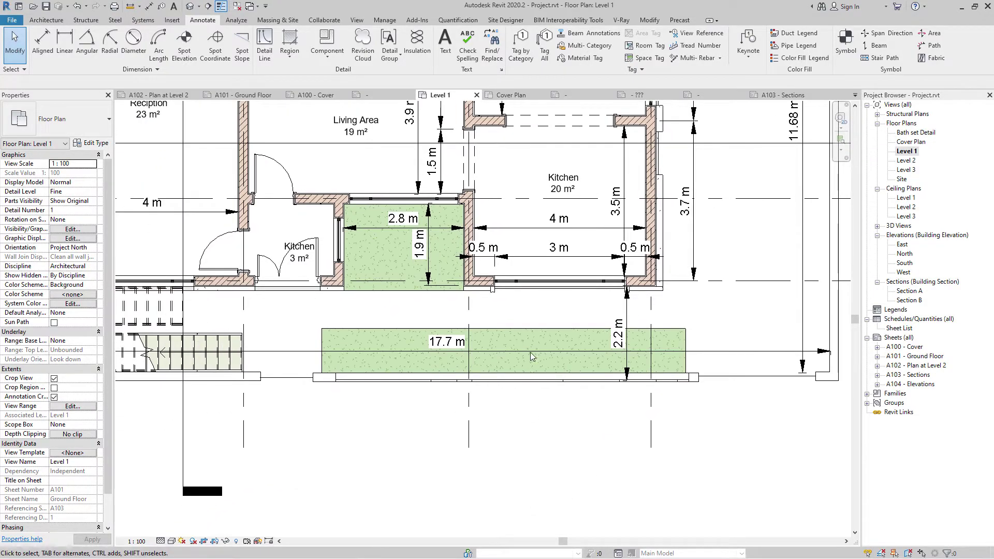
pyautogui.click(539, 334)
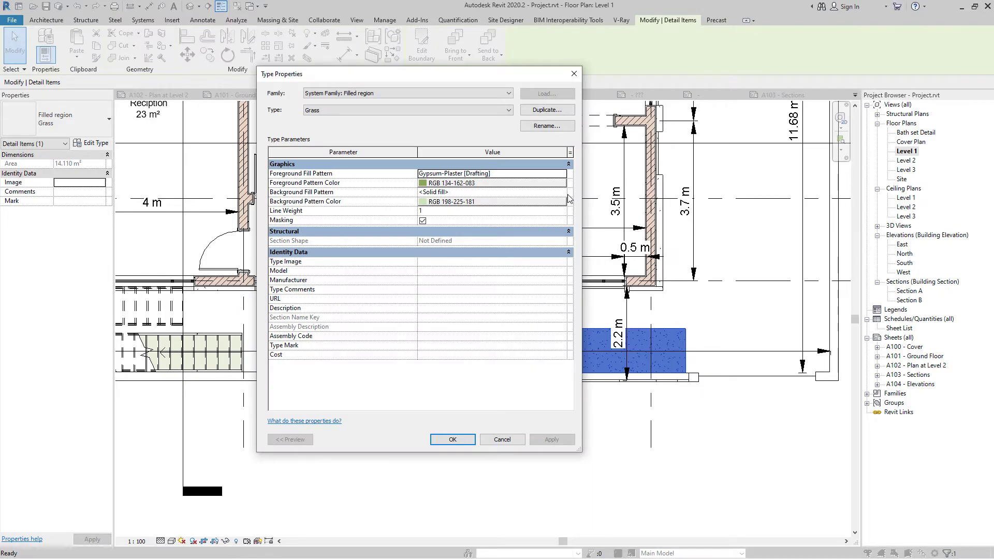
pyautogui.click(563, 174)
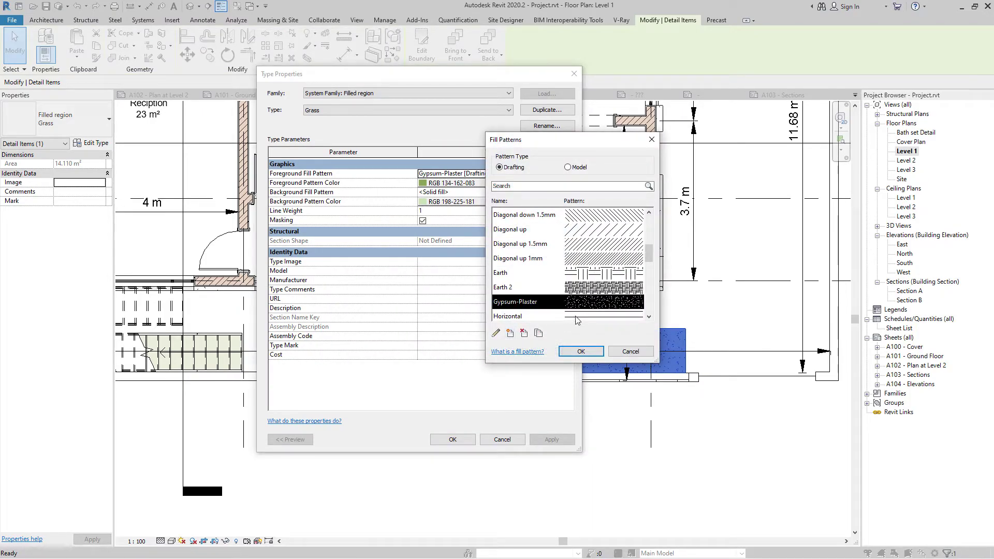
pyautogui.moveTo(655, 258); pyautogui.dragTo(655, 235)
pyautogui.click(625, 352)
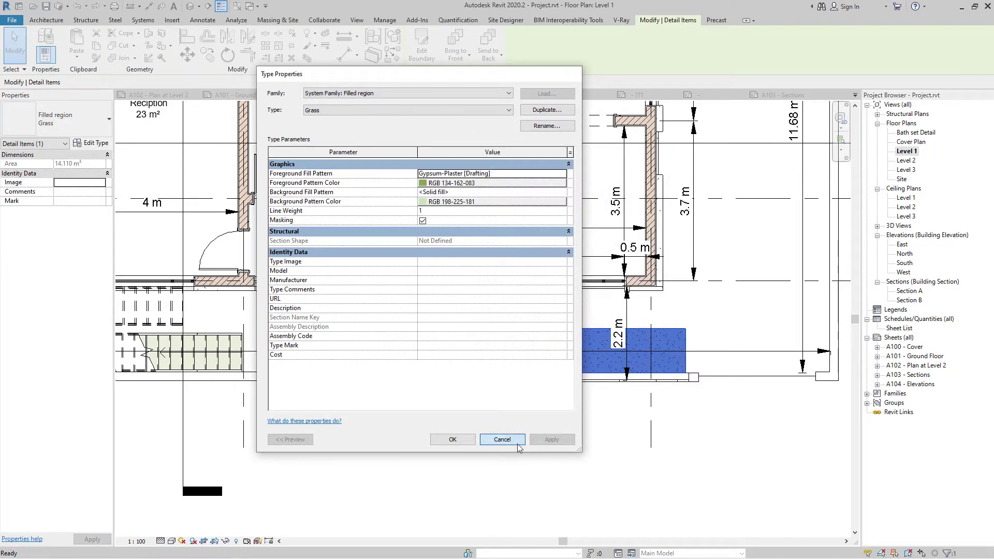
pyautogui.click(502, 440)
pyautogui.scroll(-5, 569, 456)
pyautogui.press('Escape')
pyautogui.moveTo(574, 456); pyautogui.dragTo(511, 521, button='middle')
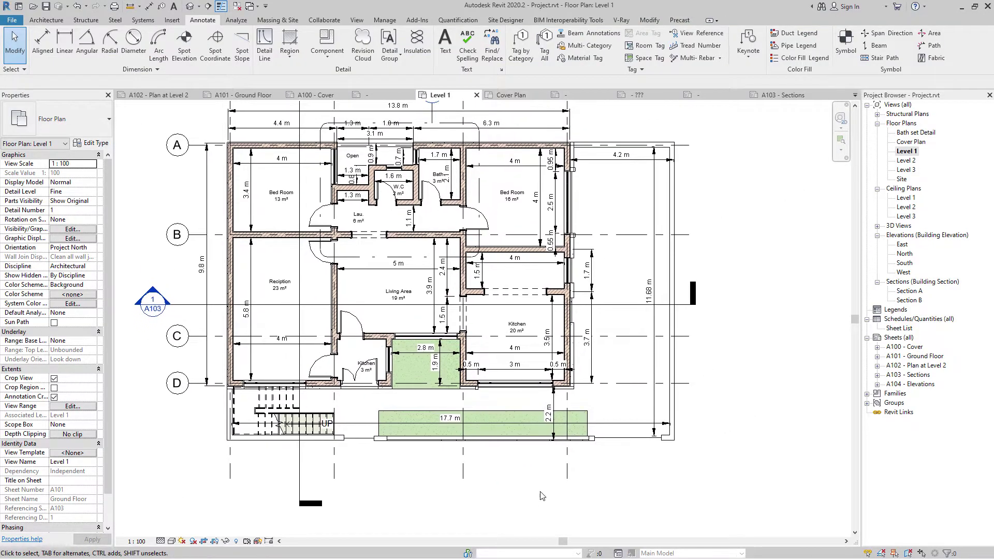
# - Lighten the Grass type's background pattern color and apply the change to the grass regions
pyautogui.click(466, 425)
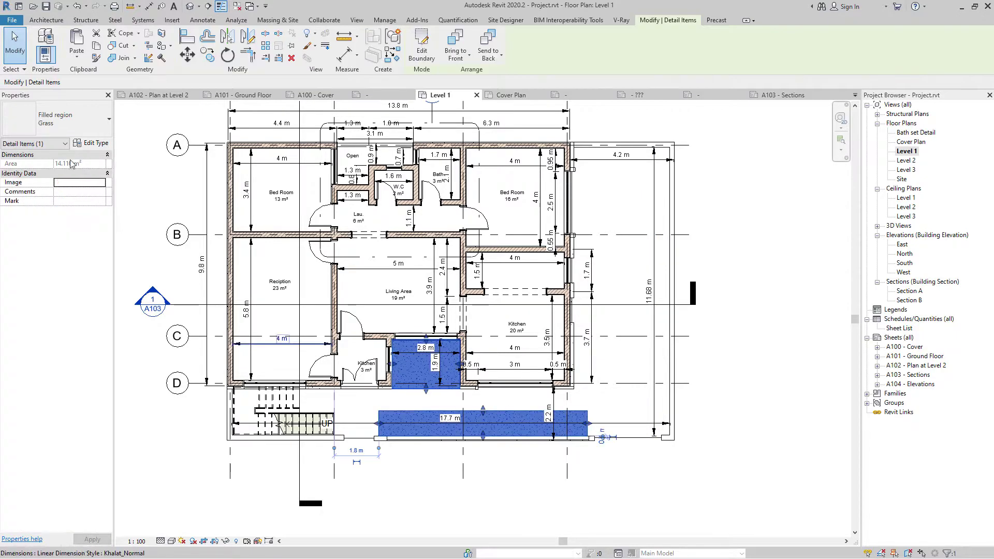
pyautogui.click(91, 143)
pyautogui.click(563, 202)
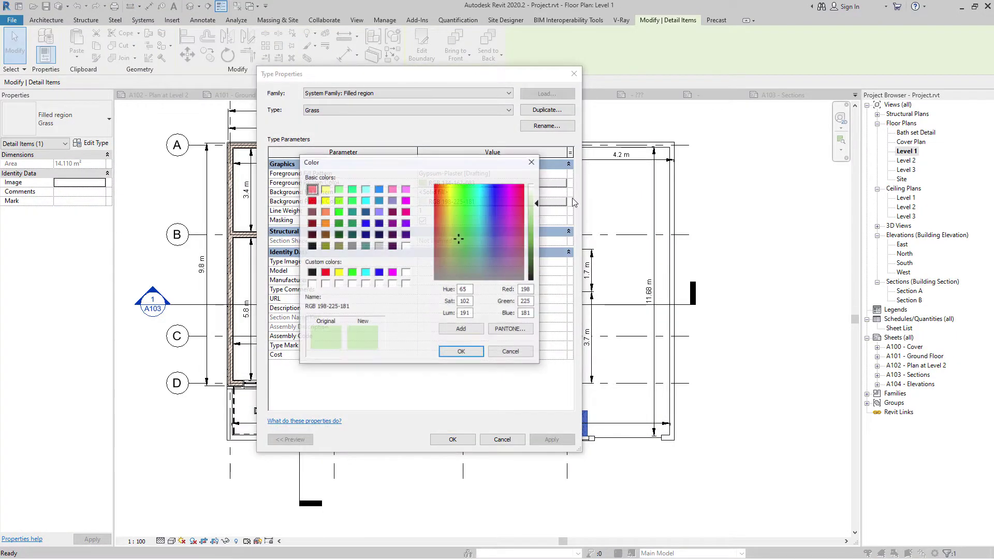
pyautogui.click(536, 193)
pyautogui.click(462, 351)
pyautogui.click(452, 439)
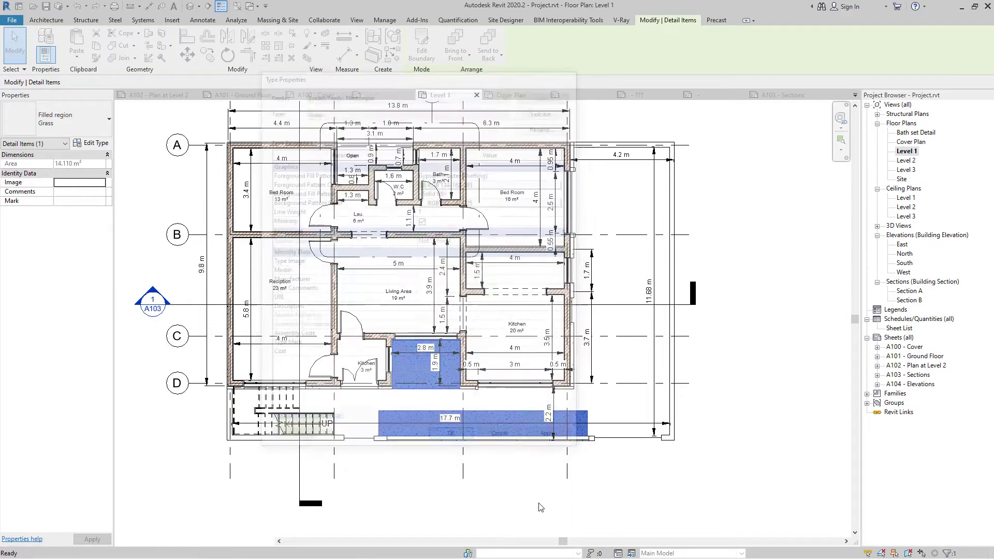
pyautogui.click(541, 514)
pyautogui.moveTo(633, 503); pyautogui.dragTo(605, 482, button='middle')
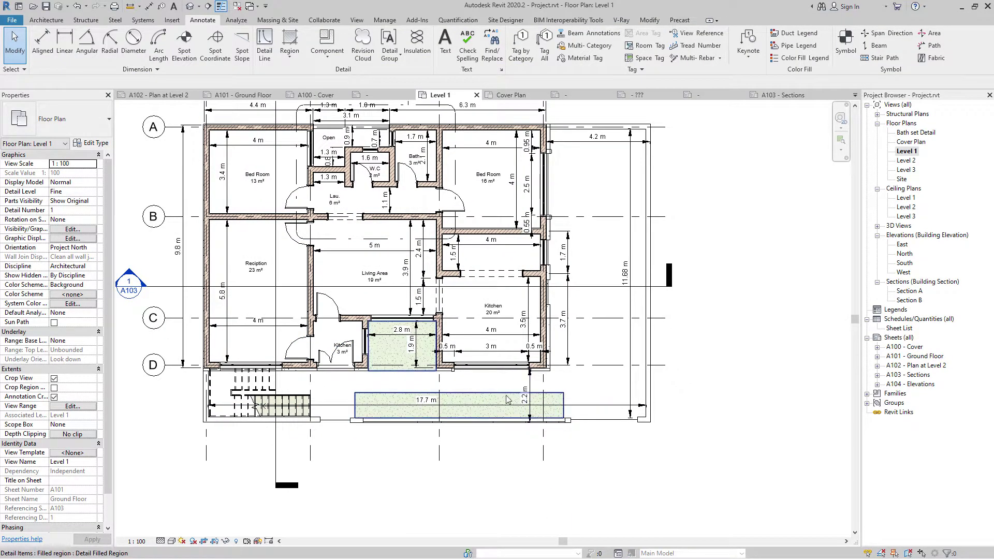
pyautogui.moveTo(451, 431); pyautogui.dragTo(467, 476, button='middle')
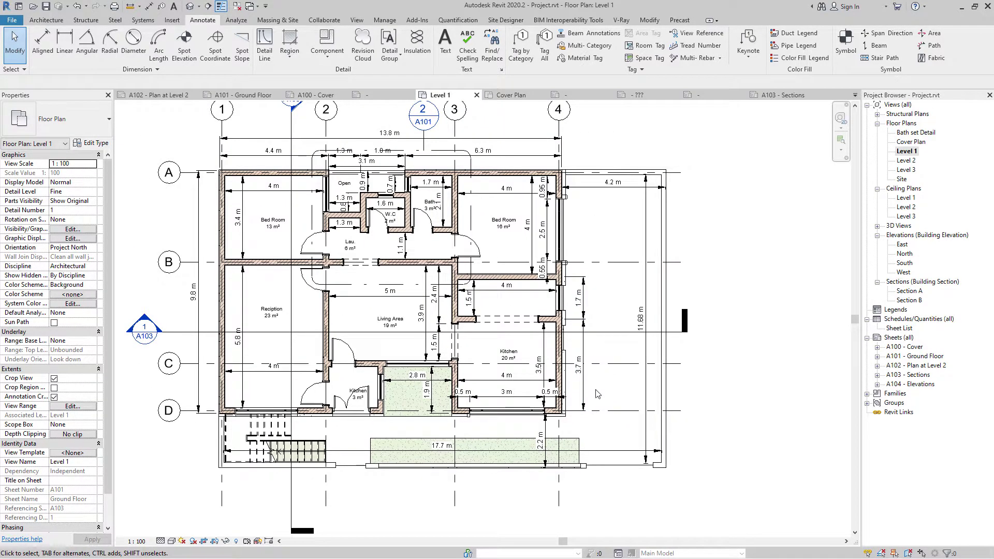
pyautogui.click(578, 442)
pyautogui.click(717, 424)
# - Create a new sheet with the Talarsaz_Border_A3 title block
pyautogui.rightClick(886, 338)
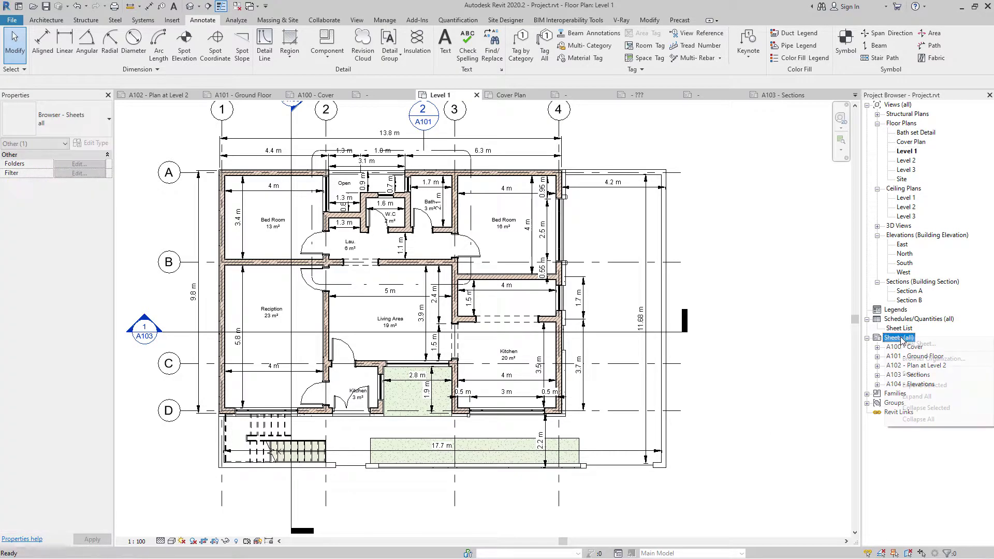
pyautogui.press('Escape')
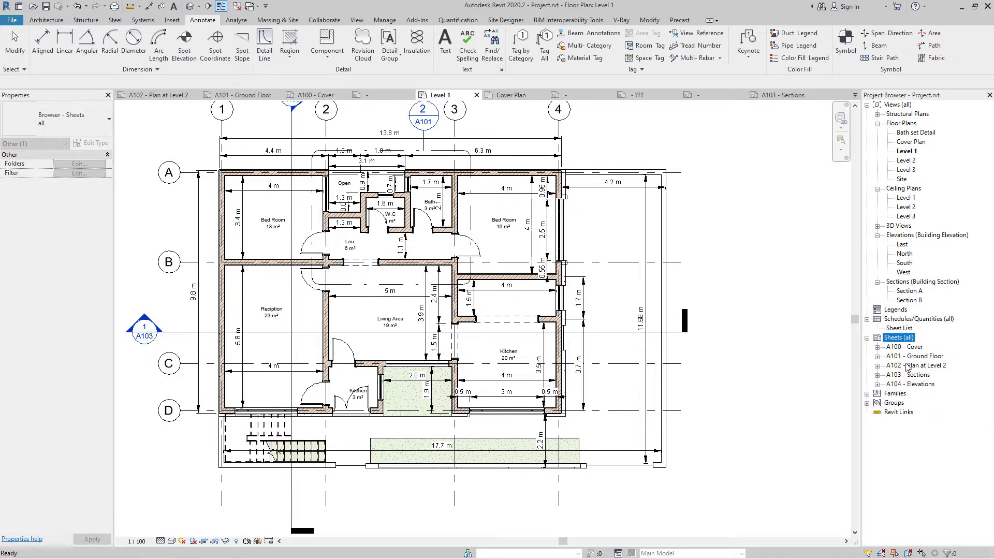
pyautogui.doubleClick(917, 365)
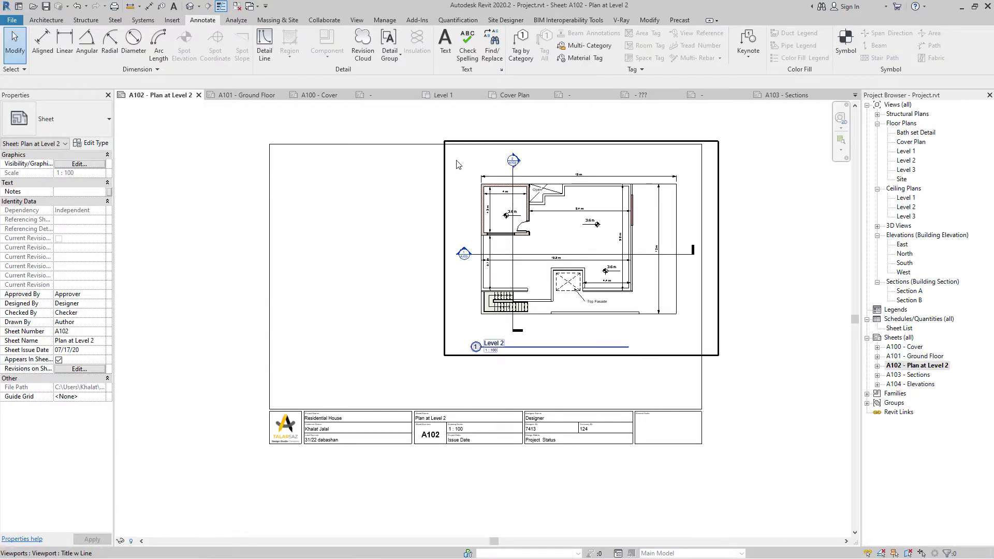
pyautogui.rightClick(891, 338)
pyautogui.click(904, 343)
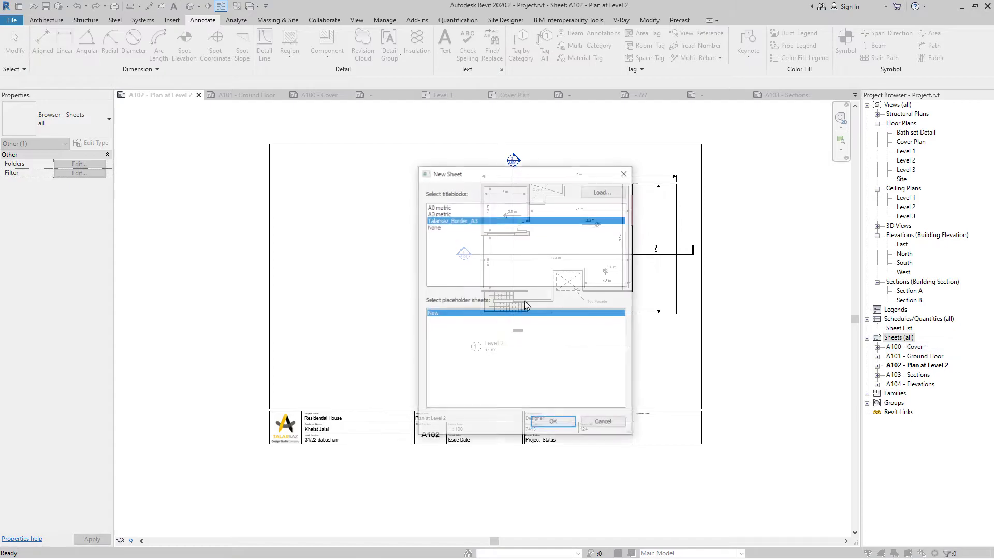
pyautogui.click(554, 423)
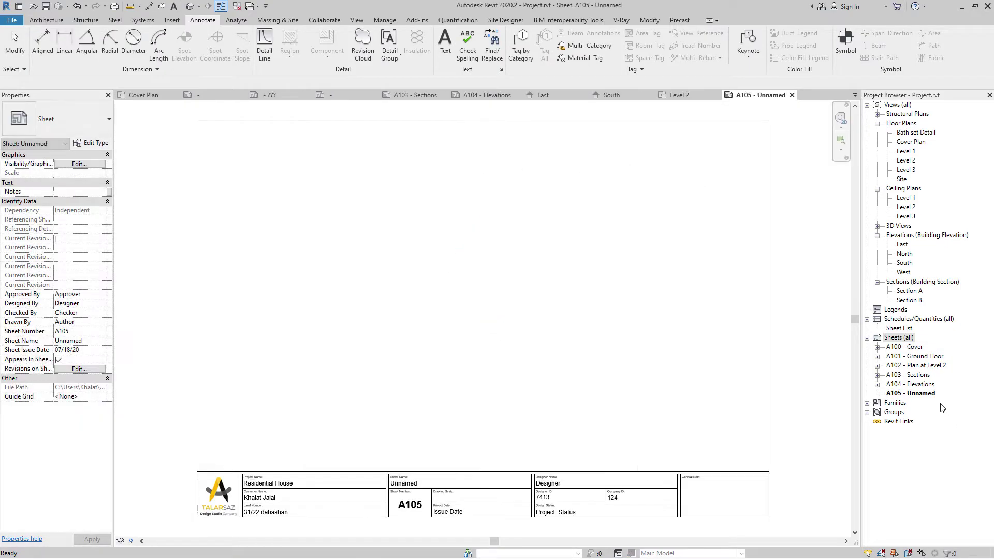
# - Rename the new A105 sheet as Open Area
pyautogui.rightClick(926, 396)
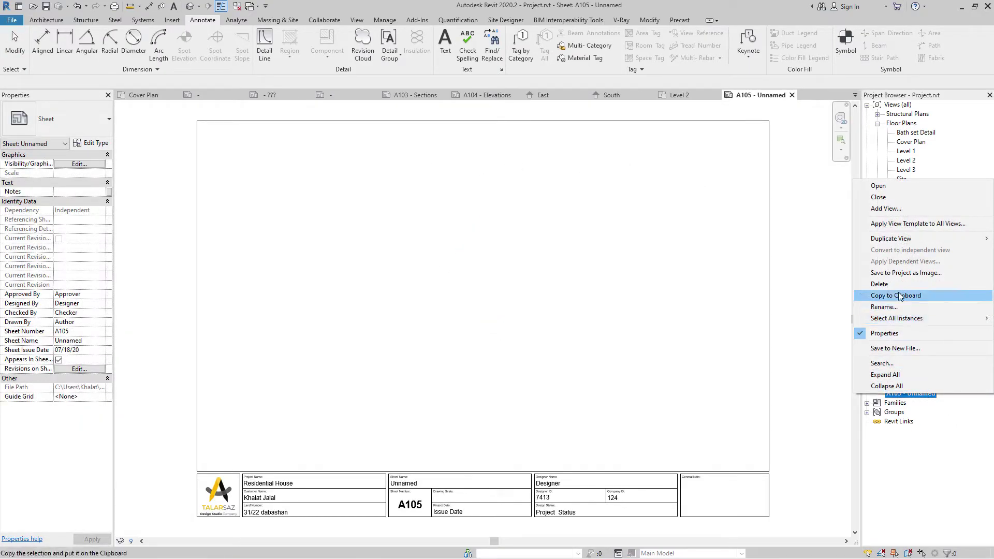
pyautogui.click(904, 306)
pyautogui.press('Tab')
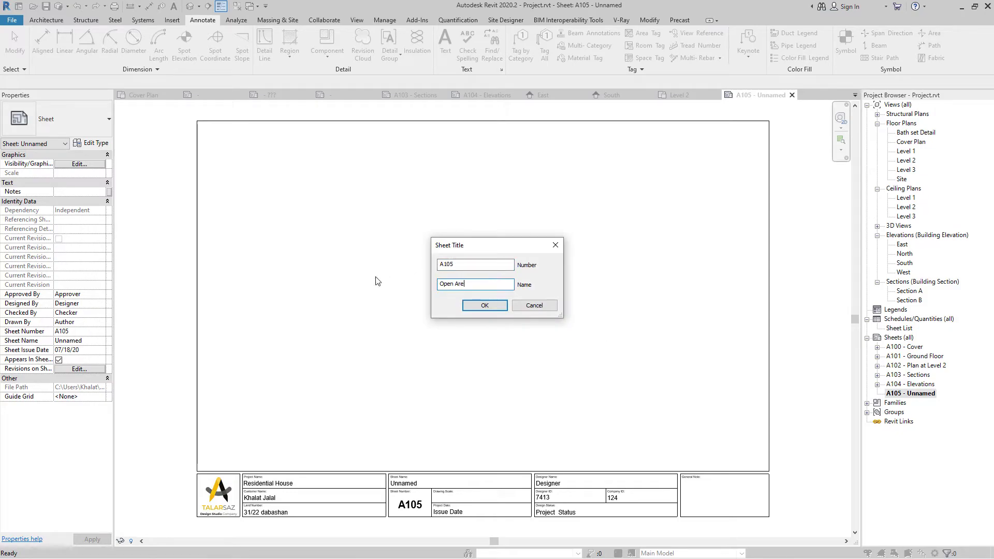
pyautogui.write('Open Area')
pyautogui.press('Return')
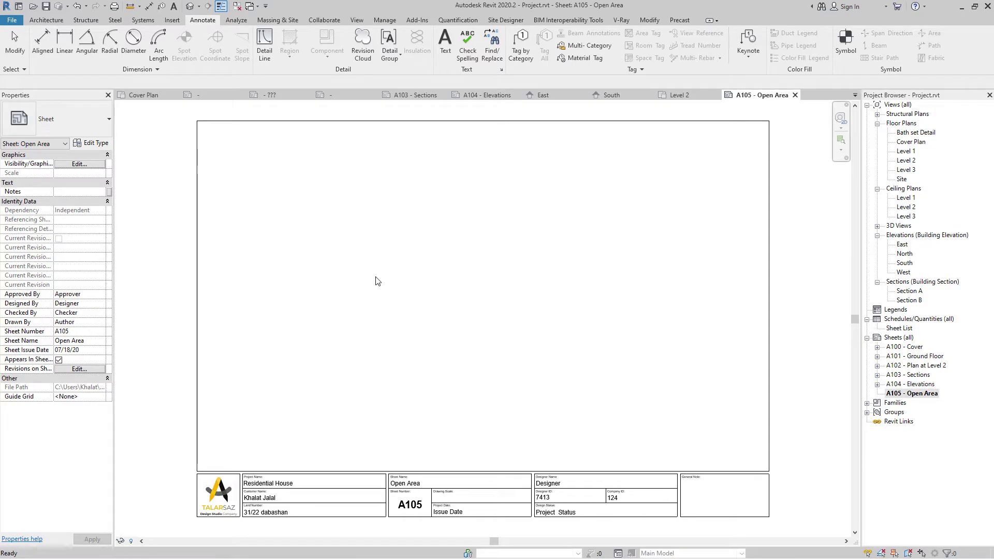
# - Open the A100 - Cover sheet and widen the Sheet Number column of the placed sheet list
pyautogui.doubleClick(926, 348)
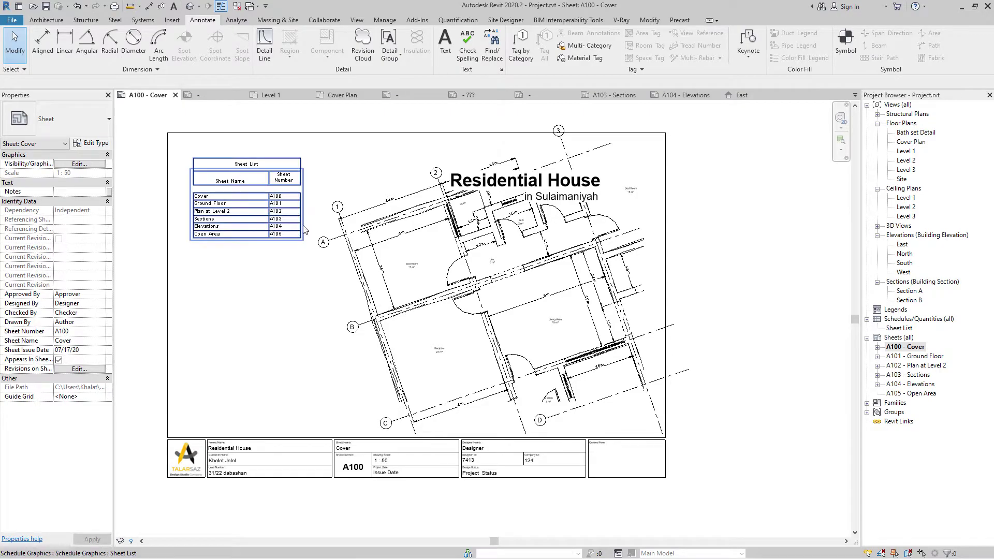
pyautogui.click(298, 181)
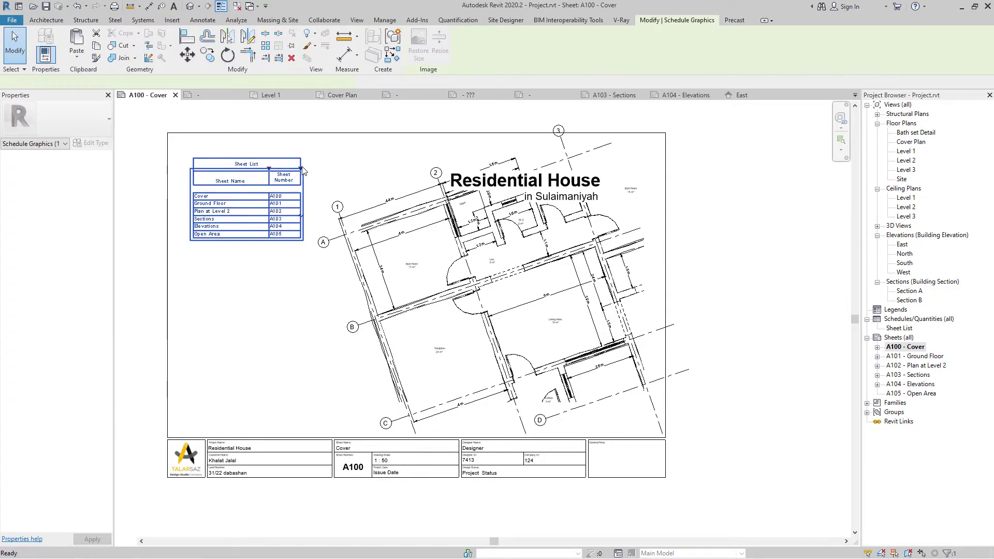
pyautogui.doubleClick(303, 172)
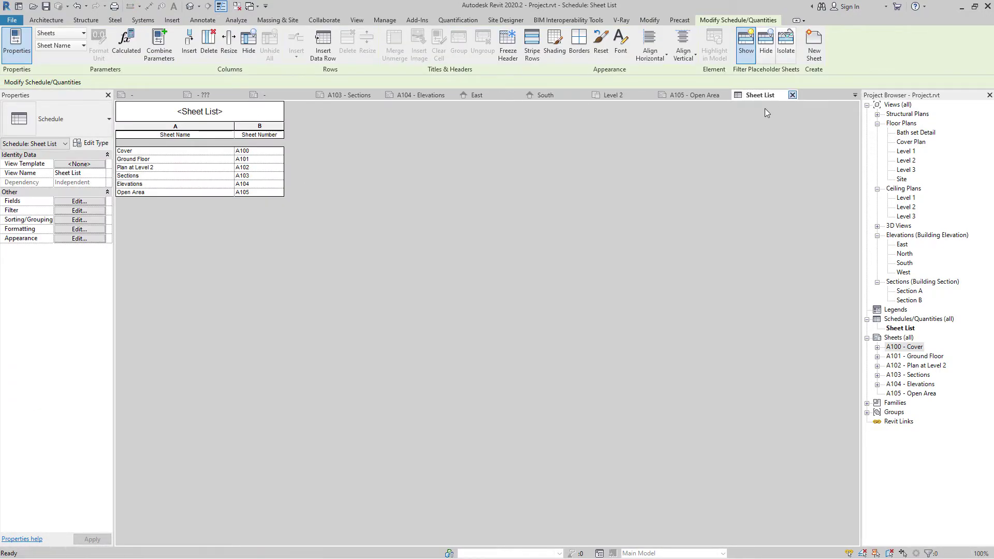
pyautogui.click(793, 95)
pyautogui.click(302, 171)
pyautogui.moveTo(302, 171); pyautogui.dragTo(313, 170)
pyautogui.click(269, 277)
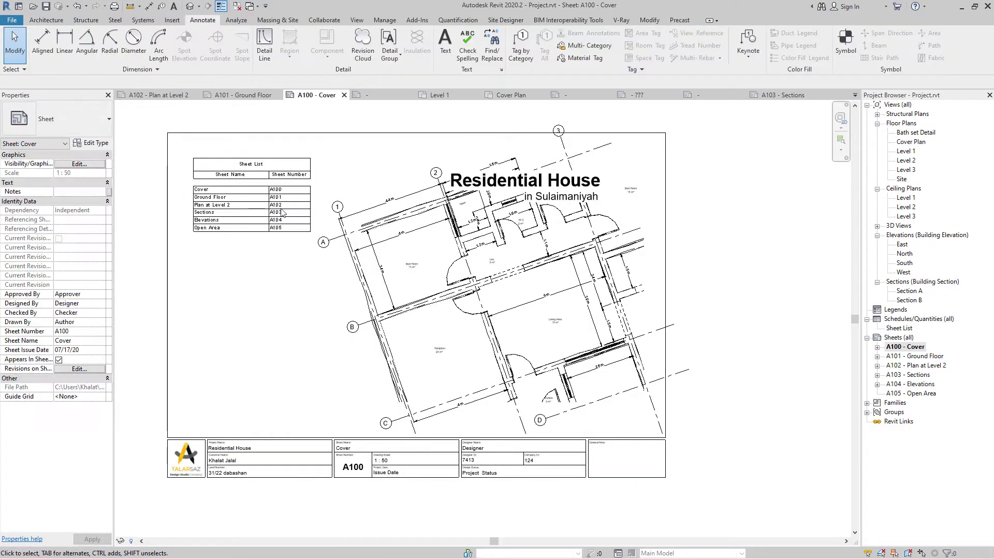
# - Shift the sheet list slightly toward the left border of the cover sheet
pyautogui.click(285, 161)
pyautogui.moveTo(285, 162); pyautogui.dragTo(278, 161)
pyautogui.press('Escape')
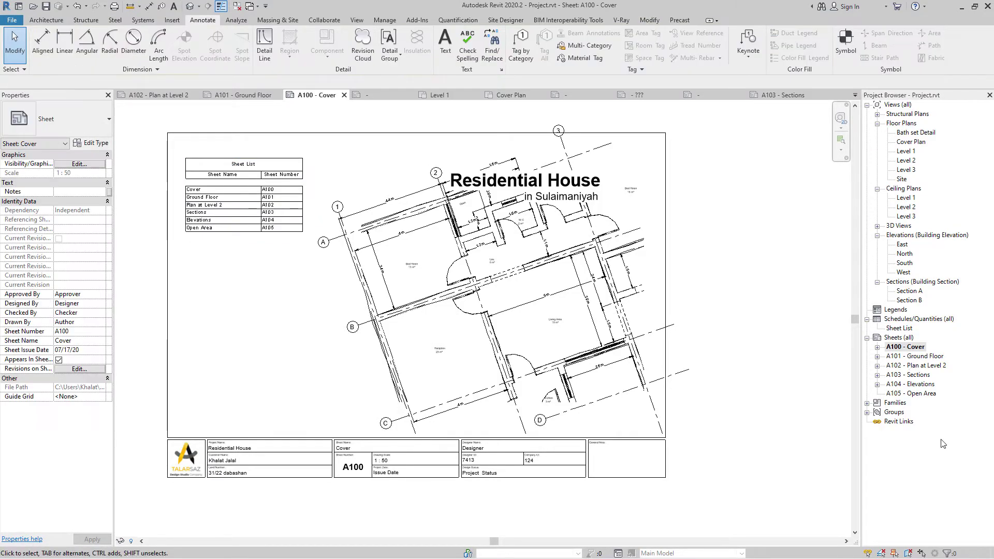
# - Open the A105 - Open Area sheet and return to the Level 1 floor plan
pyautogui.doubleClick(928, 394)
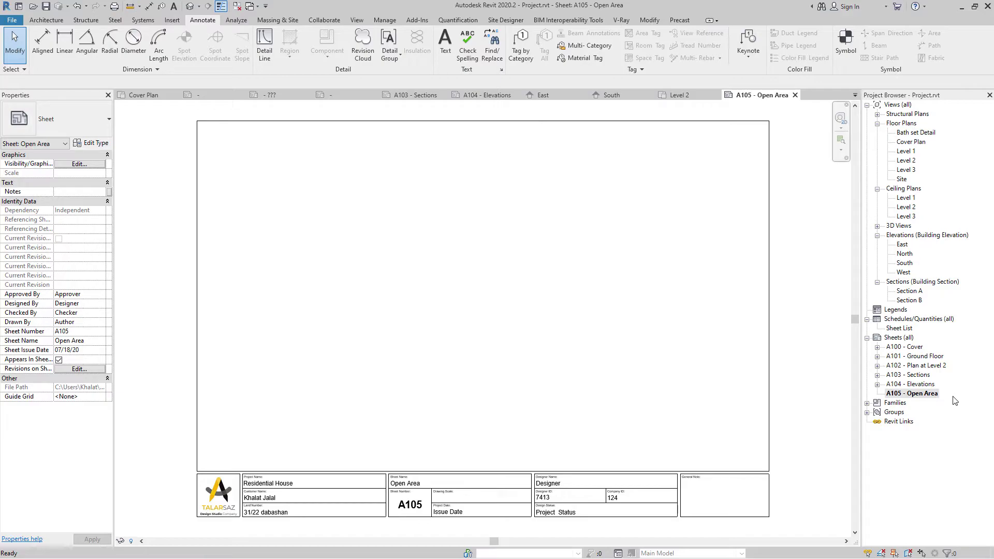
pyautogui.click(904, 152)
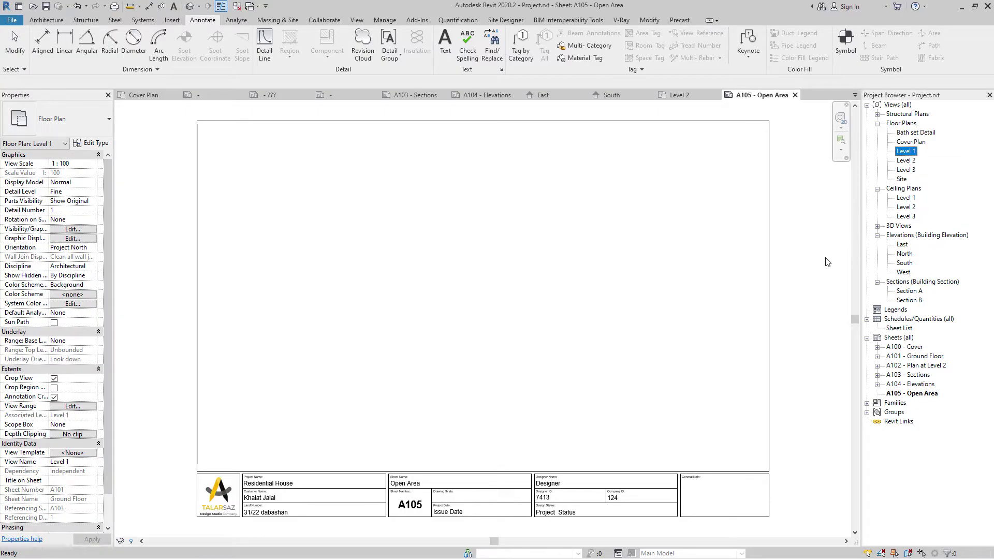
pyautogui.doubleClick(905, 153)
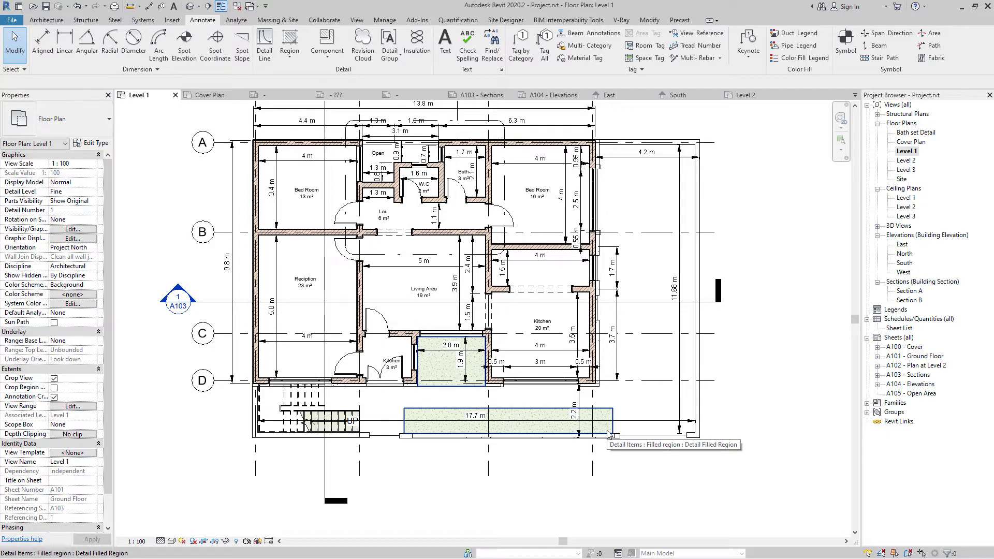
pyautogui.click(605, 414)
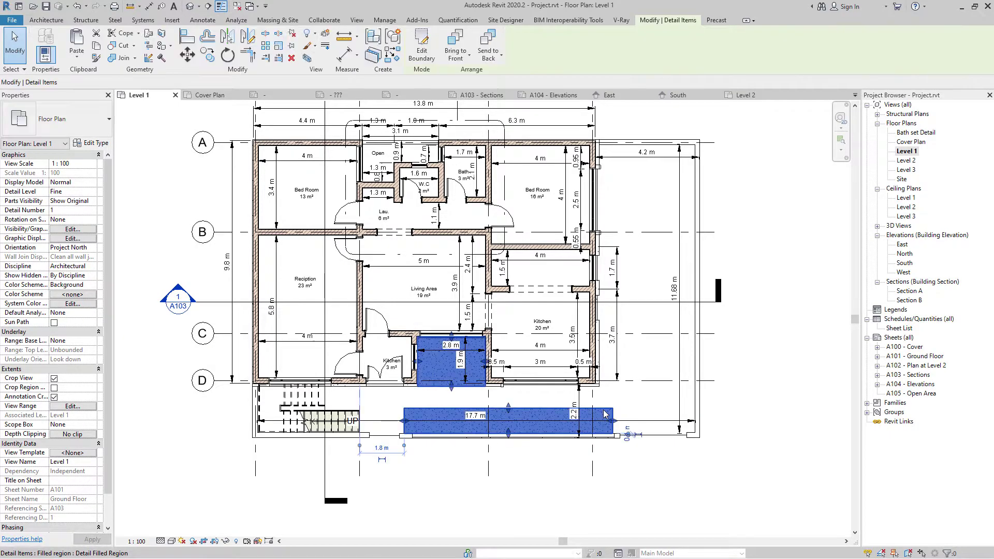
pyautogui.click(158, 198)
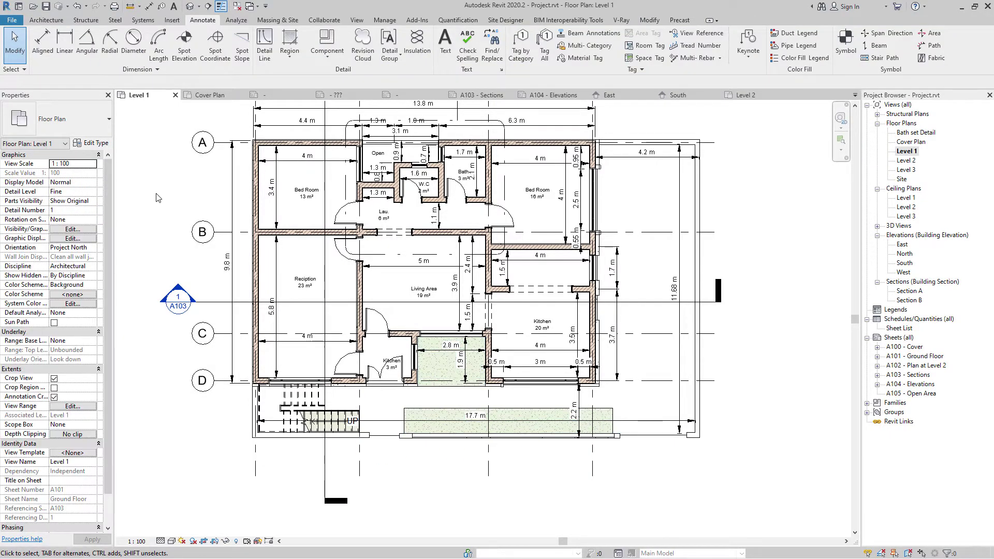
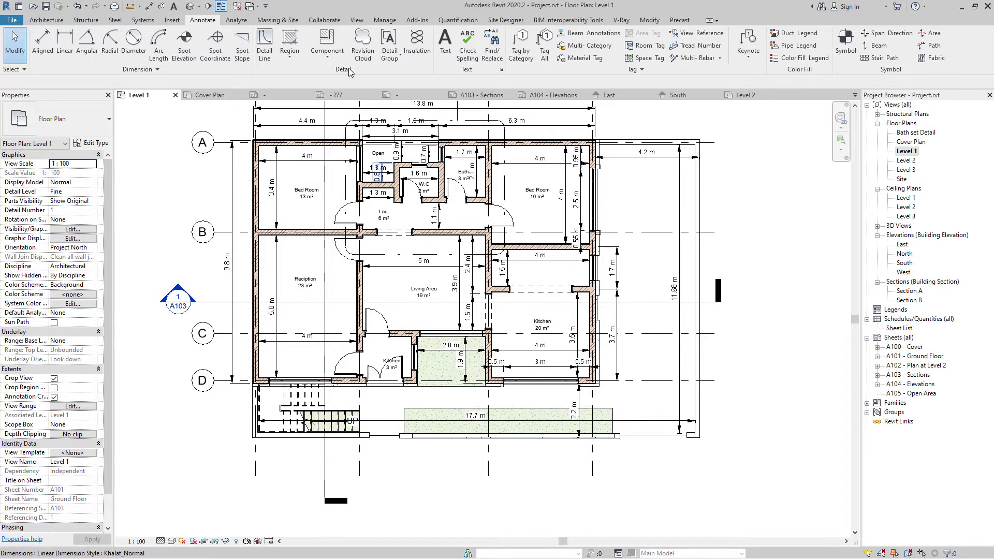
# - Start a filled region on Level 1 and sketch a rectangular boundary from the building's outer corner at grids A and 1
pyautogui.click(286, 58)
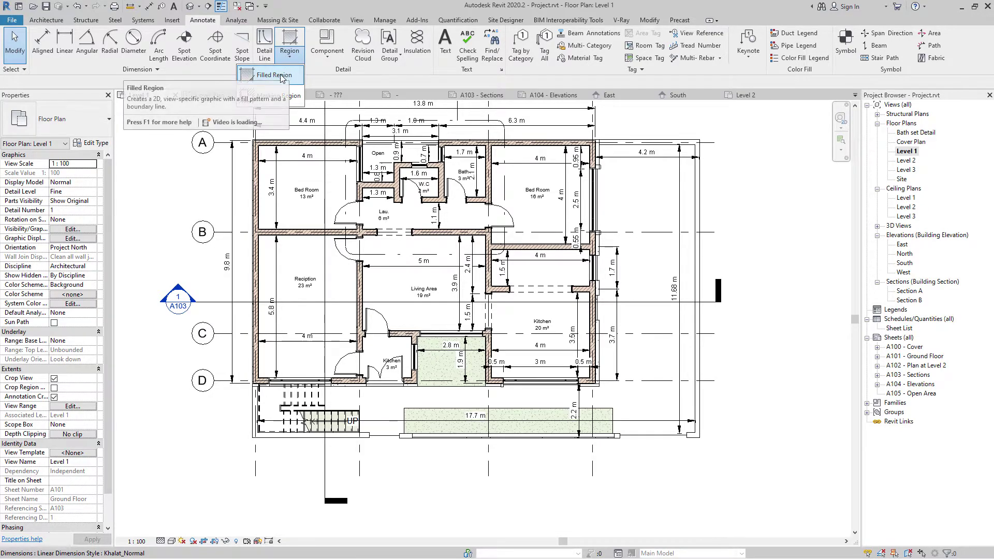
pyautogui.click(281, 76)
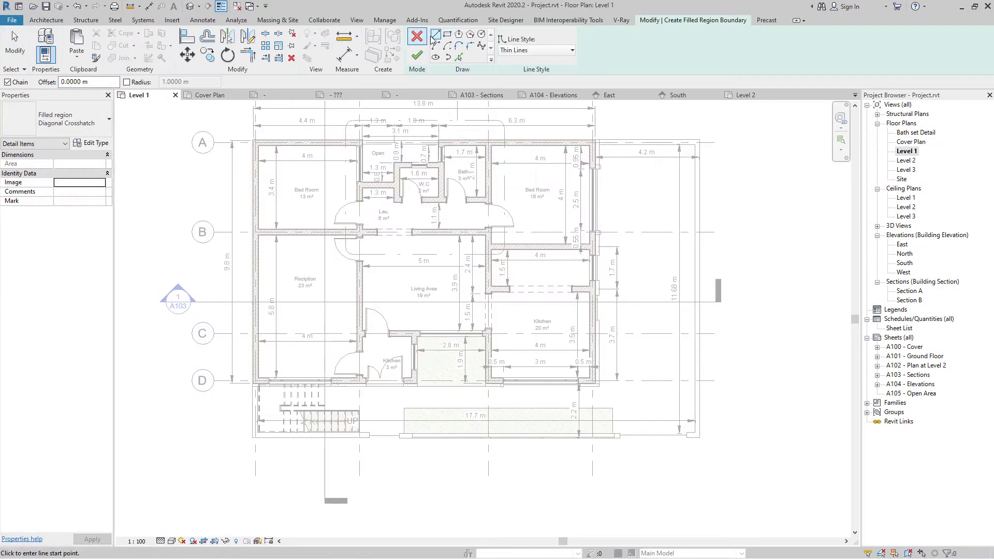
pyautogui.scroll(5, 253, 141)
pyautogui.scroll(2, 255, 141)
pyautogui.click(256, 140)
pyautogui.scroll(-7, 273, 166)
pyautogui.scroll(5, 614, 399)
pyautogui.scroll(3, 638, 473)
pyautogui.click(618, 454)
pyautogui.scroll(-7, 618, 455)
pyautogui.scroll(5, 333, 228)
pyautogui.press('Escape')
# - Adjust the rectangle's edges to enclose the whole plot, about 12.03 m deep, and finish the filled region
pyautogui.click(262, 222)
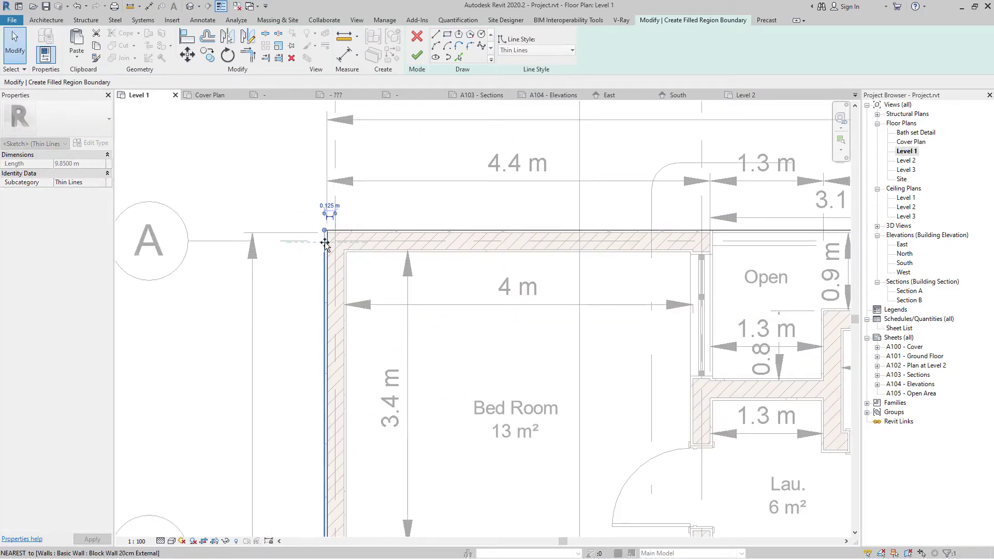
pyautogui.scroll(-5, 435, 308)
pyautogui.scroll(3, 435, 308)
pyautogui.click(428, 335)
pyautogui.moveTo(616, 294); pyautogui.dragTo(618, 293)
pyautogui.moveTo(617, 294); pyautogui.dragTo(713, 453, button='middle')
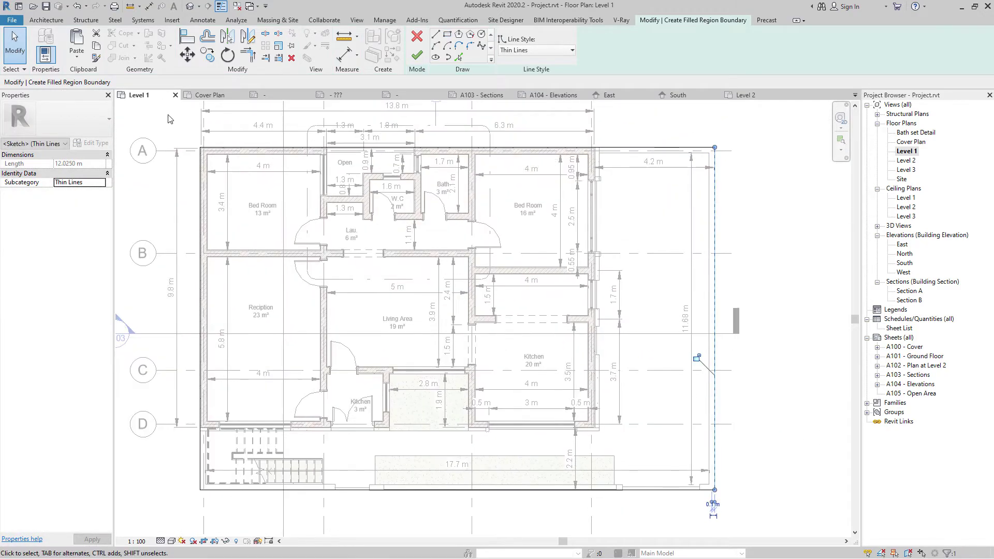
pyautogui.click(417, 55)
pyautogui.click(781, 222)
# - Duplicate the plot-wide region's Diagonal Crosshatch type as "outline only"
pyautogui.click(715, 219)
pyautogui.click(181, 124)
pyautogui.click(201, 148)
pyautogui.click(92, 143)
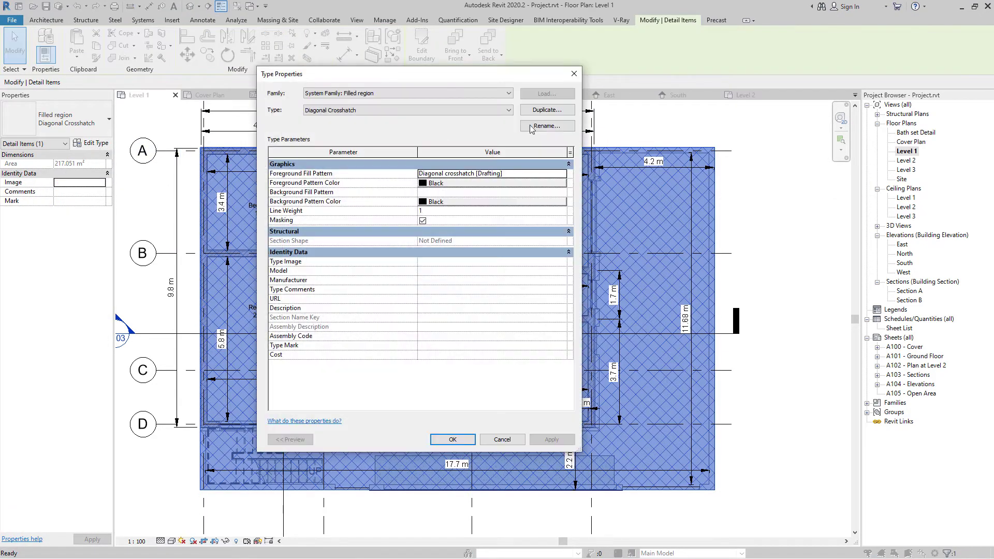
pyautogui.click(547, 110)
pyautogui.write('outline only')
pyautogui.click(514, 295)
# - Turn off masking for the outline only type and change its foreground pattern color
pyautogui.click(423, 221)
pyautogui.click(449, 183)
pyautogui.click(405, 238)
pyautogui.click(461, 351)
pyautogui.click(529, 185)
pyautogui.click(470, 353)
# - Remove the diagonal crosshatch foreground pattern from the outline only type and apply the type changes to the plot region
pyautogui.click(554, 174)
pyautogui.click(563, 175)
pyautogui.scroll(2, 597, 232)
pyautogui.click(594, 217)
pyautogui.click(576, 353)
pyautogui.click(453, 440)
pyautogui.click(779, 206)
pyautogui.click(715, 226)
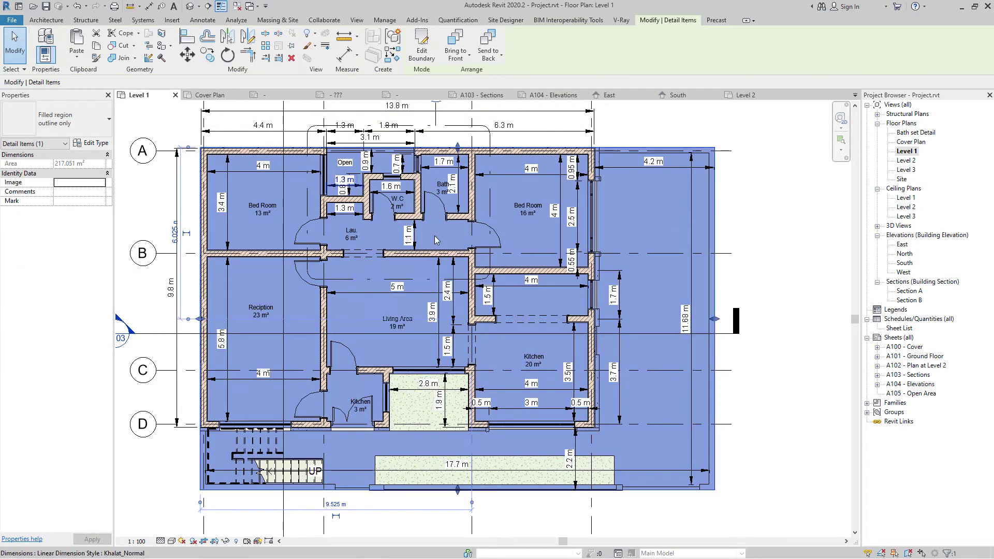
# - Start a diagonal crosshatch filled region on Level 1, tracing the house wall beside the 4.2 m yard and the 2.8 m grass recess
pyautogui.press('Delete')
pyautogui.click(290, 51)
pyautogui.click(303, 71)
pyautogui.scroll(6, 687, 159)
pyautogui.click(473, 131)
pyautogui.scroll(-4, 473, 140)
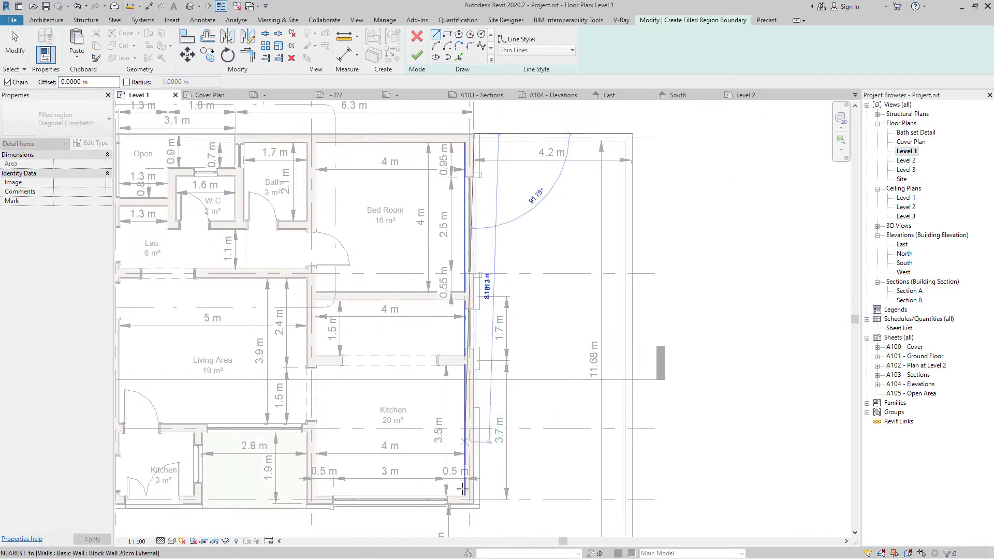
pyautogui.scroll(4, 470, 518)
pyautogui.click(473, 491)
pyautogui.scroll(-6, 456, 290)
pyautogui.scroll(7, 244, 370)
pyautogui.click(506, 372)
pyautogui.click(505, 229)
pyautogui.click(297, 229)
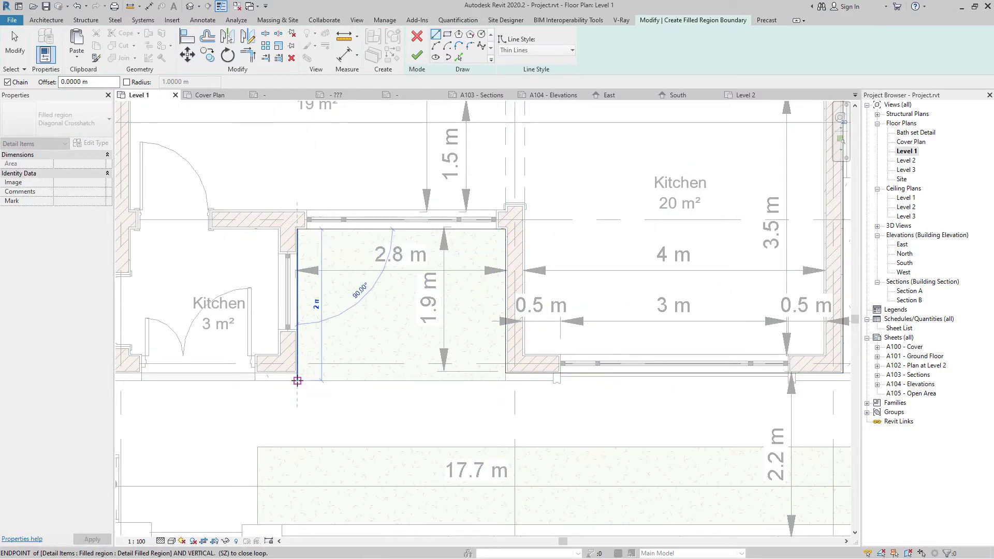
pyautogui.click(298, 381)
# - Continue the crosshatch boundary past the stair, along the front and outer side of the plot, and close the loop at the house corner
pyautogui.moveTo(298, 382); pyautogui.dragTo(613, 295, button='middle')
pyautogui.click(331, 286)
pyautogui.click(330, 451)
pyautogui.scroll(-3, 331, 449)
pyautogui.click(634, 422)
pyautogui.moveTo(639, 151); pyautogui.dragTo(586, 511, button='middle')
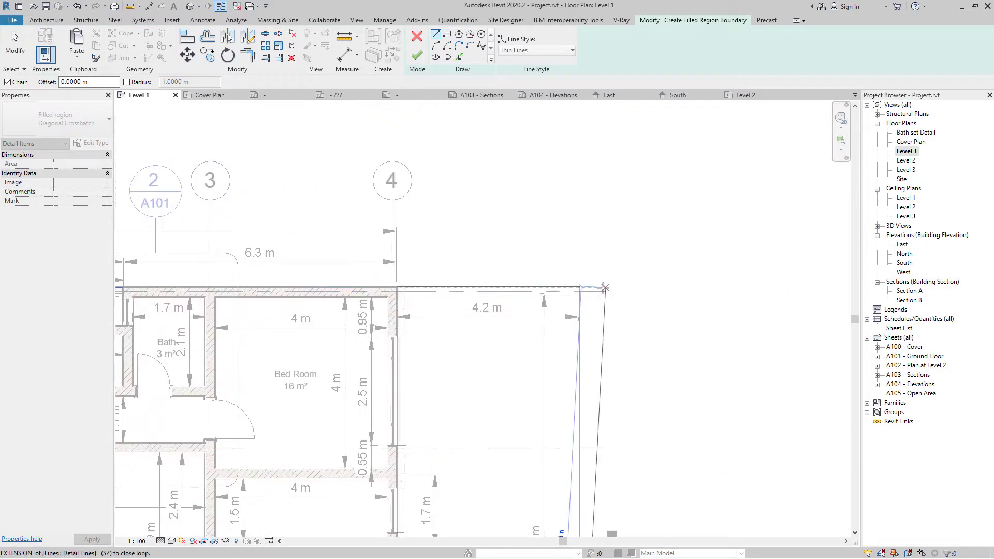
pyautogui.click(582, 286)
pyautogui.click(397, 286)
# - Add a second closed boundary loop around the L-shaped Open space beside the W.C in the same filled region
pyautogui.scroll(3, 401, 230)
pyautogui.click(483, 209)
pyautogui.click(309, 210)
pyautogui.click(308, 306)
pyautogui.click(382, 306)
pyautogui.click(382, 260)
pyautogui.click(481, 260)
pyautogui.click(480, 211)
pyautogui.press('Escape')
pyautogui.press('Escape')
# - Fine-tune the edges of the Open space loop and finish the crosshatch filled region
pyautogui.scroll(3, 458, 252)
pyautogui.moveTo(511, 210); pyautogui.dragTo(520, 211)
pyautogui.moveTo(281, 333); pyautogui.dragTo(277, 334)
pyautogui.scroll(-7, 430, 276)
pyautogui.click(417, 55)
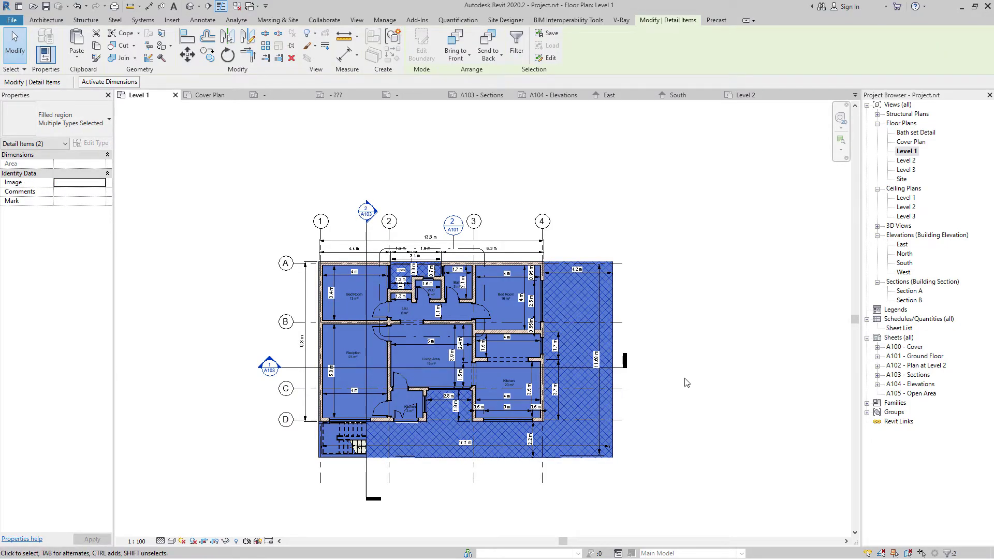
pyautogui.click(640, 352)
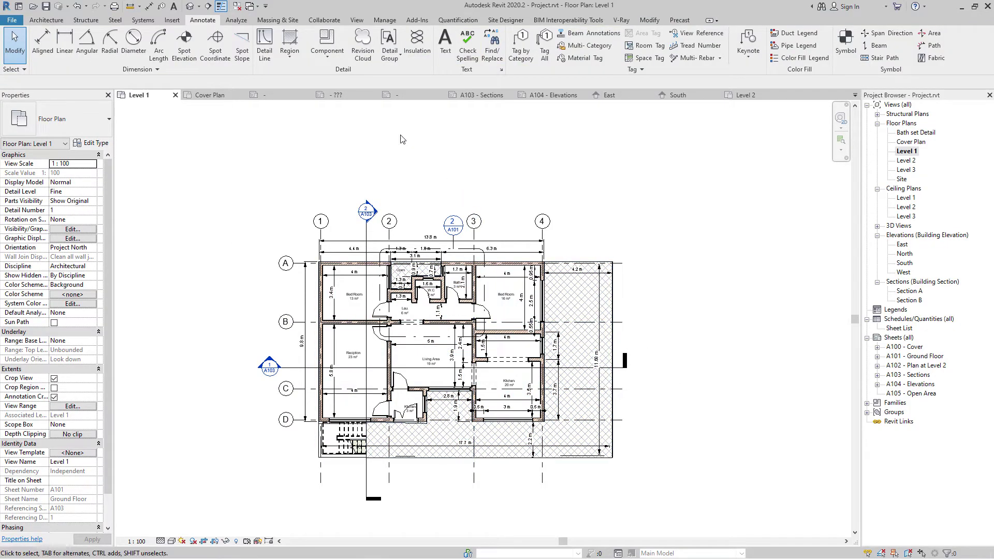
# - Create a new drafting view named Opening Area at a scale of 1 : 100
pyautogui.click(356, 22)
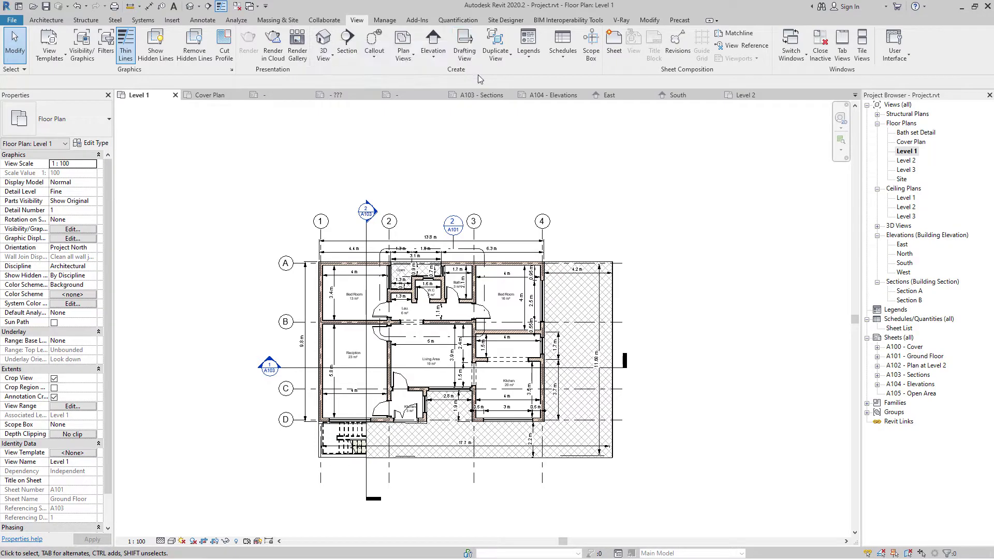
pyautogui.click(466, 52)
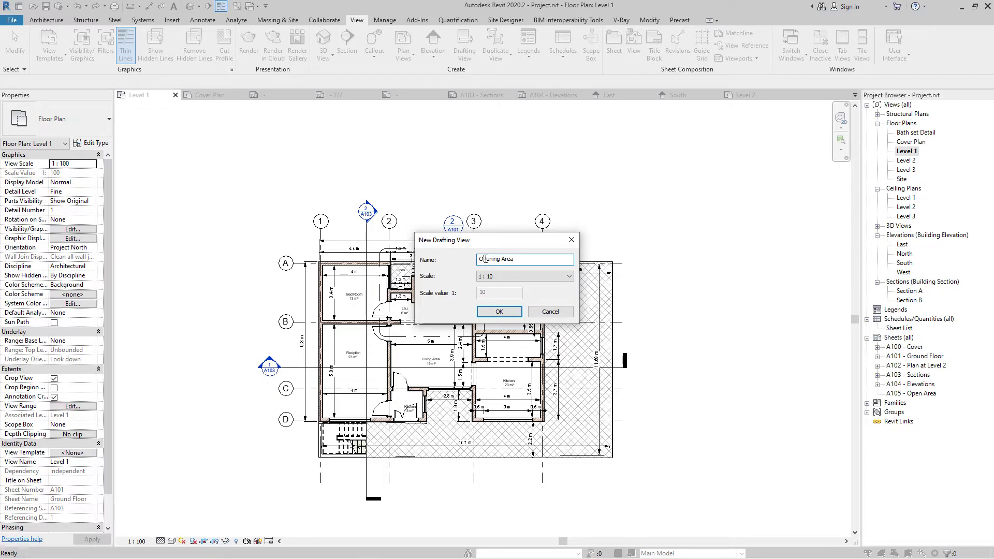
pyautogui.click(497, 280)
pyautogui.click(502, 344)
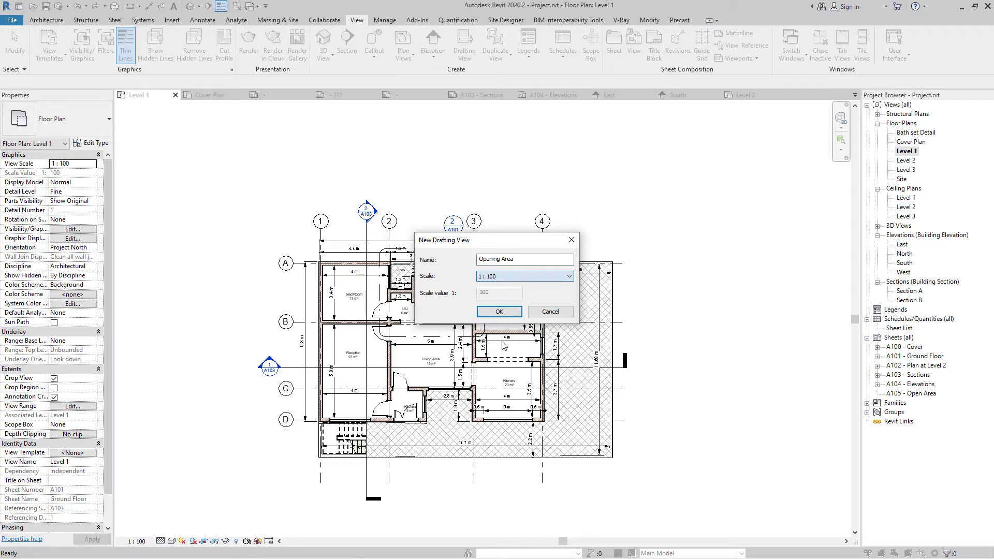
pyautogui.click(500, 312)
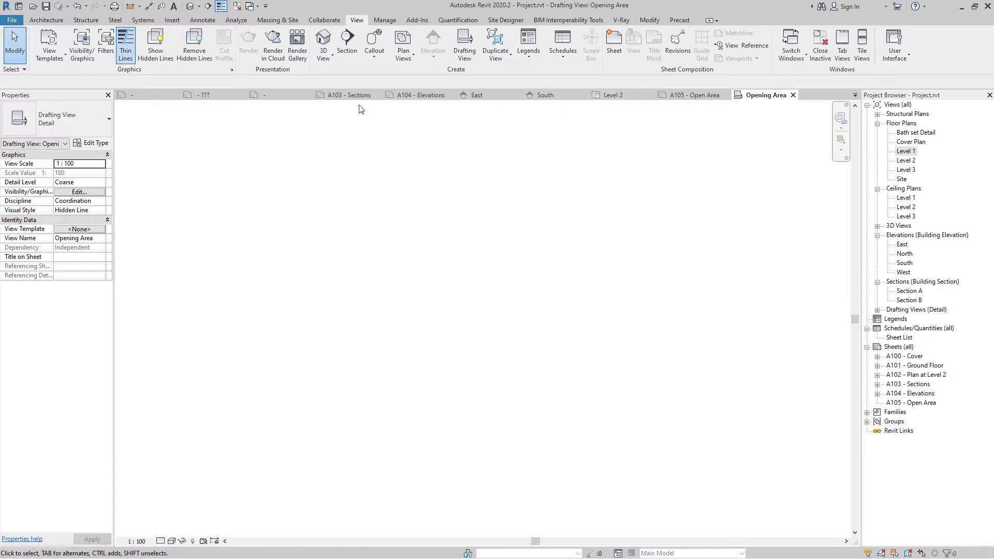
# - Copy the diagonal crosshatch and outline only regions from Level 1 into the Opening Area drafting view
pyautogui.doubleClick(914, 154)
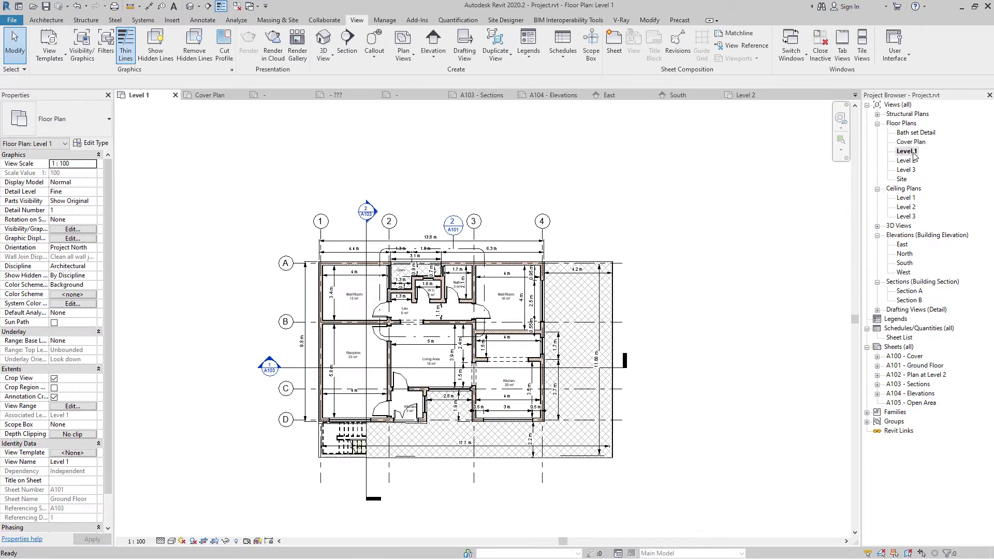
pyautogui.click(614, 281)
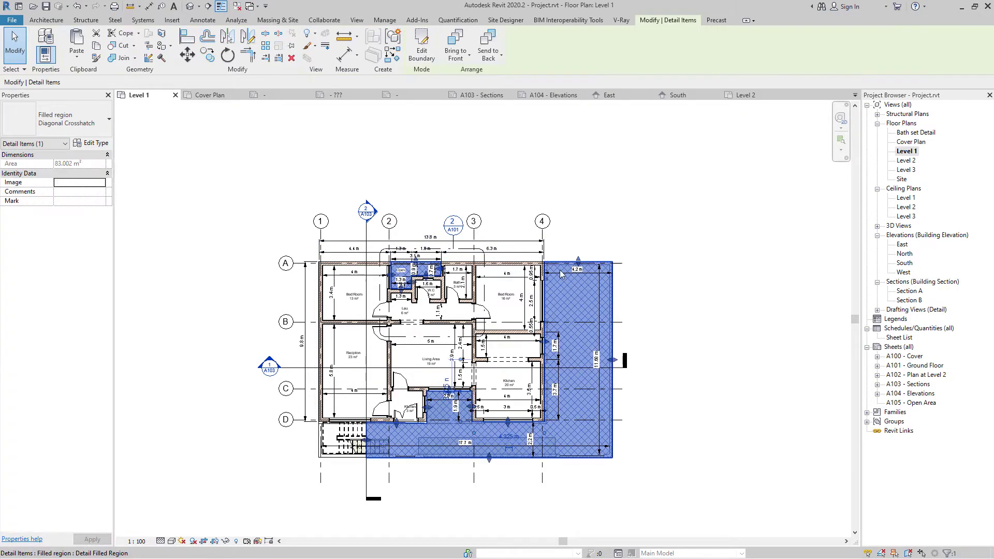
pyautogui.keyDown('ctrl'); pyautogui.click(332, 266); pyautogui.keyUp('ctrl')
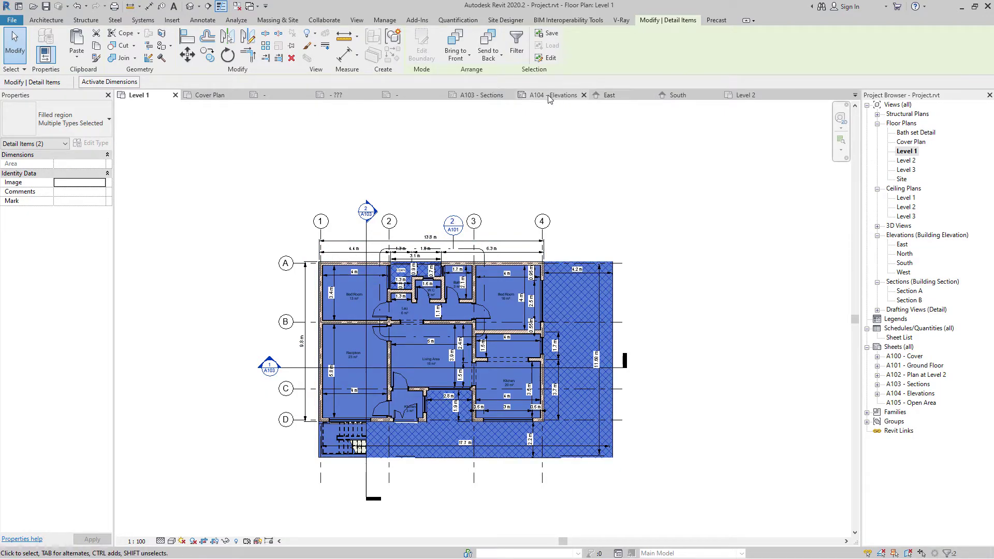
pyautogui.click(877, 310)
pyautogui.doubleClick(916, 318)
pyautogui.hotkey('ctrl', 'v')
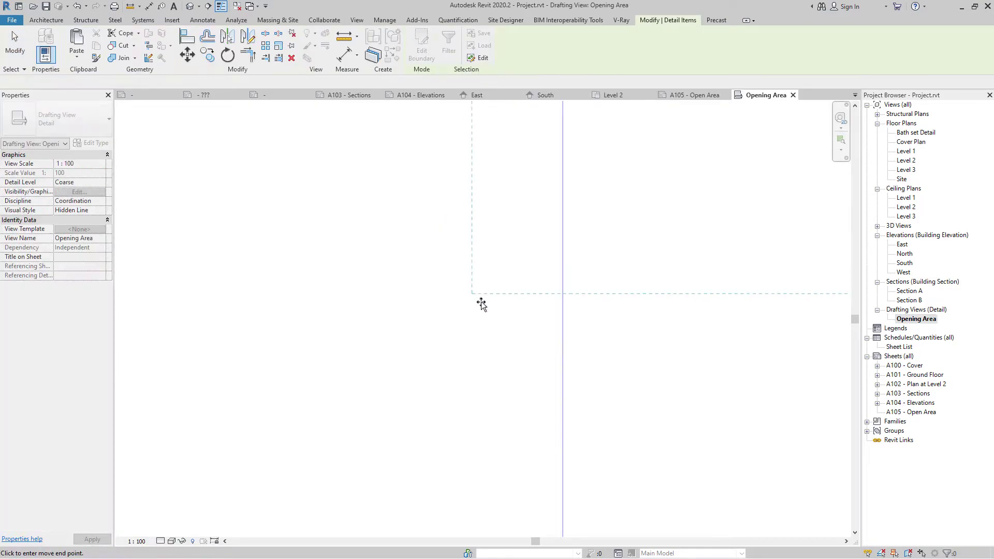
pyautogui.scroll(-4, 426, 414)
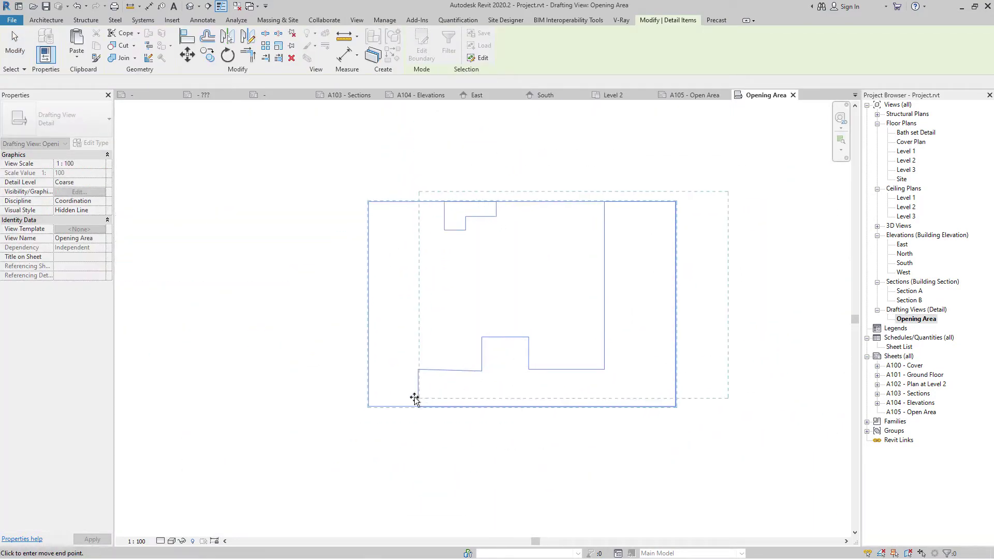
pyautogui.click(369, 406)
pyautogui.click(585, 492)
pyautogui.hotkey('ctrl', 'Left')
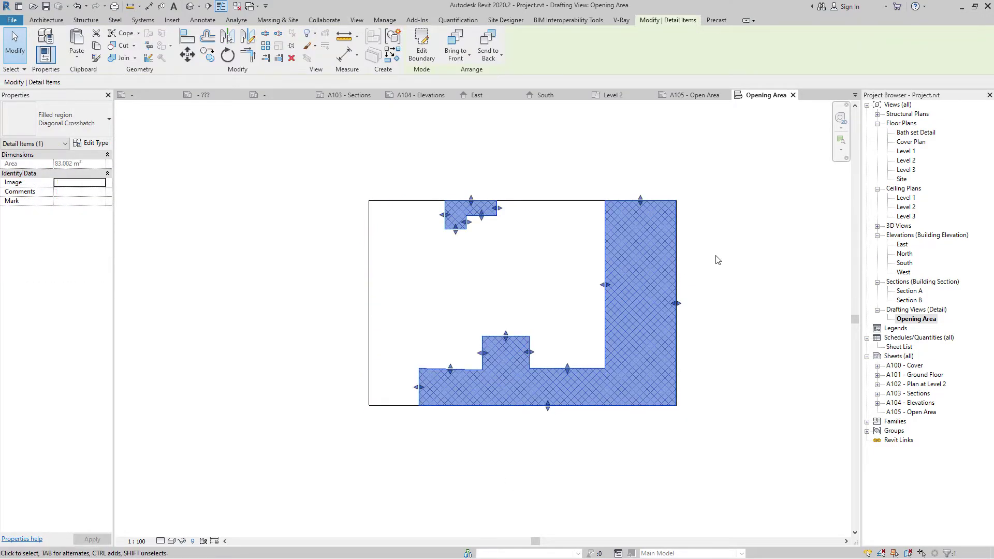
pyautogui.click(510, 195)
pyautogui.click(519, 207)
pyautogui.click(754, 292)
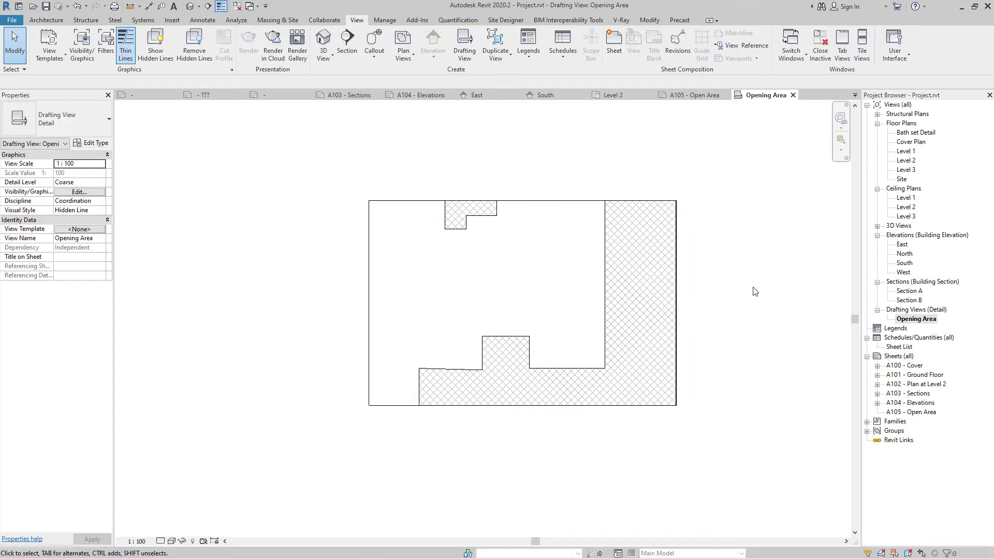
# - Copy the Grass filled region from the Level 1 plan to the clipboard
pyautogui.doubleClick(906, 150)
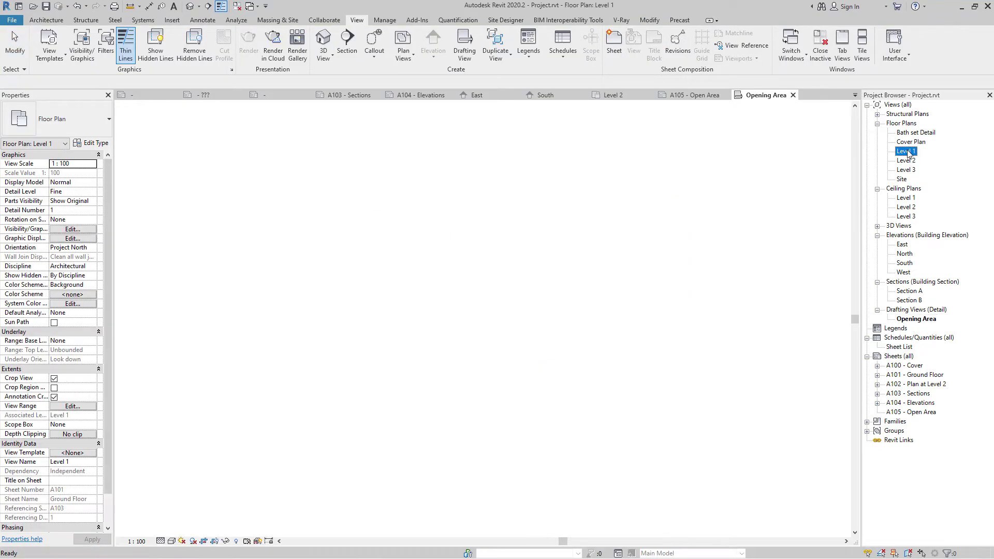
pyautogui.click(612, 400)
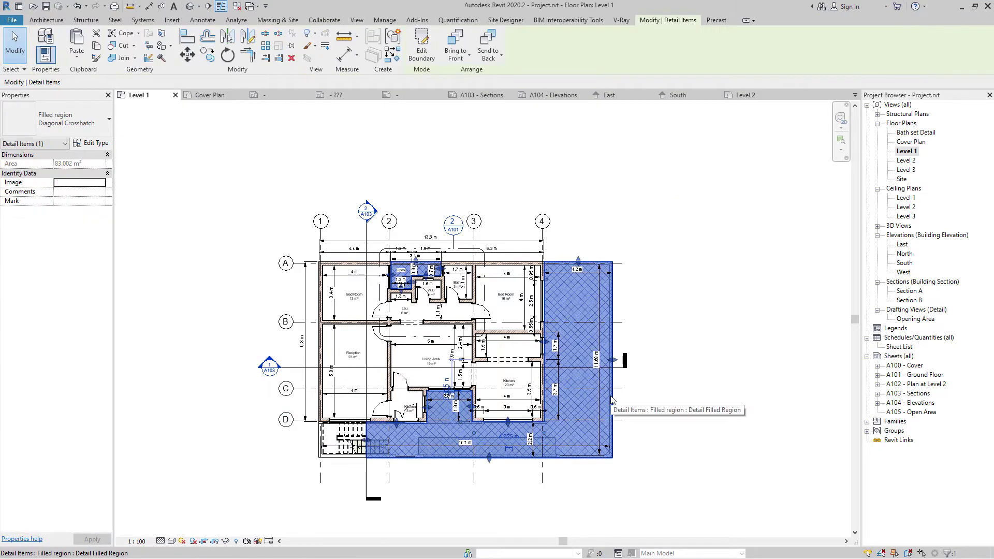
pyautogui.press('Escape')
pyautogui.click(616, 409)
pyautogui.click(554, 448)
pyautogui.press('Escape')
pyautogui.scroll(3, 554, 447)
pyautogui.click(557, 438)
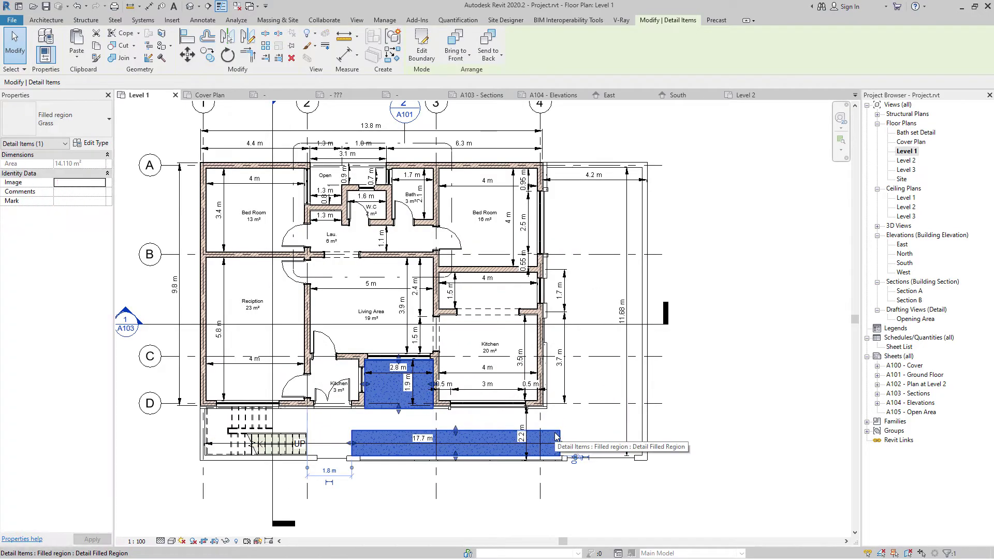
pyautogui.hotkey('ctrl', 'c')
# - Paste the Grass region into the Opening Area view and nudge it into alignment with the crosshatch region's recess
pyautogui.doubleClick(915, 319)
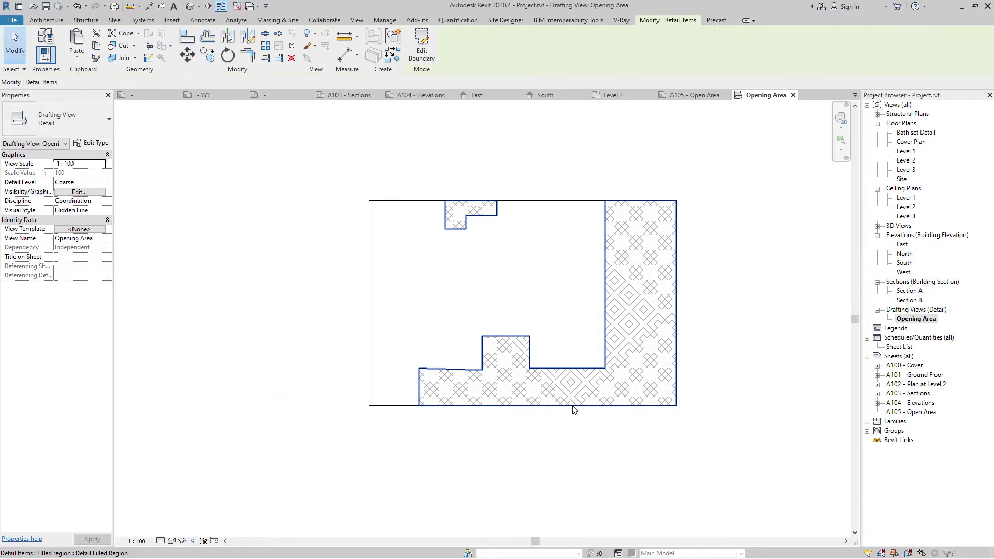
pyautogui.hotkey('ctrl', 'v')
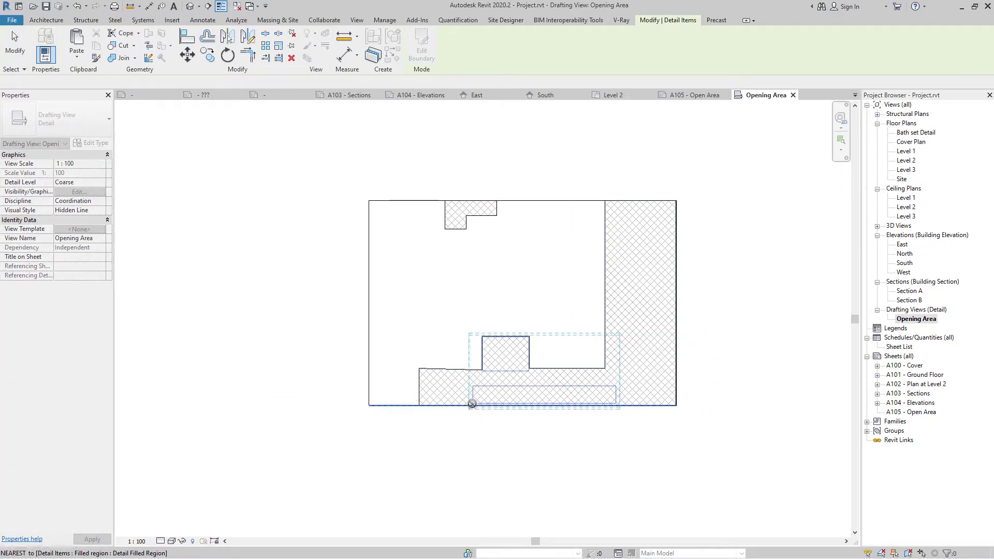
pyautogui.scroll(3, 472, 403)
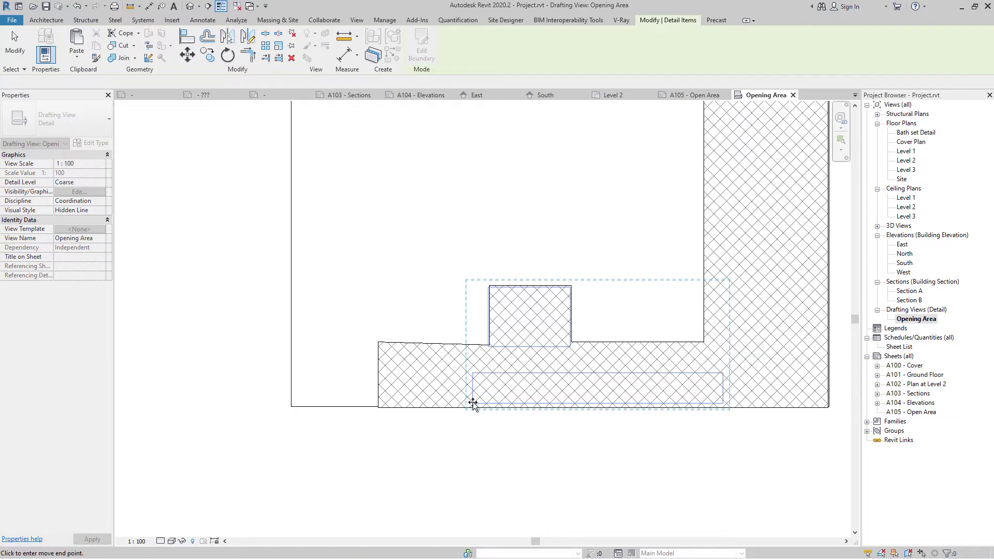
pyautogui.scroll(3, 472, 404)
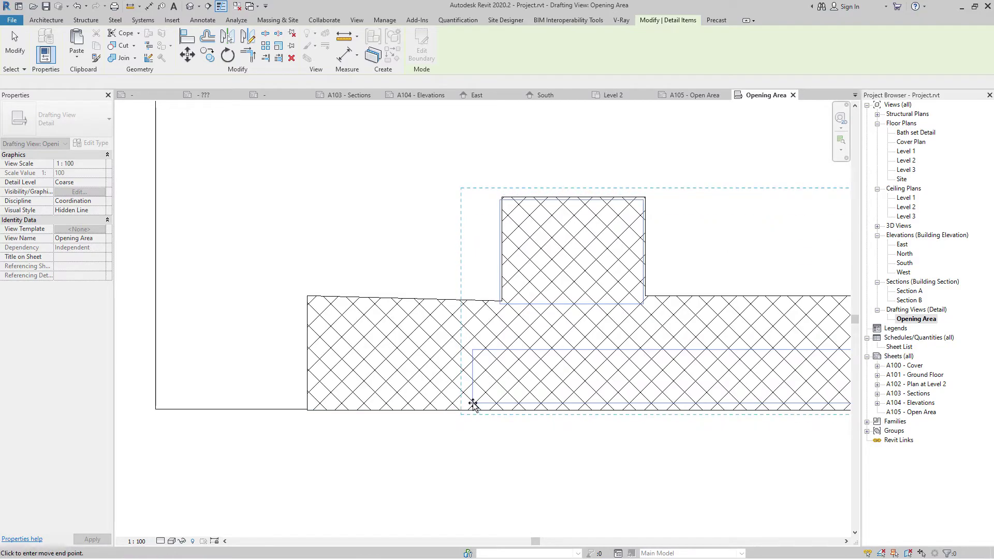
pyautogui.click(472, 404)
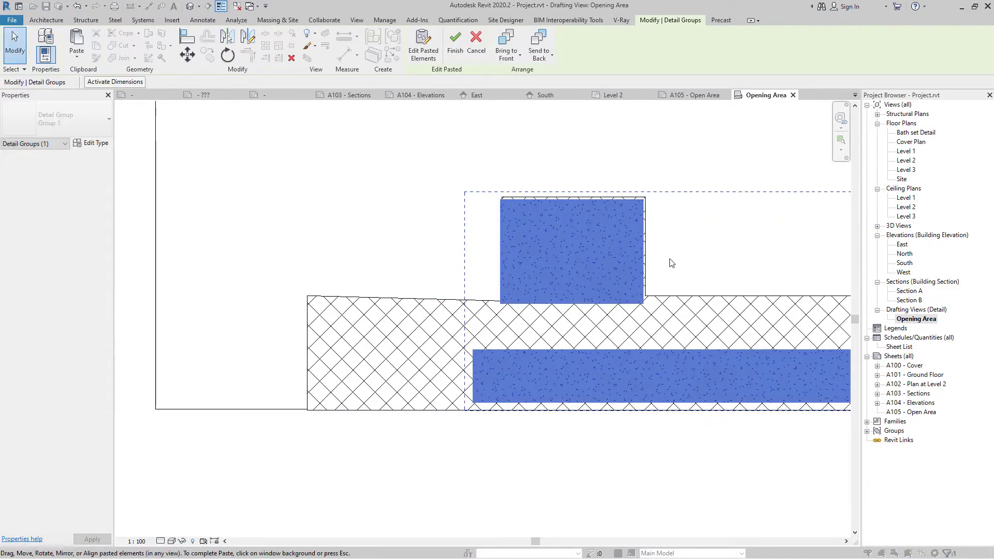
pyautogui.press('Right')
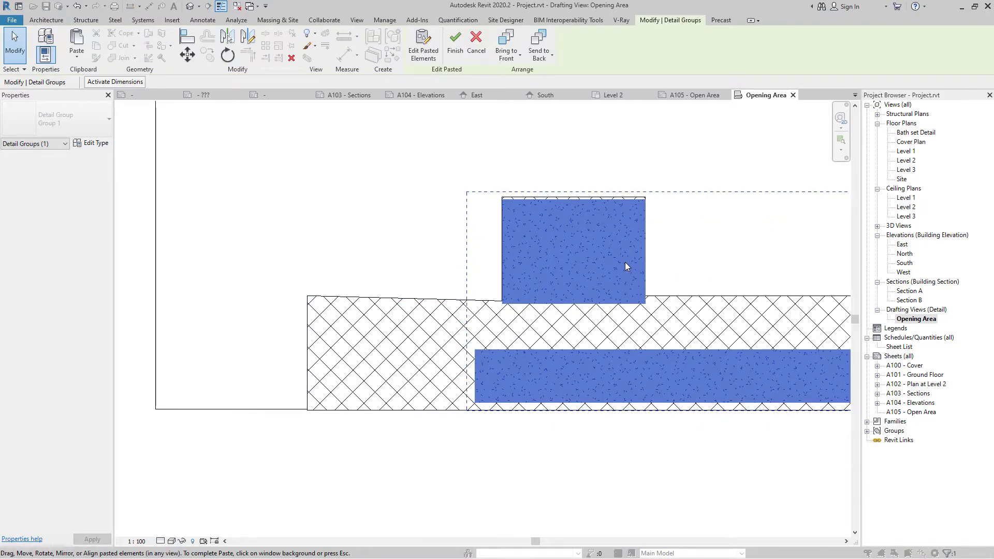
pyautogui.press('Up')
pyautogui.click(592, 470)
# - Straighten the slanted edge of the crosshatch region beside the grass recess and finish the boundary edit
pyautogui.scroll(-2, 417, 410)
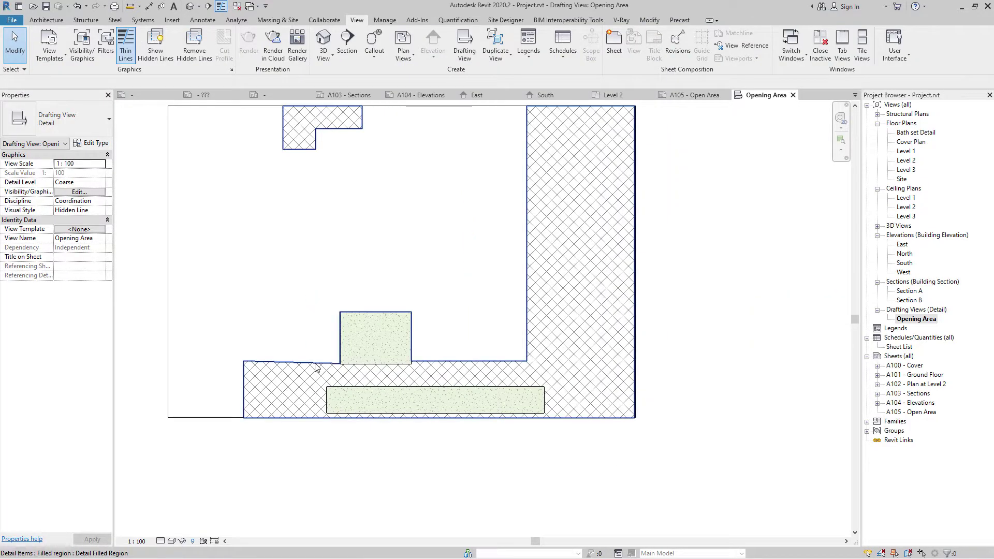
pyautogui.doubleClick(243, 369)
pyautogui.scroll(1, 235, 369)
pyautogui.click(249, 365)
pyautogui.moveTo(248, 363); pyautogui.dragTo(248, 362)
pyautogui.click(311, 492)
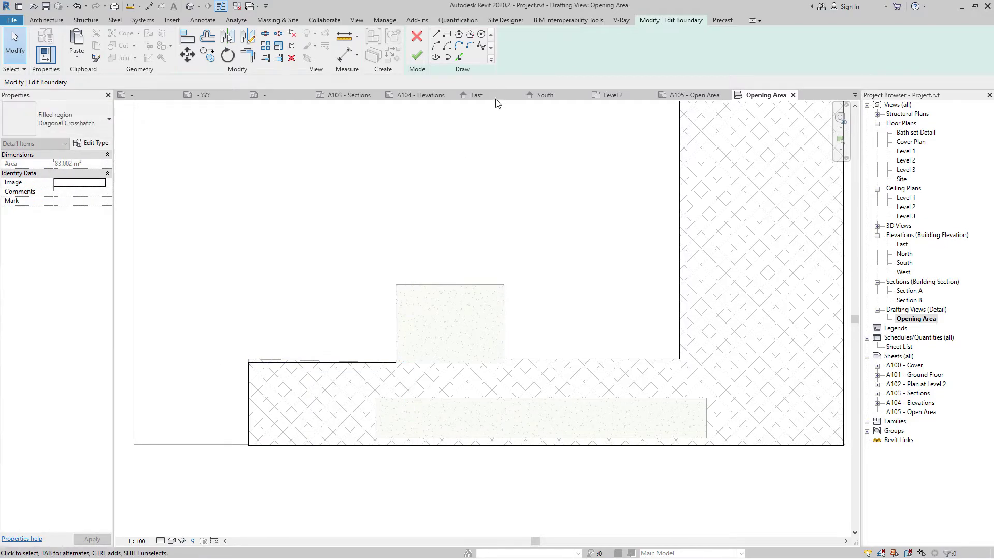
pyautogui.click(415, 57)
pyautogui.click(389, 466)
pyautogui.scroll(-3, 388, 466)
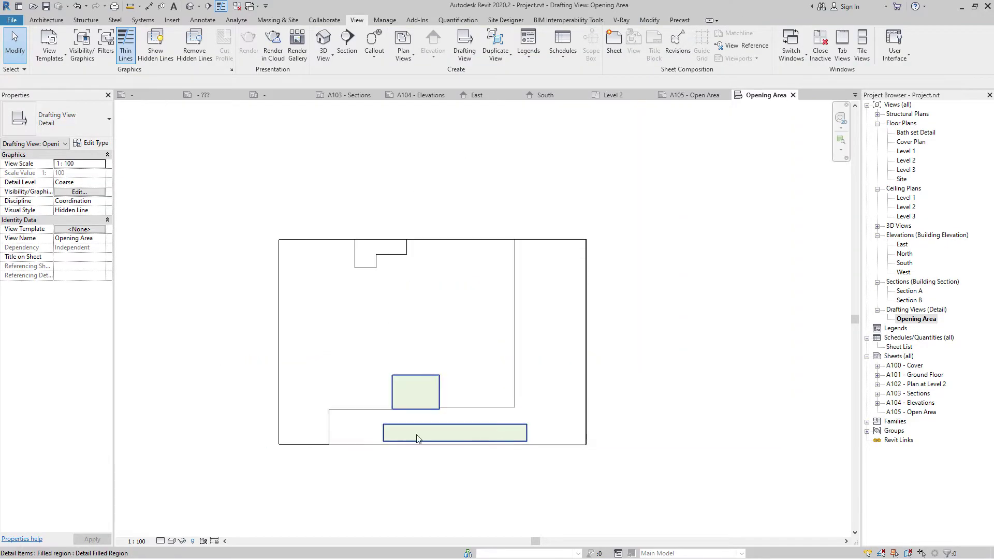
pyautogui.moveTo(720, 445); pyautogui.dragTo(755, 423, button='middle')
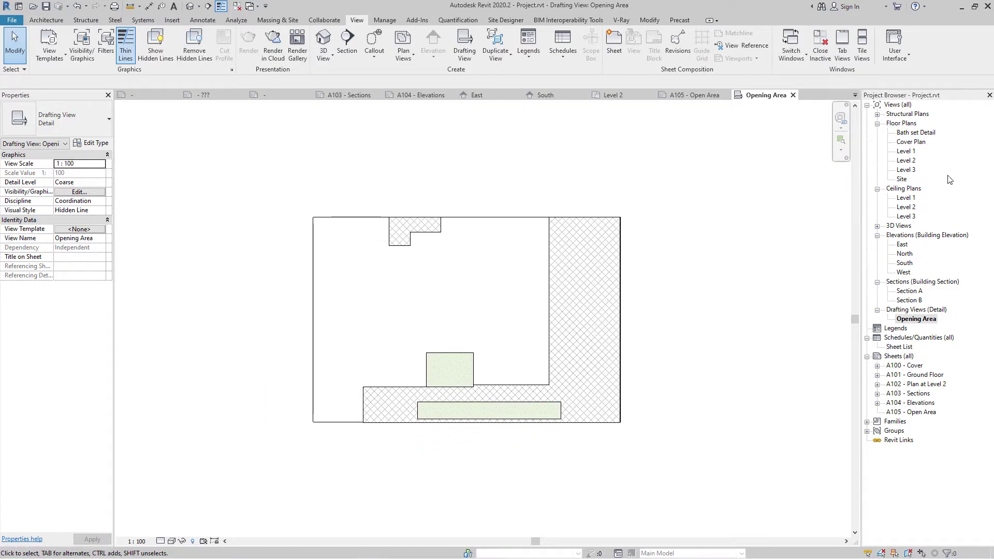
# - Add an aligned dimension across the plot's full width above the 13.8 m dimension on Level 1
pyautogui.doubleClick(906, 150)
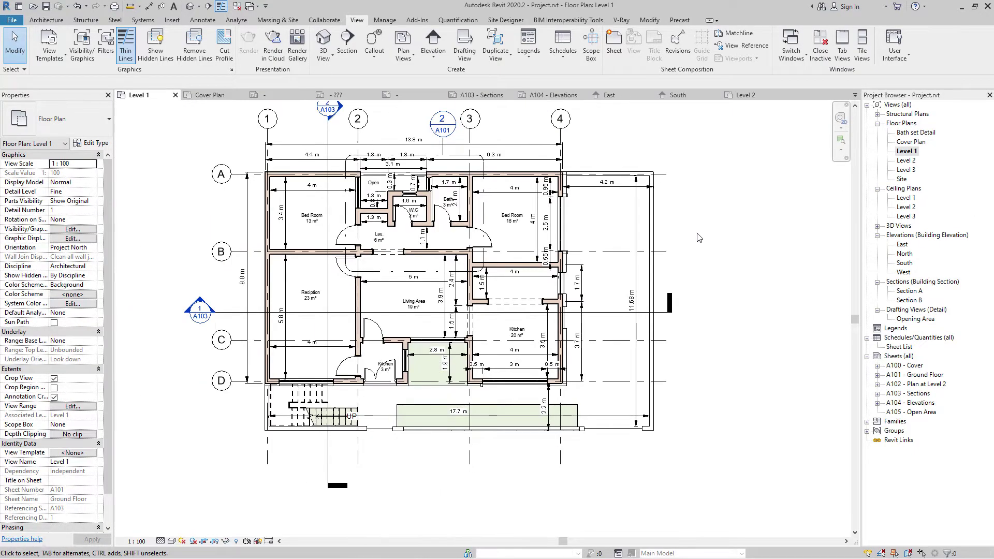
pyautogui.scroll(1, 677, 420)
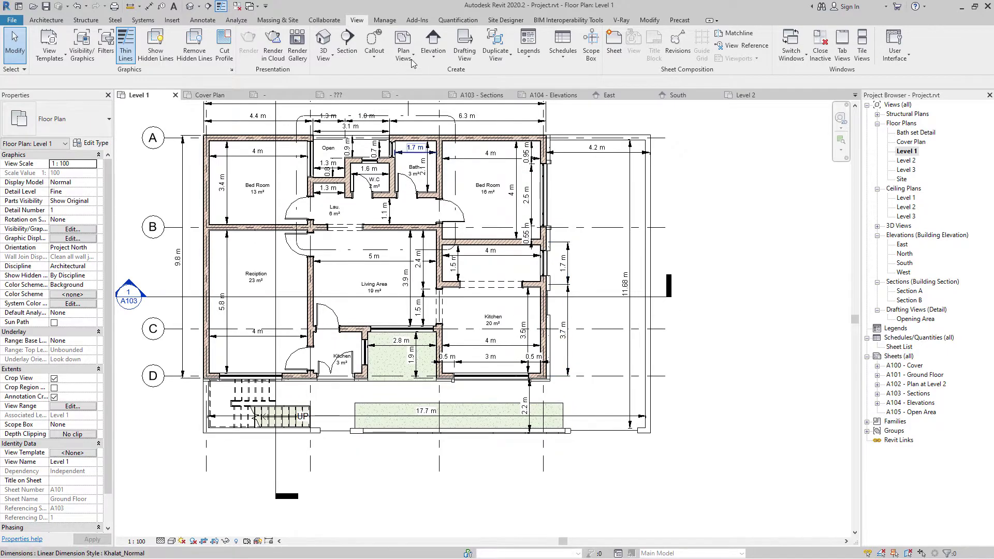
pyautogui.click(150, 6)
pyautogui.scroll(5, 197, 151)
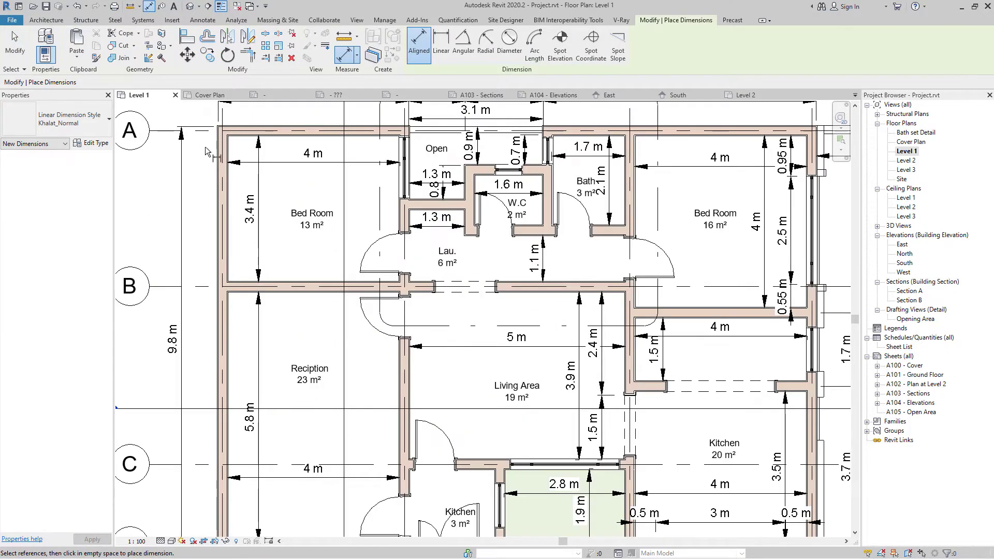
pyautogui.scroll(-4, 222, 150)
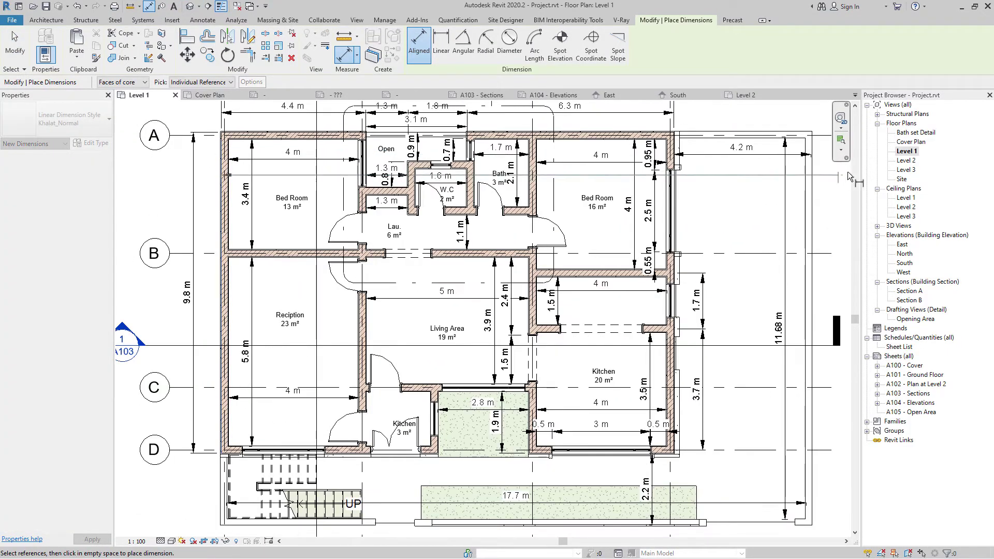
pyautogui.moveTo(777, 177); pyautogui.dragTo(771, 317, button='middle')
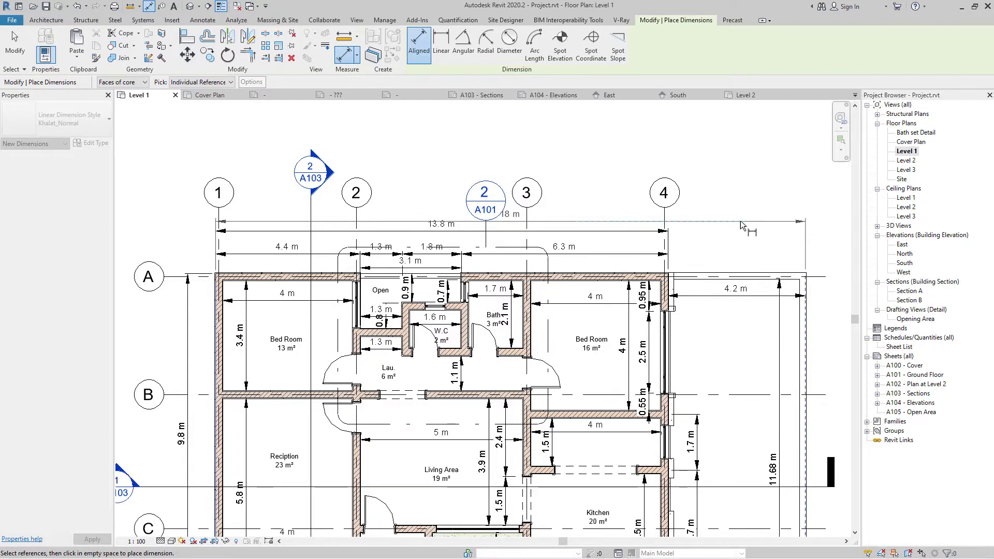
pyautogui.click(741, 223)
# - Add an aligned dimension along the plot's full depth outside the 11.68 m dimension on Level 1
pyautogui.scroll(-3, 668, 279)
pyautogui.moveTo(782, 513); pyautogui.dragTo(714, 362, button='middle')
pyautogui.scroll(6, 716, 358)
pyautogui.click(716, 374)
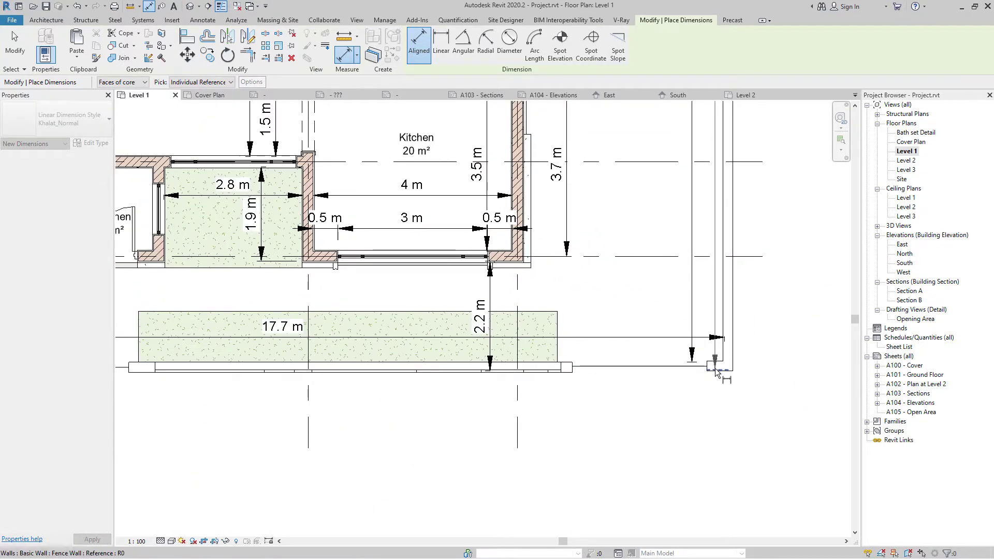
pyautogui.scroll(-2, 738, 336)
pyautogui.click(742, 328)
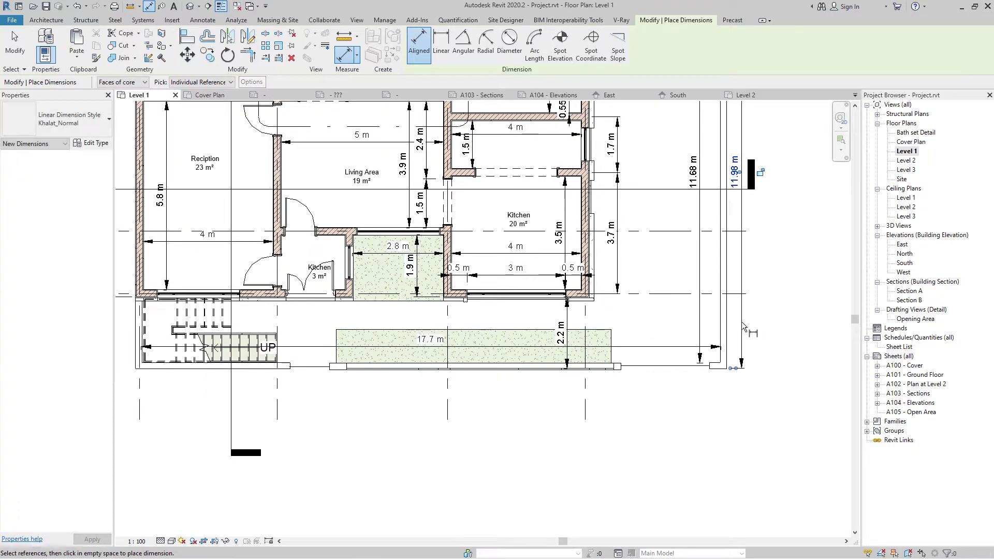
pyautogui.press('Escape')
# - Edit the plot outline region's boundary in the Opening Area view and add aligned dimensions for its width and depth
pyautogui.doubleClick(916, 319)
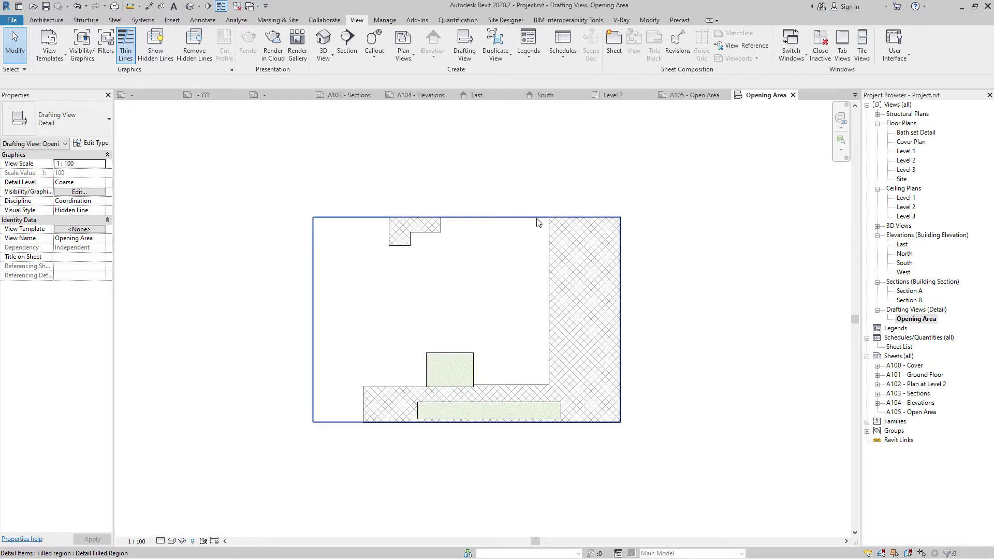
pyautogui.doubleClick(600, 228)
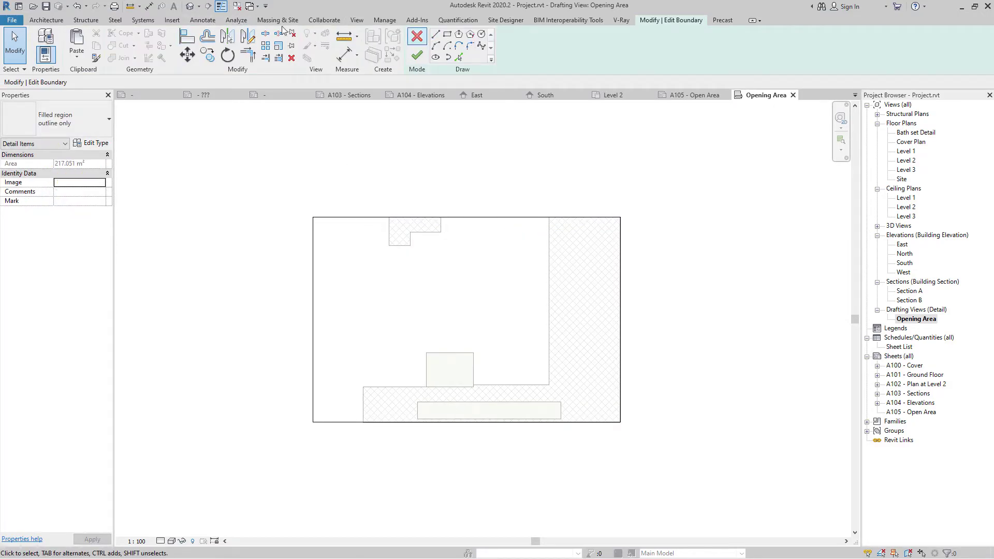
pyautogui.press('d')
pyautogui.press('i')
pyautogui.click(314, 232)
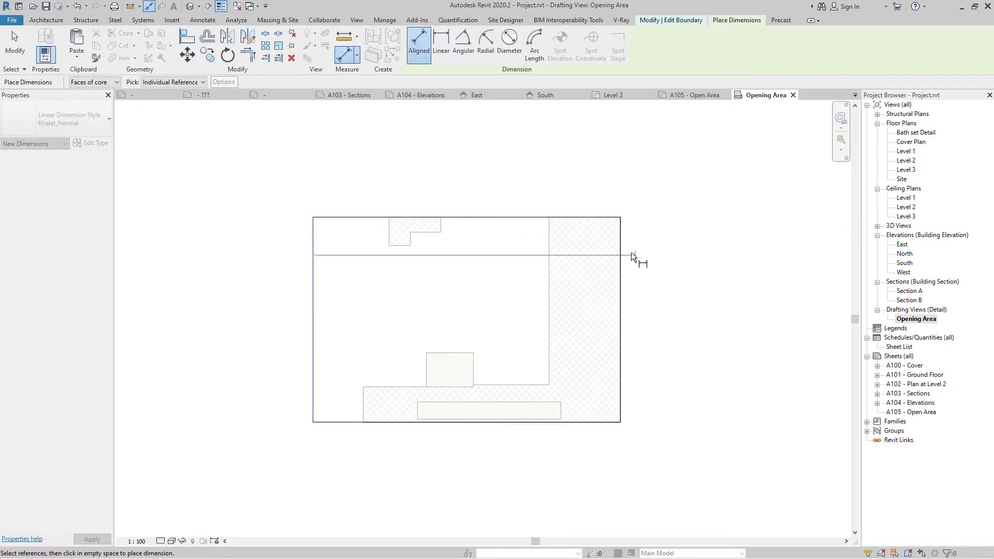
pyautogui.click(622, 244)
pyautogui.click(608, 190)
pyautogui.click(617, 218)
pyautogui.click(614, 423)
pyautogui.click(643, 424)
pyautogui.press('Escape')
pyautogui.press('Escape')
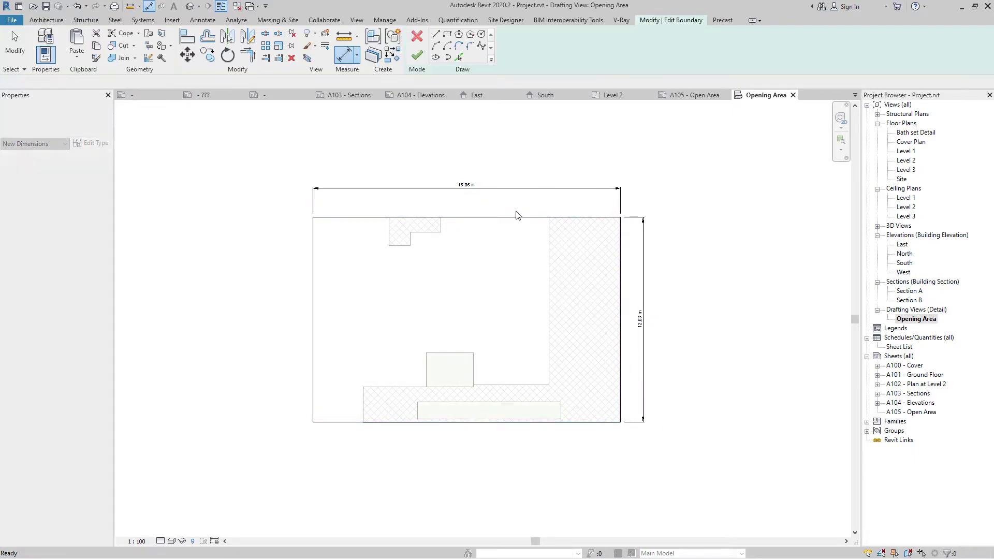
# - Set the plot outline's width to 18 m and depth to 12 m, and finish the boundary edit
pyautogui.click(621, 260)
pyautogui.click(472, 181)
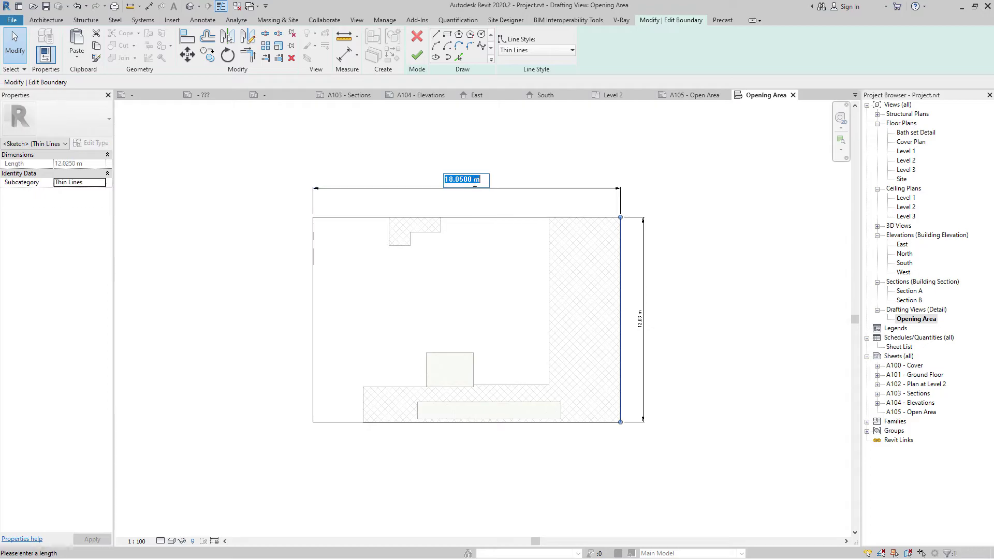
pyautogui.write('18')
pyautogui.press('Return')
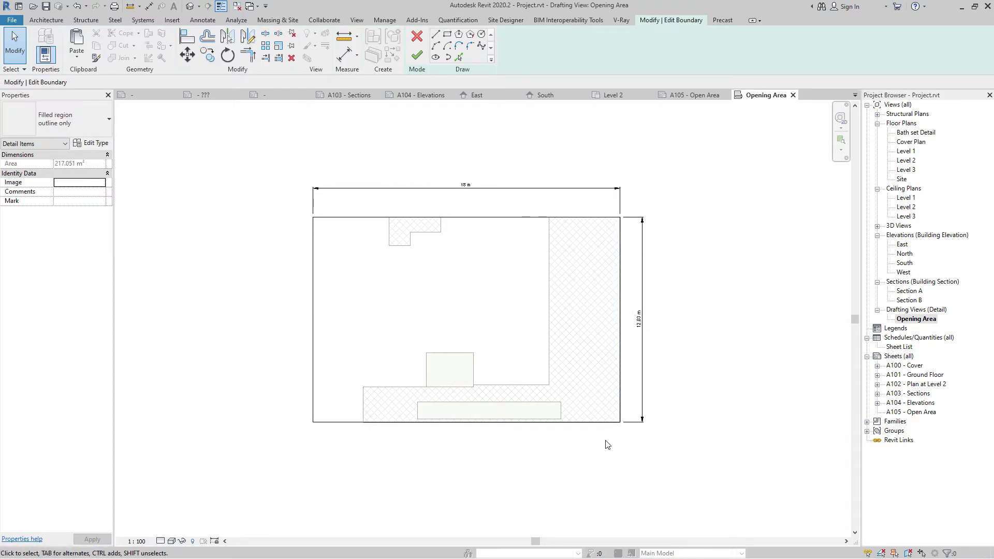
pyautogui.click(639, 325)
pyautogui.write('12')
pyautogui.press('Return')
pyautogui.click(417, 56)
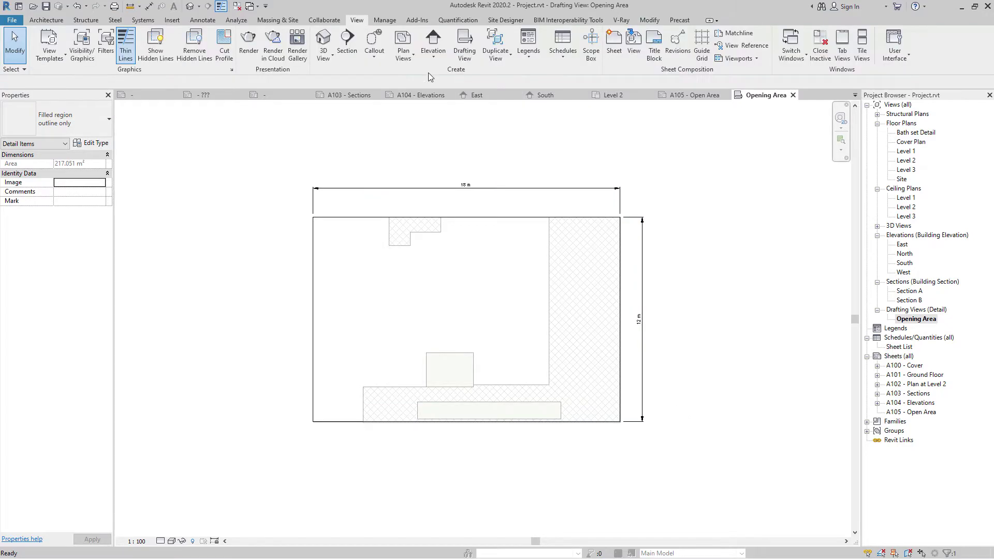
pyautogui.click(699, 269)
pyautogui.scroll(4, 444, 226)
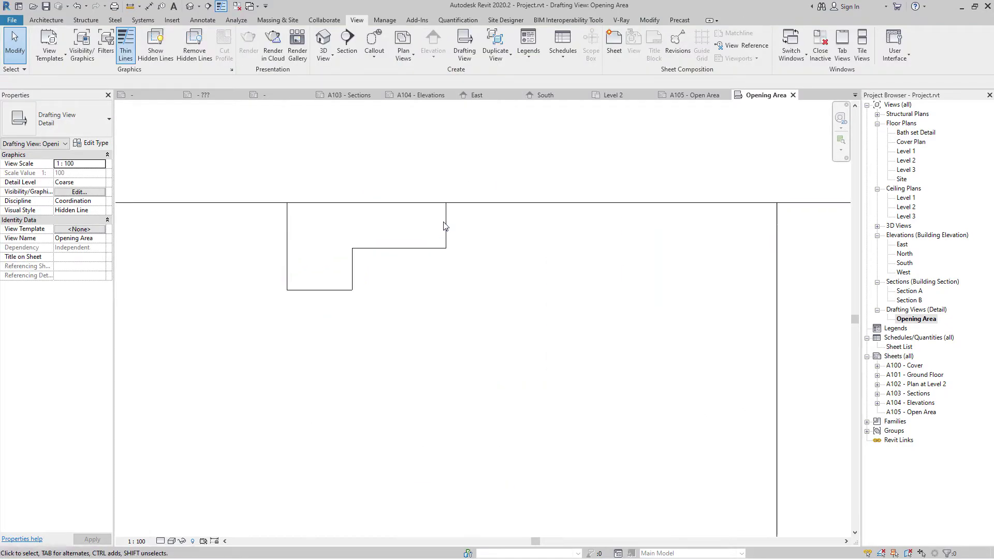
pyautogui.doubleClick(443, 226)
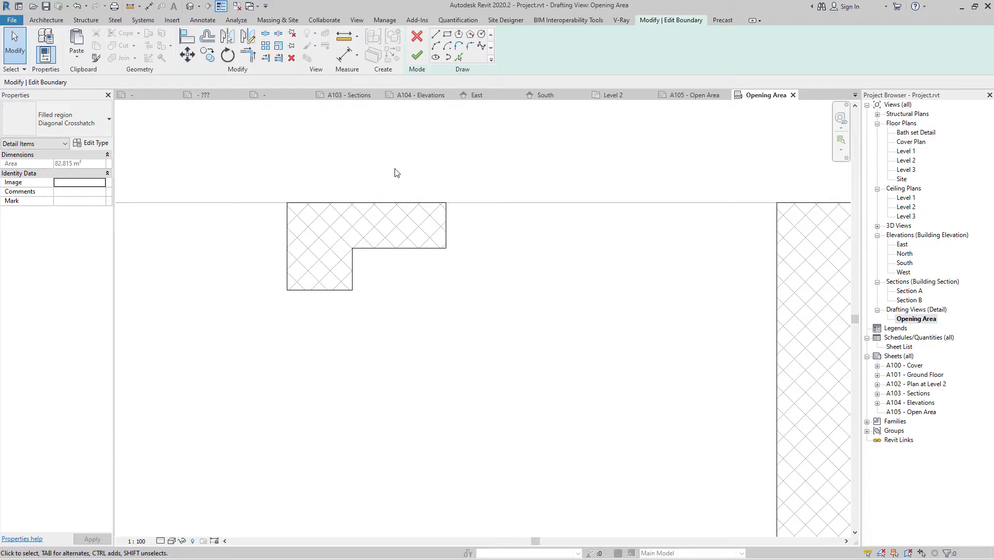
pyautogui.scroll(-4, 279, 172)
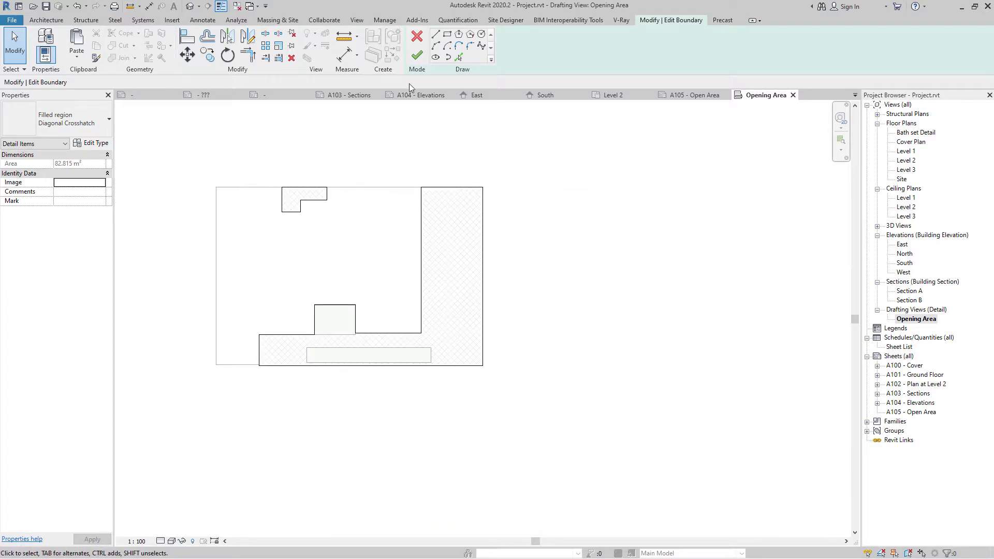
pyautogui.click(424, 55)
# - Pull the Diagonal Crosshatch region's top, right and lower edges onto the resized plot outline
pyautogui.scroll(6, 321, 186)
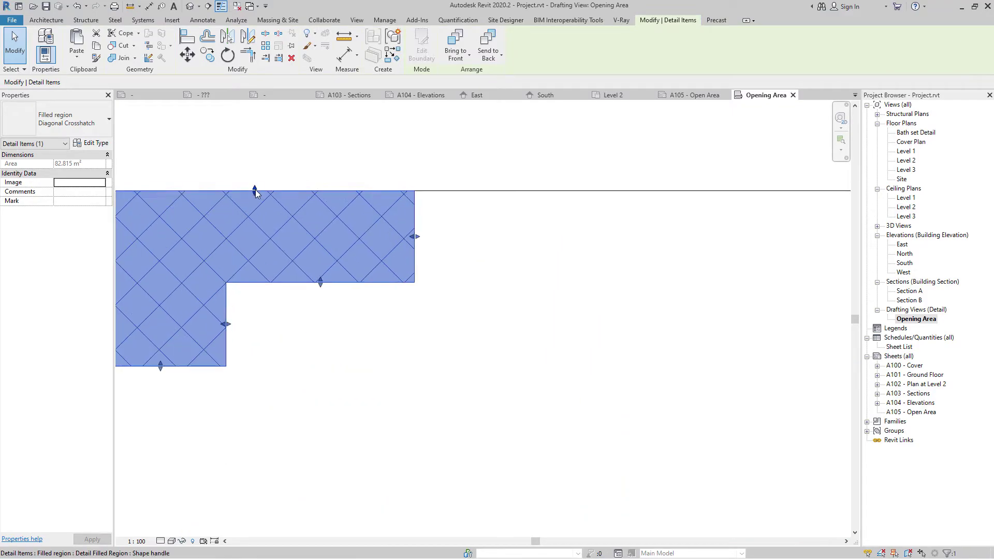
pyautogui.scroll(-5, 280, 207)
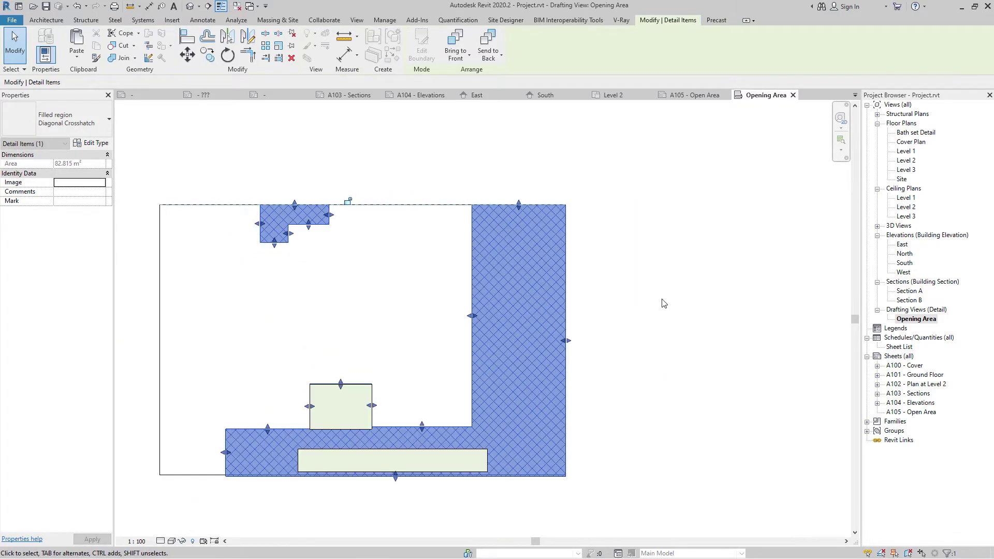
pyautogui.moveTo(567, 342); pyautogui.dragTo(565, 342)
pyautogui.click(659, 476)
pyautogui.scroll(4, 365, 263)
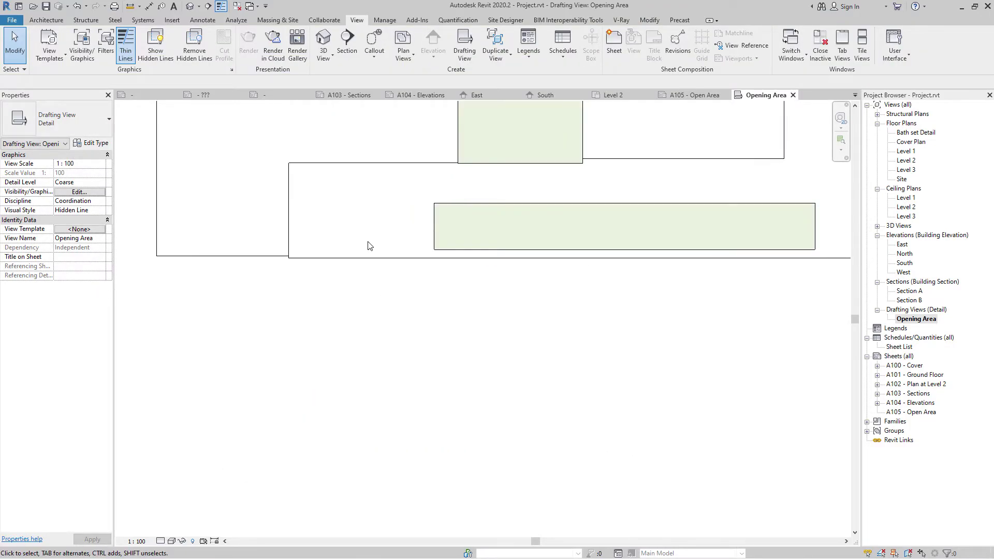
pyautogui.click(365, 263)
pyautogui.moveTo(631, 258); pyautogui.dragTo(631, 254)
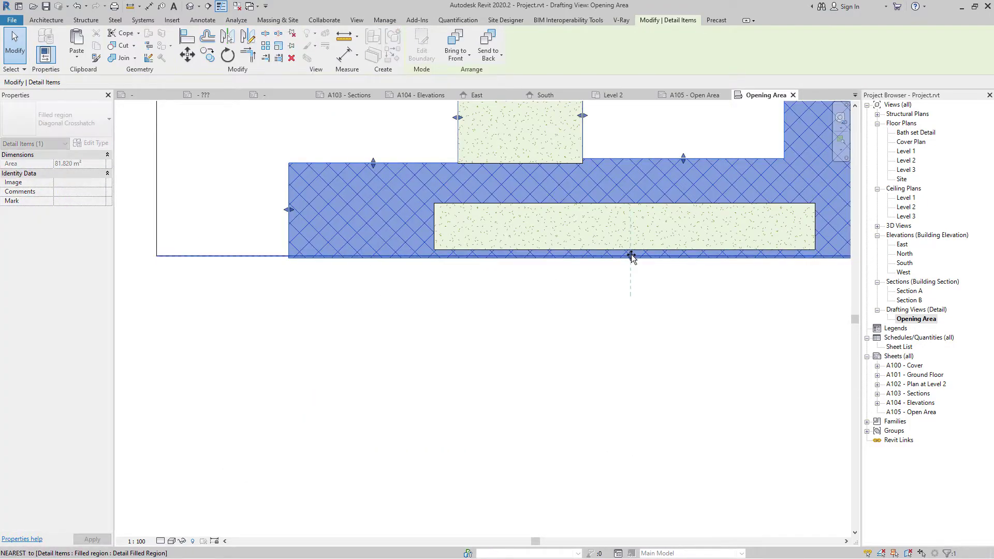
pyautogui.click(639, 296)
pyautogui.scroll(-5, 617, 306)
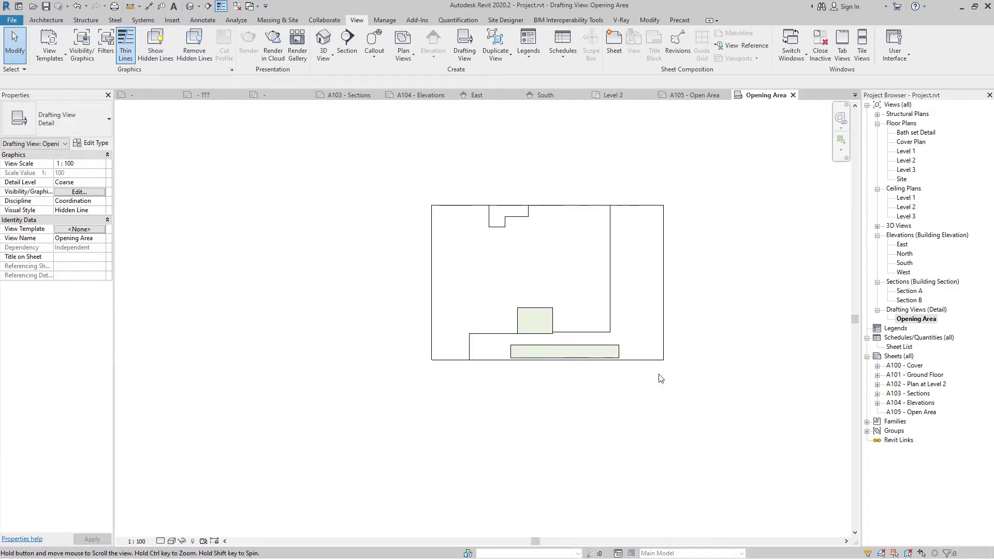
# - Add aligned dimensions for the plot's full width above the outline and its full depth beside it
pyautogui.scroll(3, 703, 299)
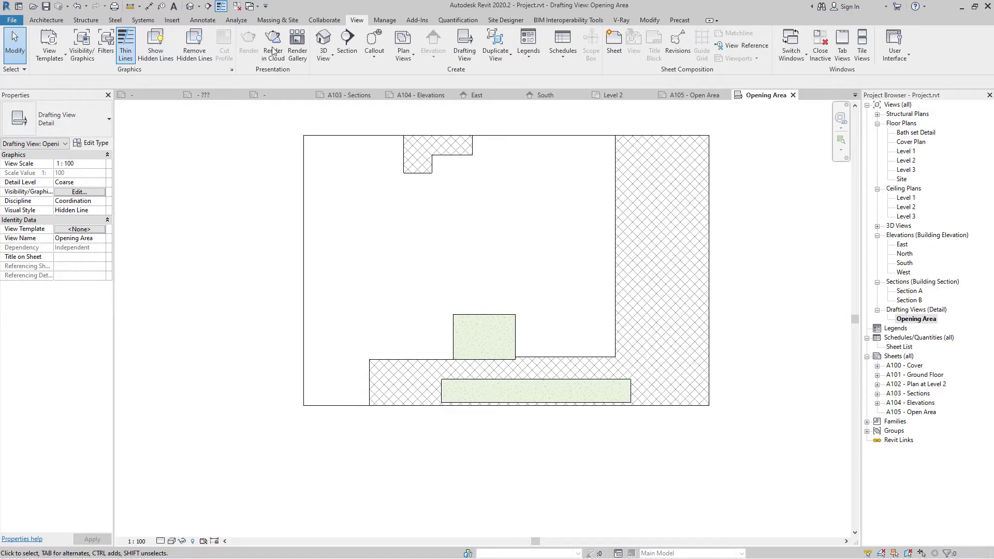
pyautogui.moveTo(539, 221)
pyautogui.mouseDown(button='middle')
pyautogui.moveTo(520, 268)
pyautogui.moveTo(513, 265)
pyautogui.mouseUp(button='middle')
pyautogui.click(149, 6)
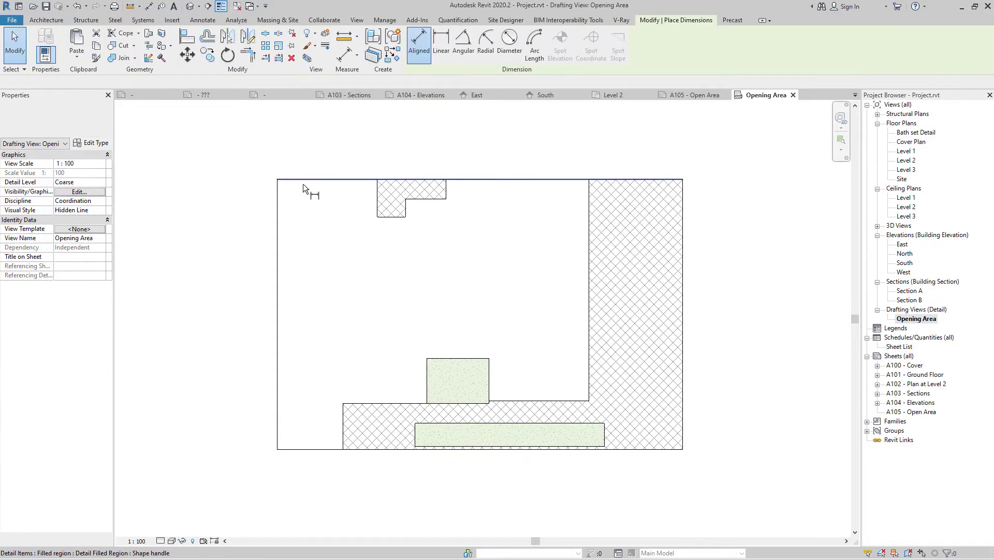
pyautogui.click(277, 188)
pyautogui.click(686, 190)
pyautogui.click(672, 152)
pyautogui.click(677, 181)
pyautogui.click(666, 456)
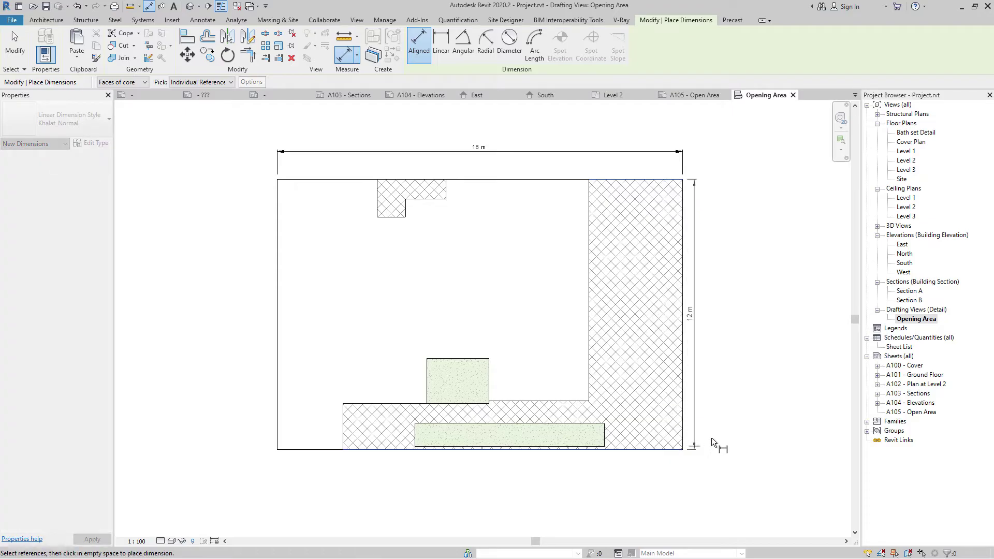
pyautogui.click(713, 446)
pyautogui.moveTo(641, 275); pyautogui.dragTo(664, 288, button='middle')
pyautogui.press('Escape')
pyautogui.press('Escape')
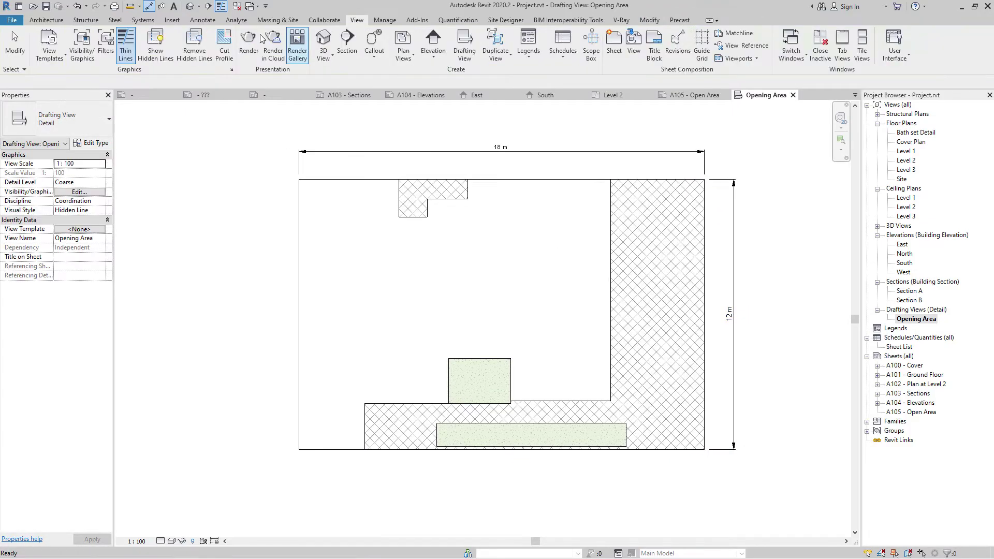
# - Place a 2.5mm Arial text note reading "Total Land Area:" inside the plot outline below the small crosshatch area
pyautogui.click(174, 7)
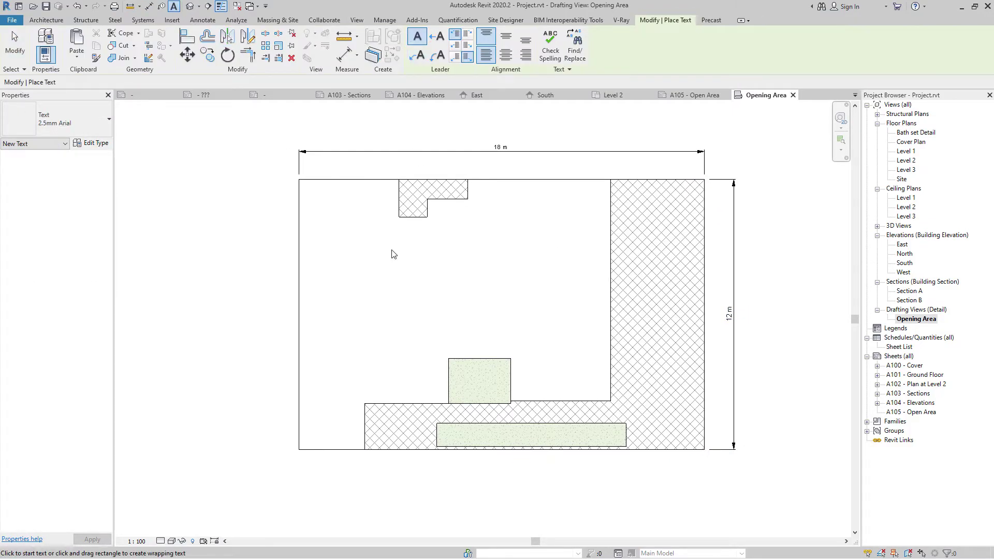
pyautogui.click(390, 251)
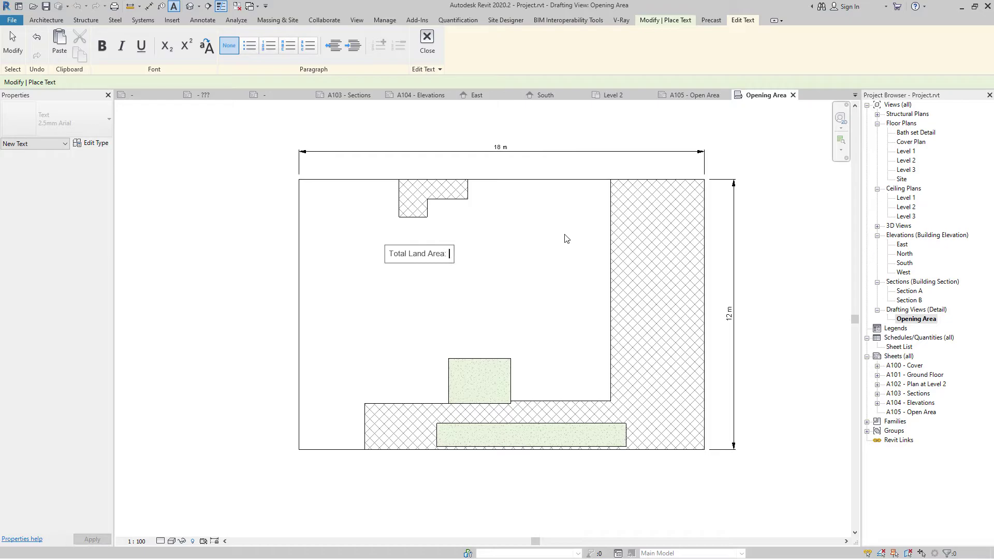
pyautogui.click(616, 127)
pyautogui.press('Escape')
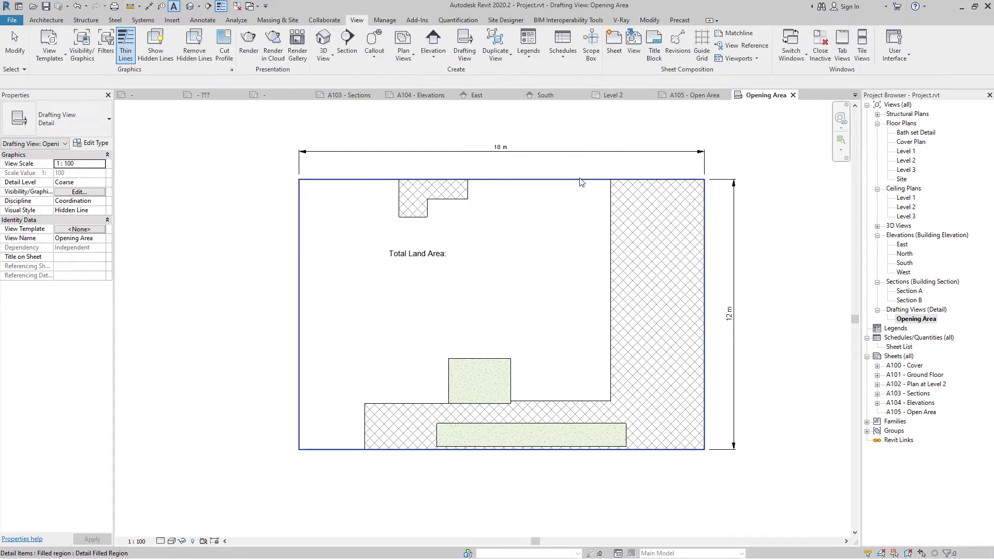
# - Complete the land area line with 216m² from the outline region's area property, and add a "Total Open Area:" line
pyautogui.click(611, 187)
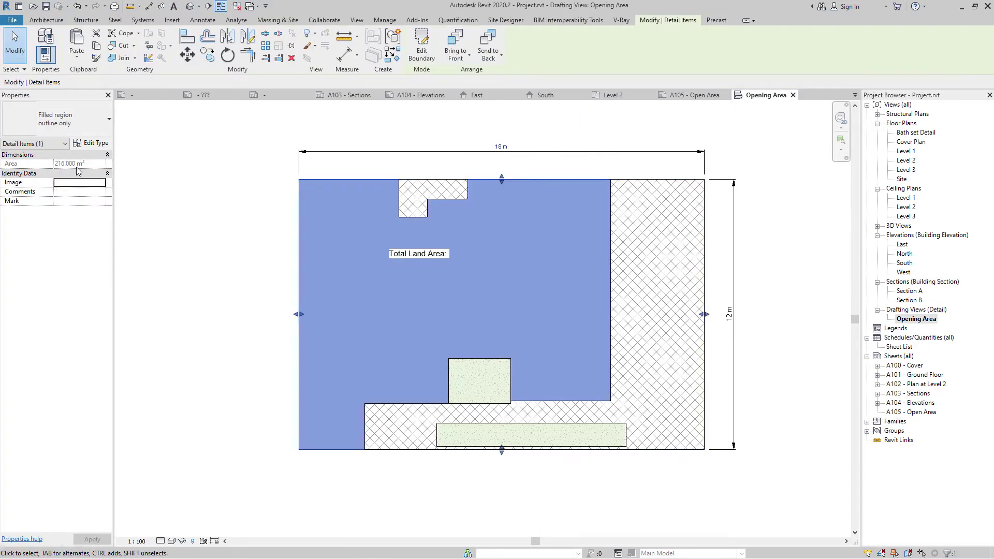
pyautogui.click(467, 127)
pyautogui.doubleClick(447, 261)
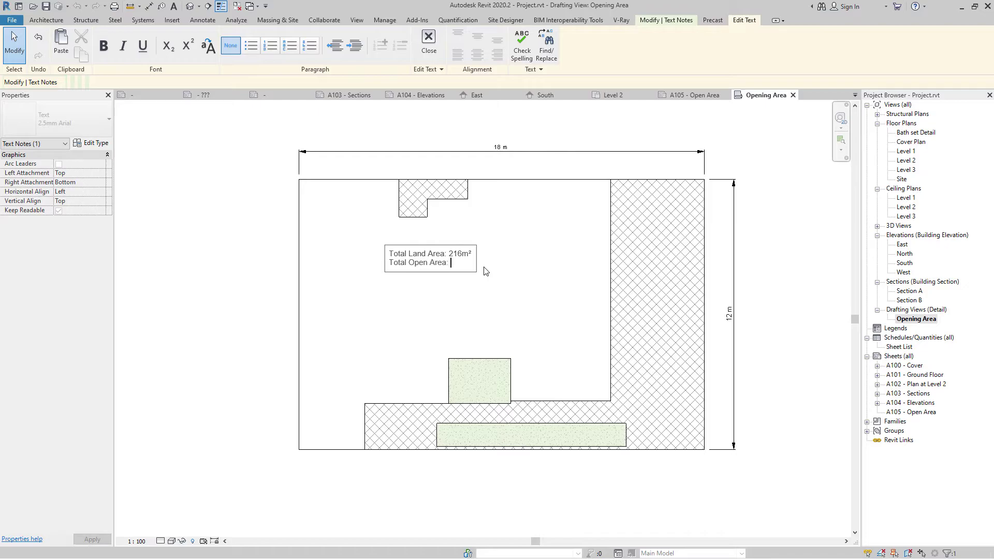
pyautogui.click(530, 272)
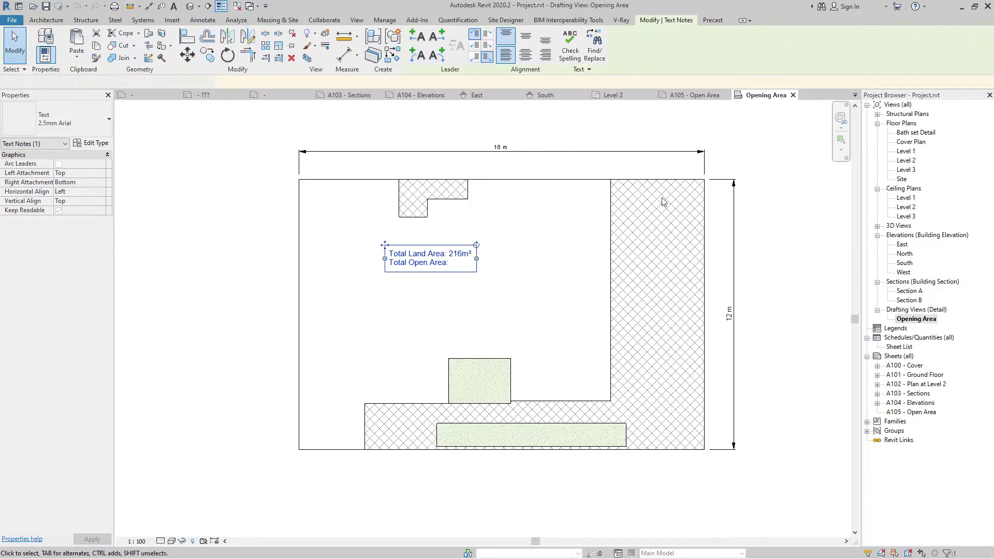
# - Enter 82m² for Total Open Area from the crosshatch region's area property, and add a "Total Green Area:" line
pyautogui.click(641, 181)
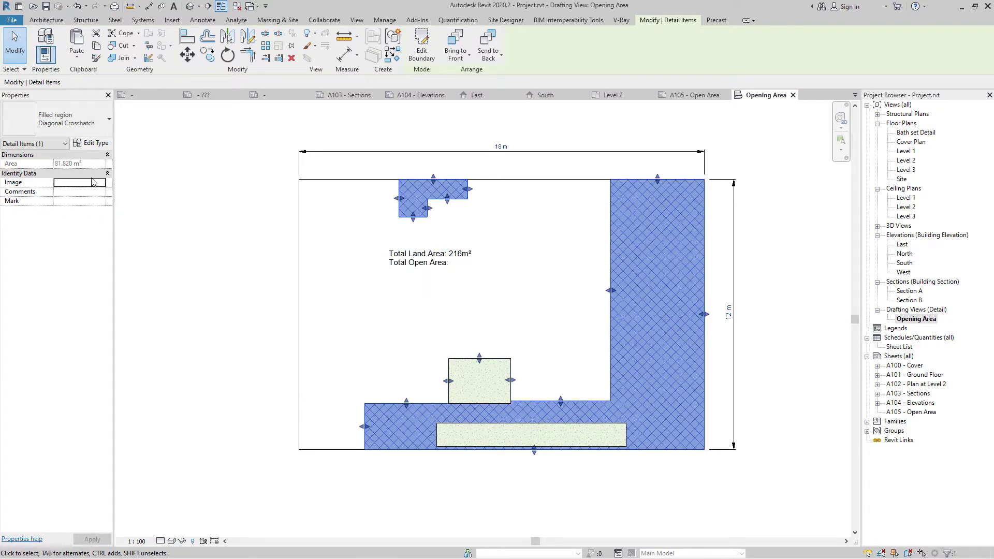
pyautogui.click(502, 290)
pyautogui.doubleClick(454, 268)
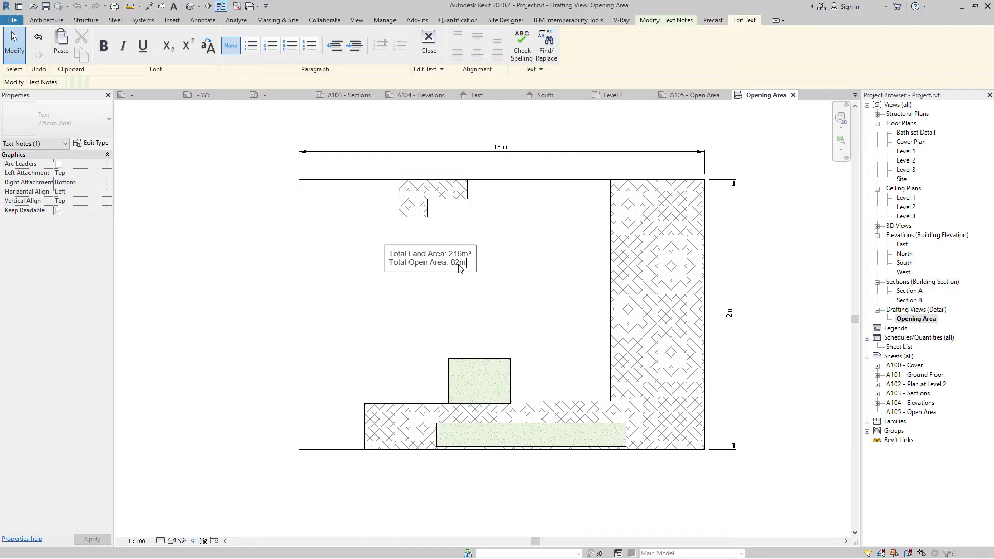
pyautogui.press('Return')
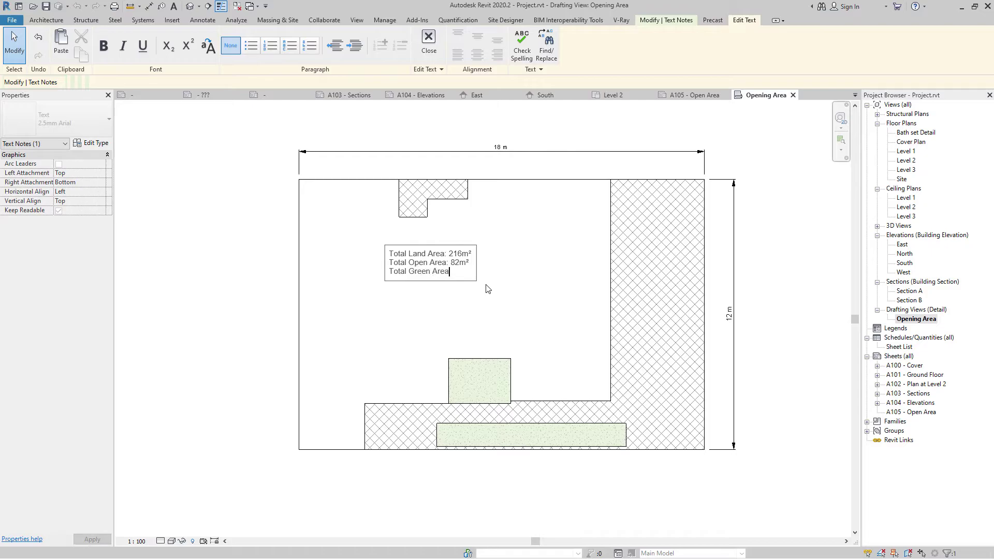
# - Enter 14m² for Total Green Area in the text note, using the Grass region's area property
pyautogui.click(547, 355)
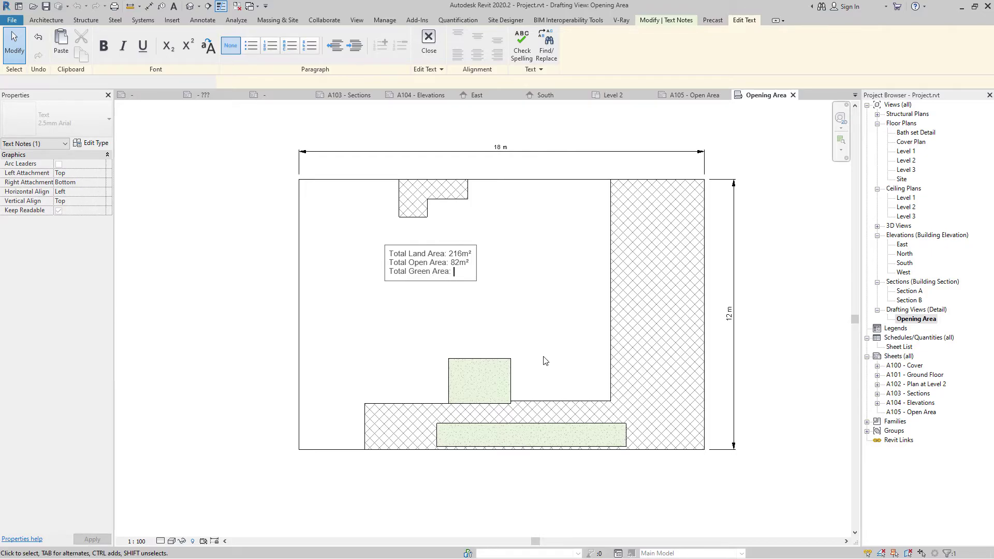
pyautogui.click(511, 366)
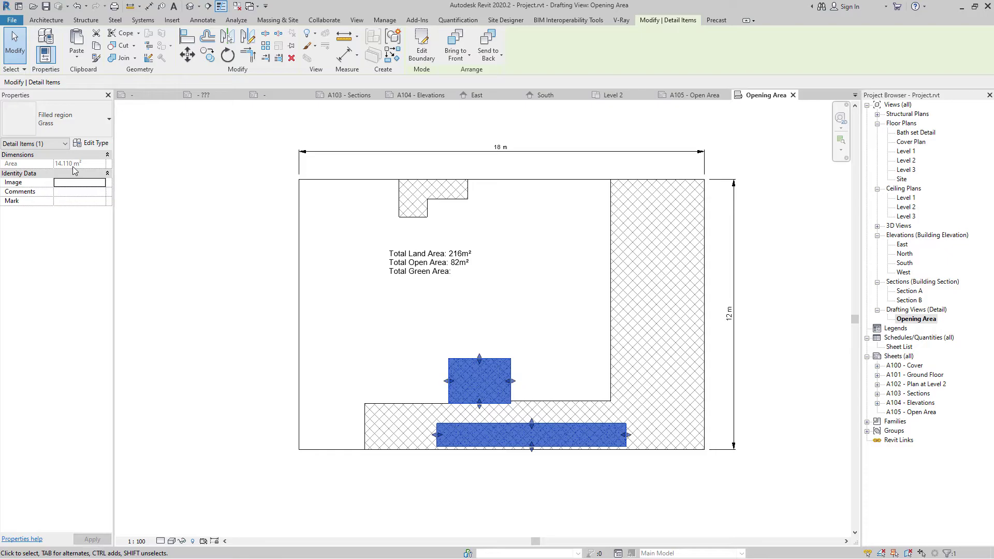
pyautogui.doubleClick(458, 271)
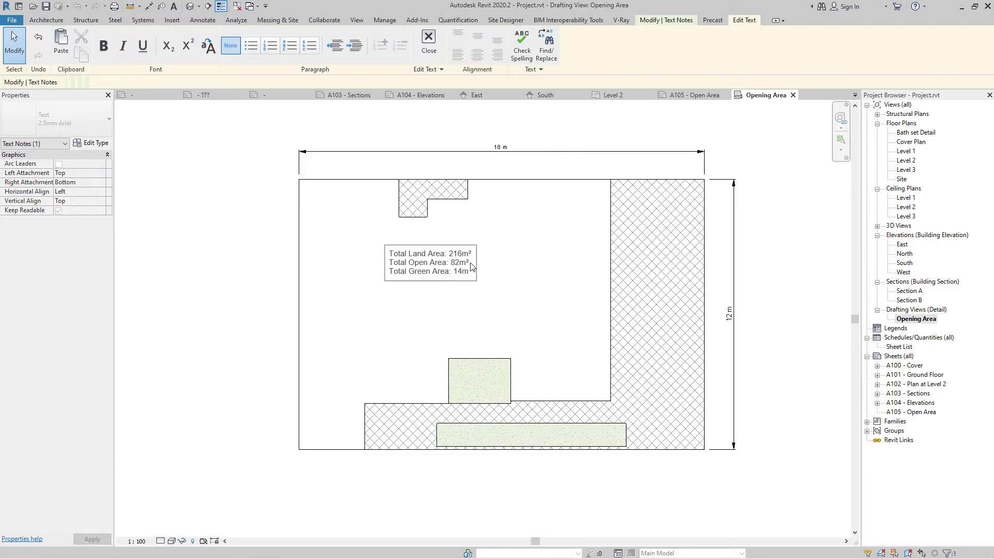
# - Make the labels Total Land Area, Total Open Area and Total Green Area bold in the text note
pyautogui.scroll(3, 447, 263)
pyautogui.moveTo(444, 239); pyautogui.dragTo(311, 238)
pyautogui.click(104, 46)
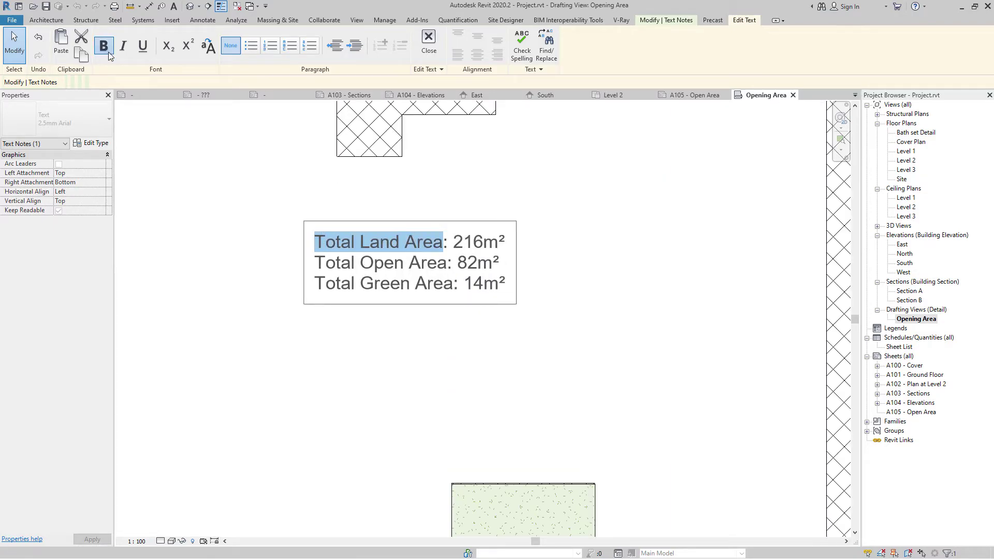
pyautogui.moveTo(448, 264); pyautogui.dragTo(313, 264)
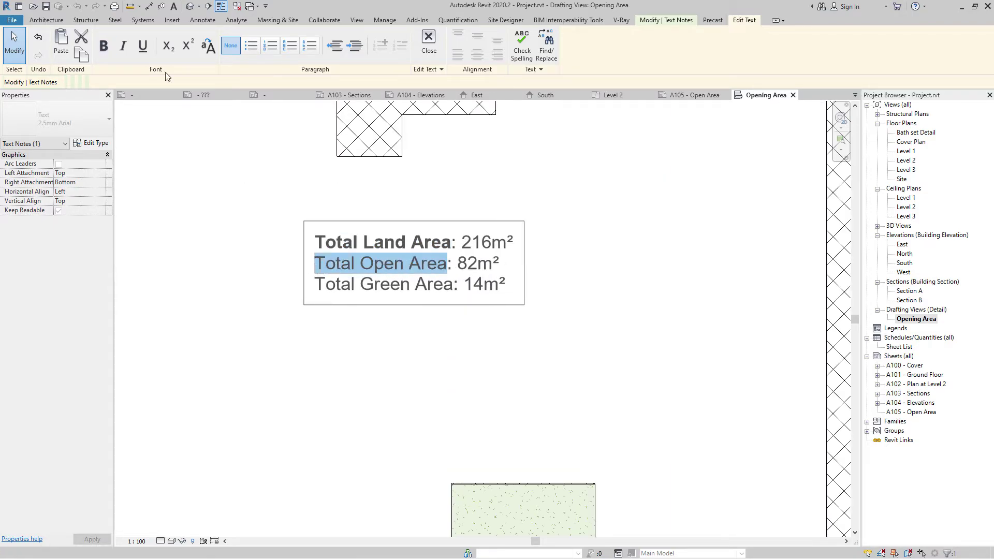
pyautogui.click(103, 46)
pyautogui.moveTo(452, 292); pyautogui.dragTo(317, 292)
pyautogui.click(107, 47)
# - Insert a blank line below the Total Land Area line and underline that whole line, including 216m²
pyautogui.click(513, 245)
pyautogui.press('Return')
pyautogui.moveTo(315, 244); pyautogui.dragTo(514, 244)
pyautogui.click(143, 47)
# - Add the line "Total Opening Required is:" below the land area, followed by "216 x 0.20 =" on its own line
pyautogui.click(393, 267)
pyautogui.press('Return')
pyautogui.write('Total ')
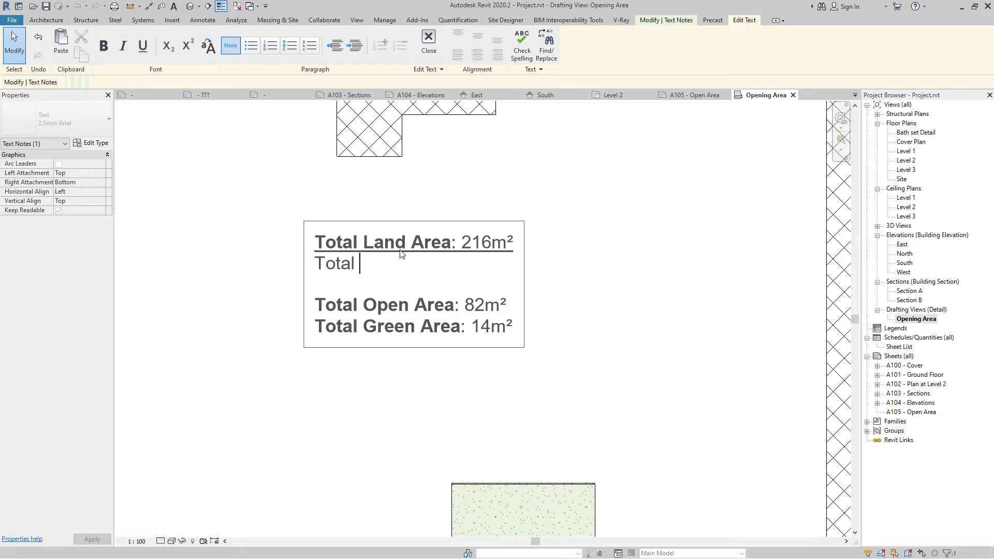
pyautogui.write('Opening Required is:')
pyautogui.press('Return')
pyautogui.write('216 x 0.20 =')
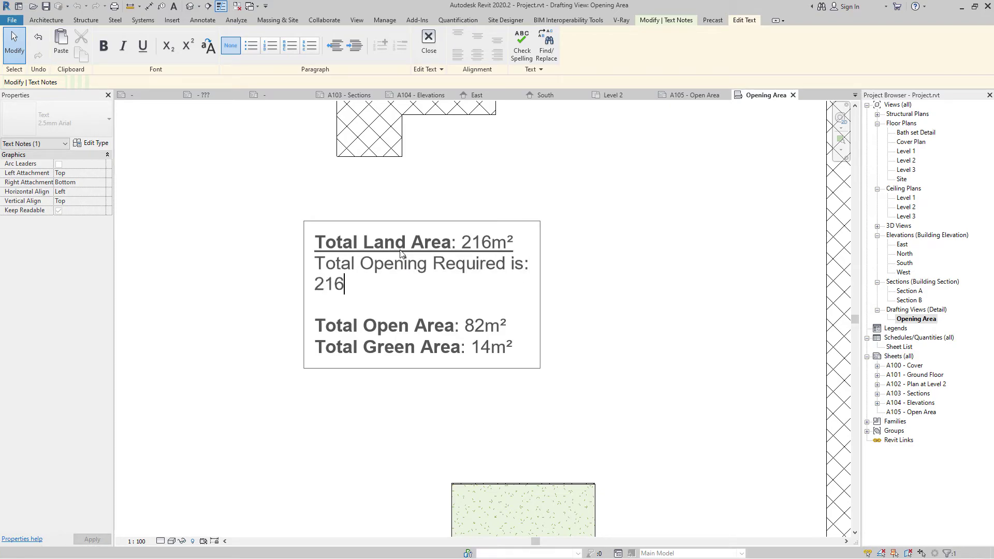
# - Work out 216 x 0.2 in the Windows Calculator and enter 43.2 m² as the required opening in the note
pyautogui.click(414, 418)
pyautogui.press('super+r')
pyautogui.write('calc')
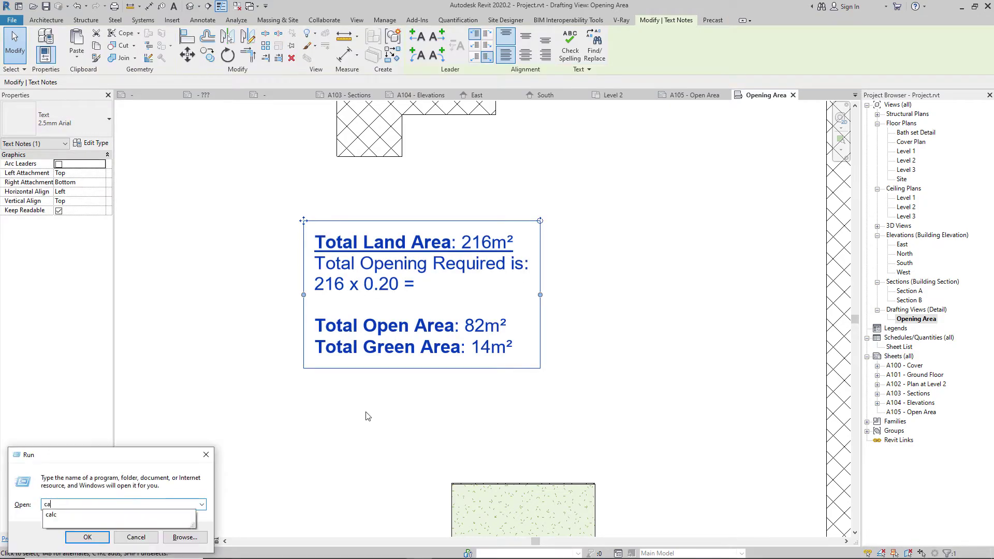
pyautogui.press('Return')
pyautogui.moveTo(358, 82); pyautogui.dragTo(173, 77)
pyautogui.write('216*0.2=')
pyautogui.doubleClick(437, 285)
pyautogui.write('43 m')
pyautogui.hotkey('alt', 'Tab')
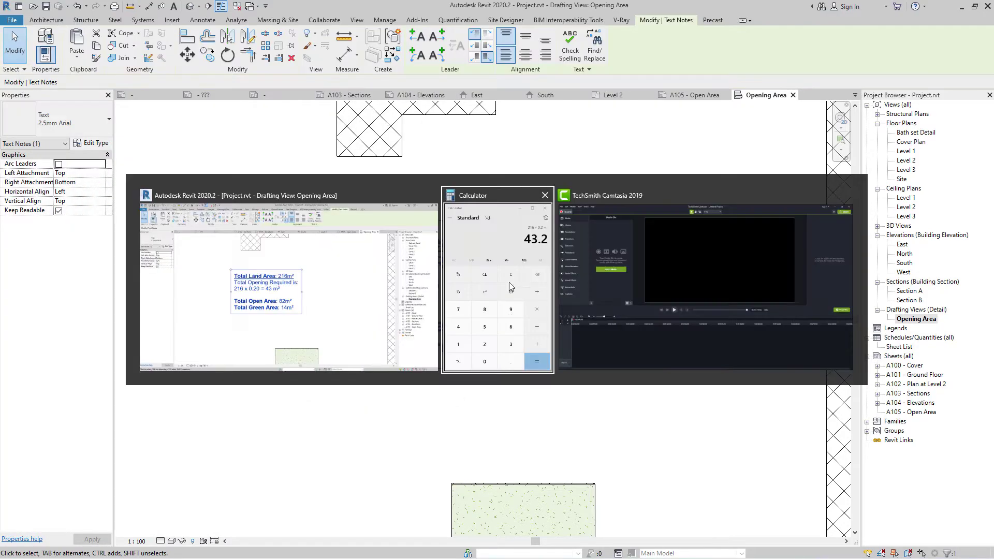
pyautogui.doubleClick(434, 283)
pyautogui.write('43')
# - Add the line "Total Green area required is: 216 x 0.05 =" below the required opening calculation
pyautogui.press('End')
pyautogui.press('Return')
pyautogui.write('Total Green At=')
pyautogui.press('BackSpace')
pyautogui.press('BackSpace')
pyautogui.press('BackSpace')
pyautogui.write('are')
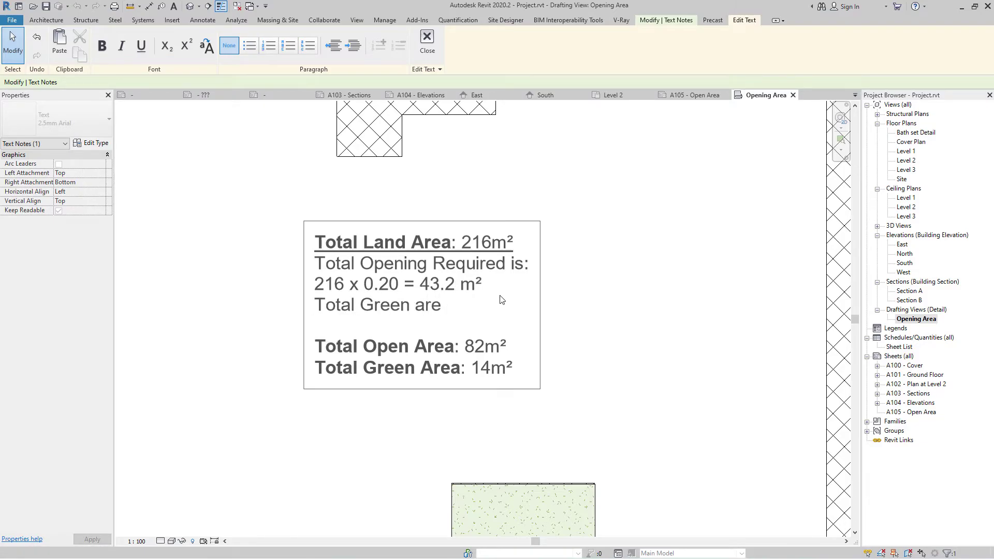
pyautogui.write('a required is: 216 x 0.05 =')
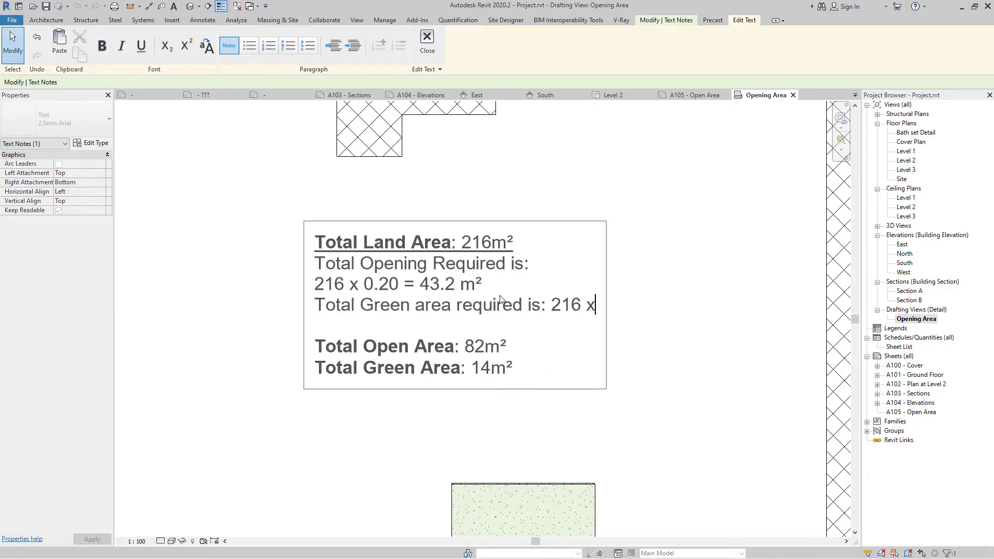
# - Work out 216 x 0.05 in Calculator and enter 10.80m² as the required green area
pyautogui.hotkey('alt', 'Tab')
pyautogui.write('216*0.05=')
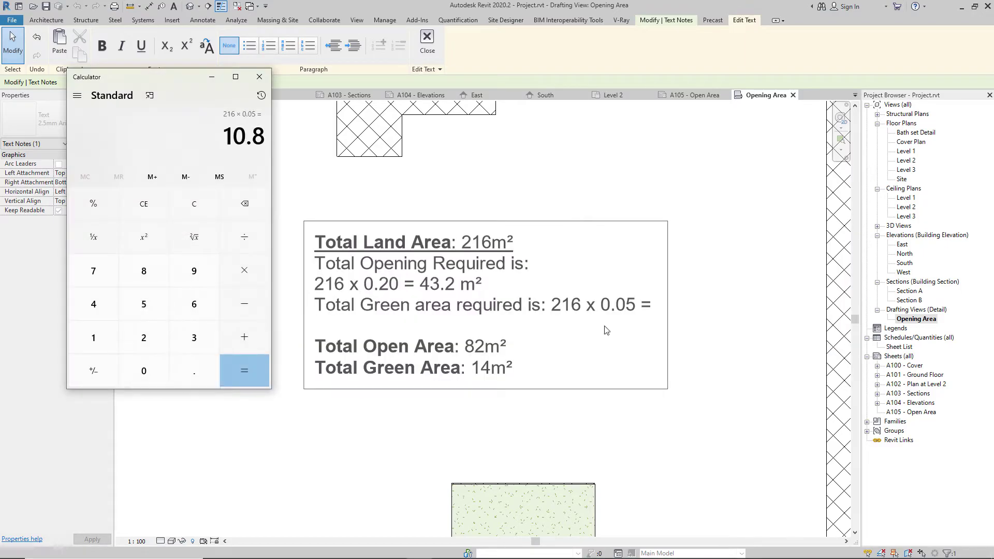
pyautogui.hotkey('alt', 'Tab')
pyautogui.write('10.80m²')
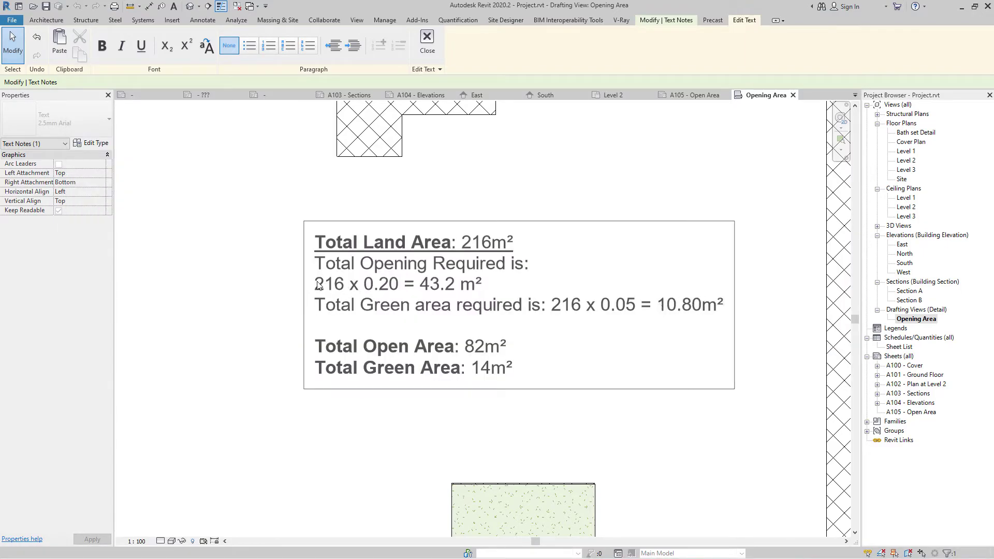
# - Join the 216 x 0.20 calculation onto the Total Opening Required line and make both results, 43.2 m² and 10.80m², bold
pyautogui.click(316, 284)
pyautogui.press('BackSpace')
pyautogui.moveTo(533, 269); pyautogui.dragTo(572, 265)
pyautogui.moveTo(703, 265); pyautogui.dragTo(723, 283)
pyautogui.click(102, 46)
pyautogui.click(102, 46)
# - Separate the Total Land Area line from the required areas with a blank line and finish editing the note
pyautogui.click(259, 177)
pyautogui.scroll(-1, 512, 336)
pyautogui.click(384, 315)
pyautogui.click(518, 266)
pyautogui.press('Return')
pyautogui.click(617, 435)
pyautogui.scroll(-2, 617, 434)
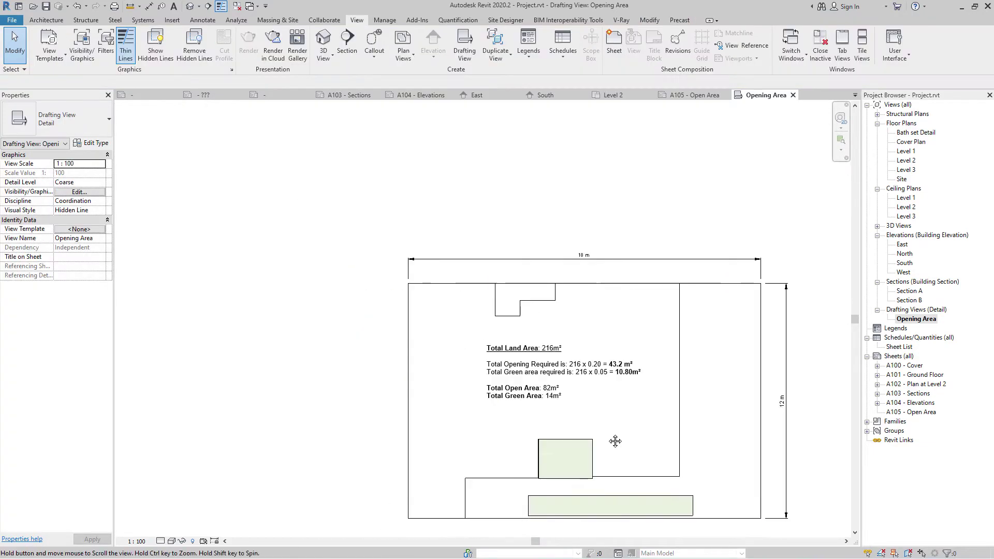
pyautogui.scroll(1, 452, 368)
pyautogui.scroll(-2, 510, 341)
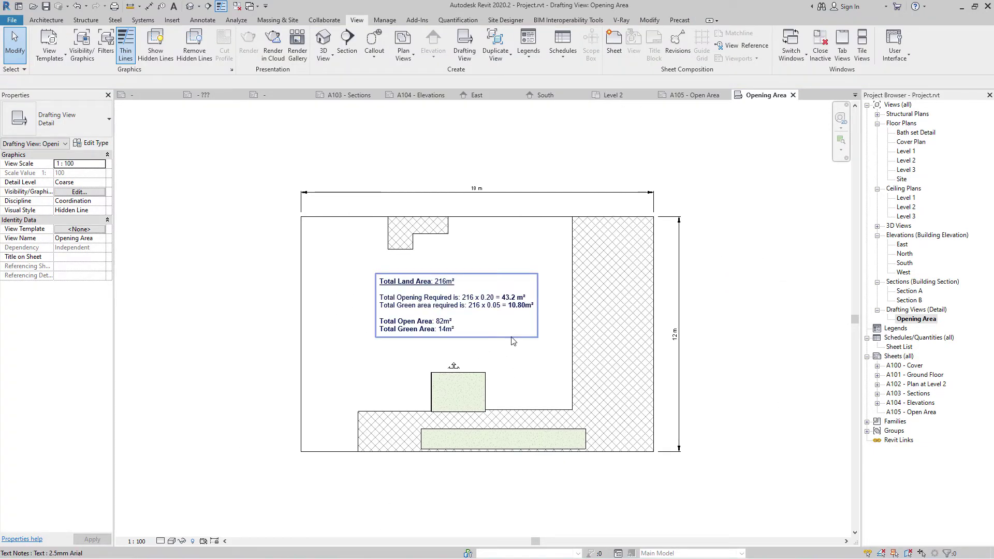
pyautogui.scroll(2, 494, 306)
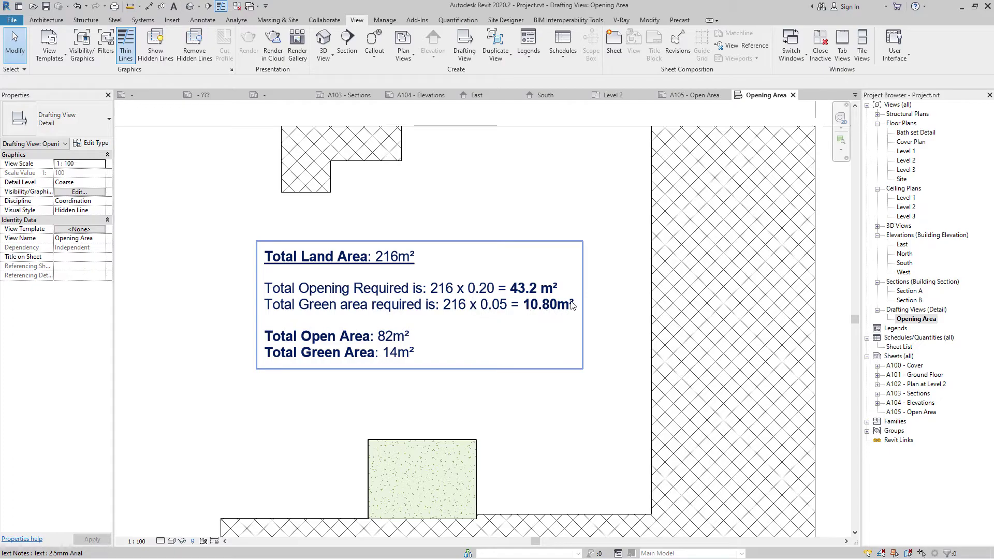
pyautogui.scroll(-3, 439, 348)
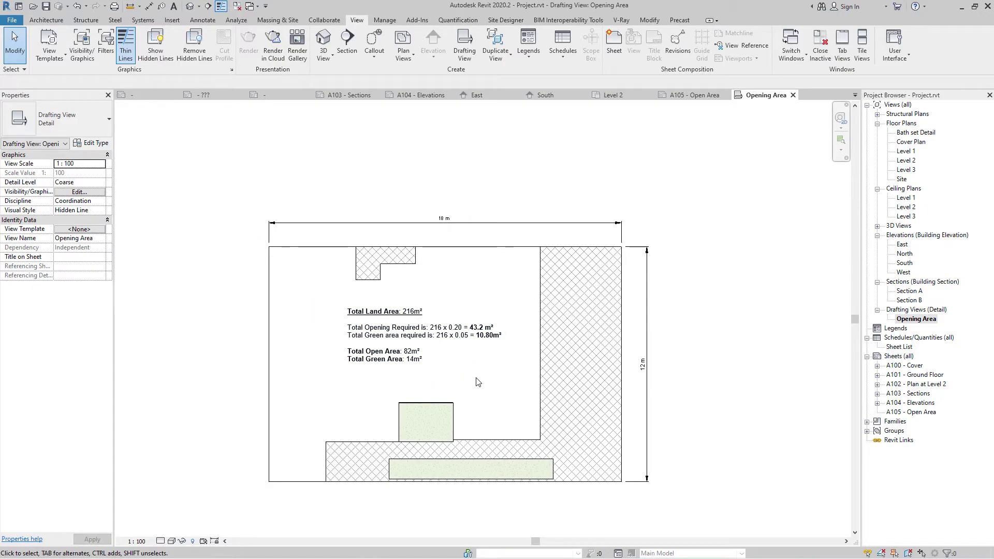
# - Align the upper and left edges of the smaller grass region with the surrounding crosshatch region's boundary
pyautogui.scroll(5, 440, 394)
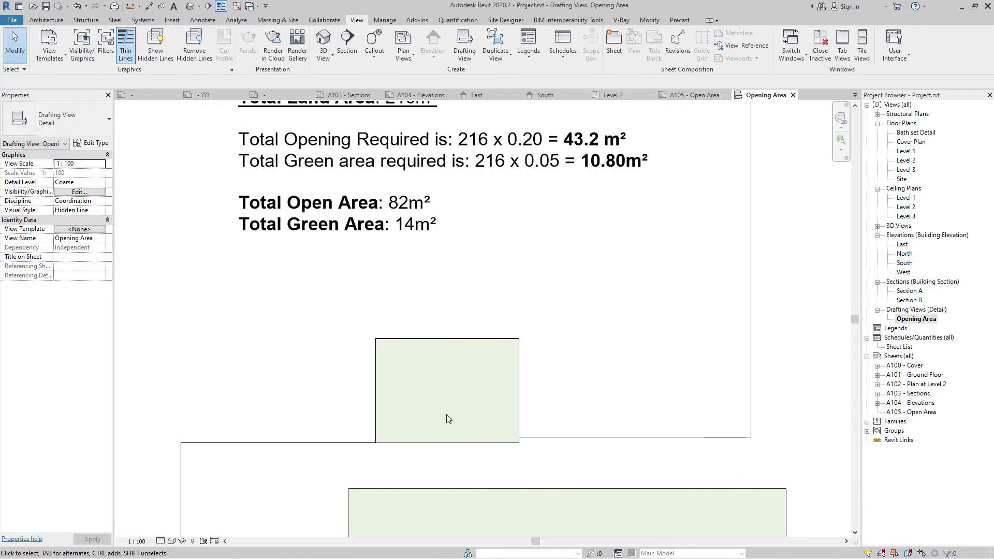
pyautogui.click(448, 437)
pyautogui.scroll(4, 443, 371)
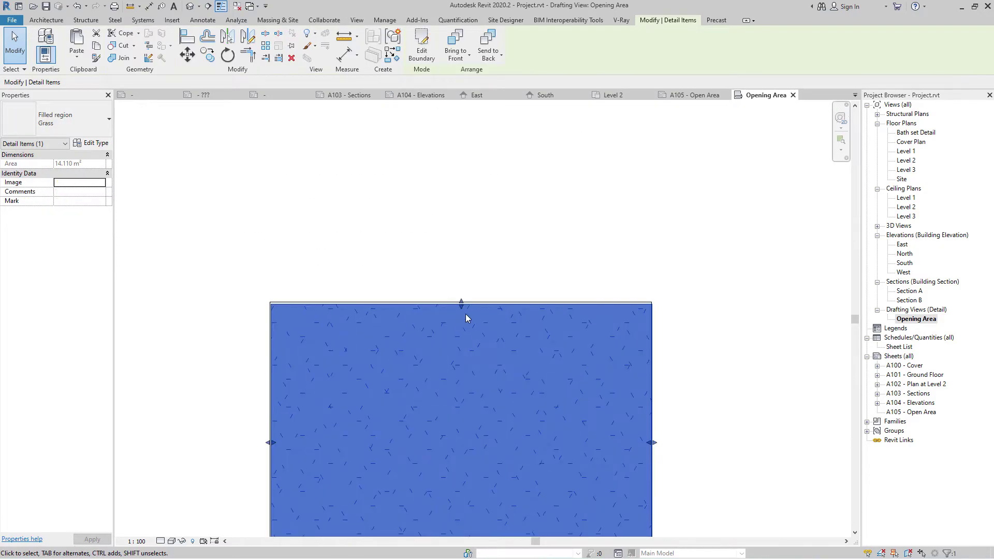
pyautogui.click(466, 254)
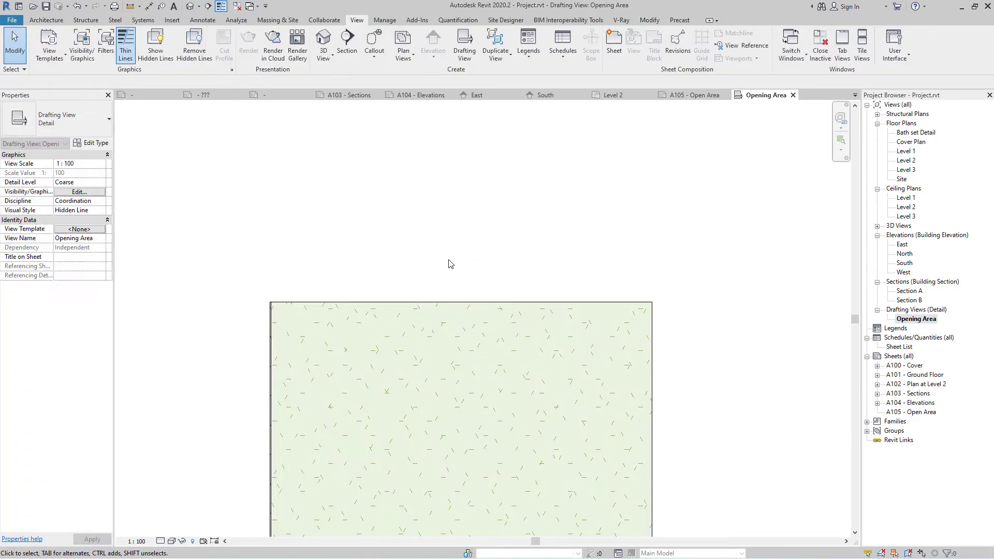
pyautogui.click(359, 304)
pyautogui.moveTo(357, 355); pyautogui.dragTo(482, 208, button='middle')
pyautogui.moveTo(395, 297)
pyautogui.mouseDown()
pyautogui.moveTo(382, 296)
pyautogui.moveTo(394, 297)
pyautogui.mouseUp()
pyautogui.click(339, 363)
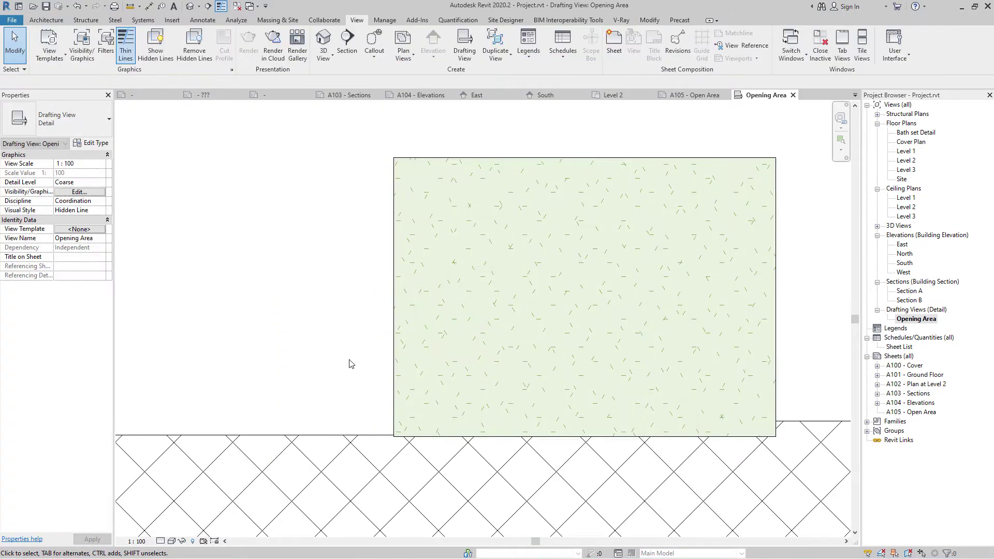
# - Compare the open and green spaces of the Level 1 floor plan with the Opening Area drafting view
pyautogui.scroll(-3, 350, 359)
pyautogui.scroll(-3, 359, 358)
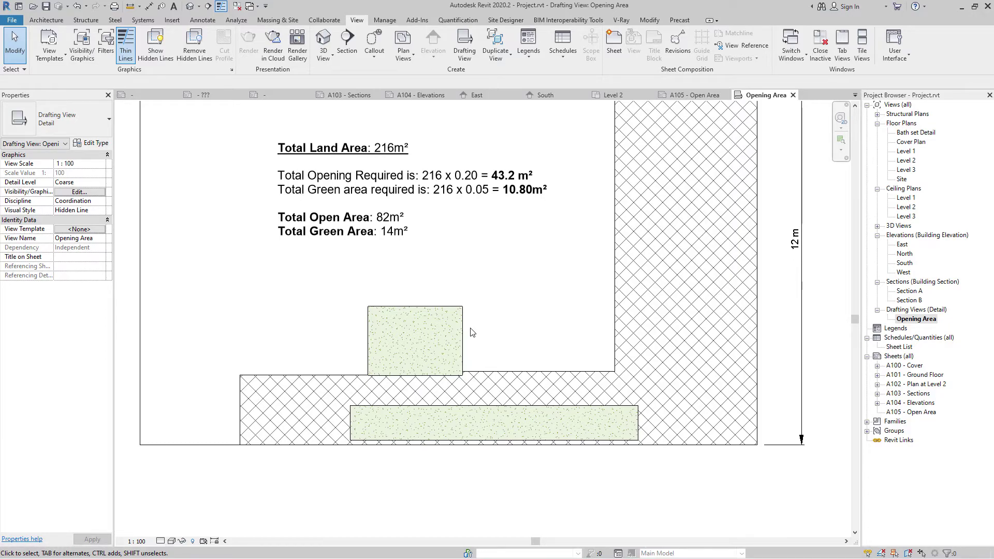
pyautogui.scroll(-3, 470, 332)
pyautogui.moveTo(470, 332); pyautogui.dragTo(591, 340, button='middle')
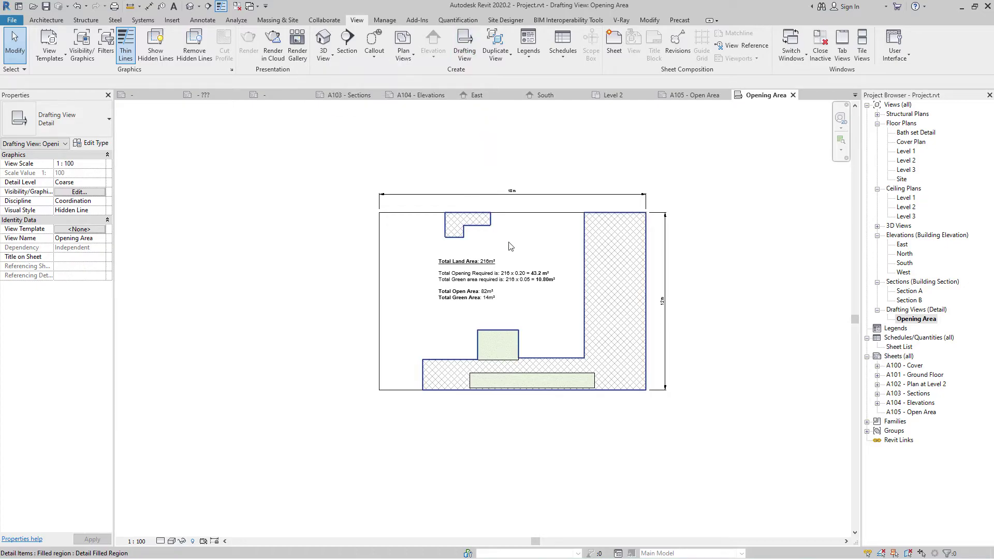
pyautogui.doubleClick(908, 152)
pyautogui.scroll(3, 733, 433)
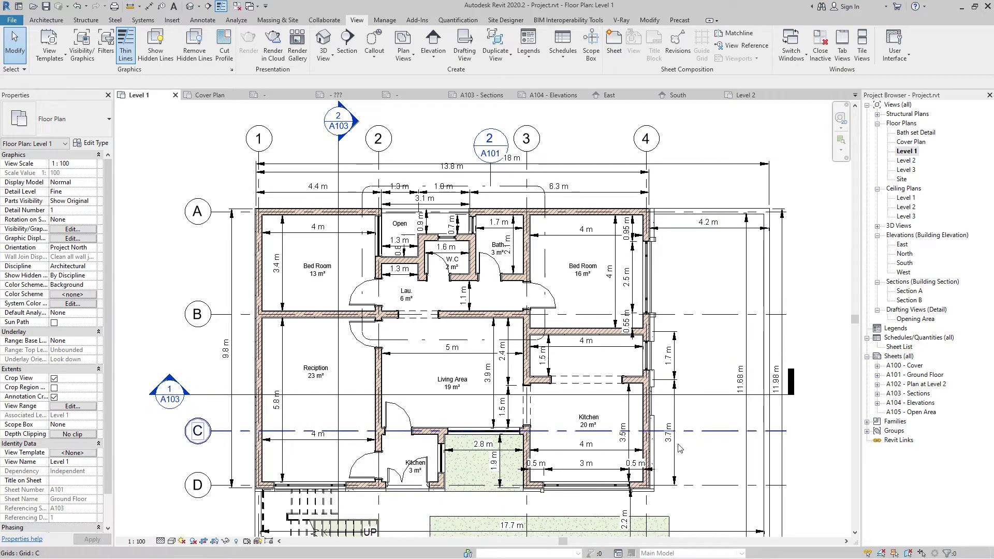
pyautogui.doubleClick(921, 320)
pyautogui.click(485, 255)
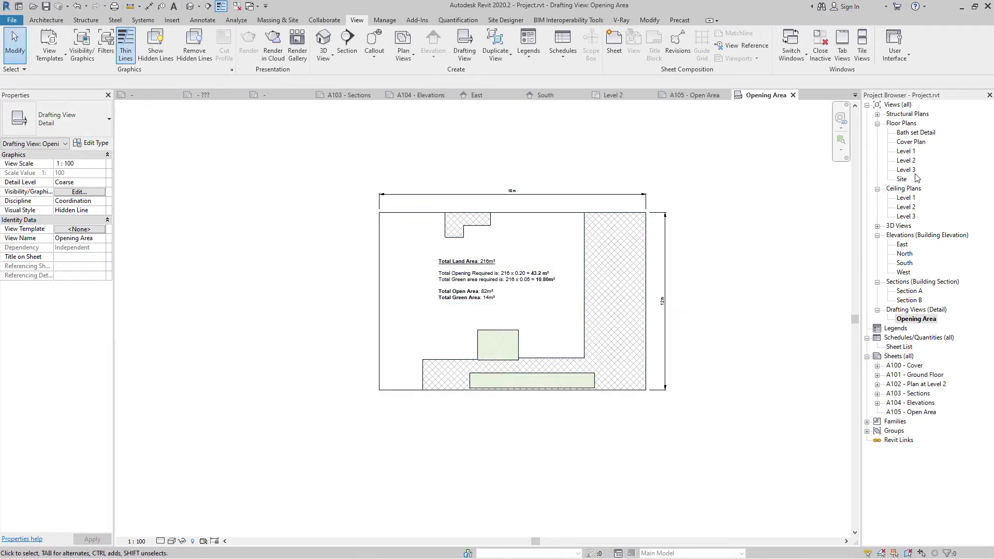
pyautogui.doubleClick(908, 151)
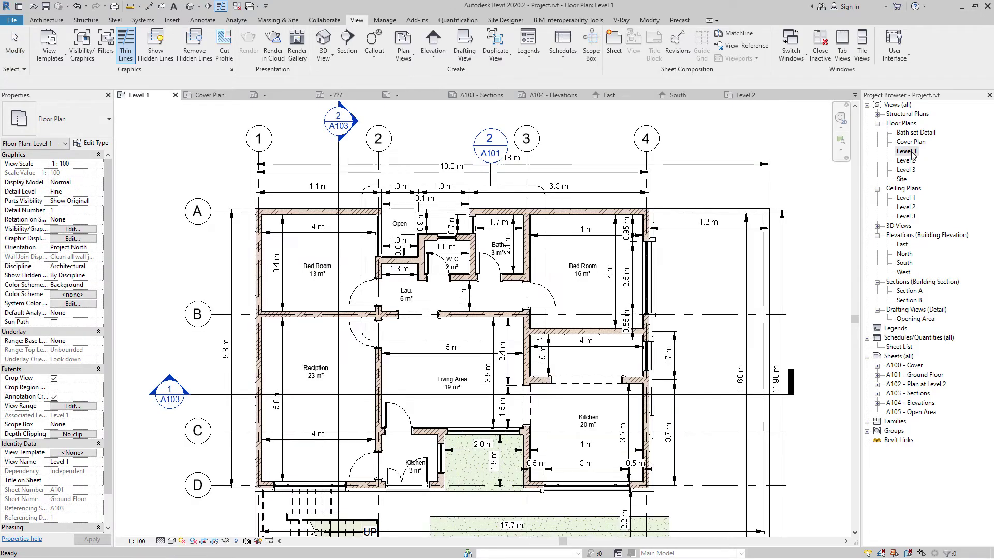
pyautogui.moveTo(655, 361); pyautogui.dragTo(614, 225, button='middle')
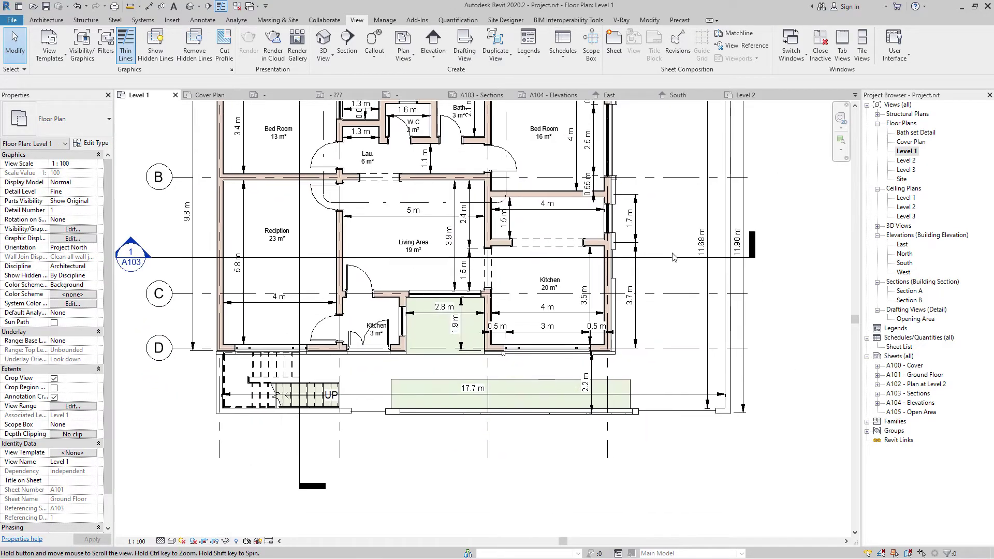
pyautogui.moveTo(664, 382); pyautogui.dragTo(671, 459, button='middle')
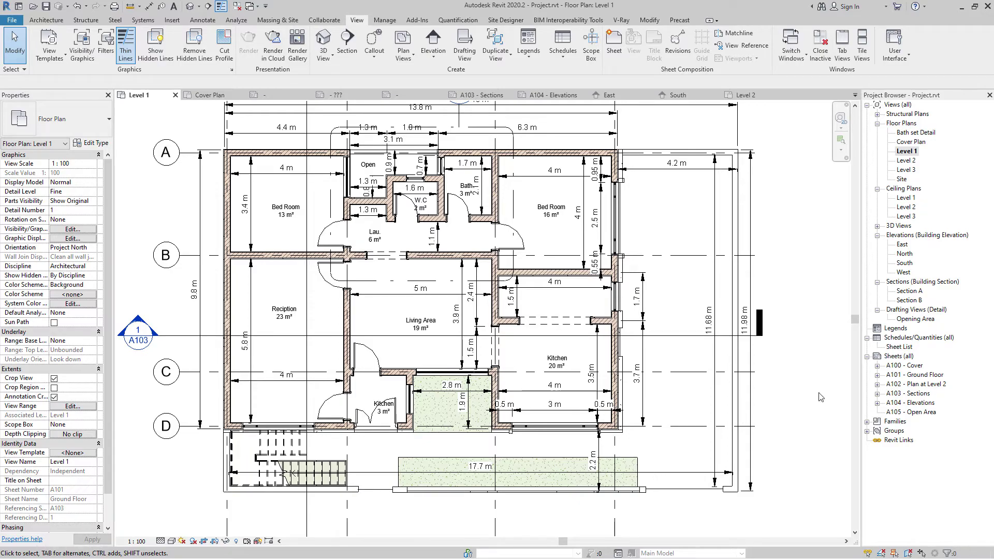
pyautogui.doubleClick(924, 320)
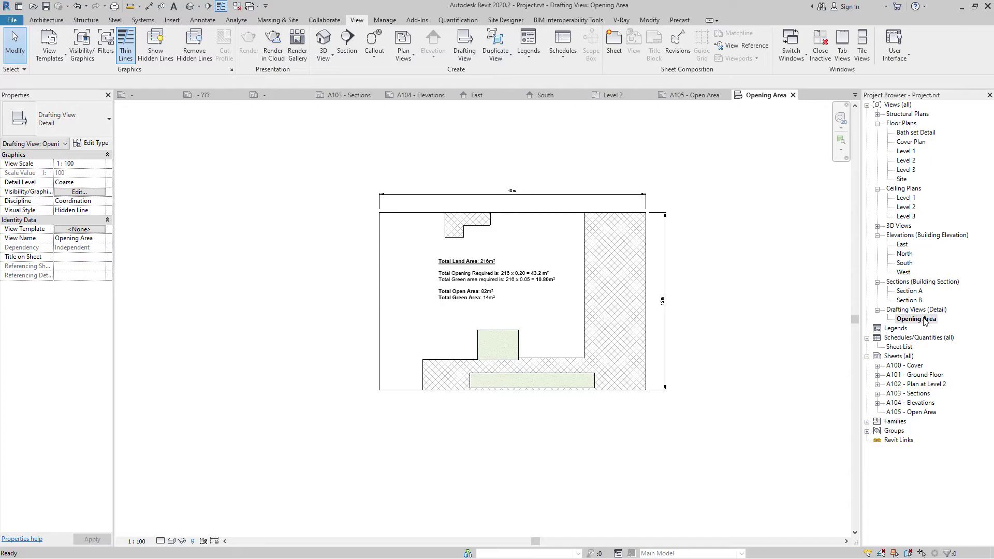
# - Try placing the Opening Area drafting view beside the Level 2 plan on sheet A102 - Plan at Level 2
pyautogui.doubleClick(931, 413)
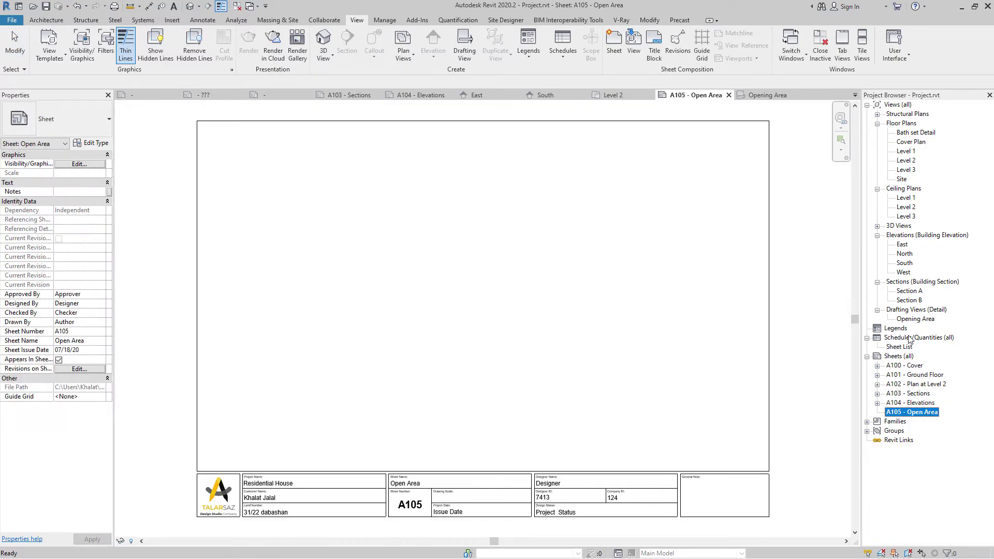
pyautogui.click(918, 320)
pyautogui.click(915, 320)
pyautogui.click(914, 395)
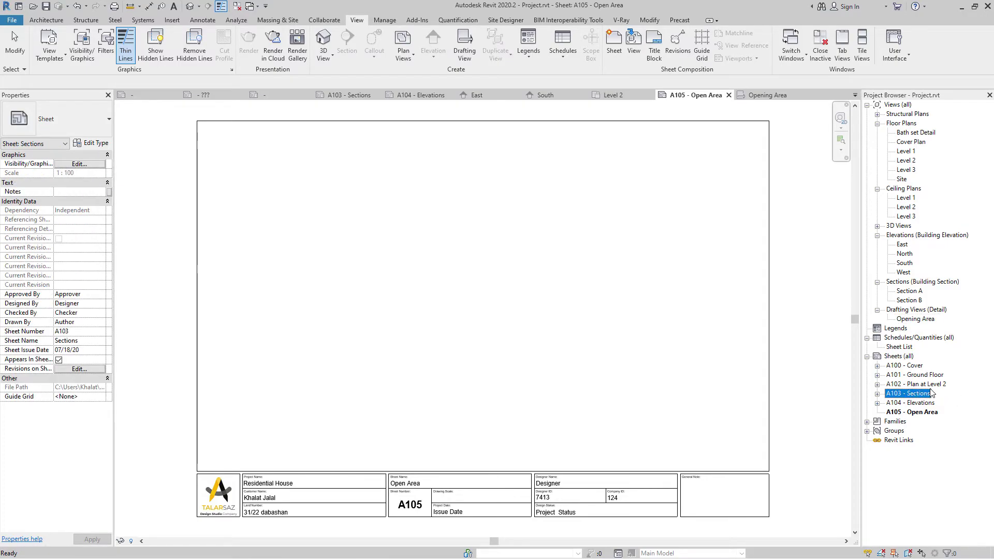
pyautogui.doubleClick(927, 384)
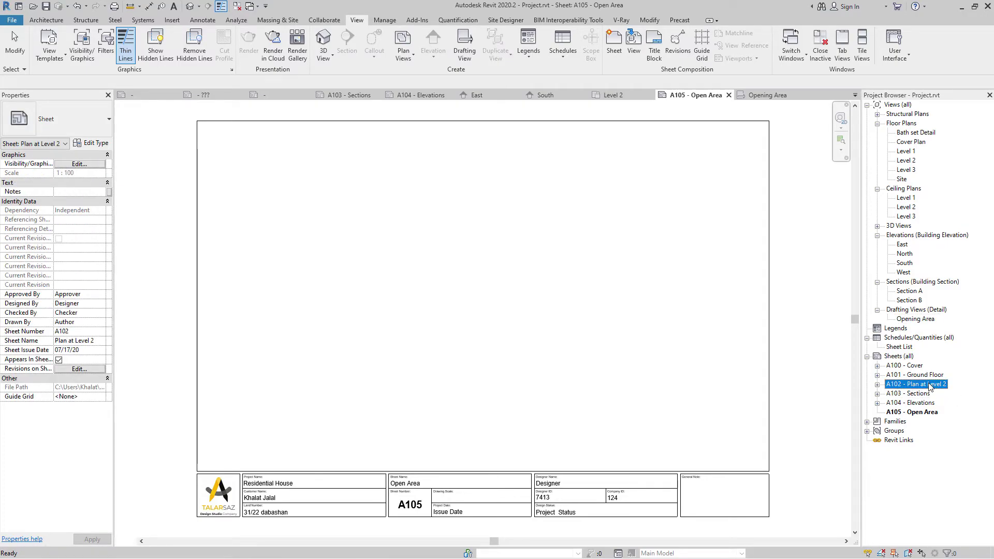
pyautogui.click(916, 320)
pyautogui.moveTo(918, 321); pyautogui.dragTo(373, 282)
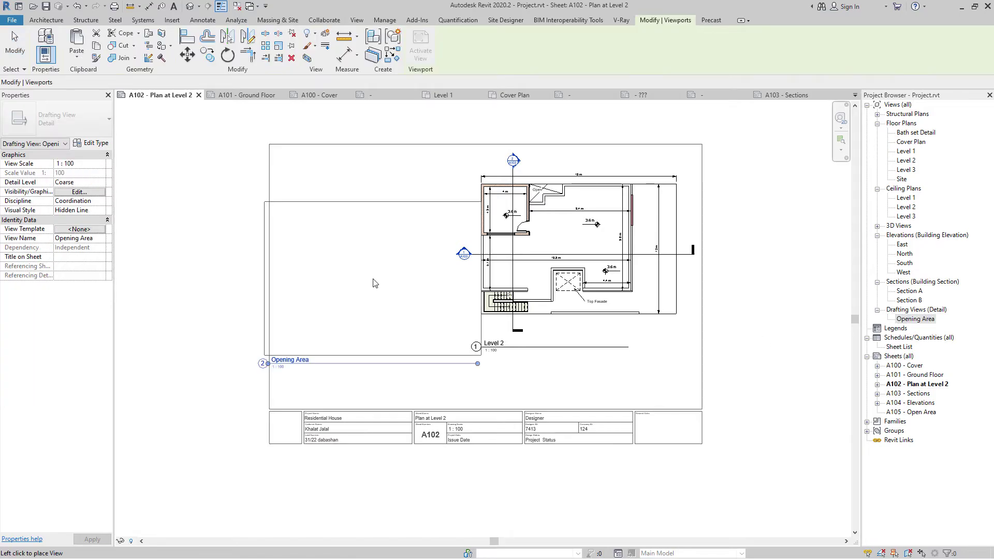
pyautogui.click(365, 267)
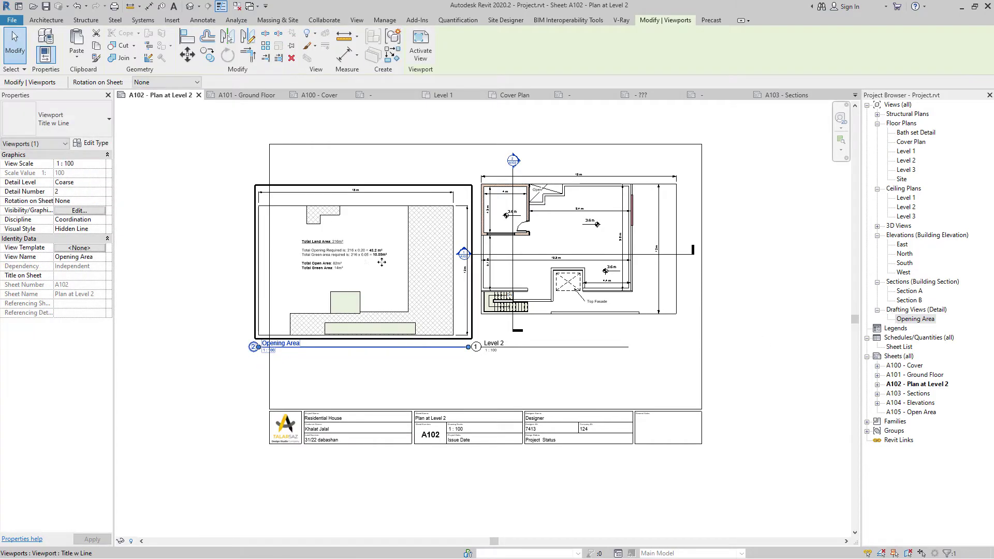
# - Nudge the Level 2 viewport right and slightly up, away from the Opening Area viewport
pyautogui.click(628, 204)
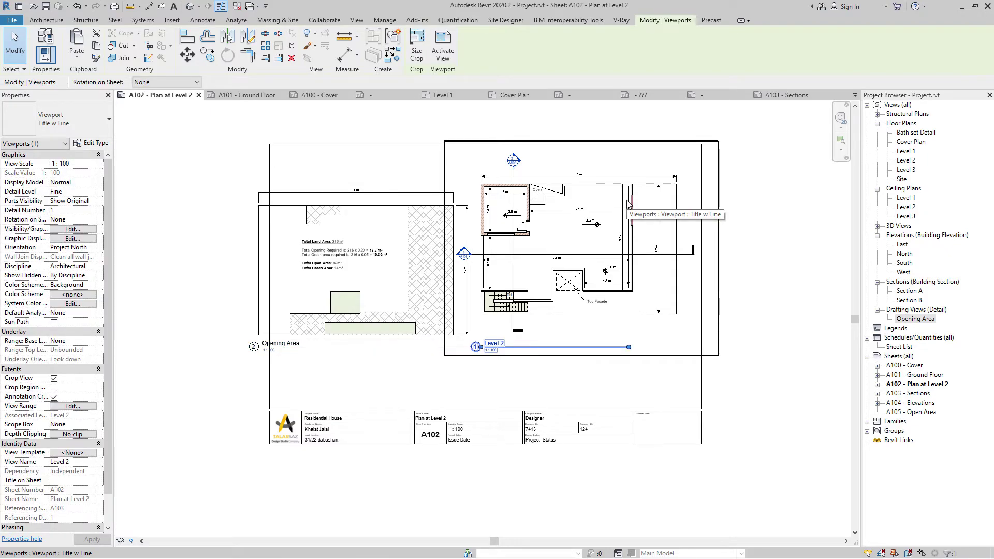
pyautogui.press('Right')
pyautogui.press('Right')
pyautogui.press('Right')
pyautogui.press('Right')
pyautogui.press('Right')
pyautogui.press('Up')
pyautogui.press('Up')
pyautogui.press('Right')
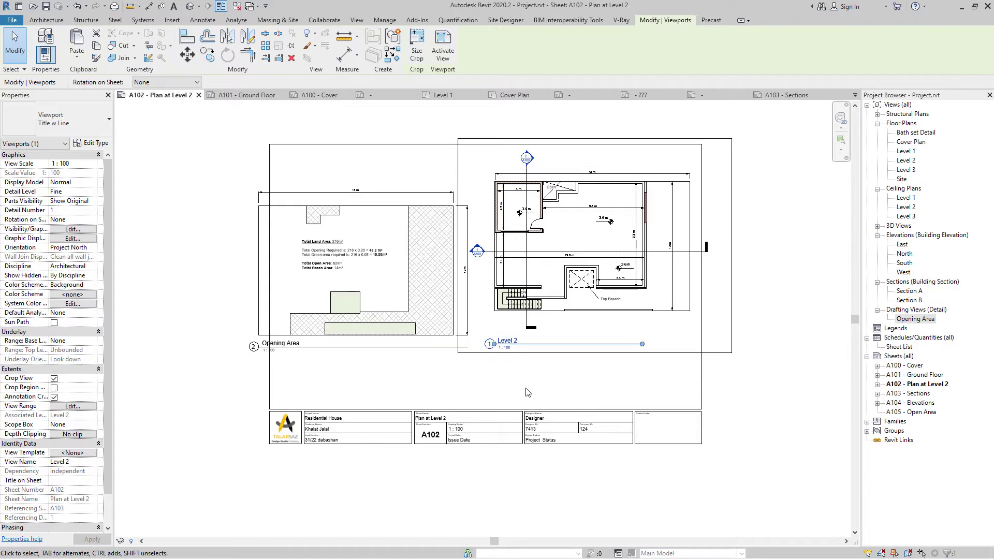
# - Move the Opening Area viewport lower on sheet A102, and delete it from the sheet
pyautogui.click(523, 387)
pyautogui.moveTo(400, 302); pyautogui.dragTo(408, 332)
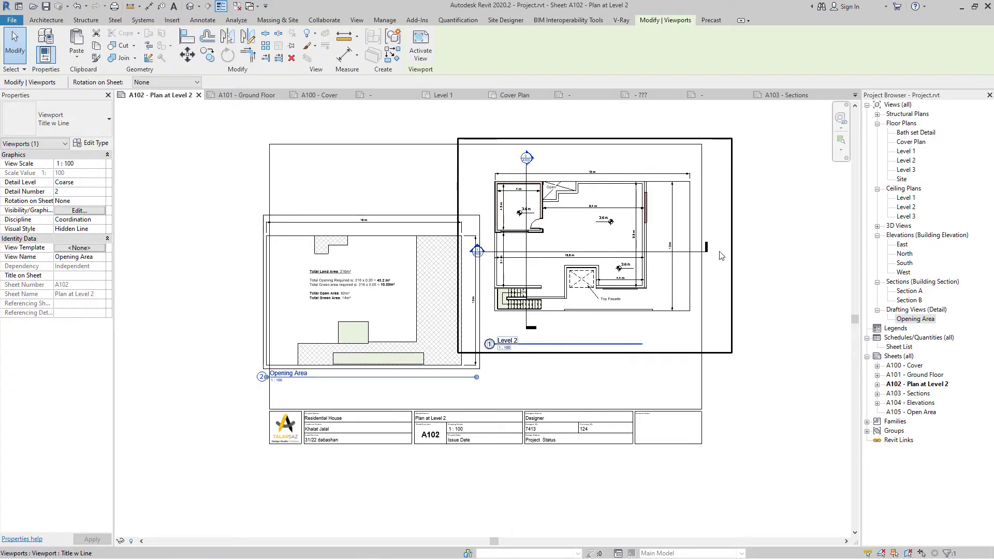
pyautogui.press('Delete')
# - Move the Level 2 viewport left and slightly down, toward the middle of sheet A102
pyautogui.click(595, 225)
pyautogui.moveTo(595, 224); pyautogui.dragTo(558, 235)
pyautogui.press('Escape')
# - Open sheet A105 - Open Area and place the Opening Area drafting view near its middle
pyautogui.doubleClick(922, 412)
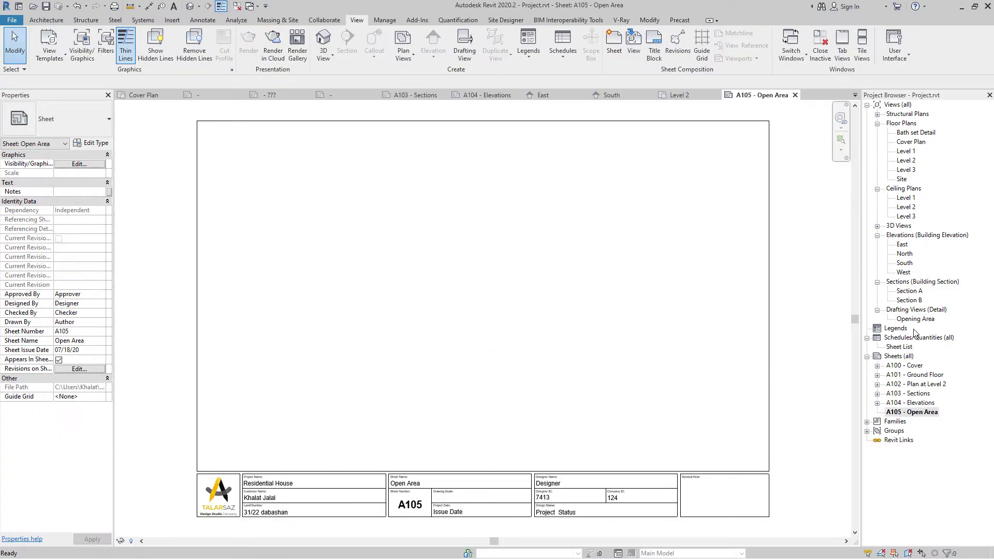
pyautogui.click(926, 319)
pyautogui.moveTo(506, 325); pyautogui.dragTo(466, 308)
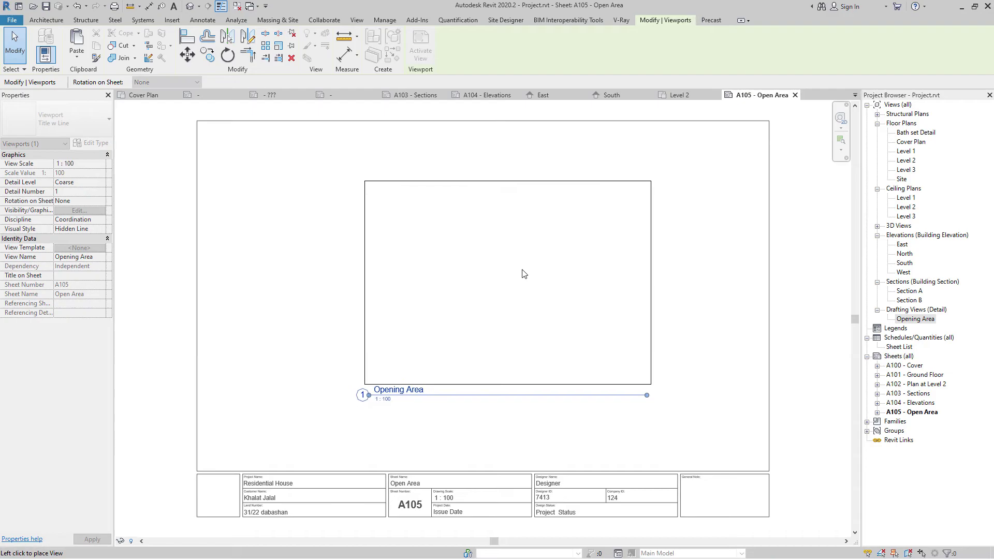
pyautogui.click(596, 263)
pyautogui.click(774, 375)
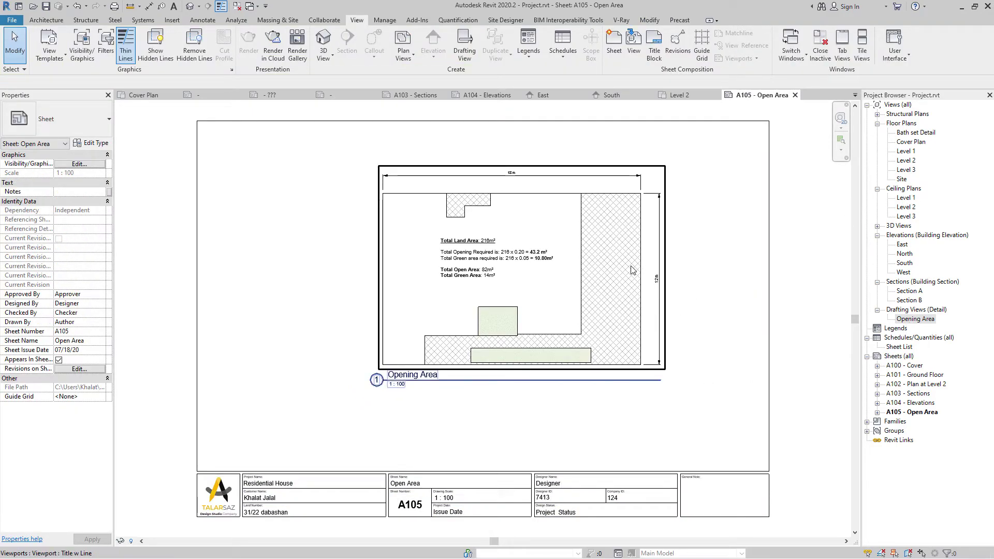
# - Try to place the Opening Area drafting view on sheet A104 - Elevations as well
pyautogui.click(920, 403)
pyautogui.doubleClick(921, 404)
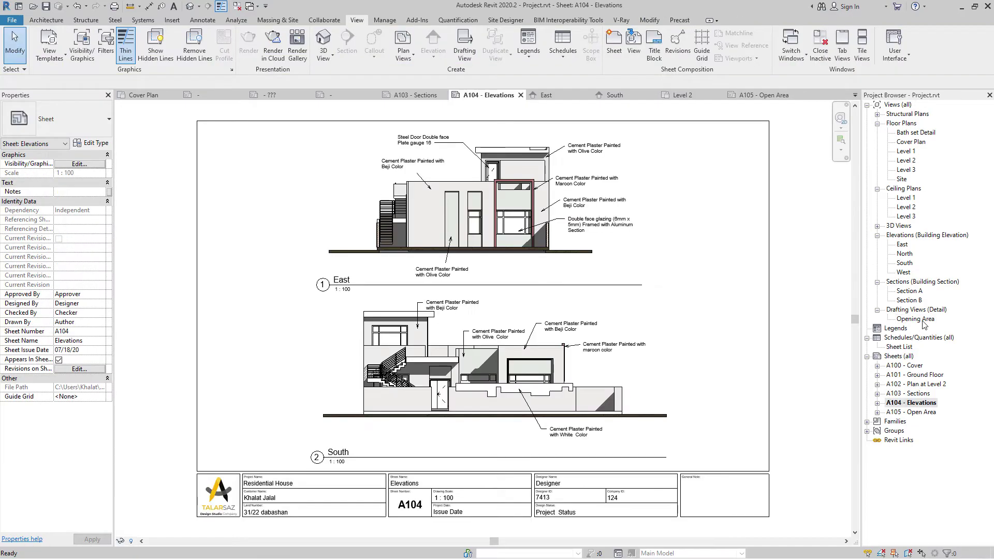
pyautogui.moveTo(916, 319); pyautogui.dragTo(546, 288)
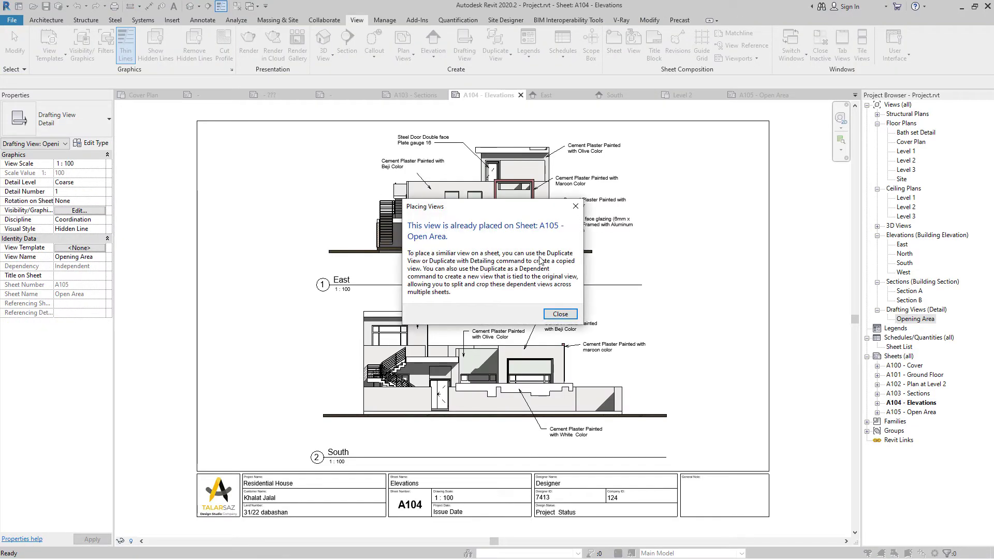
pyautogui.click(560, 314)
# - Return to sheet A105 - Open Area and nudge the Opening Area viewport left and slightly down
pyautogui.doubleClick(926, 413)
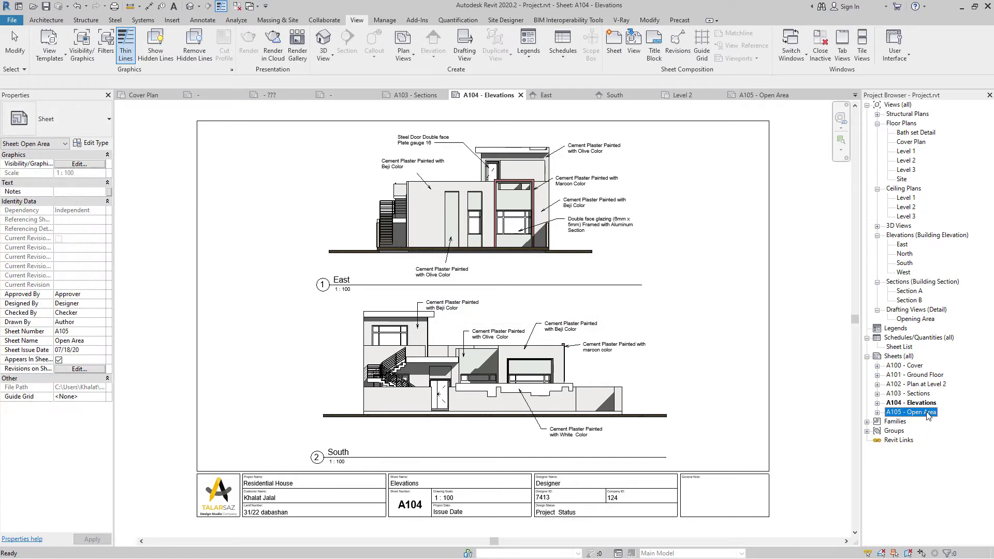
pyautogui.click(655, 311)
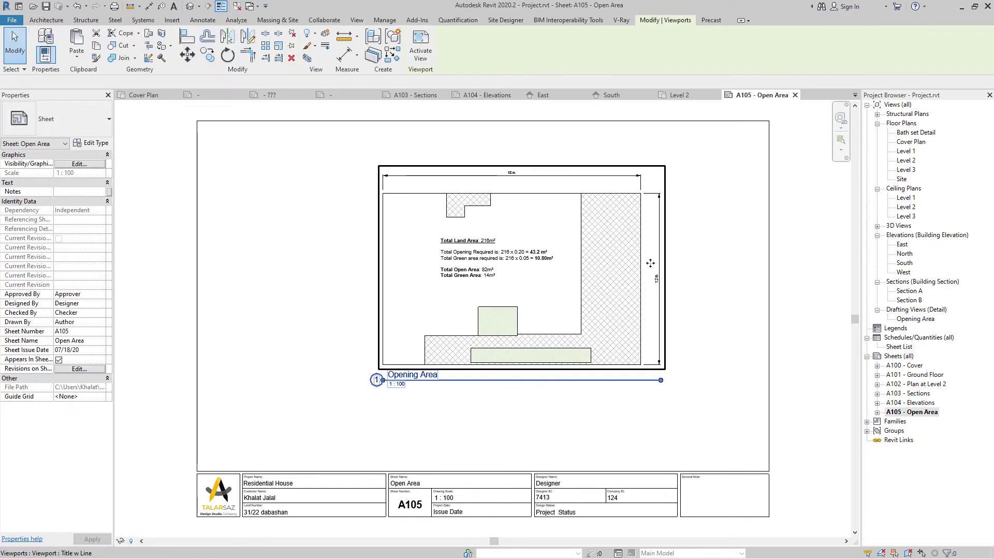
pyautogui.moveTo(655, 311); pyautogui.dragTo(640, 316)
pyautogui.click(738, 277)
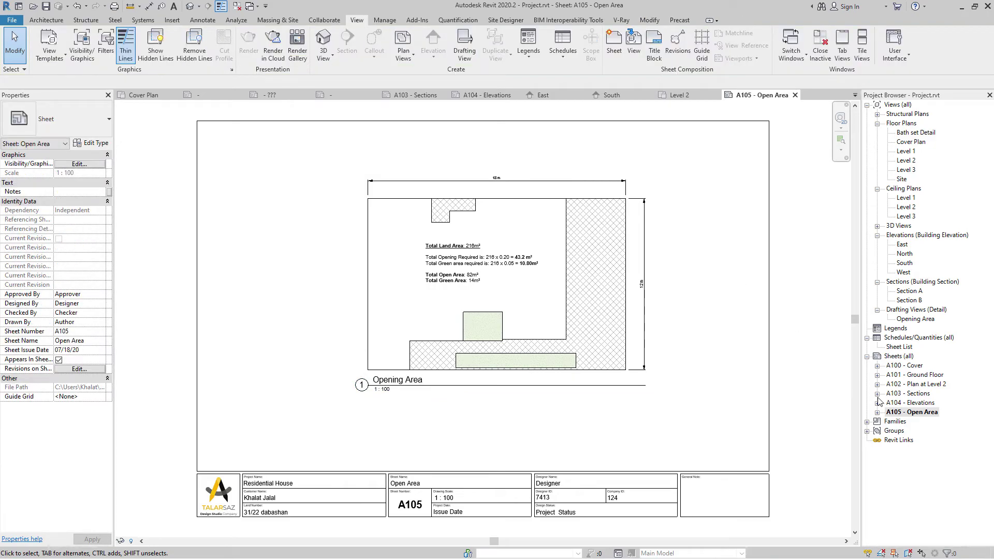
# - Open the A100 - Cover sheet and the Sheet List schedule
pyautogui.doubleClick(907, 365)
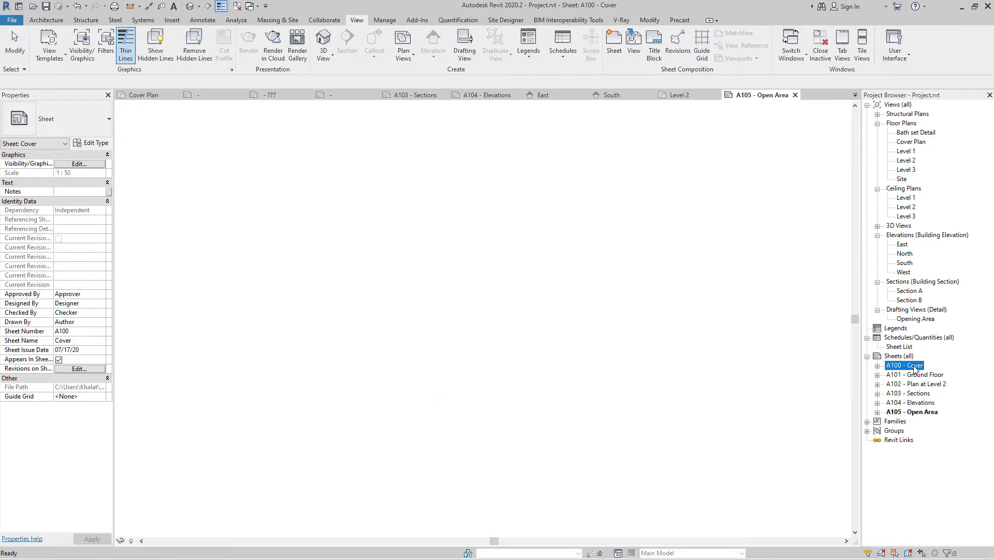
pyautogui.click(900, 347)
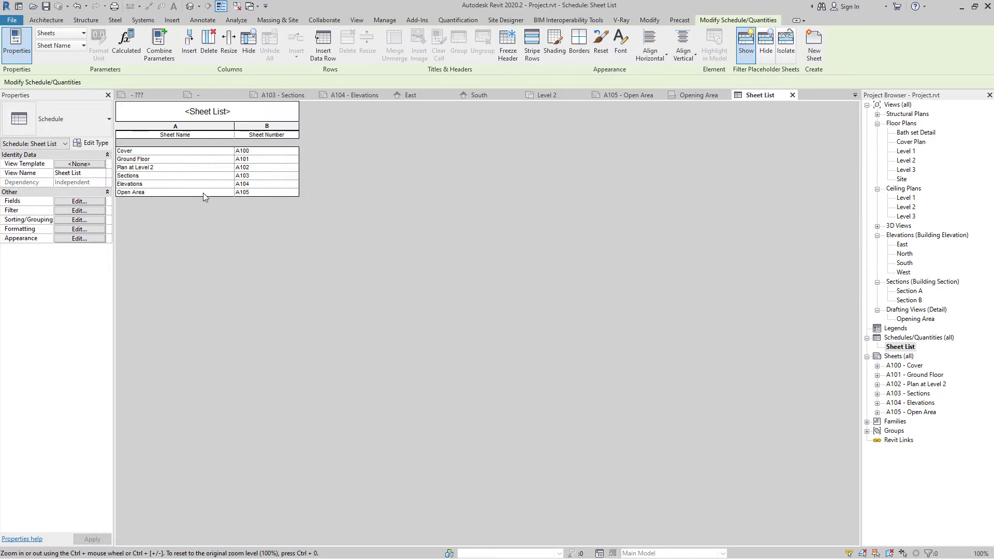
pyautogui.click(258, 161)
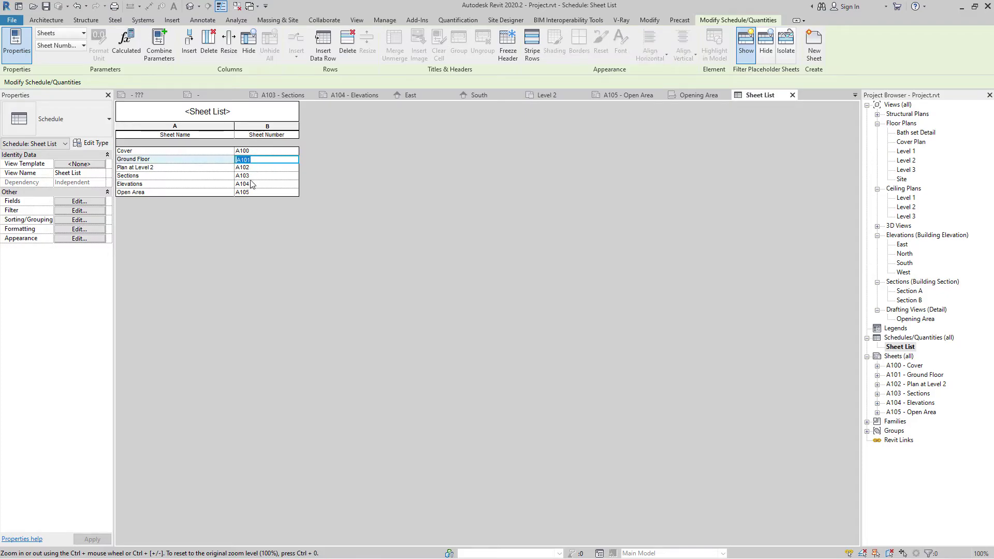
# - Try to change the Elevations sheet number to A105 in the Sheet List
pyautogui.click(255, 186)
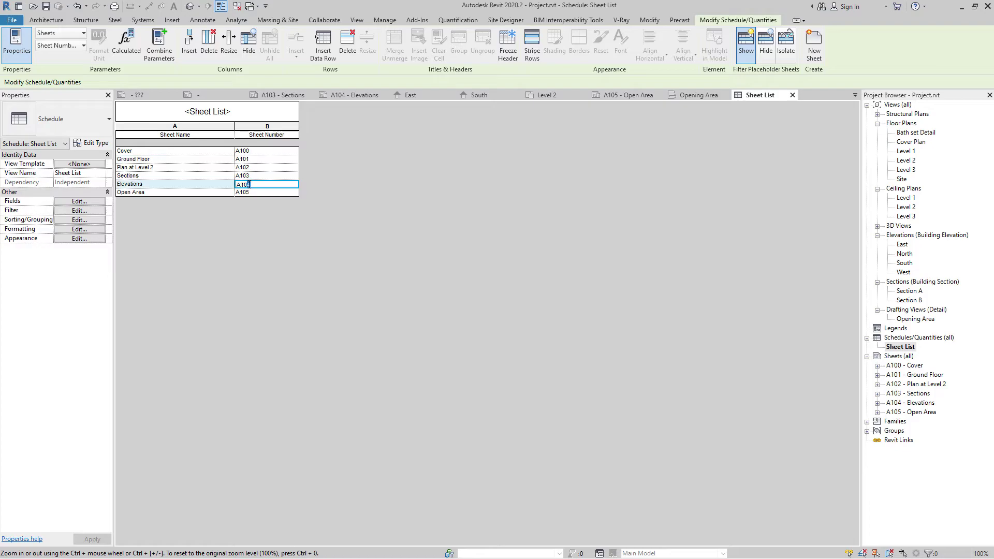
pyautogui.write('5')
pyautogui.press('Return')
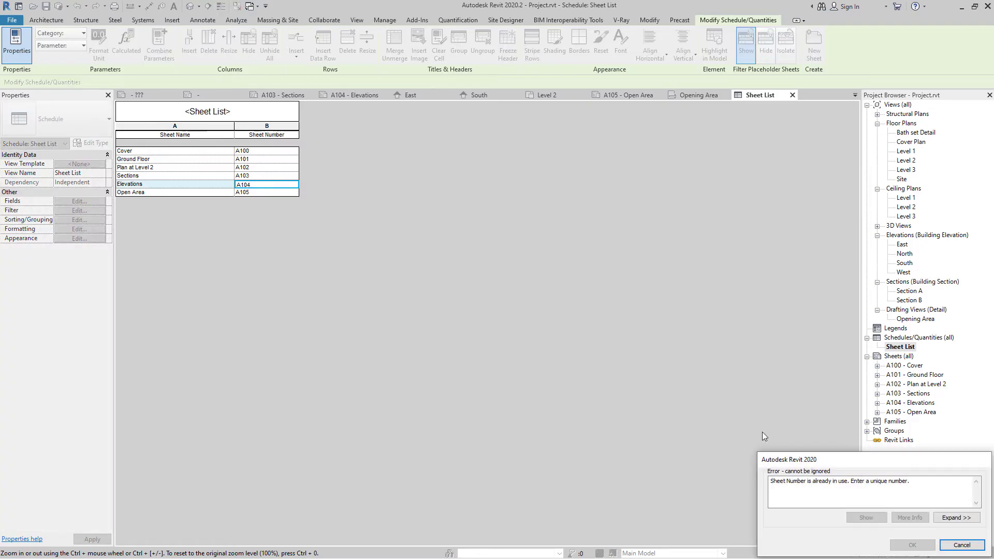
pyautogui.click(962, 545)
# - Renumber the Open Area sheet as A101a in the Sheet List, freeing its number for Elevations
pyautogui.click(254, 191)
pyautogui.click(213, 185)
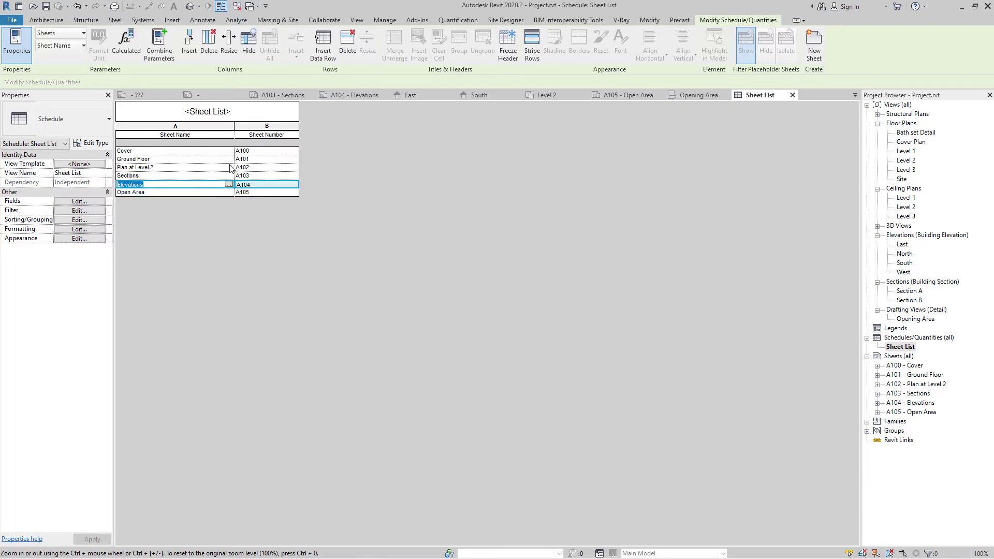
pyautogui.click(254, 166)
pyautogui.click(254, 193)
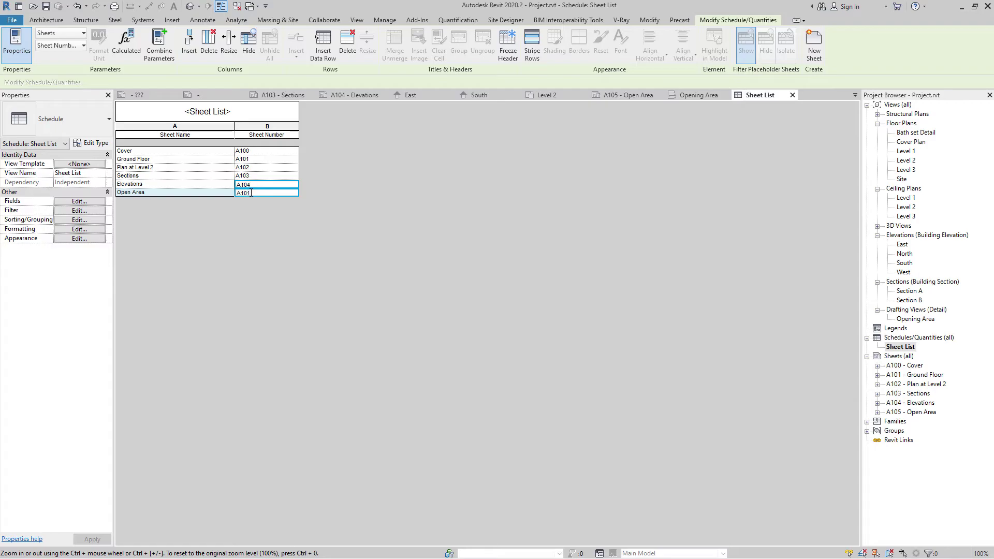
# - Renumber the Elevations sheet as A105, Sections as A104 and Plan at Level 2 as A103
pyautogui.click(254, 185)
pyautogui.click(249, 185)
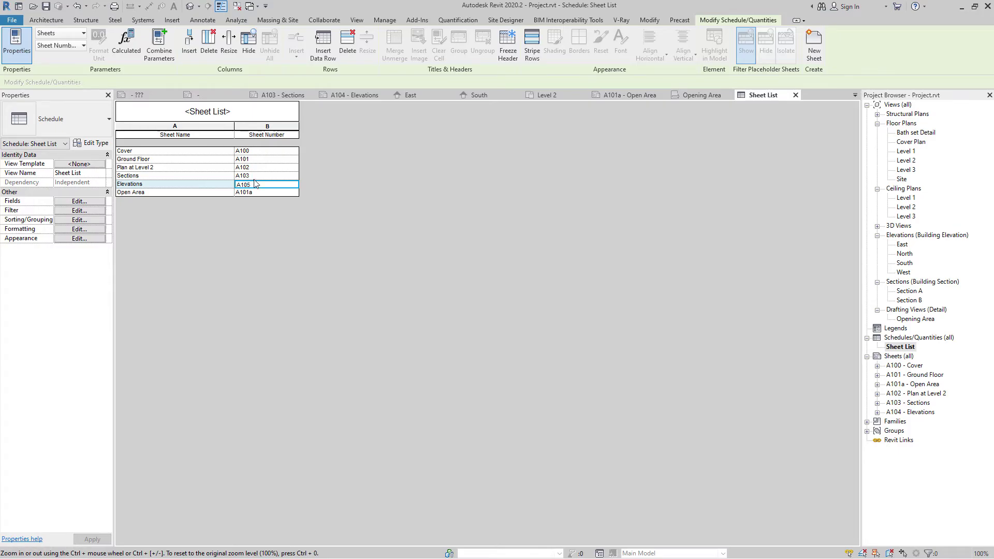
pyautogui.click(257, 177)
pyautogui.click(251, 168)
pyautogui.click(251, 167)
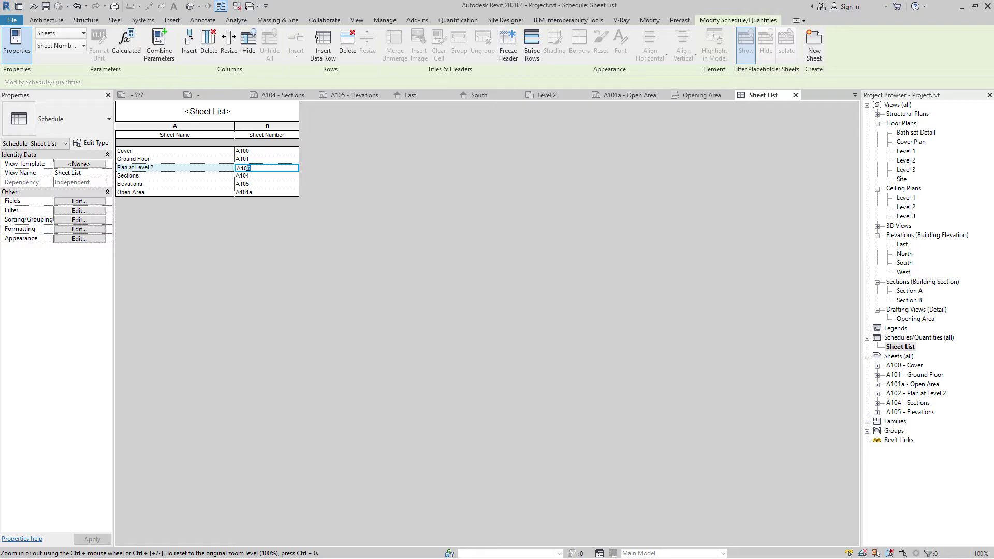
# - Change the Open Area sheet number to A102 in the Sheet List
pyautogui.click(256, 192)
pyautogui.write('2')
pyautogui.click(254, 160)
pyautogui.click(263, 176)
pyautogui.doubleClick(263, 184)
# - Clear the Open Area sheet's name in the Sheet List and rename it Open Area Sheet
pyautogui.doubleClick(196, 192)
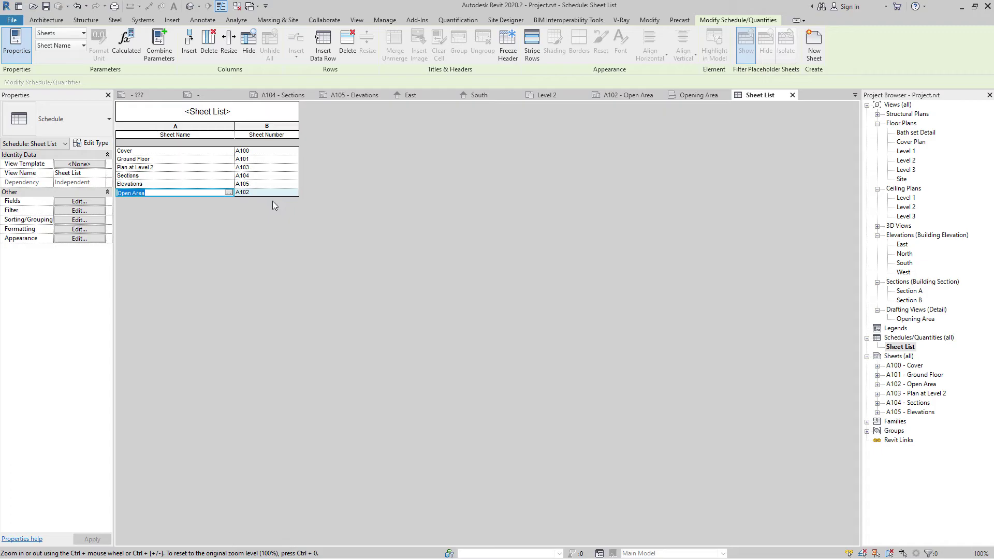
pyautogui.press('BackSpace')
pyautogui.click(309, 248)
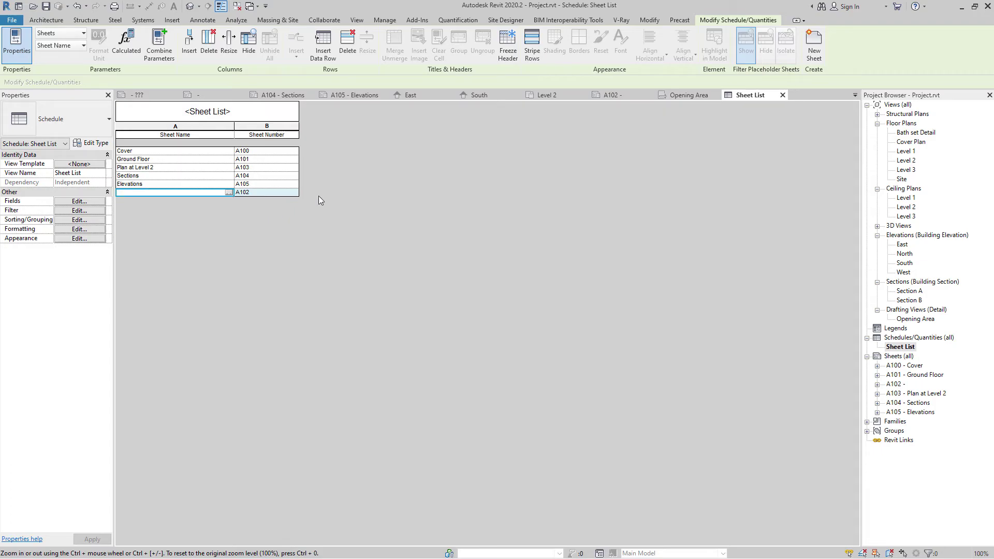
pyautogui.click(228, 192)
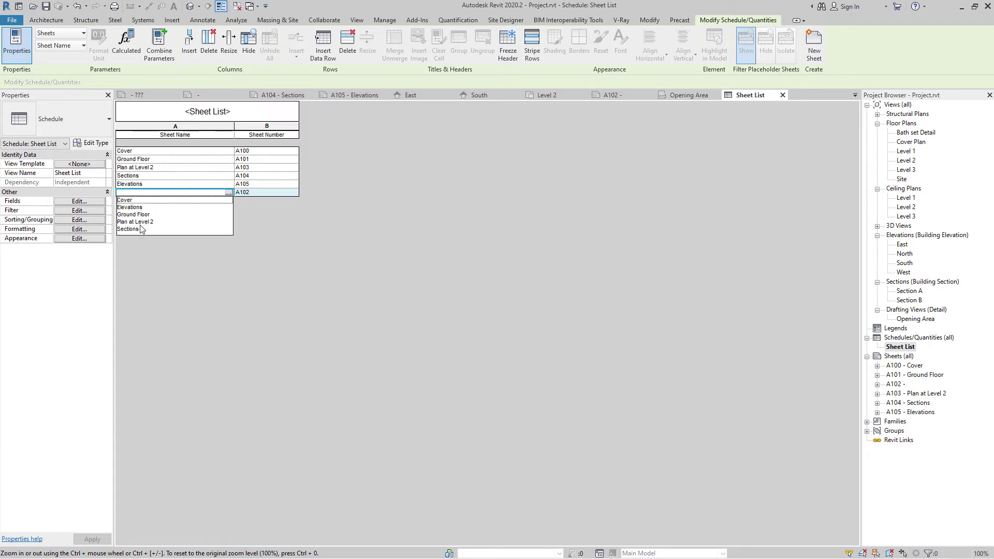
pyautogui.click(202, 193)
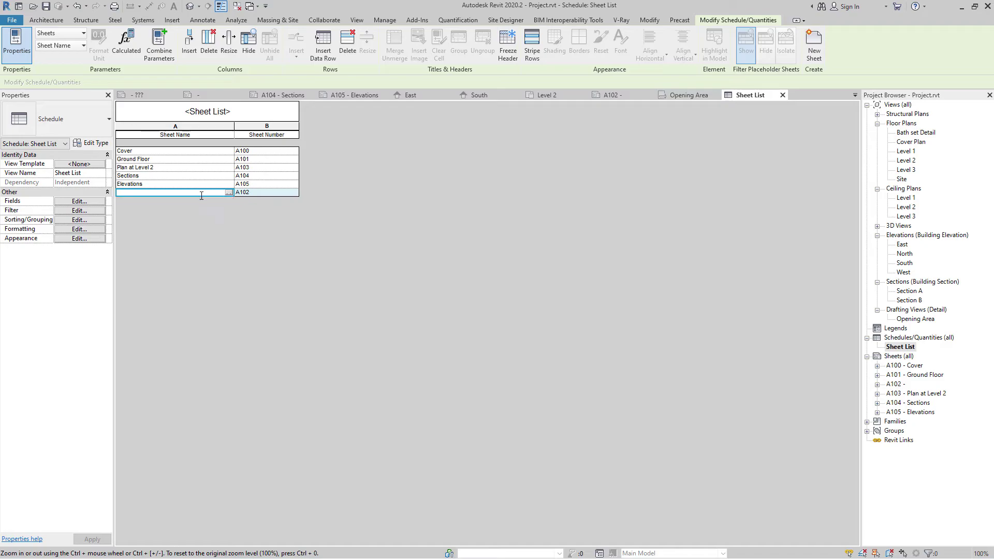
pyautogui.write('Open Area Sh')
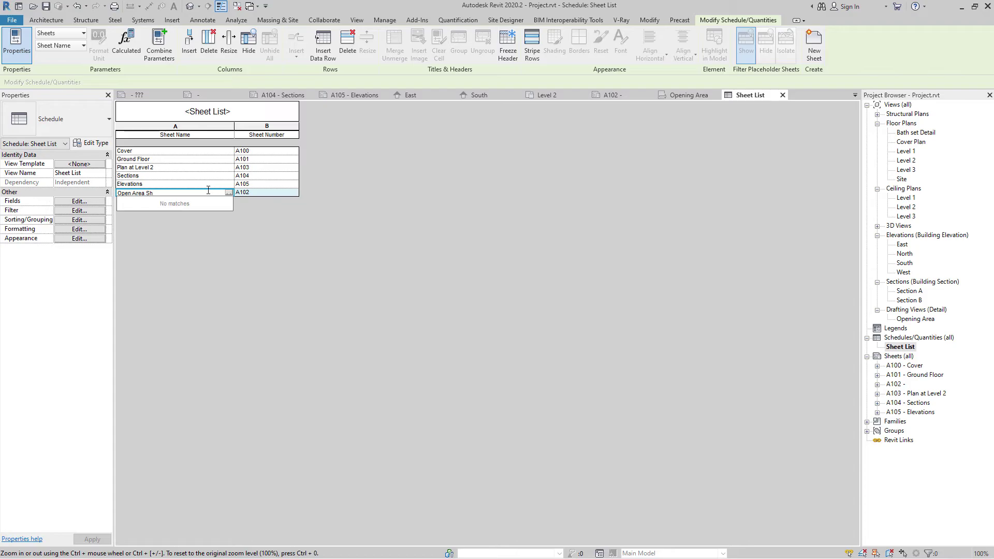
pyautogui.click(677, 384)
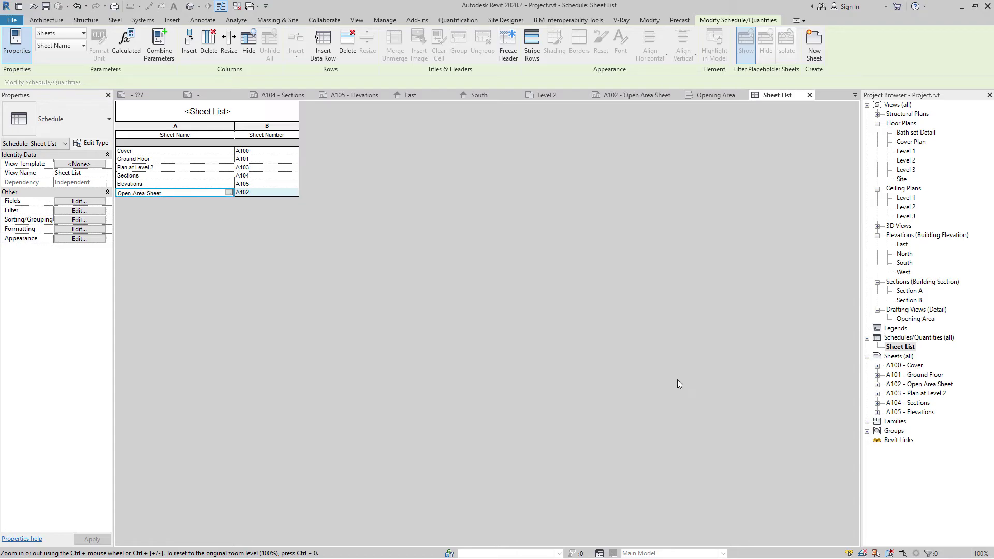
pyautogui.click(915, 553)
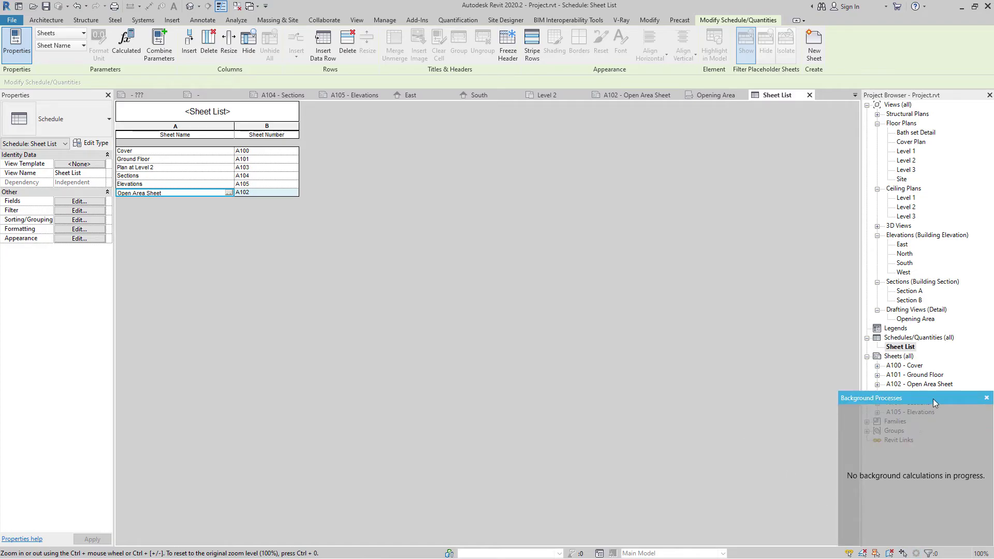
pyautogui.click(987, 398)
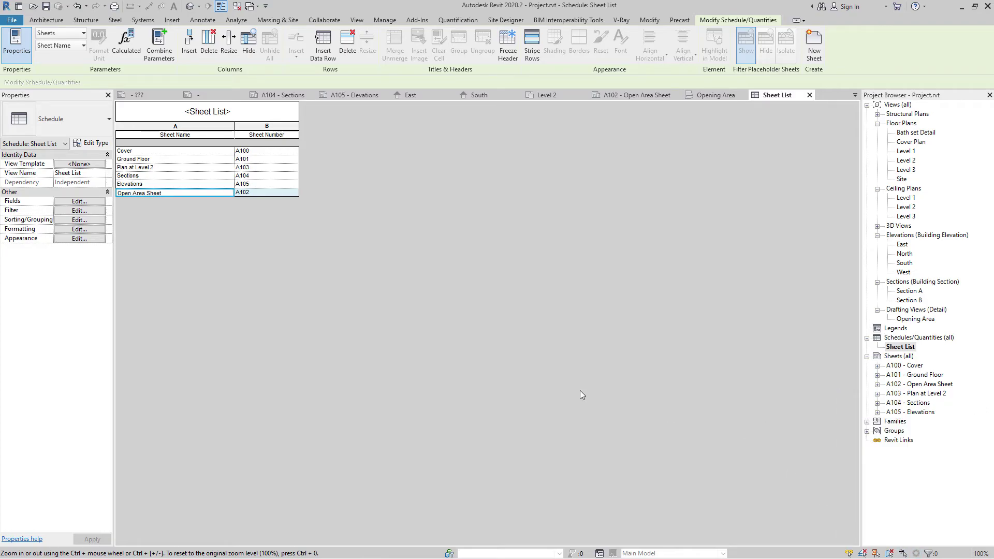
pyautogui.click(940, 385)
pyautogui.click(928, 396)
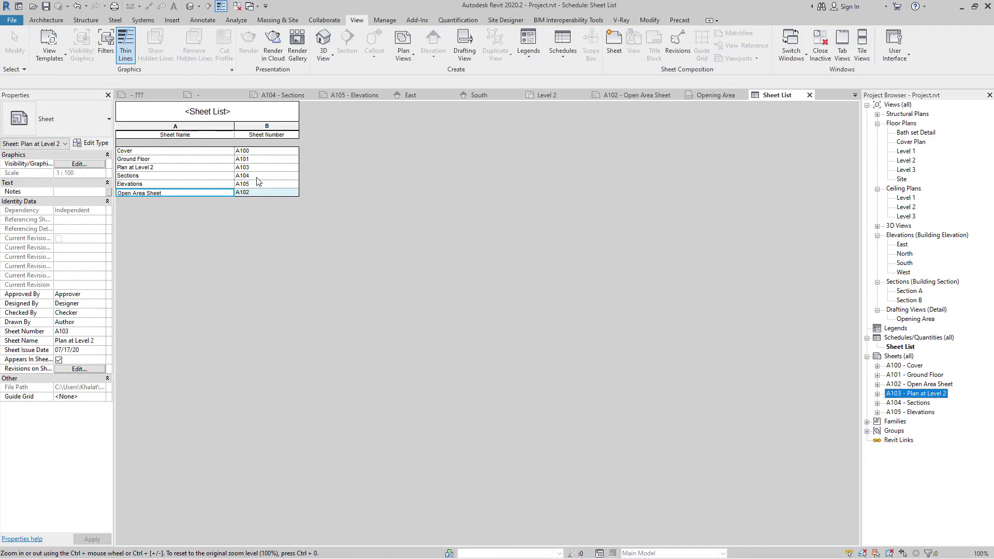
# - Renumber the Open Area Sheet as A101a and the Ground Floor sheet as A102 in the Sheet List
pyautogui.click(250, 161)
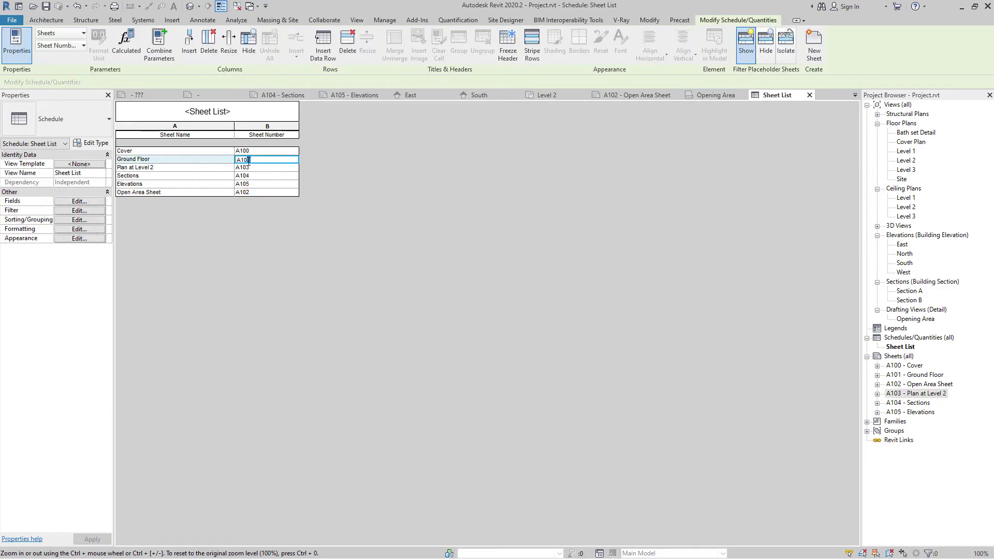
pyautogui.click(250, 192)
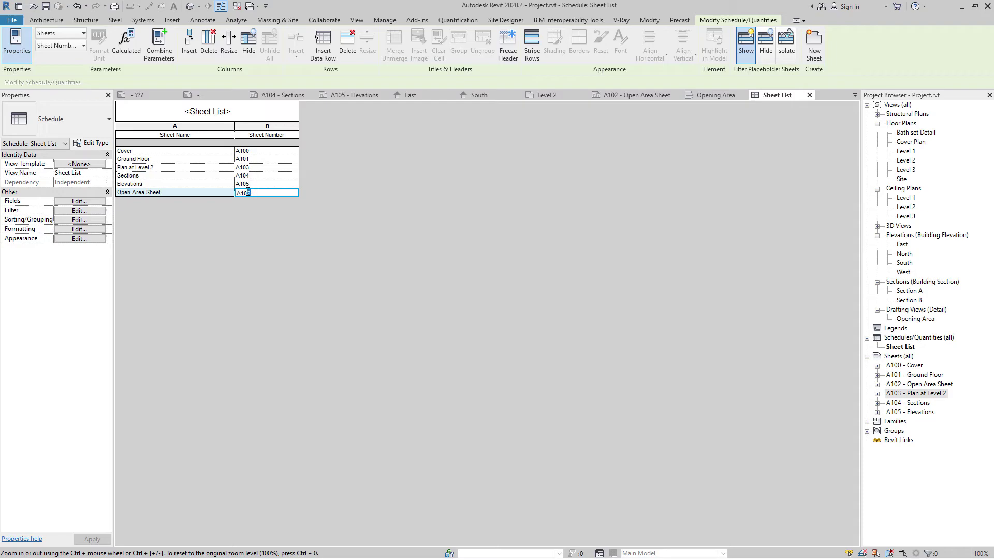
pyautogui.click(254, 160)
pyautogui.press('BackSpace')
pyautogui.write('2')
# - Set the Open Area Sheet's number to A101
pyautogui.click(254, 193)
pyautogui.moveTo(254, 193); pyautogui.dragTo(250, 192)
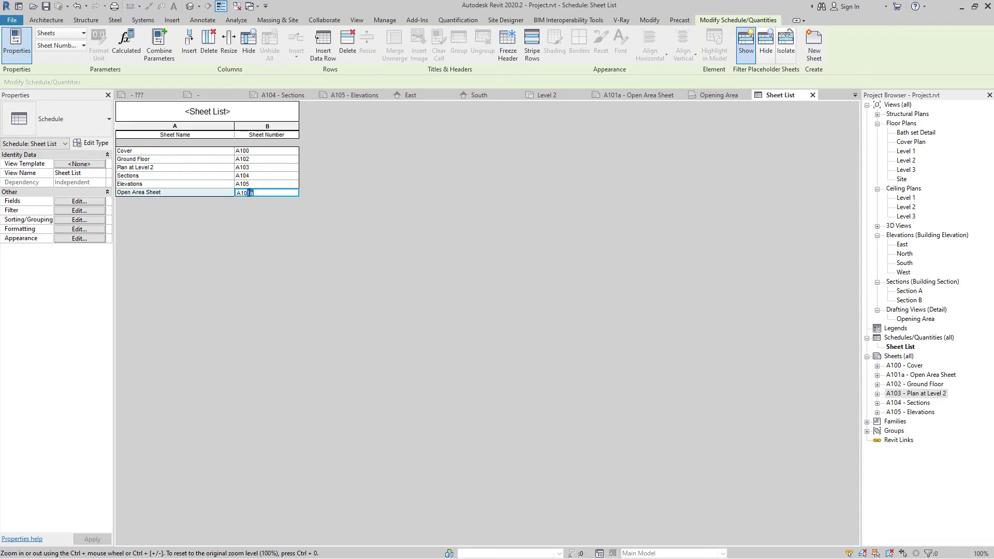
pyautogui.click(262, 169)
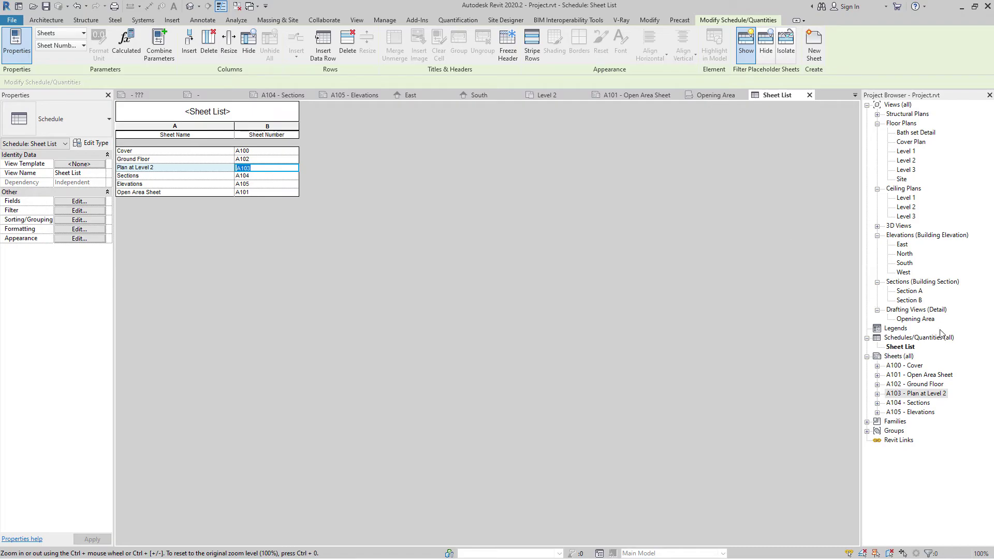
pyautogui.click(926, 378)
pyautogui.click(926, 377)
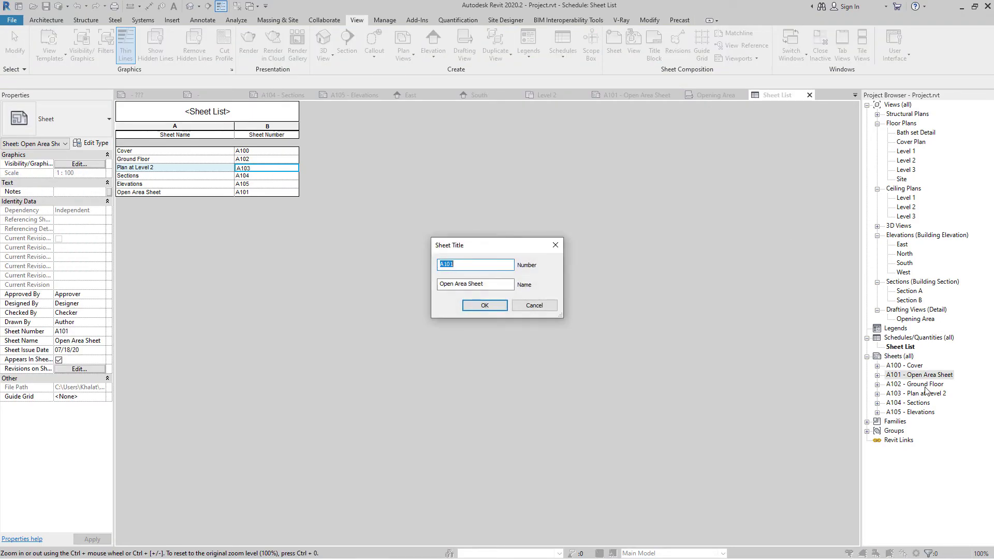
pyautogui.click(535, 306)
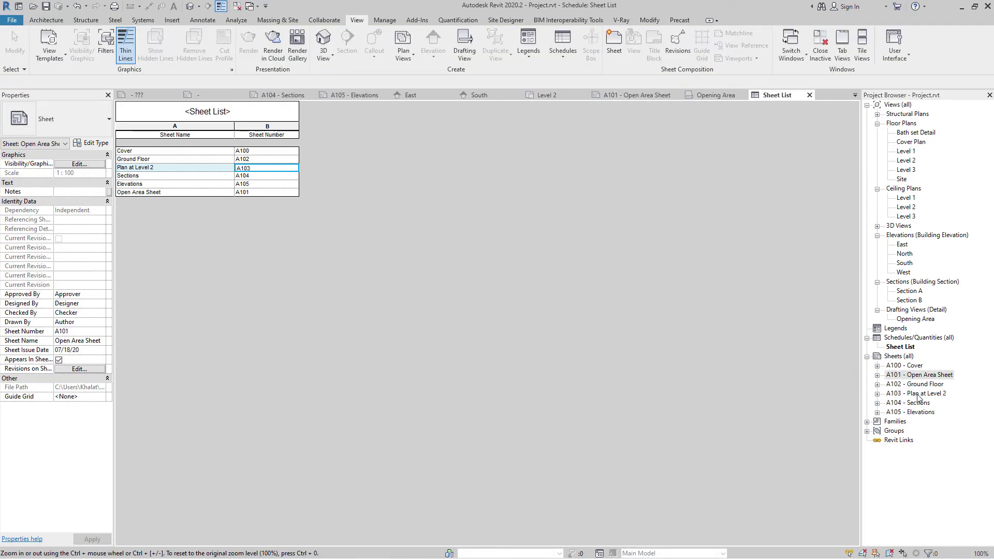
# - Close the Sheet List schedule and return to the A100 - Cover sheet
pyautogui.click(918, 395)
pyautogui.click(920, 405)
pyautogui.click(921, 412)
pyautogui.click(810, 95)
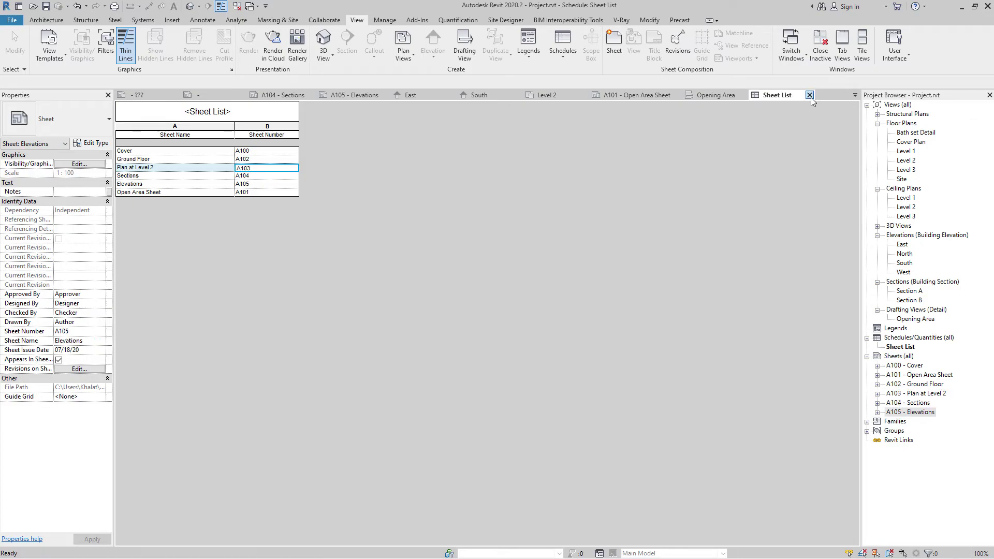
pyautogui.rightClick(922, 413)
pyautogui.click(902, 314)
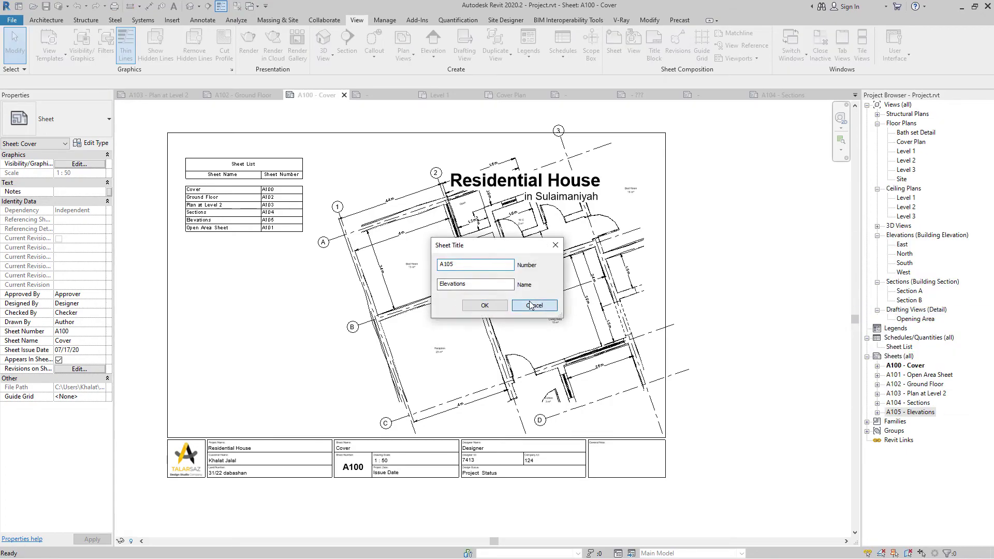
pyautogui.click(501, 307)
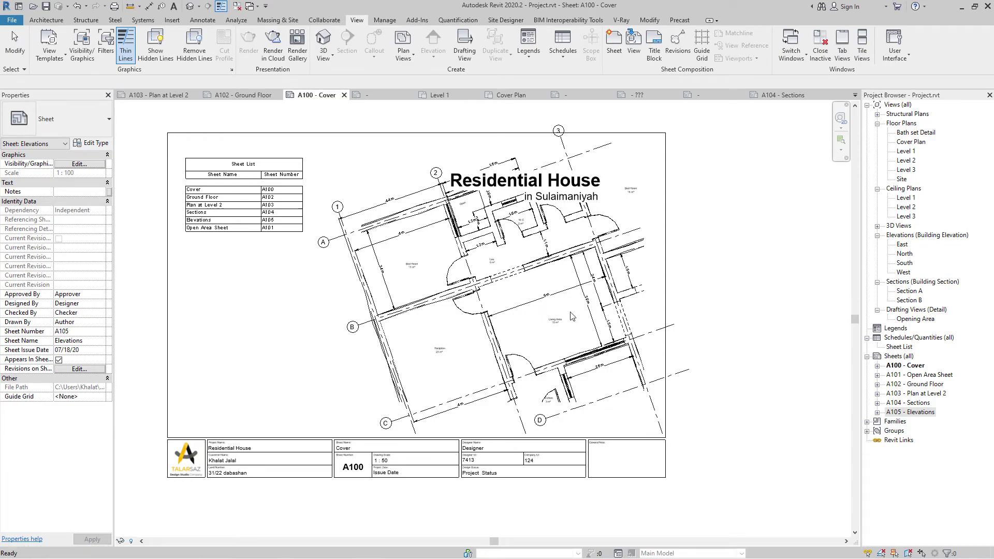
# - Open the Sheet List schedule and sort it by Sheet Number in ascending order
pyautogui.doubleClick(899, 347)
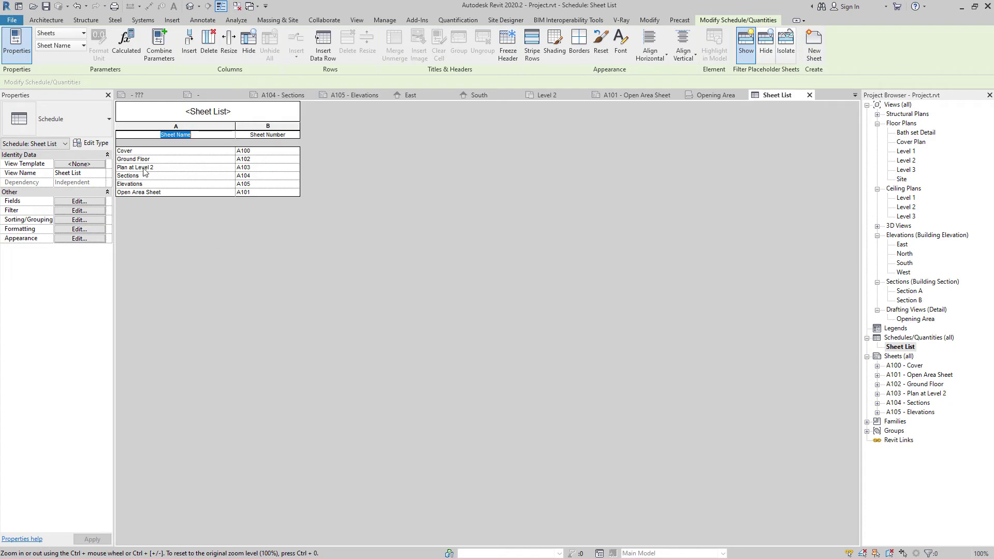
pyautogui.click(177, 152)
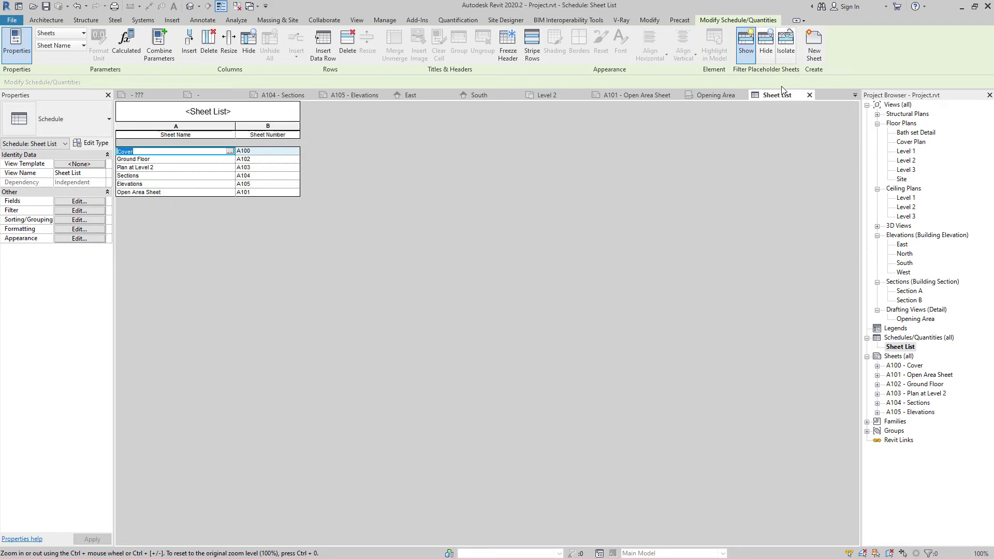
pyautogui.doubleClick(914, 366)
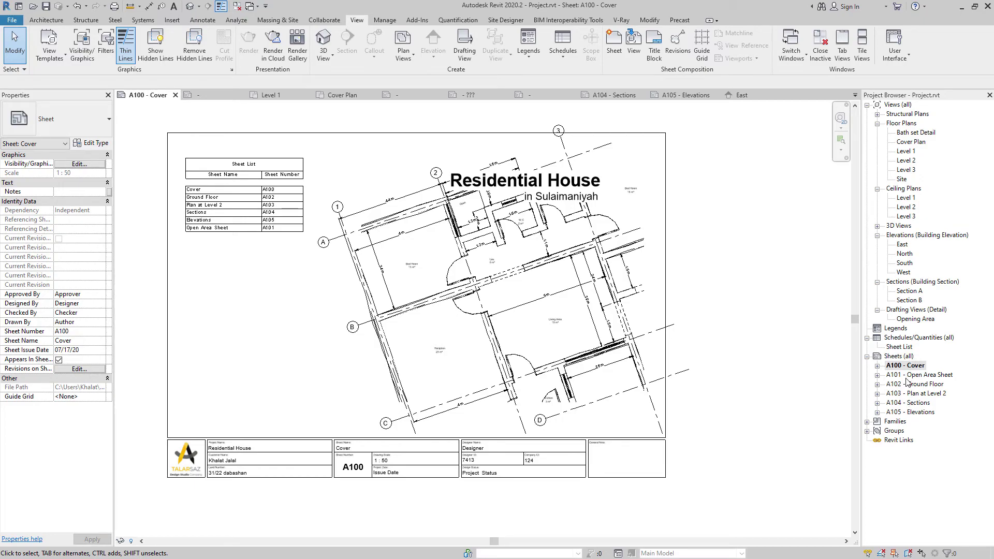
pyautogui.click(899, 348)
pyautogui.doubleClick(899, 348)
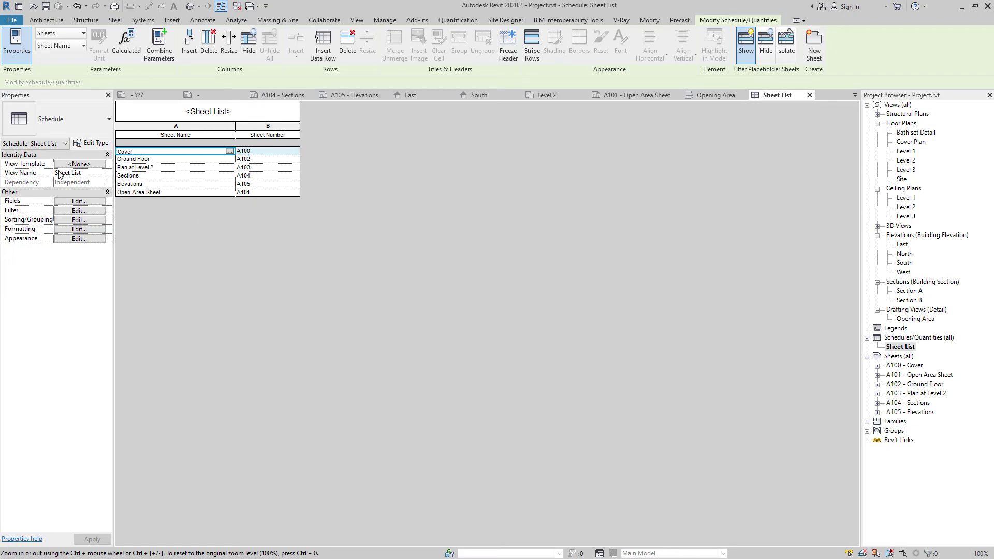
pyautogui.click(81, 221)
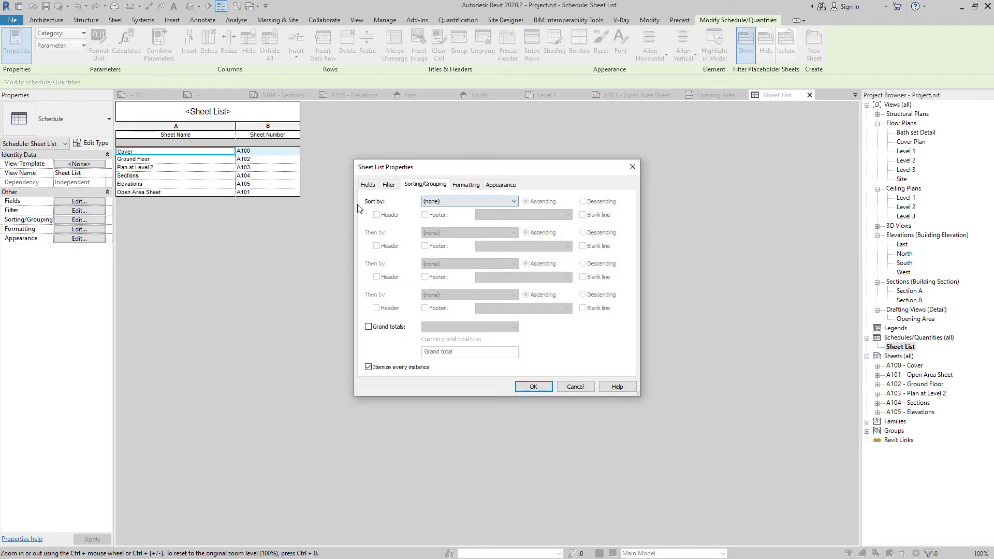
pyautogui.click(471, 201)
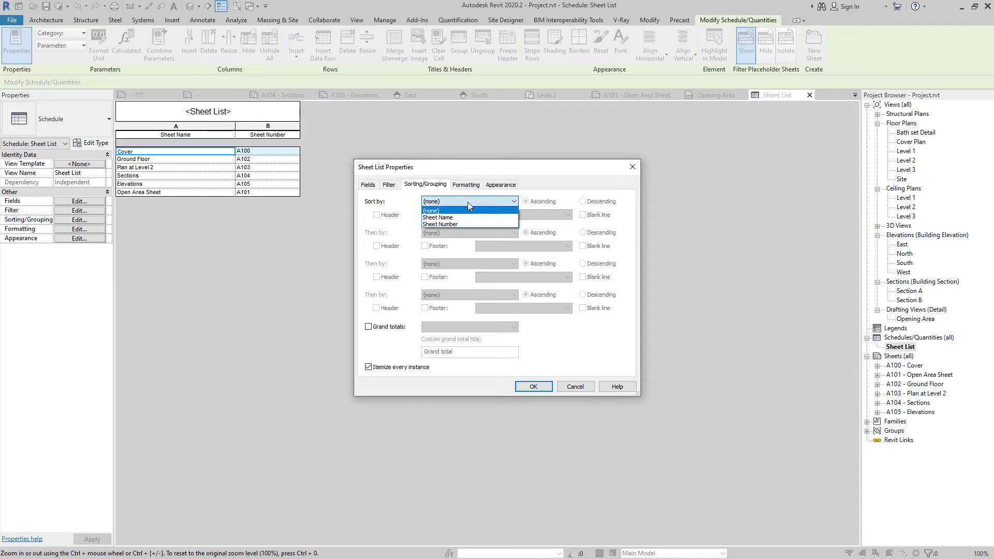
pyautogui.click(448, 224)
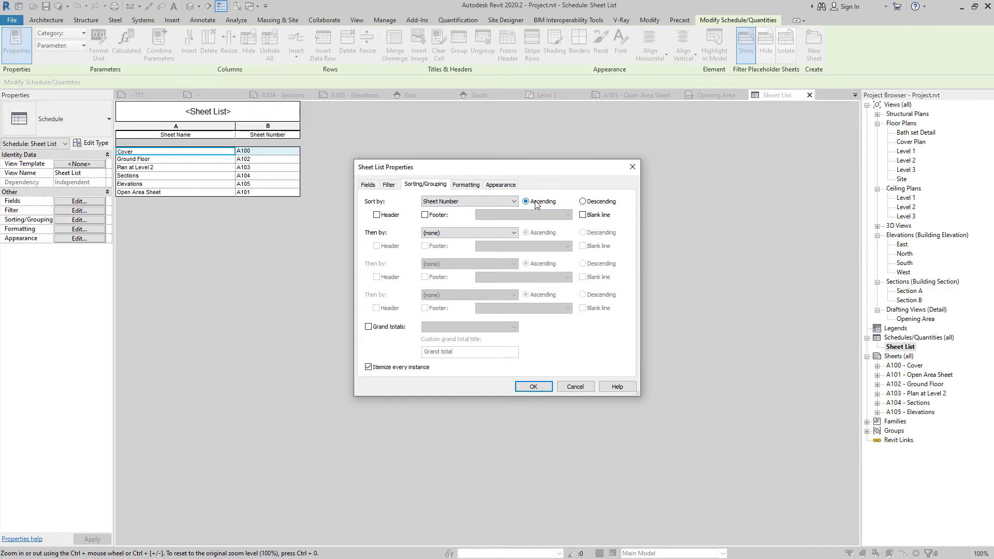
pyautogui.click(533, 387)
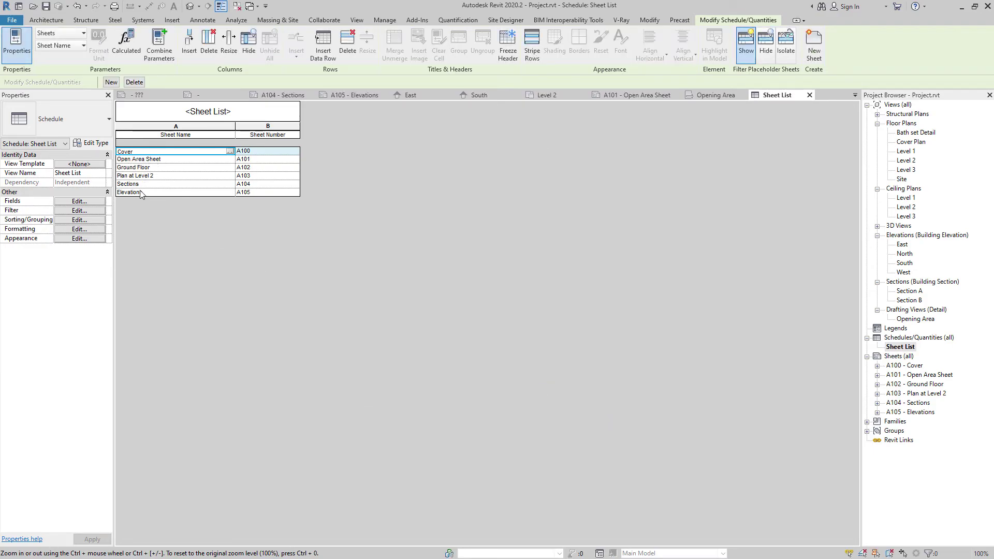
# - Turn on striped rows in the Sheet List and centre the Sheet Number column horizontally
pyautogui.click(246, 192)
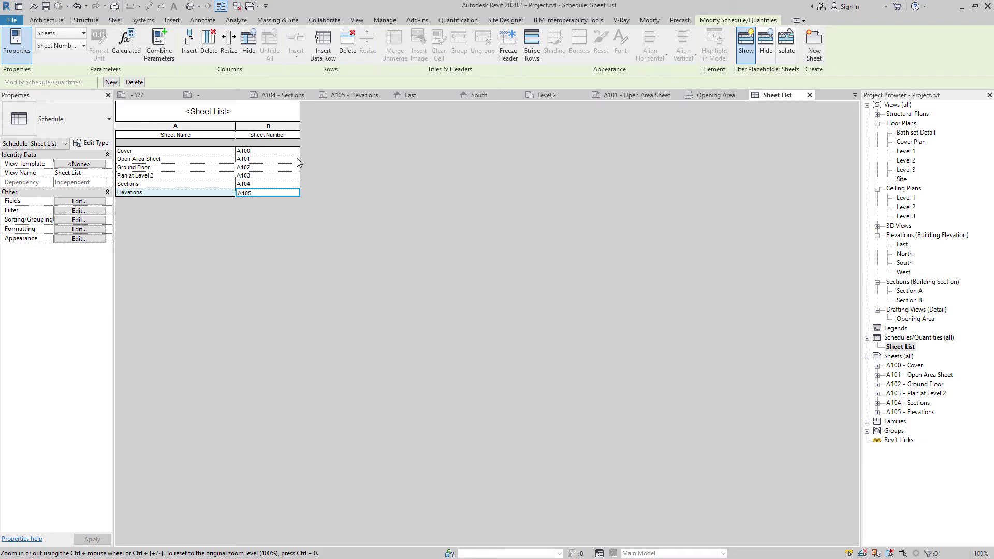
pyautogui.click(534, 46)
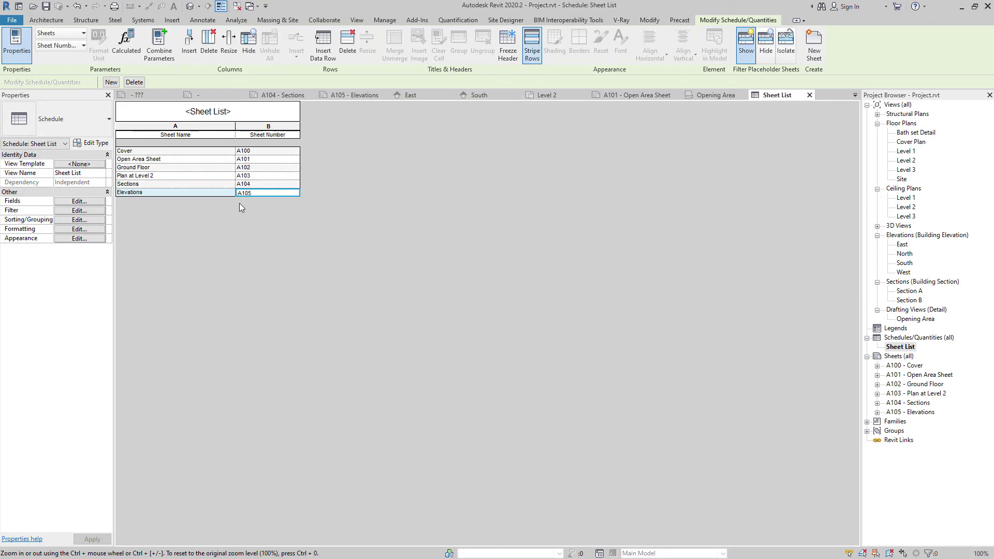
pyautogui.click(266, 126)
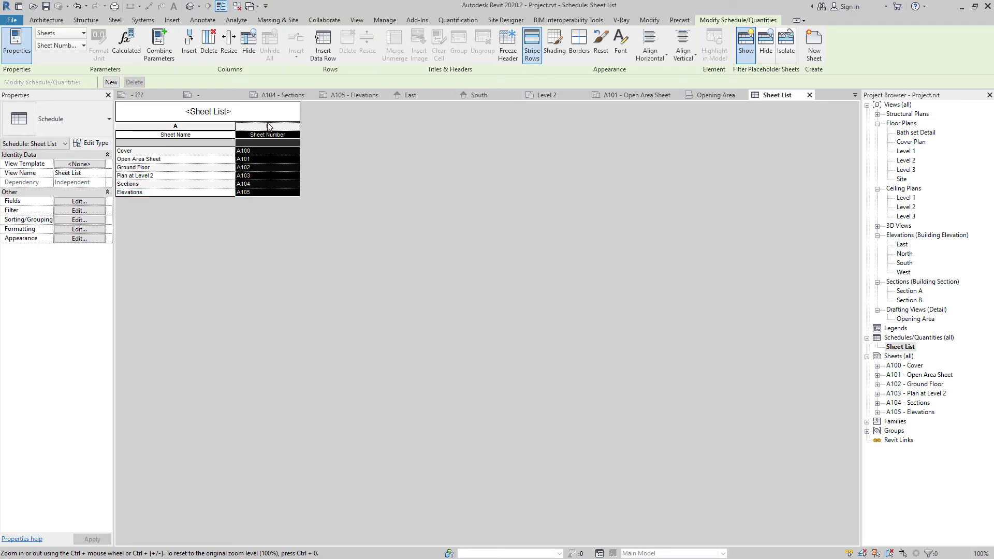
pyautogui.click(652, 52)
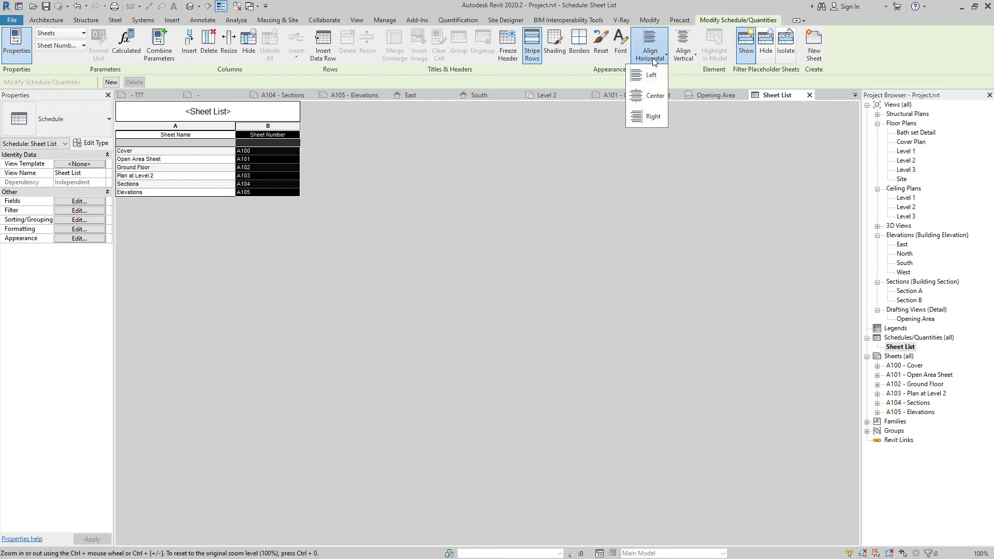
pyautogui.click(649, 94)
# - Narrow the Sheet Number column slightly and close the Sheet List to return to the Cover sheet
pyautogui.moveTo(299, 127); pyautogui.dragTo(289, 127)
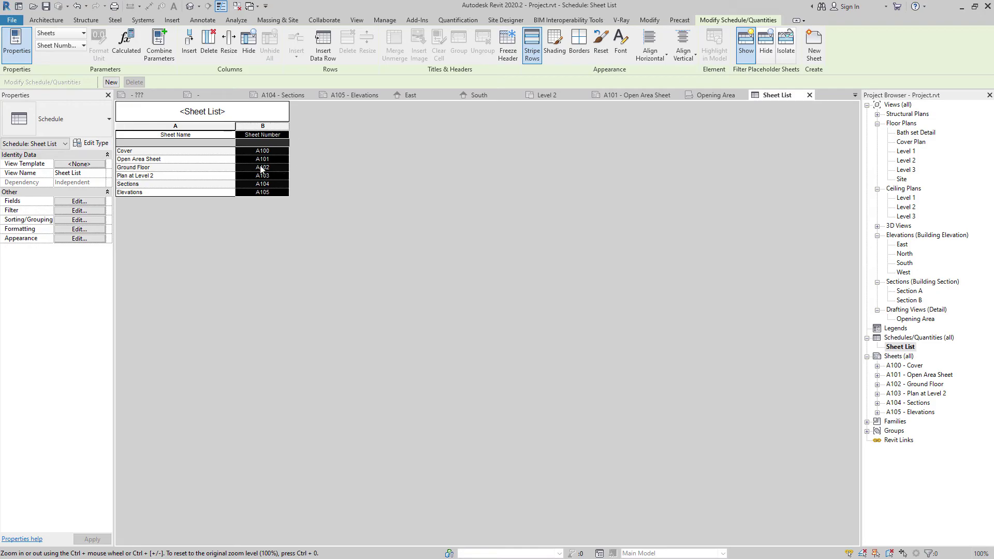
pyautogui.click(128, 161)
pyautogui.click(137, 152)
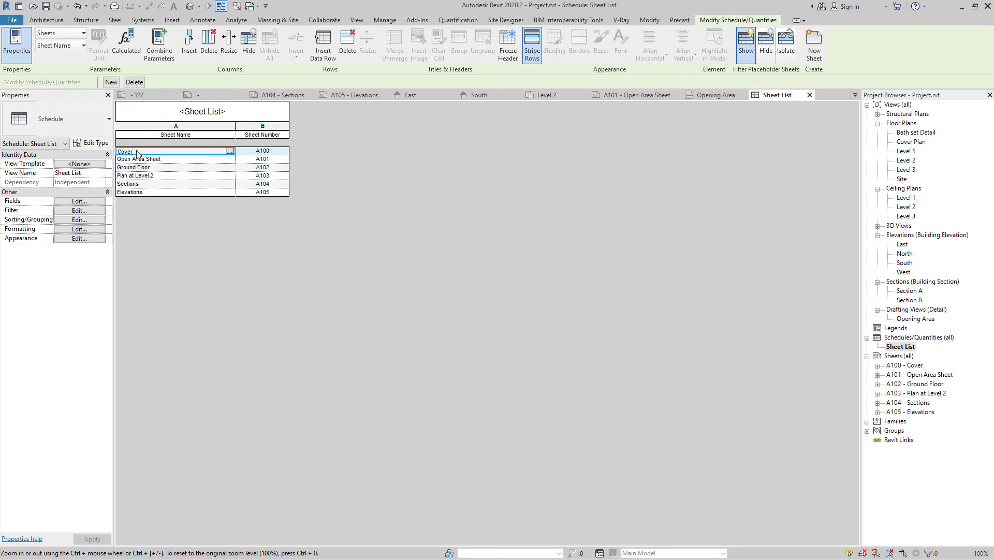
pyautogui.click(810, 95)
pyautogui.press('Escape')
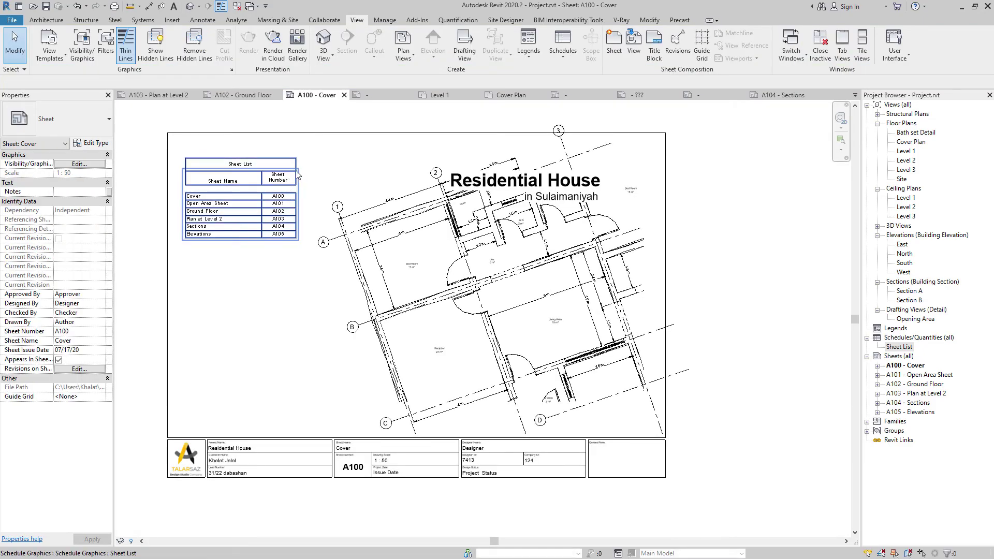
# - Widen the Sheet Number column of the Sheet List placed on the Cover sheet so its header fits on one line
pyautogui.click(296, 174)
pyautogui.moveTo(296, 169); pyautogui.dragTo(301, 169)
pyautogui.click(332, 168)
pyautogui.click(243, 274)
pyautogui.click(271, 224)
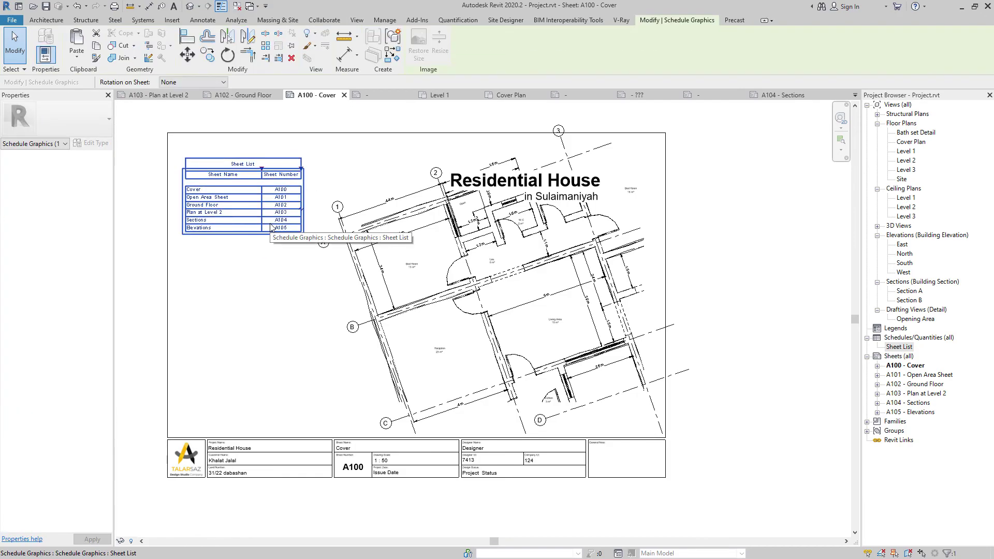
pyautogui.click(720, 319)
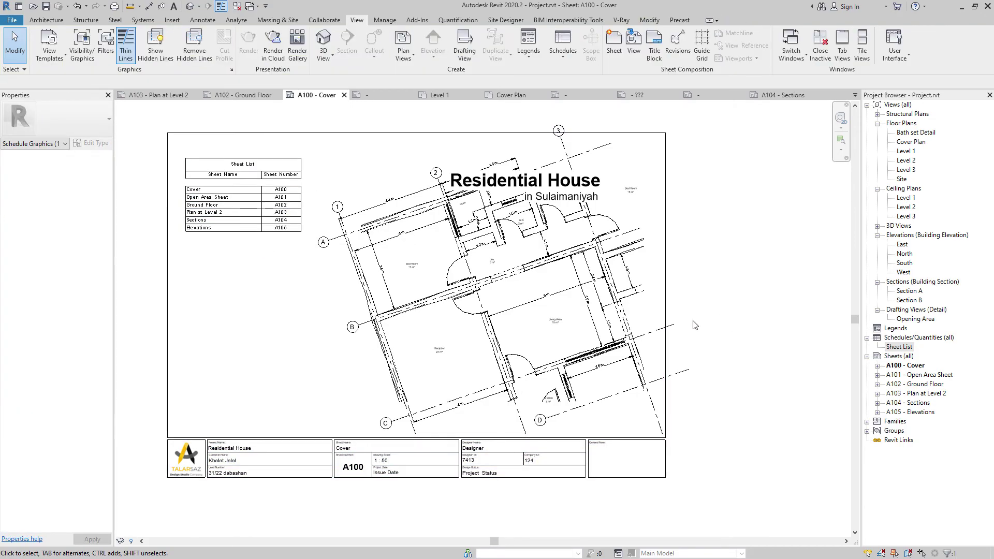
# - Review the layouts of the A101 - Open Area Sheet and A102 - Ground Floor sheets
pyautogui.doubleClick(936, 375)
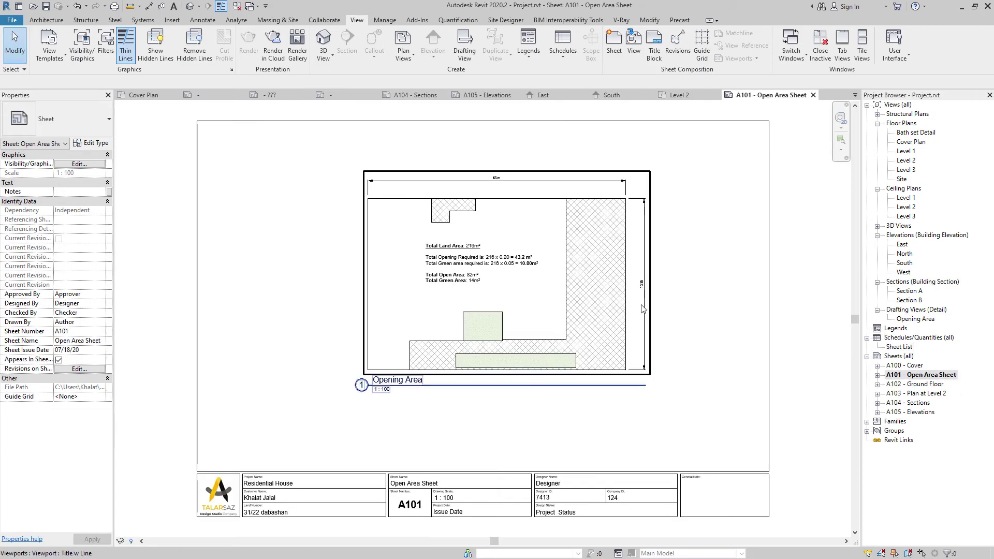
pyautogui.click(628, 236)
pyautogui.click(694, 292)
pyautogui.doubleClick(931, 385)
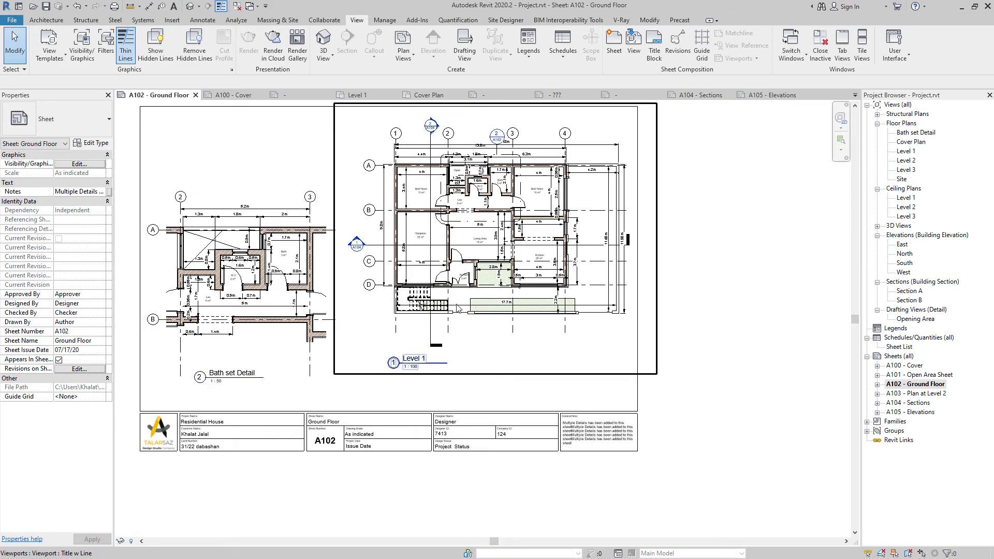
pyautogui.doubleClick(919, 377)
pyautogui.doubleClick(920, 384)
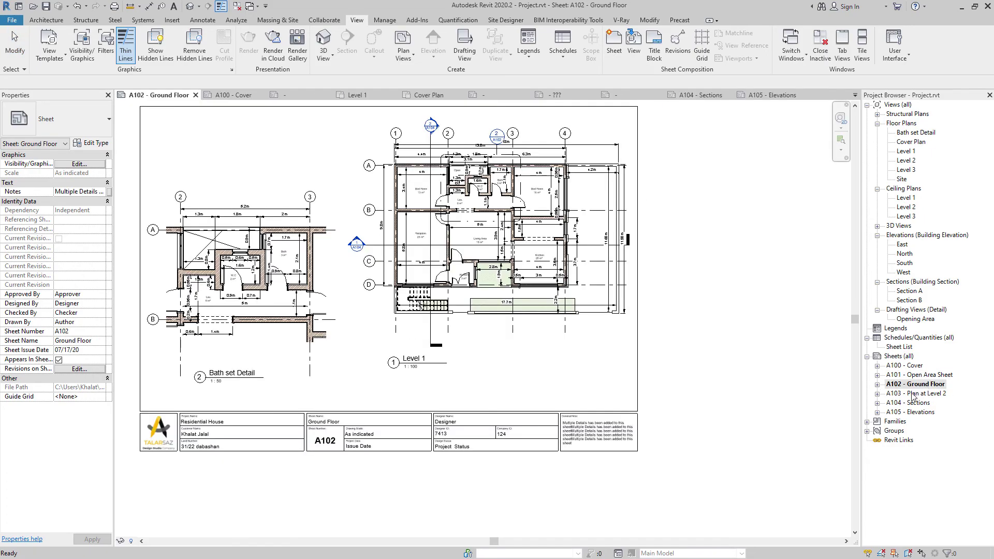
# - Open the A103 - Plan at Level 2 sheet and shift the Level 2 viewport left towards the middle of the sheet
pyautogui.doubleClick(919, 394)
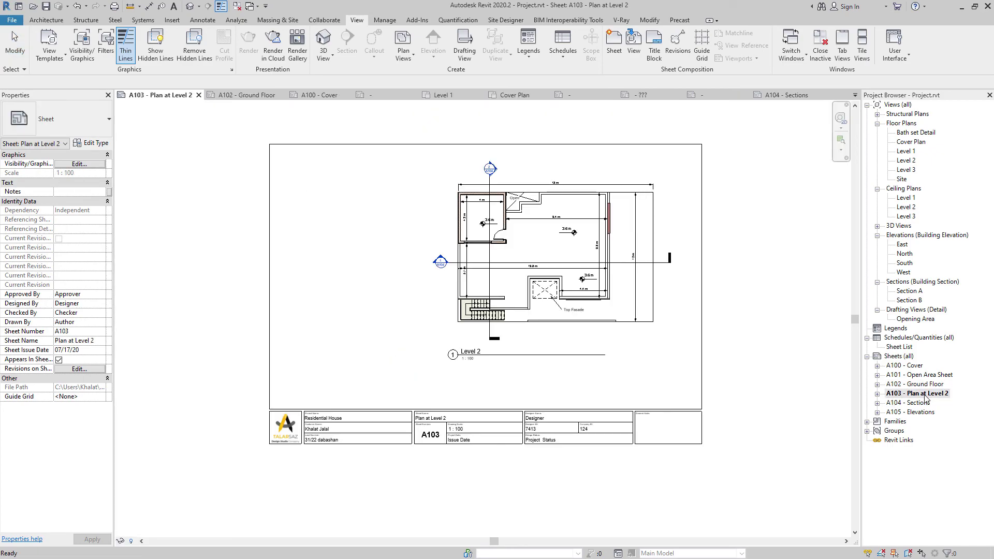
pyautogui.click(462, 293)
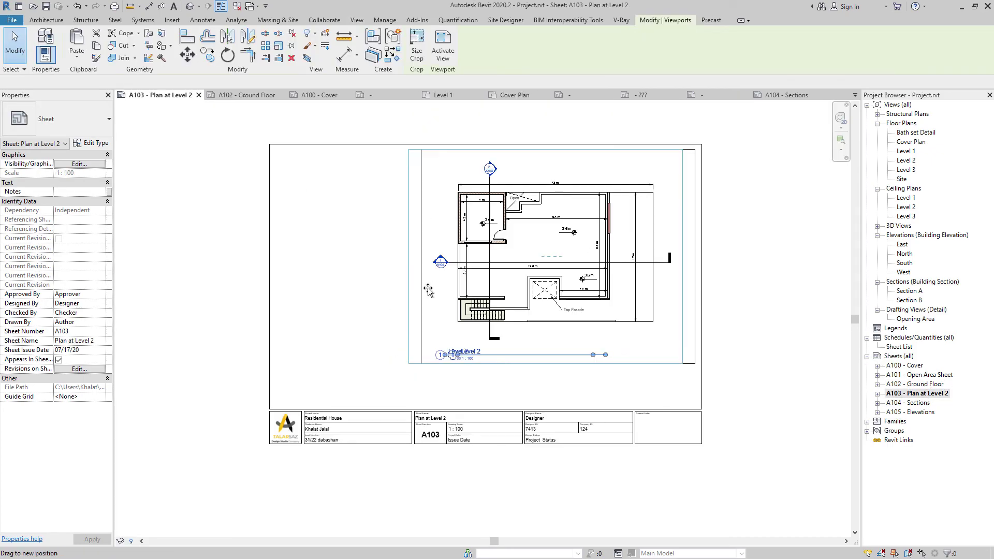
pyautogui.moveTo(413, 289); pyautogui.dragTo(395, 289)
pyautogui.click(770, 336)
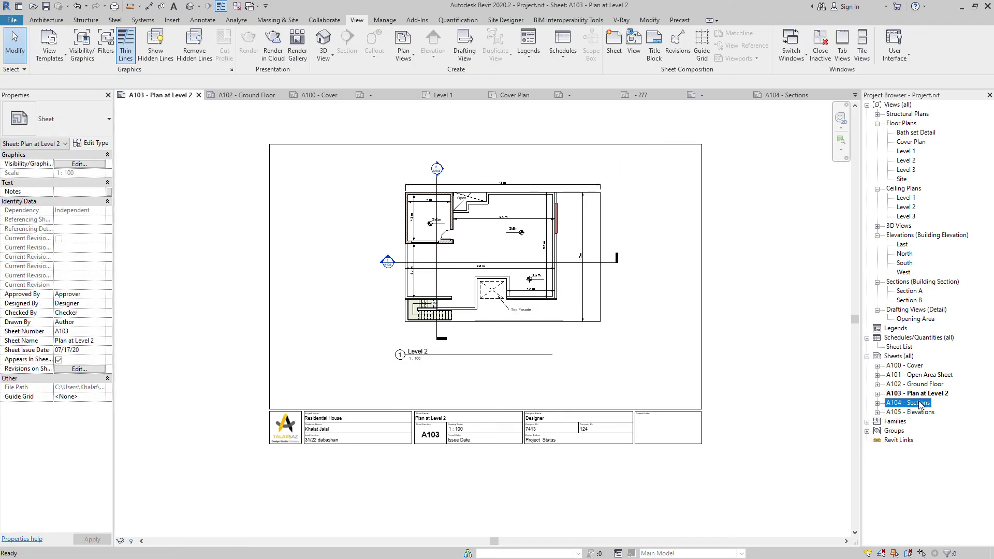
# - Review the A104 - Sections and A105 - Elevations sheets and return to the A100 - Cover sheet
pyautogui.doubleClick(907, 402)
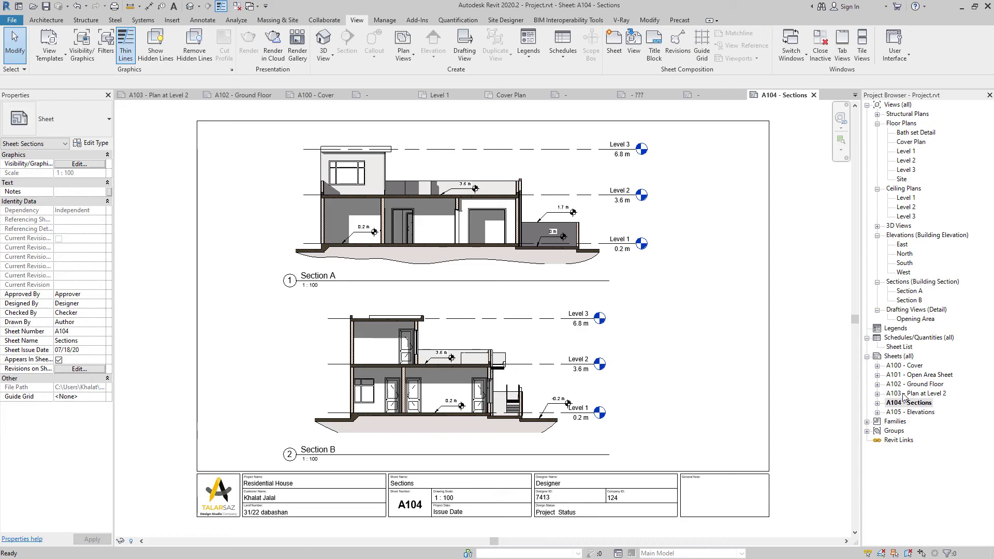
pyautogui.click(914, 366)
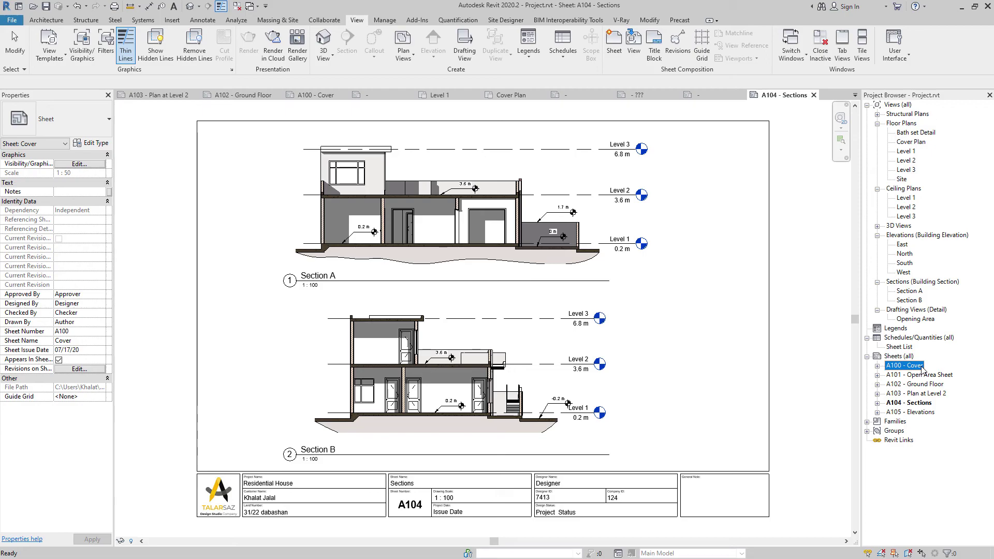
pyautogui.scroll(2, 542, 165)
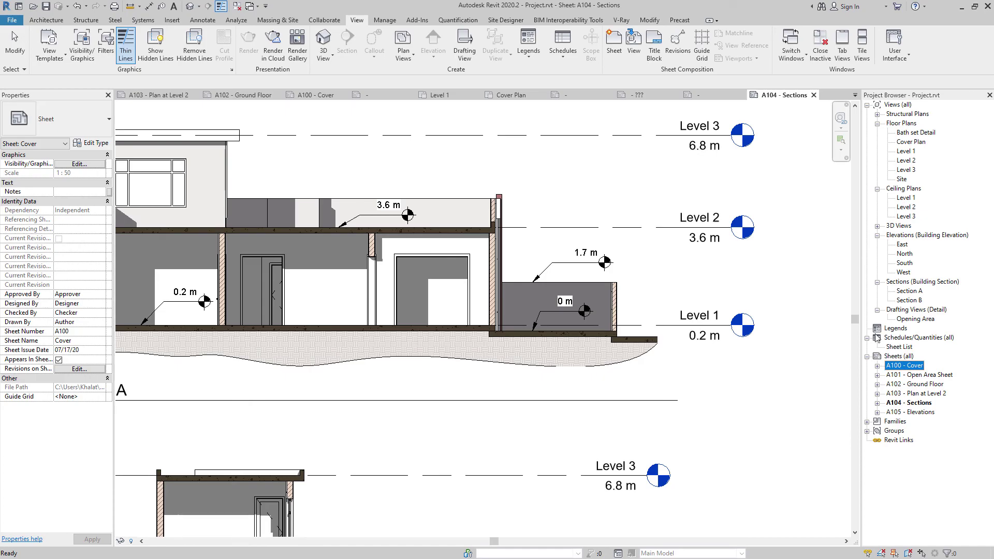
pyautogui.doubleClick(914, 412)
pyautogui.doubleClick(919, 367)
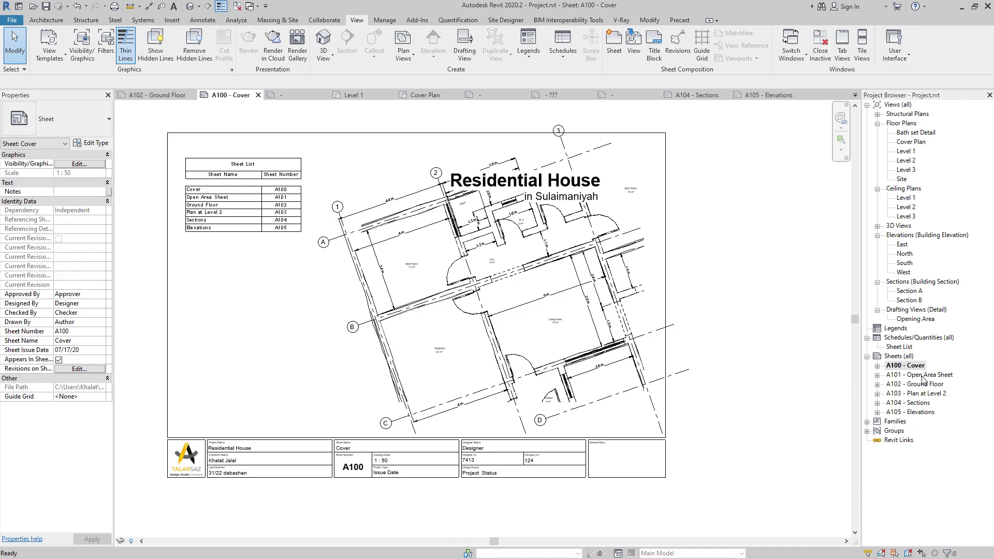